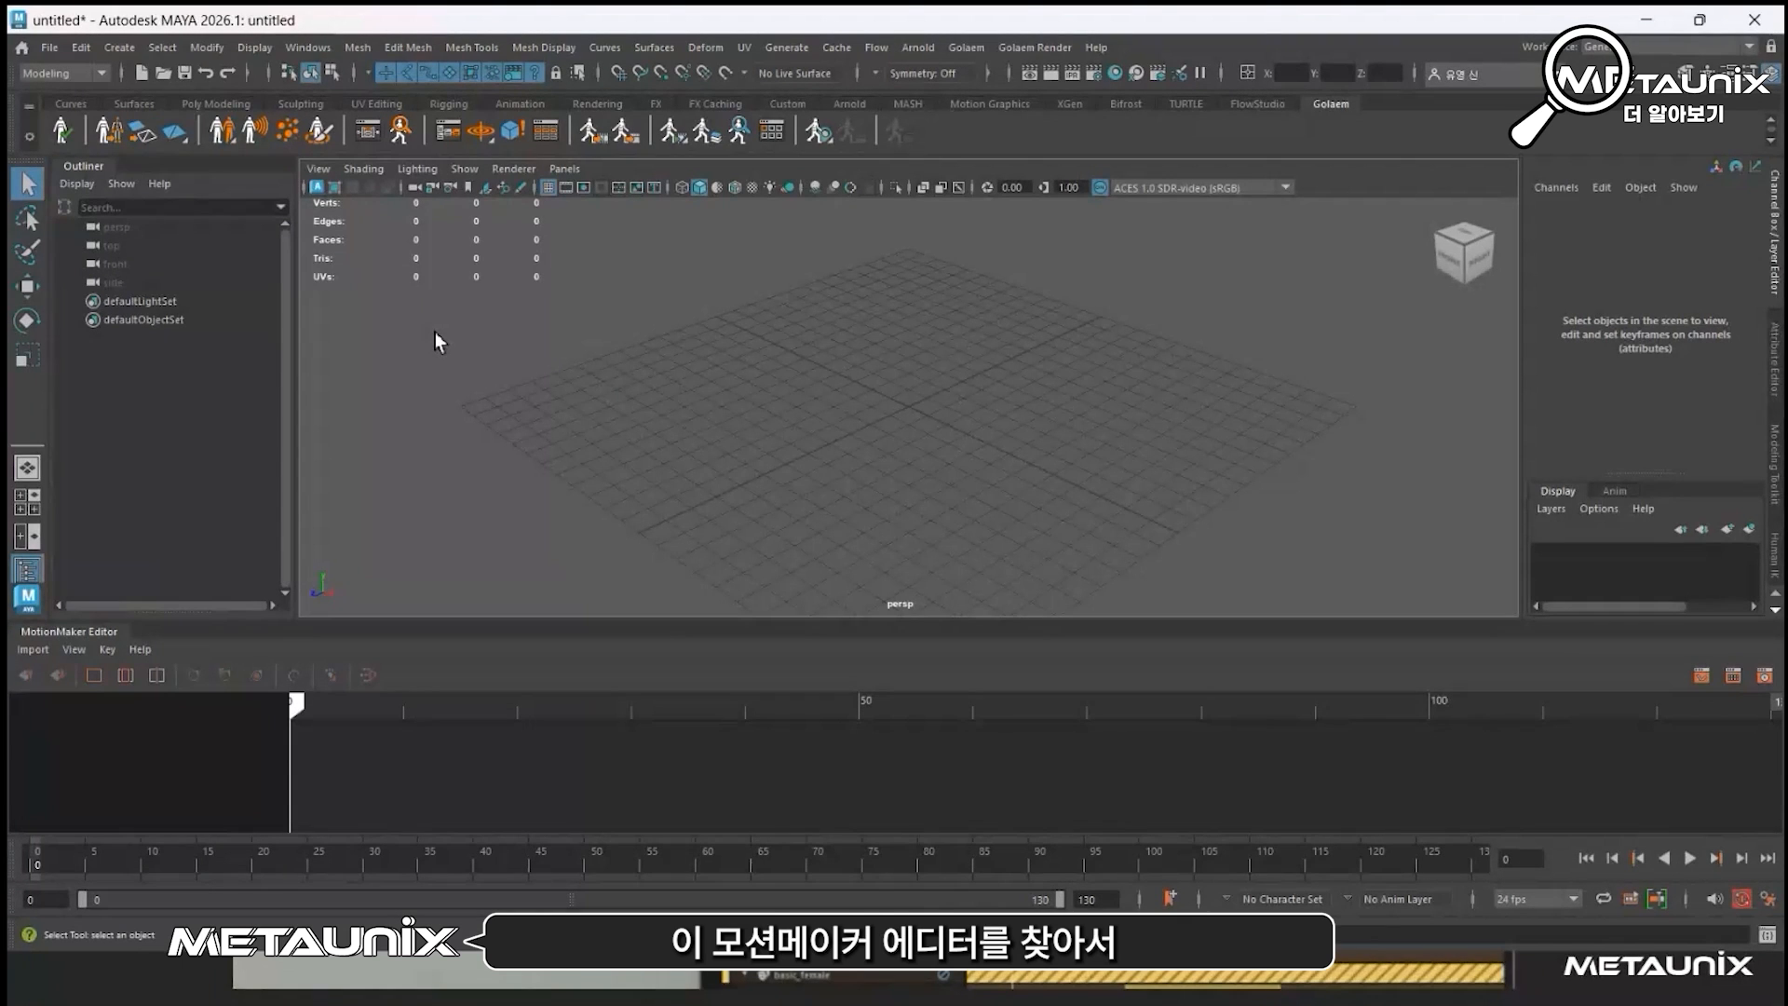
Step: Open the MotionMaker Editor from the animation editors and enlarge its area slightly
left_click(335, 52)
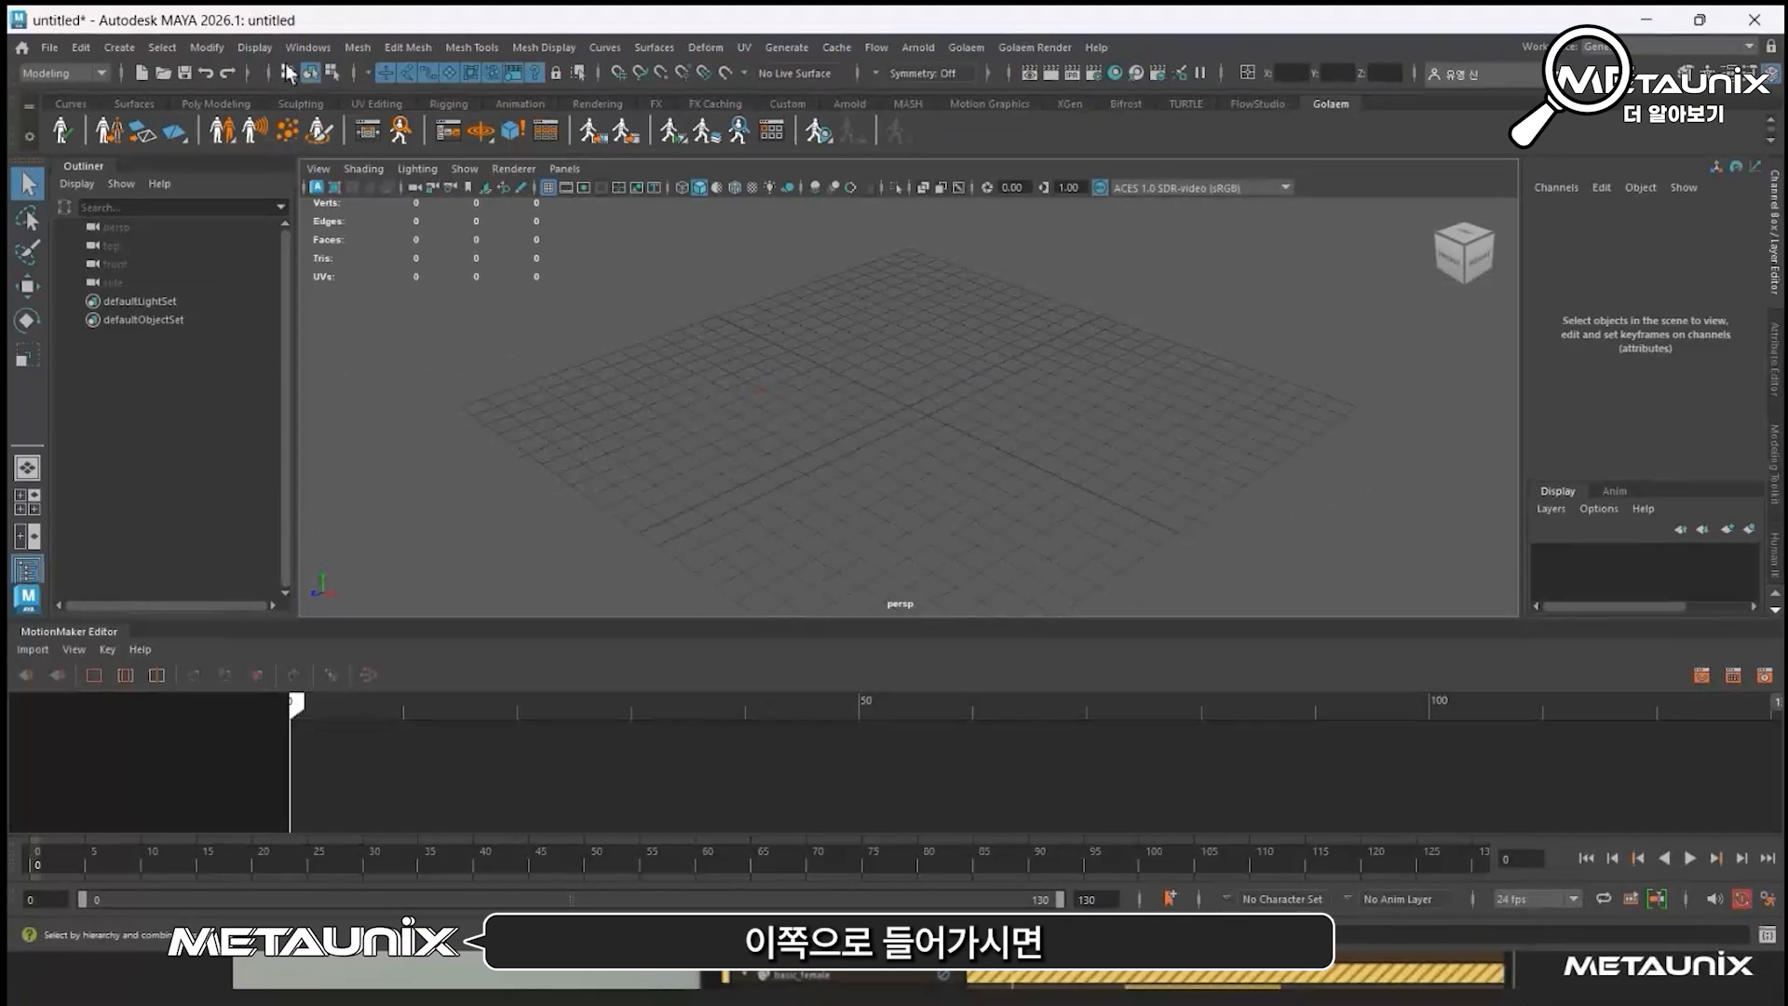
left_click(280, 89)
mouse_move(389, 179)
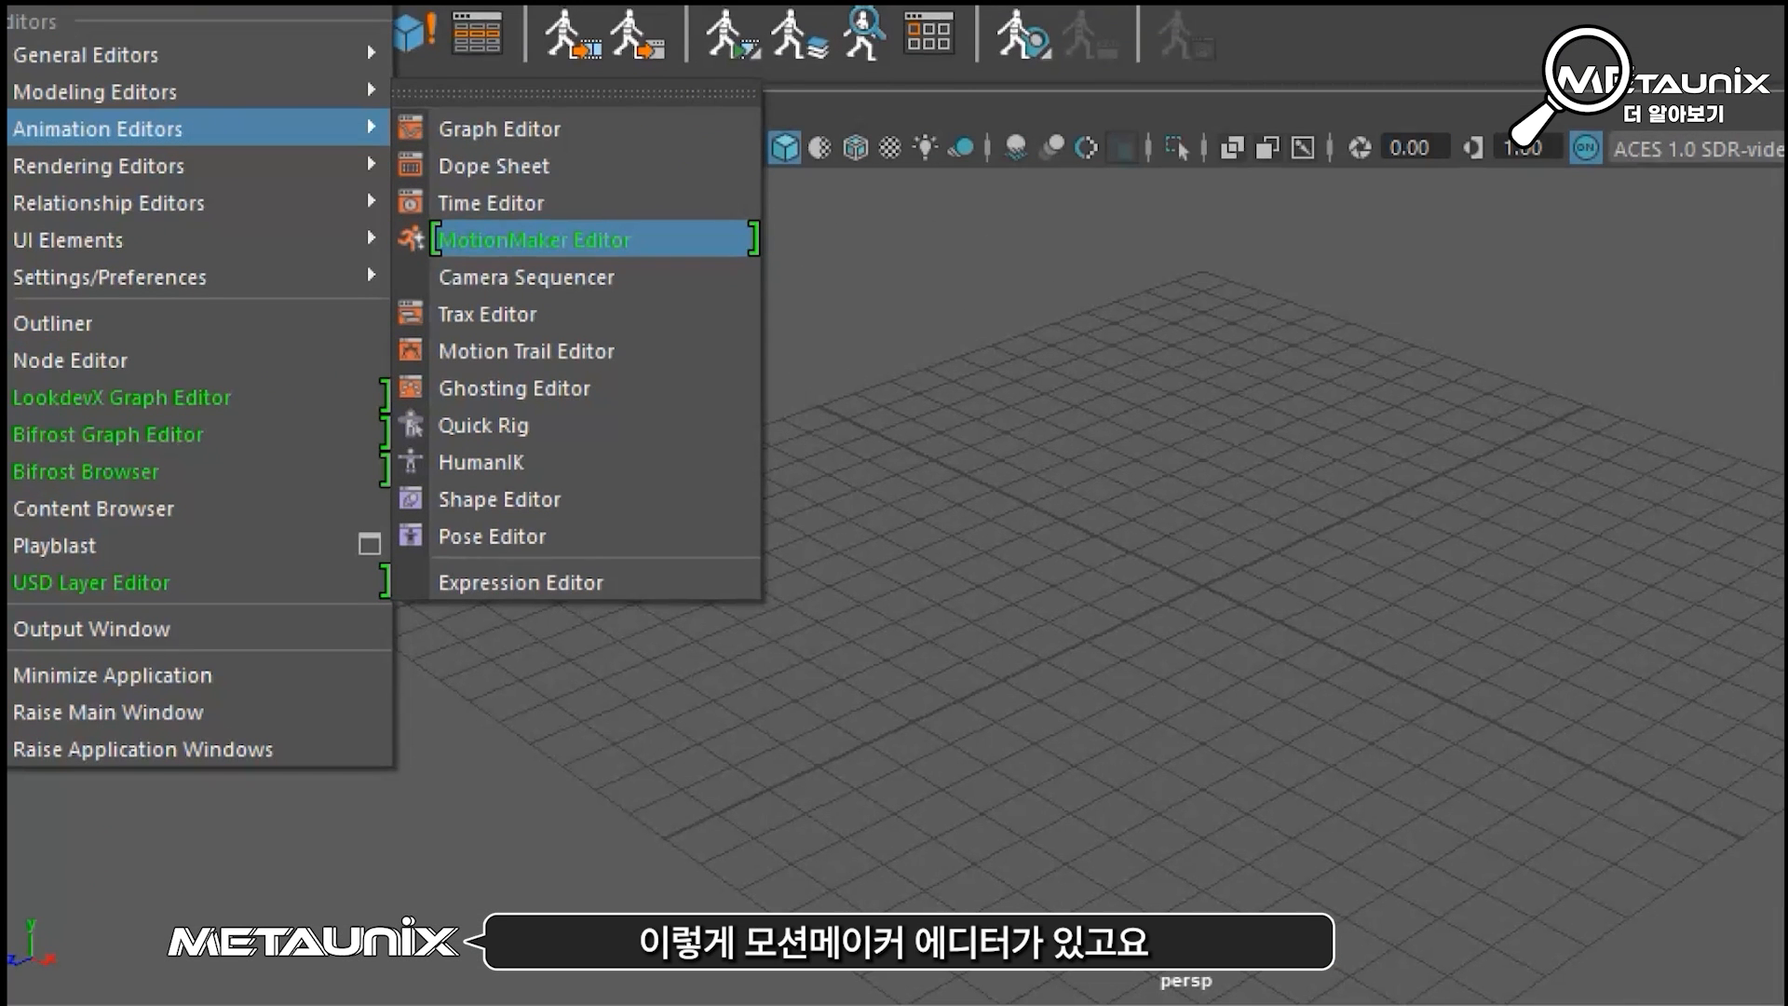
left_click(536, 241)
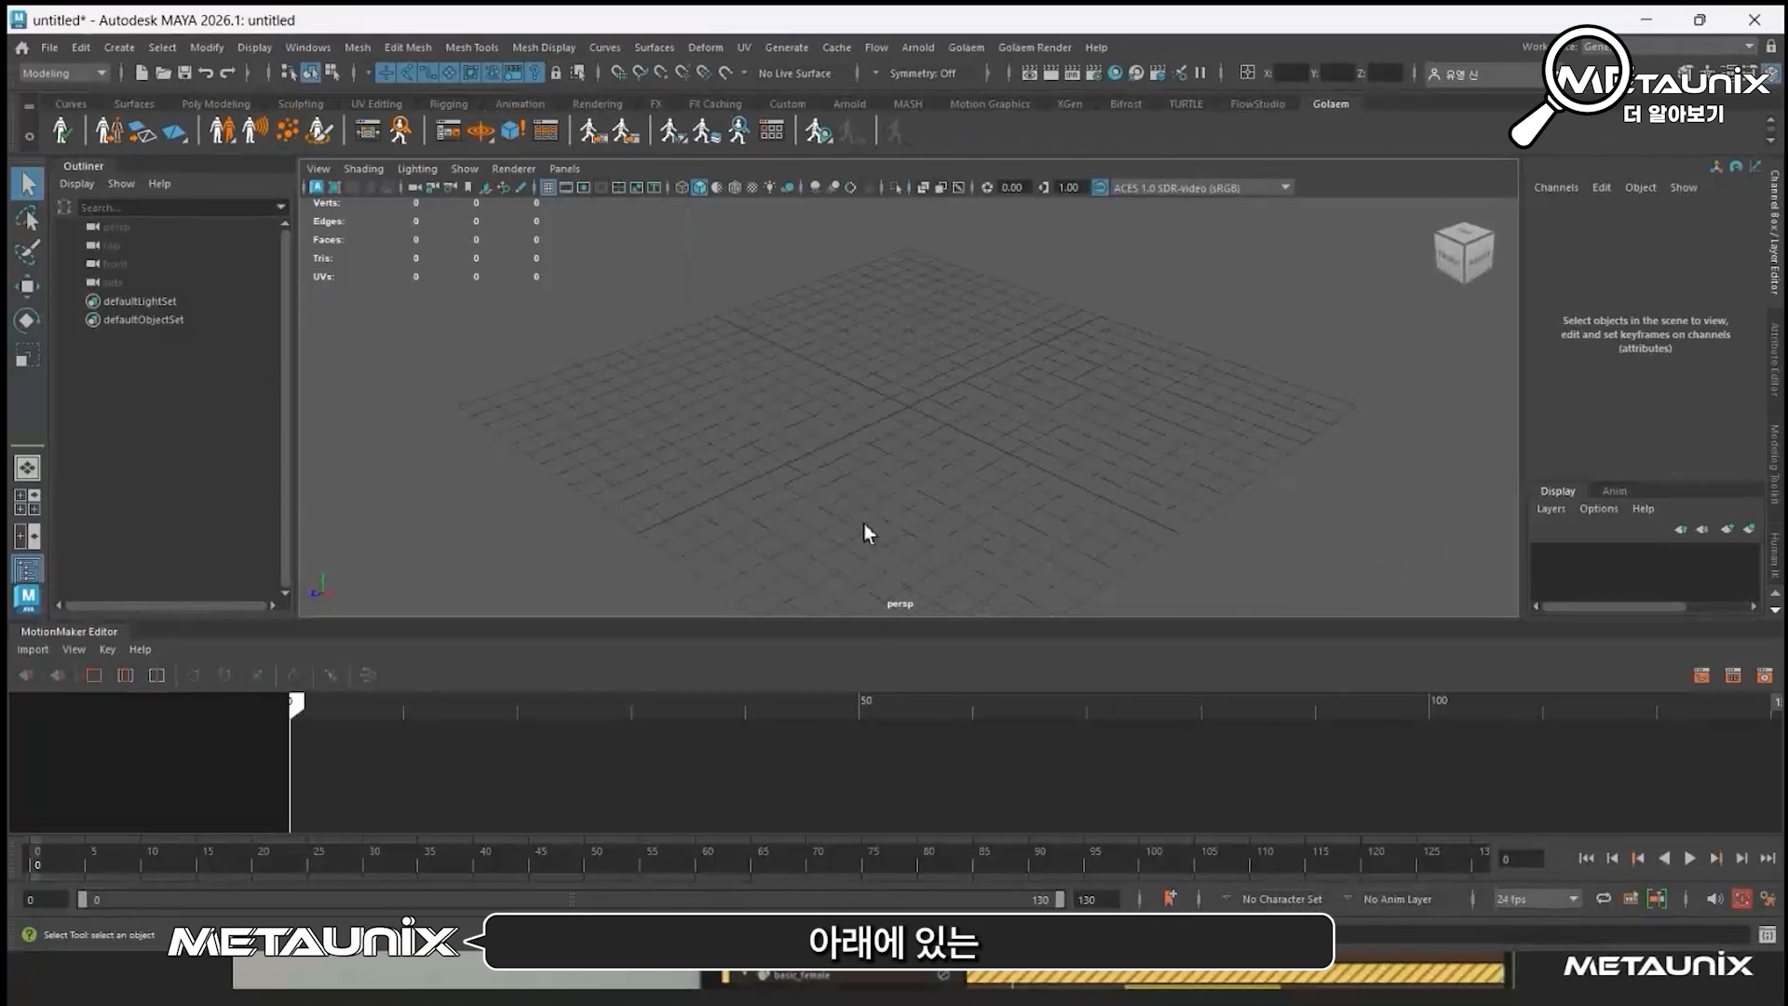
left_click_drag(830, 622, 826, 613)
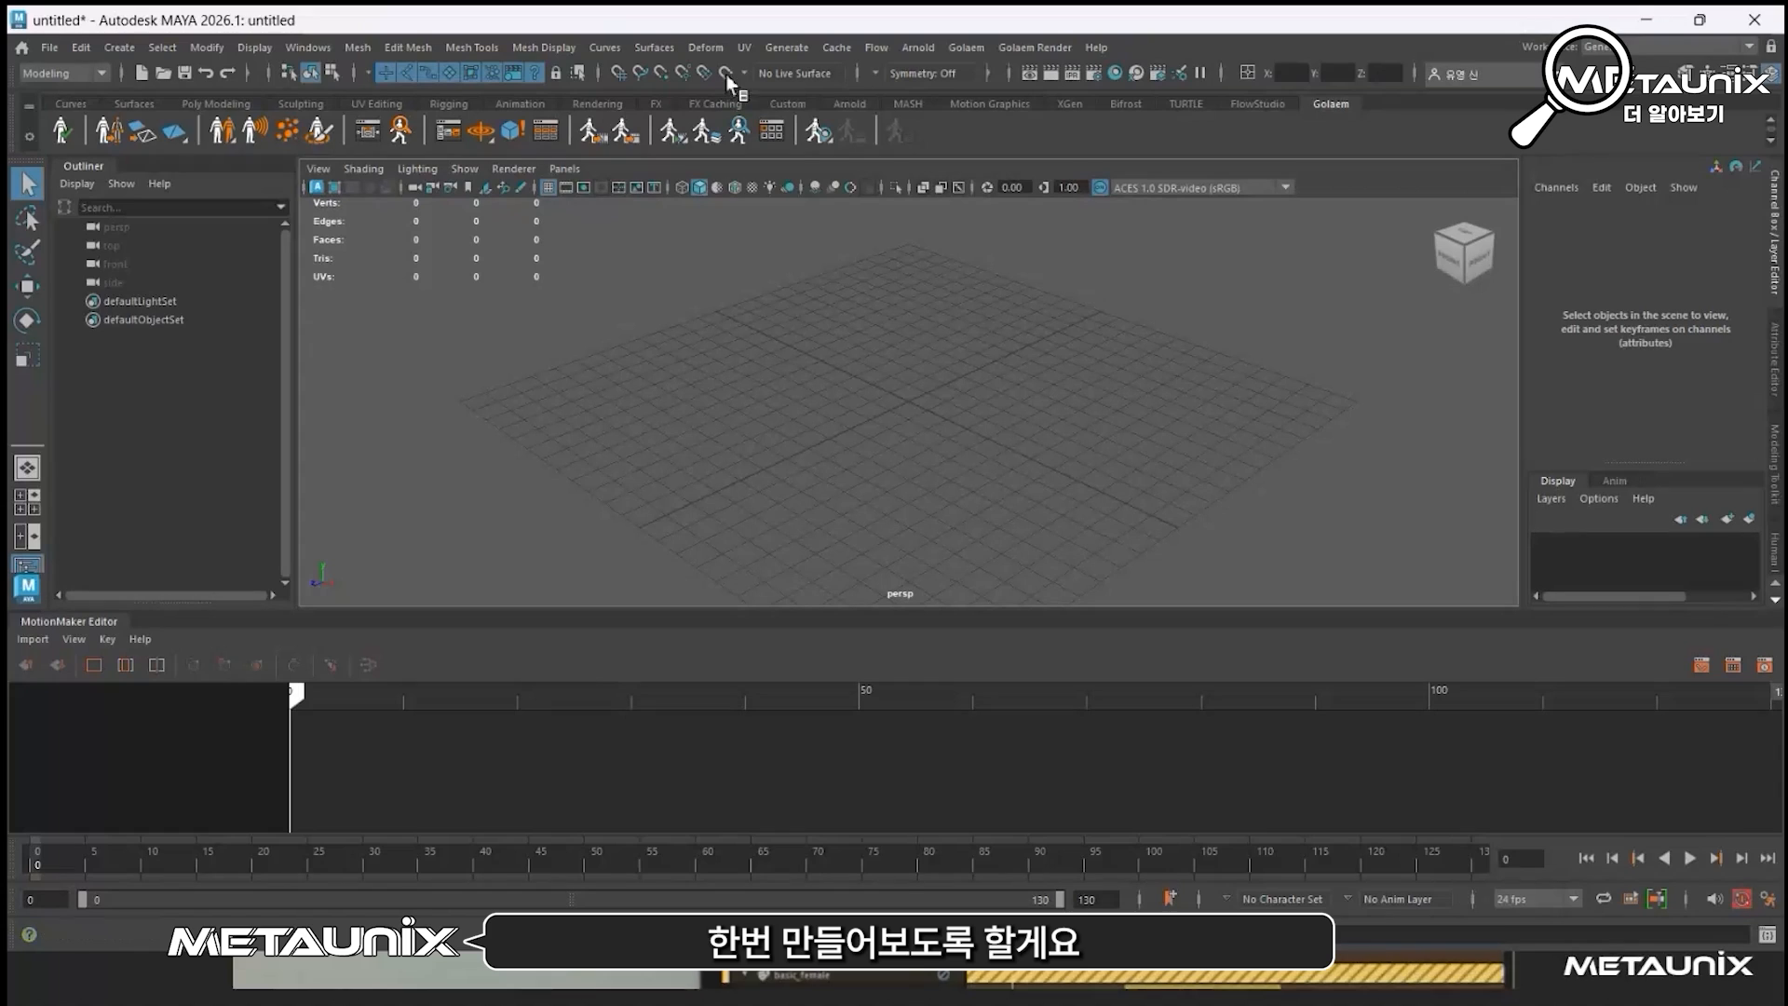
Step: Import the basic_female biped character through the MotionMaker Editor
left_click(46, 641)
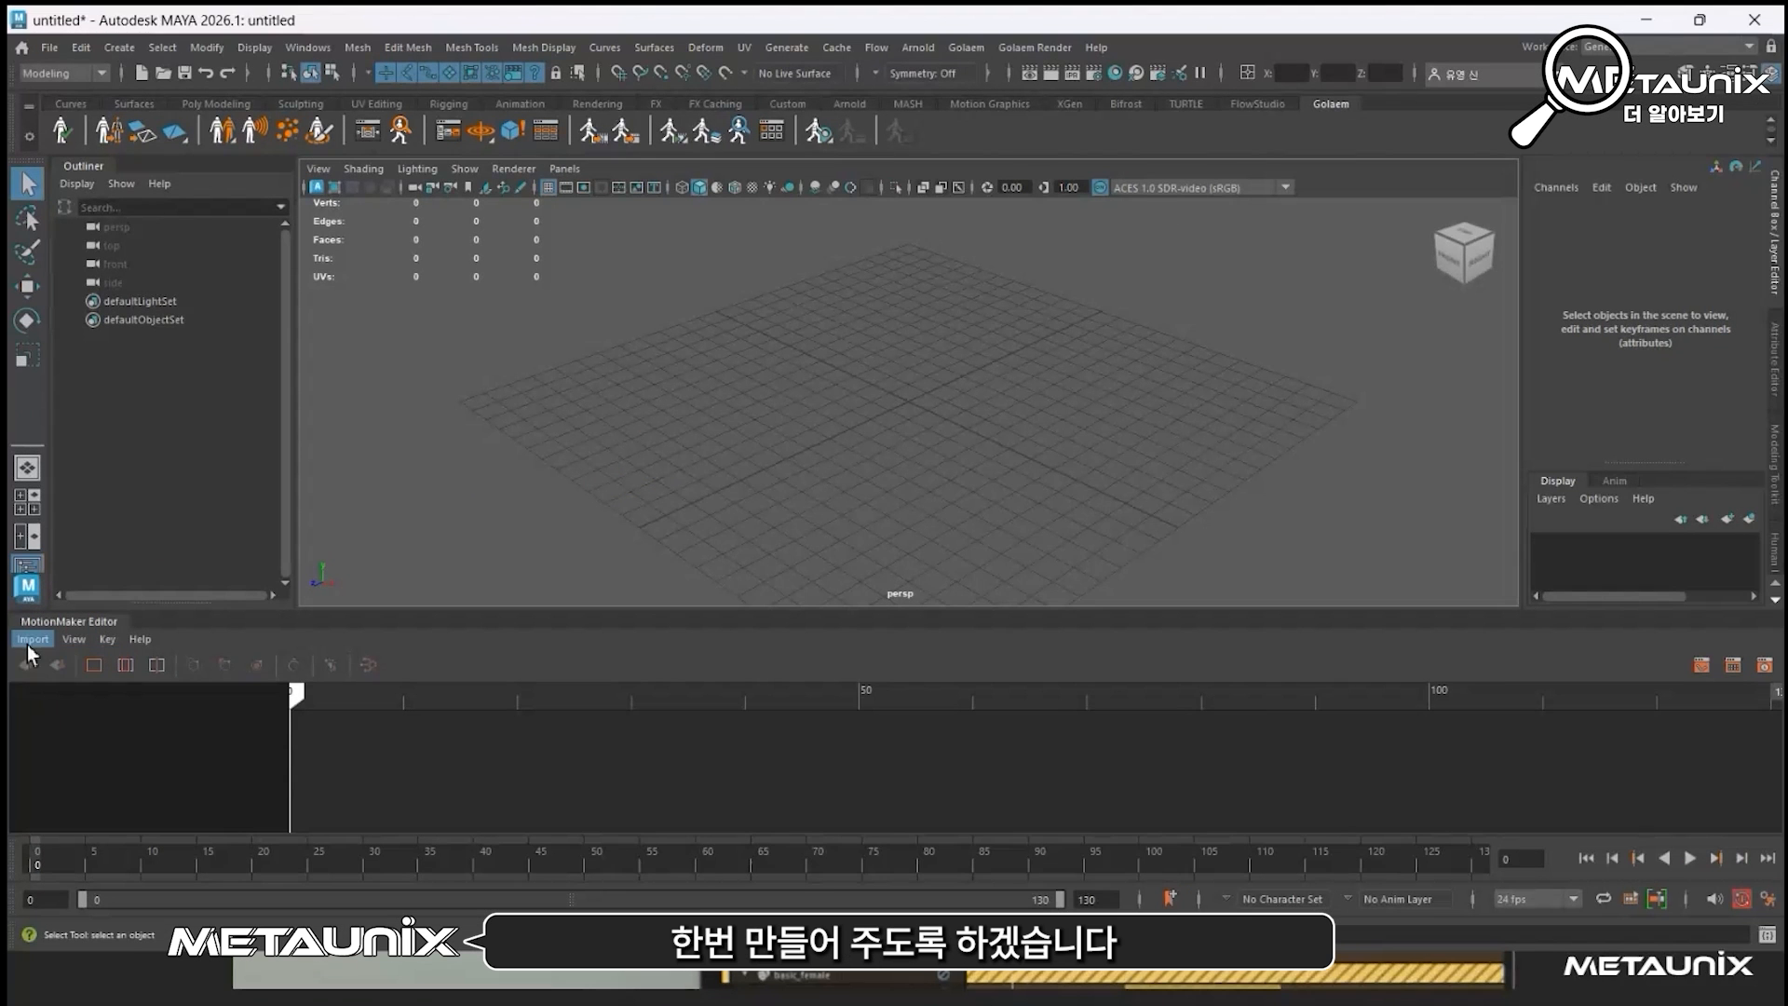
left_click(26, 643)
left_click(56, 680)
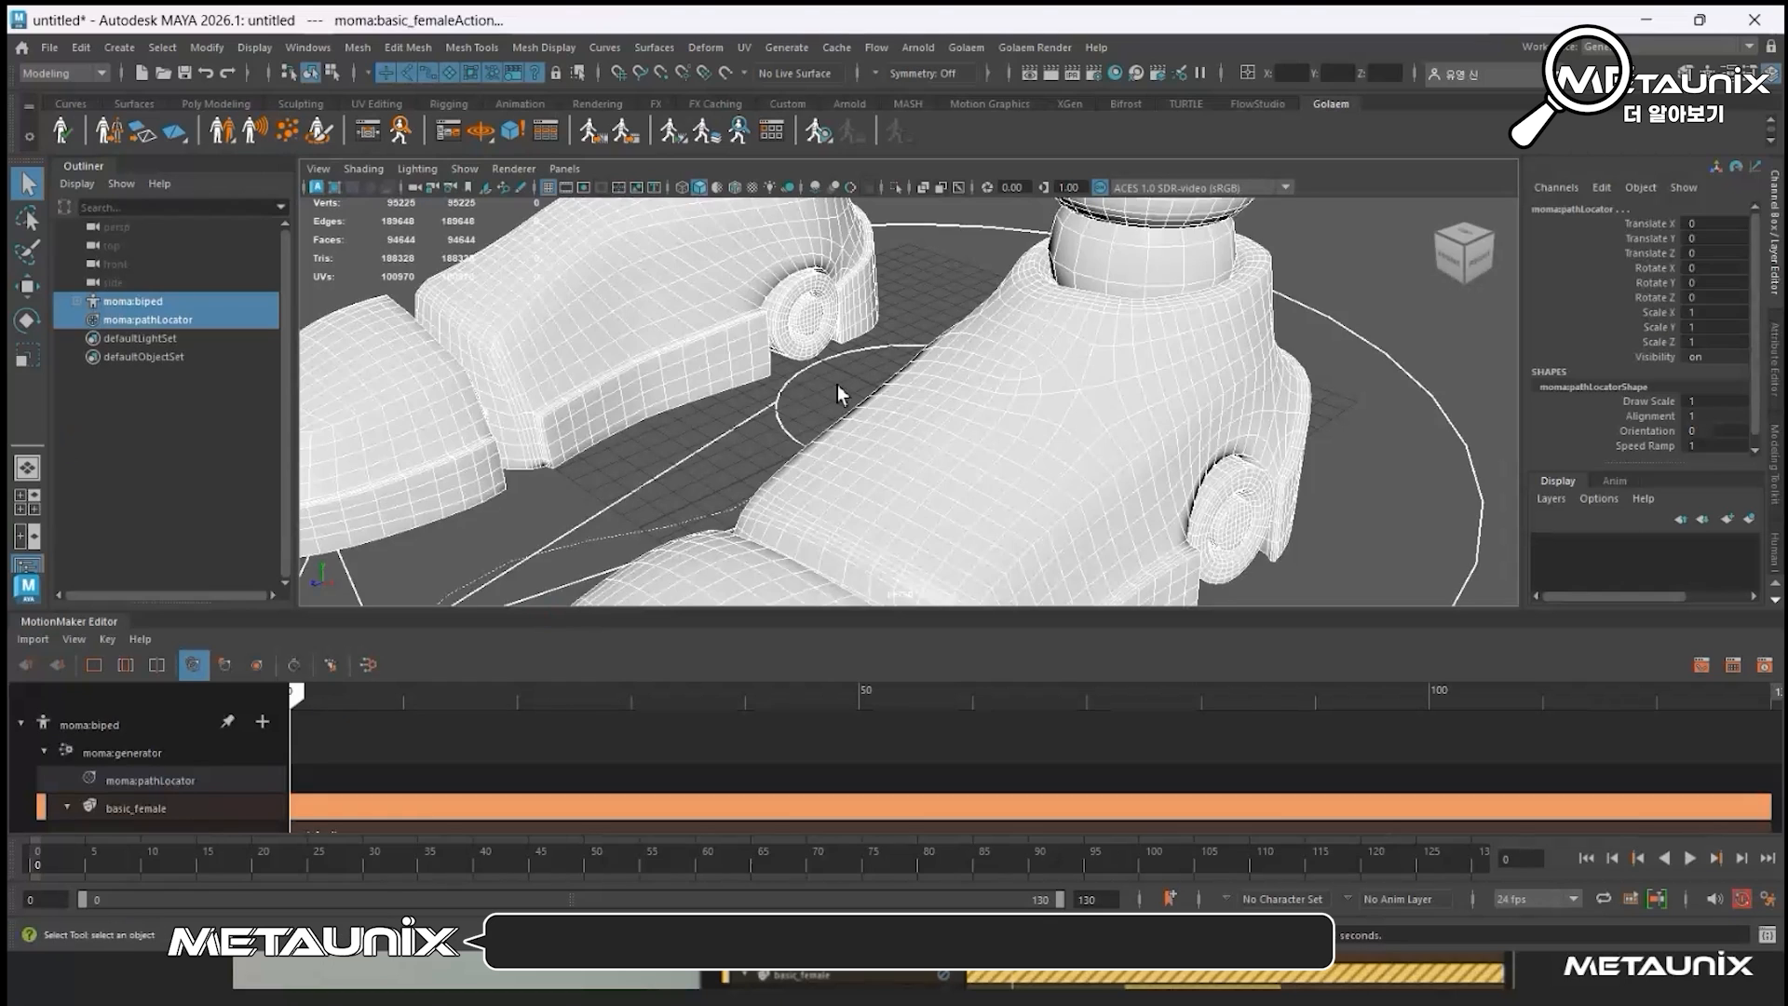
scroll(838, 394, "down", 10)
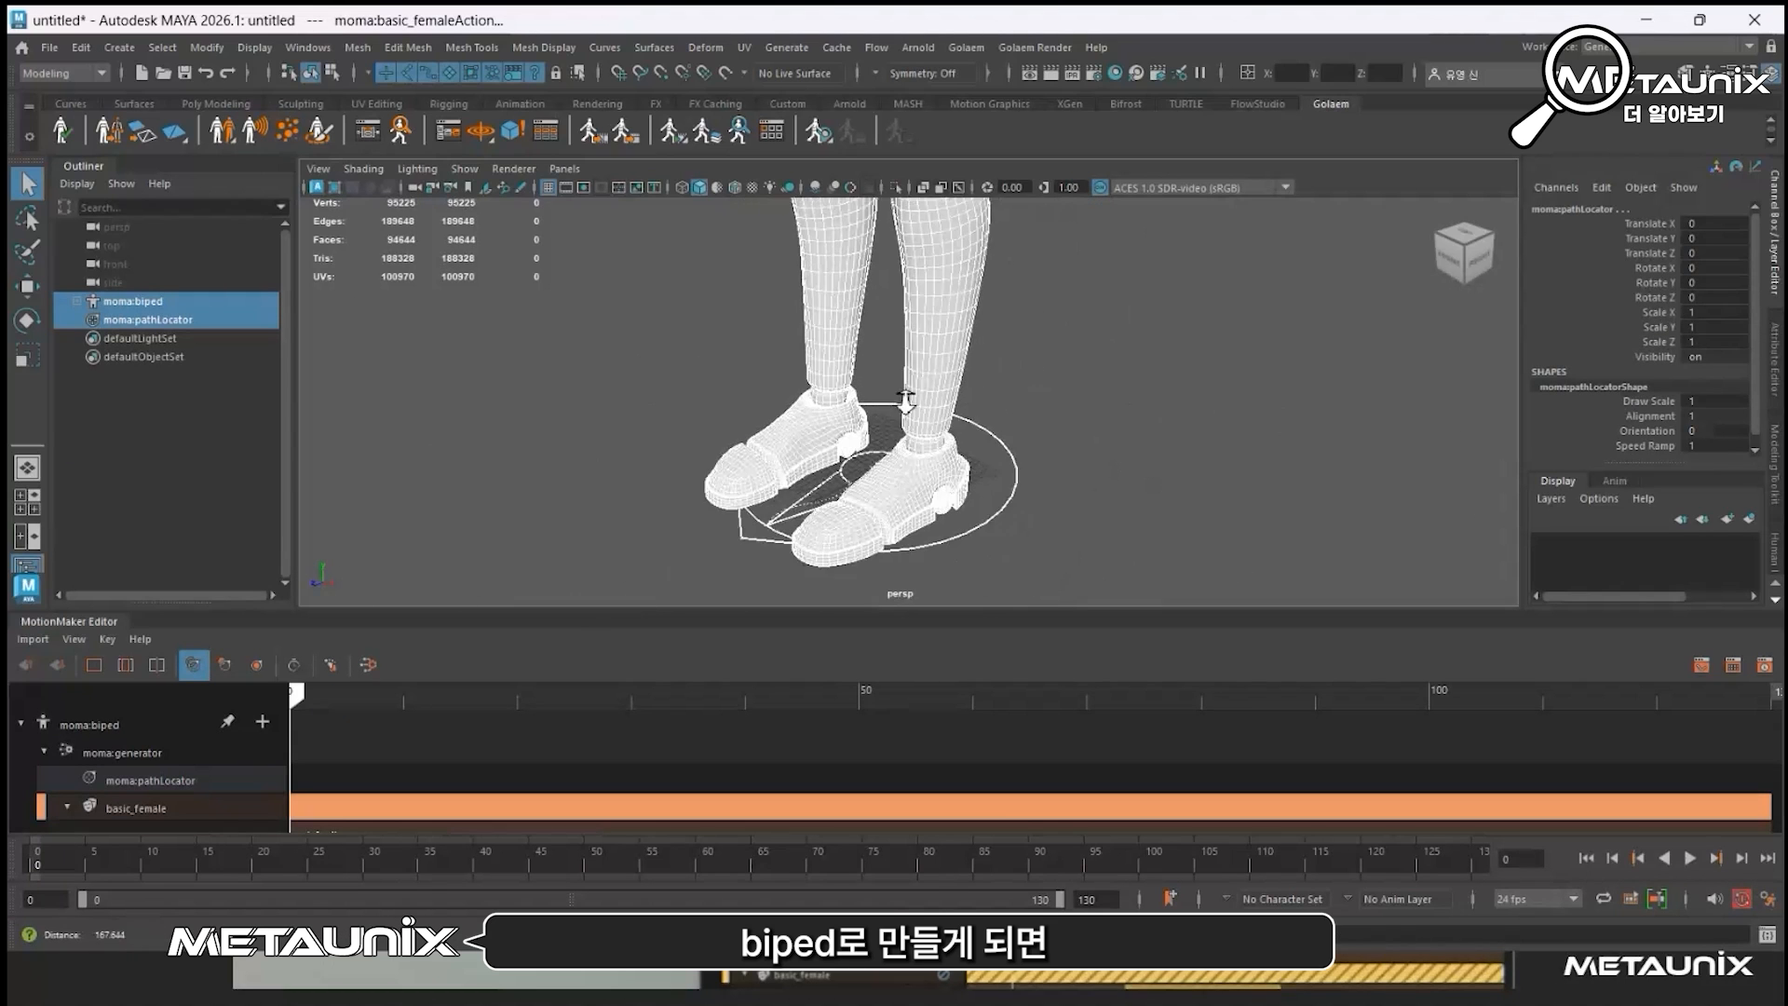
scroll(905, 400, "down", 3)
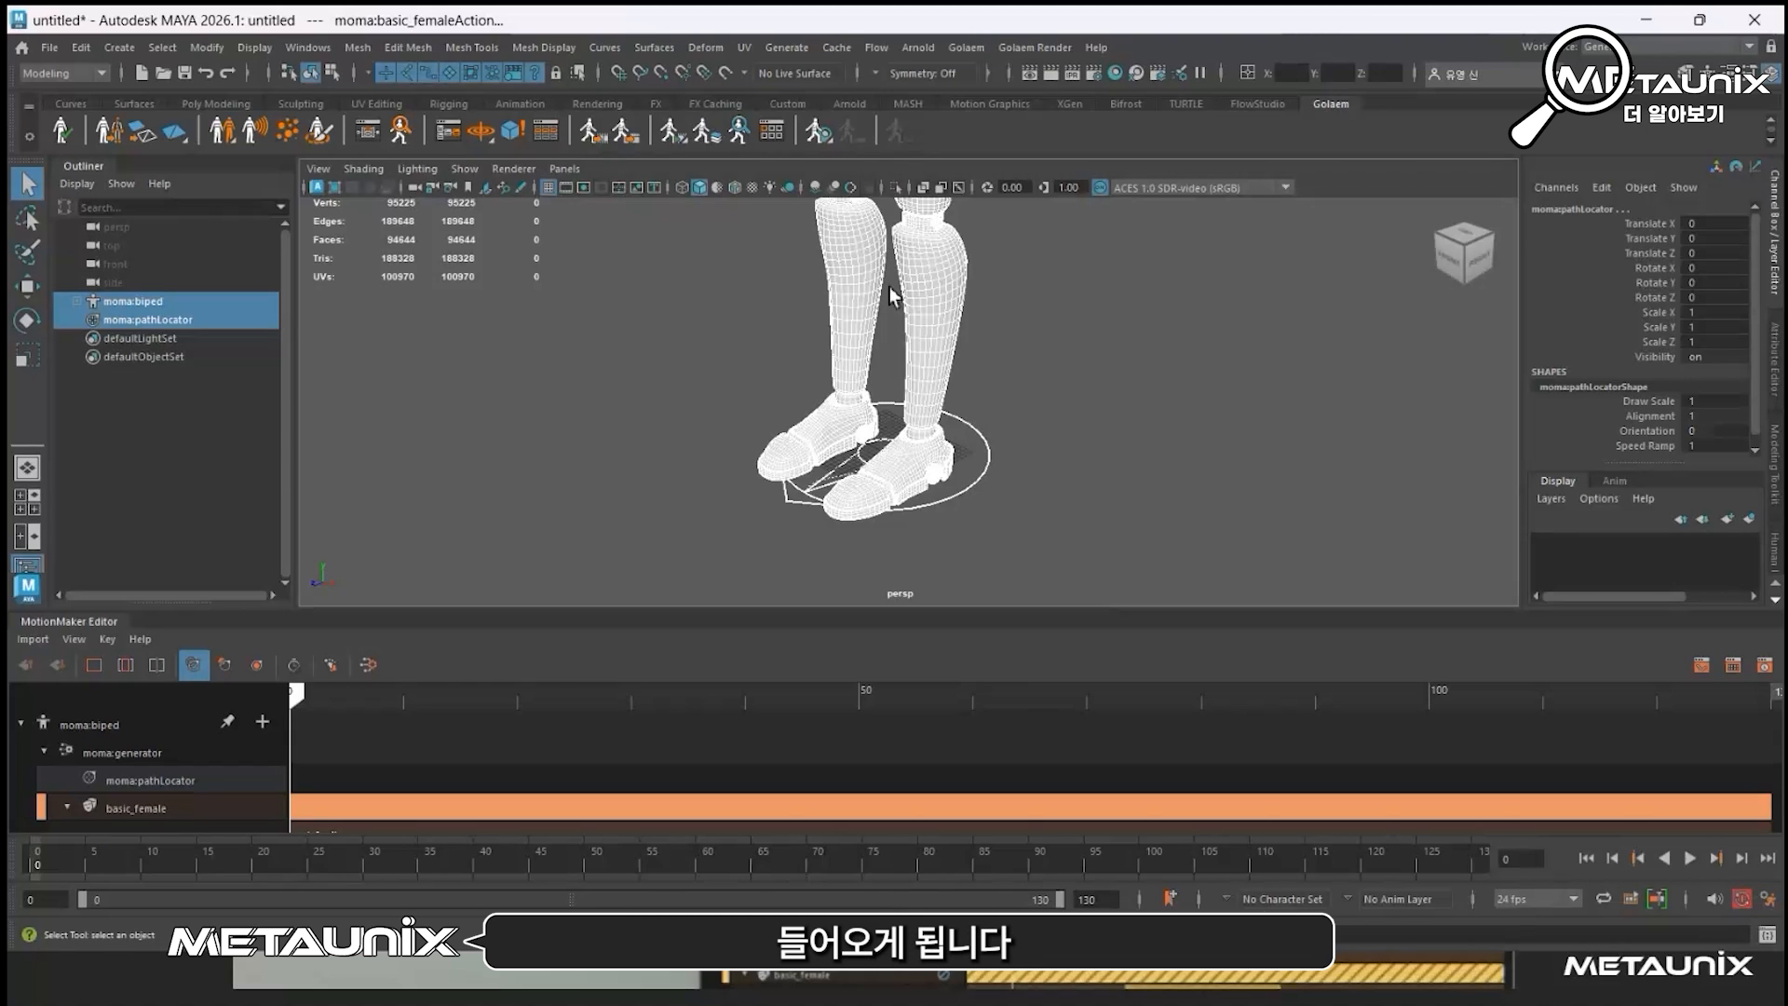
scroll(890, 286, "down", 5)
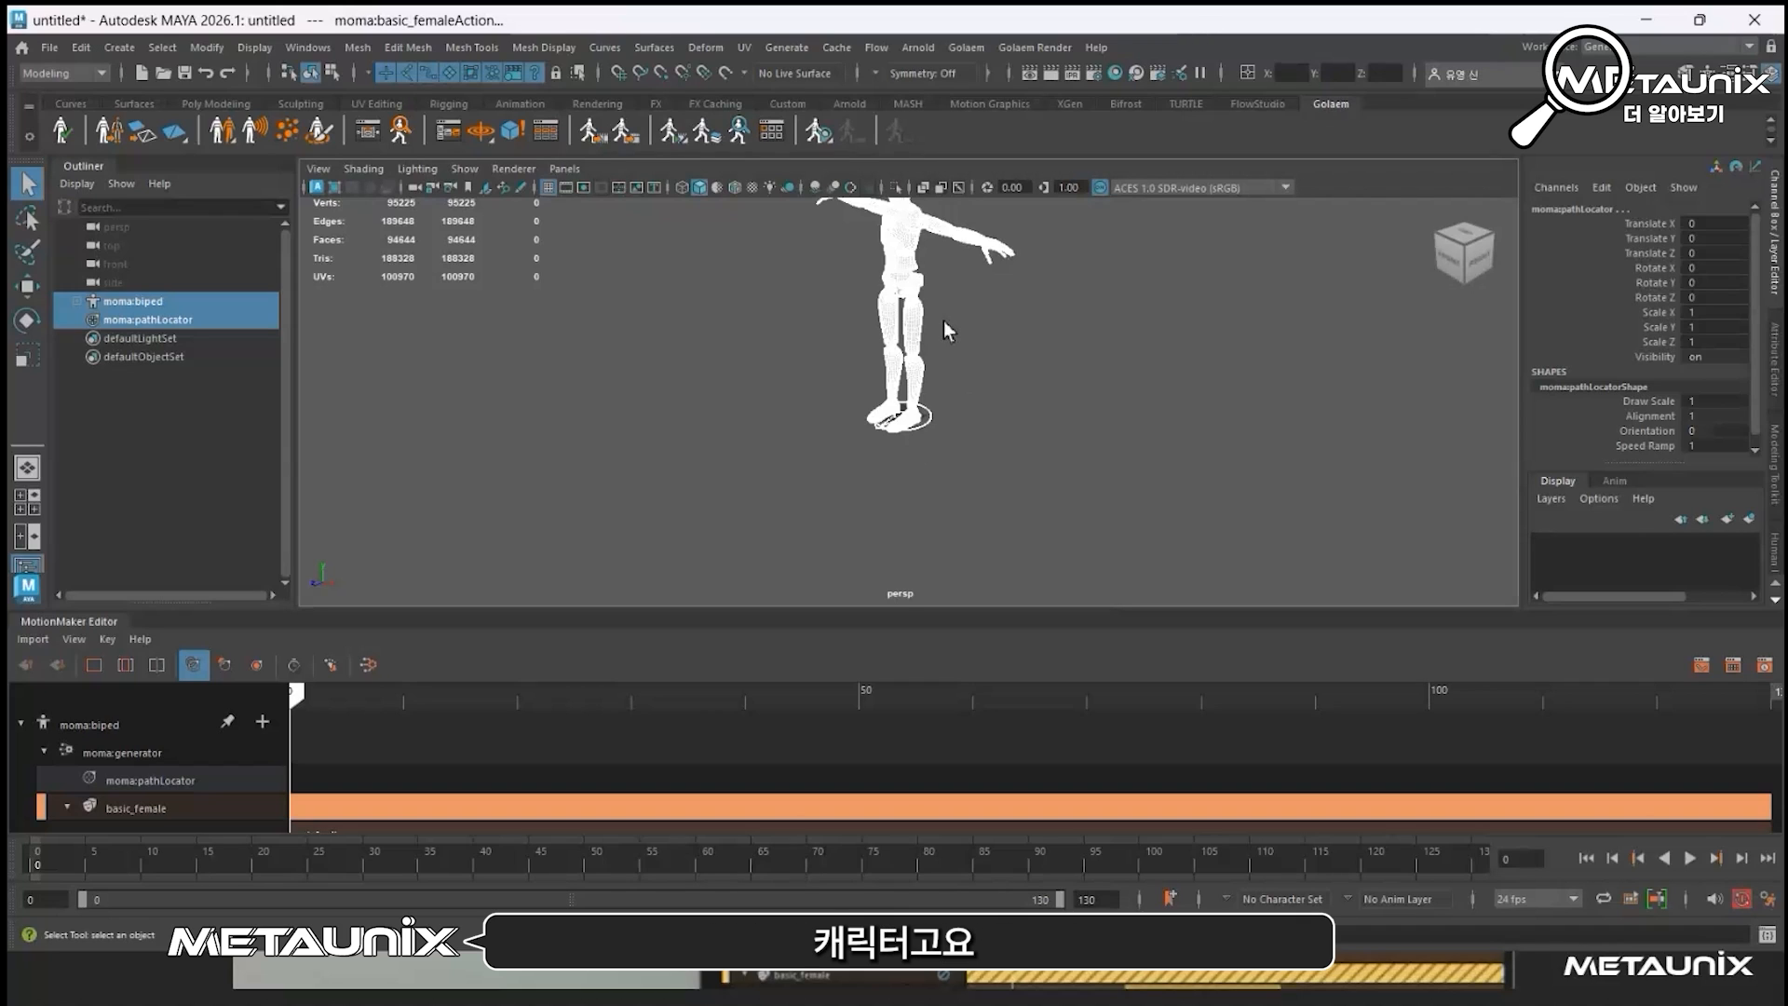
Step: Key the character's path locator at frame 0, and move it forward along Z at frame 130
left_click(940, 426)
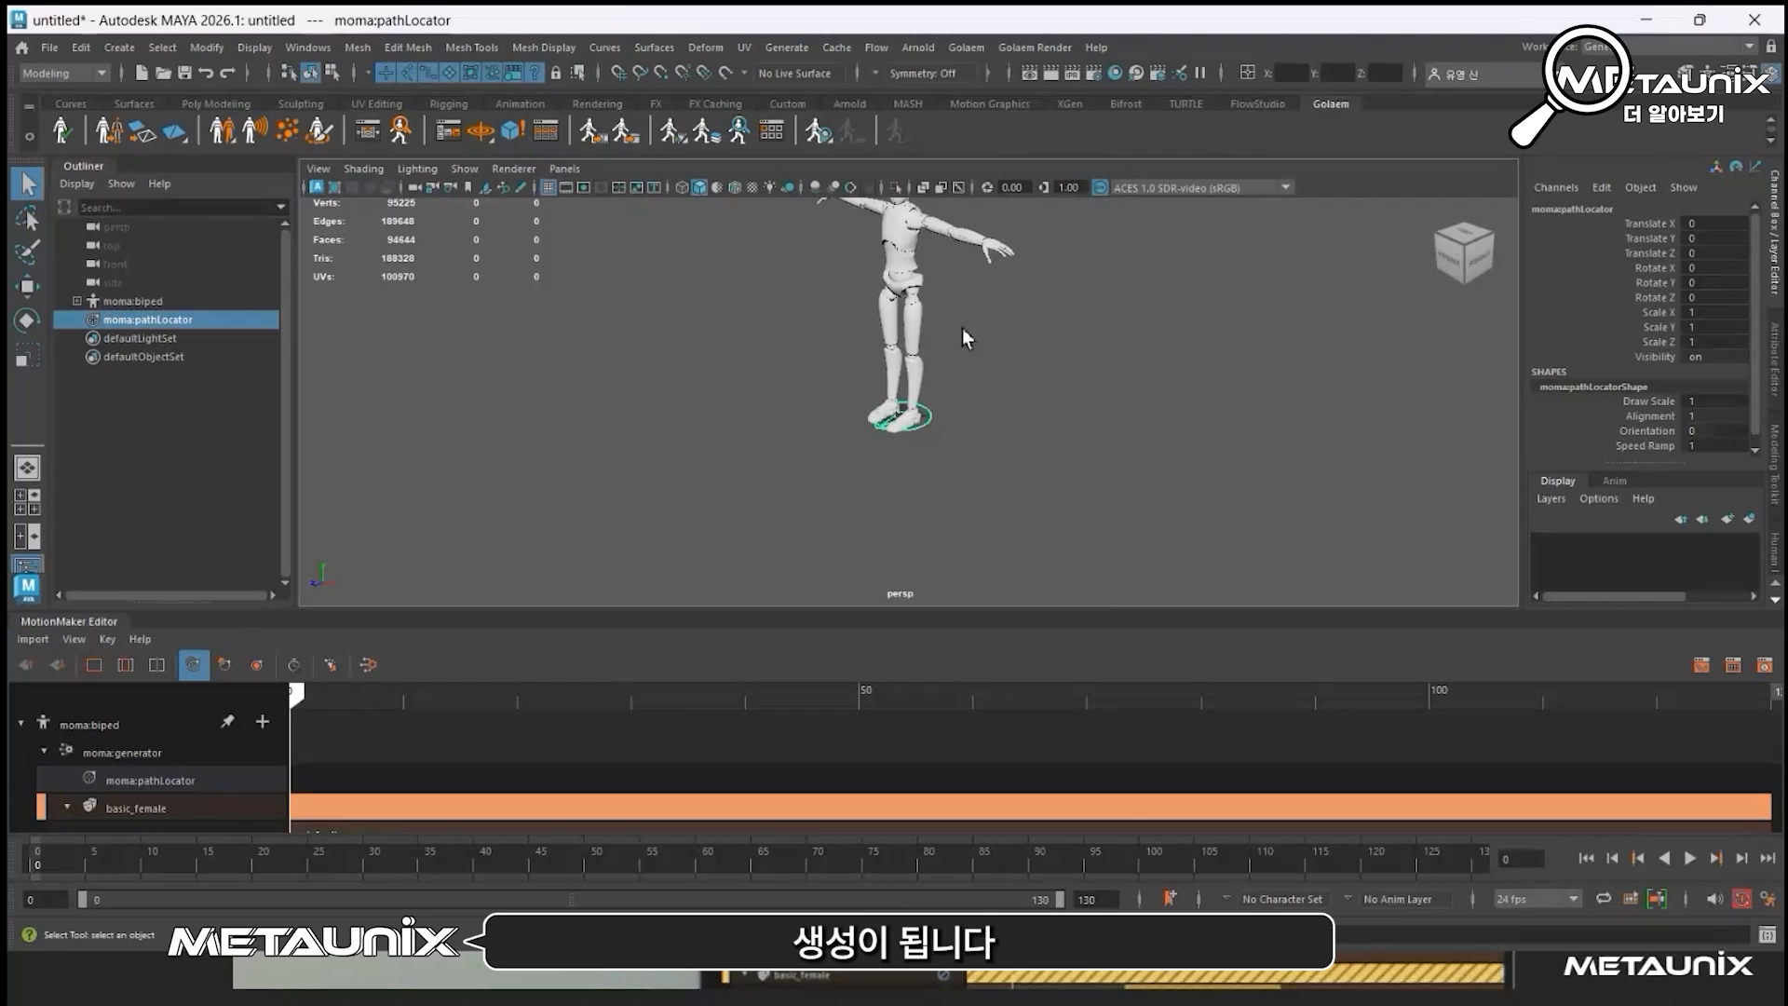
scroll(963, 328, "down", 3)
middle_click_drag(989, 473, 1095, 421, "alt")
key("s")
left_click_drag(149, 861, 1482, 857)
key("w")
left_click_drag(989, 435, 454, 627)
scroll(822, 463, "down", 3)
middle_click_drag(825, 489, 833, 456, "alt")
Step: Play back the path locator's movement and return to frame 0
left_click(1690, 859)
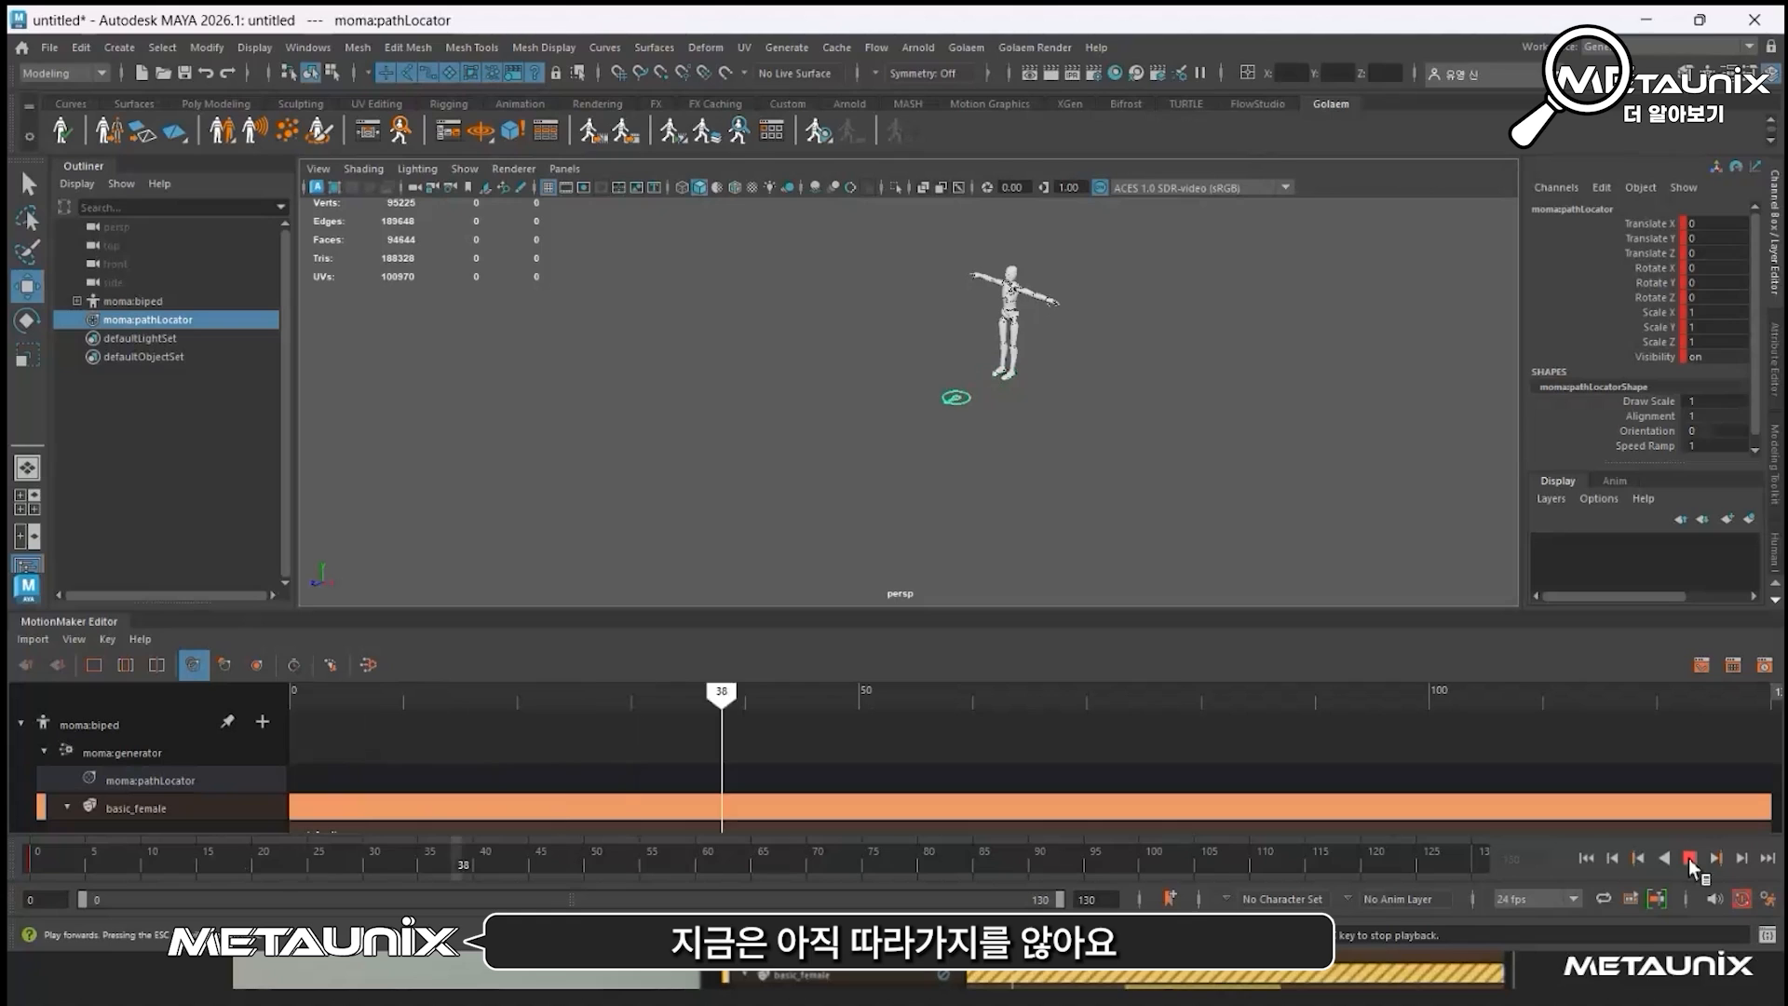
left_click(1690, 859)
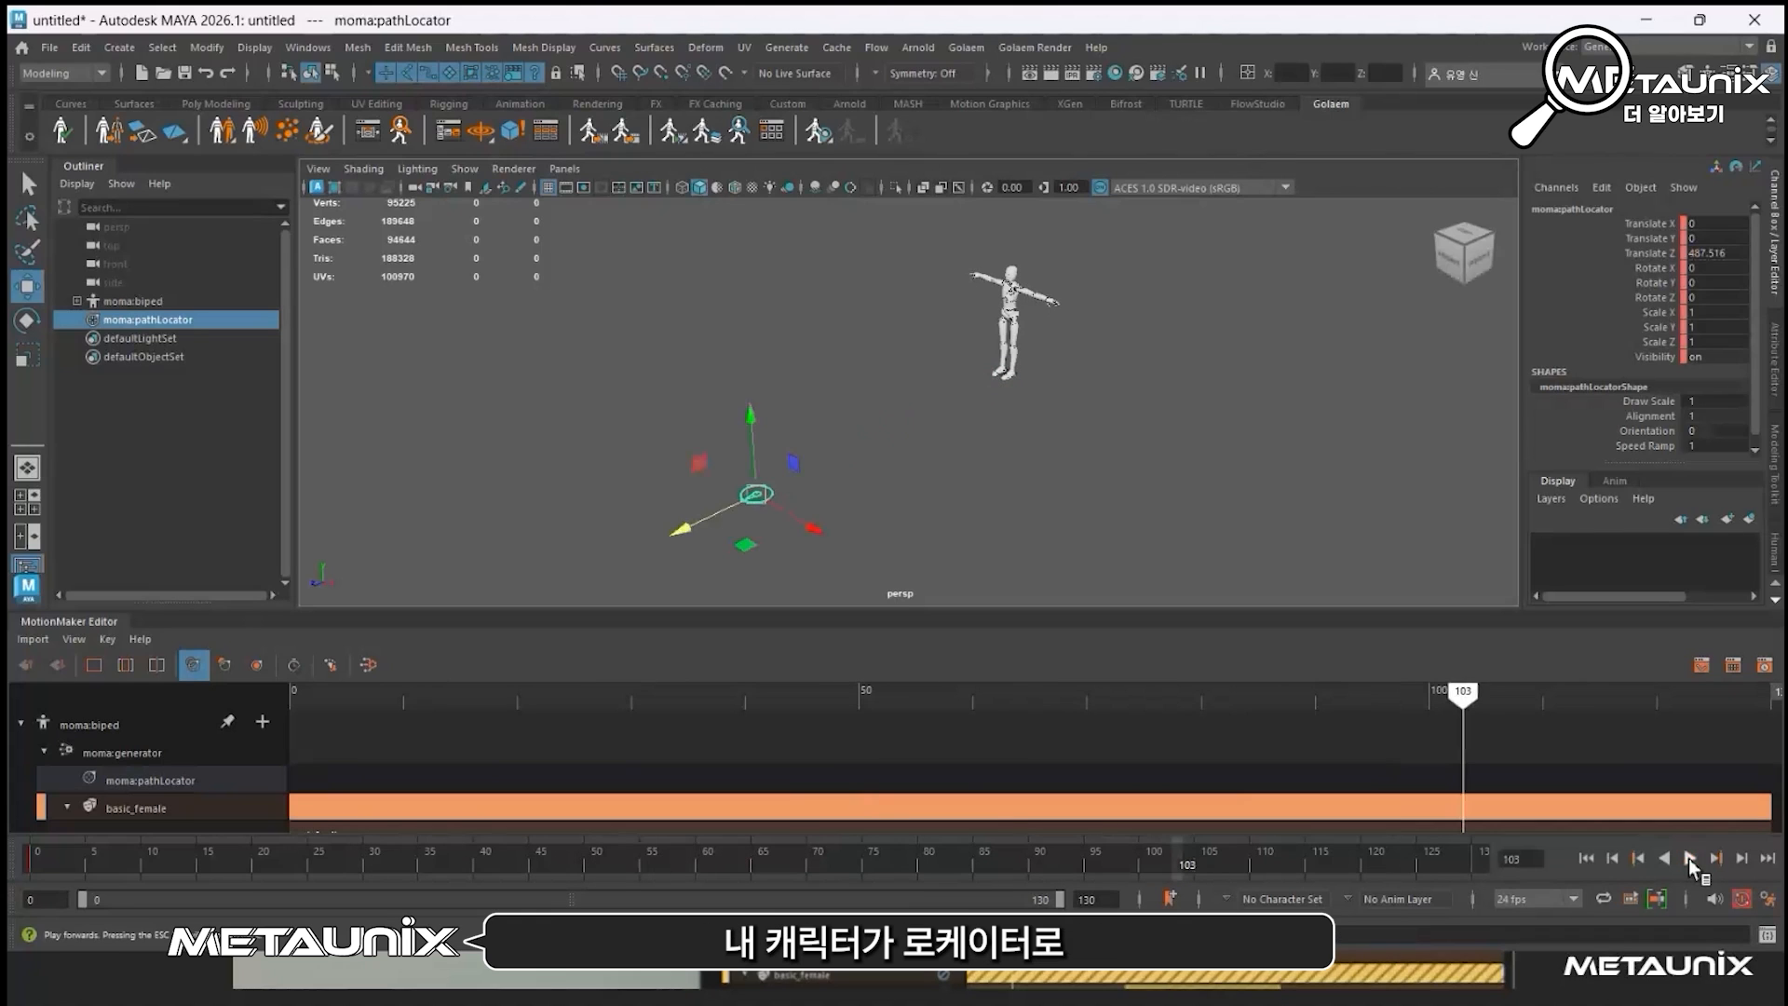
left_click(1588, 859)
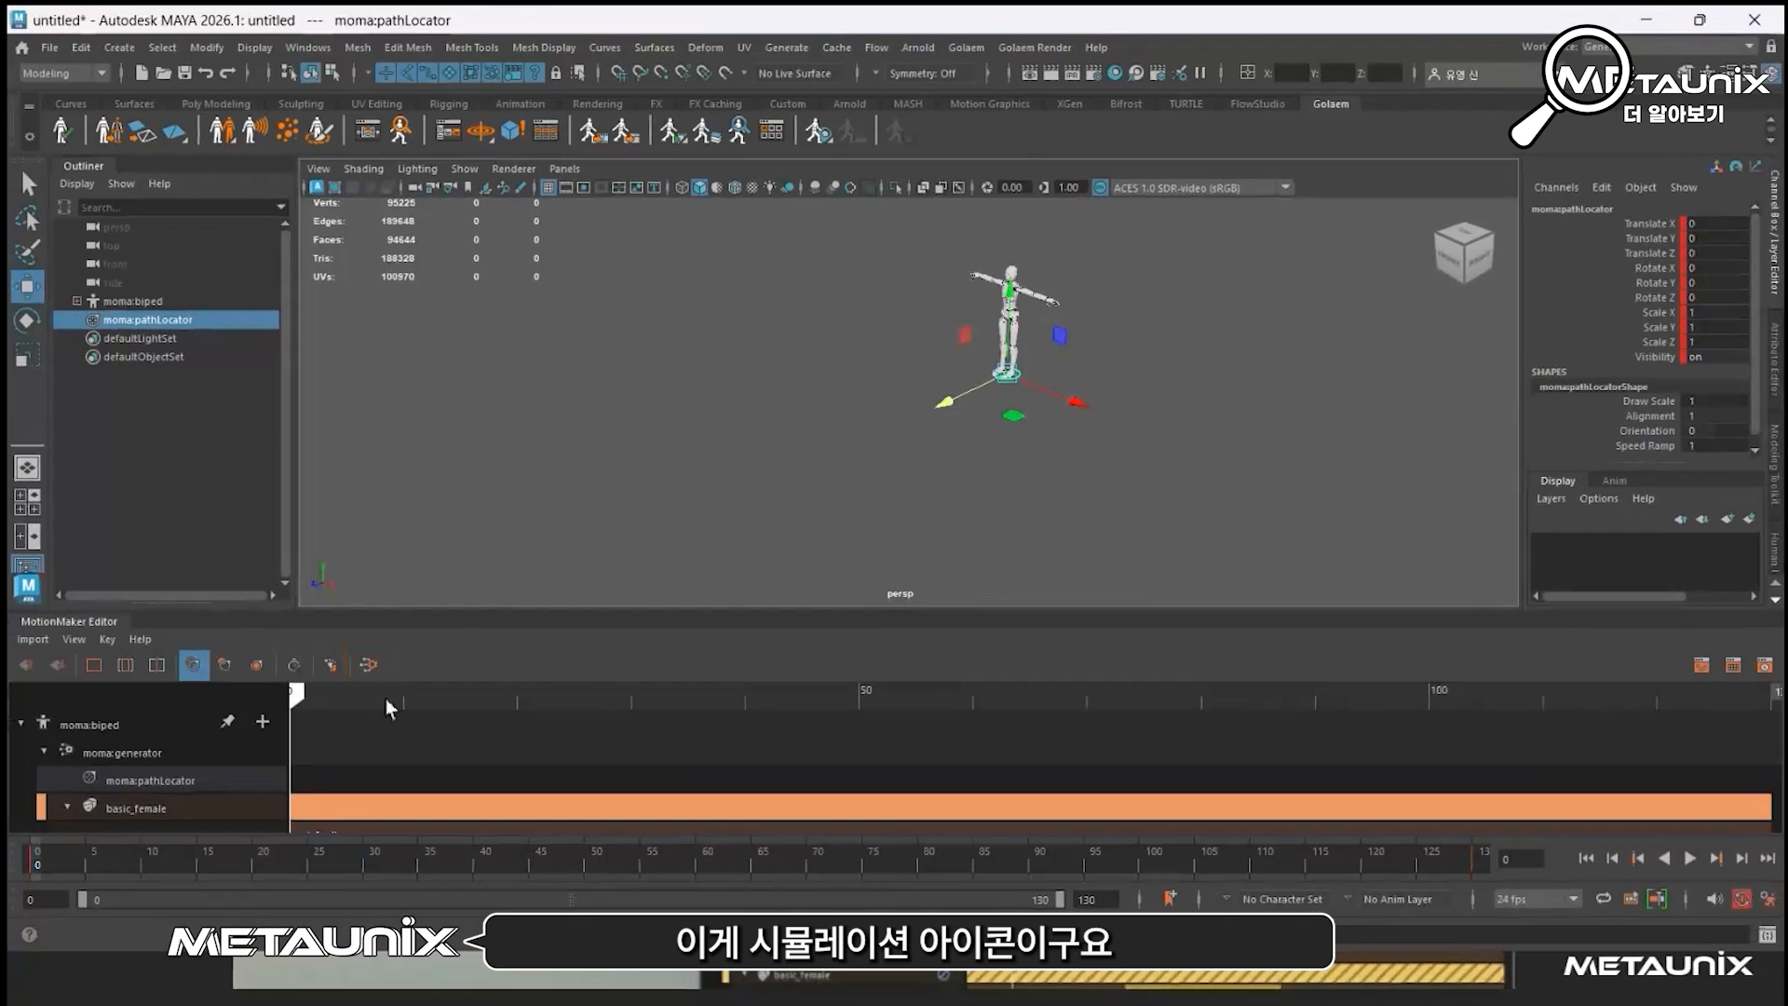
Step: Generate the character's motion along the locator path and preview it from the start
left_click(359, 660)
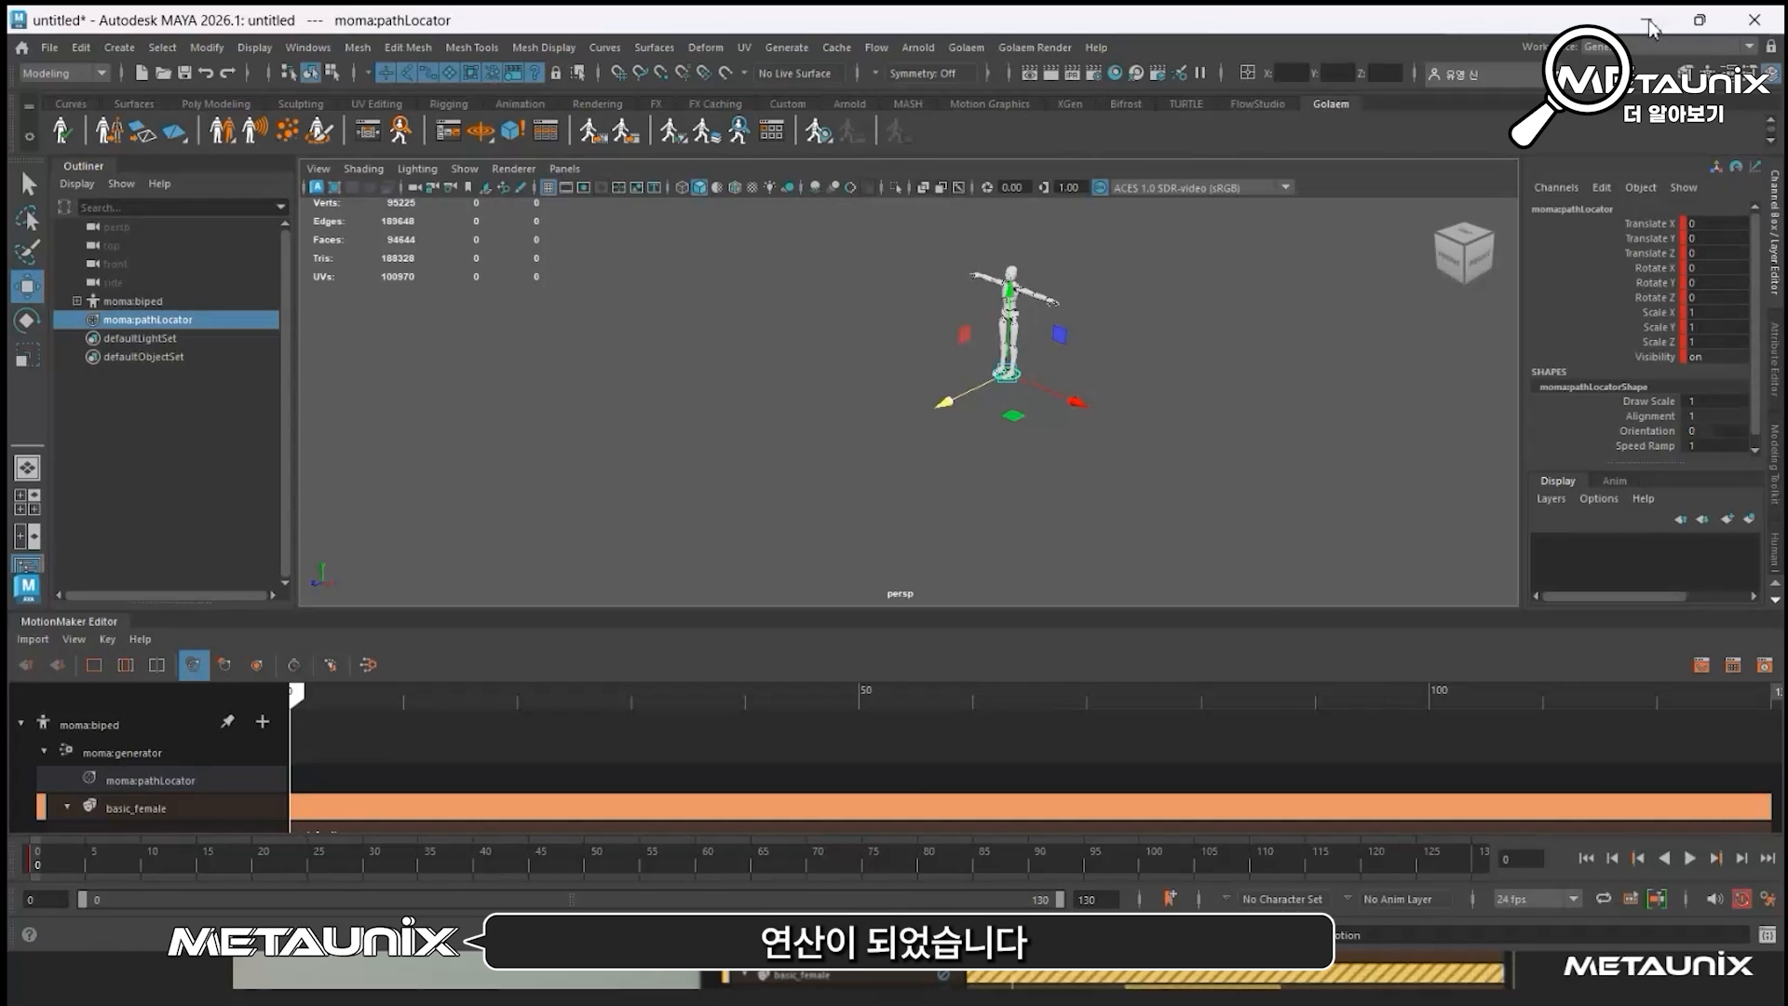
left_click(1689, 857)
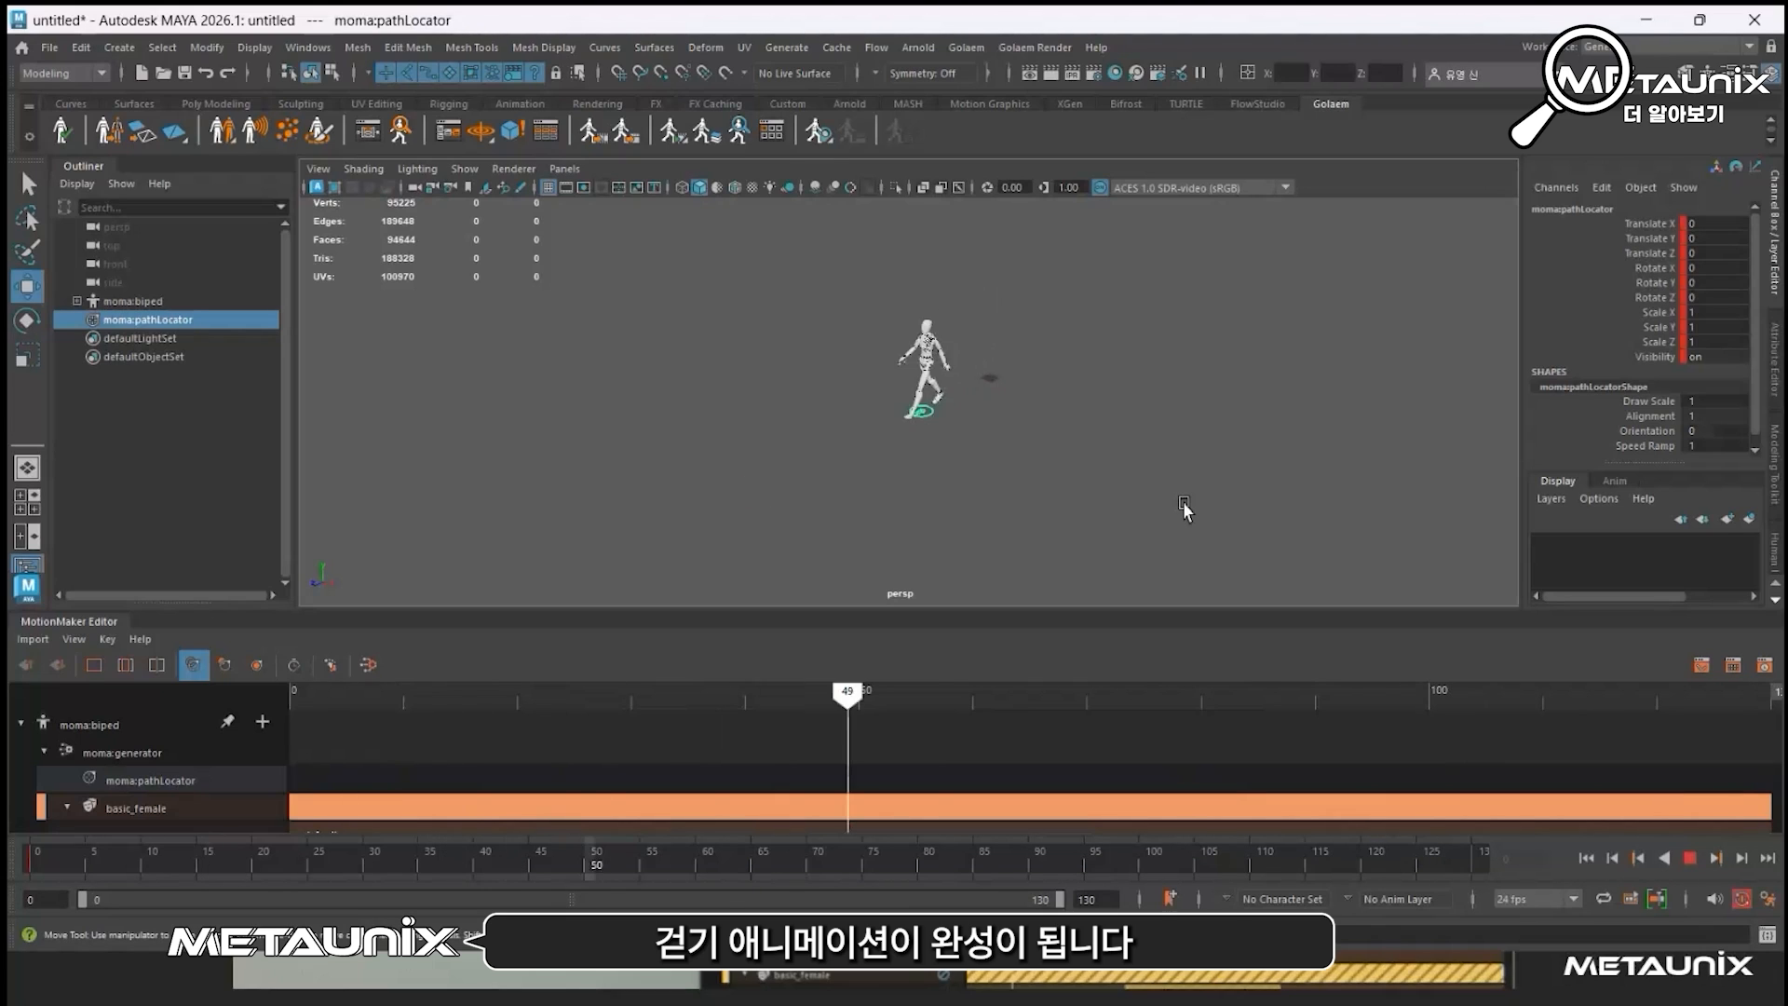
key("Escape")
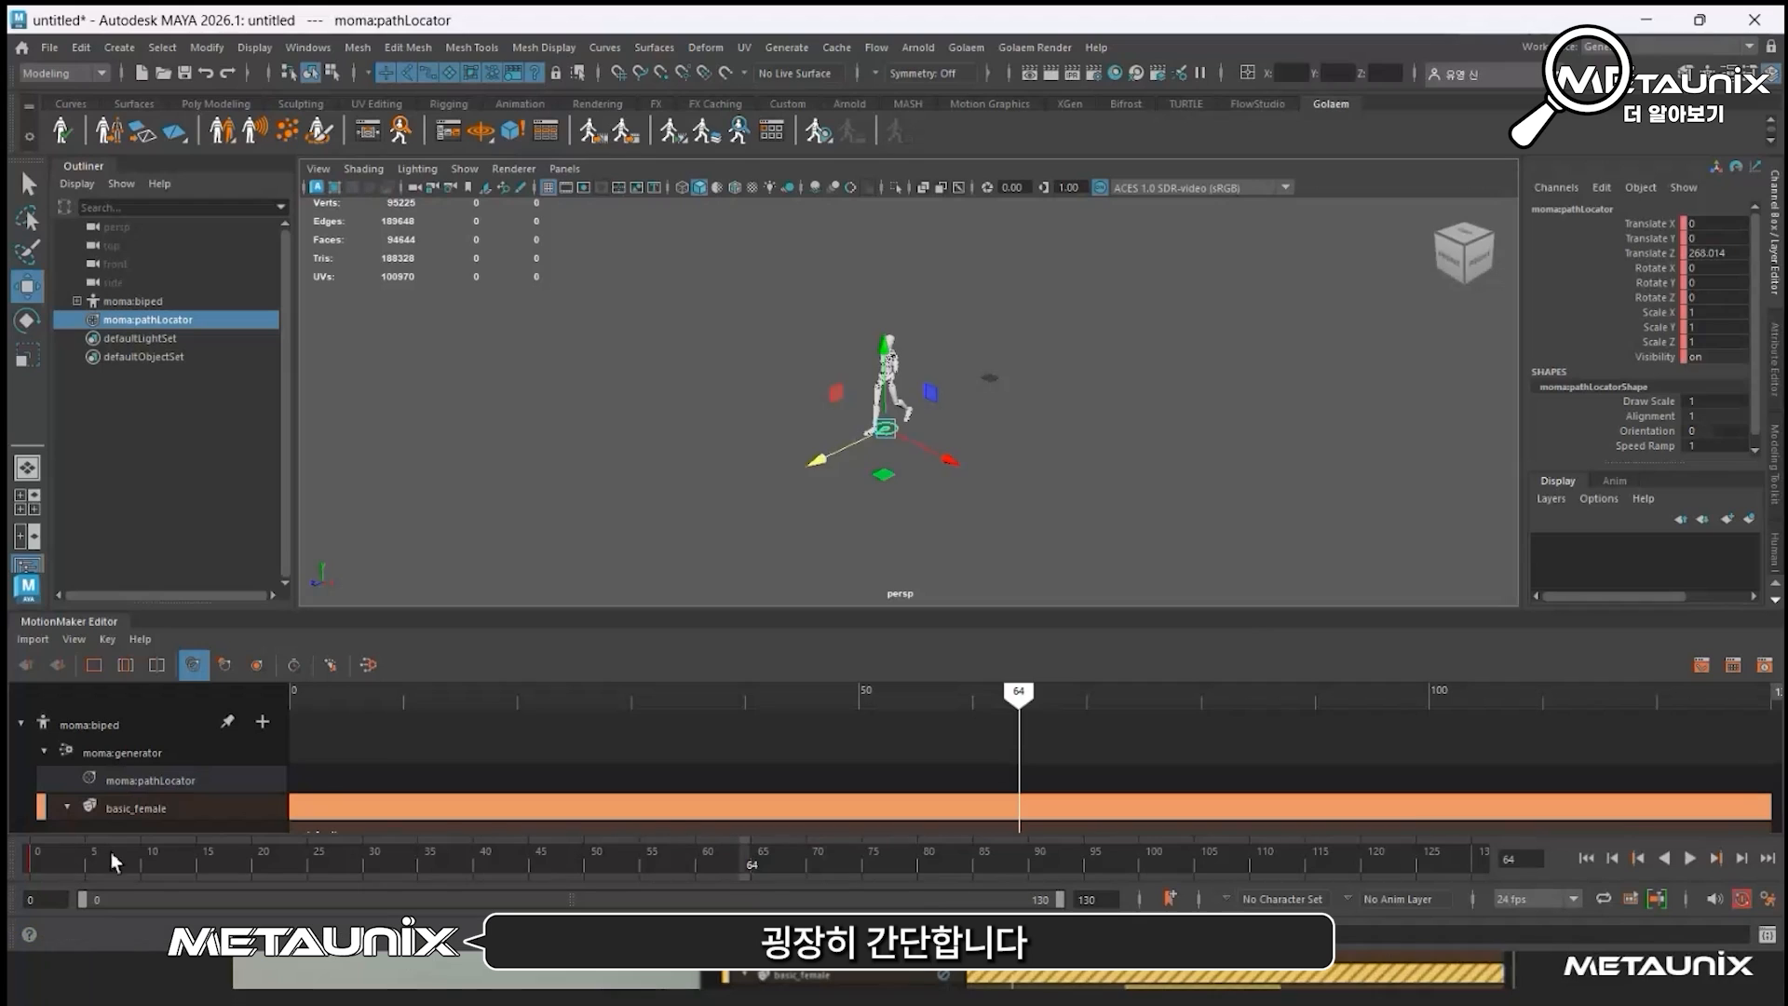
left_click_drag(47, 867, 12, 877)
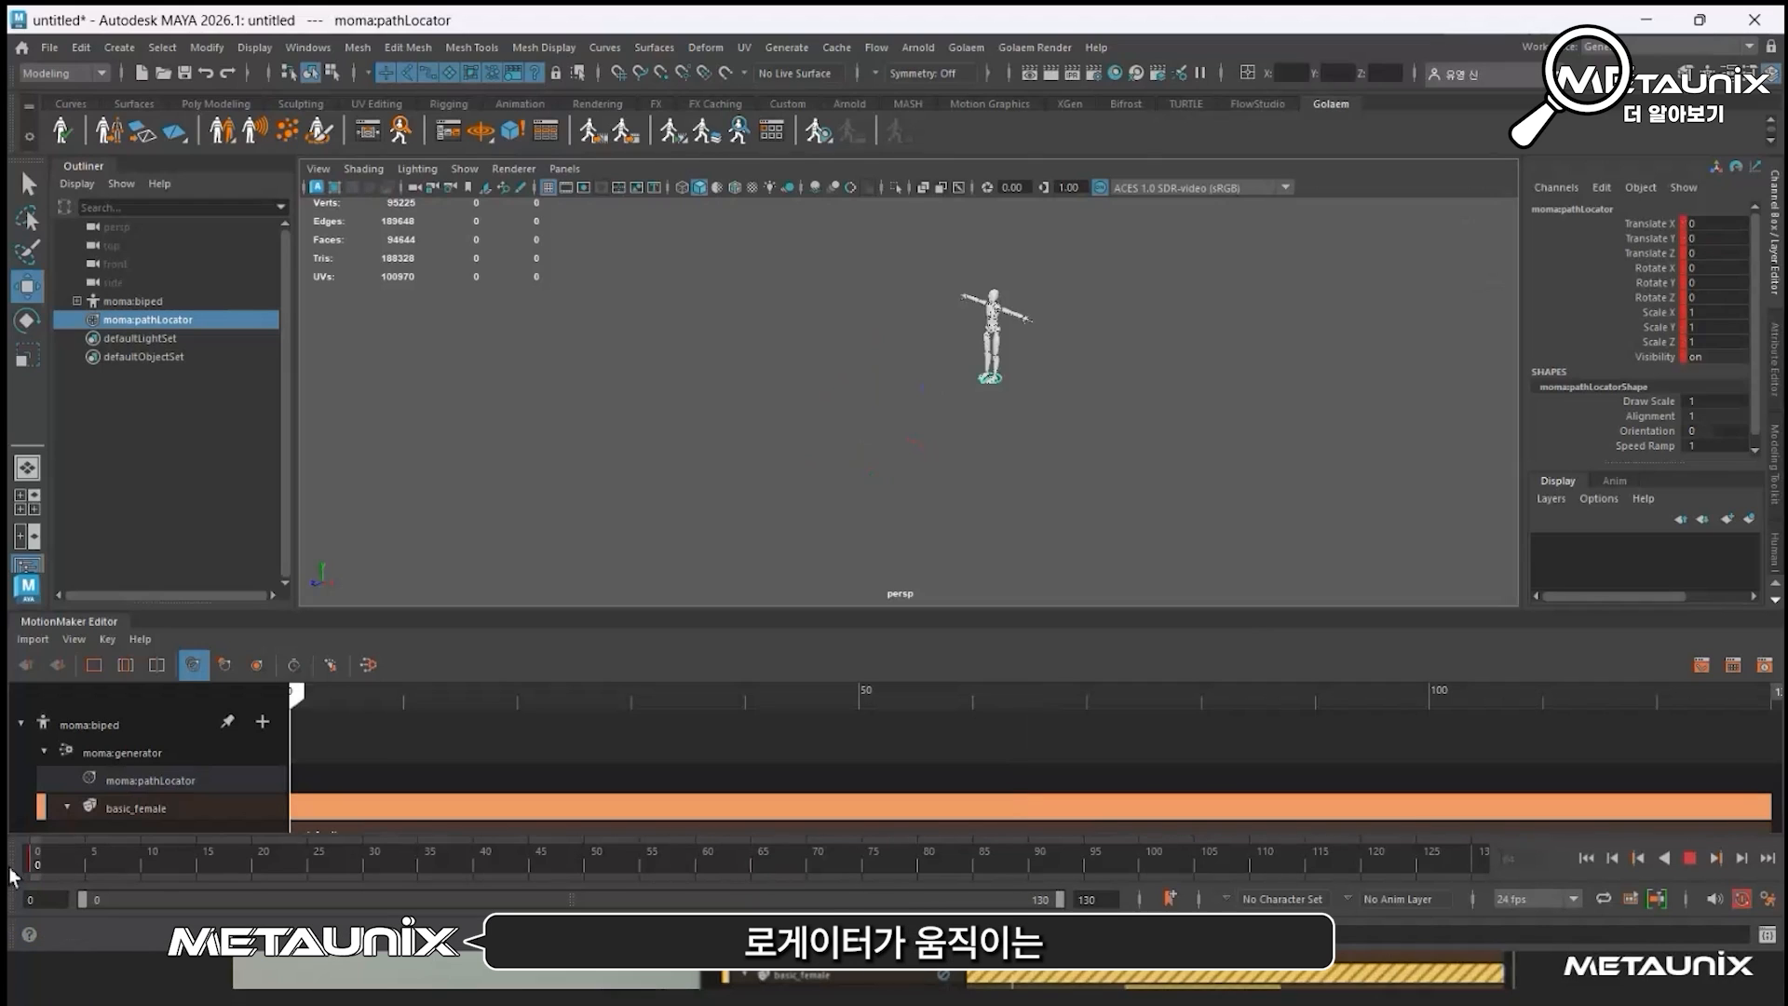
Step: Move the path locator farther forward at frame 130, to about 1459 on Translate Z
left_click(745, 869)
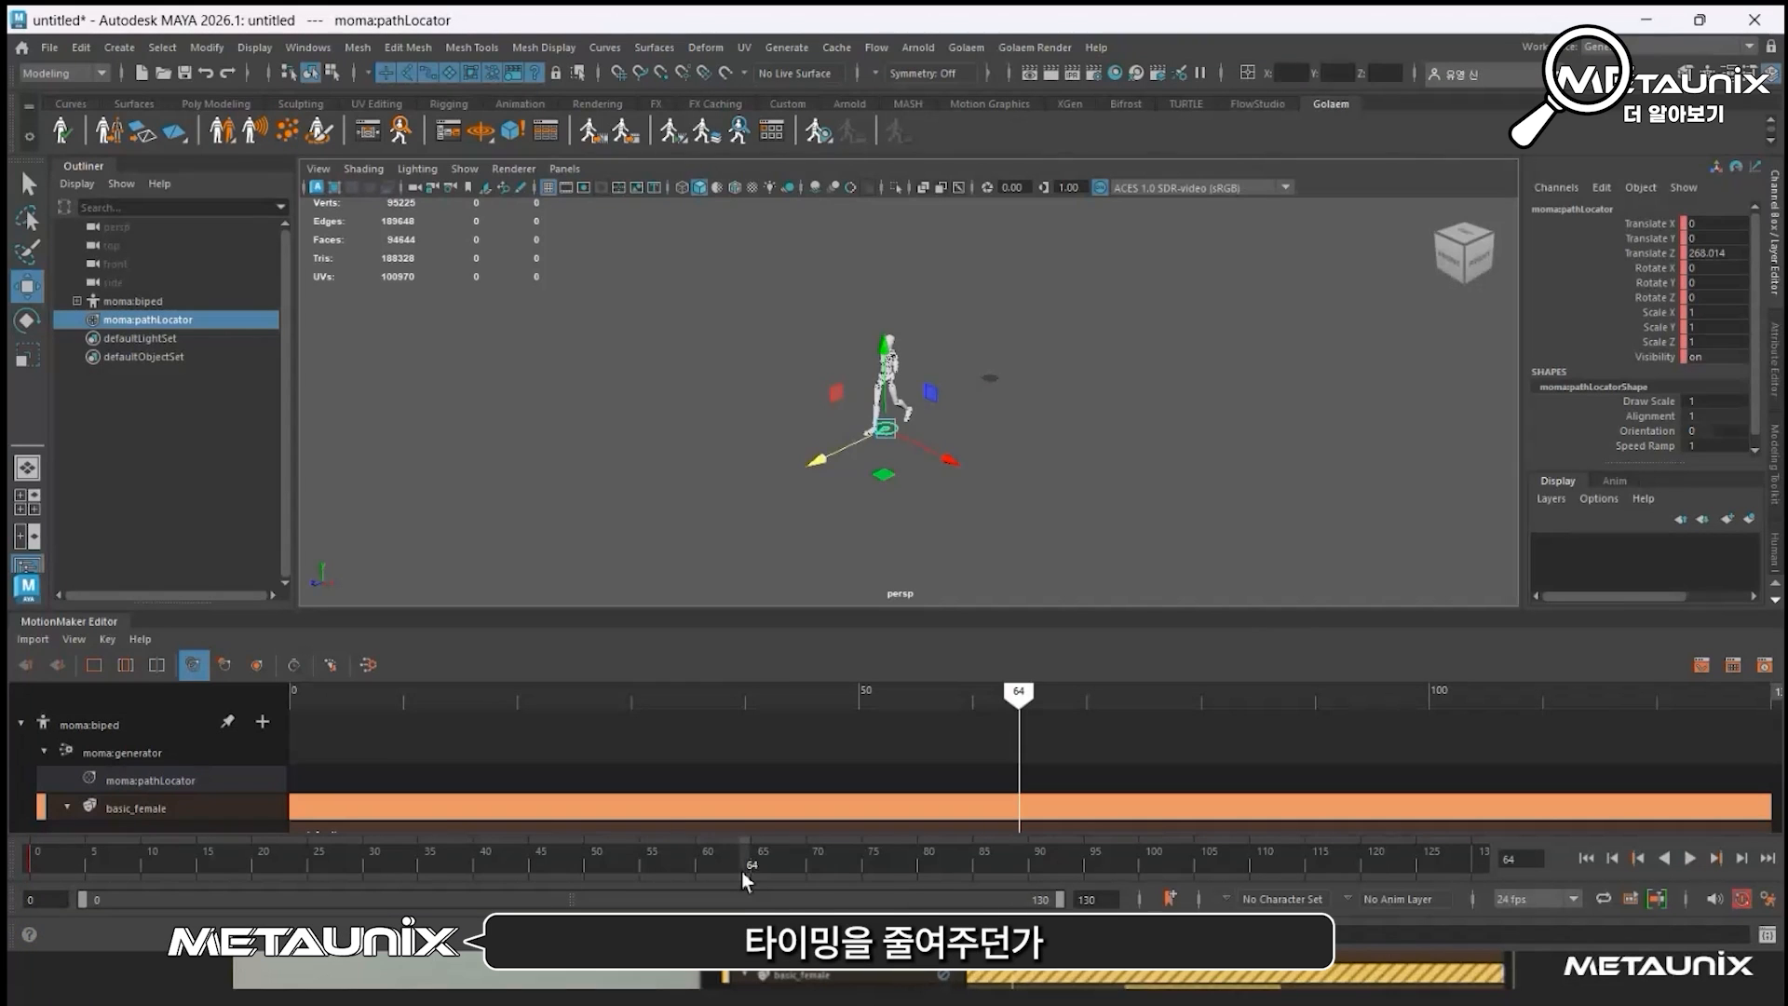
left_click_drag(744, 869, 1485, 854)
middle_click_drag(872, 420, 1129, 403, "alt")
right_click_drag(1129, 404, 1030, 410, "alt")
left_click_drag(856, 426, 582, 568)
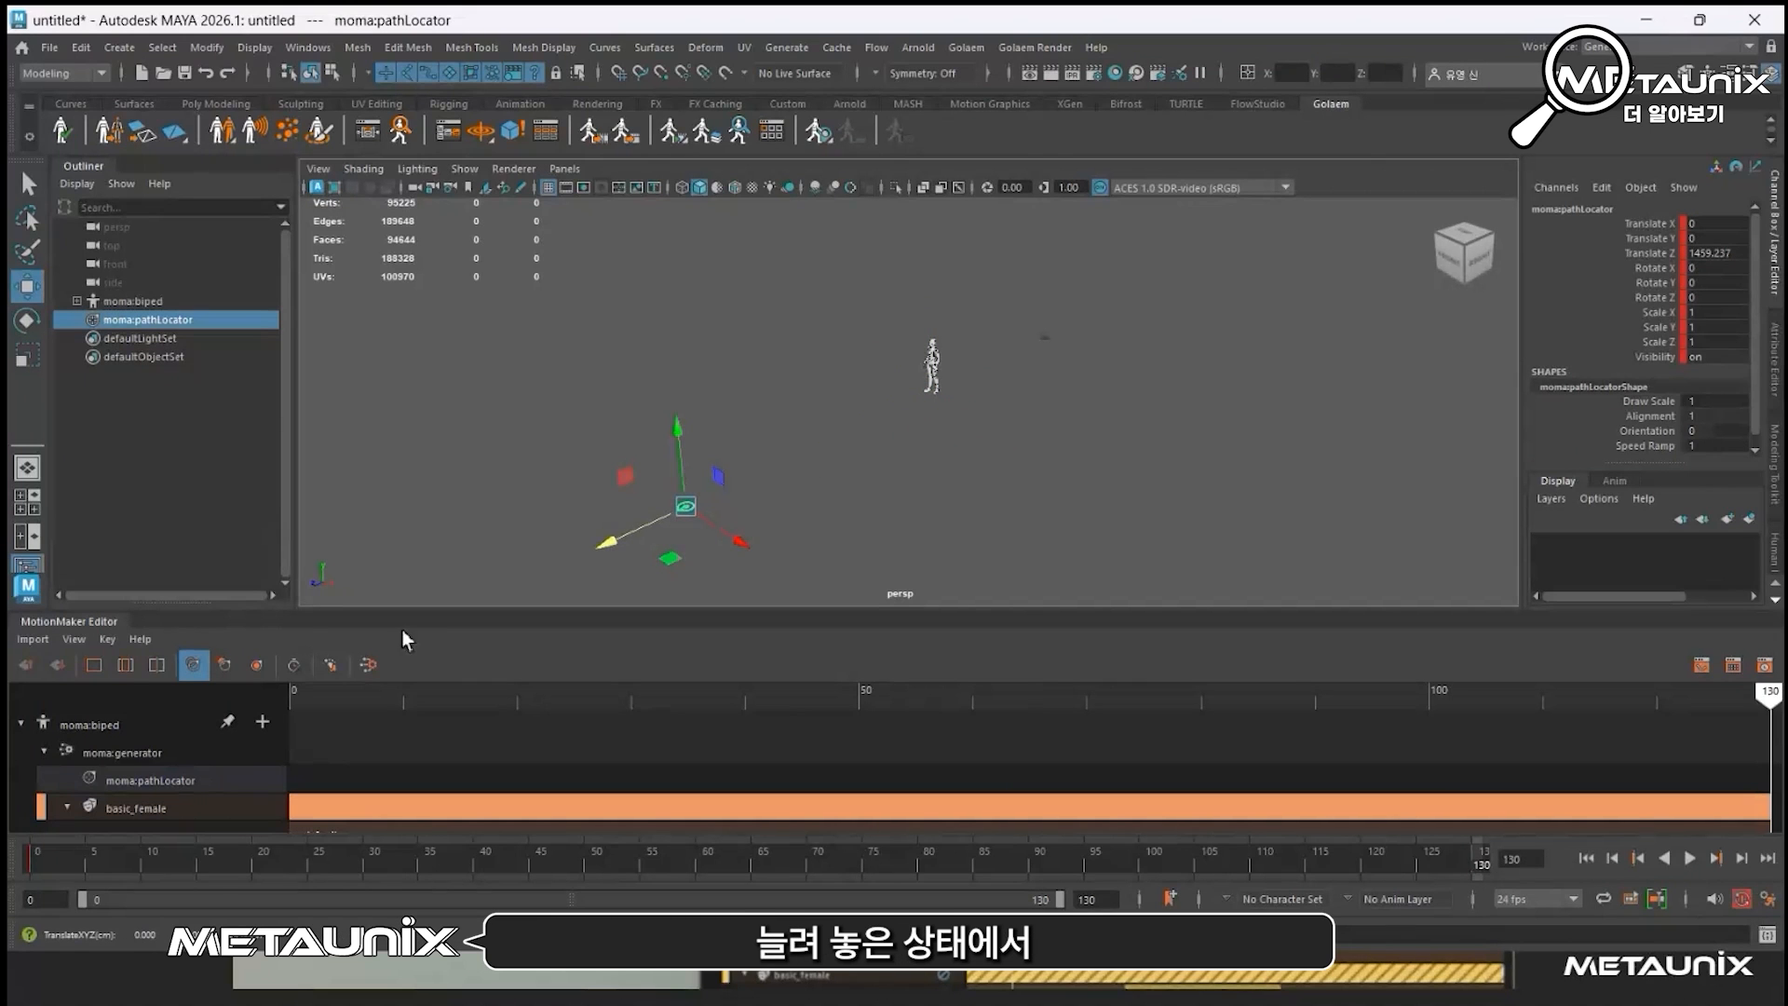
Step: Regenerate the motion for the lengthened path and play it back twice from frame 0
left_click(368, 664)
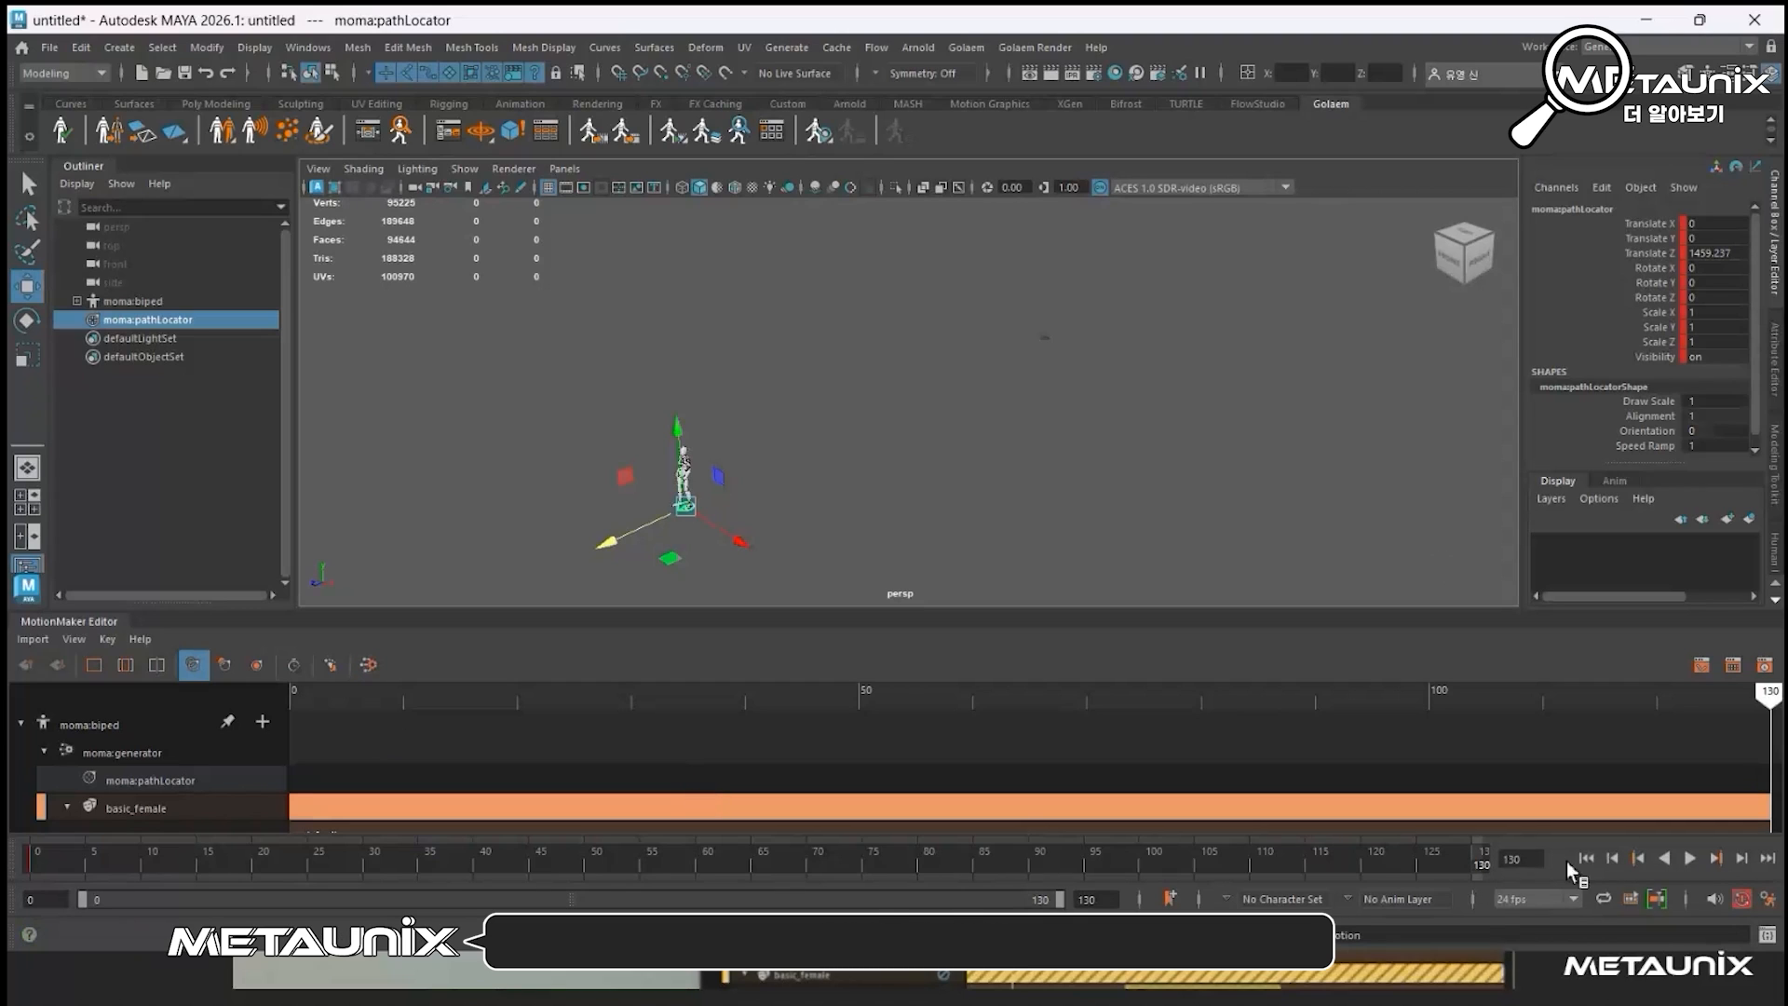
left_click(1586, 857)
left_click(1690, 857)
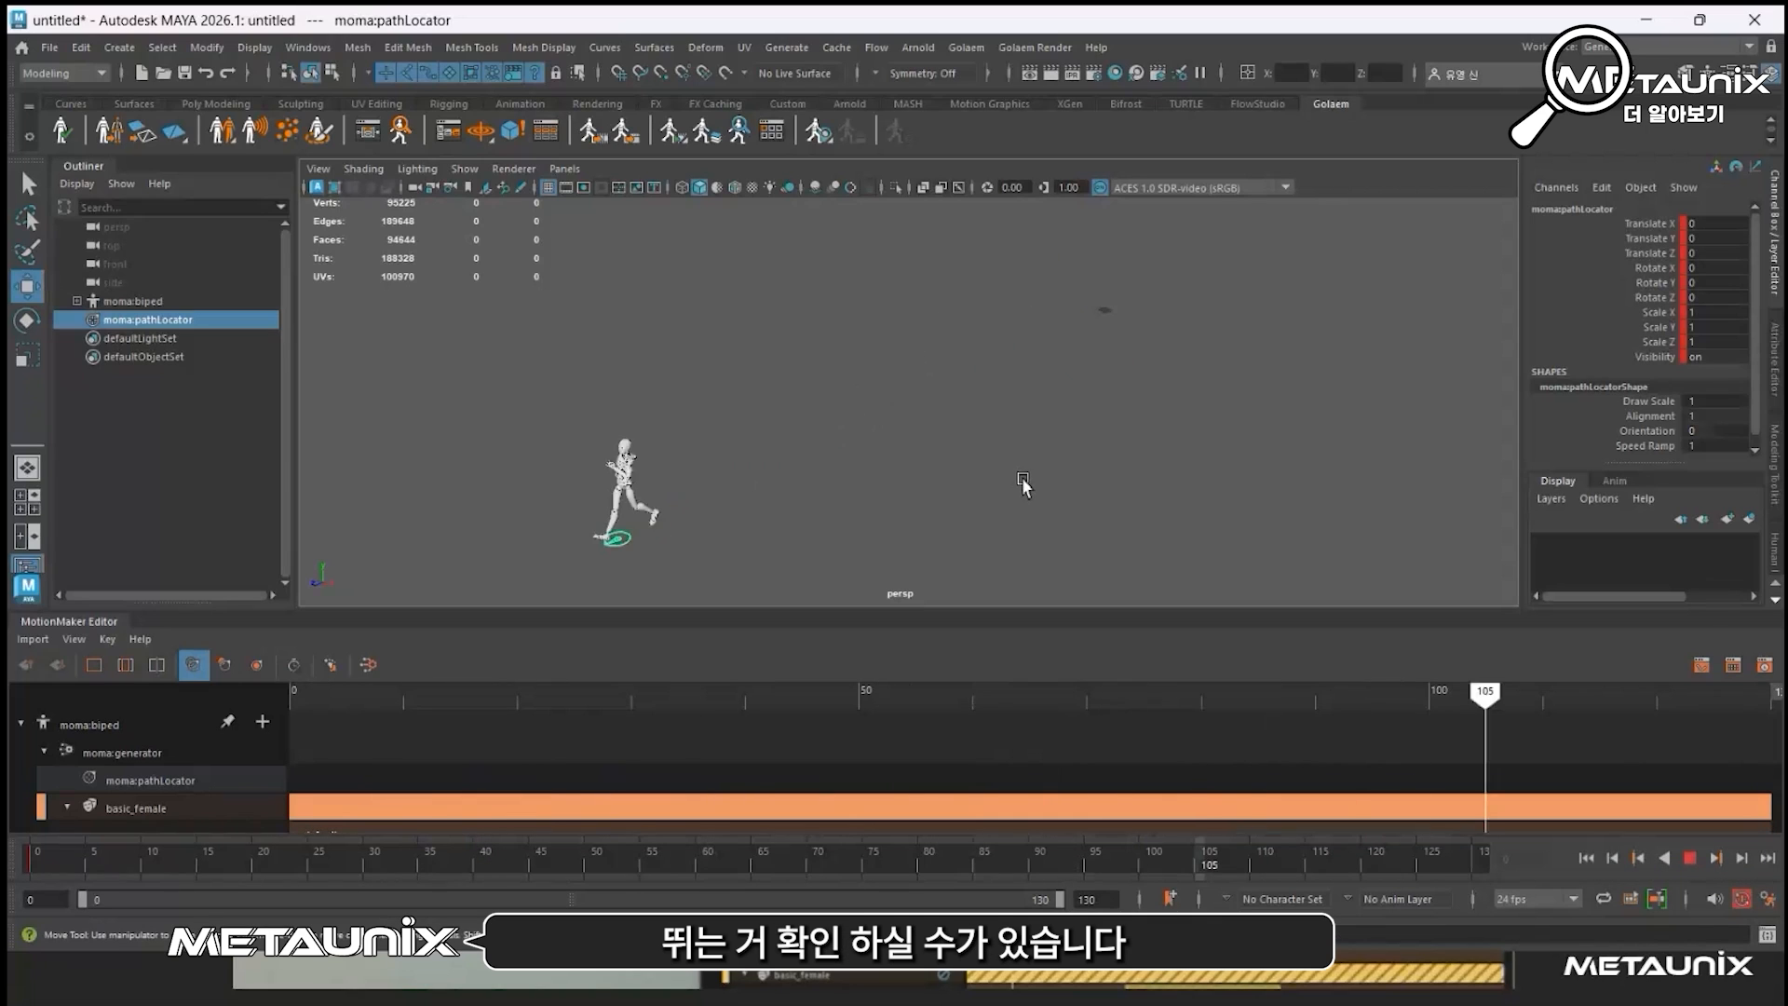
left_click(1695, 858)
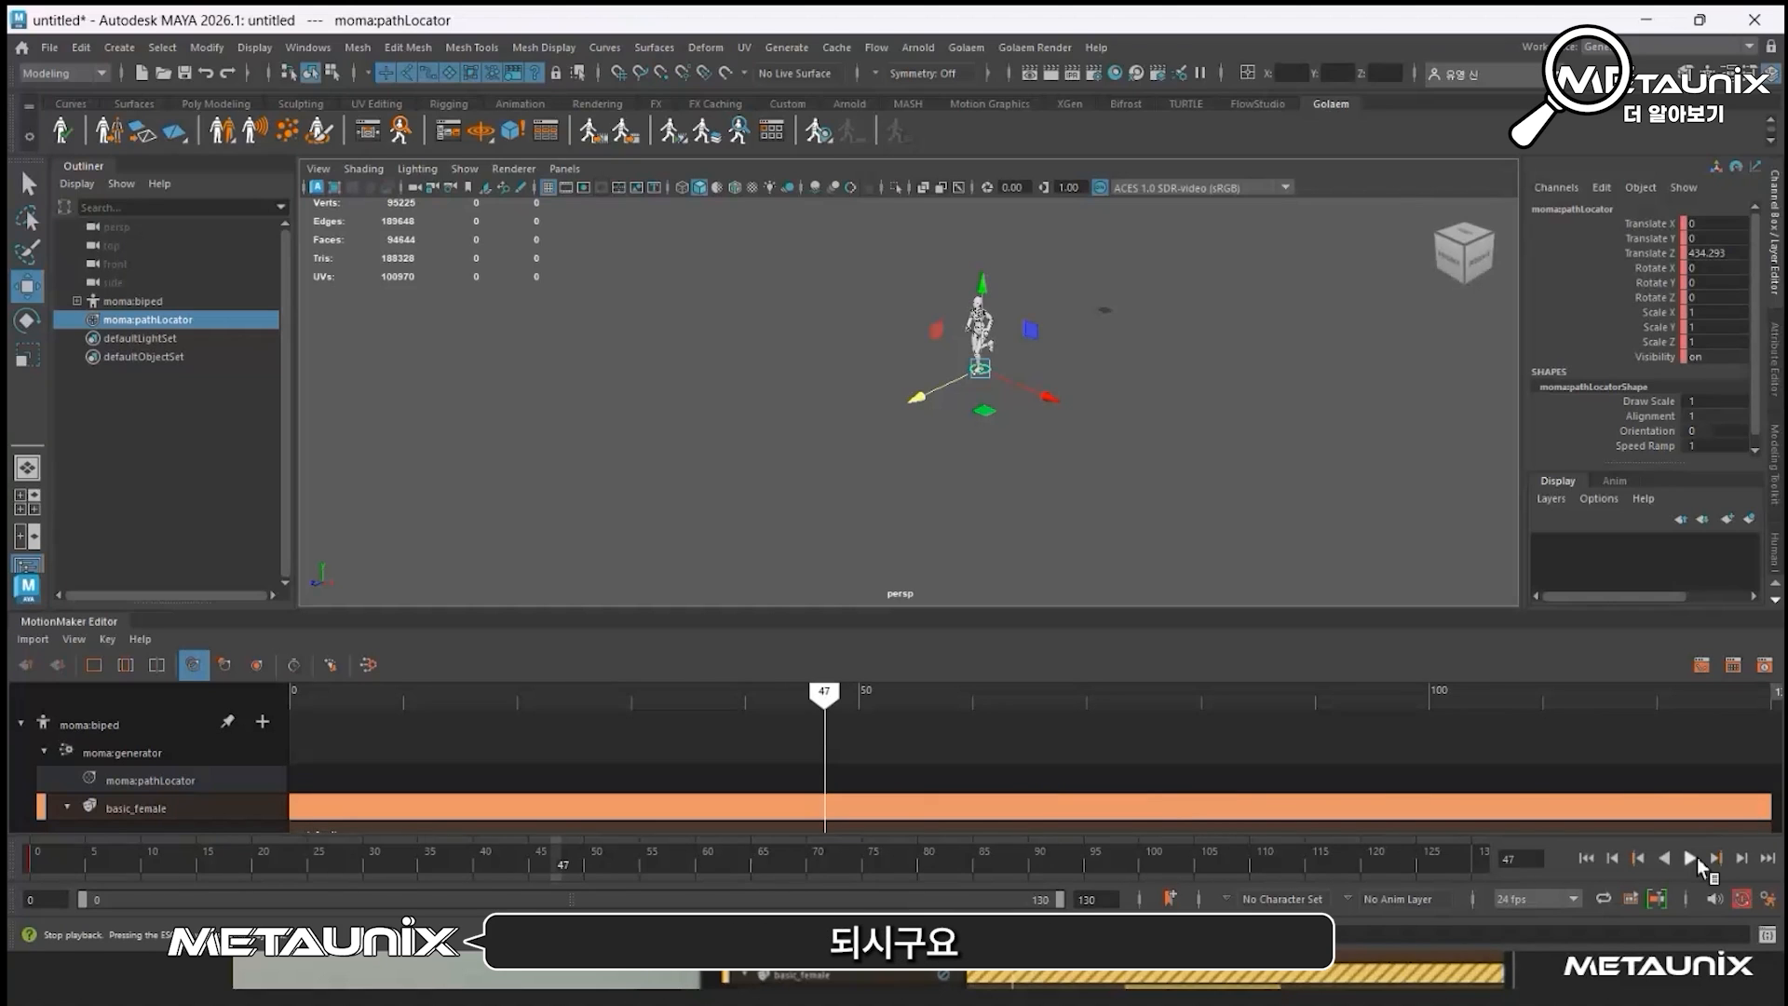
left_click(1587, 858)
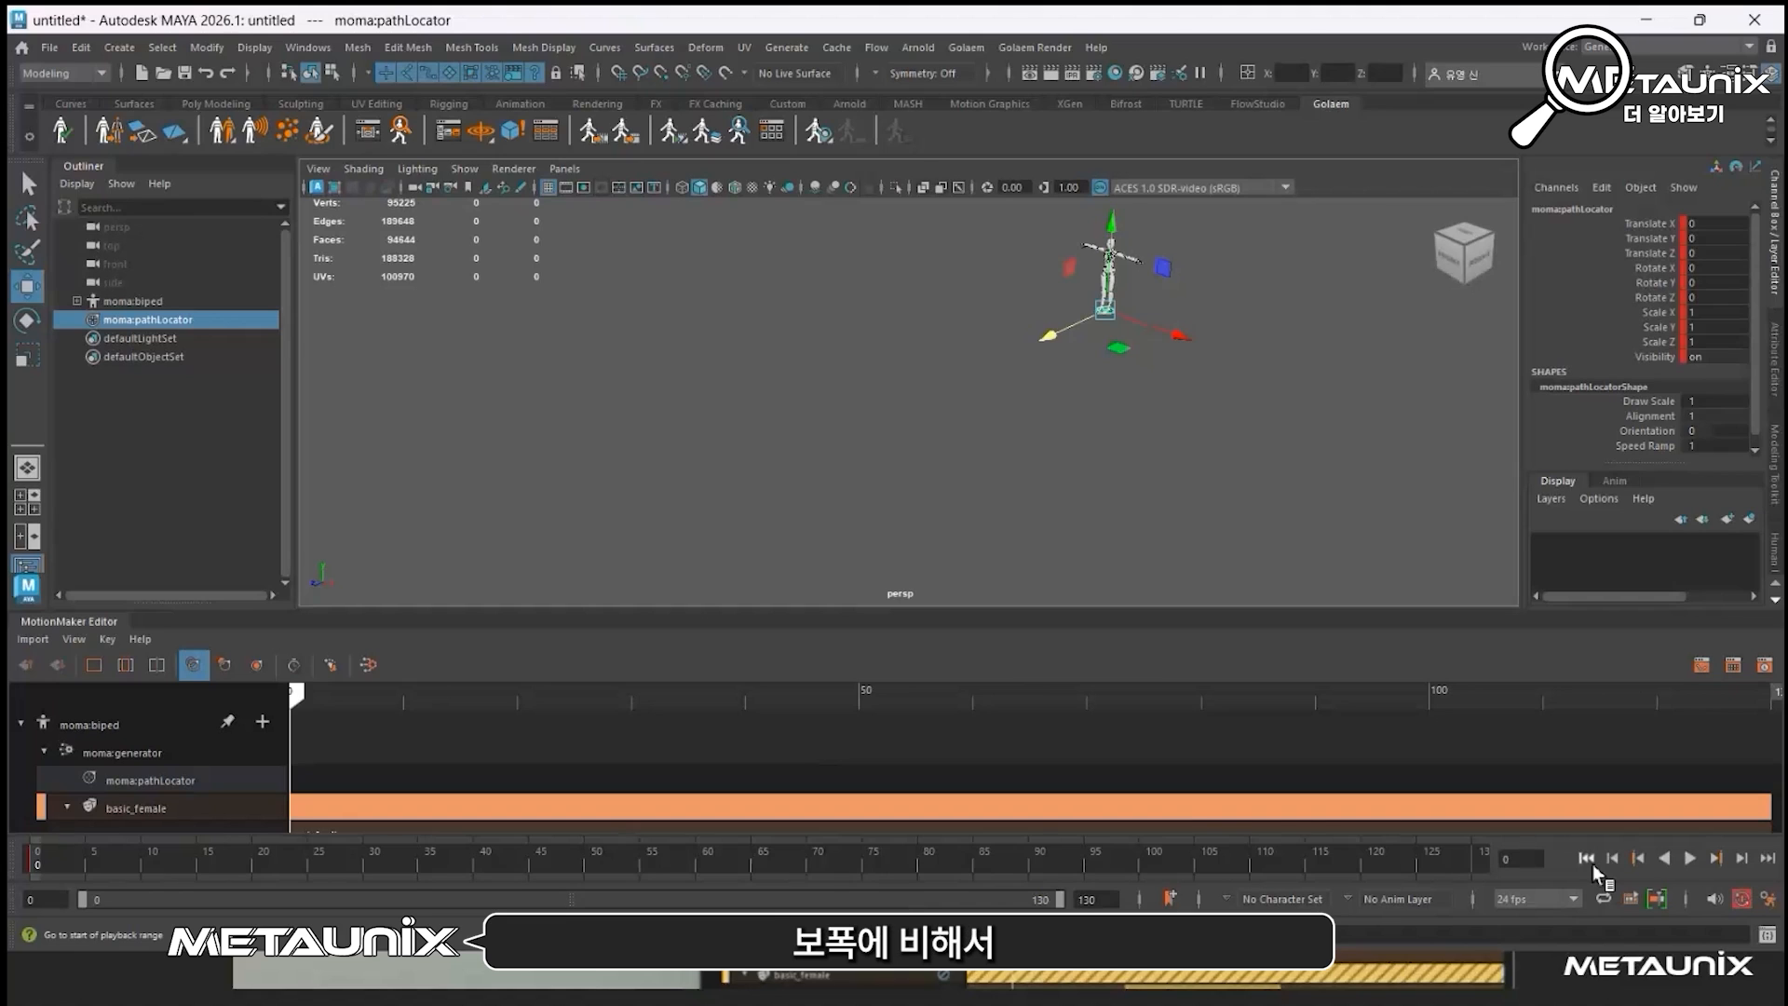
left_click(1690, 858)
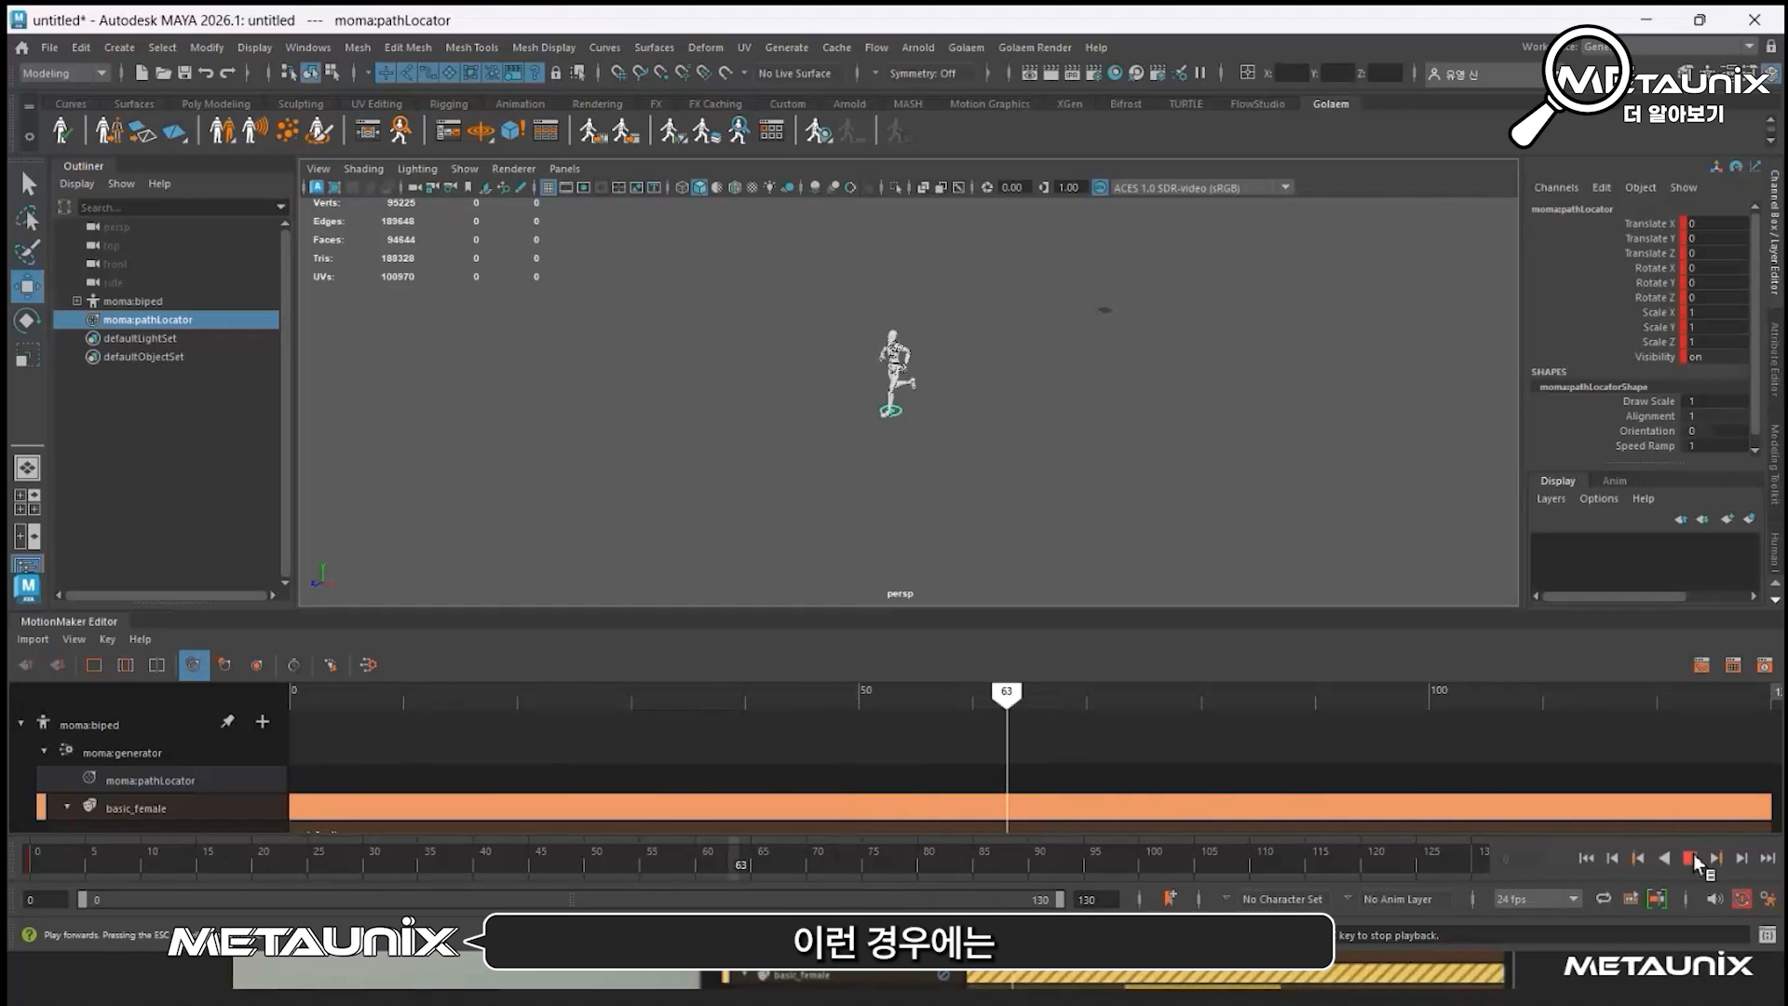
left_click(1695, 859)
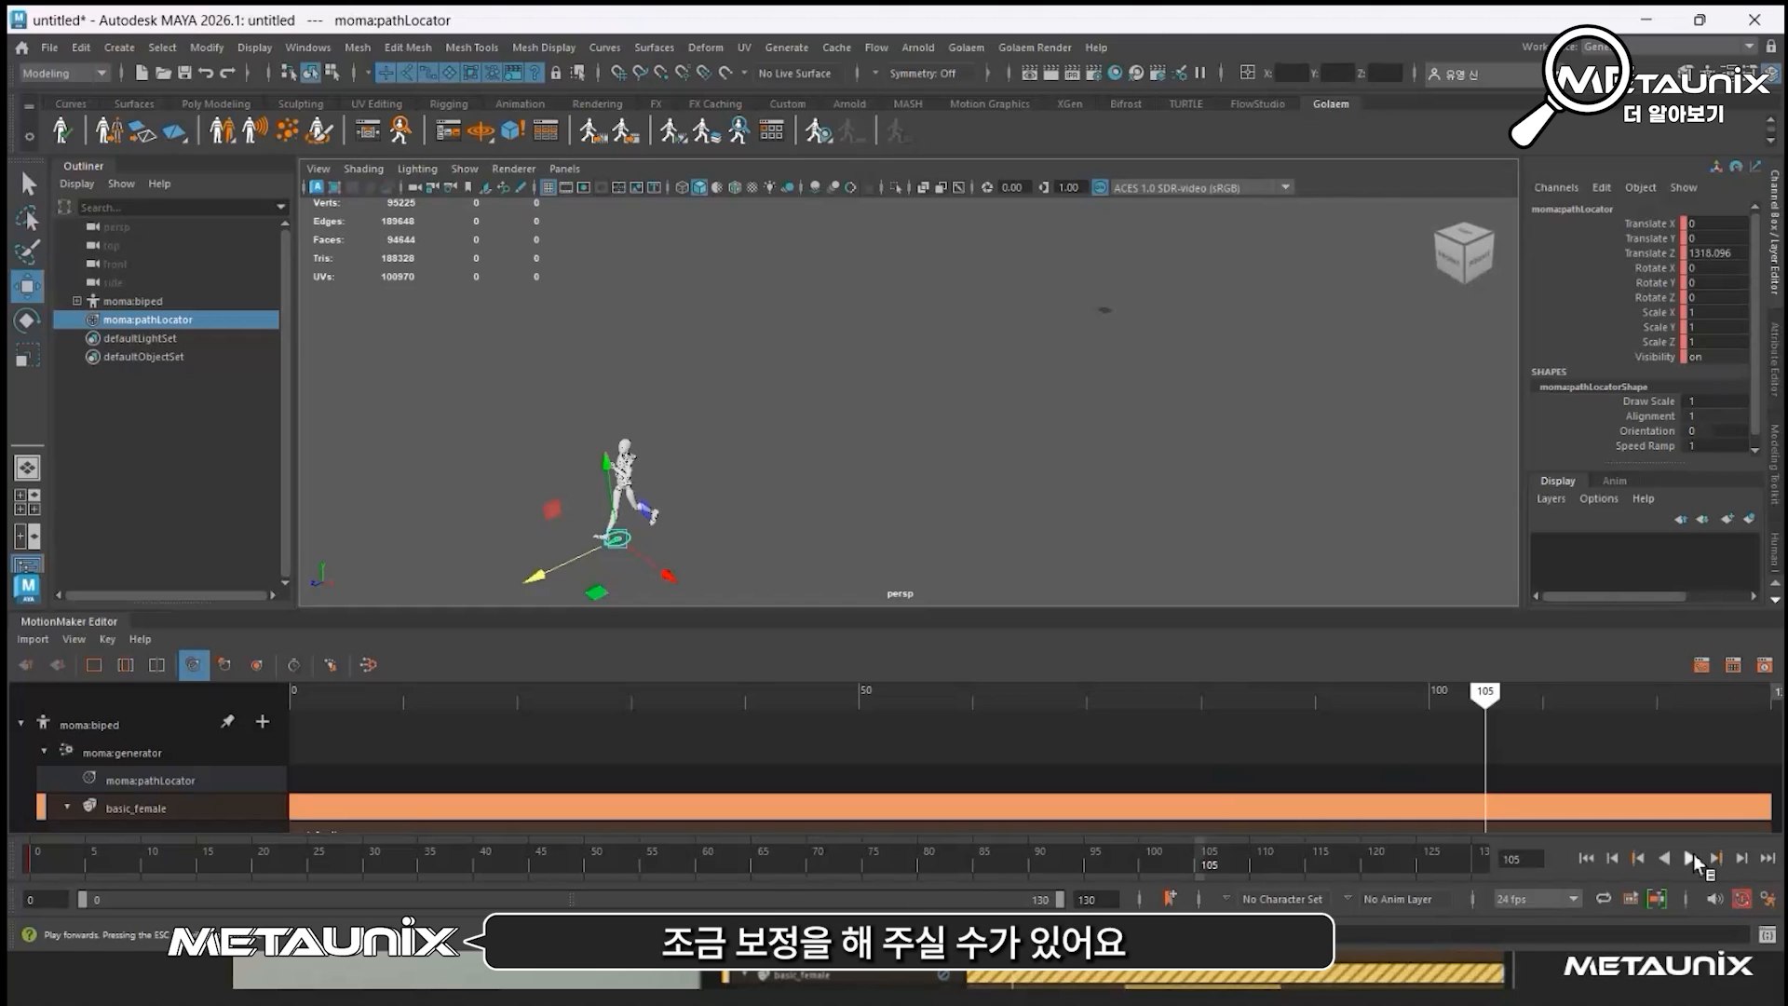
Step: Enable Generate Path Follow Snap in the MotionMaker Editor and regenerate the character's motion
left_click_drag(1050, 612, 1048, 579)
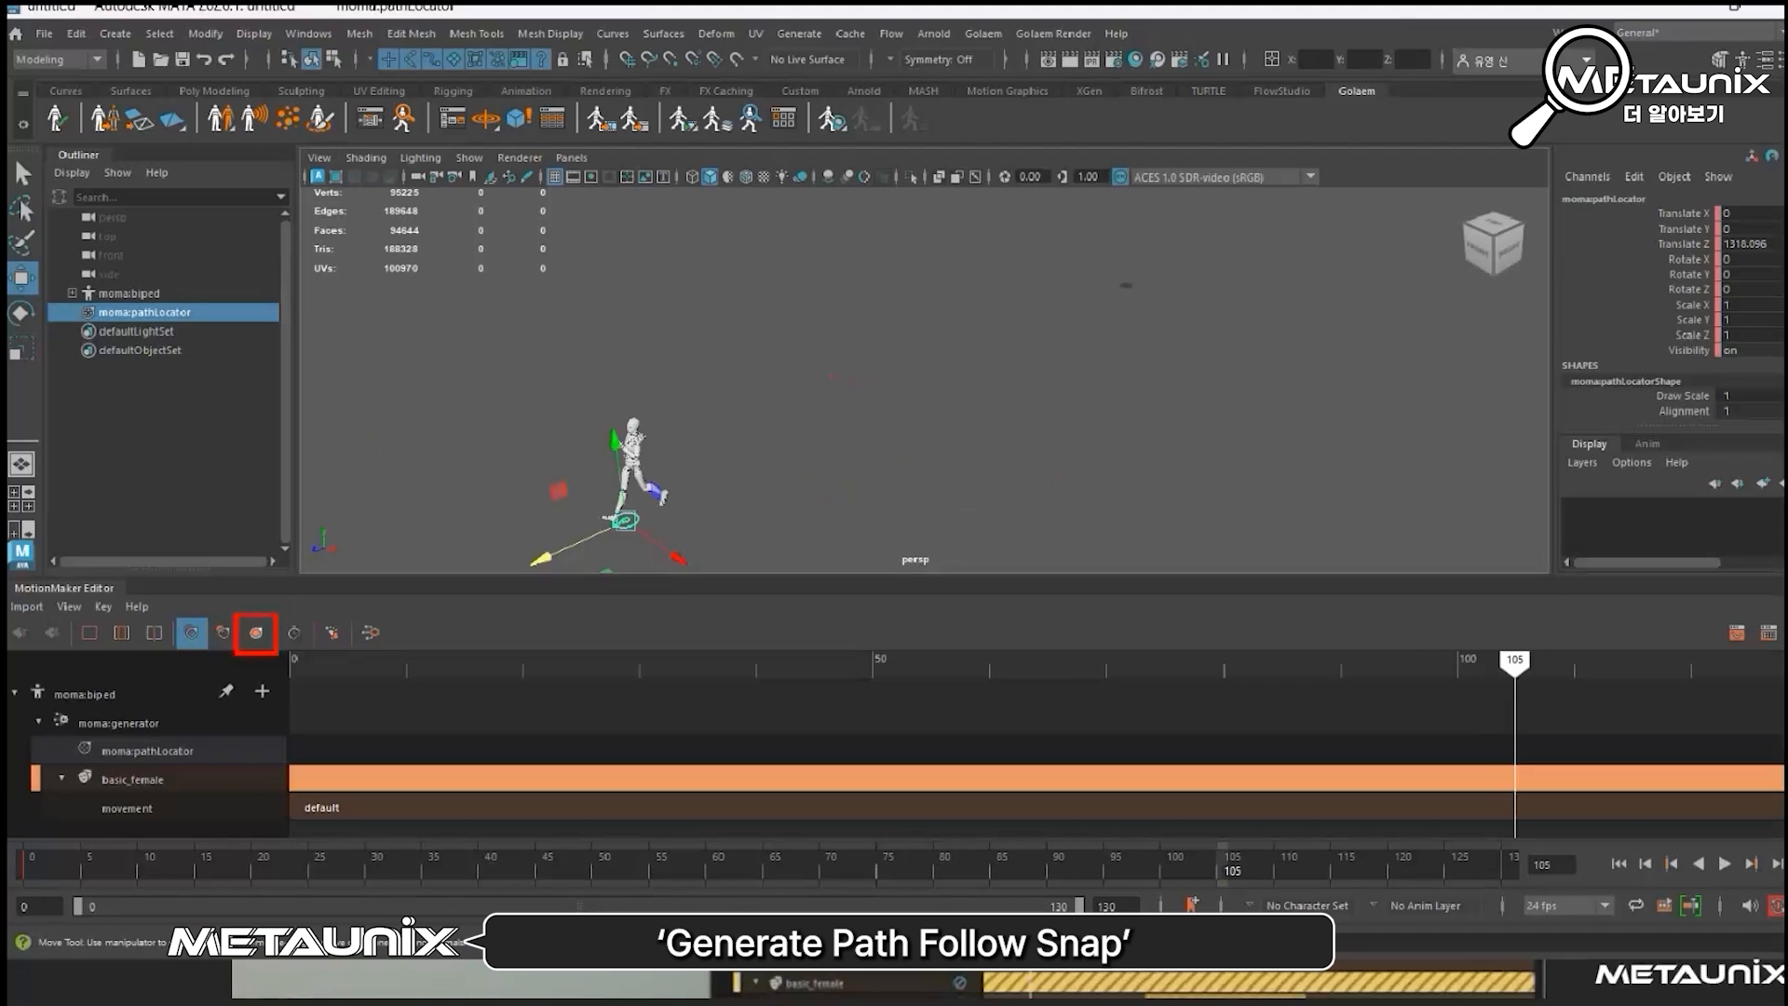
left_click(258, 633)
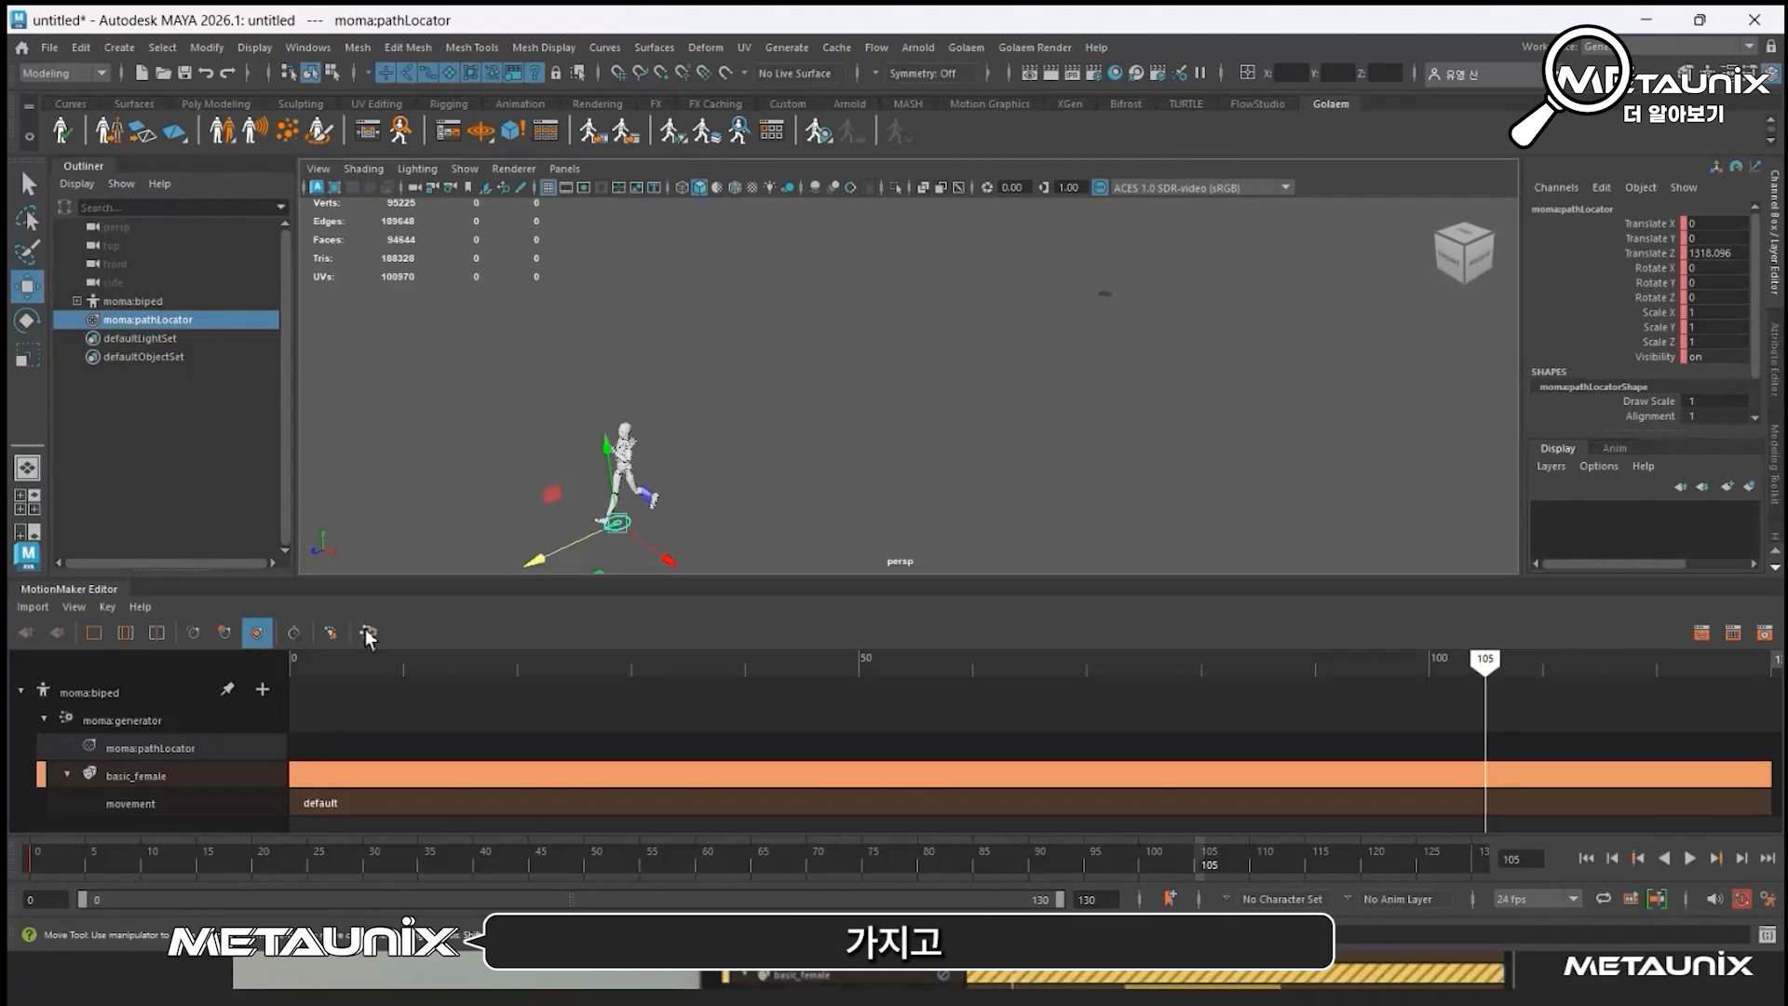
left_click_drag(1484, 663, 1142, 680)
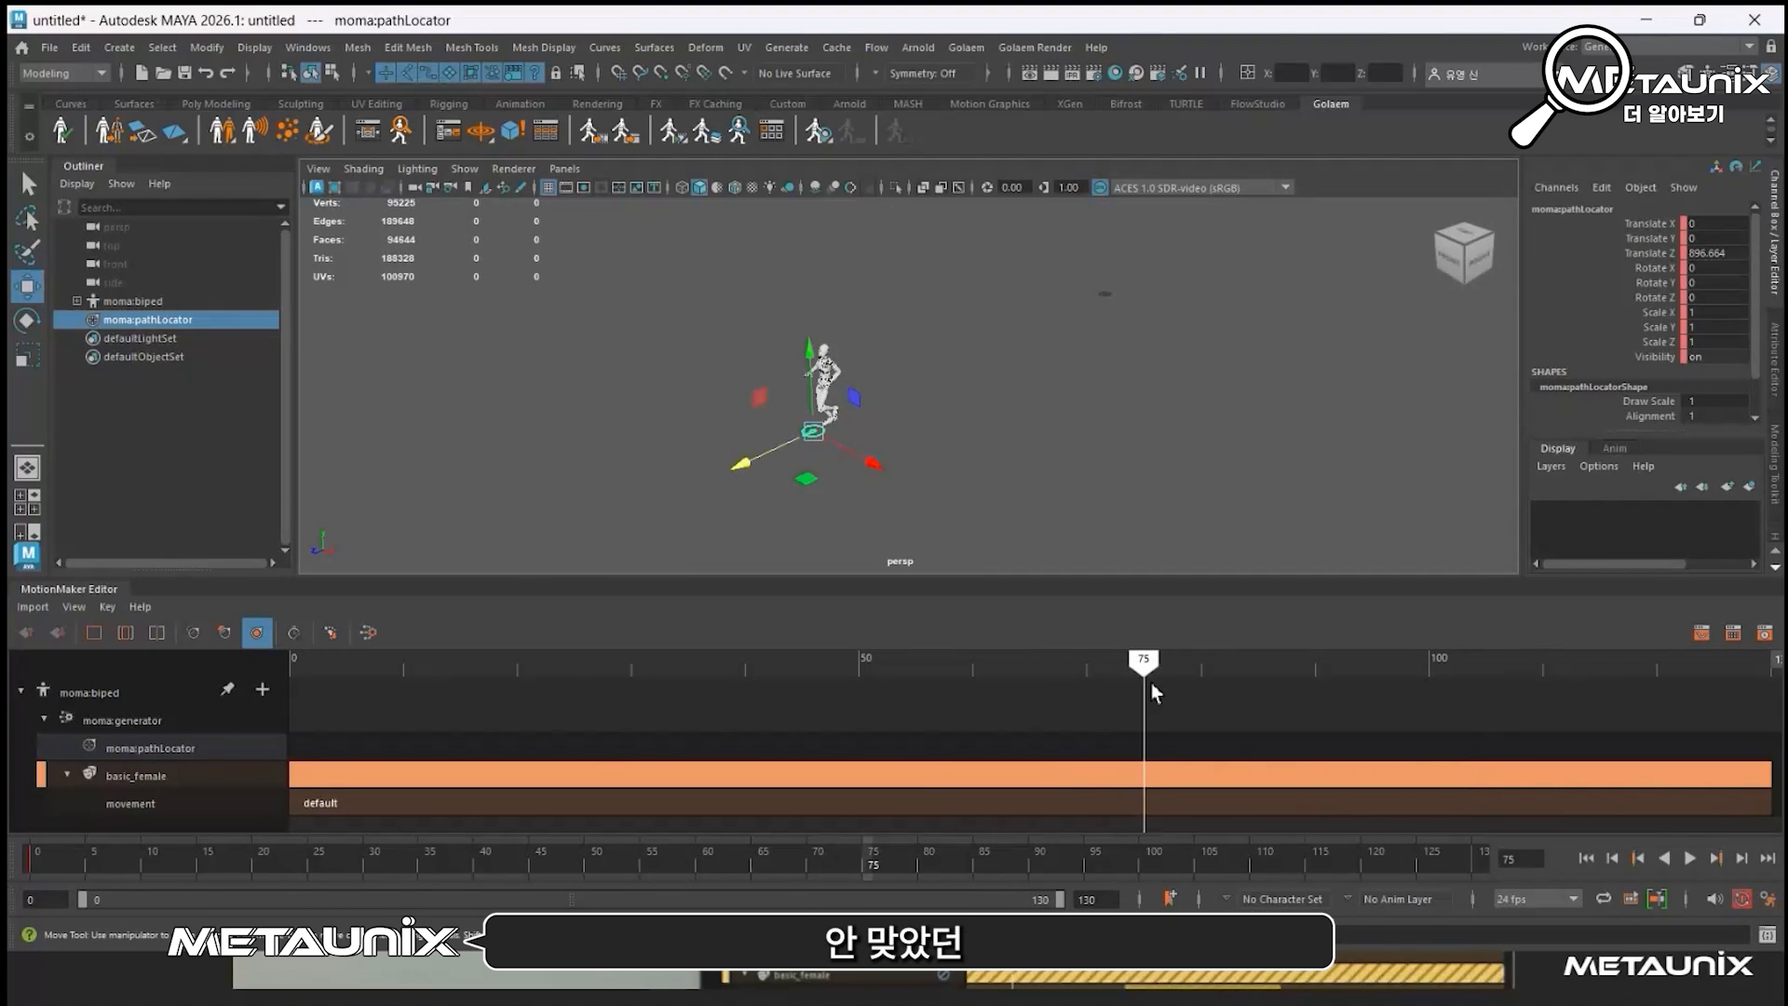
left_click(365, 633)
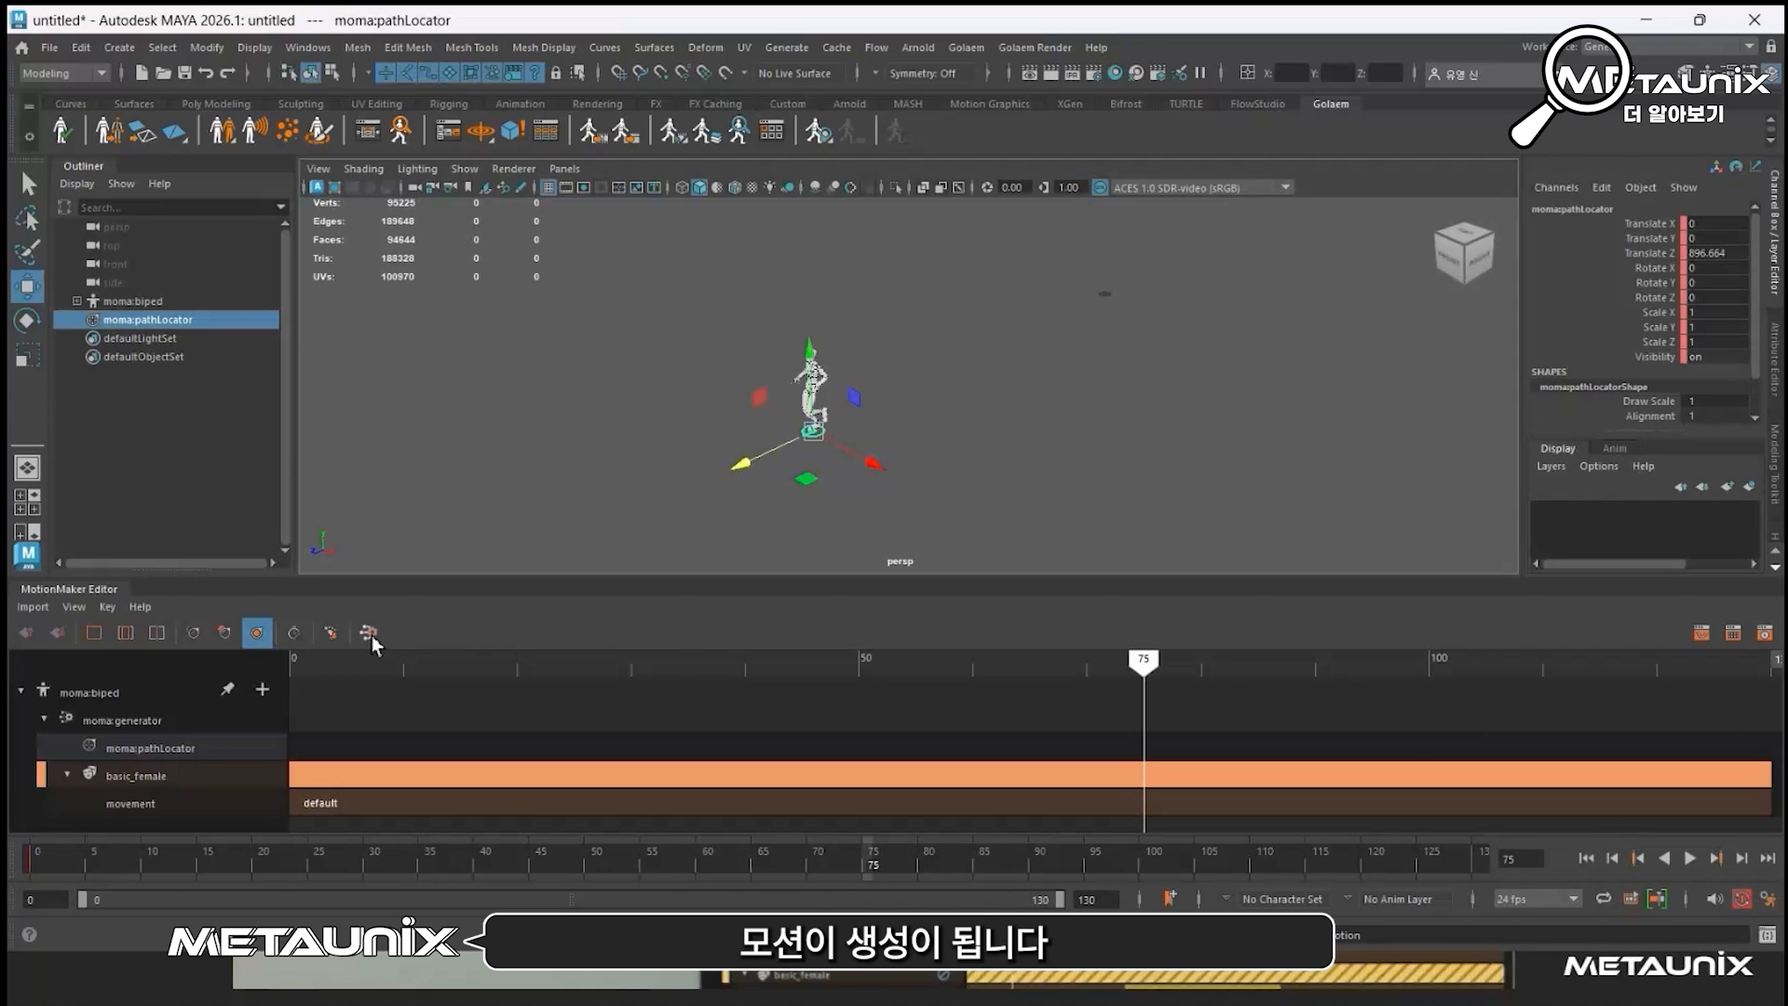
Step: Play the snapped motion from the start and return to frame 0
left_click(1586, 857)
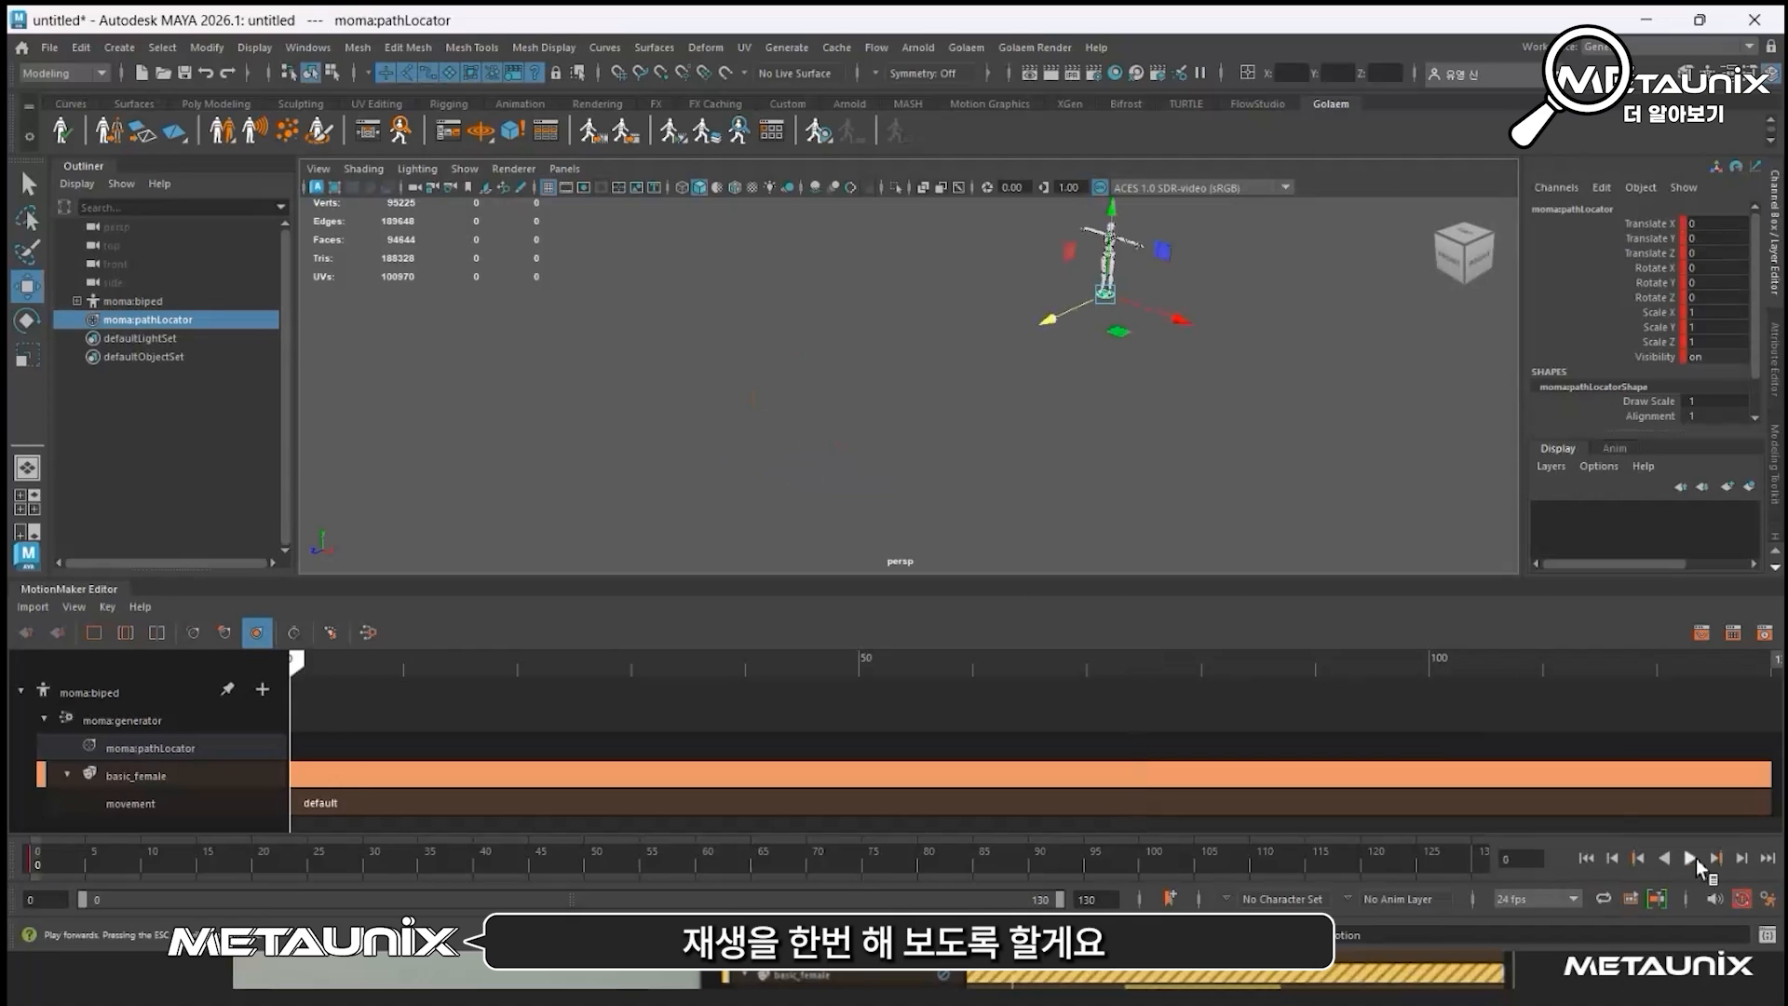
left_click(1690, 858)
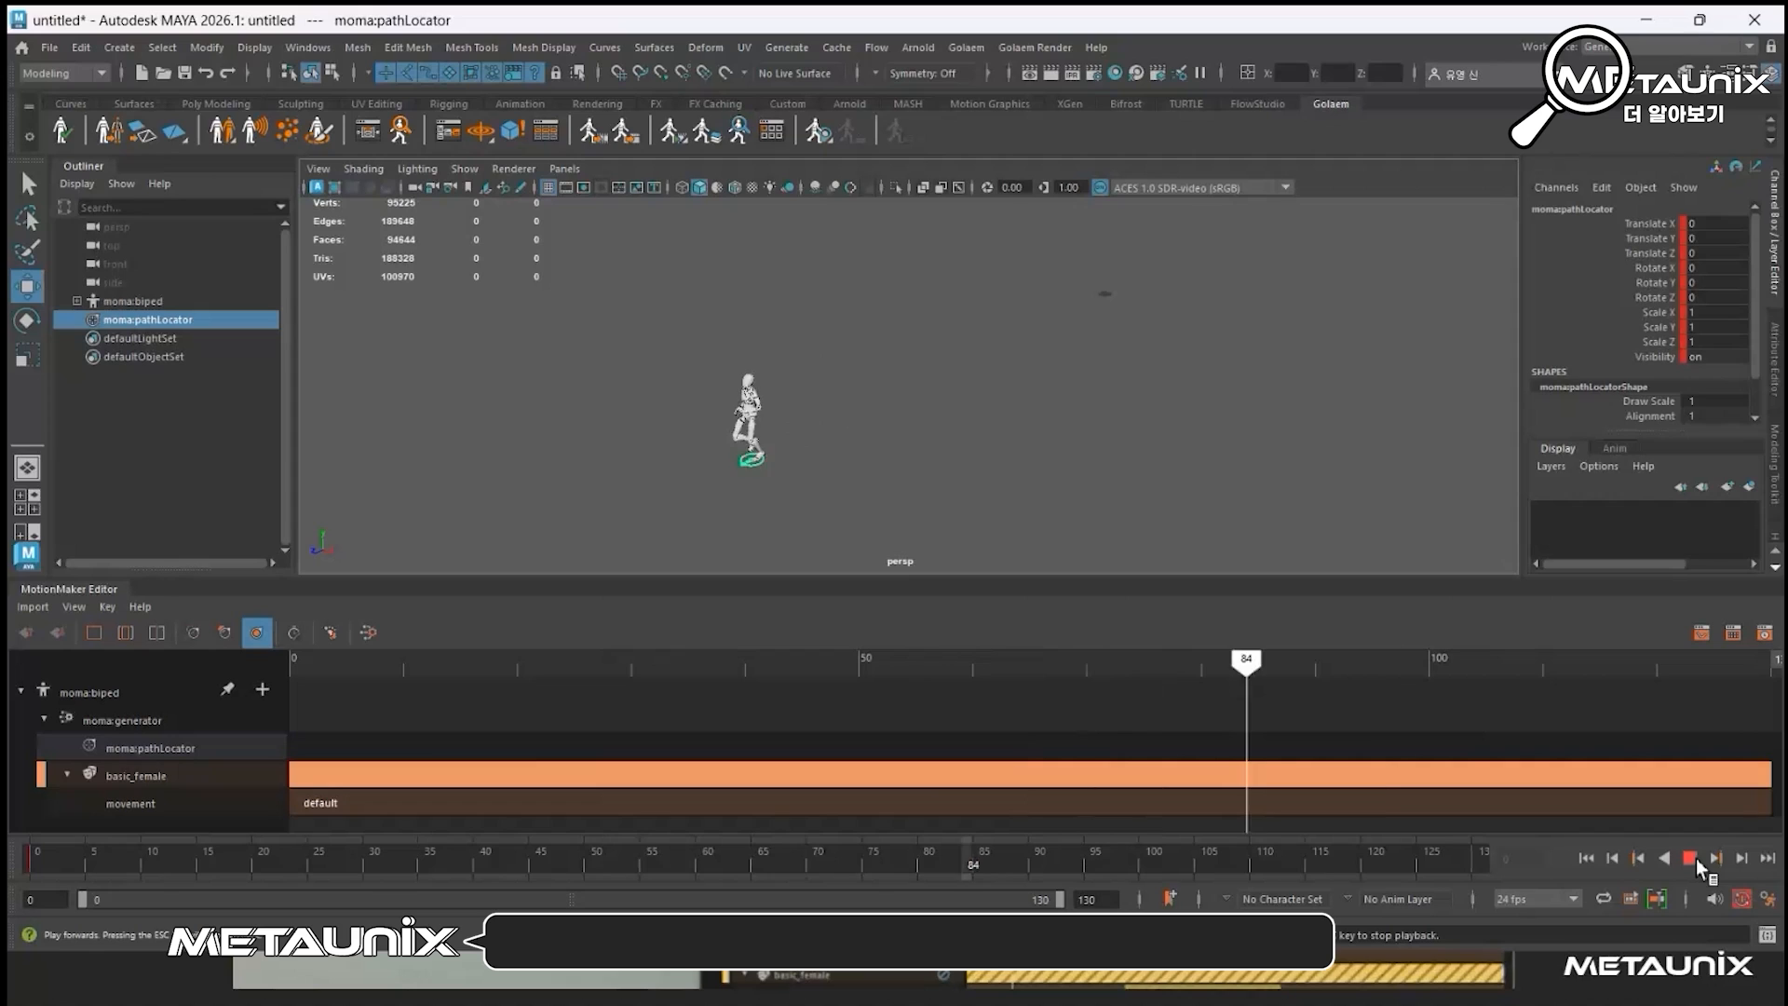
left_click(1693, 857)
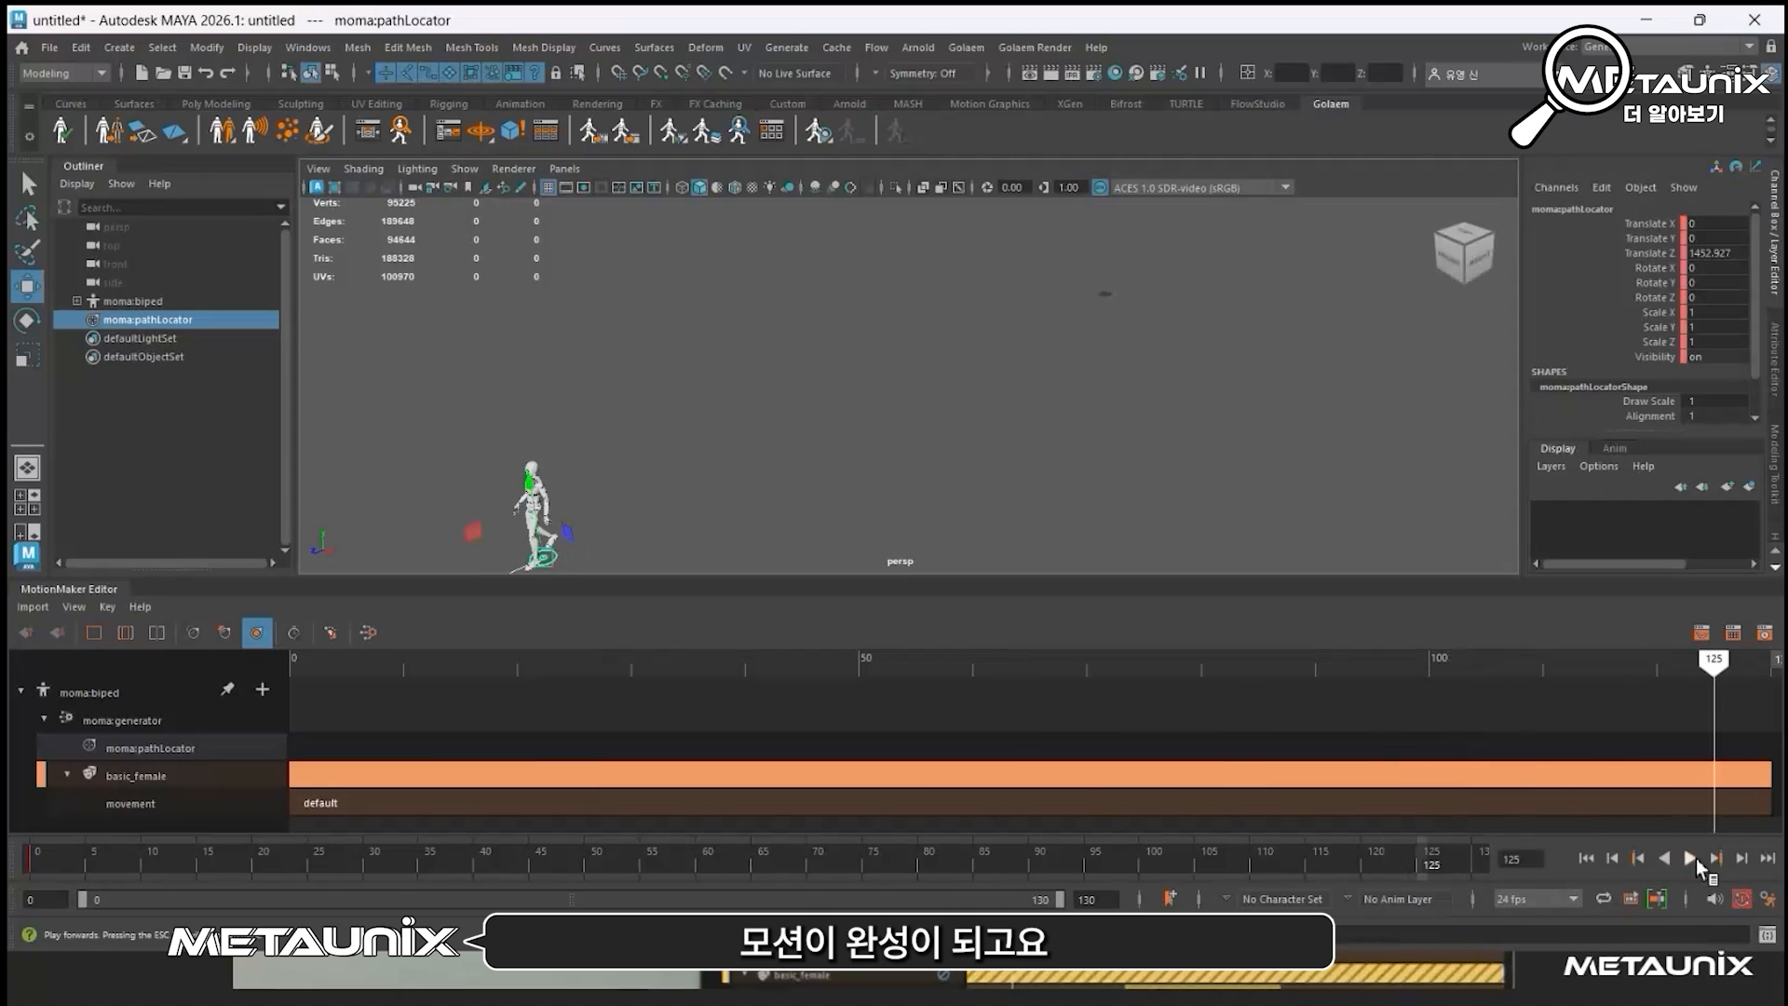
left_click(1585, 858)
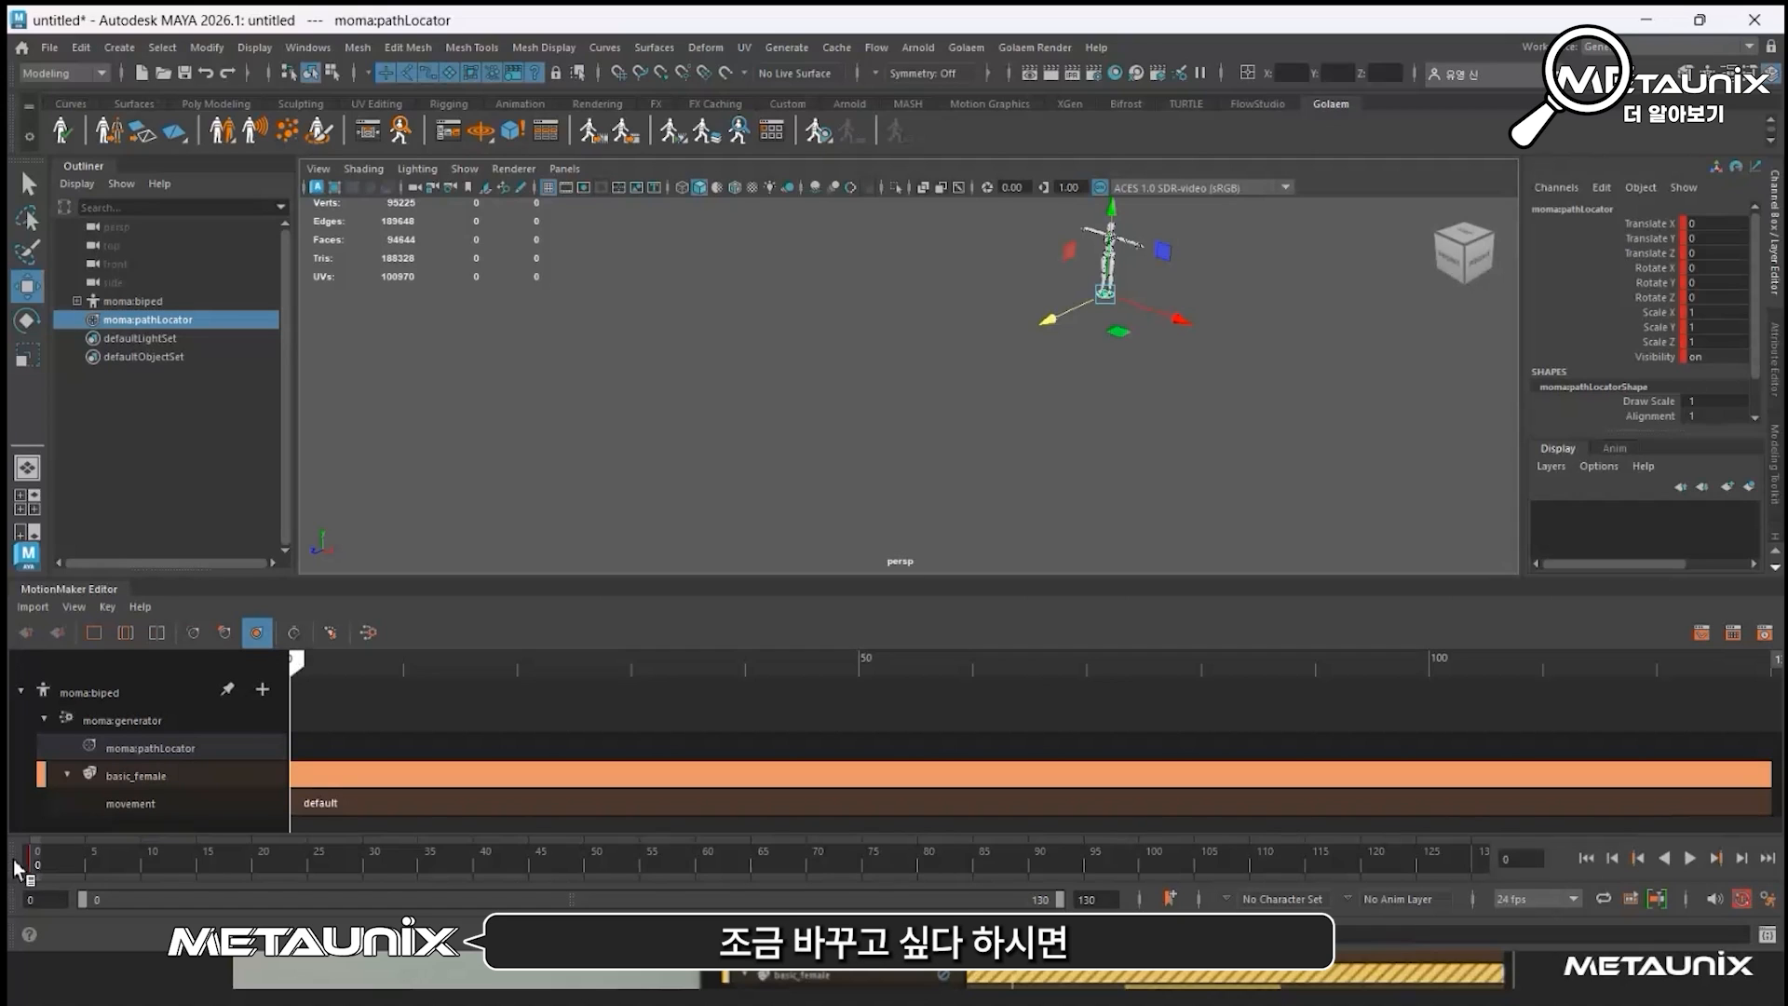
Step: Move the path locator sideways at frame 58 to about -272 on Translate X
left_click_drag(76, 859, 682, 885)
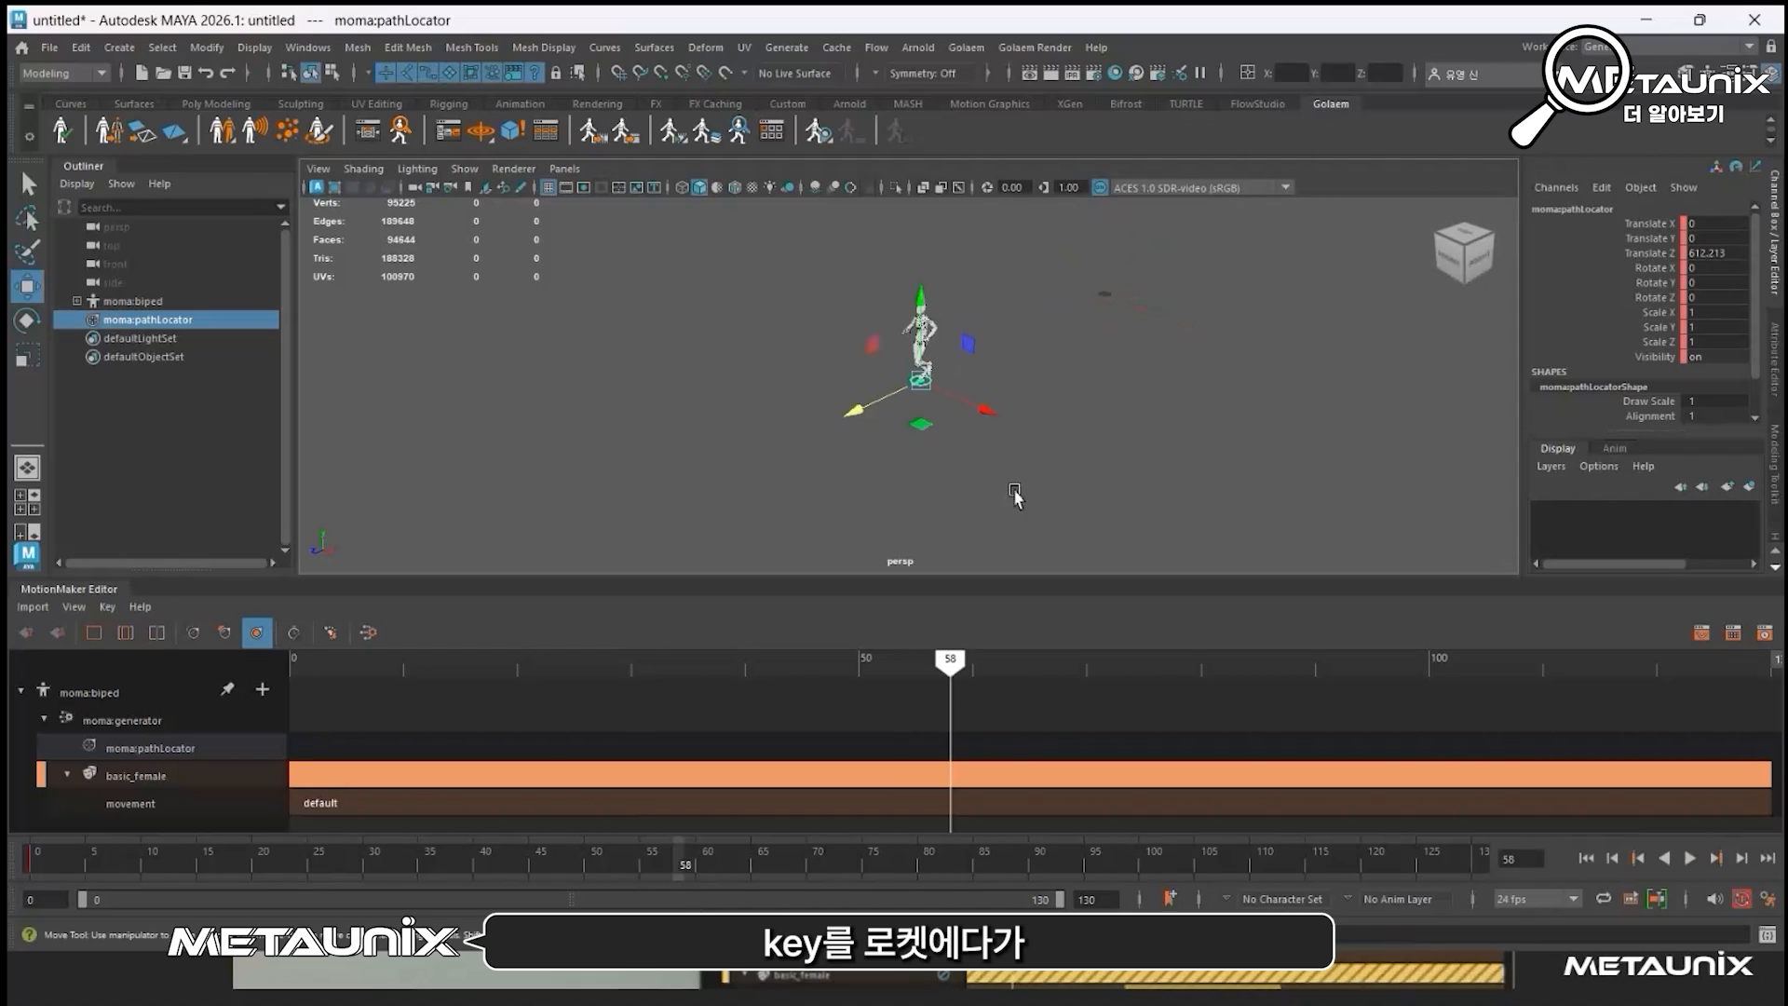
left_click_drag(982, 412, 892, 370)
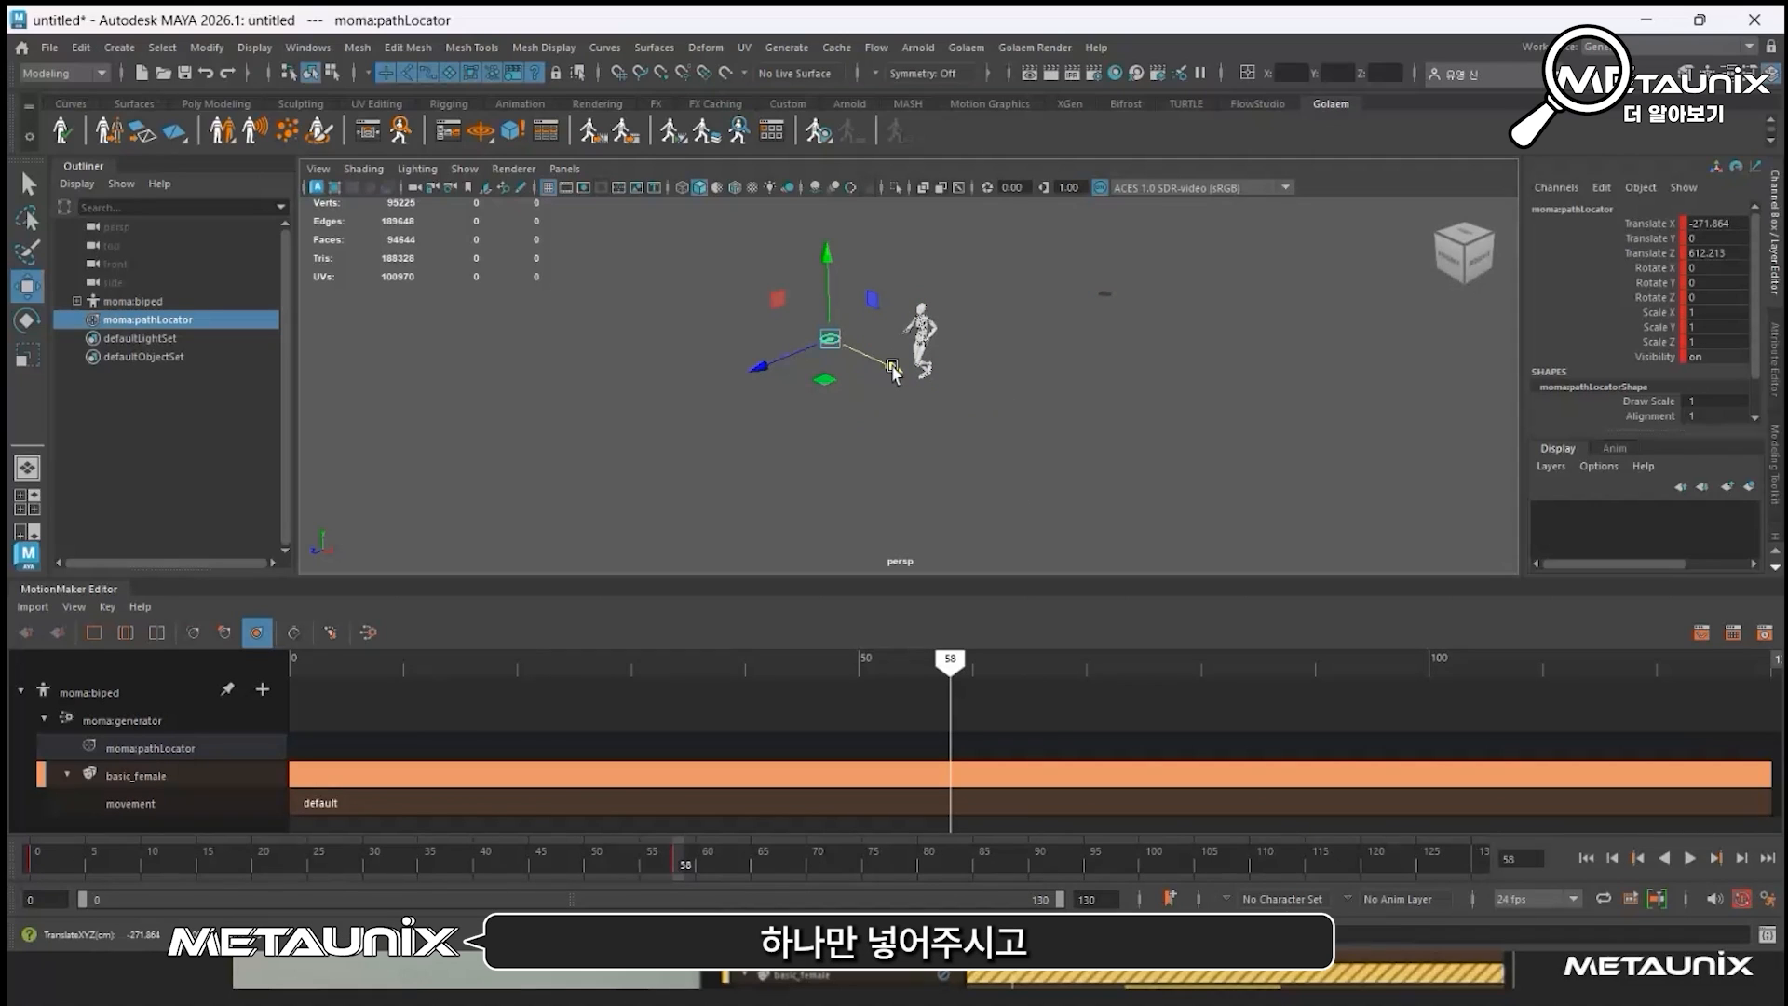
Step: Regenerate the motion for the shifted path, play it back from the start and return to frame 0
left_click(372, 634)
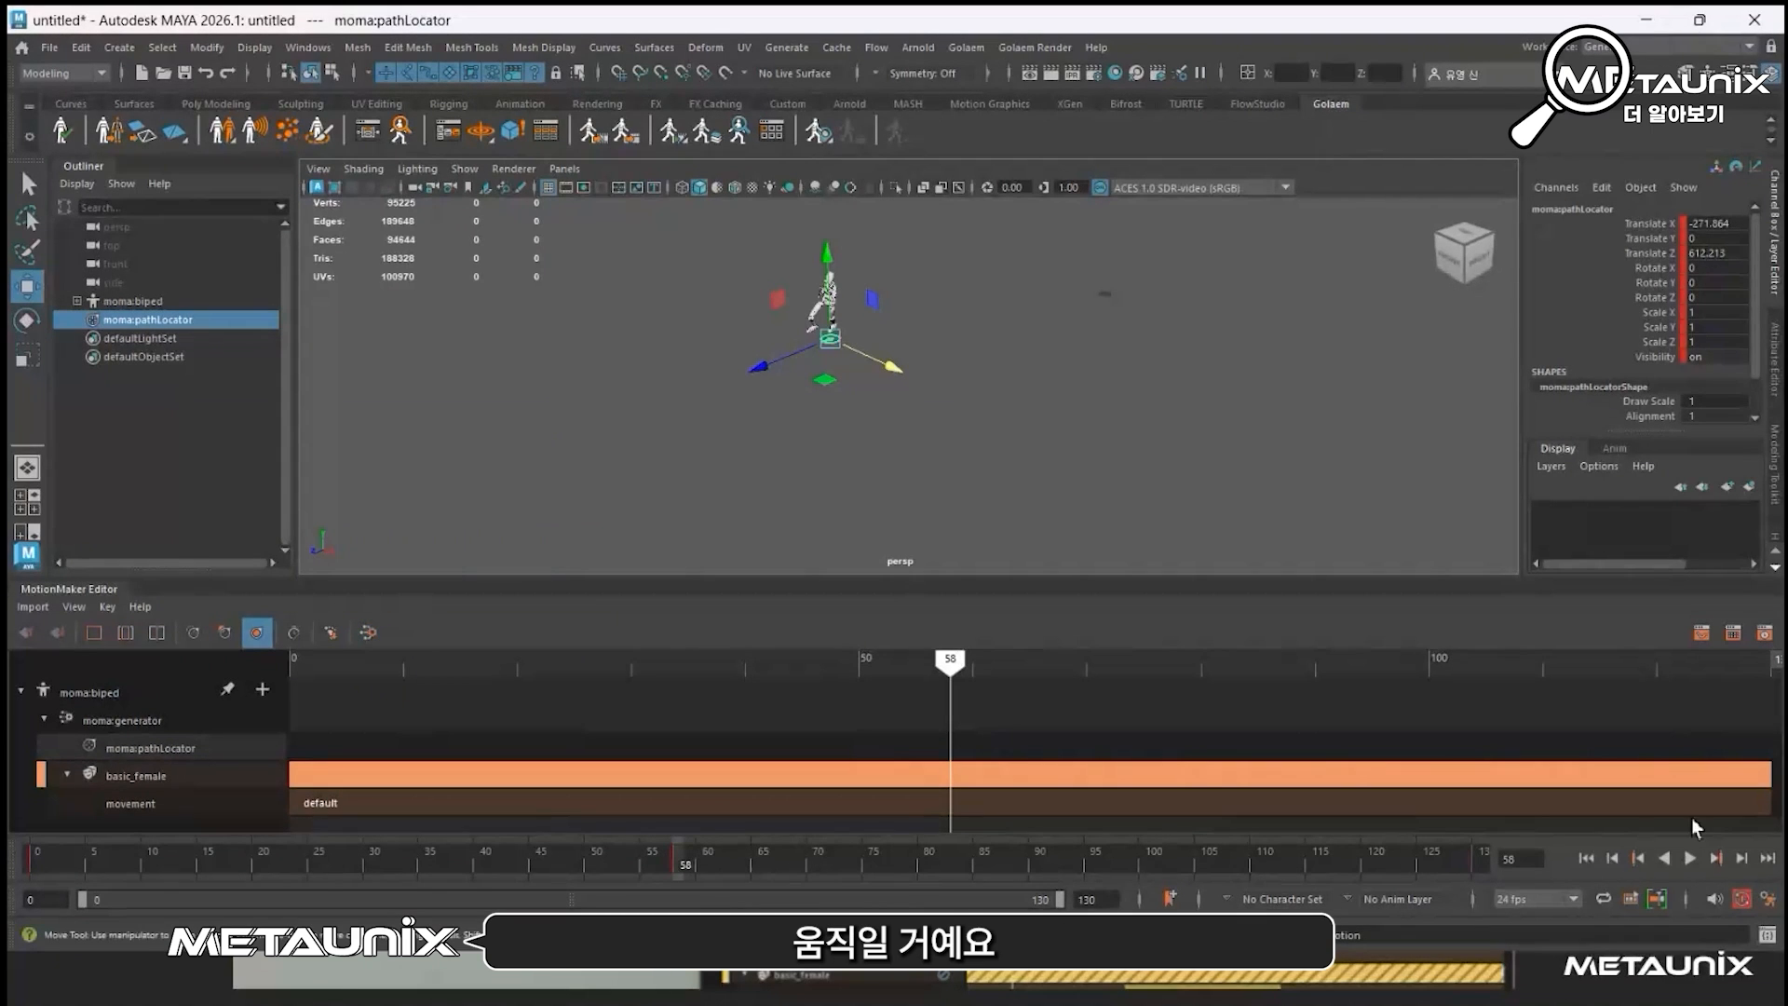
left_click(1587, 858)
left_click(1686, 859)
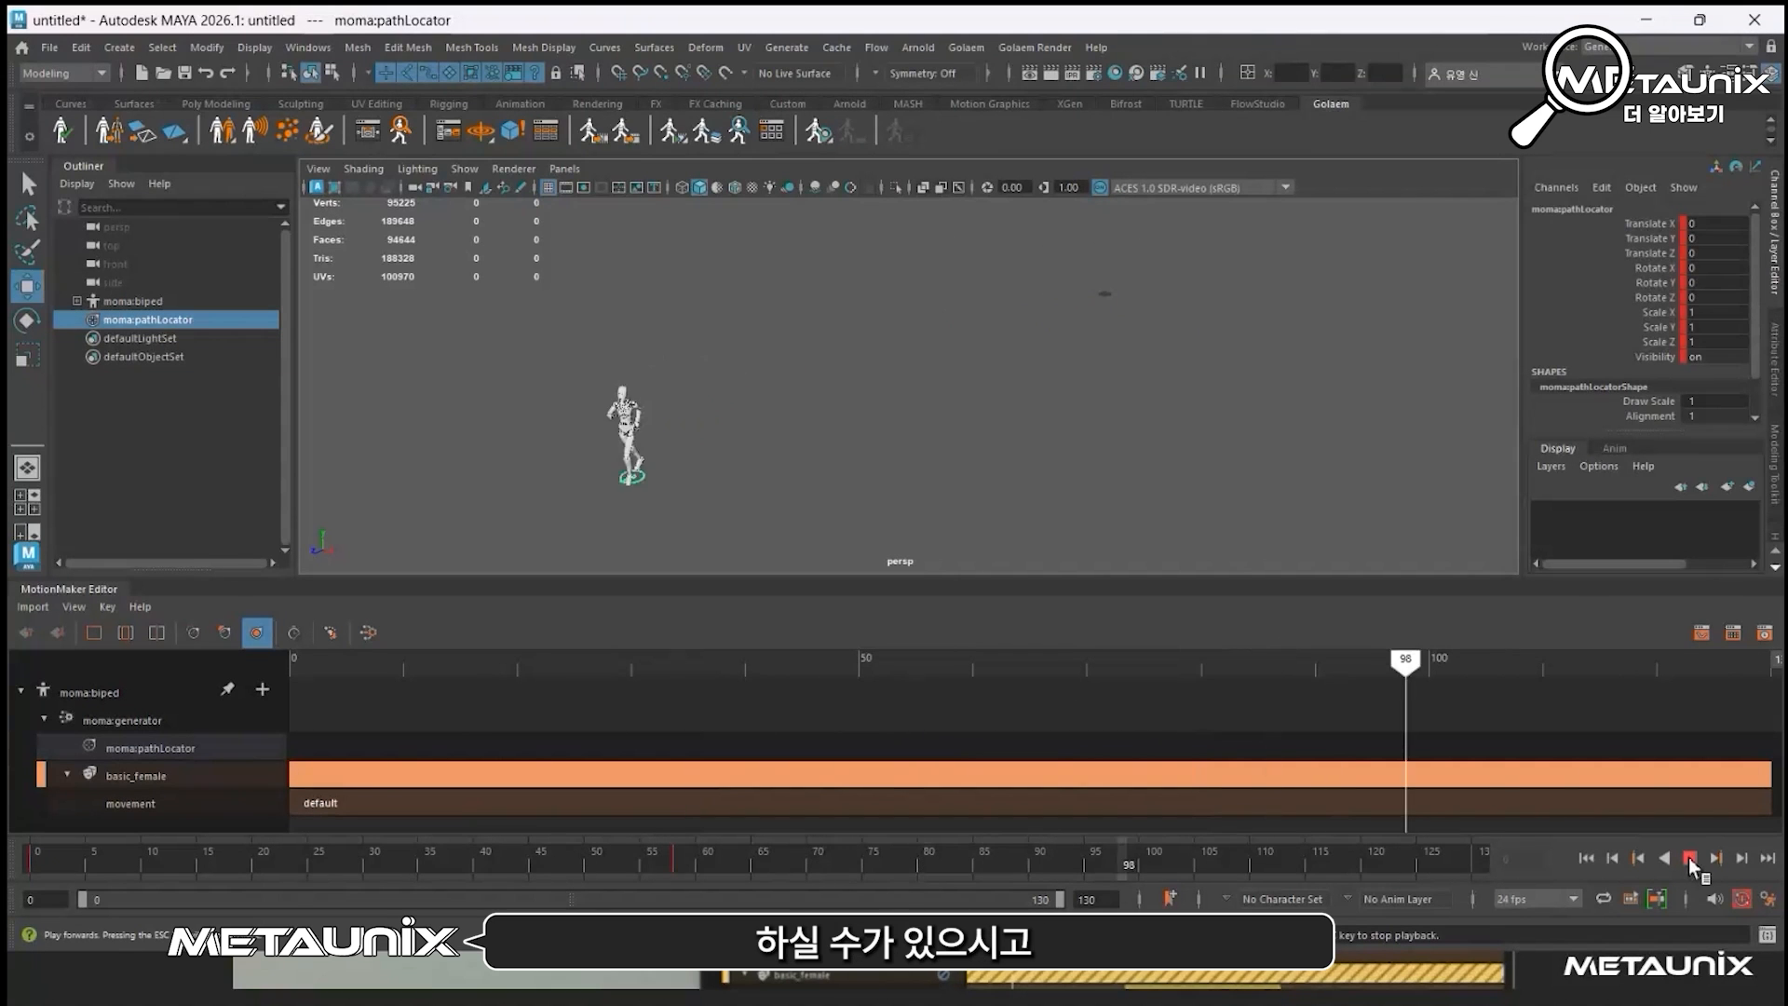
left_click(1689, 857)
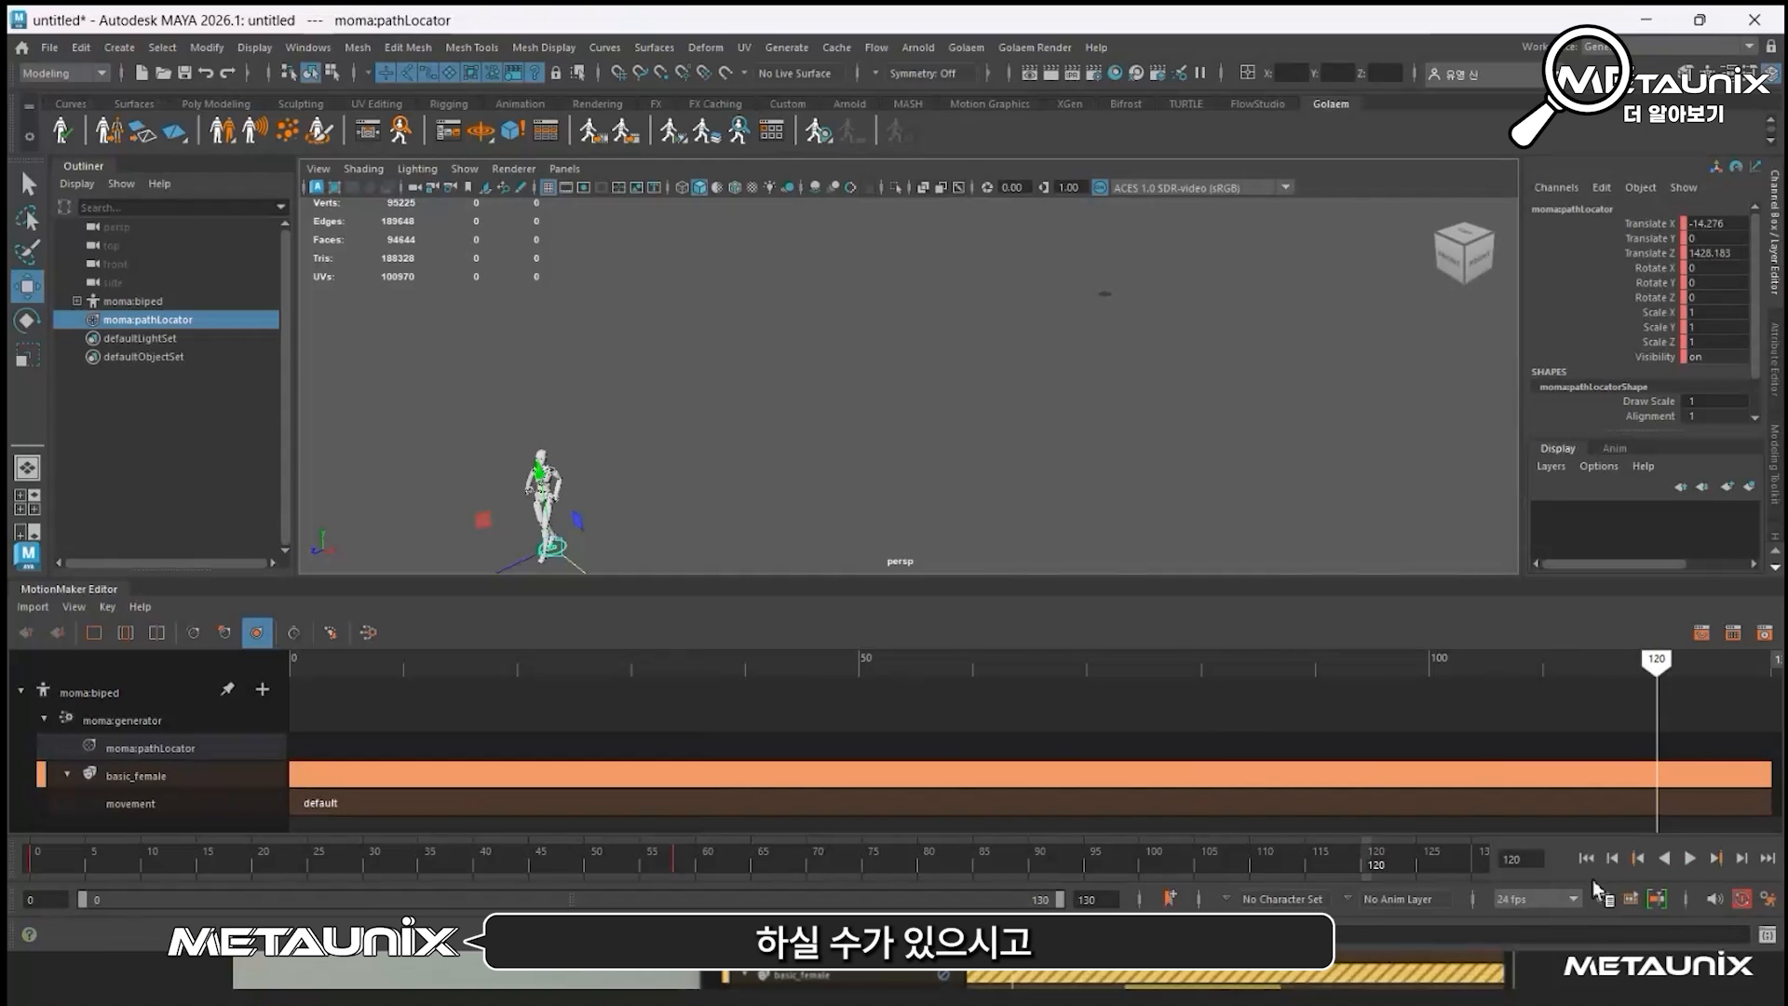
left_click(1588, 858)
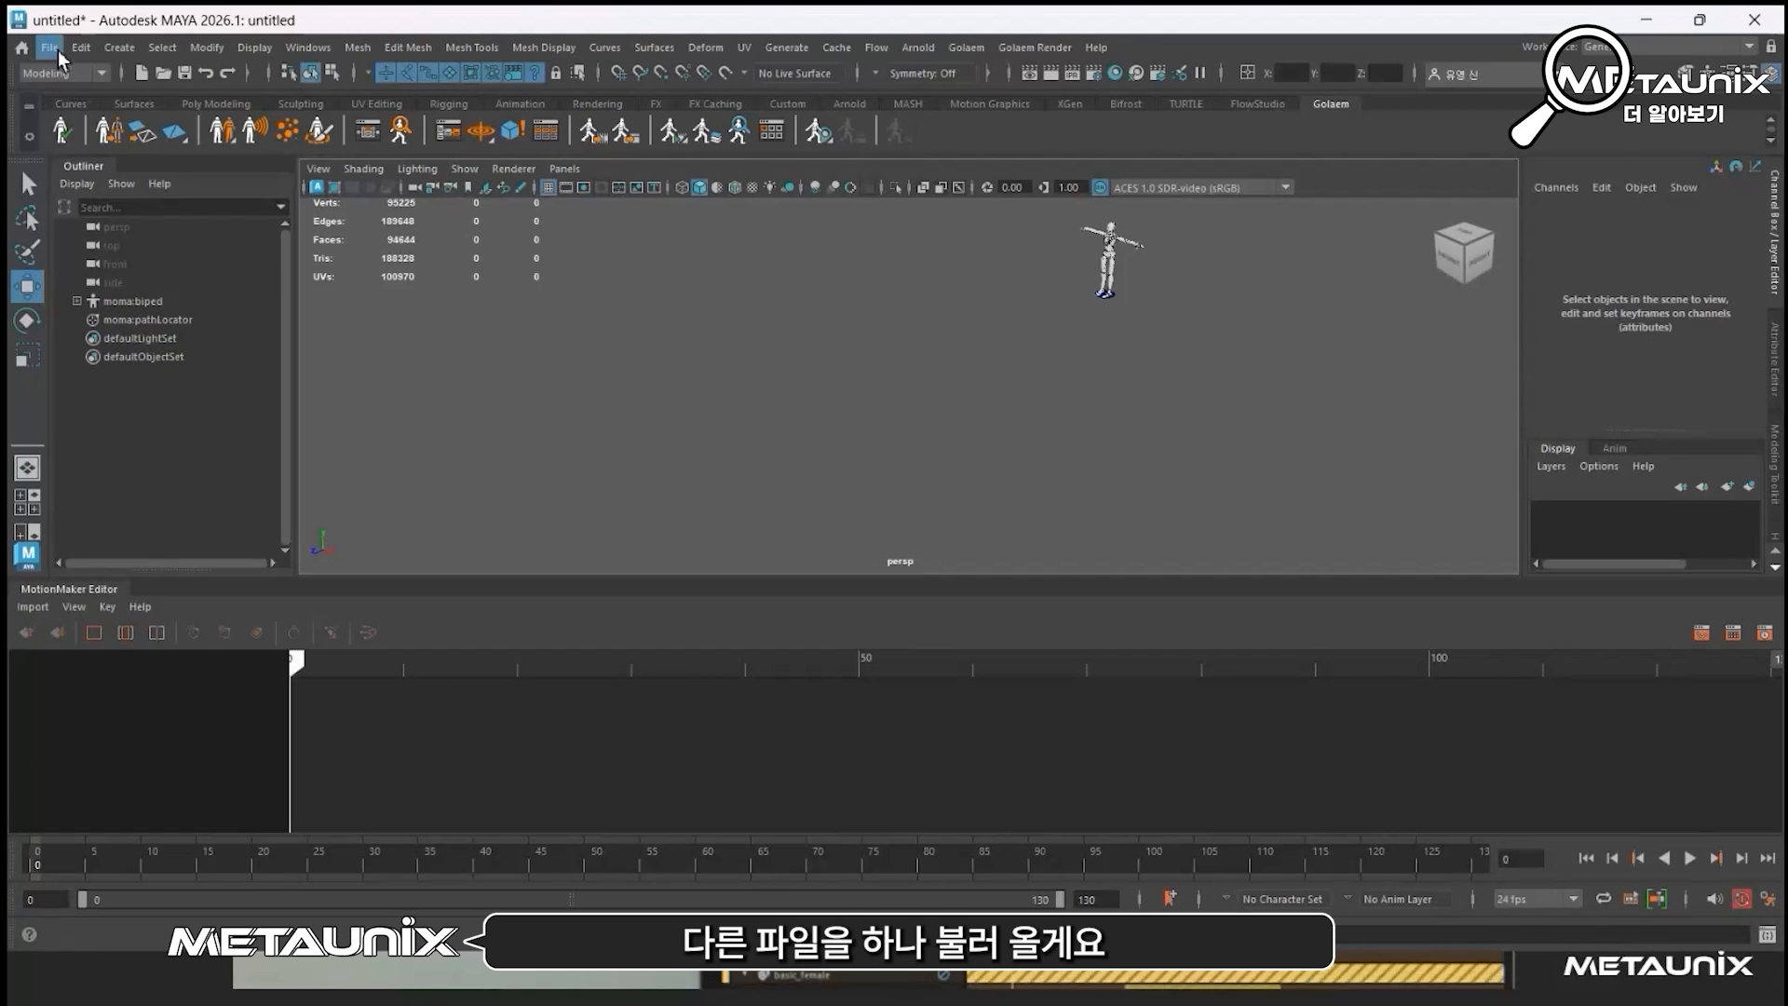
Step: Open the scene 02_retargeting.mb without saving the current scene
left_click(56, 49)
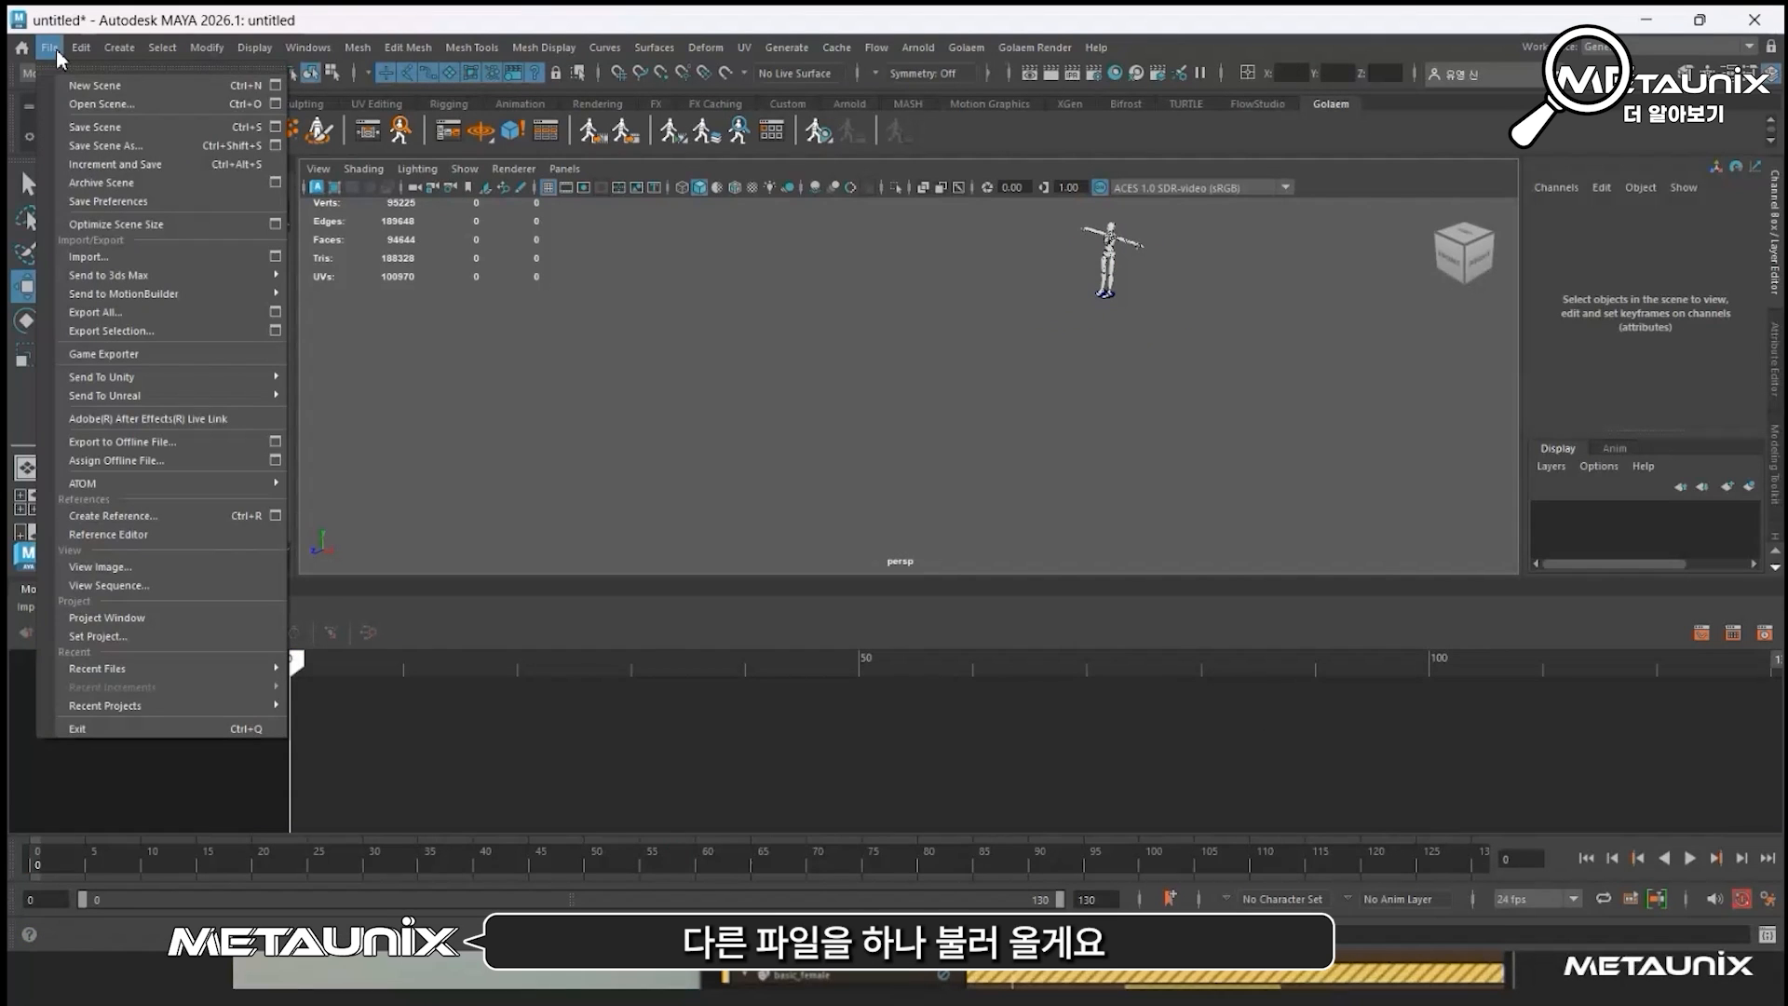
left_click(81, 109)
left_click(889, 403)
double_click(903, 404)
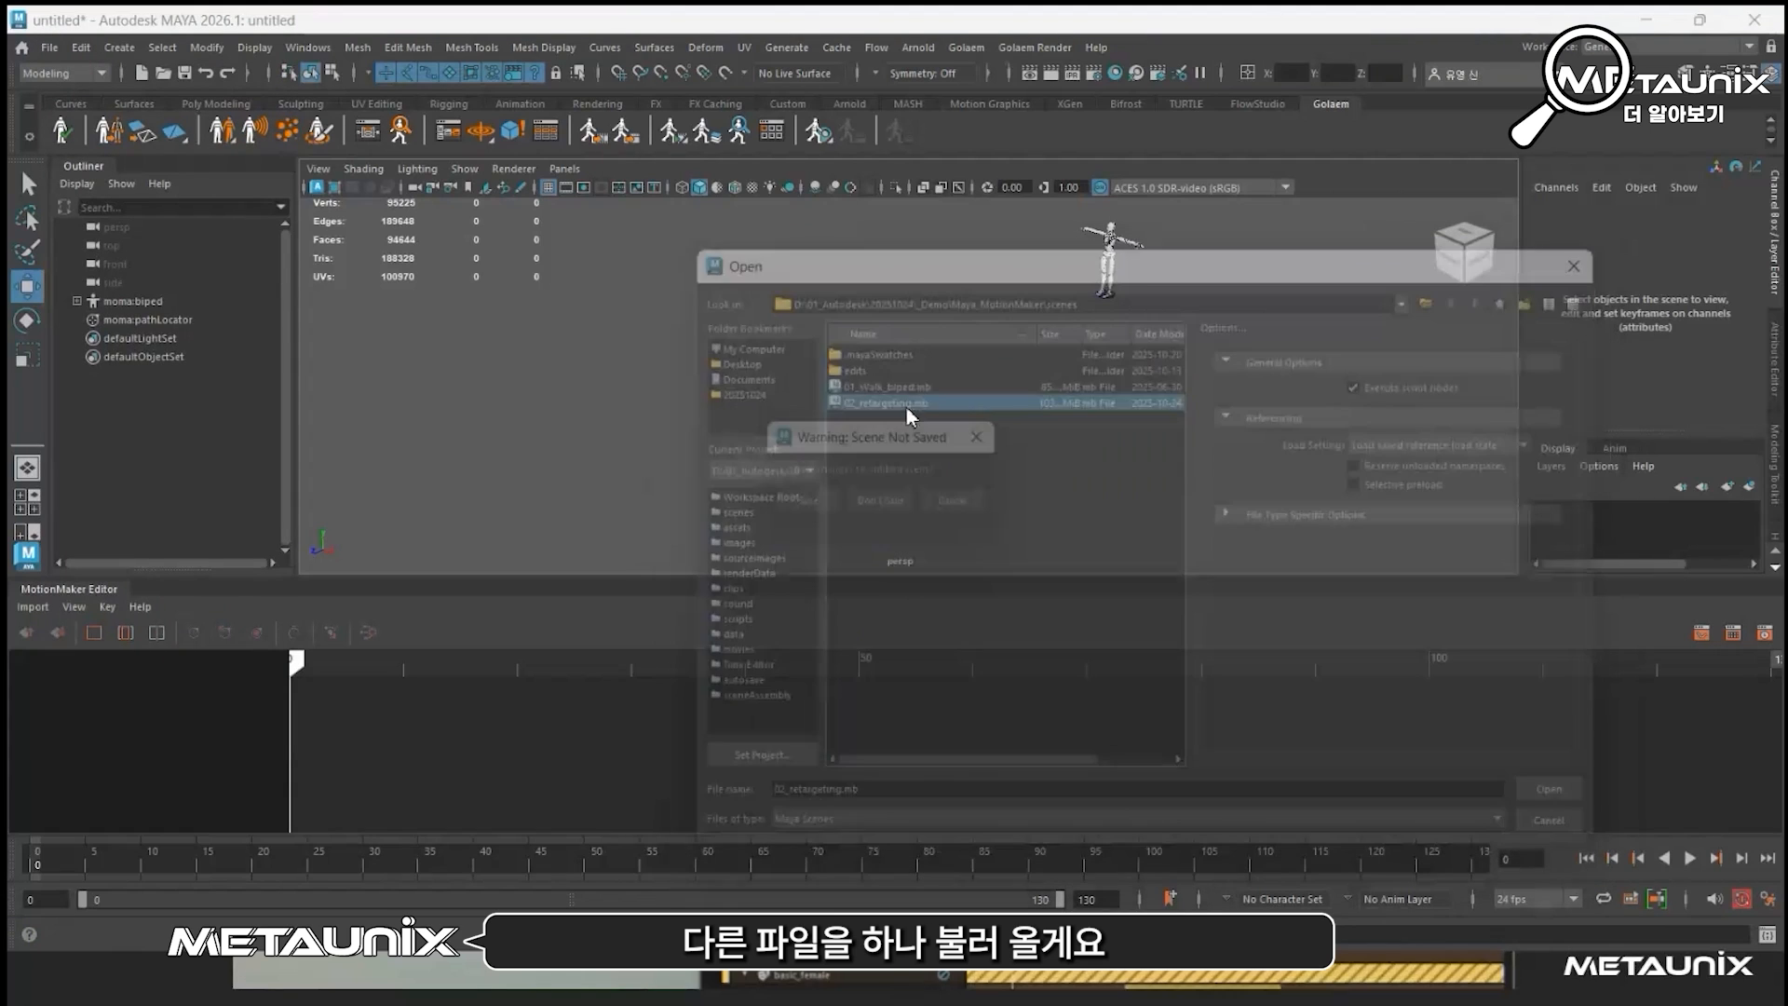
left_click(879, 500)
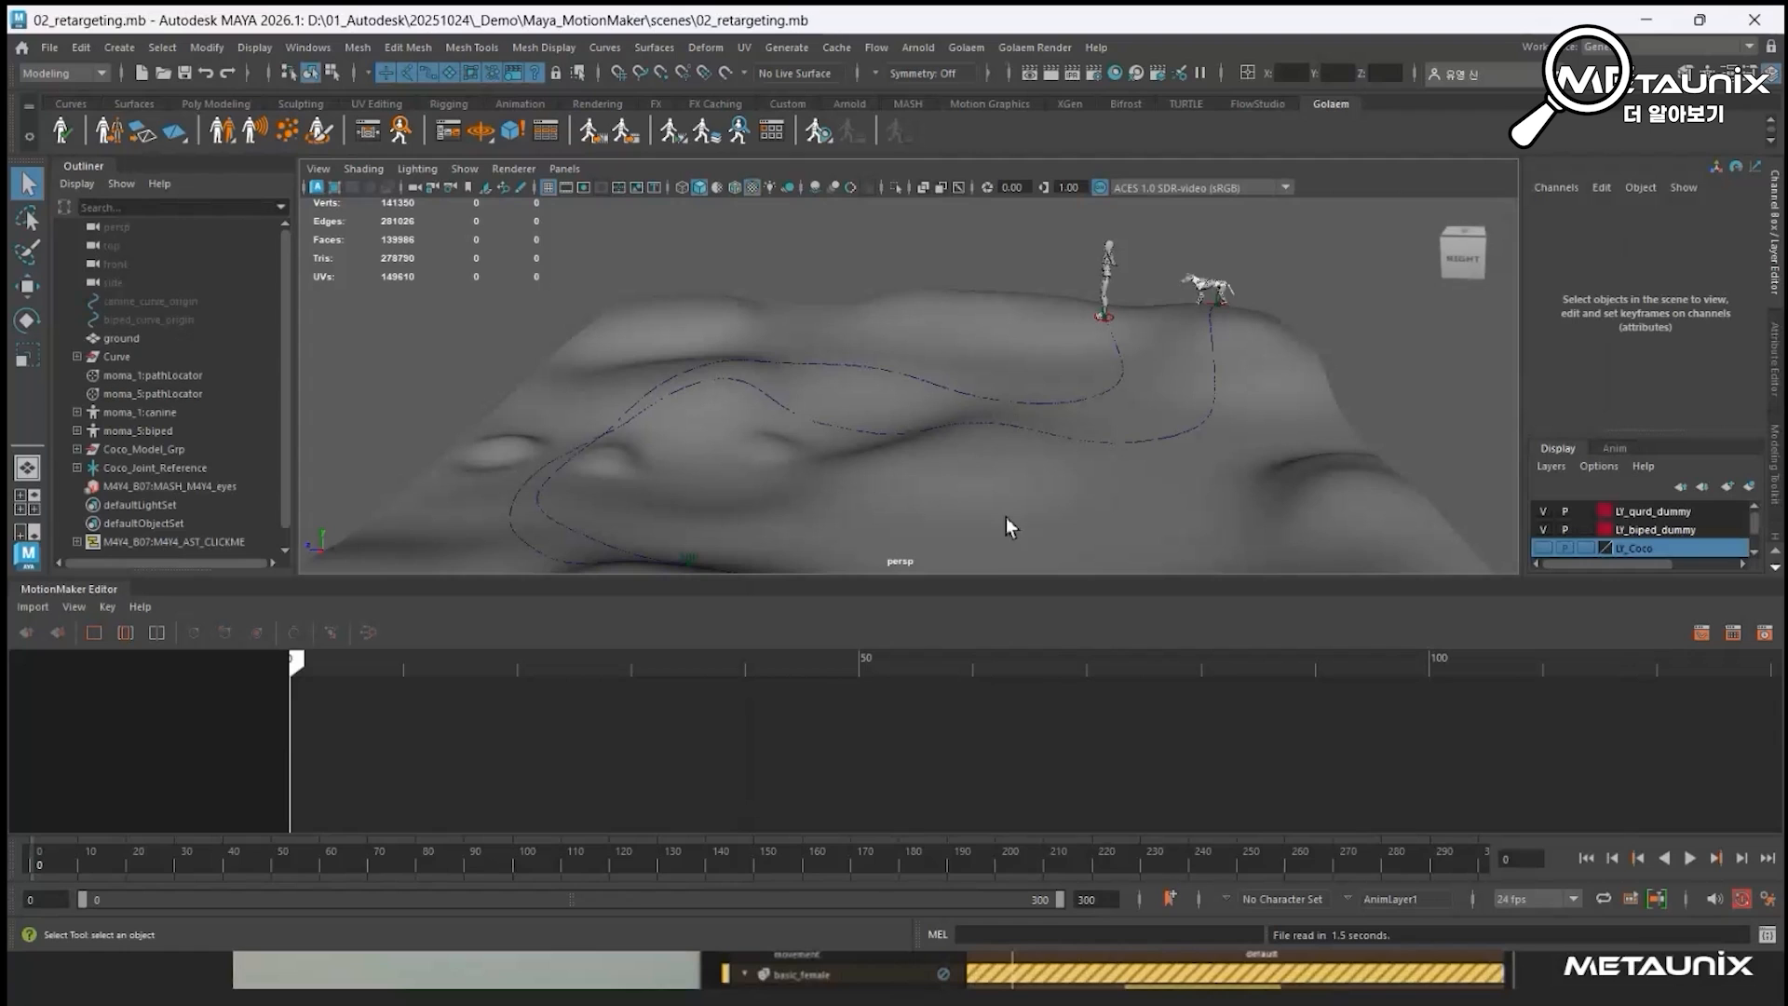
Step: Enlarge the viewport and play the biped and canine motion along their curves over the terrain
left_click_drag(991, 578, 967, 728)
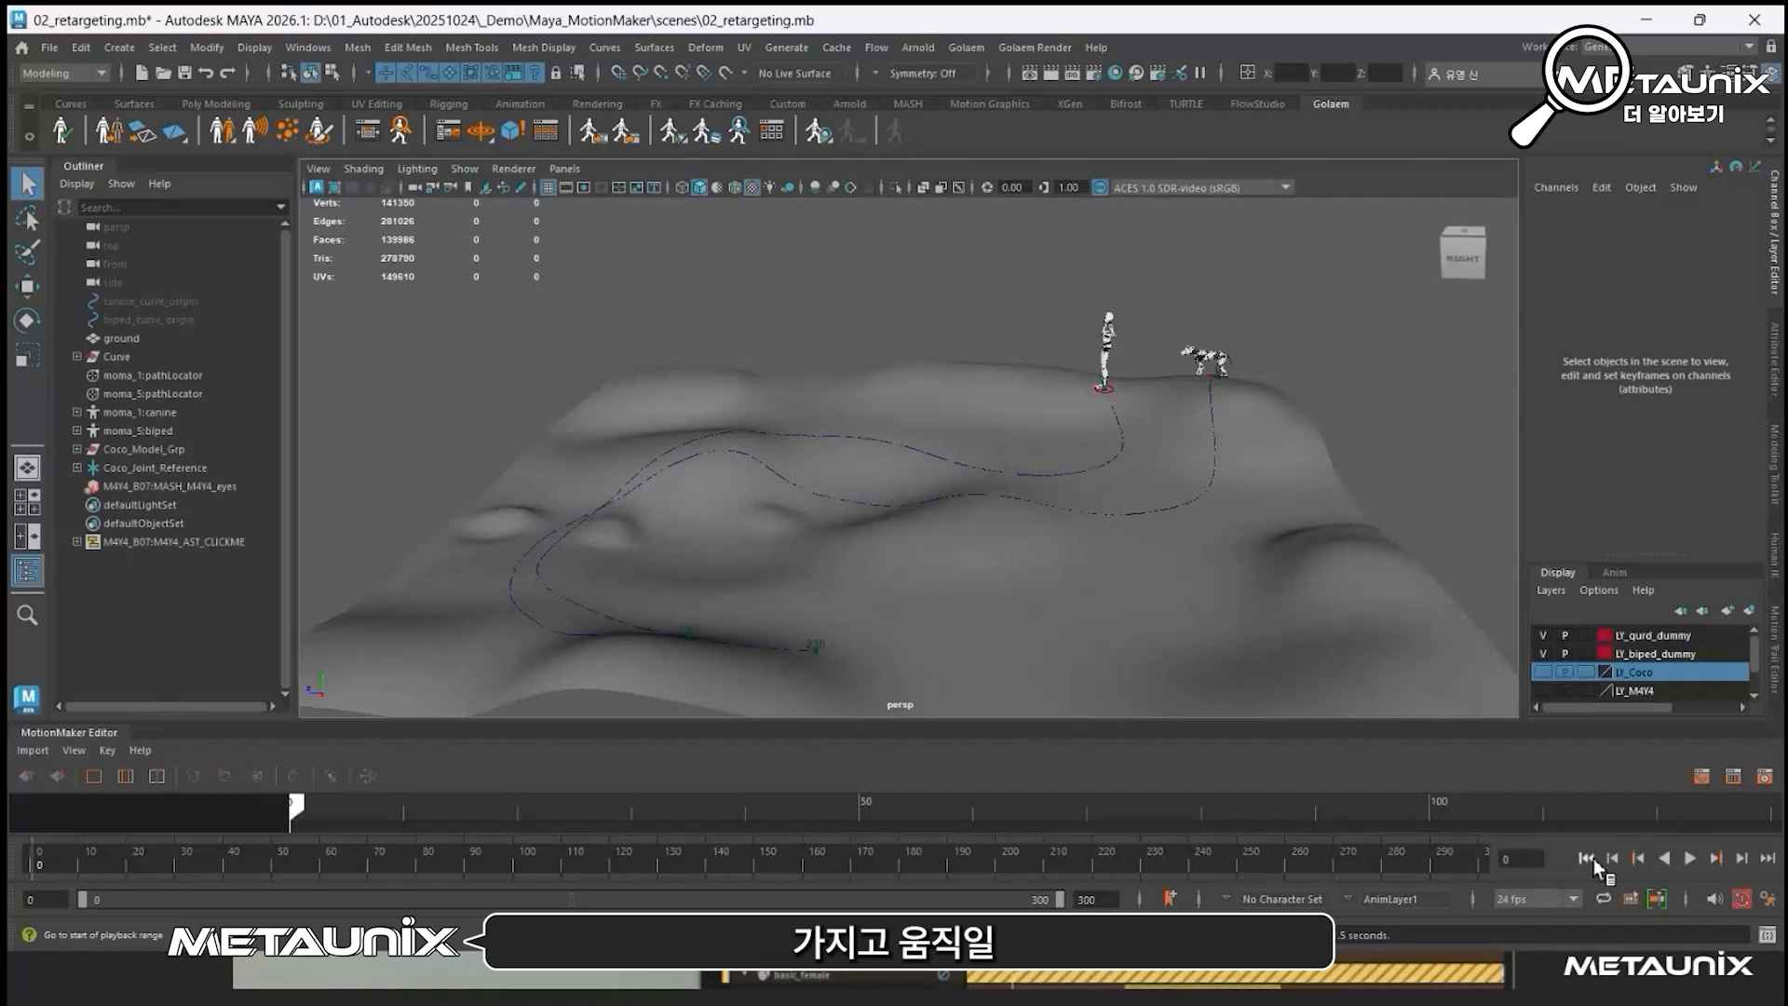
left_click(1689, 858)
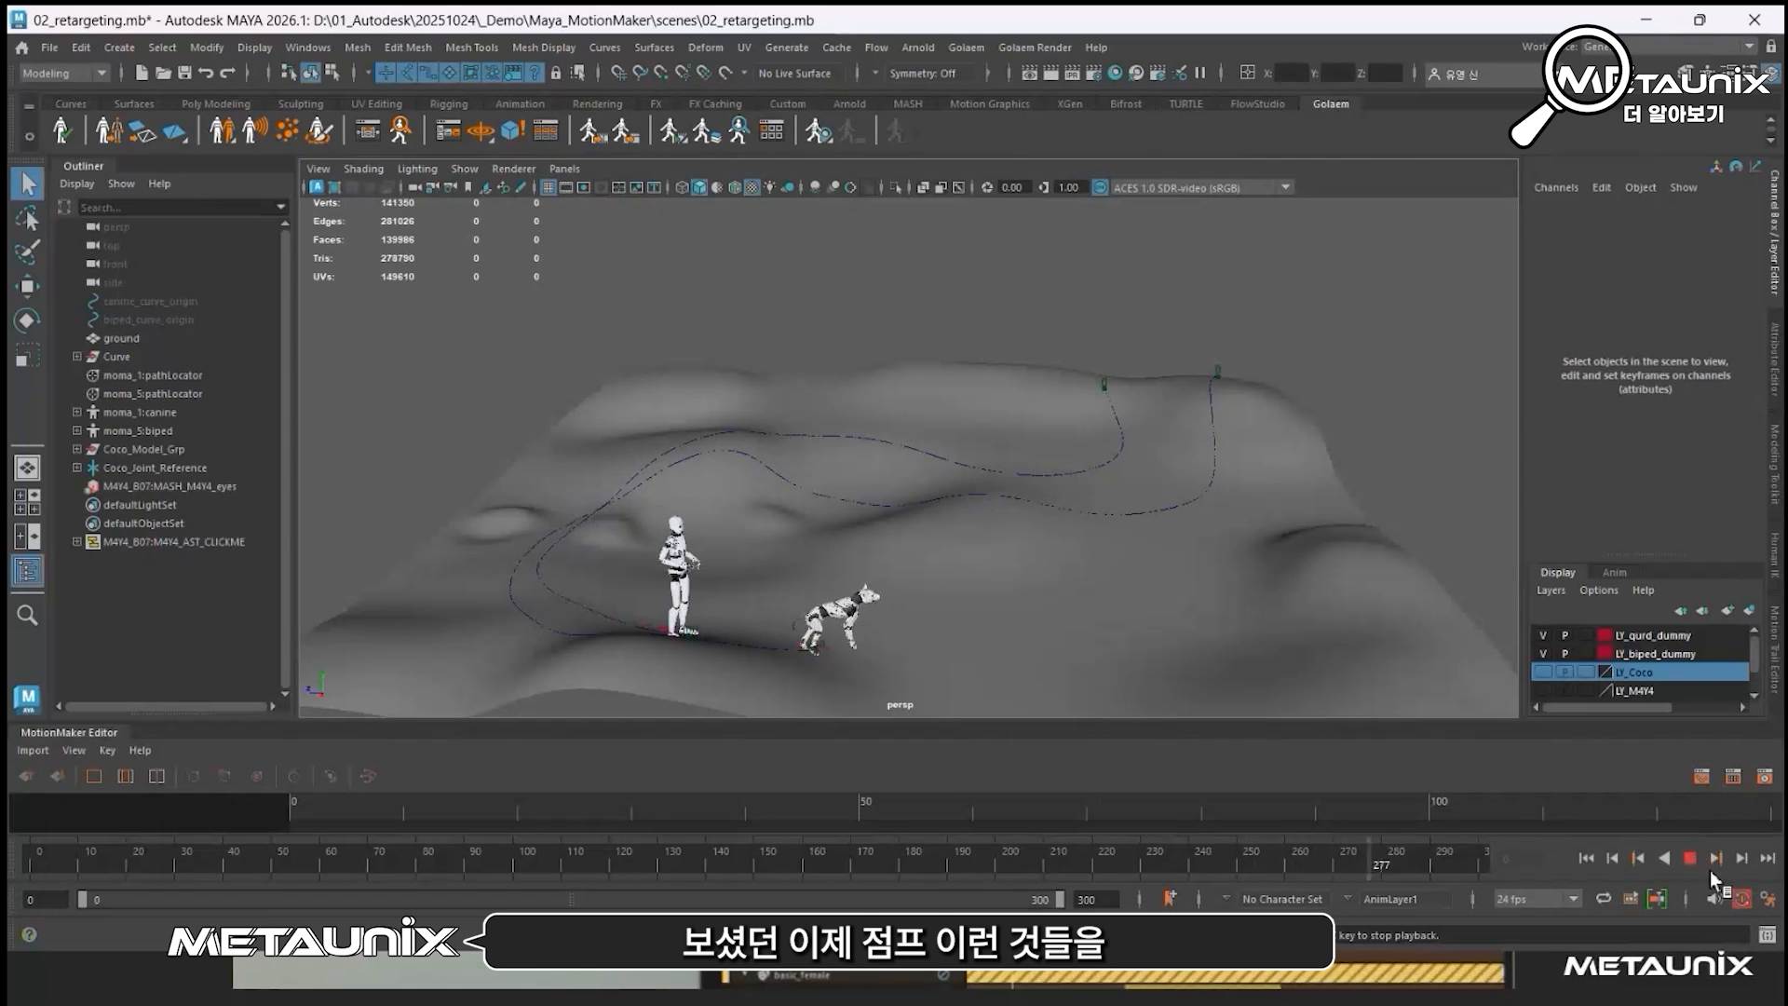
left_click(1692, 858)
Step: Enlarge the MotionMaker Editor, select moma_1:pathLocator and inspect the canine's movement track at frame 10
left_click_drag(1358, 723, 1304, 523)
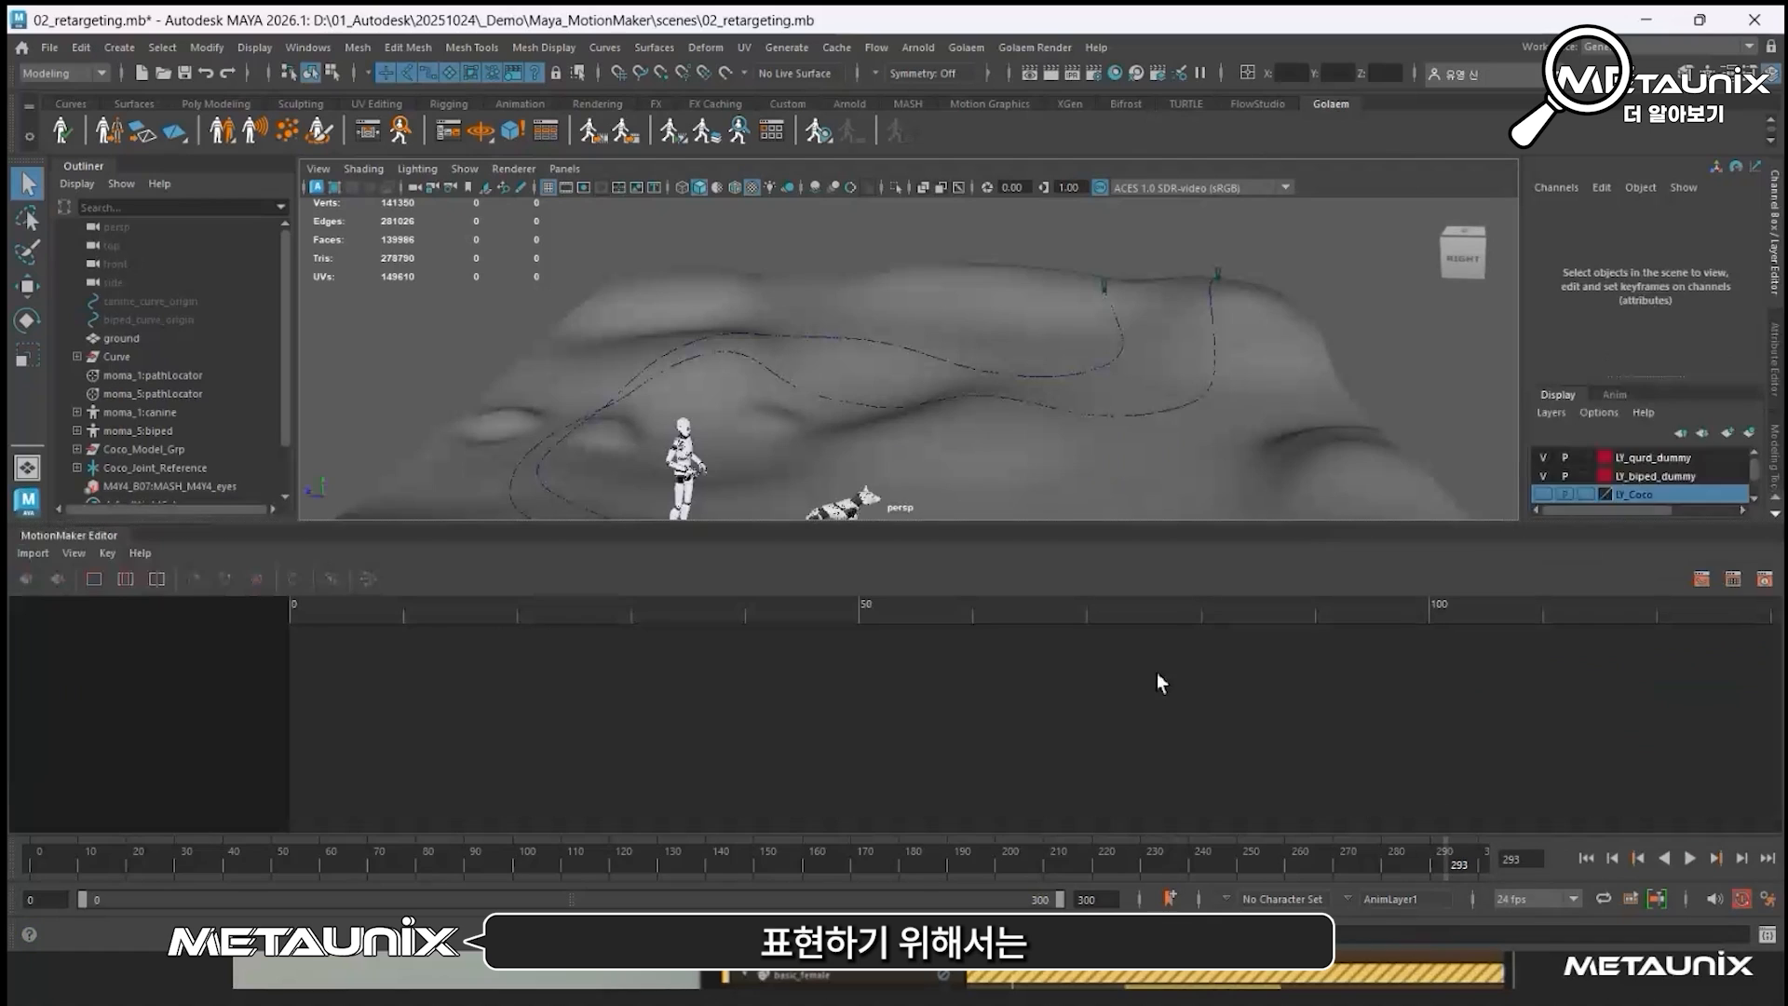
left_click(203, 378)
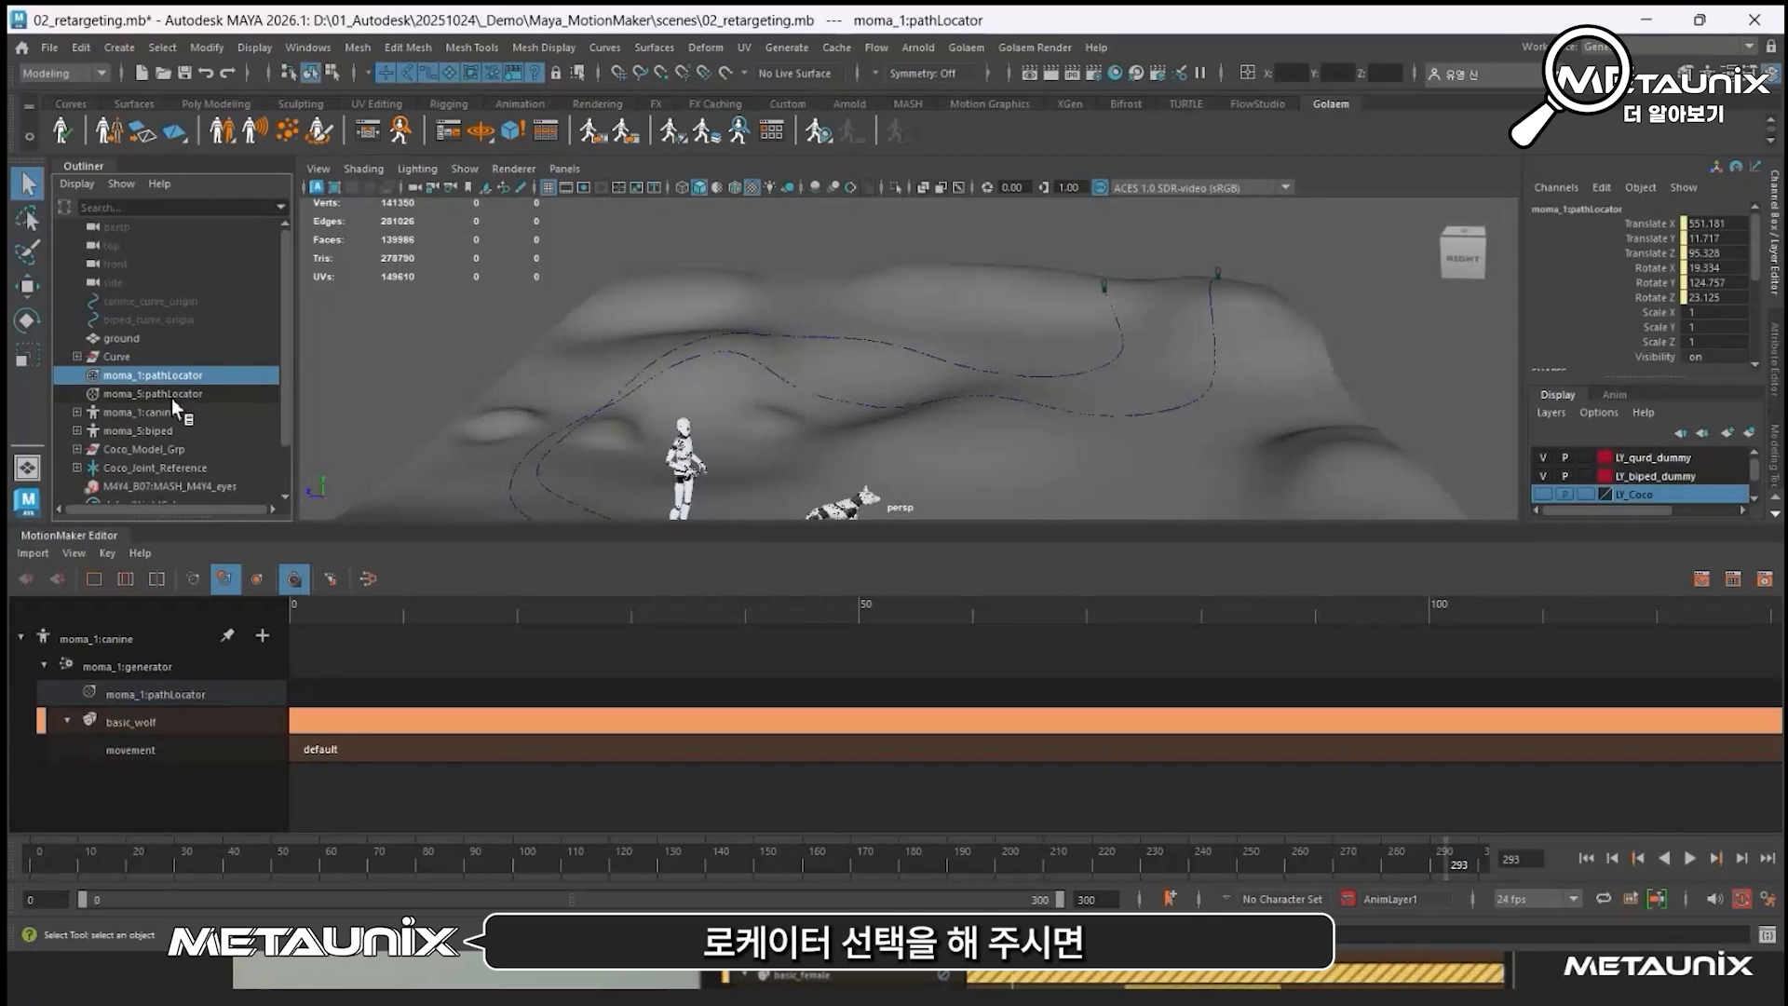
mouse_move(419, 611)
left_mouse_down()
mouse_move(335, 611)
mouse_move(403, 611)
left_mouse_up()
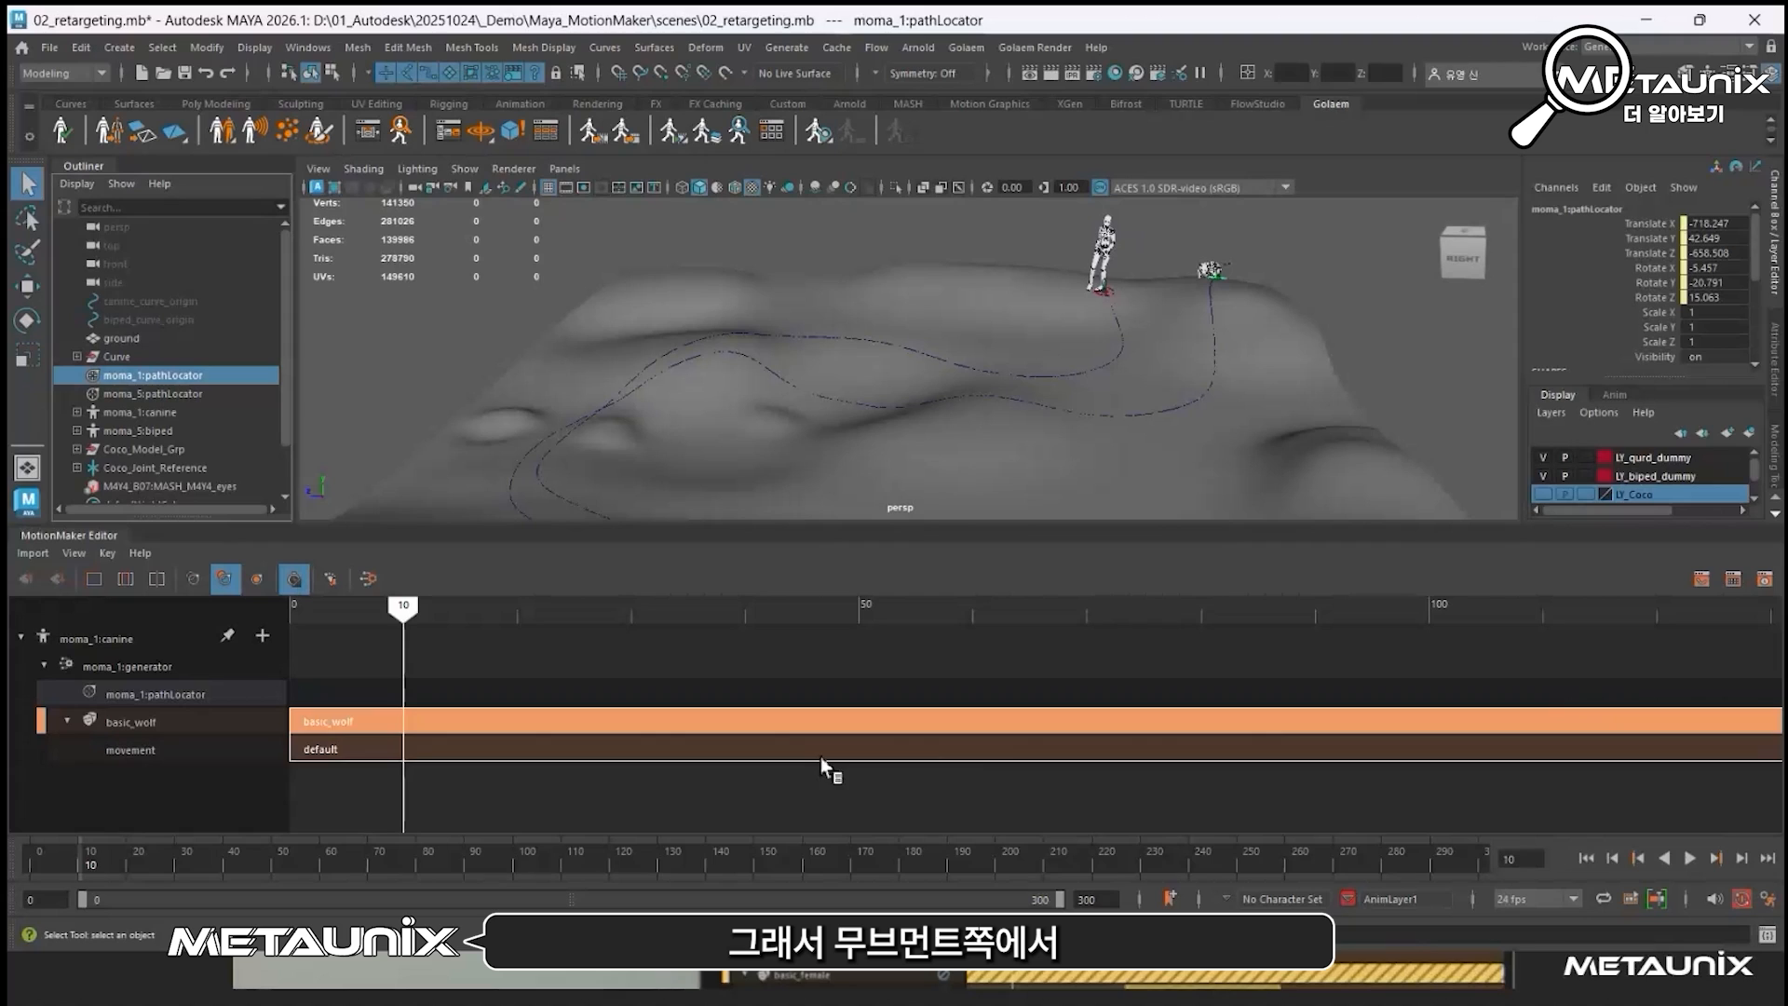
right_click(472, 749)
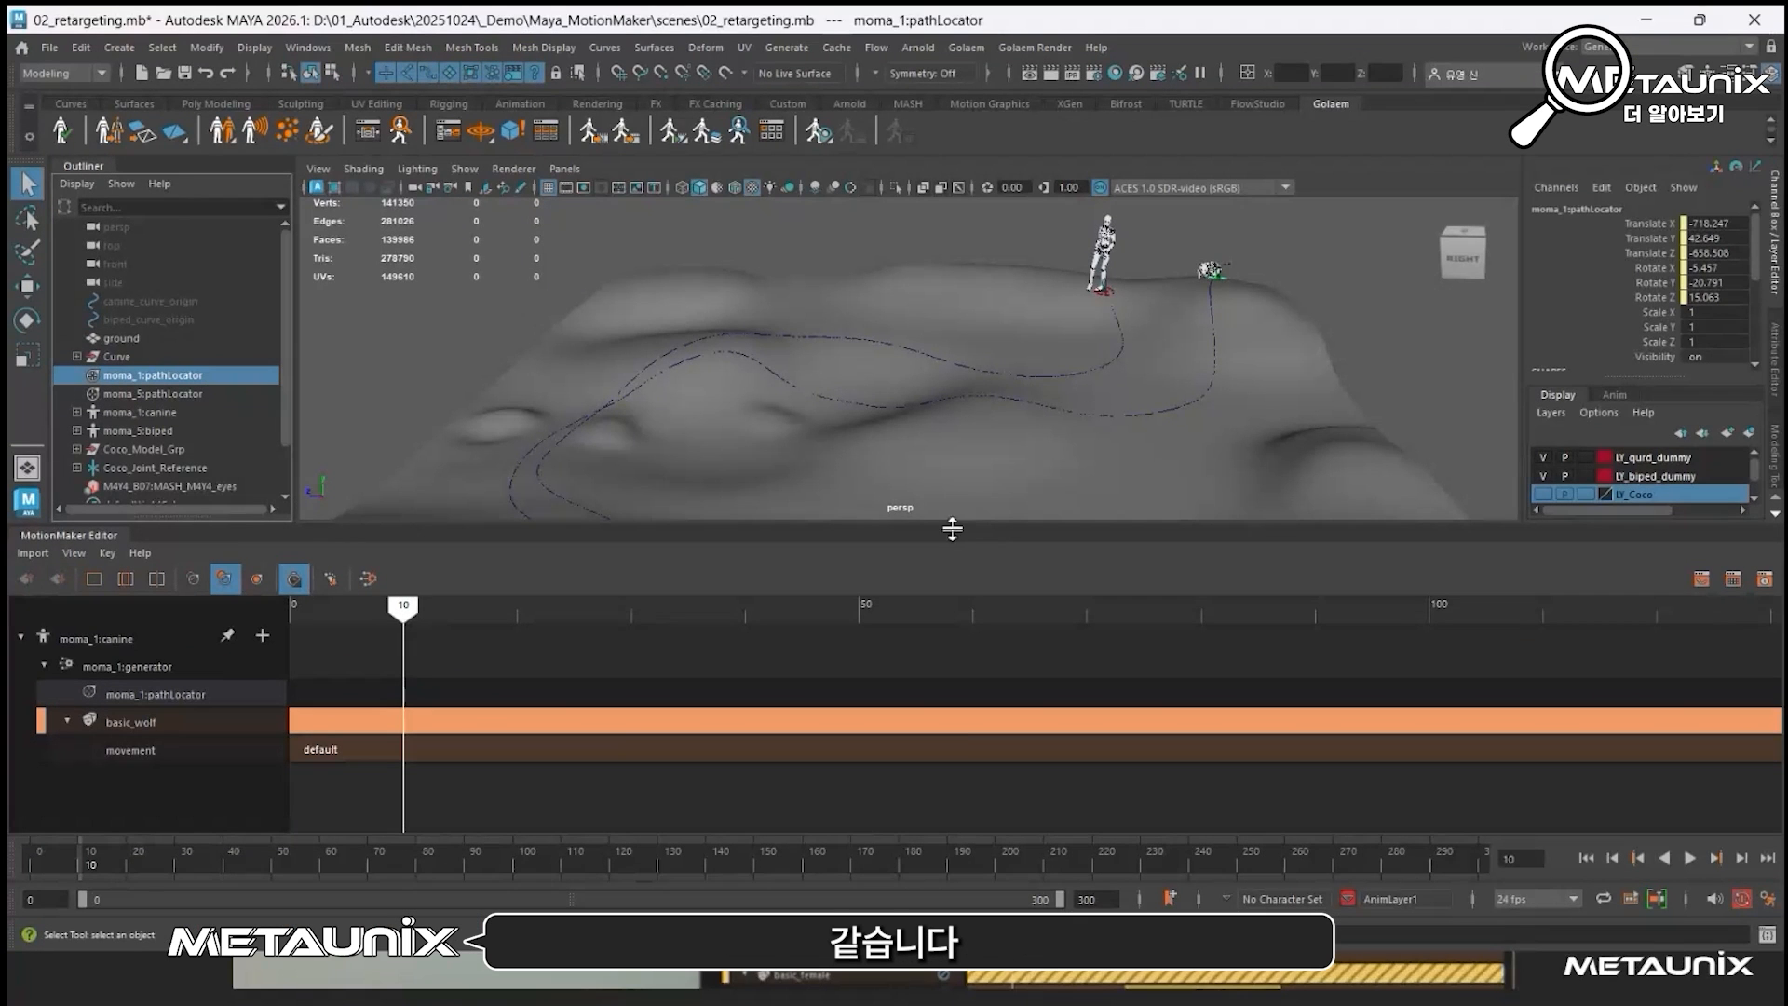
Step: Enlarge the viewport again, play the animation from frame 10 and return to frame 0
left_click_drag(952, 528, 966, 724)
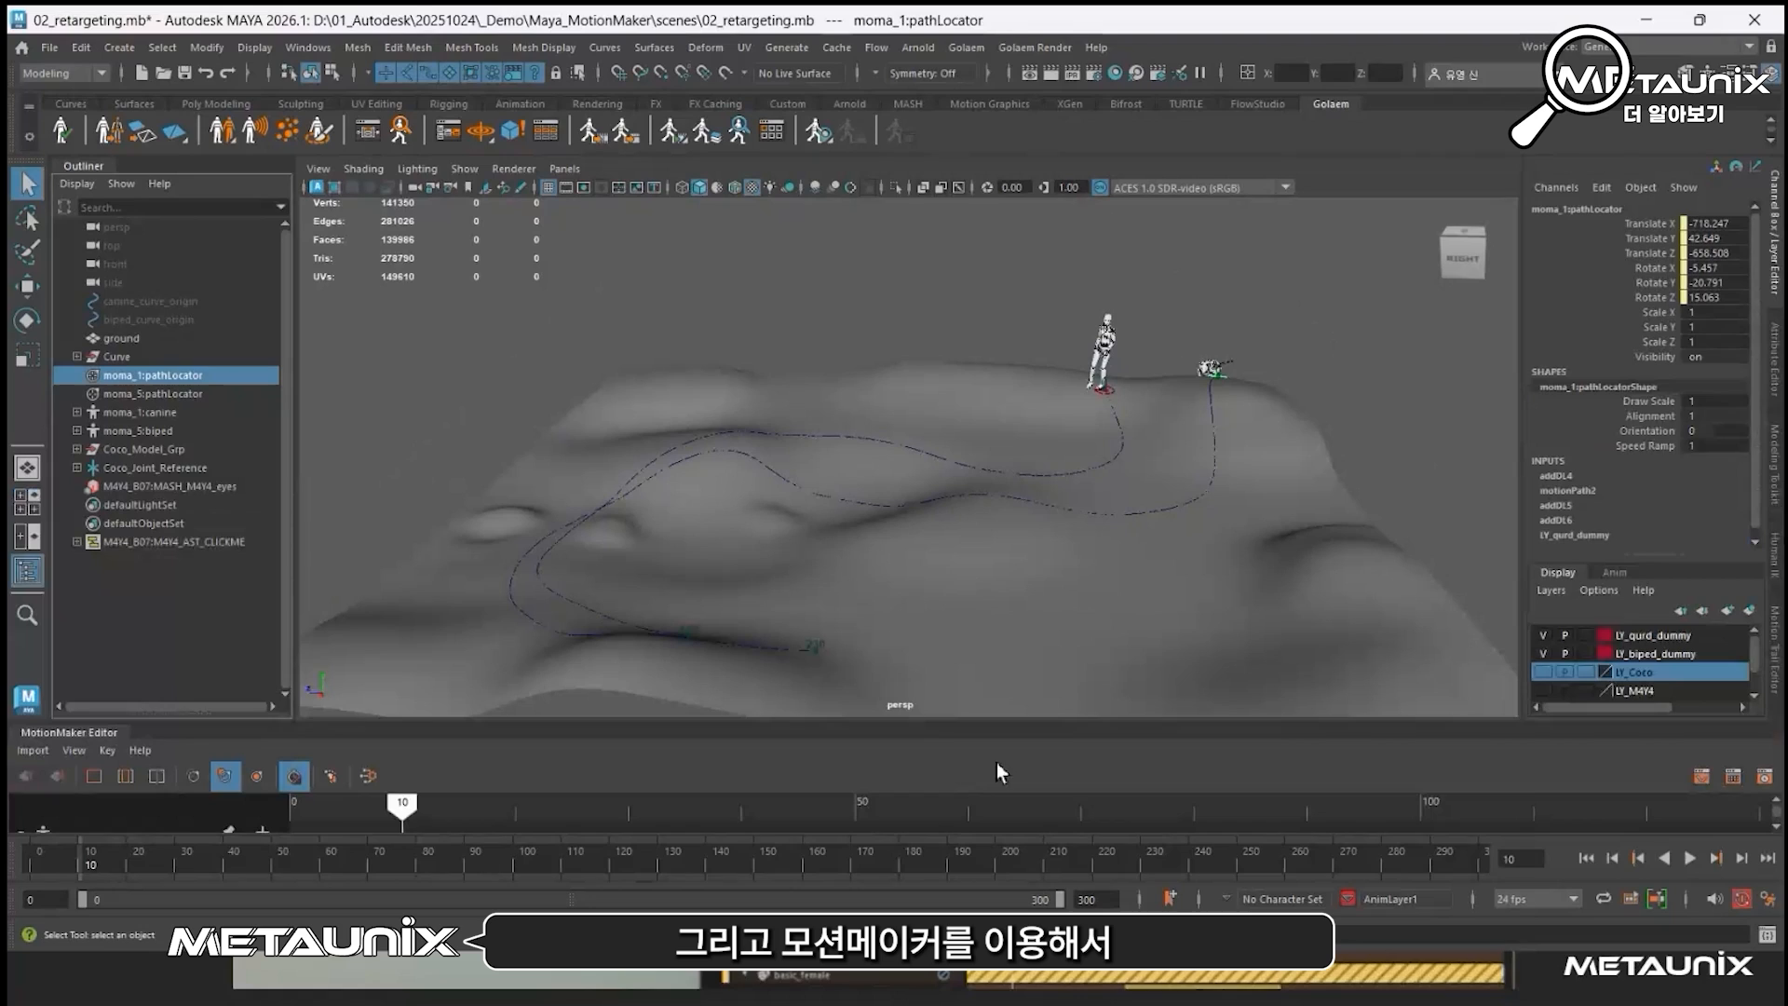
left_click(1690, 859)
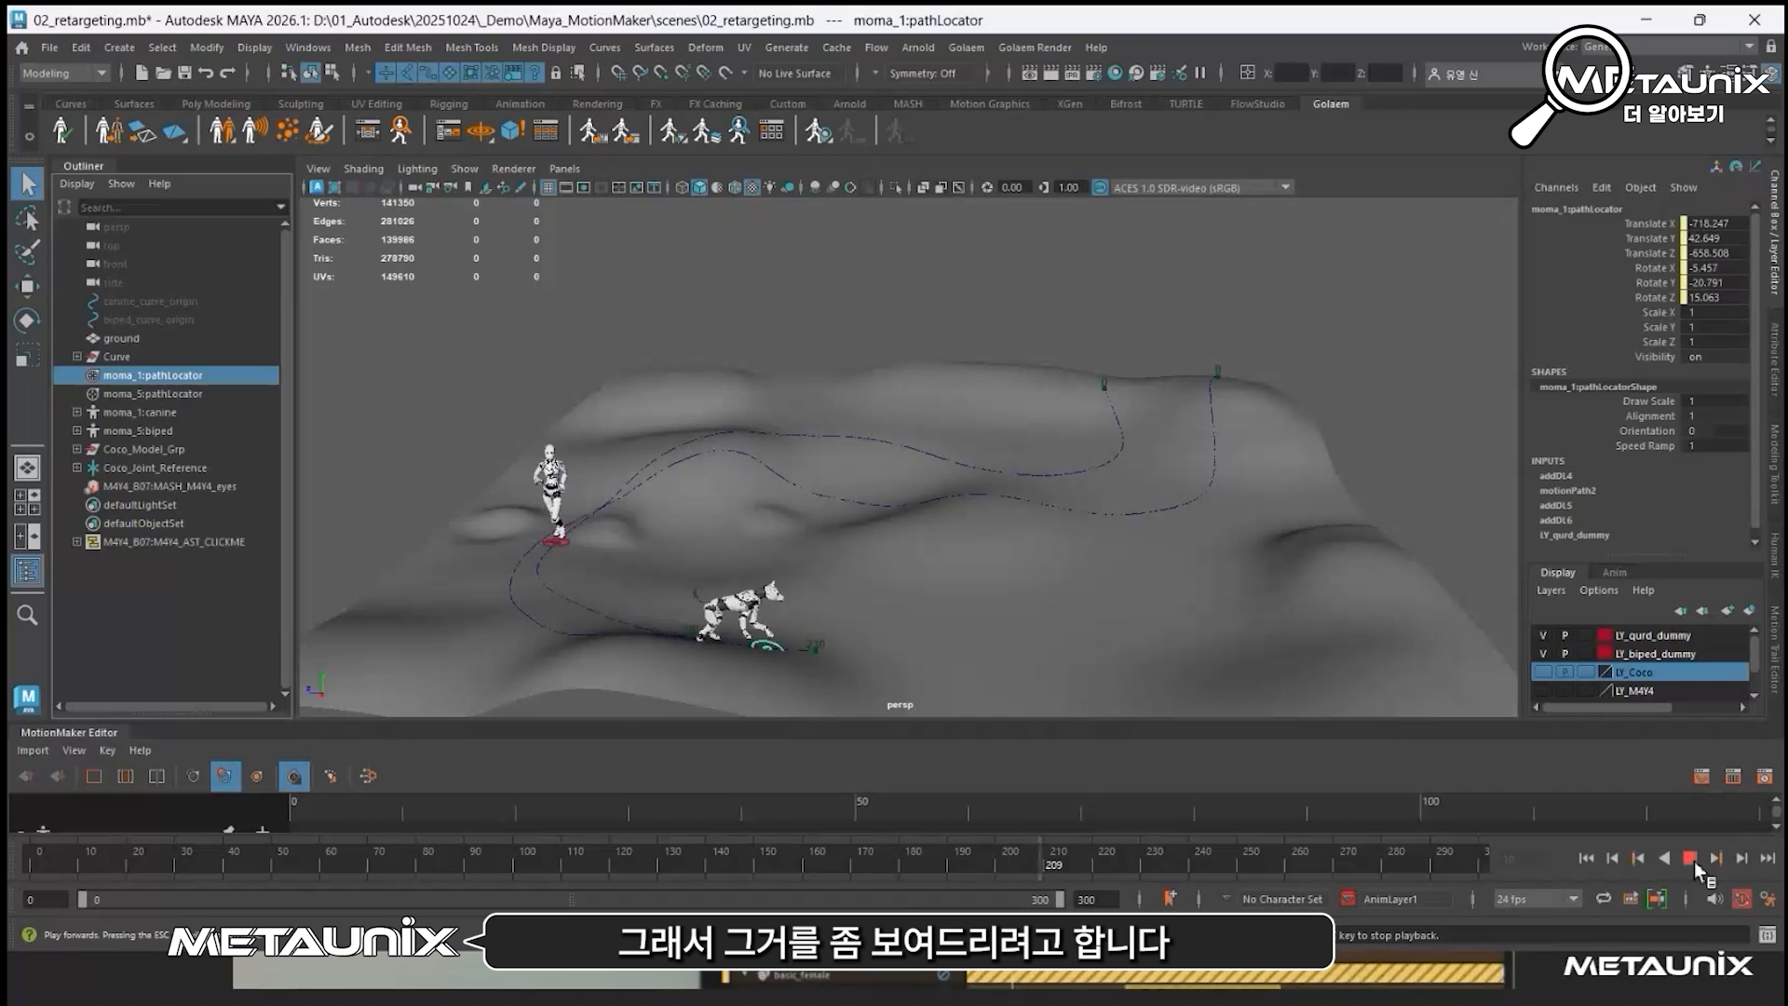
left_click(1689, 858)
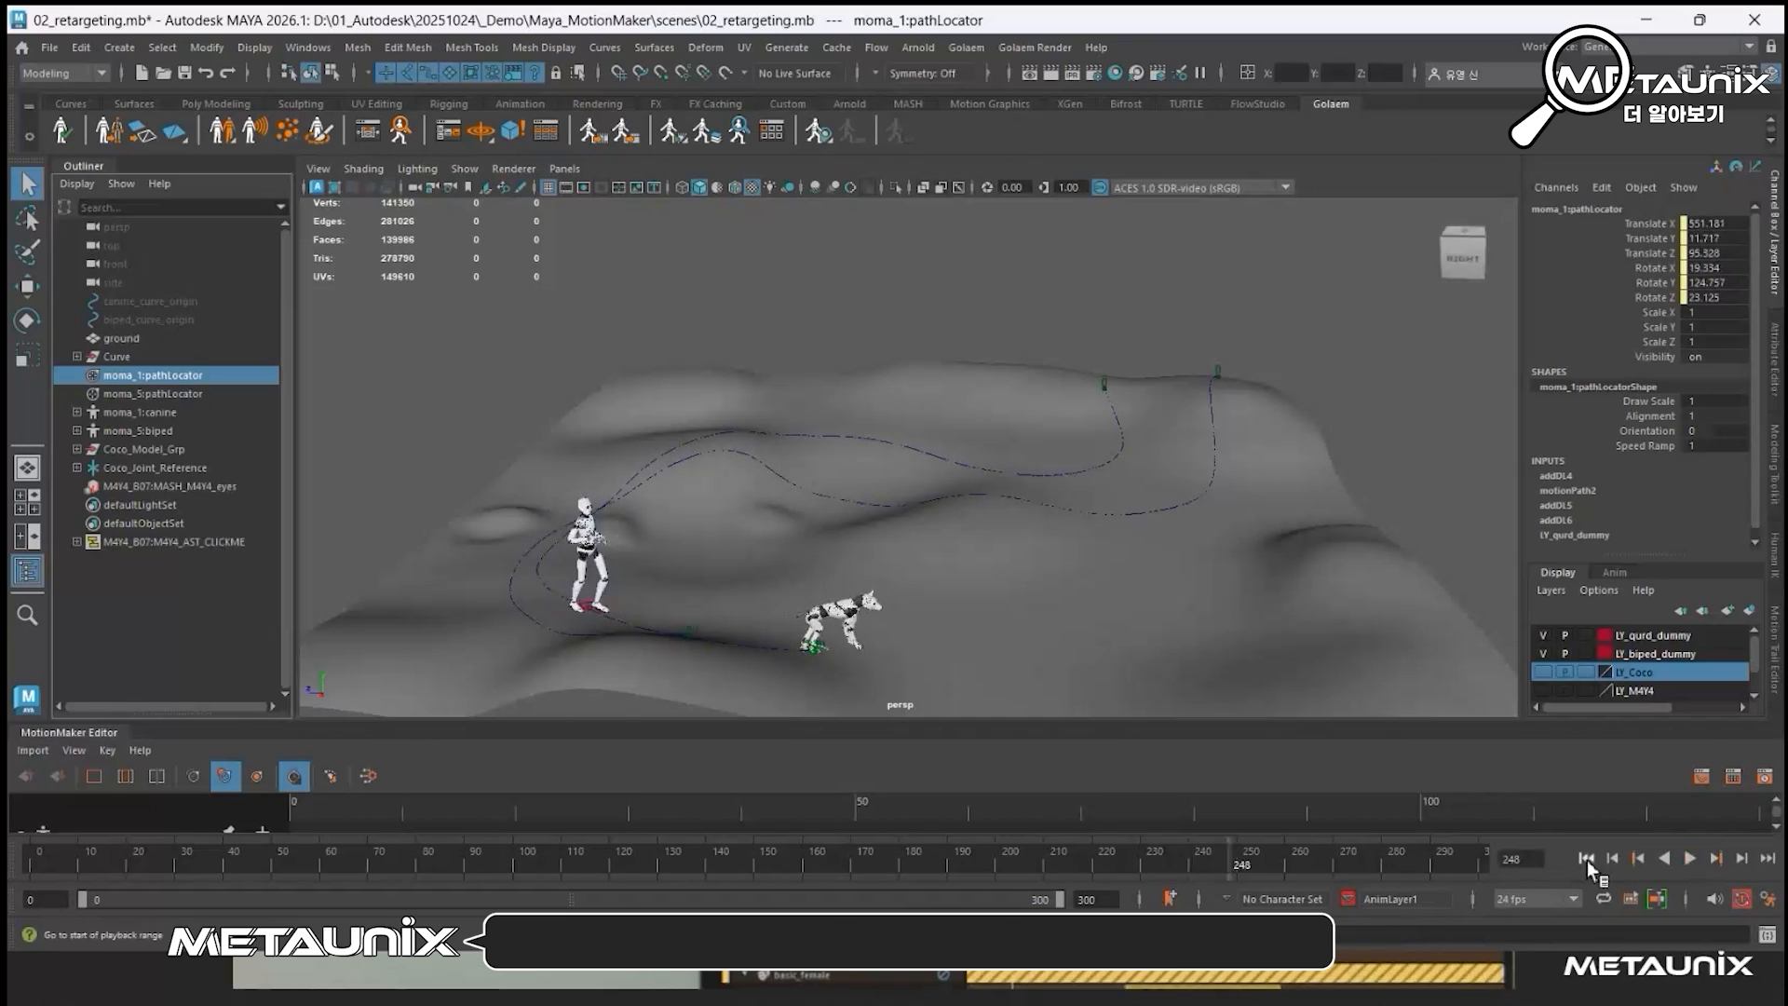
left_click(1587, 857)
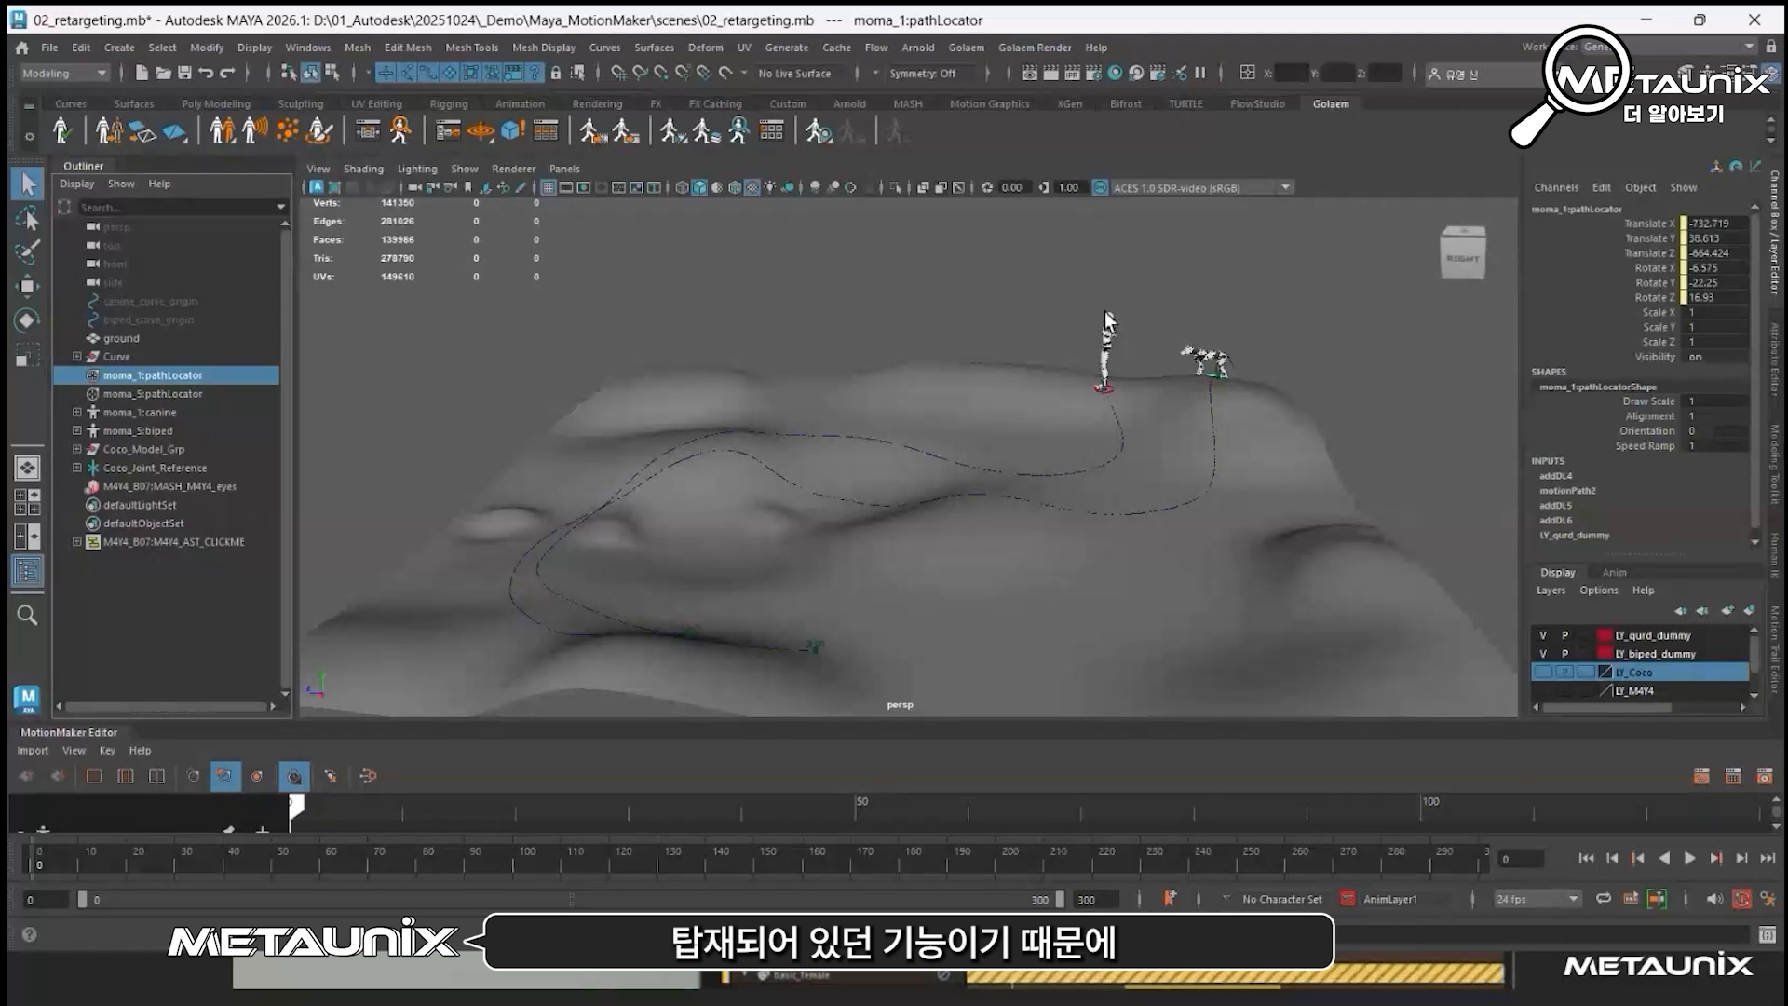
Step: Show the HumanIK settings for the moma_5:standardBiped character and examine its skeleton definition
left_click_drag(1092, 291, 1132, 367)
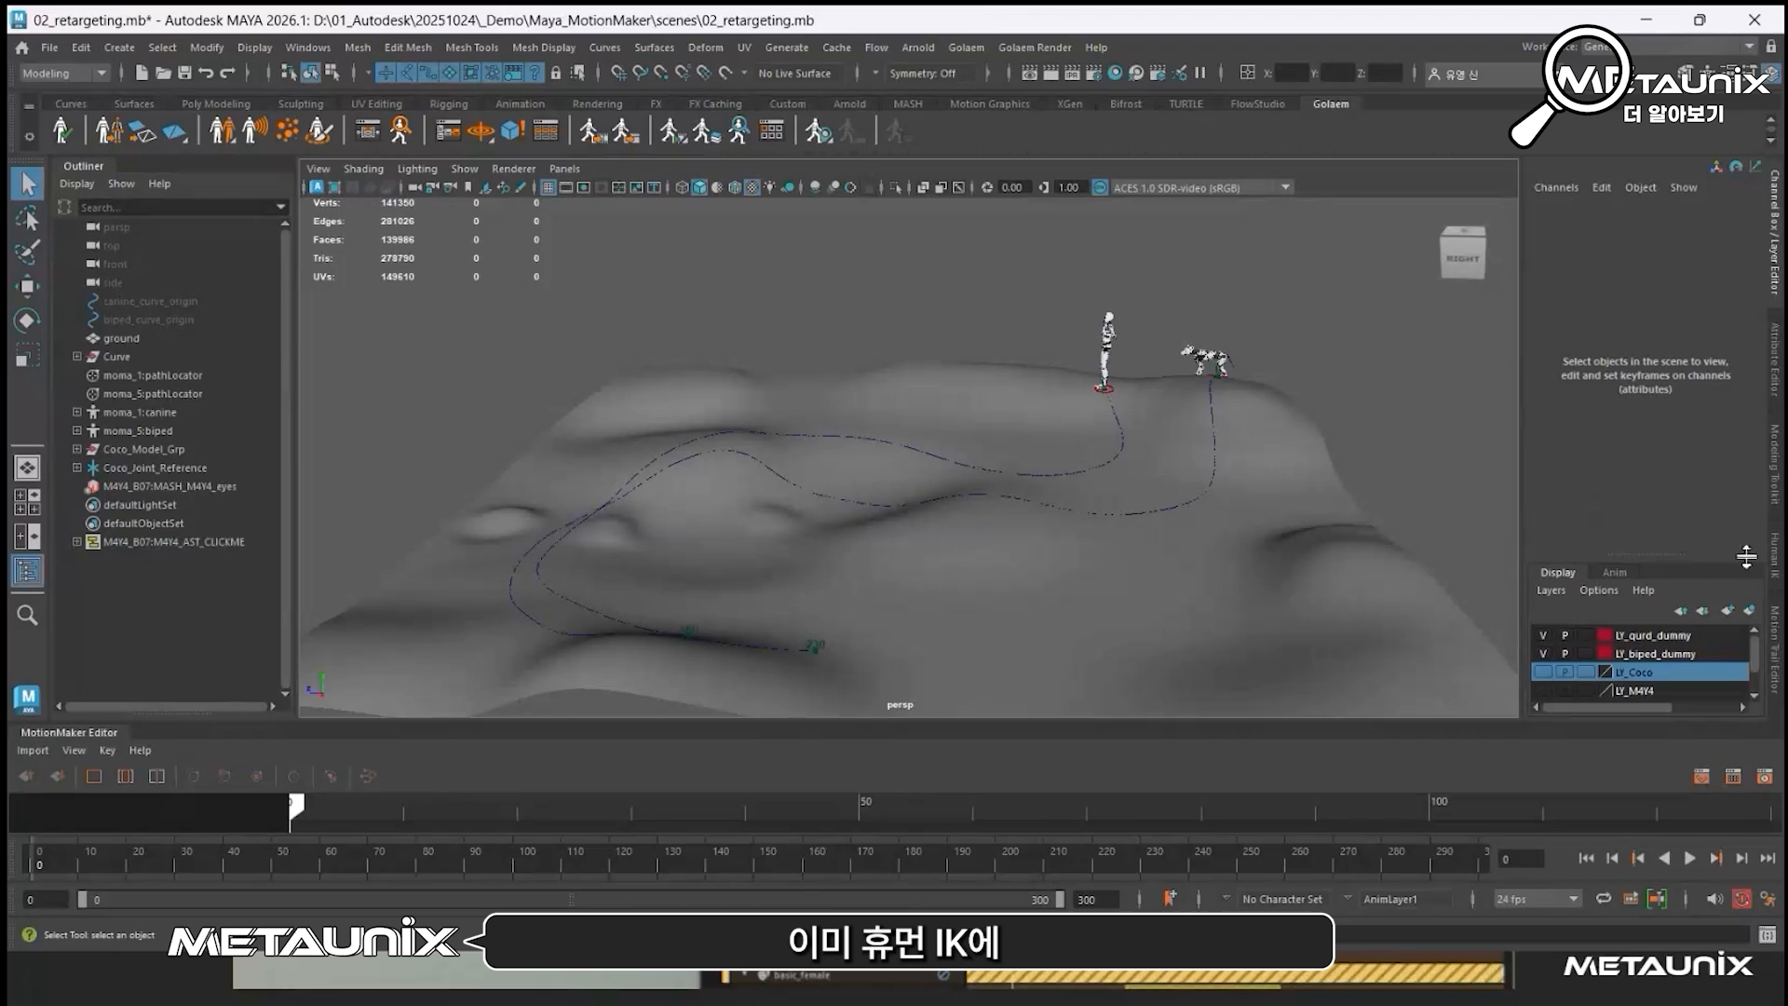
left_click(1780, 558)
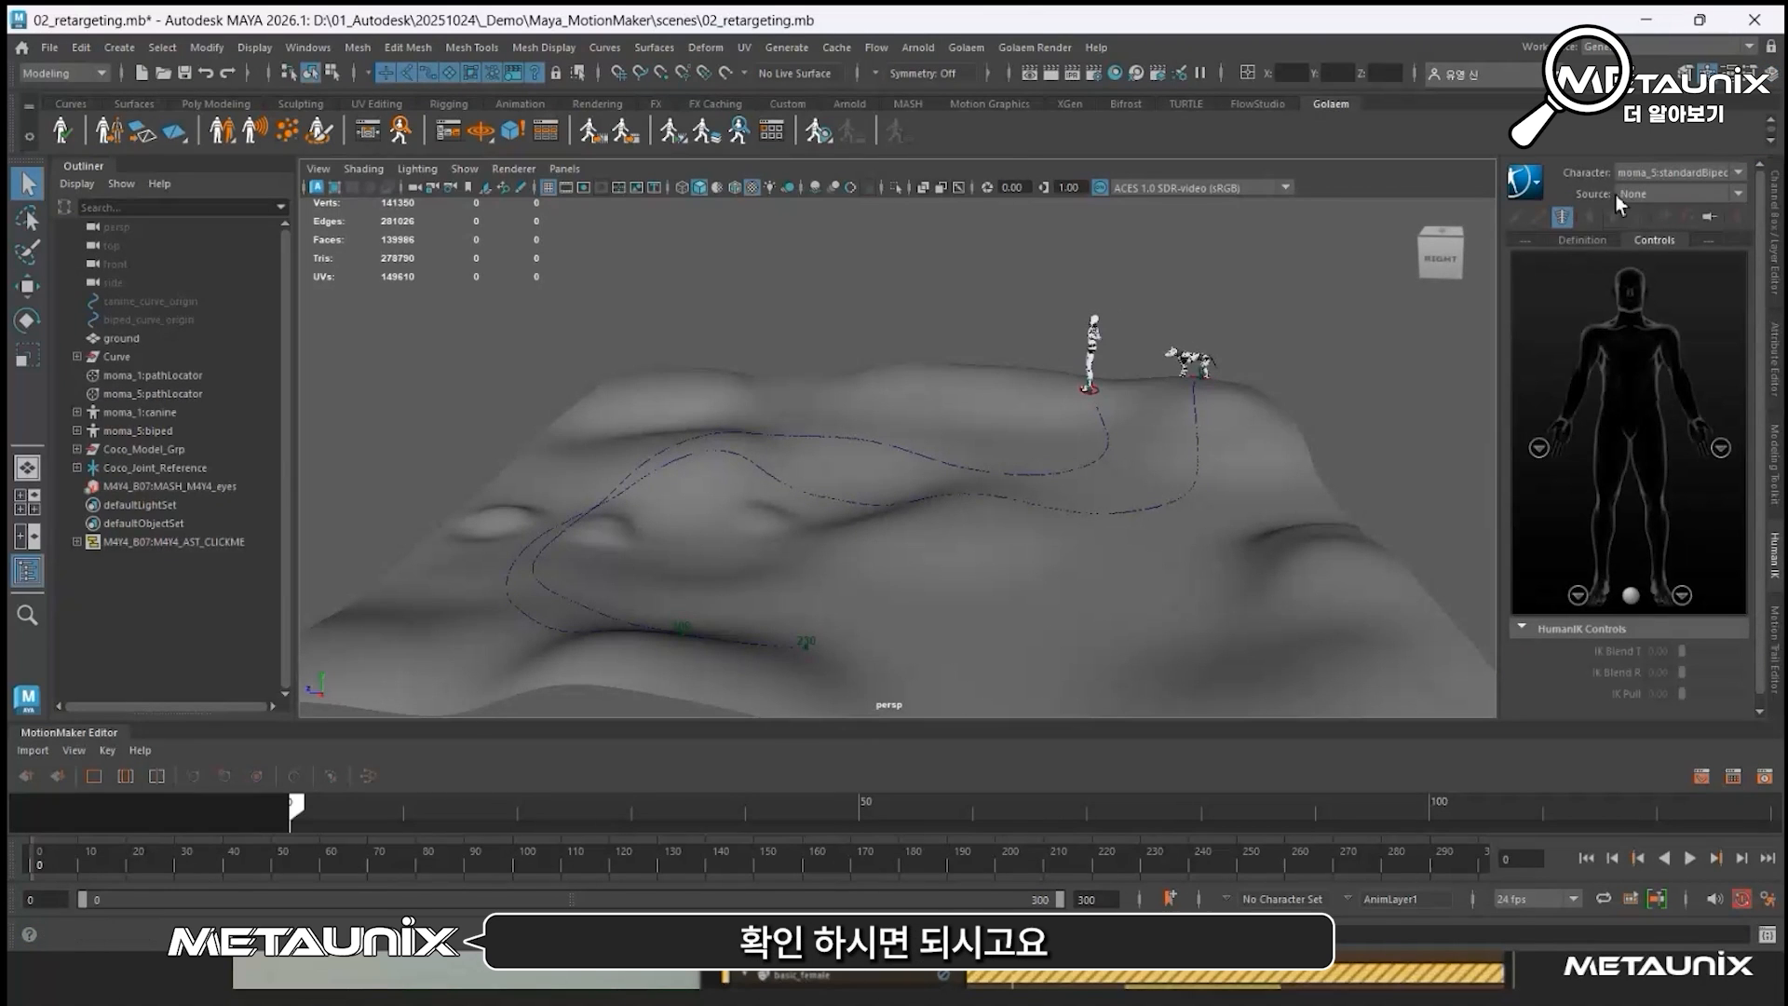
left_click(1667, 170)
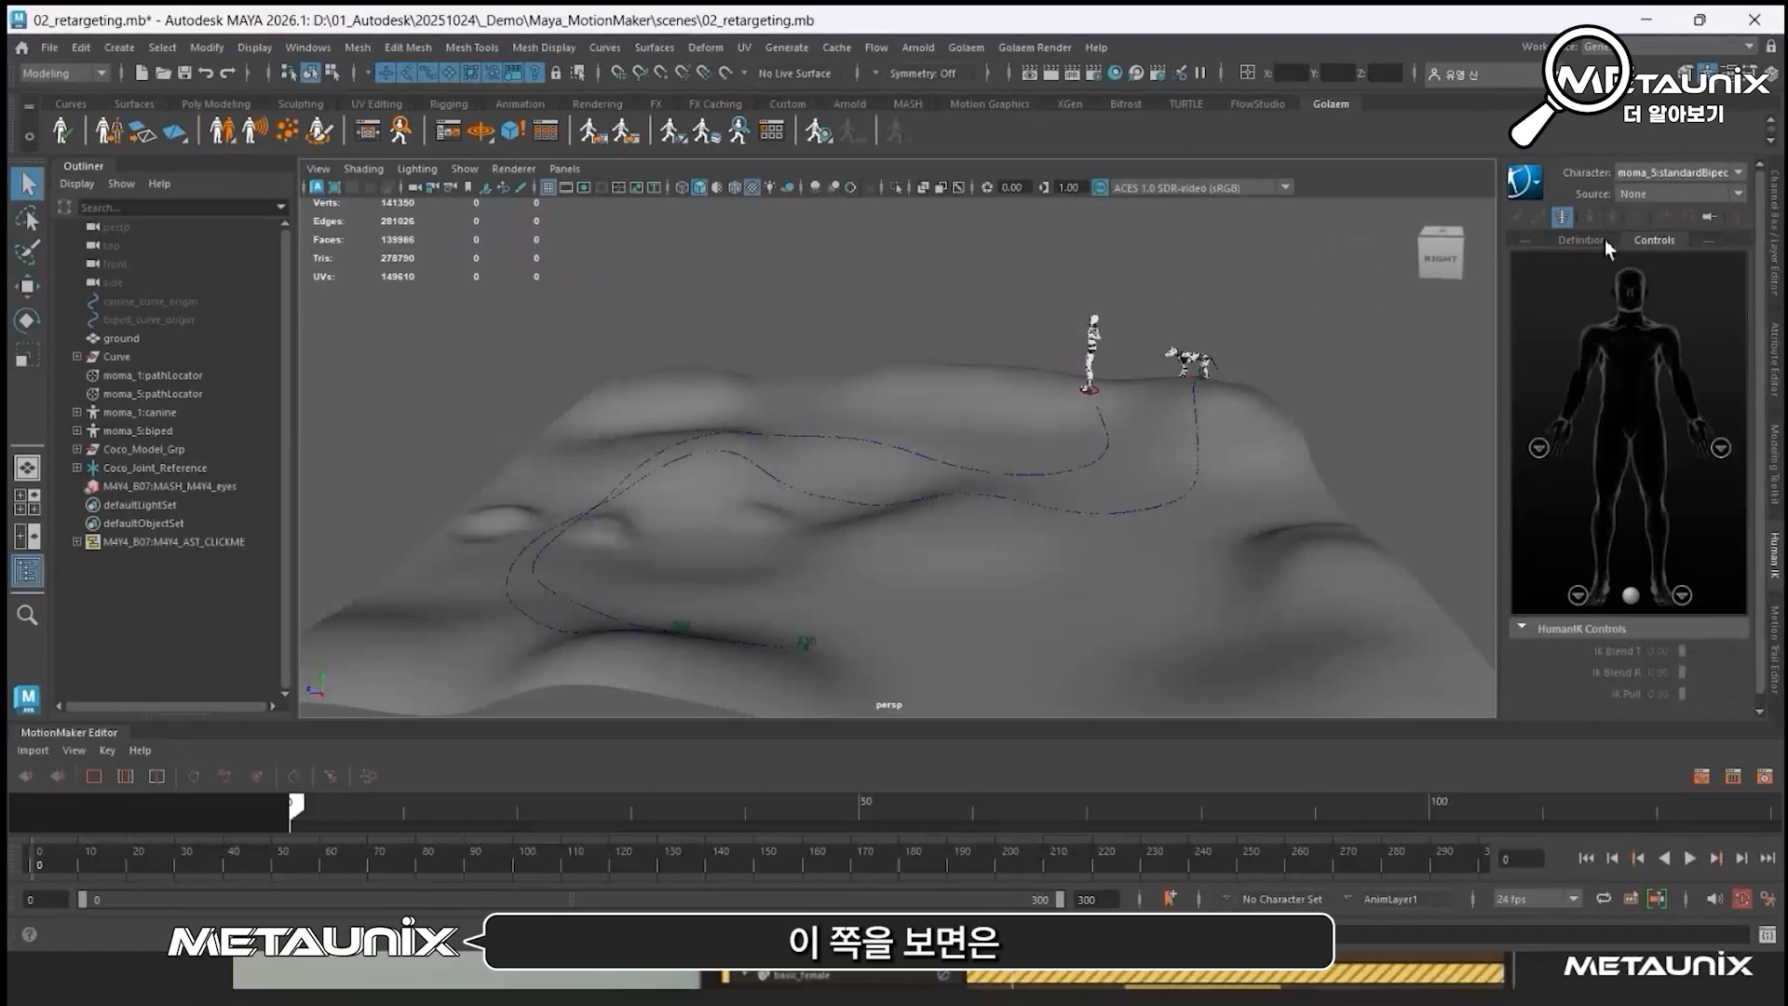
left_click(1408, 312)
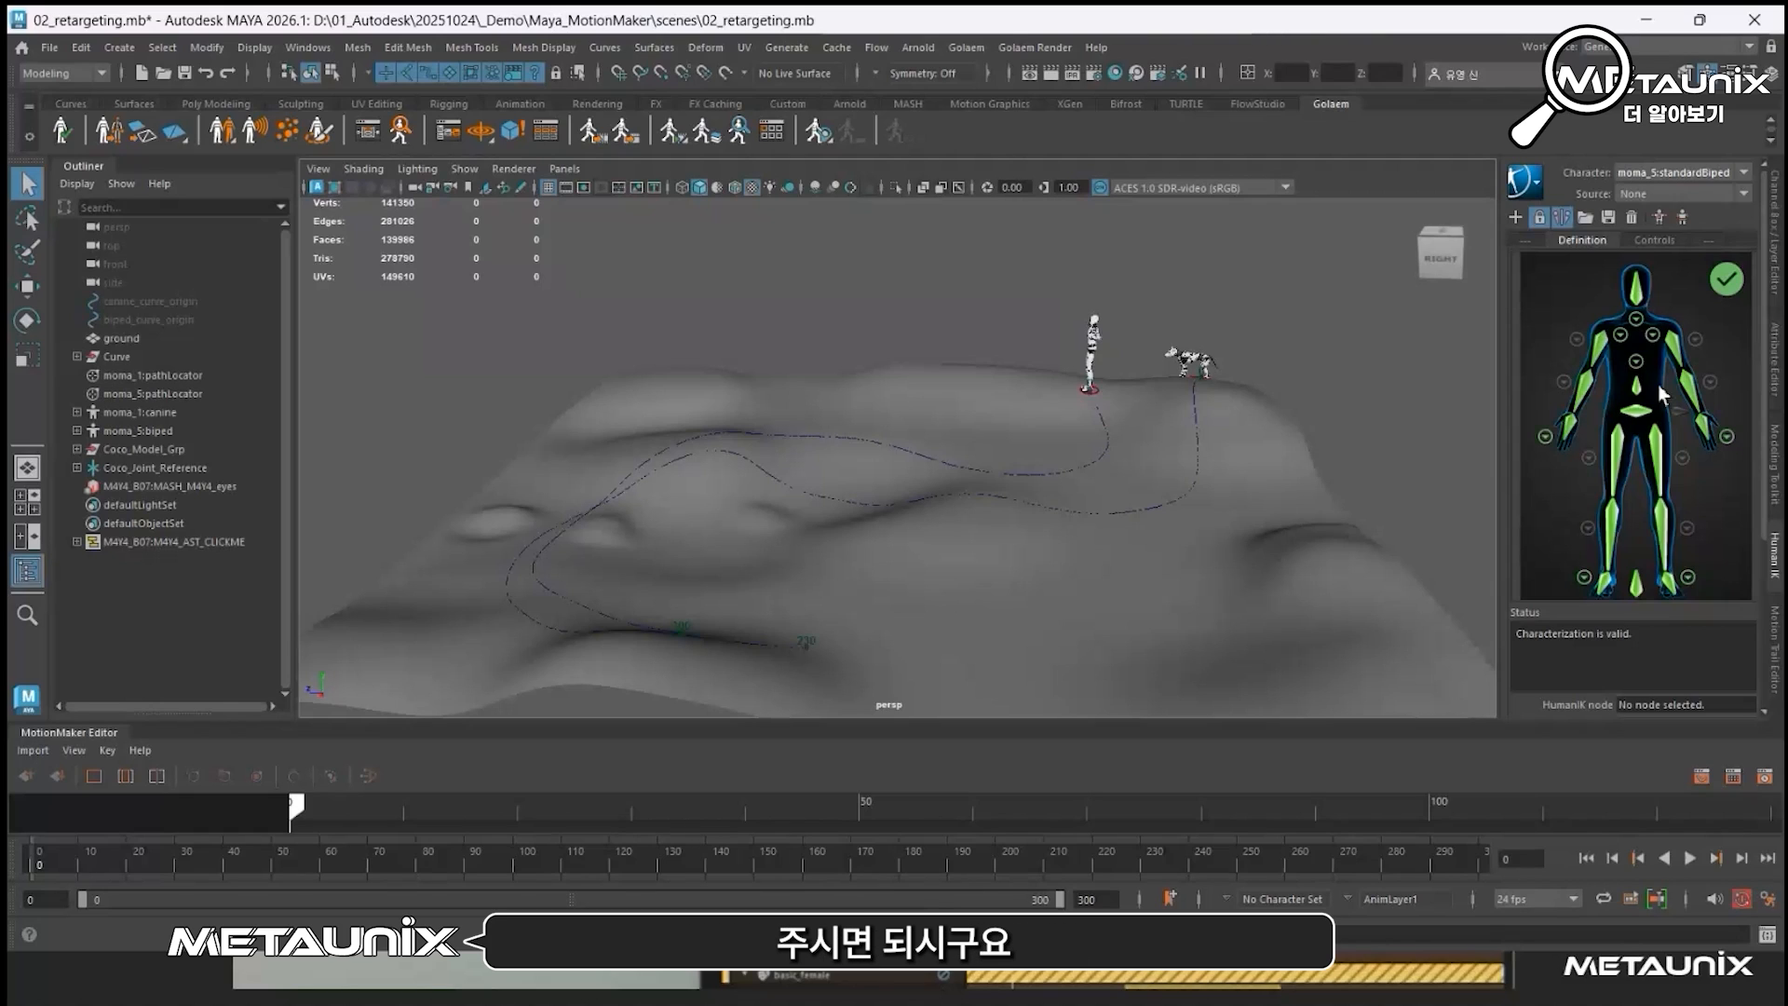
Step: Enlarge the display layer list and make the LY_Coco and LY_M4Y4 layers visible
left_click(1775, 195)
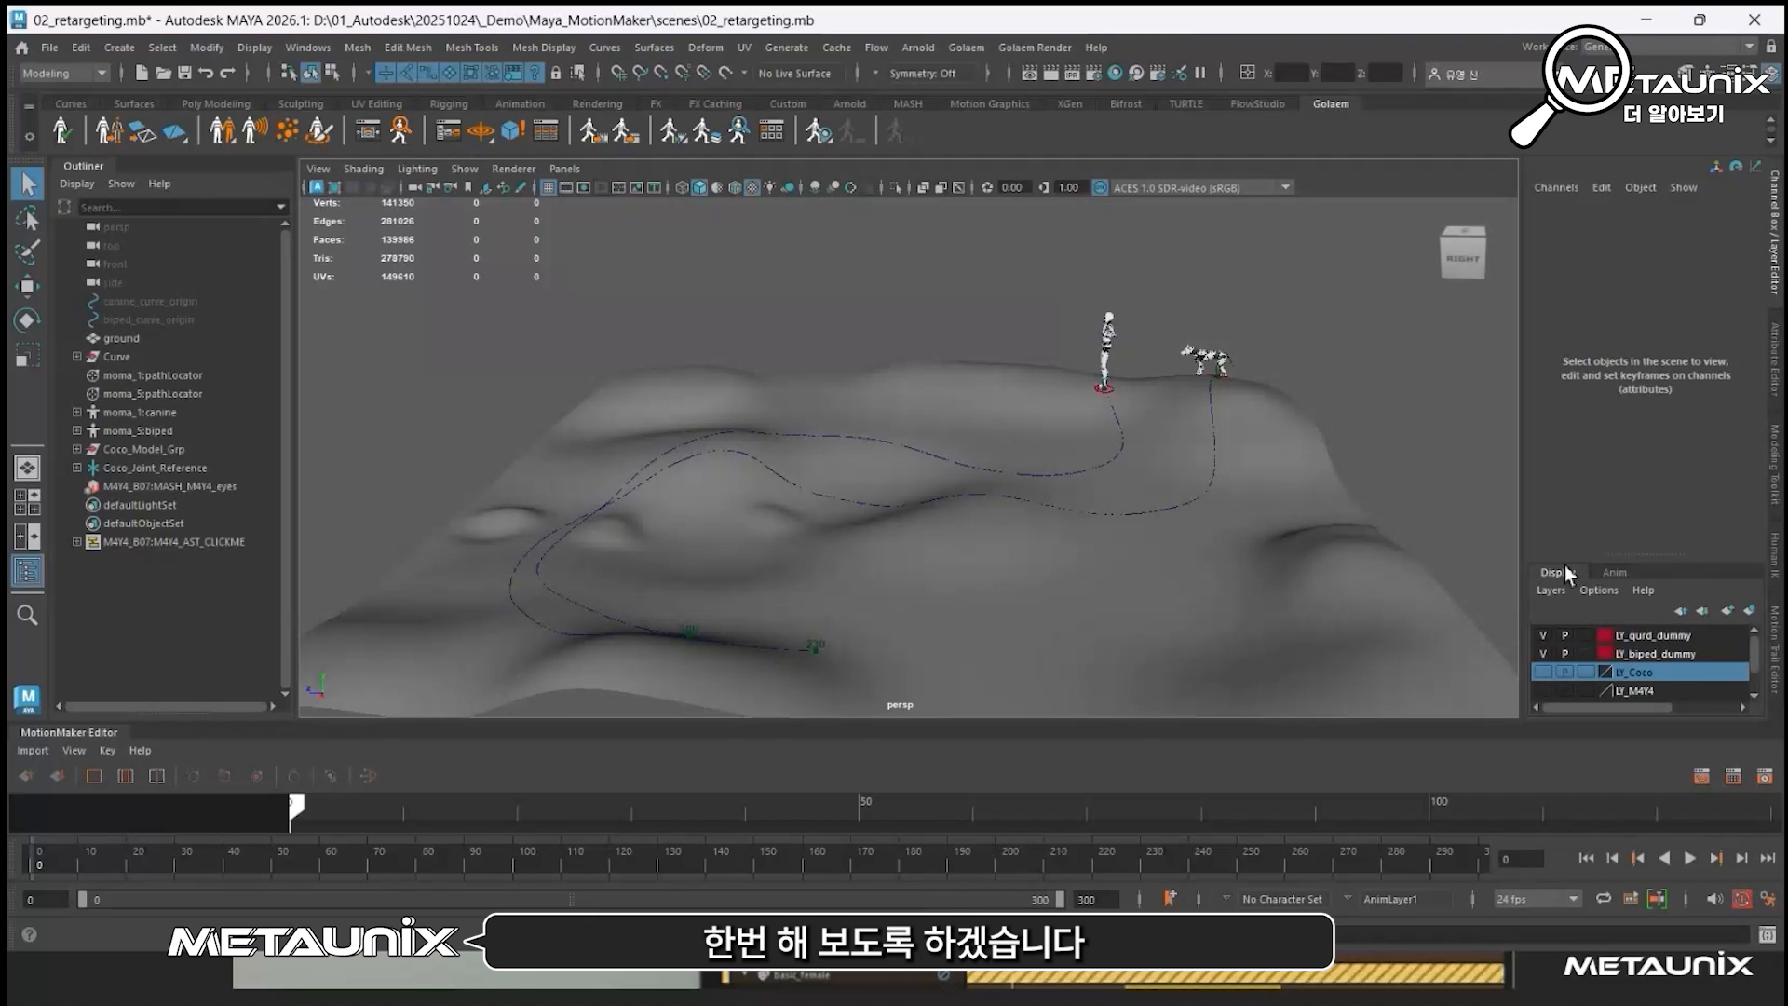
left_click_drag(1524, 559, 1425, 558)
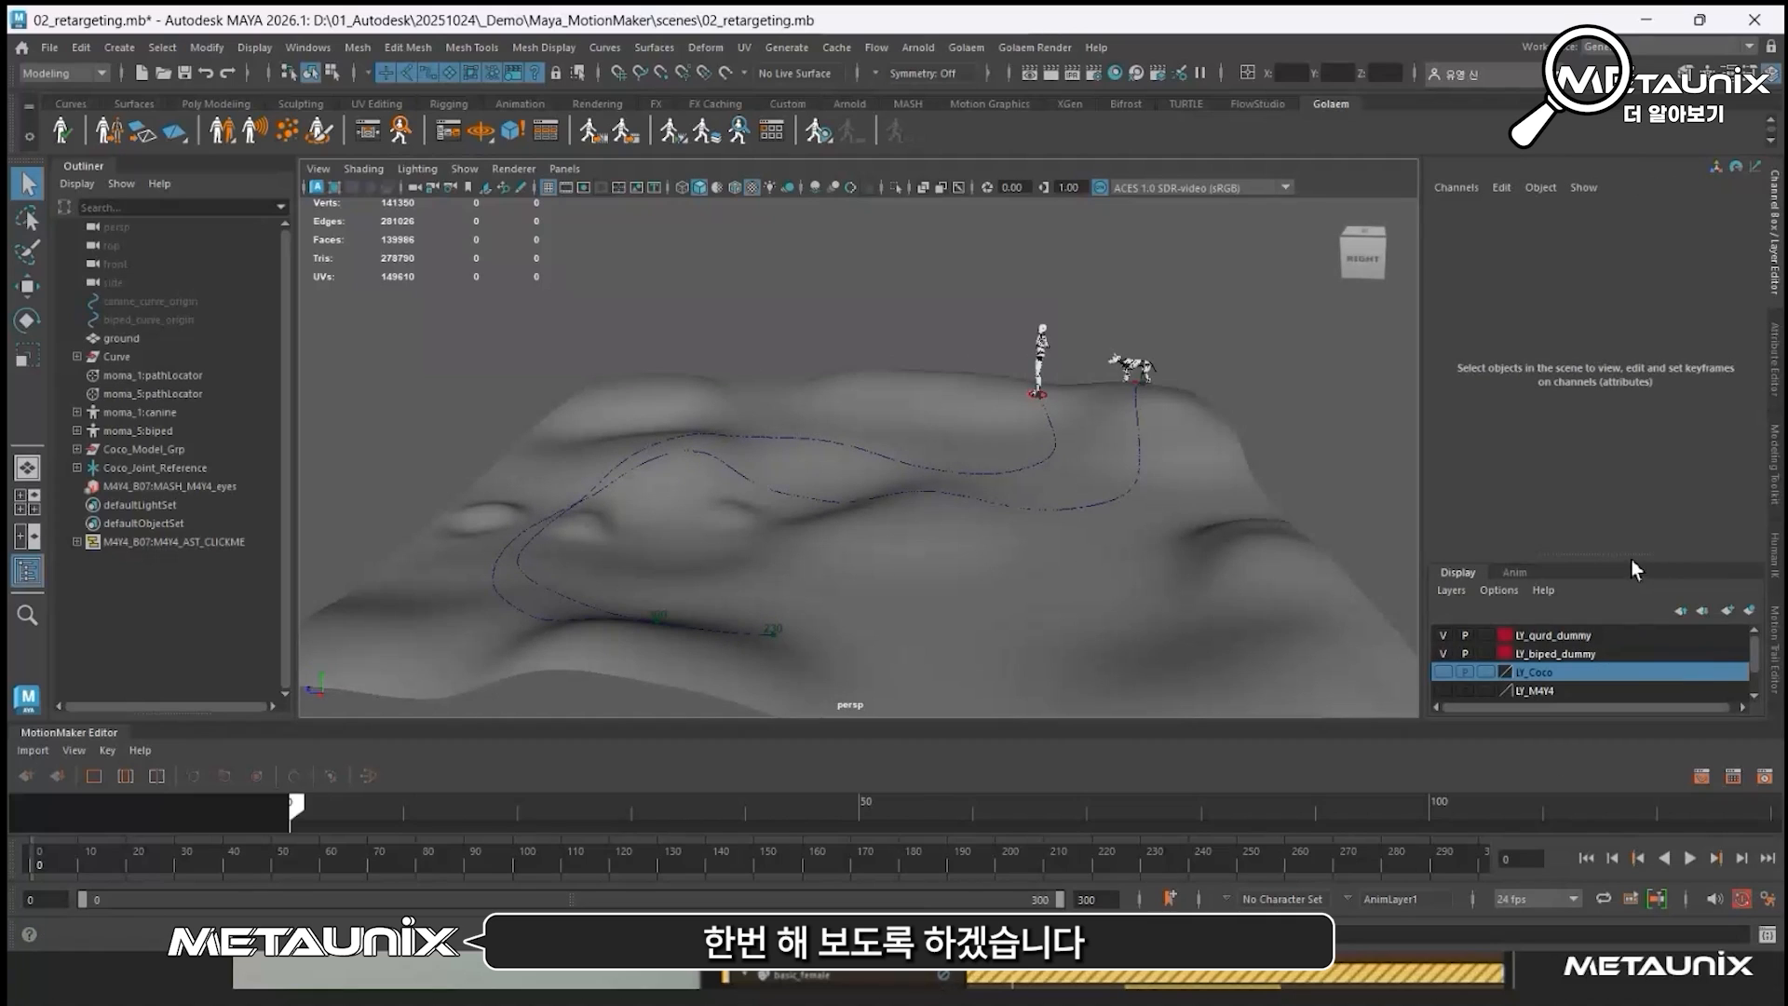
left_click_drag(1632, 559, 1631, 451)
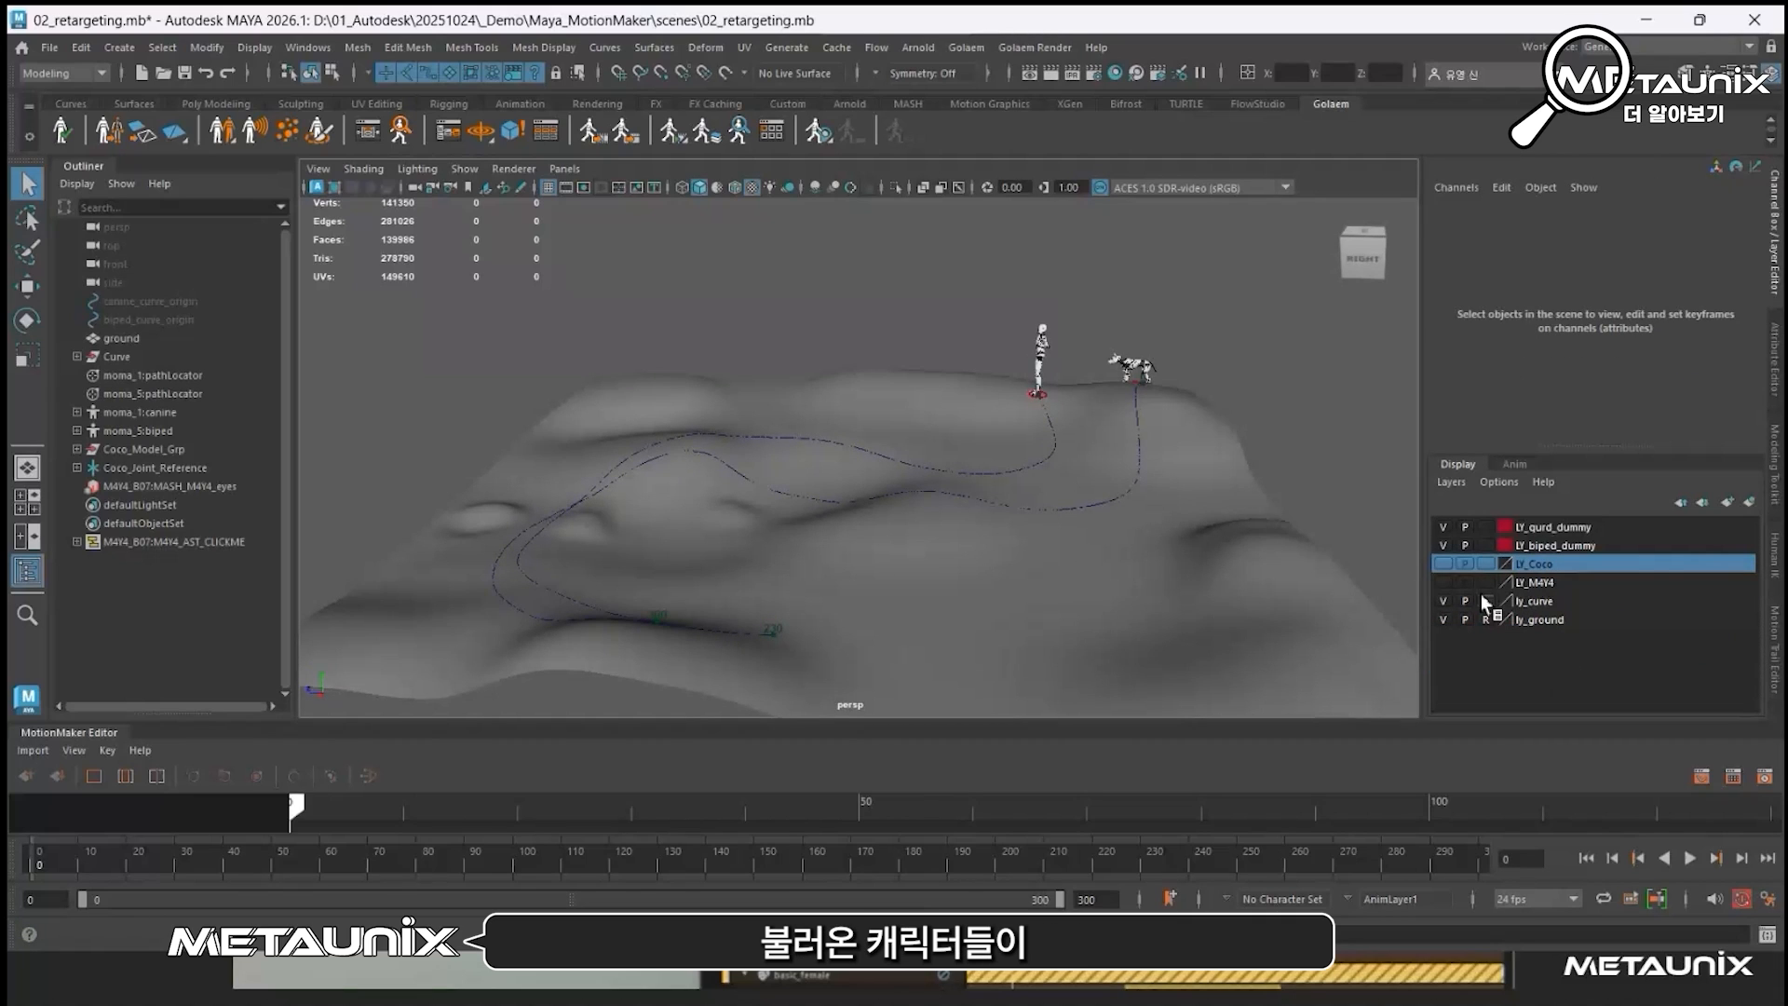
left_click_drag(1443, 564, 1445, 584)
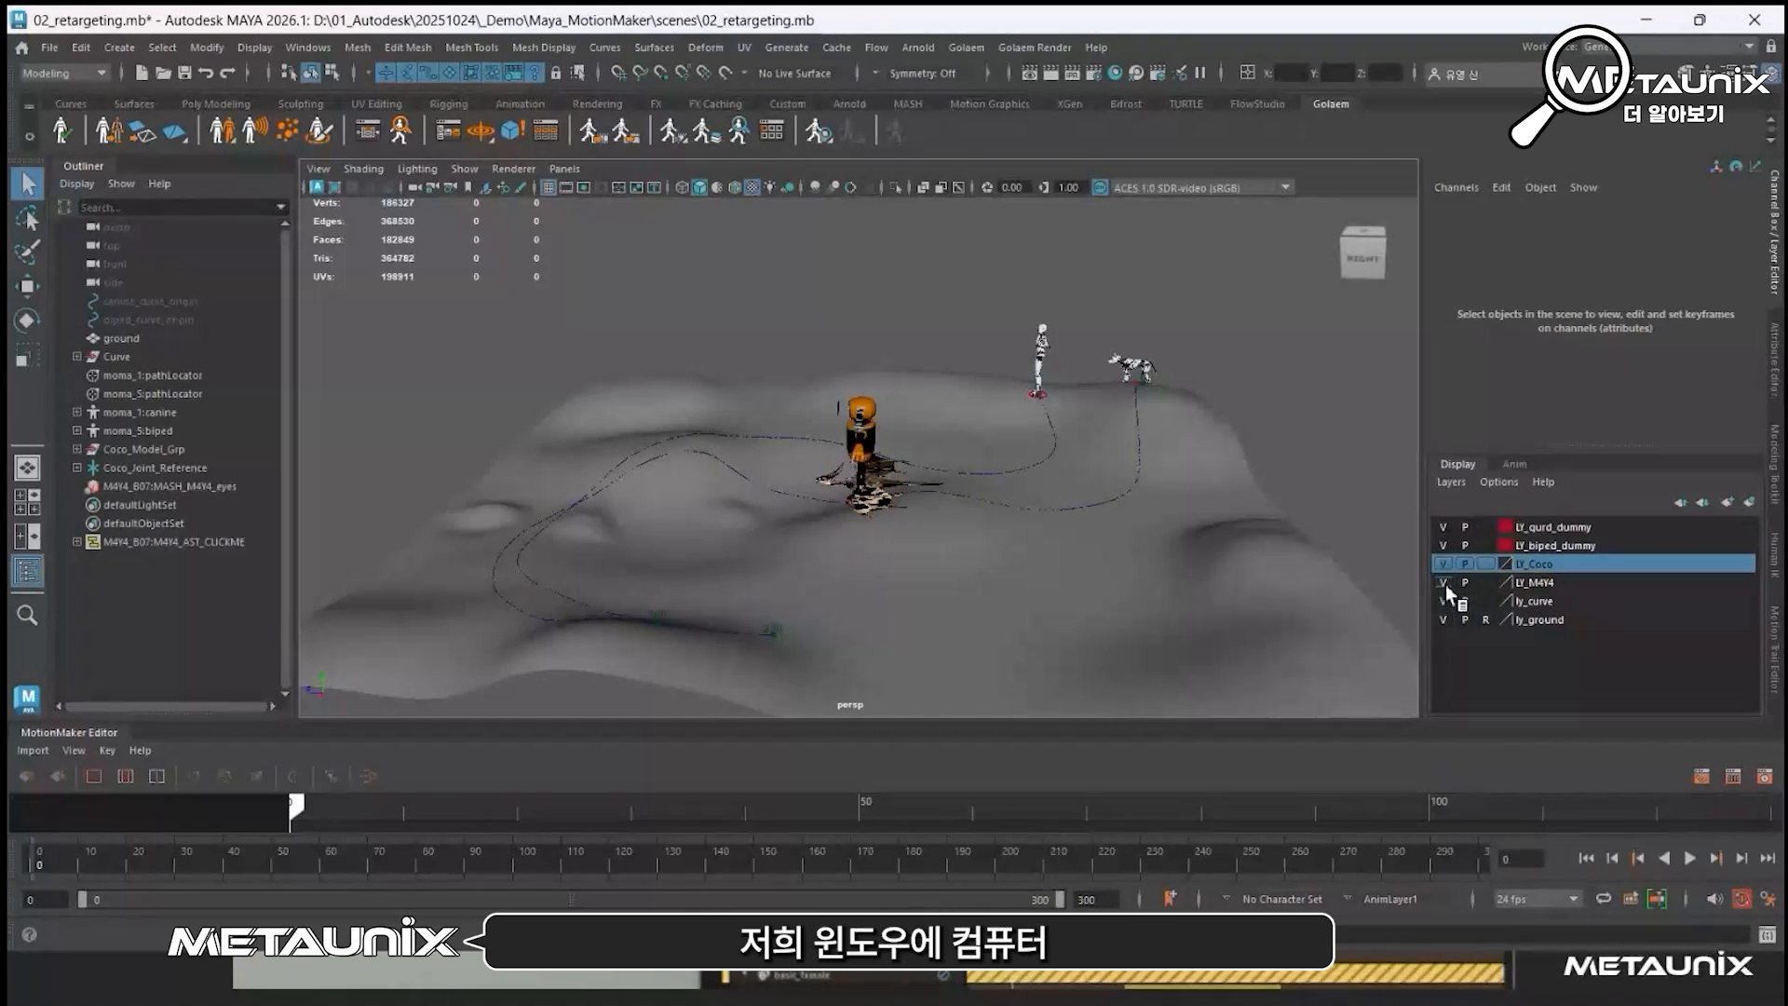
Step: Hide the LY_Coco display layer
left_click(308, 47)
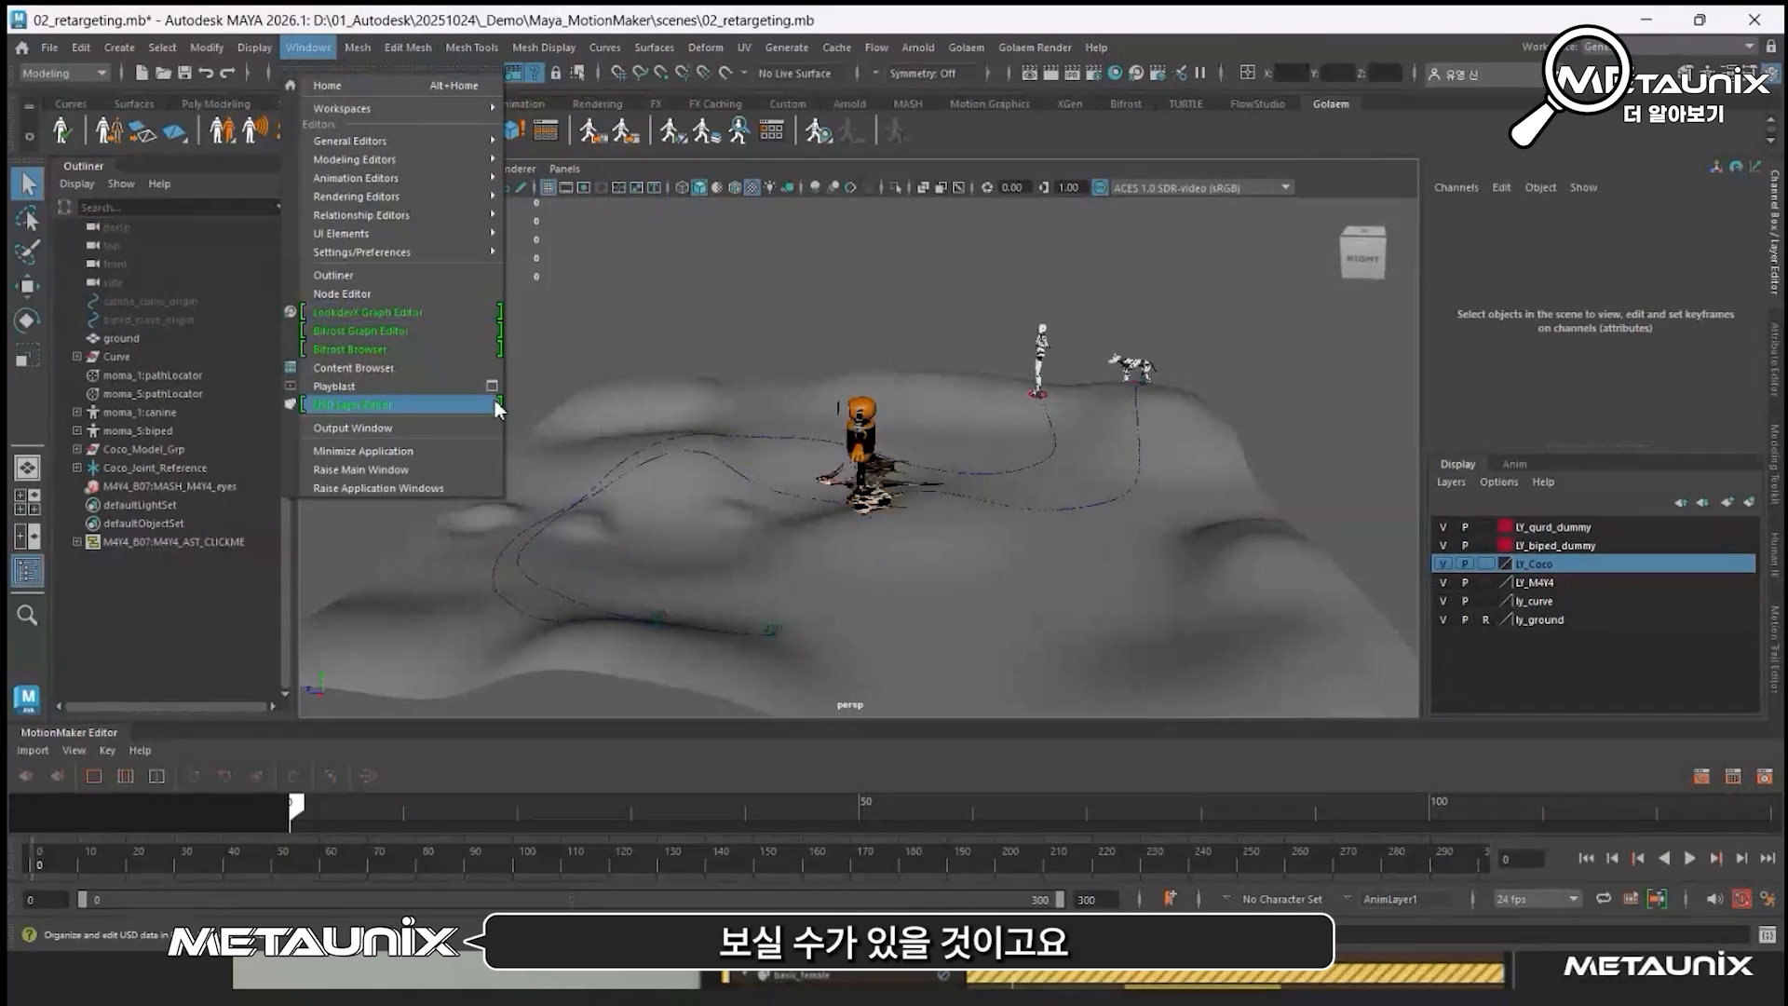
left_click(1008, 314)
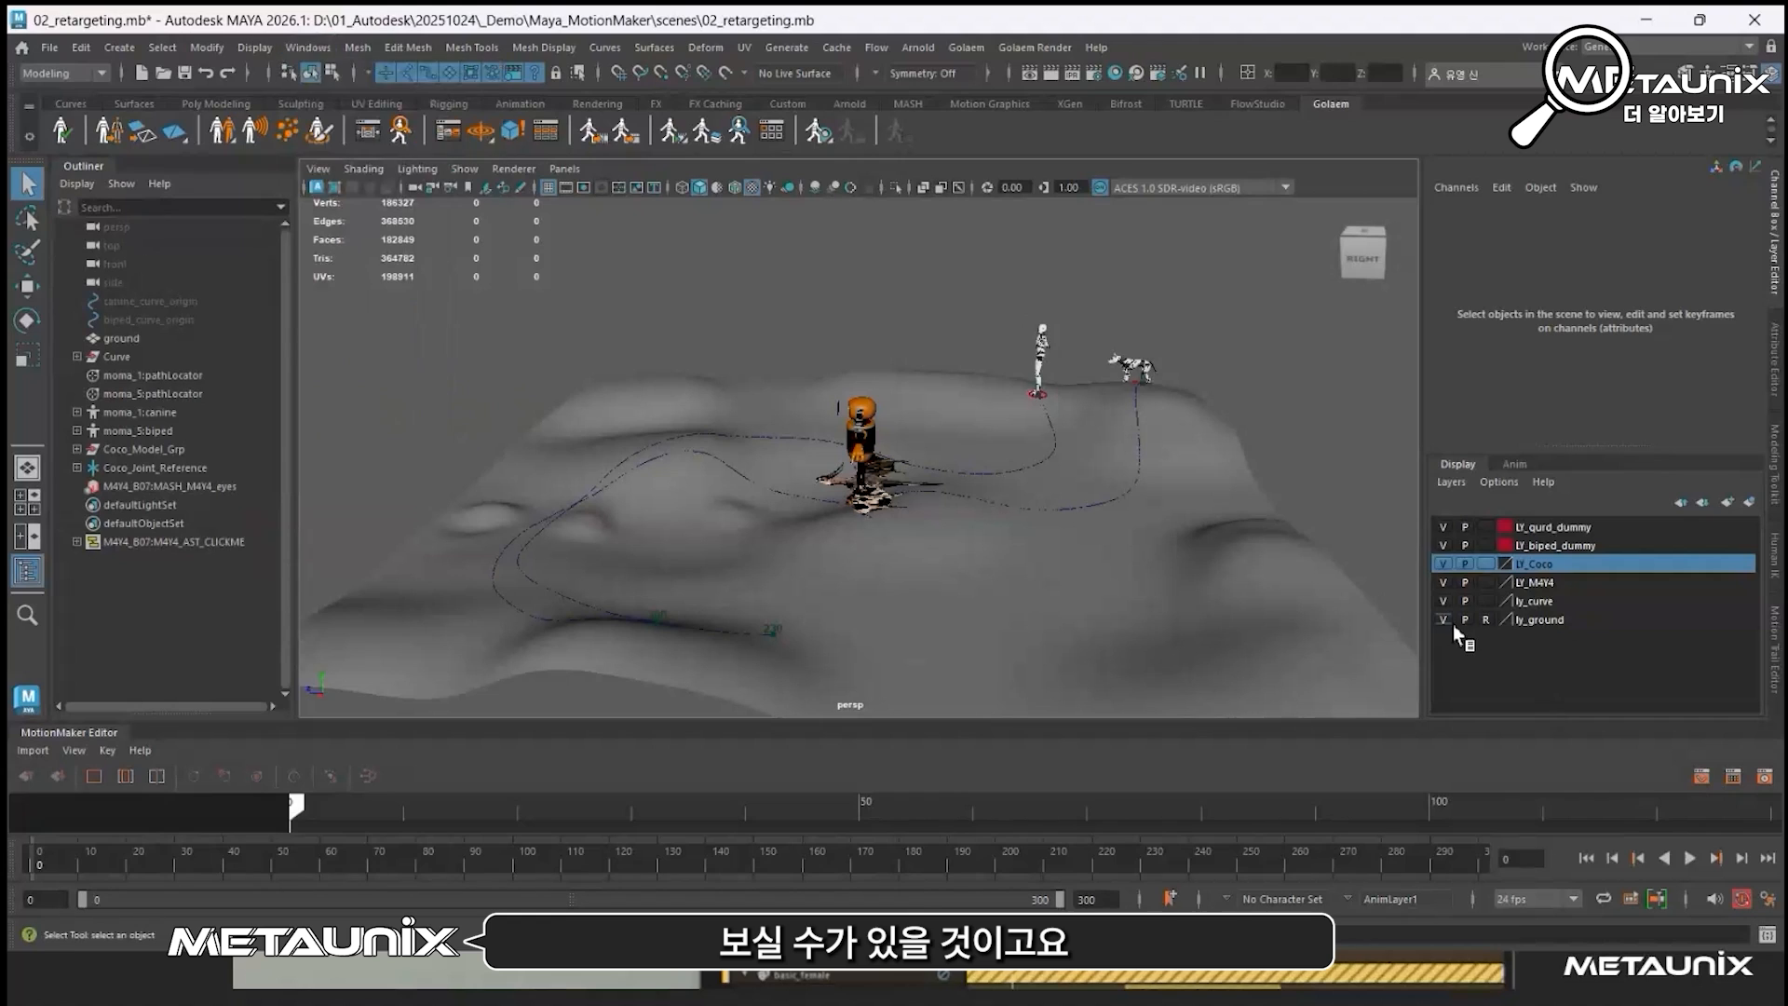
left_click(1441, 564)
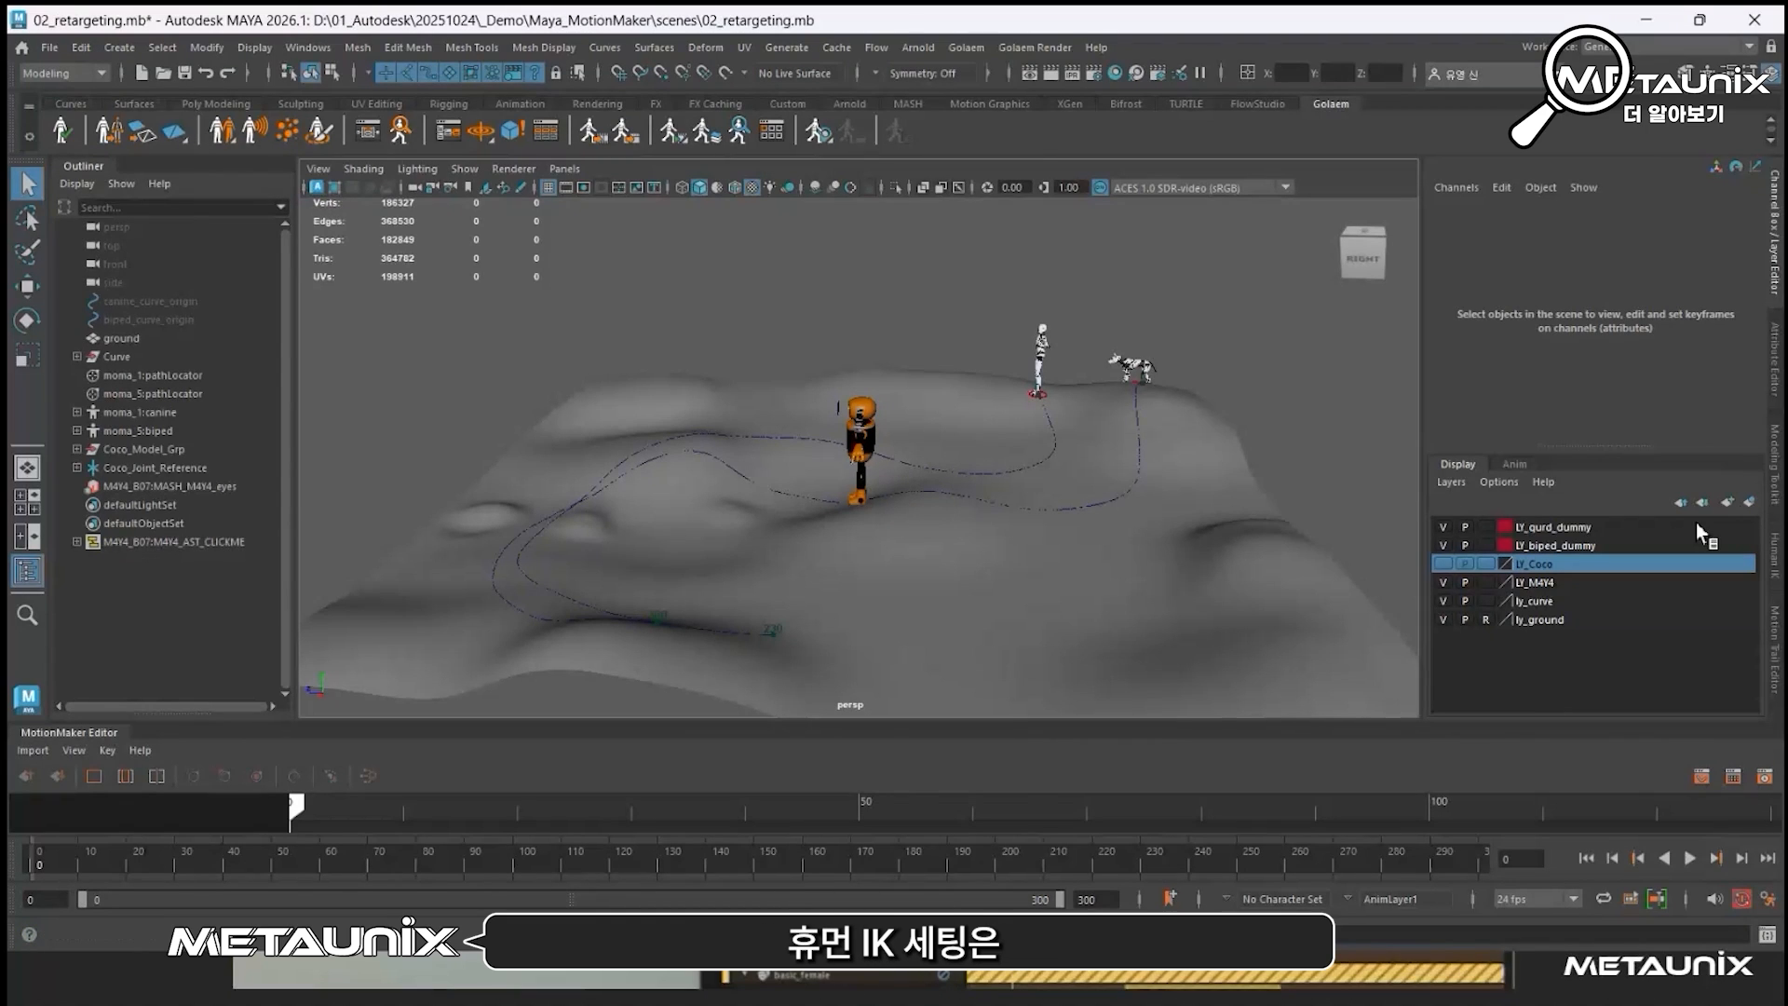
Step: In HumanIK, set the source of the M4Y4_B07:M4Y4_rig character to moma_5:standardBiped and play the retargeted animation
left_click(1776, 556)
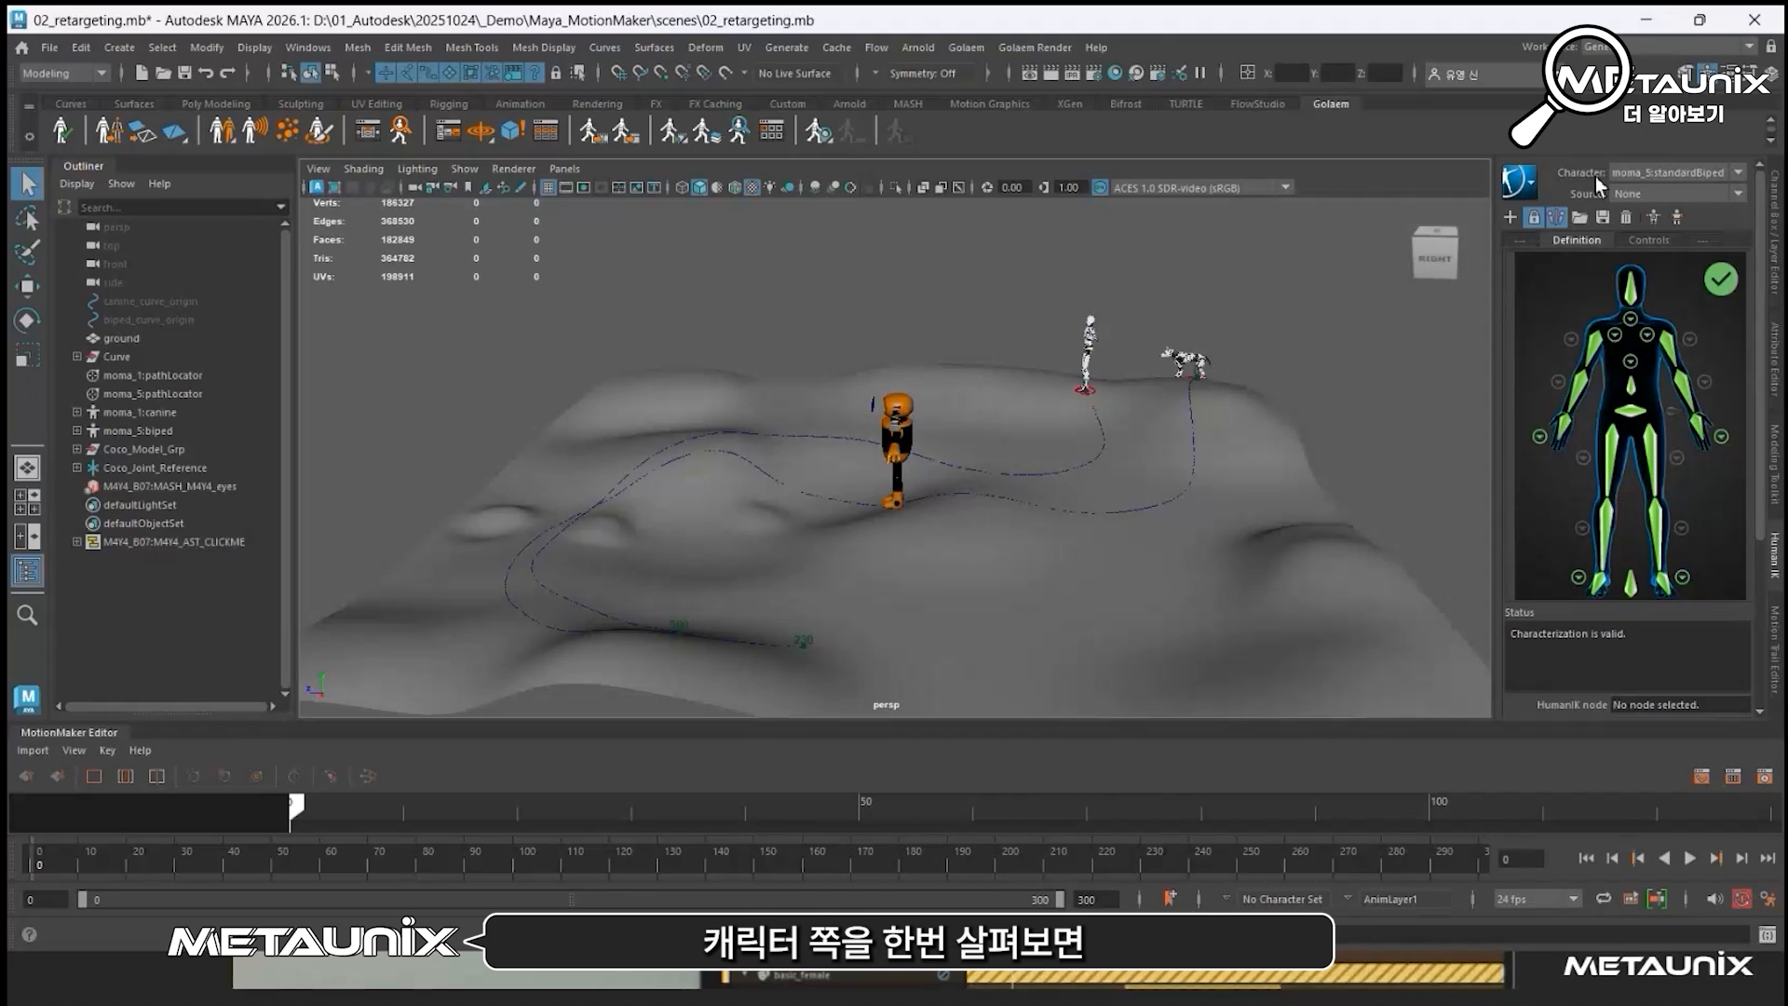
left_click(1675, 170)
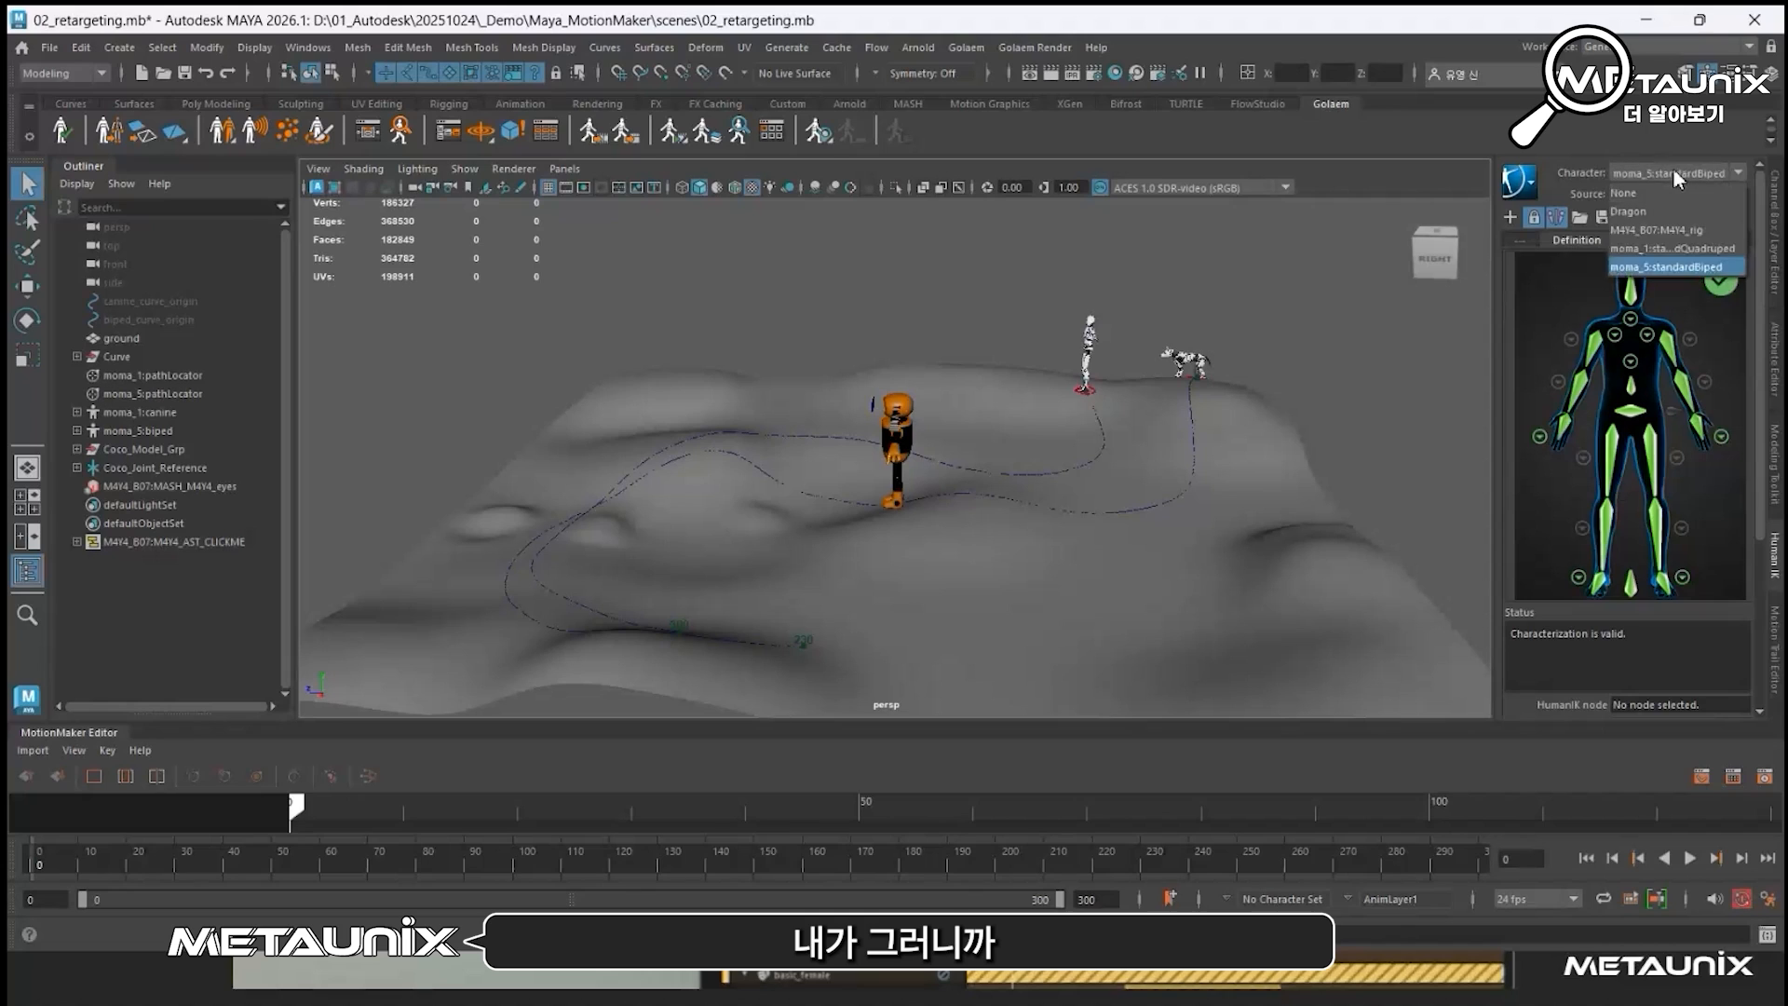
left_click(1663, 229)
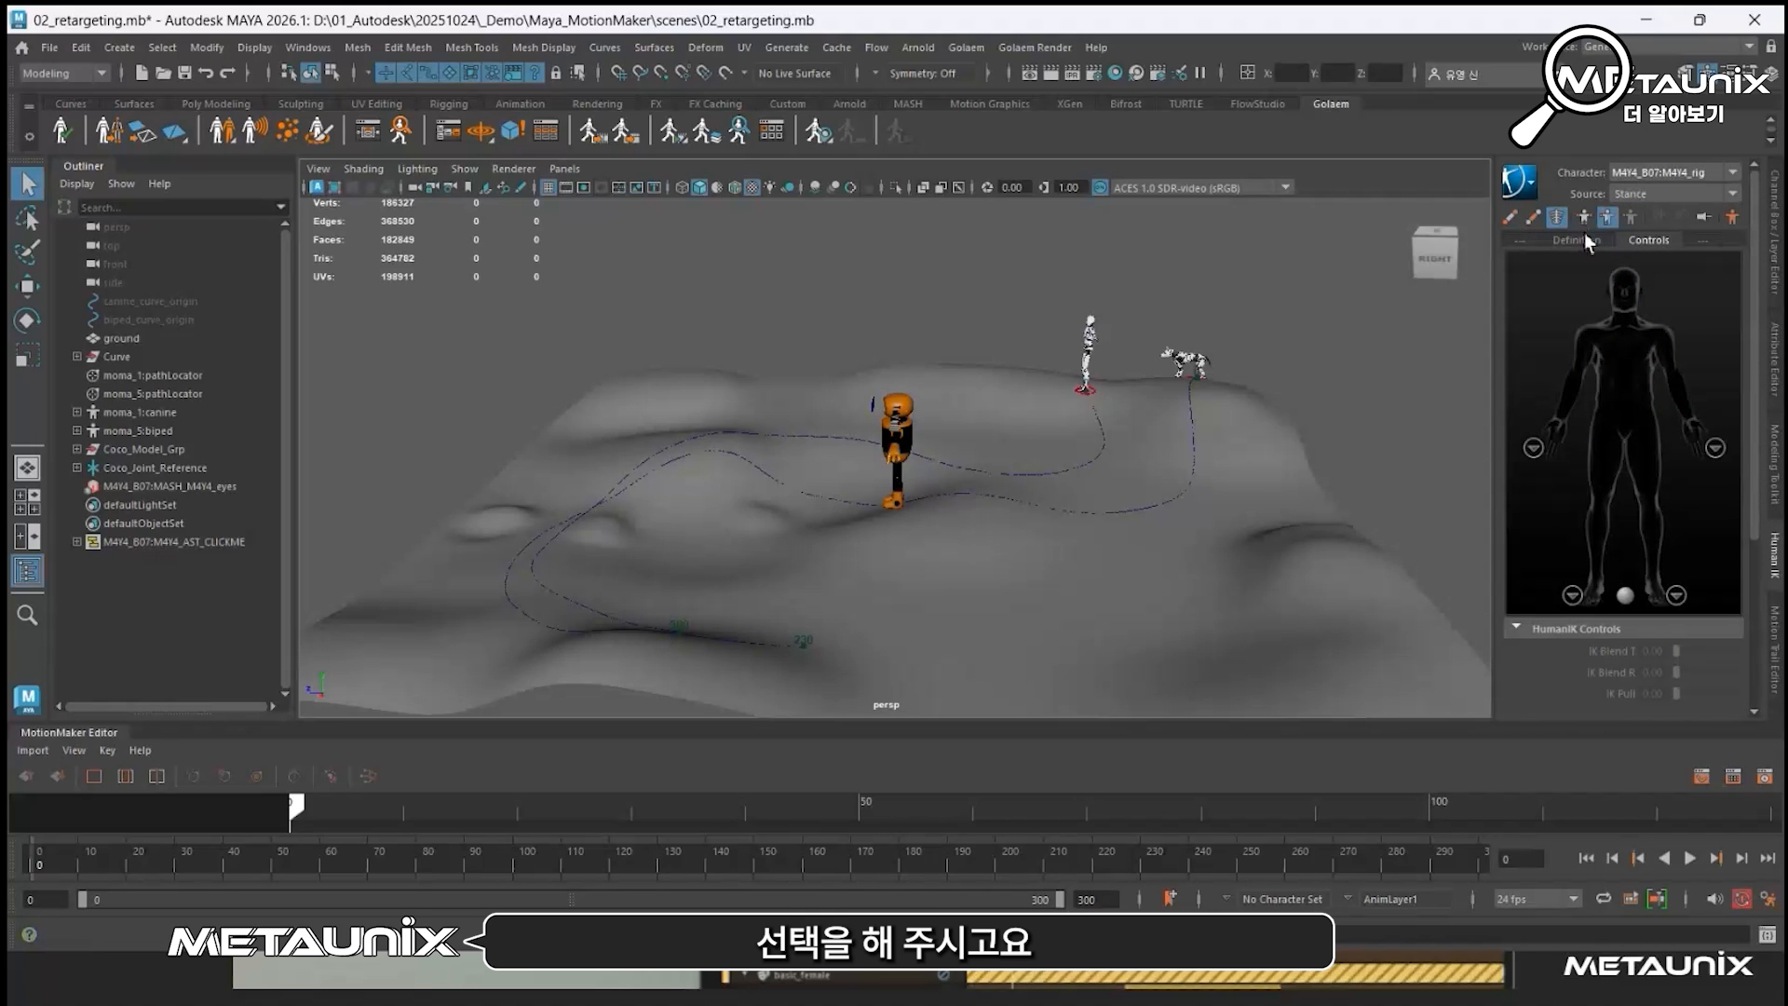
left_click(1663, 194)
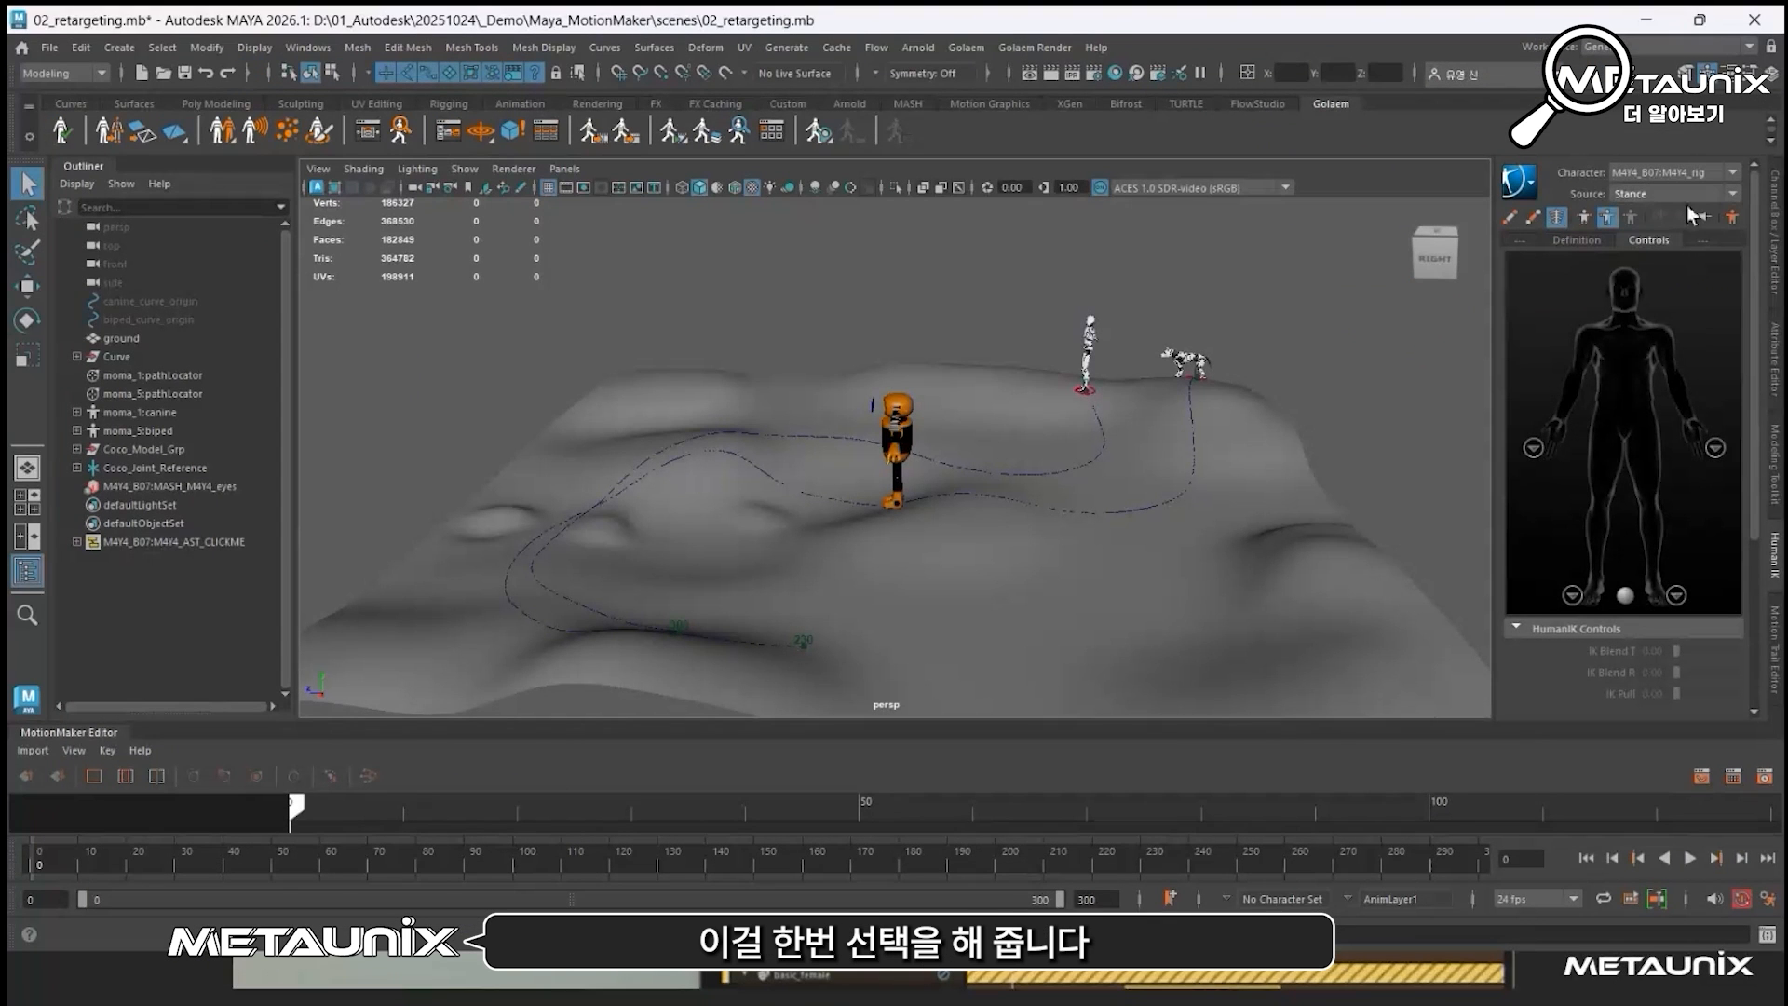
left_click(1686, 198)
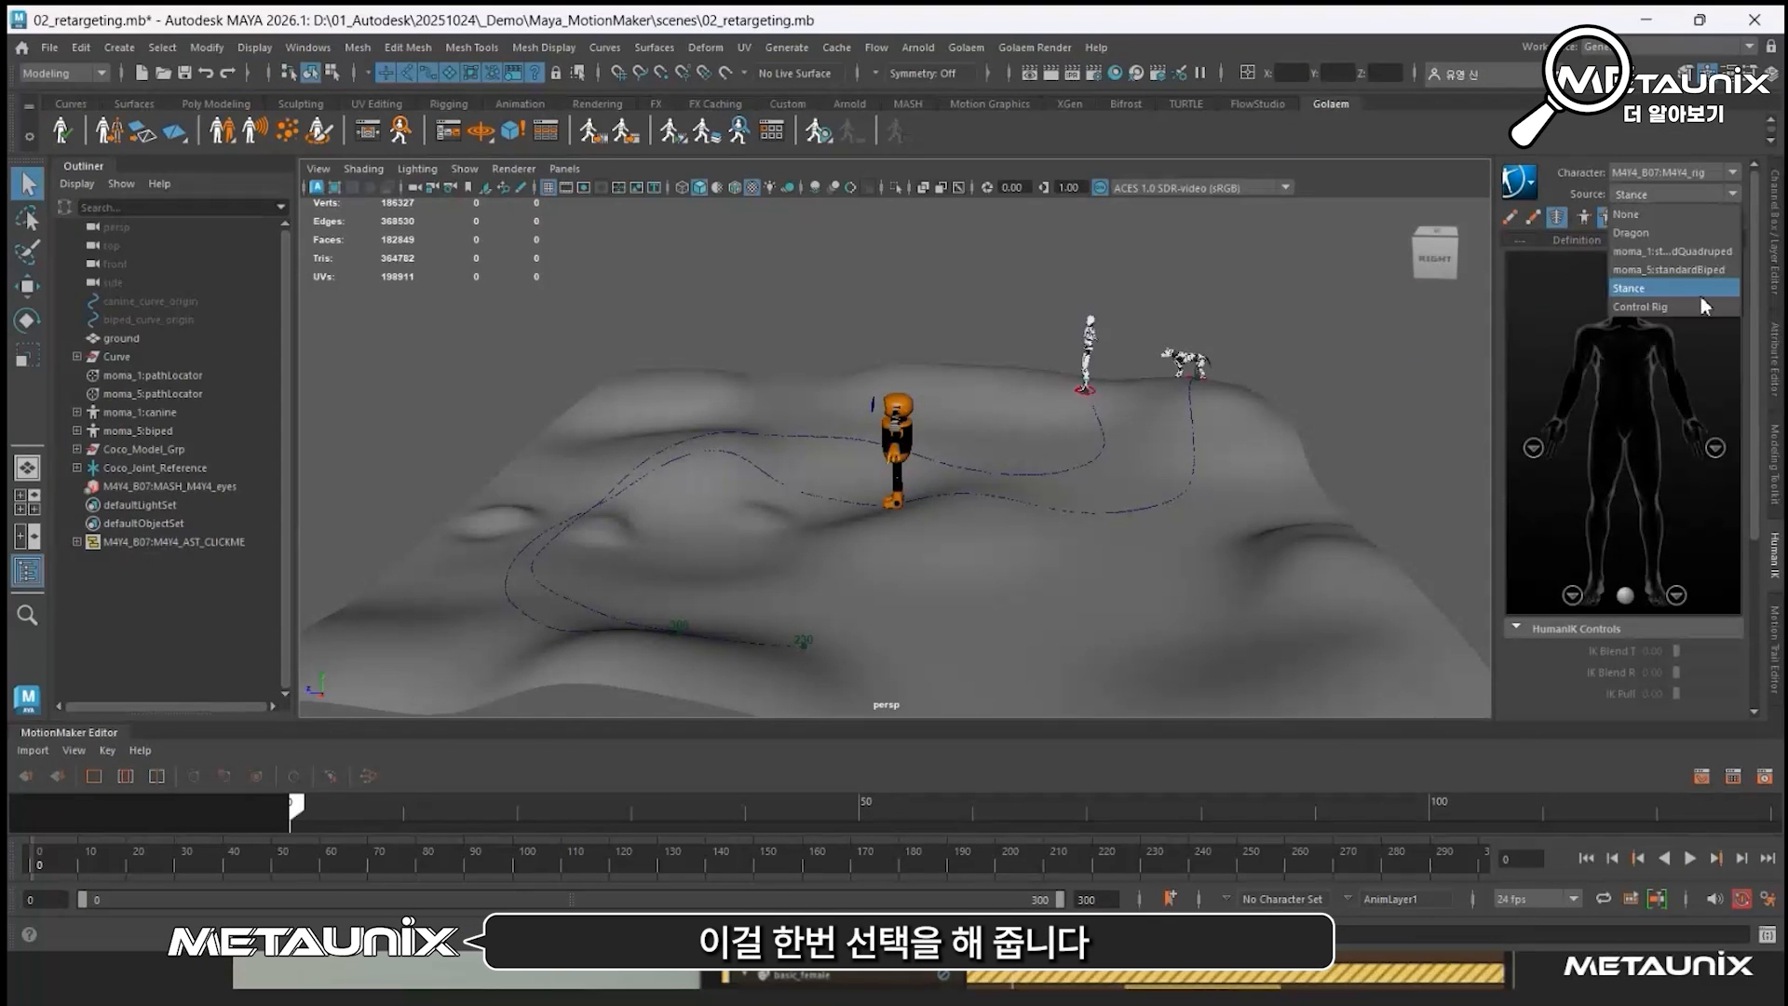
left_click(1700, 270)
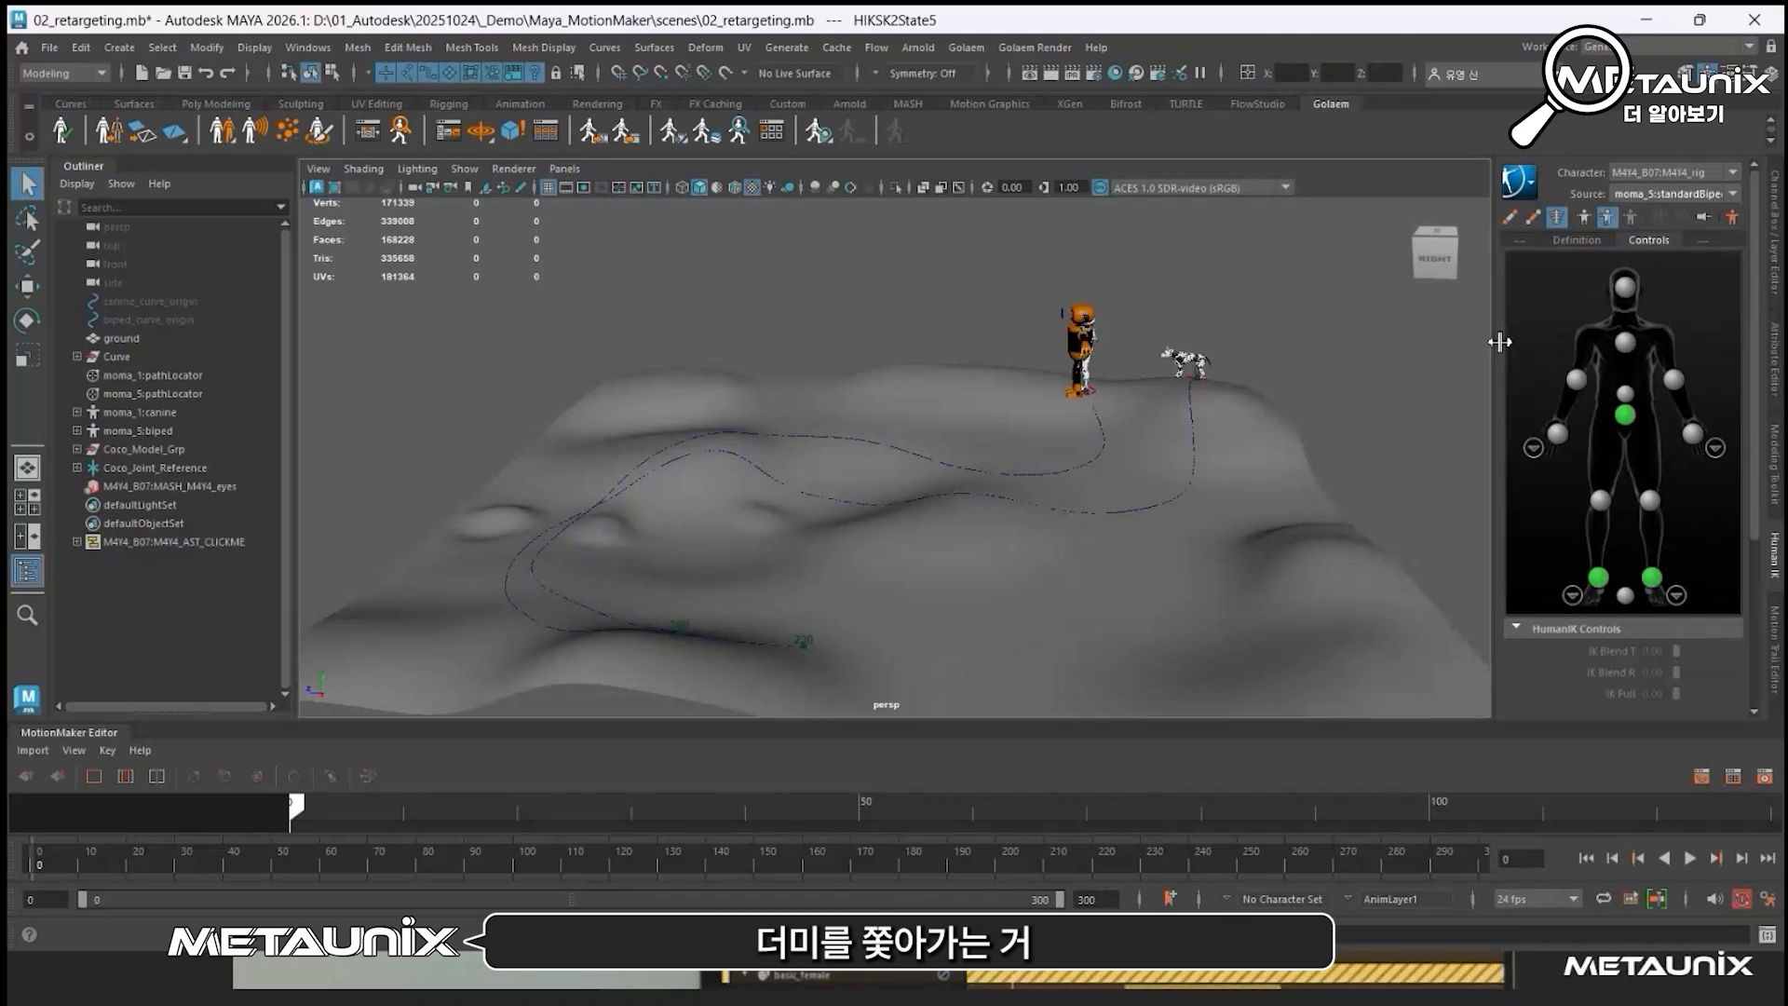
left_click(1688, 857)
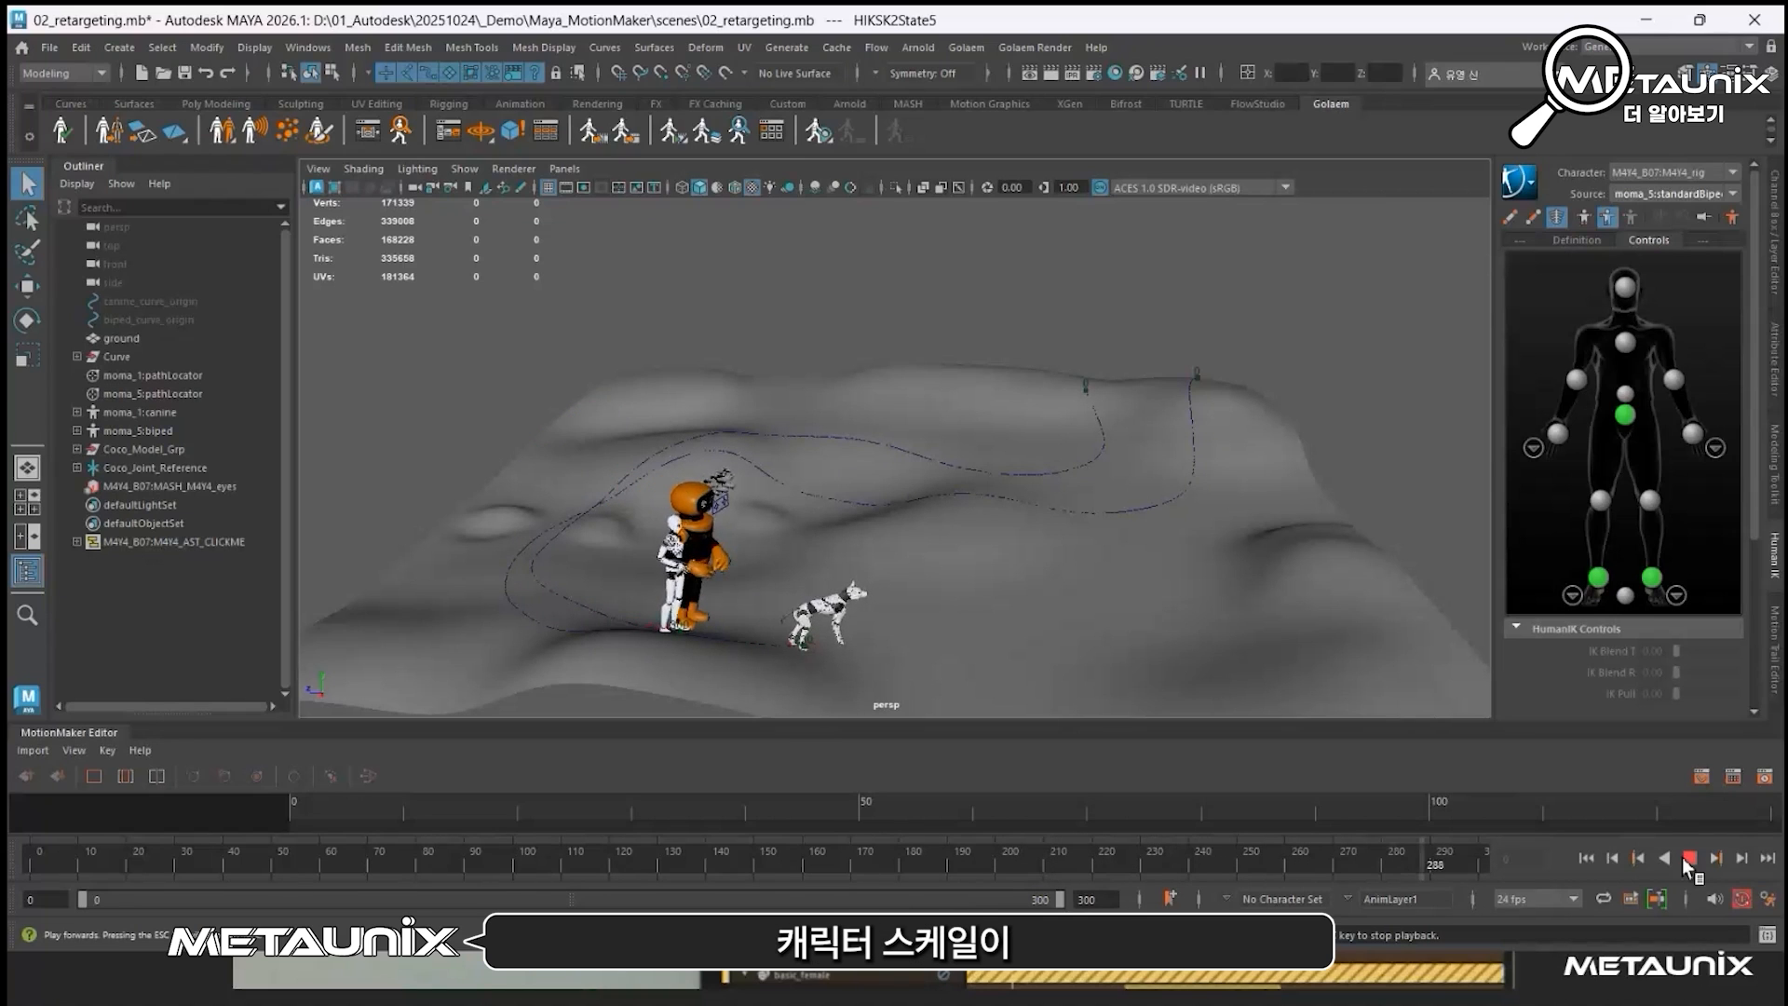
Step: Stop the playback, select moma_5:biped and show its Character Scale attribute
left_click(1693, 858)
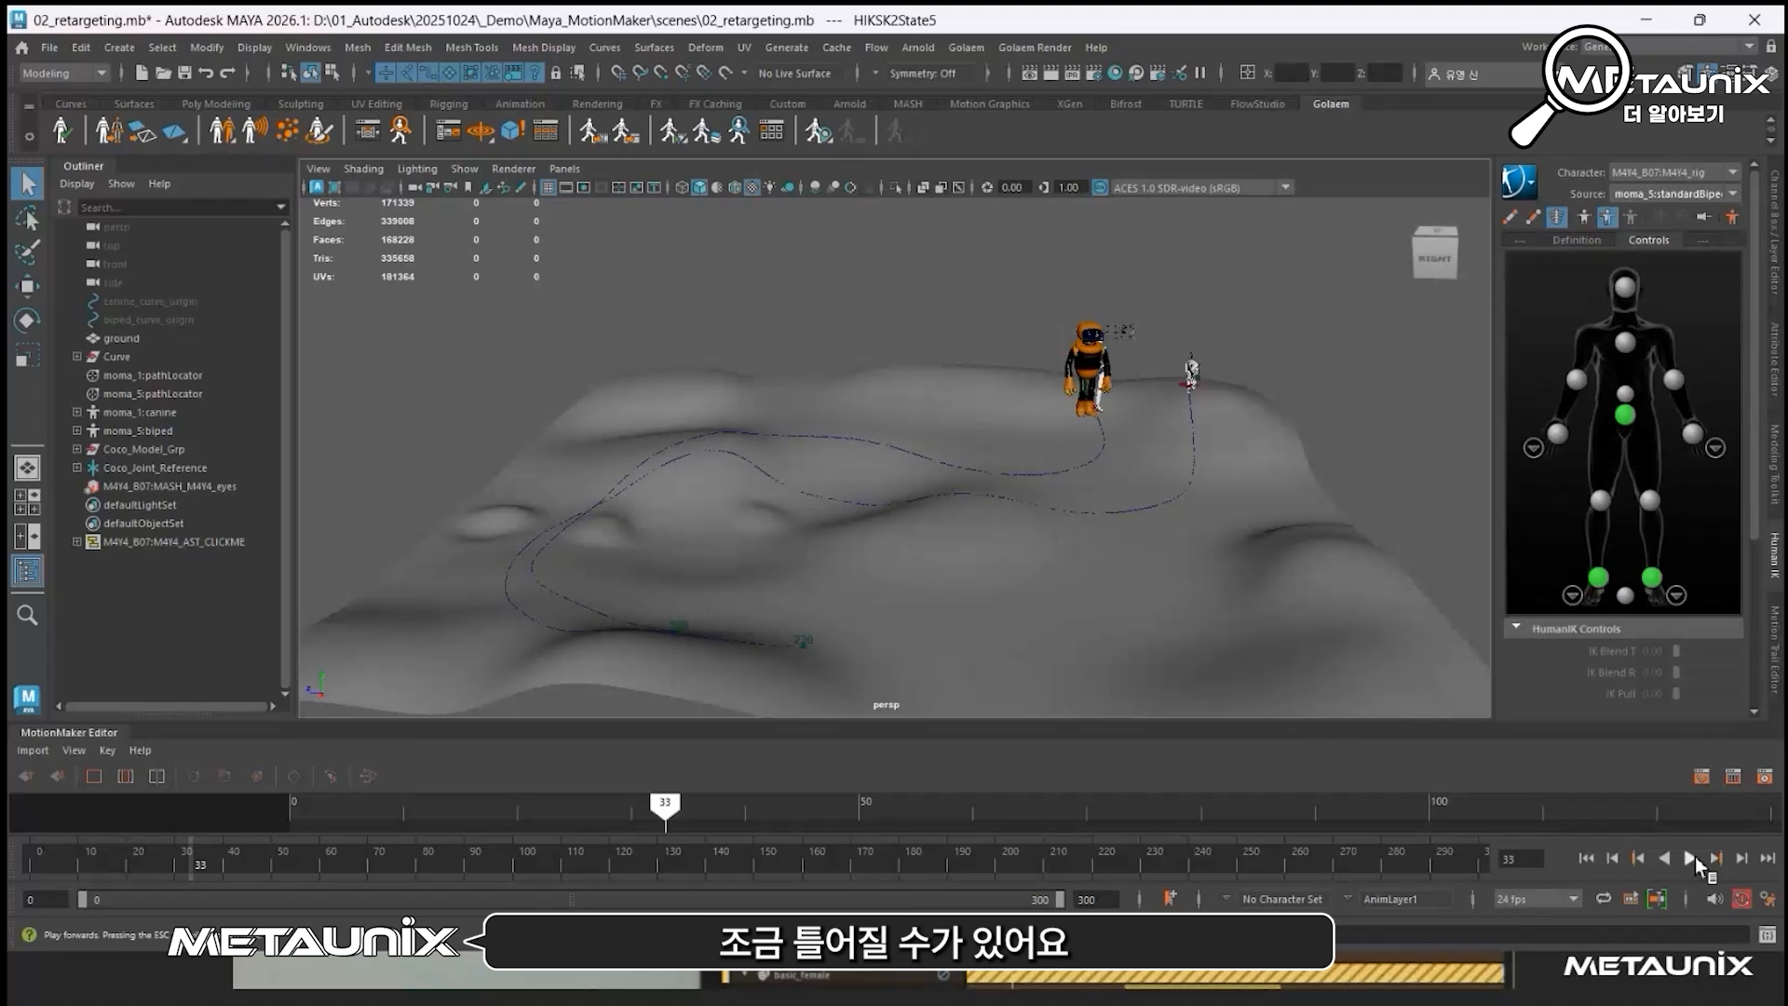
left_click(168, 431)
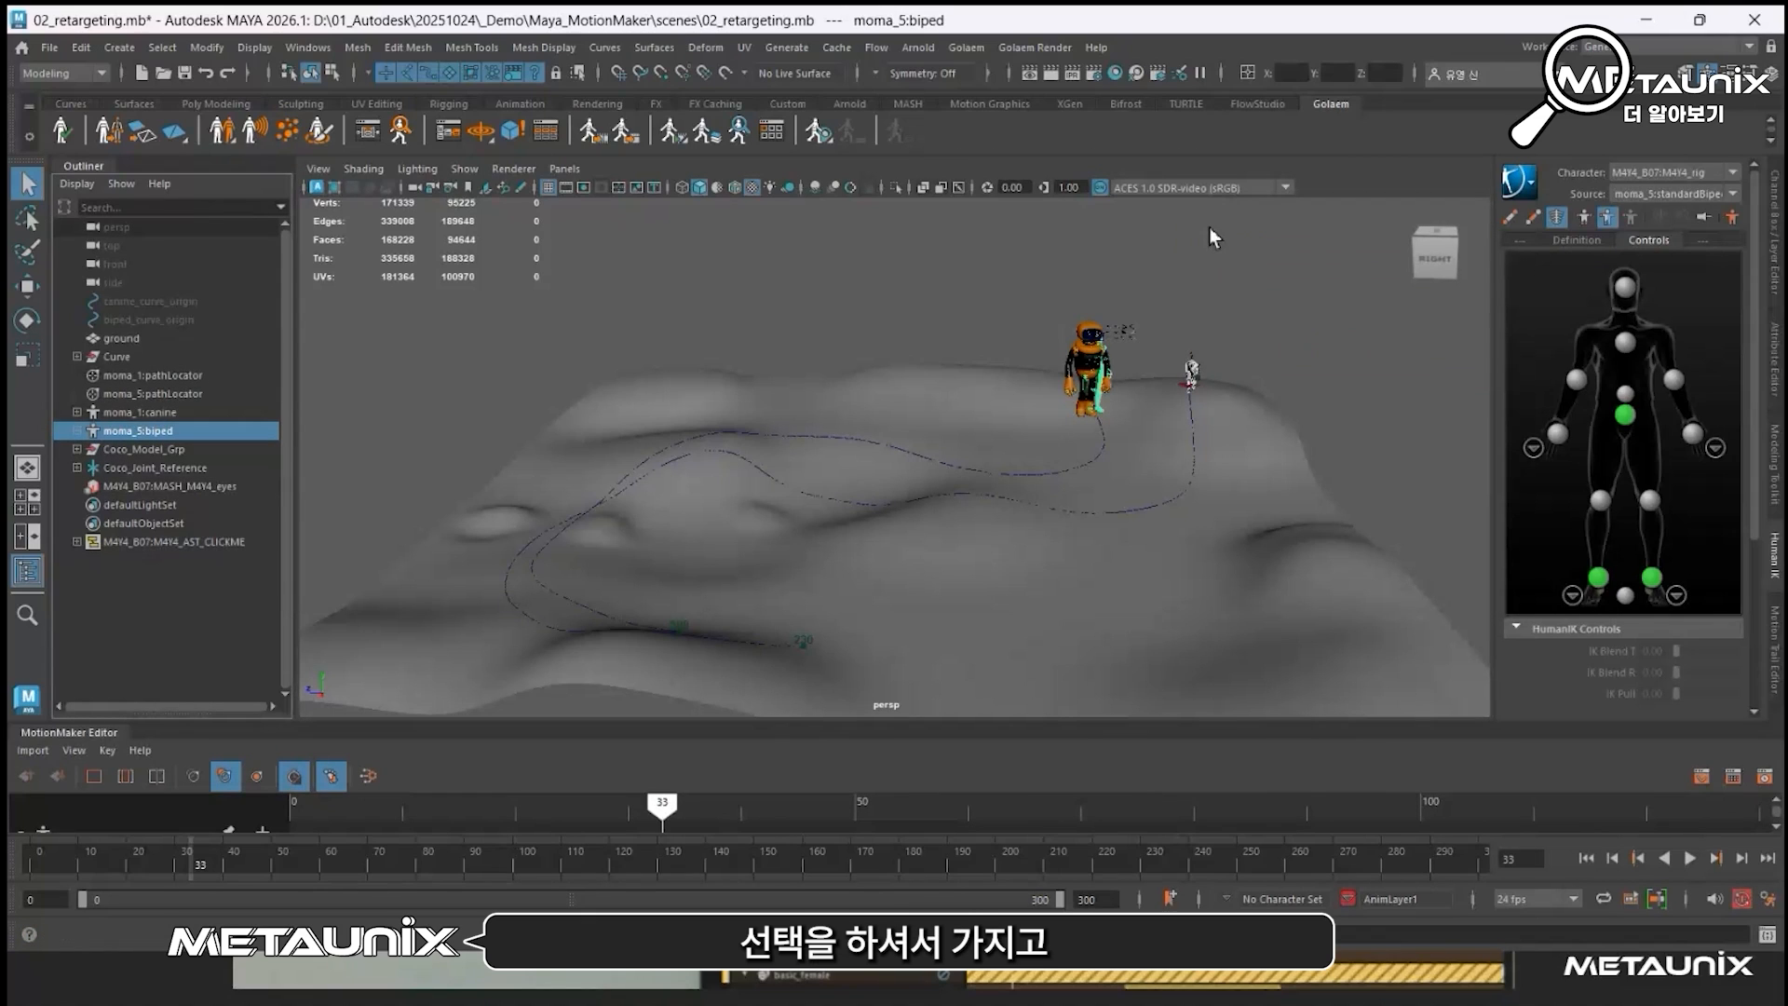
left_click(1772, 340)
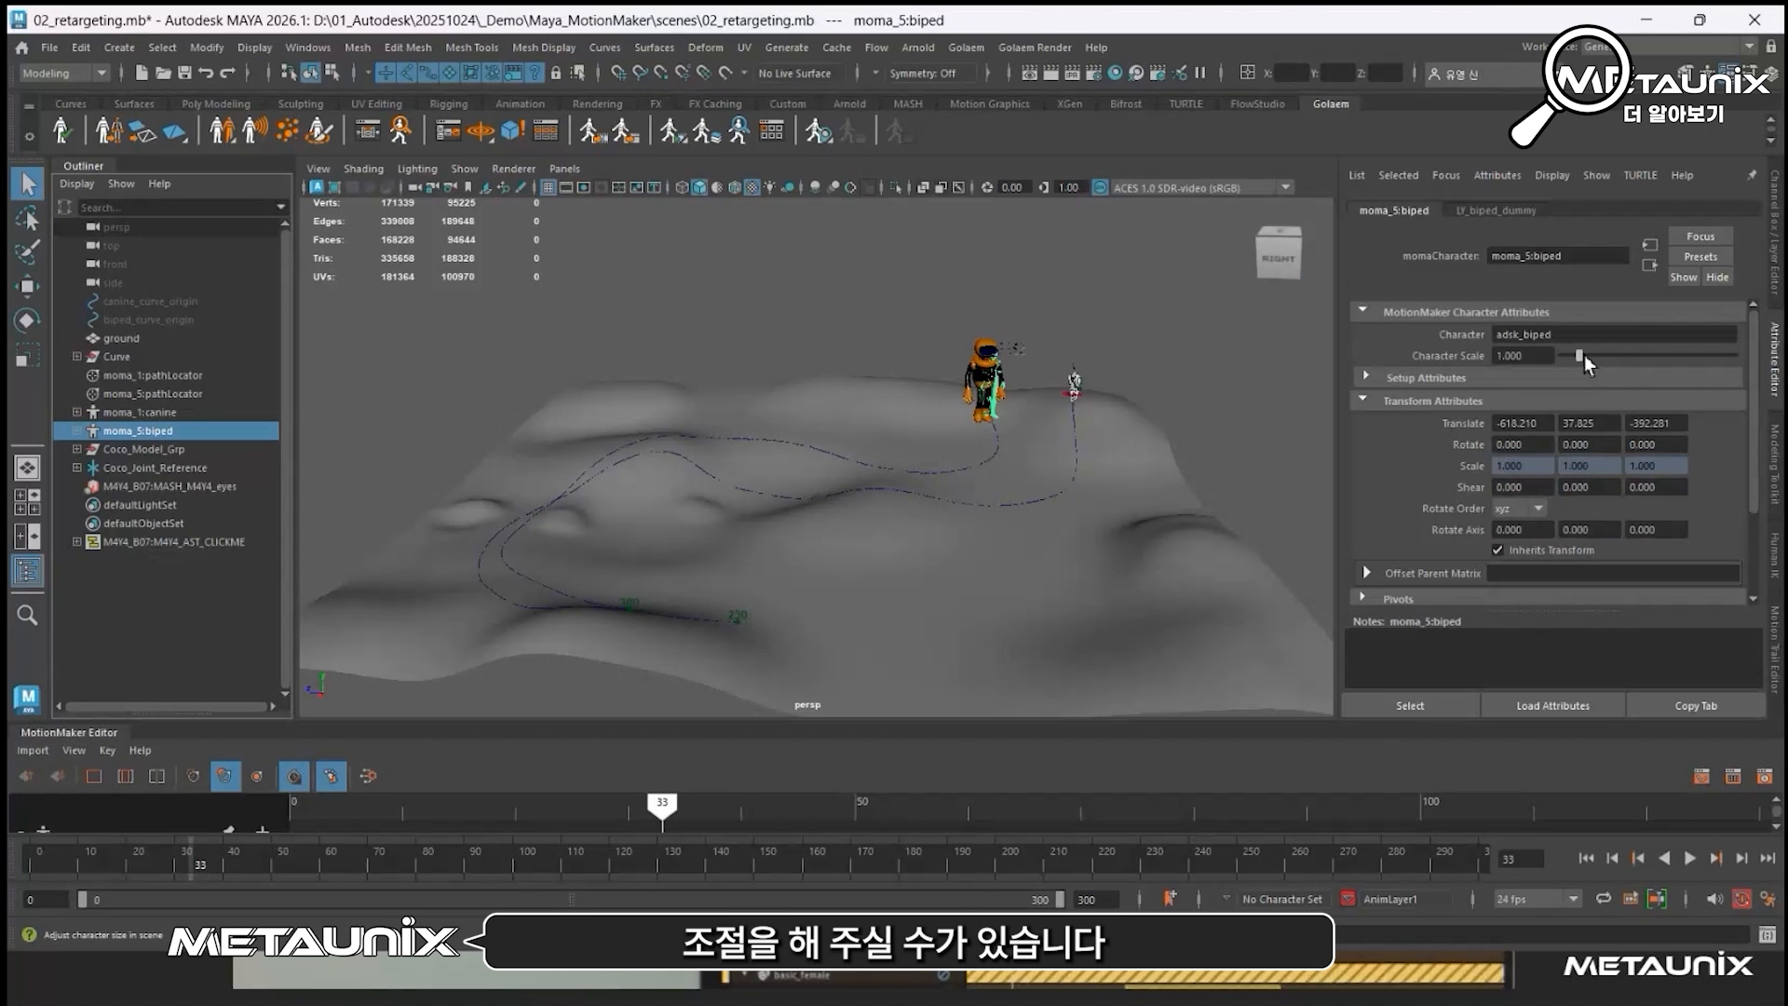
left_click(1775, 256)
Step: Play the retargeted M4Y4 animation from the first frame, then stop it partway along the path
left_click(1586, 858)
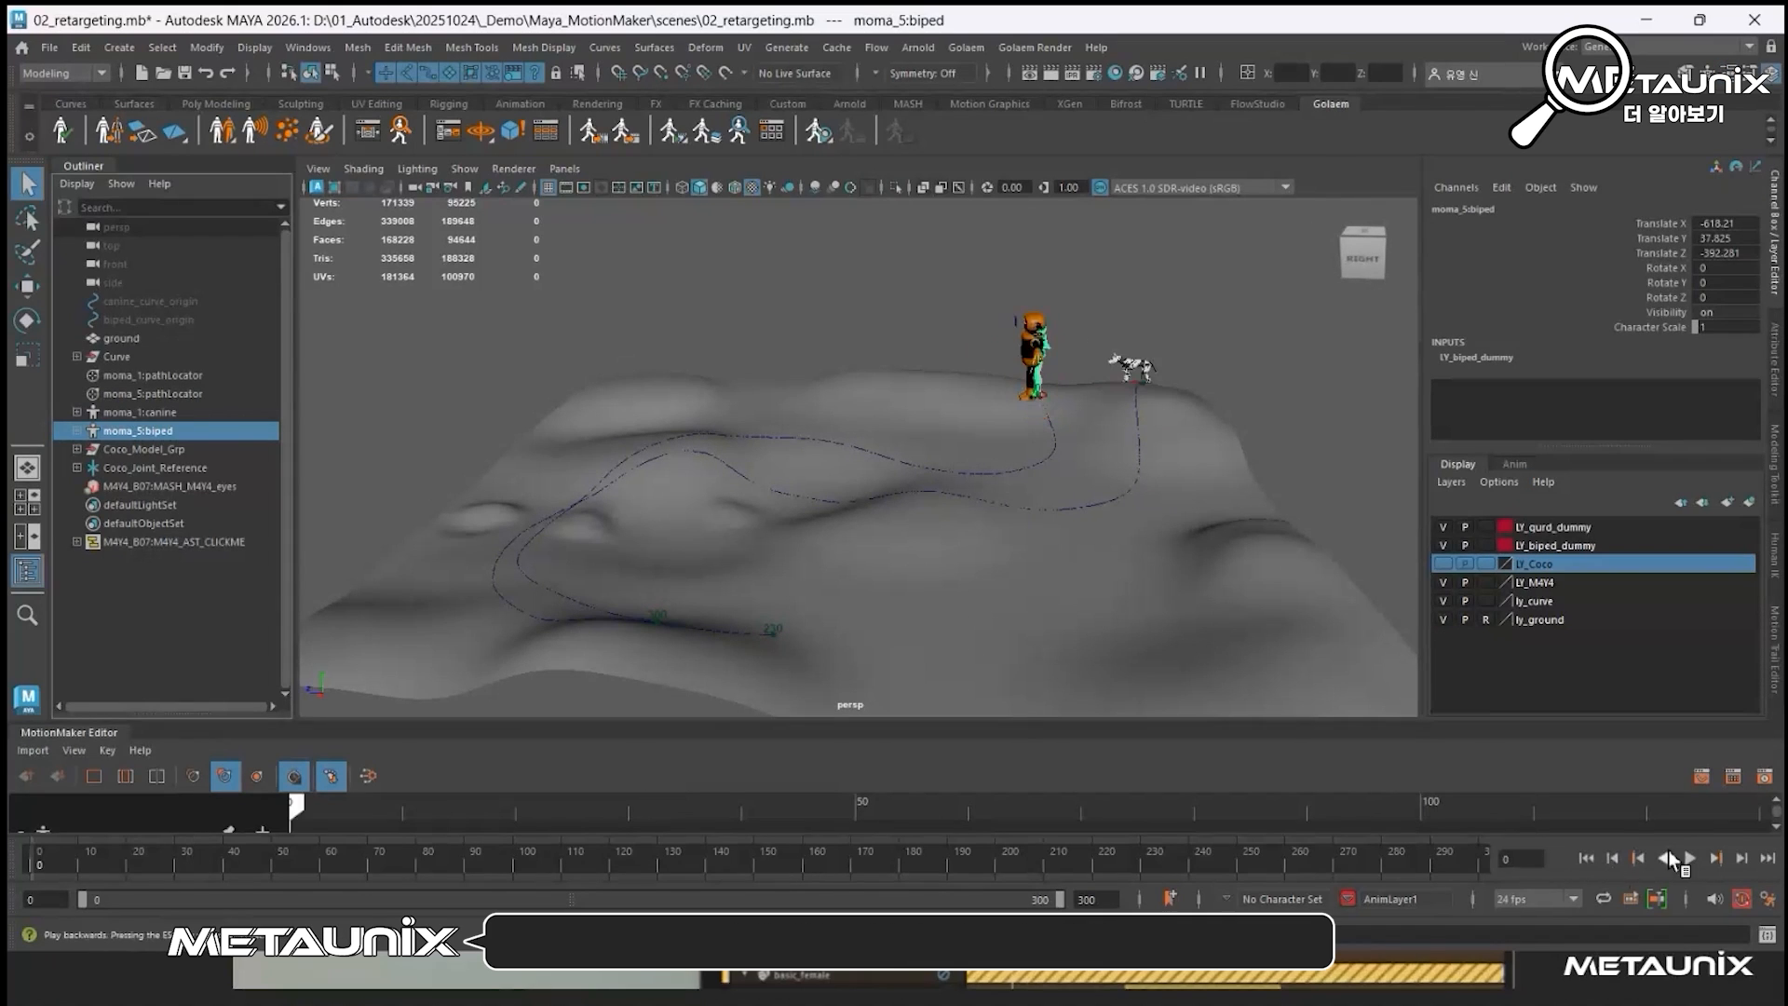
left_click(1690, 859)
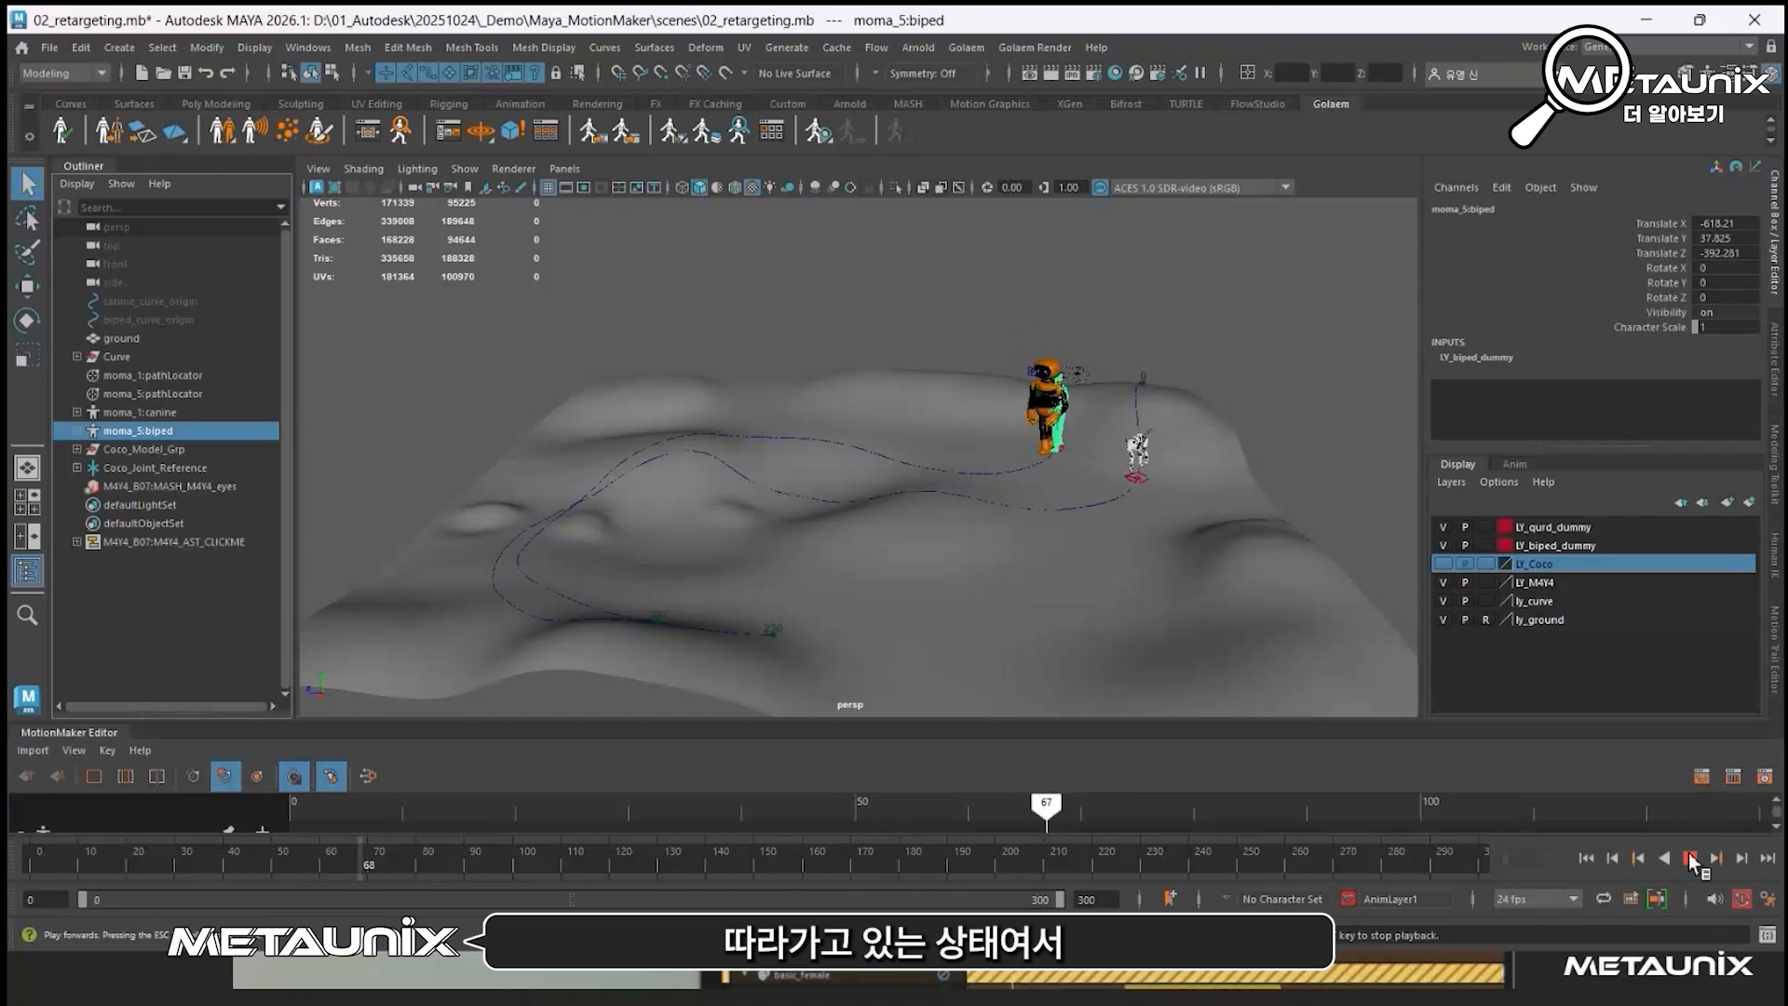
left_click(1690, 857)
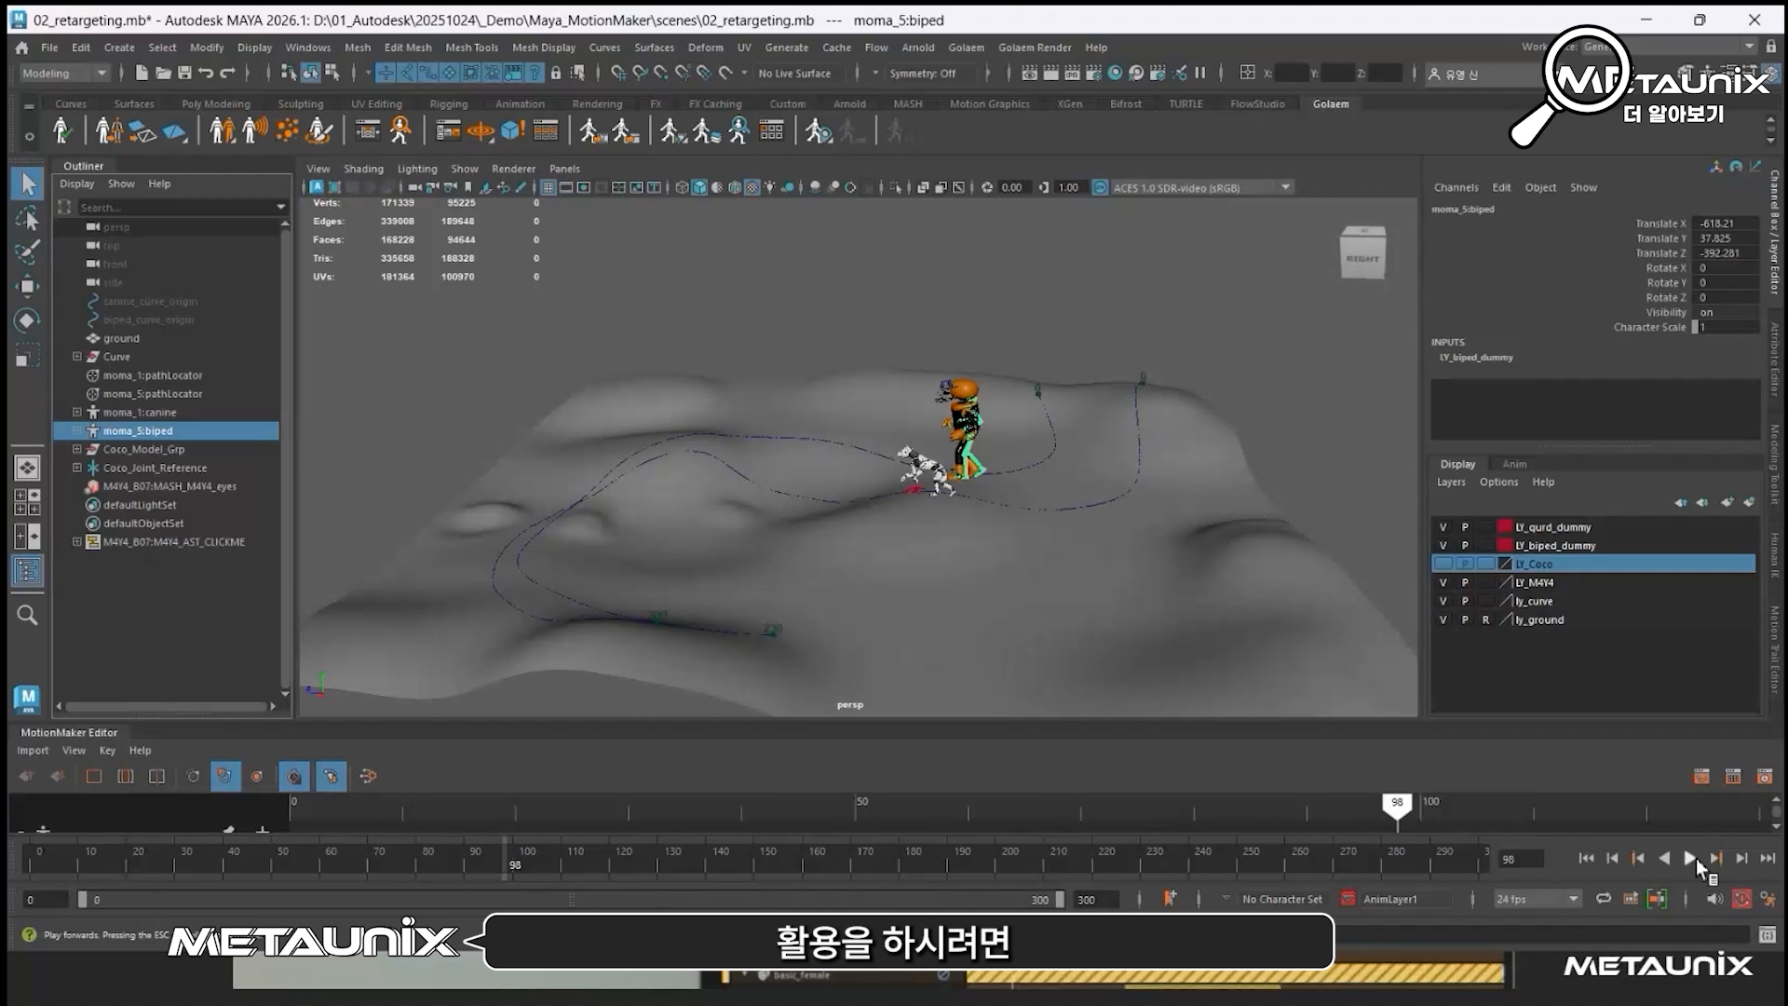
Step: Bake the retargeted motion of the M4Y4_B07:M4Y4_rig character to its HumanIK control rig
left_click(1774, 556)
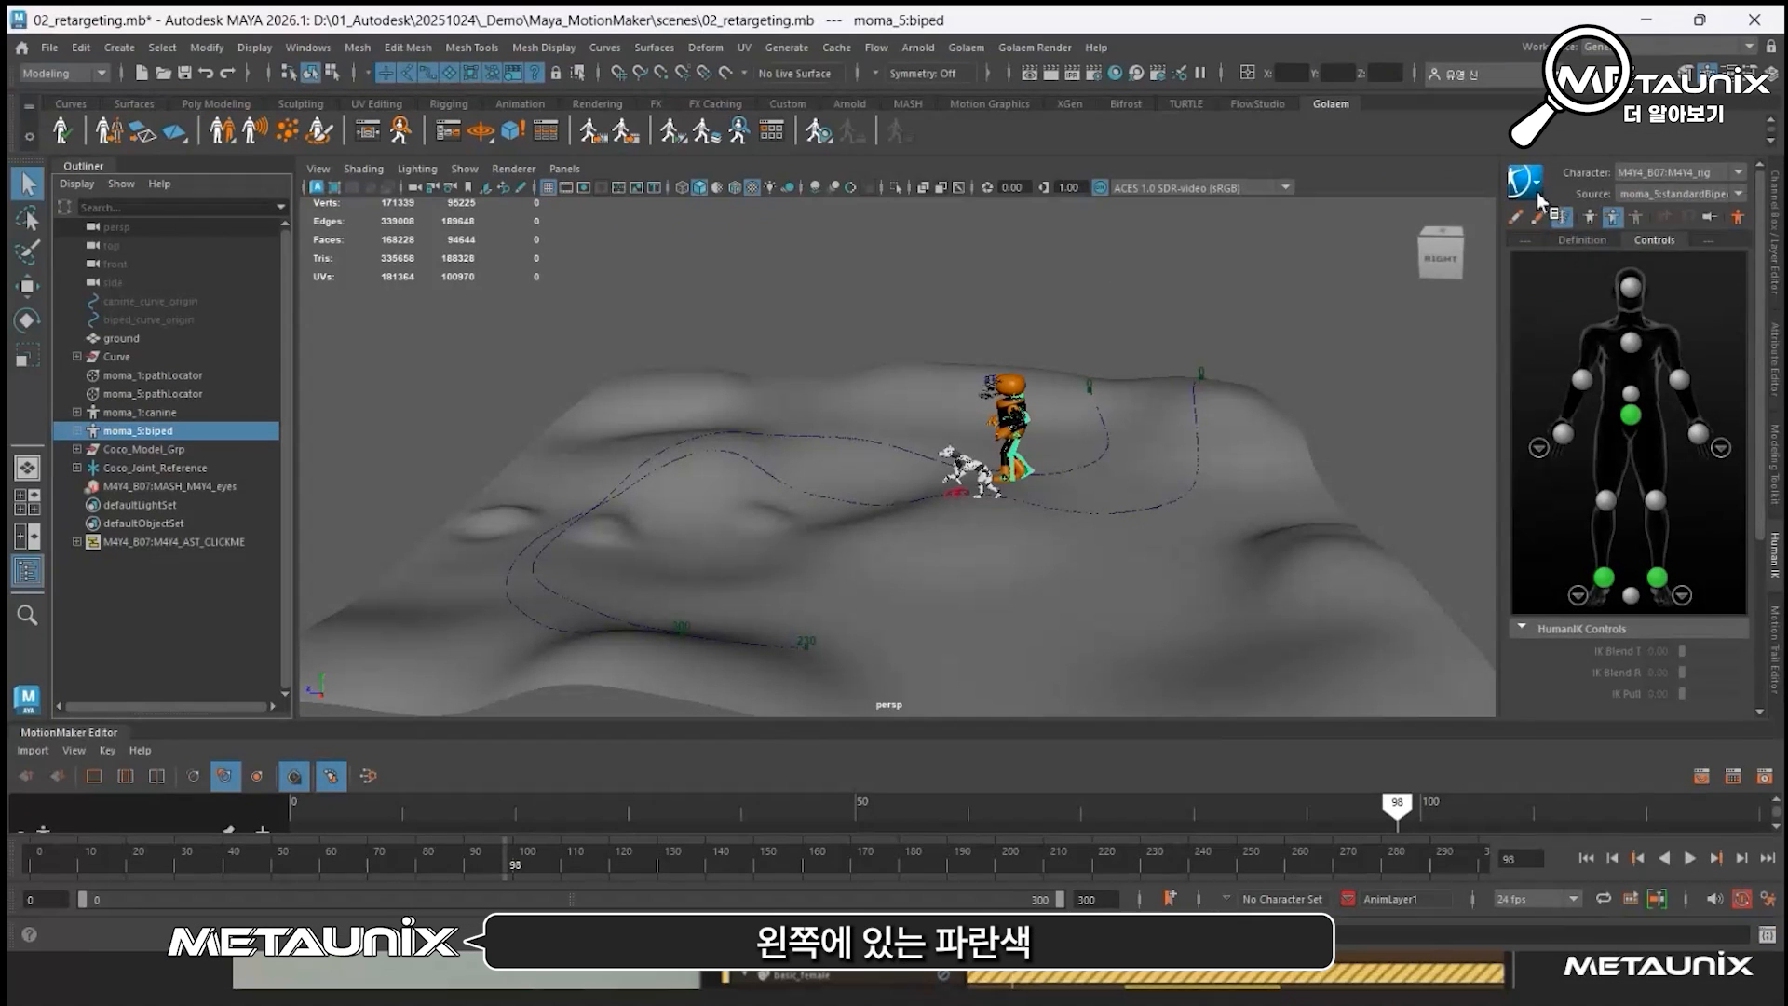
left_click(1310, 186)
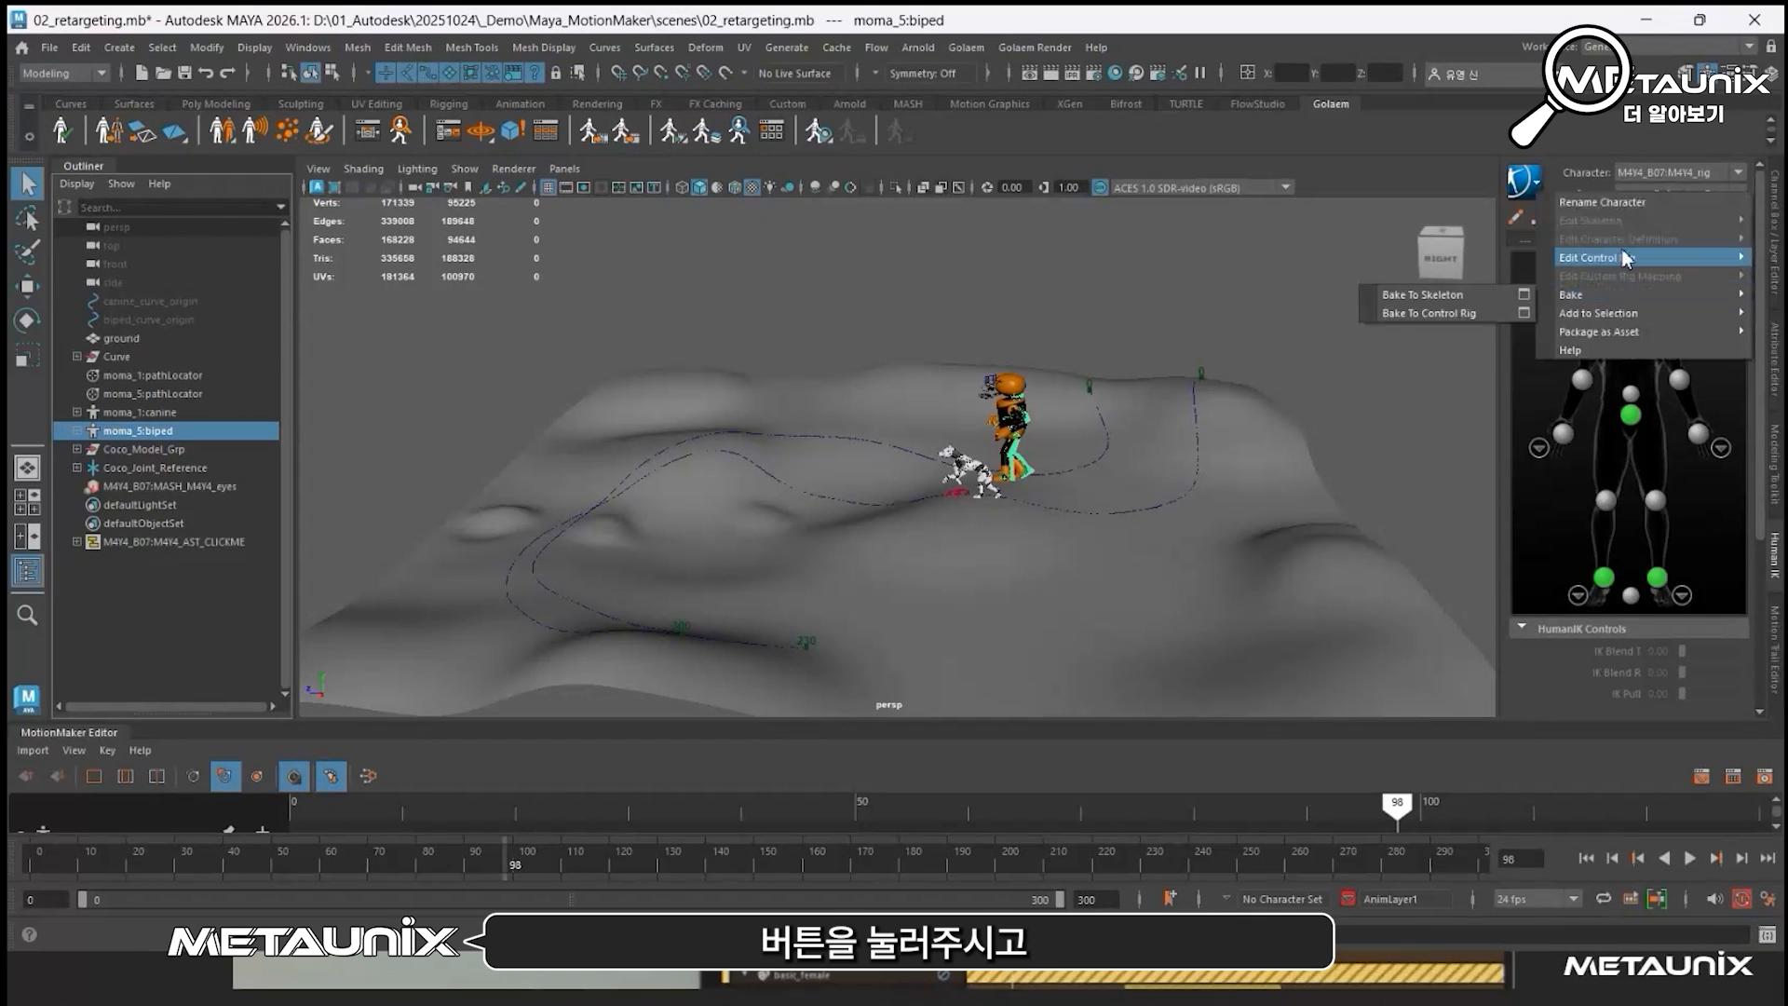
mouse_move(1618, 292)
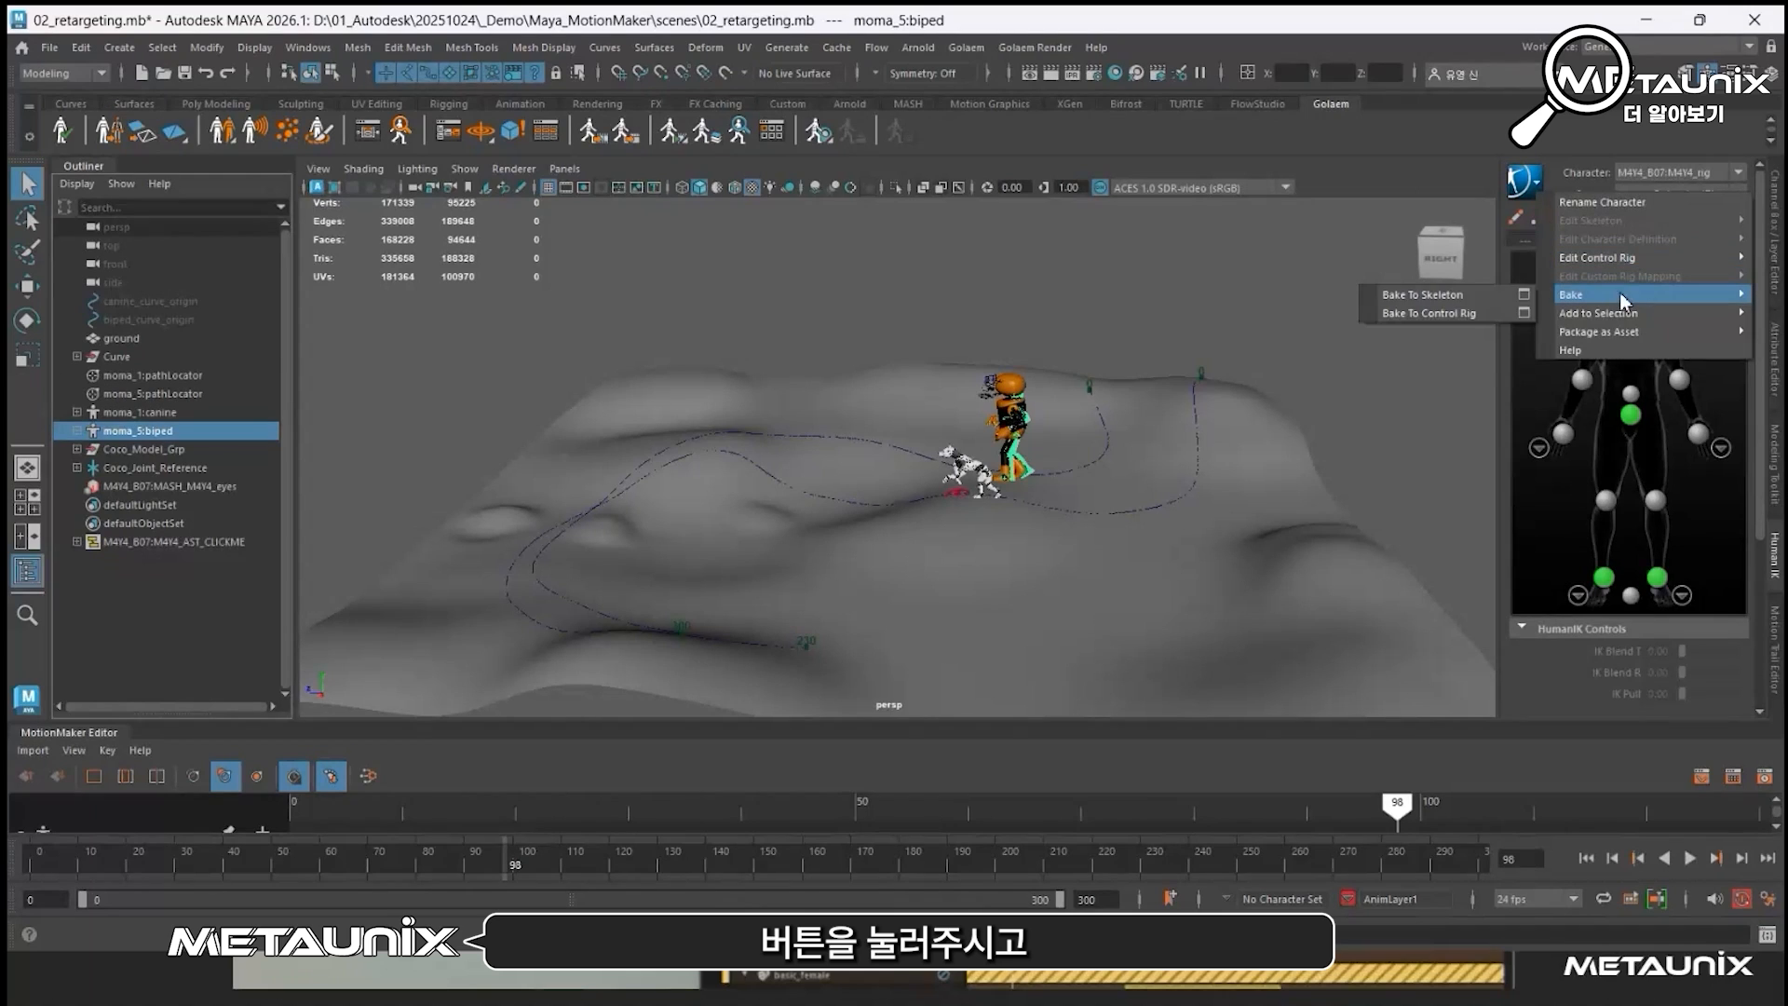
left_click(1482, 313)
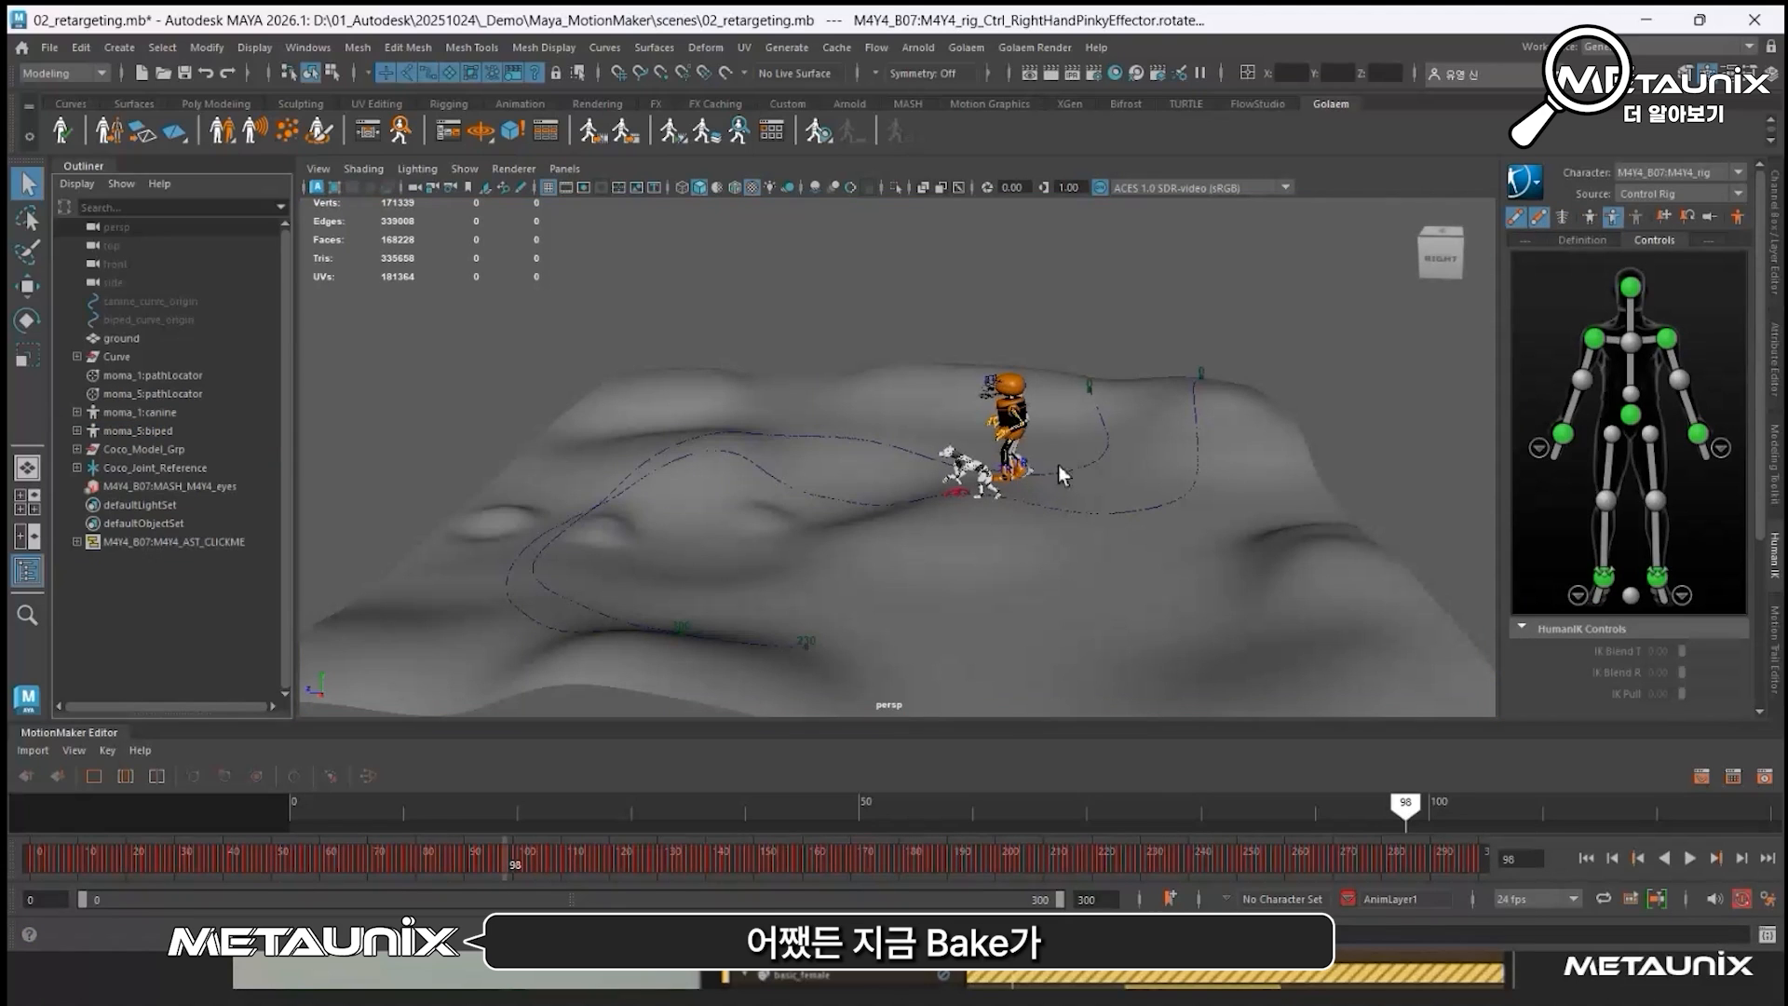
Step: Scrub back and forth through the timeline to check the M4Y4 character's baked animation
left_click_drag(1387, 864, 1296, 879)
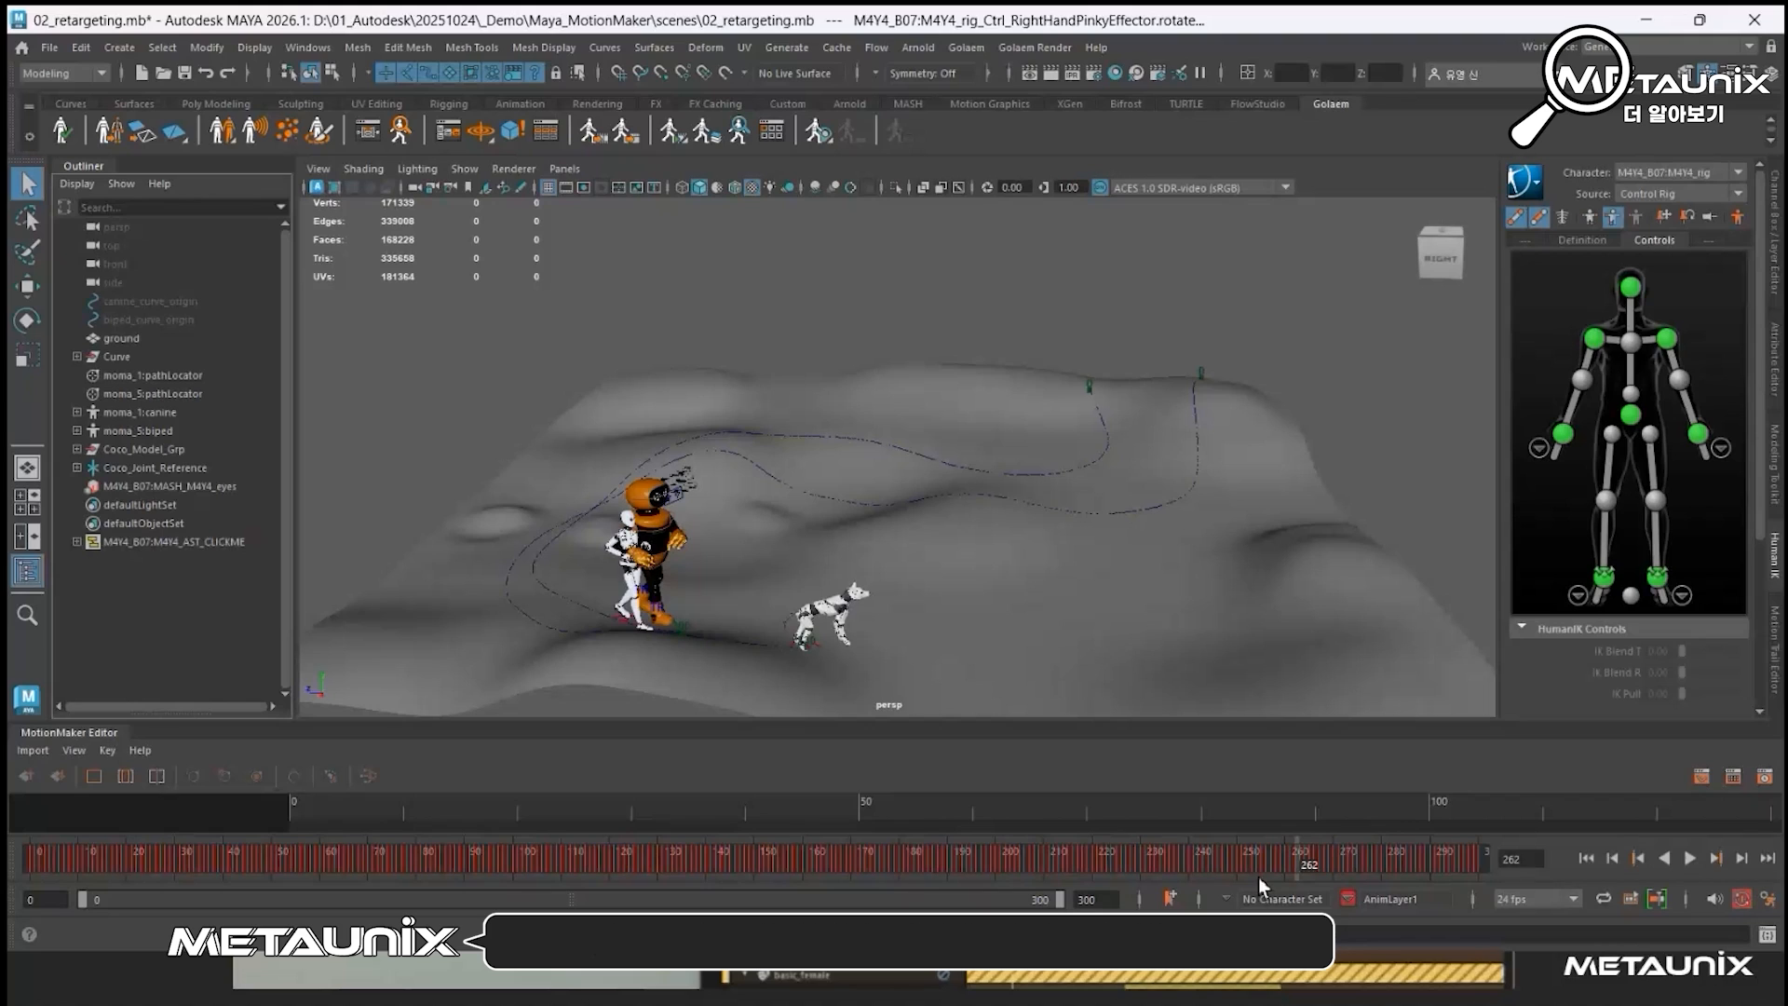
left_click_drag(1212, 870, 400, 875)
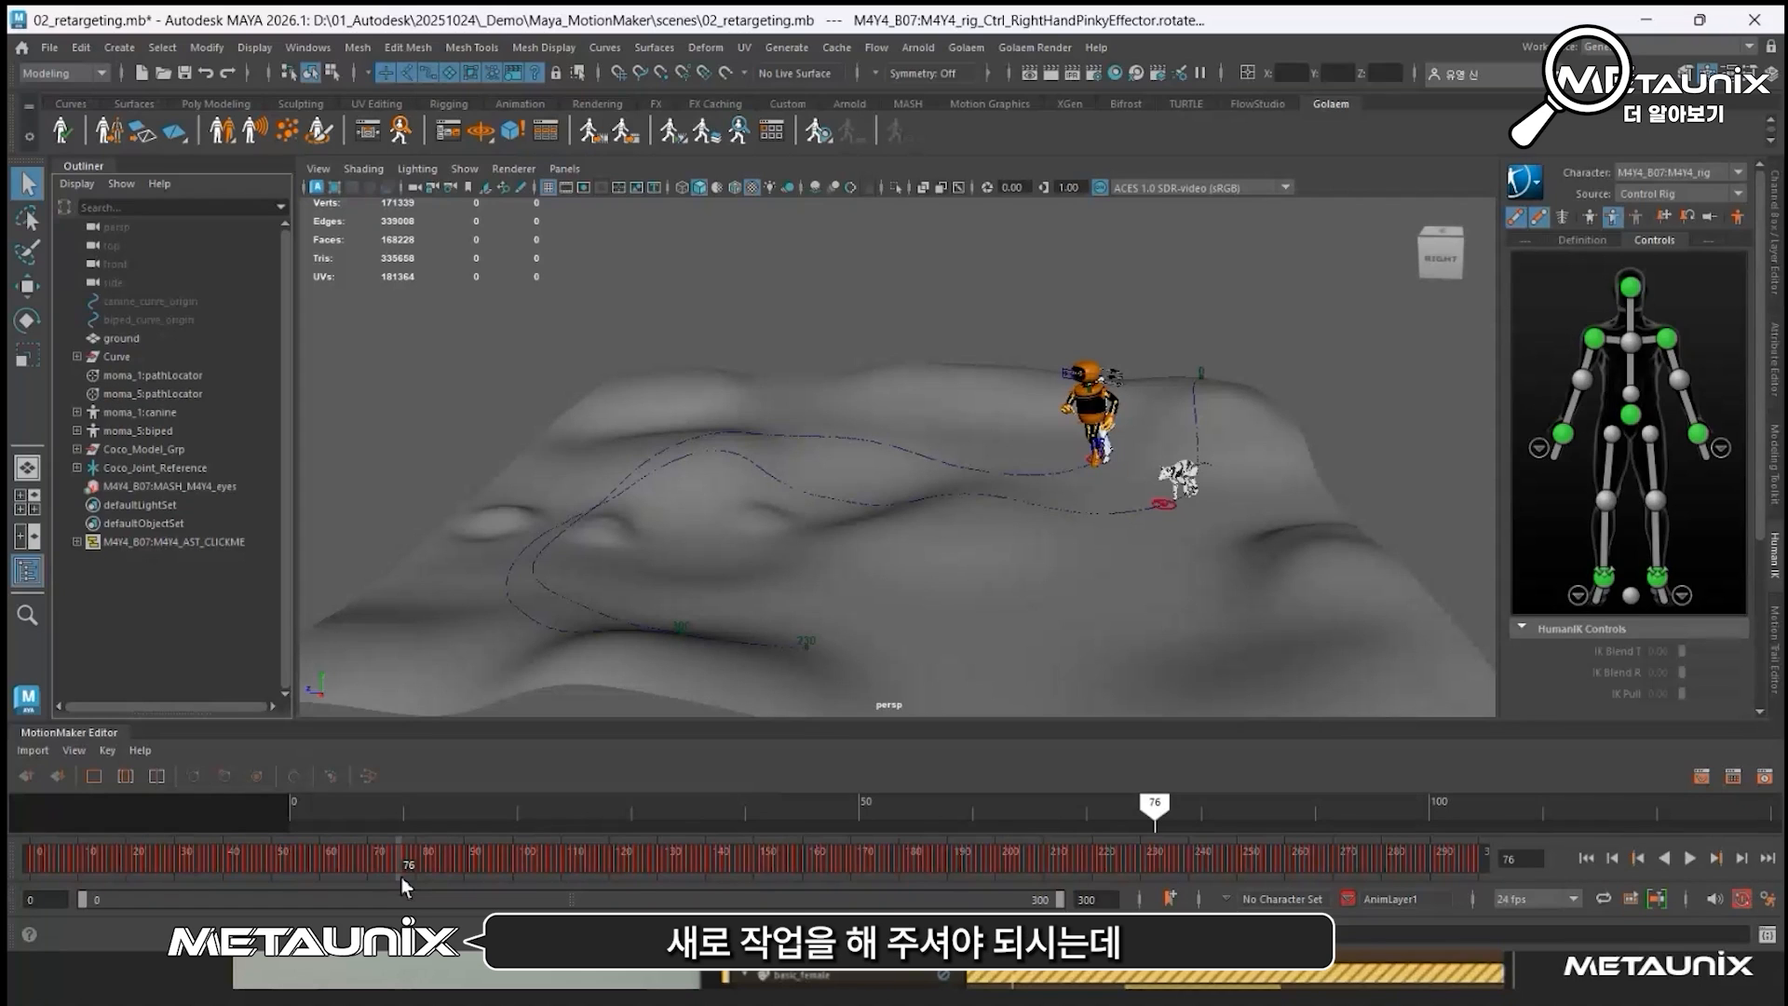
left_click_drag(1190, 854, 1447, 868)
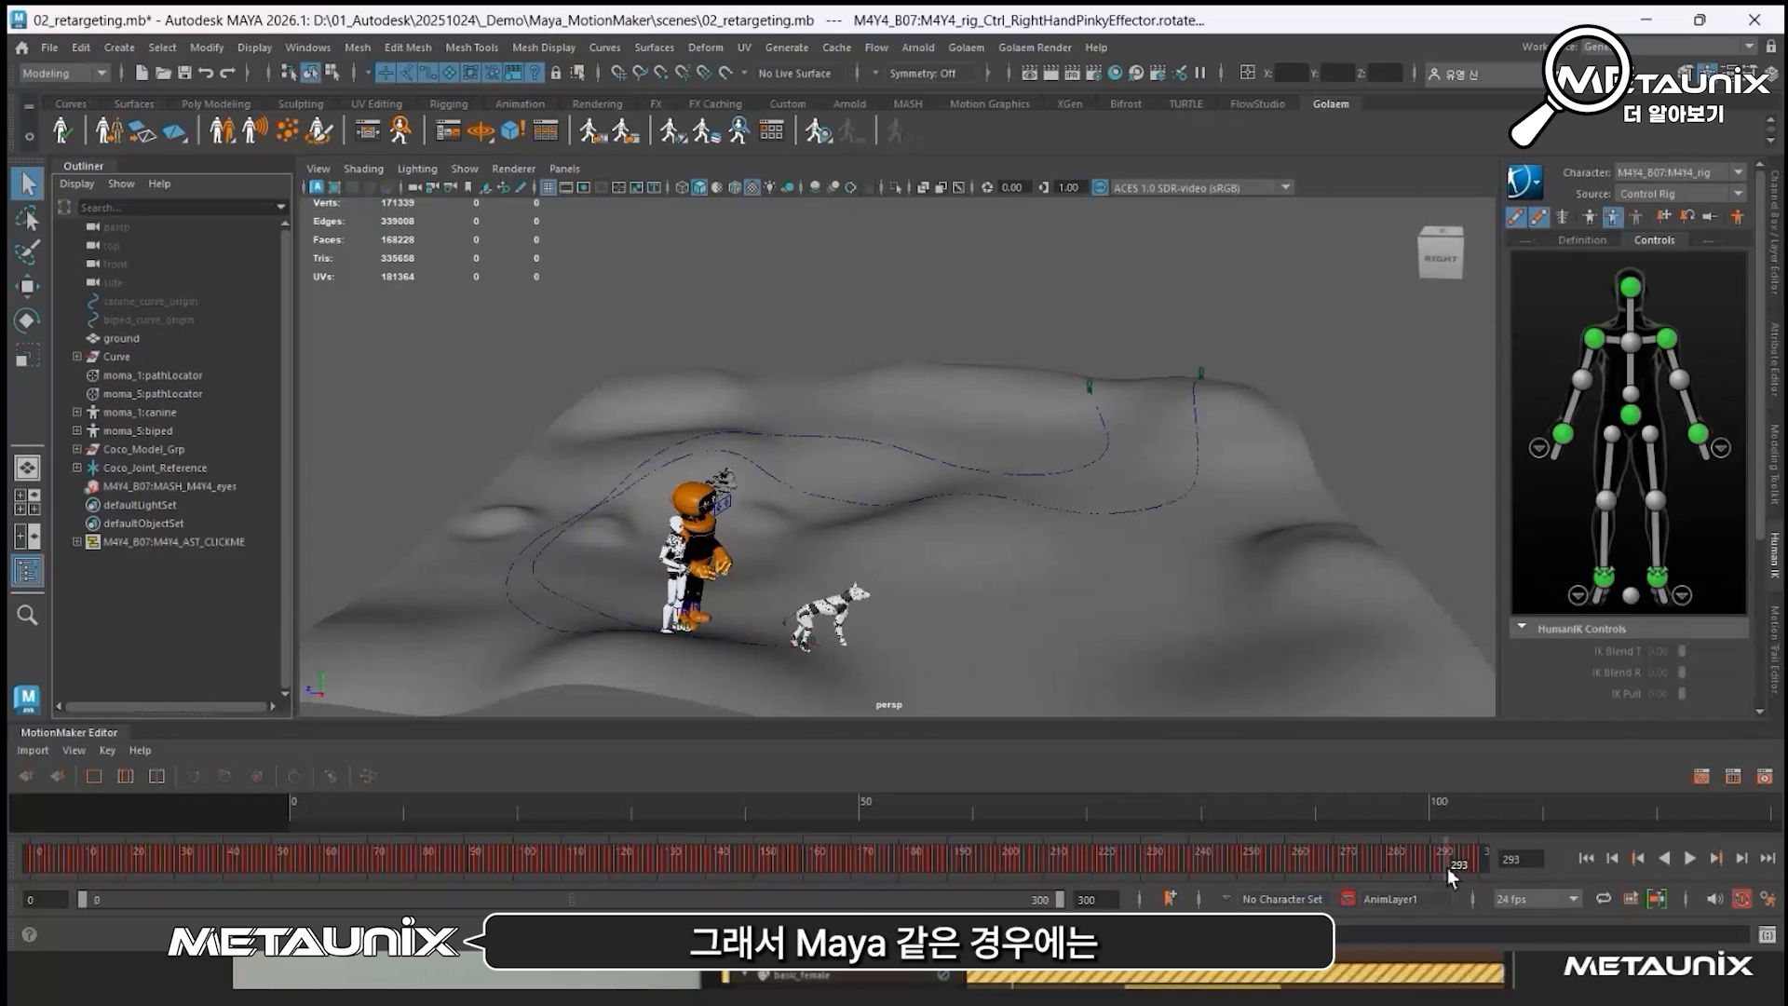
Step: Select the M4Y4 rig's left wrist effector and create a new animation layer from that selection
left_click(1773, 225)
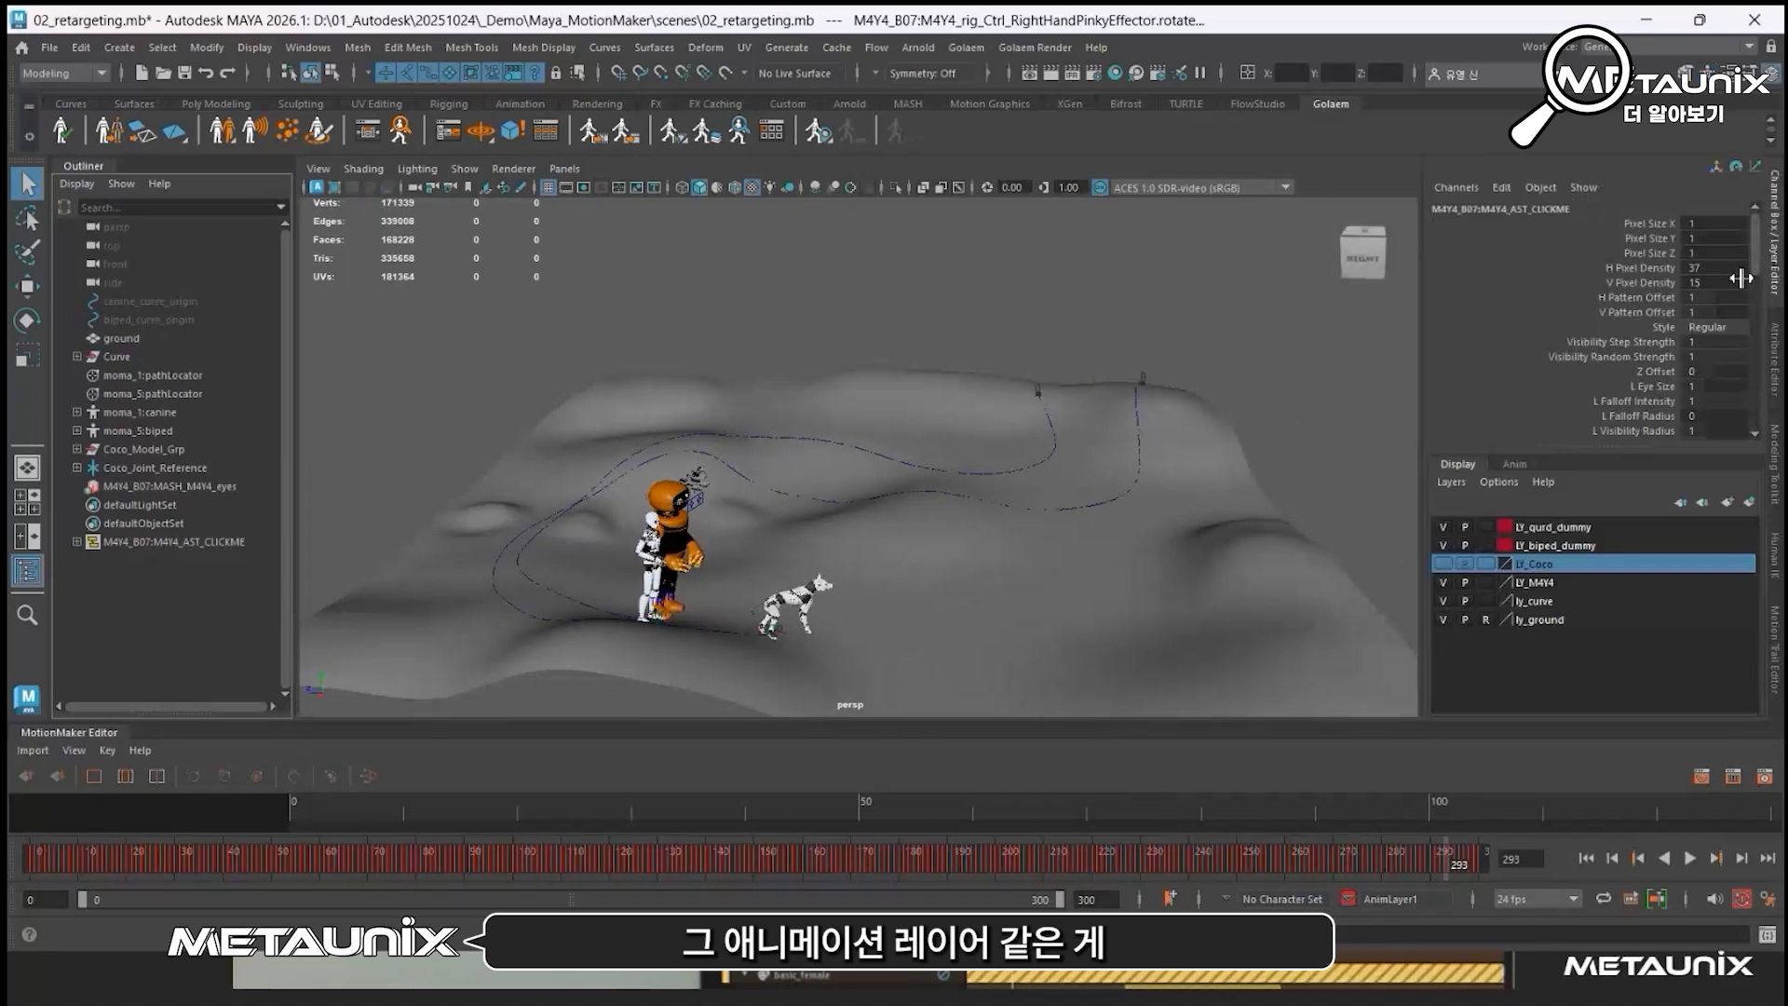
left_click(1520, 465)
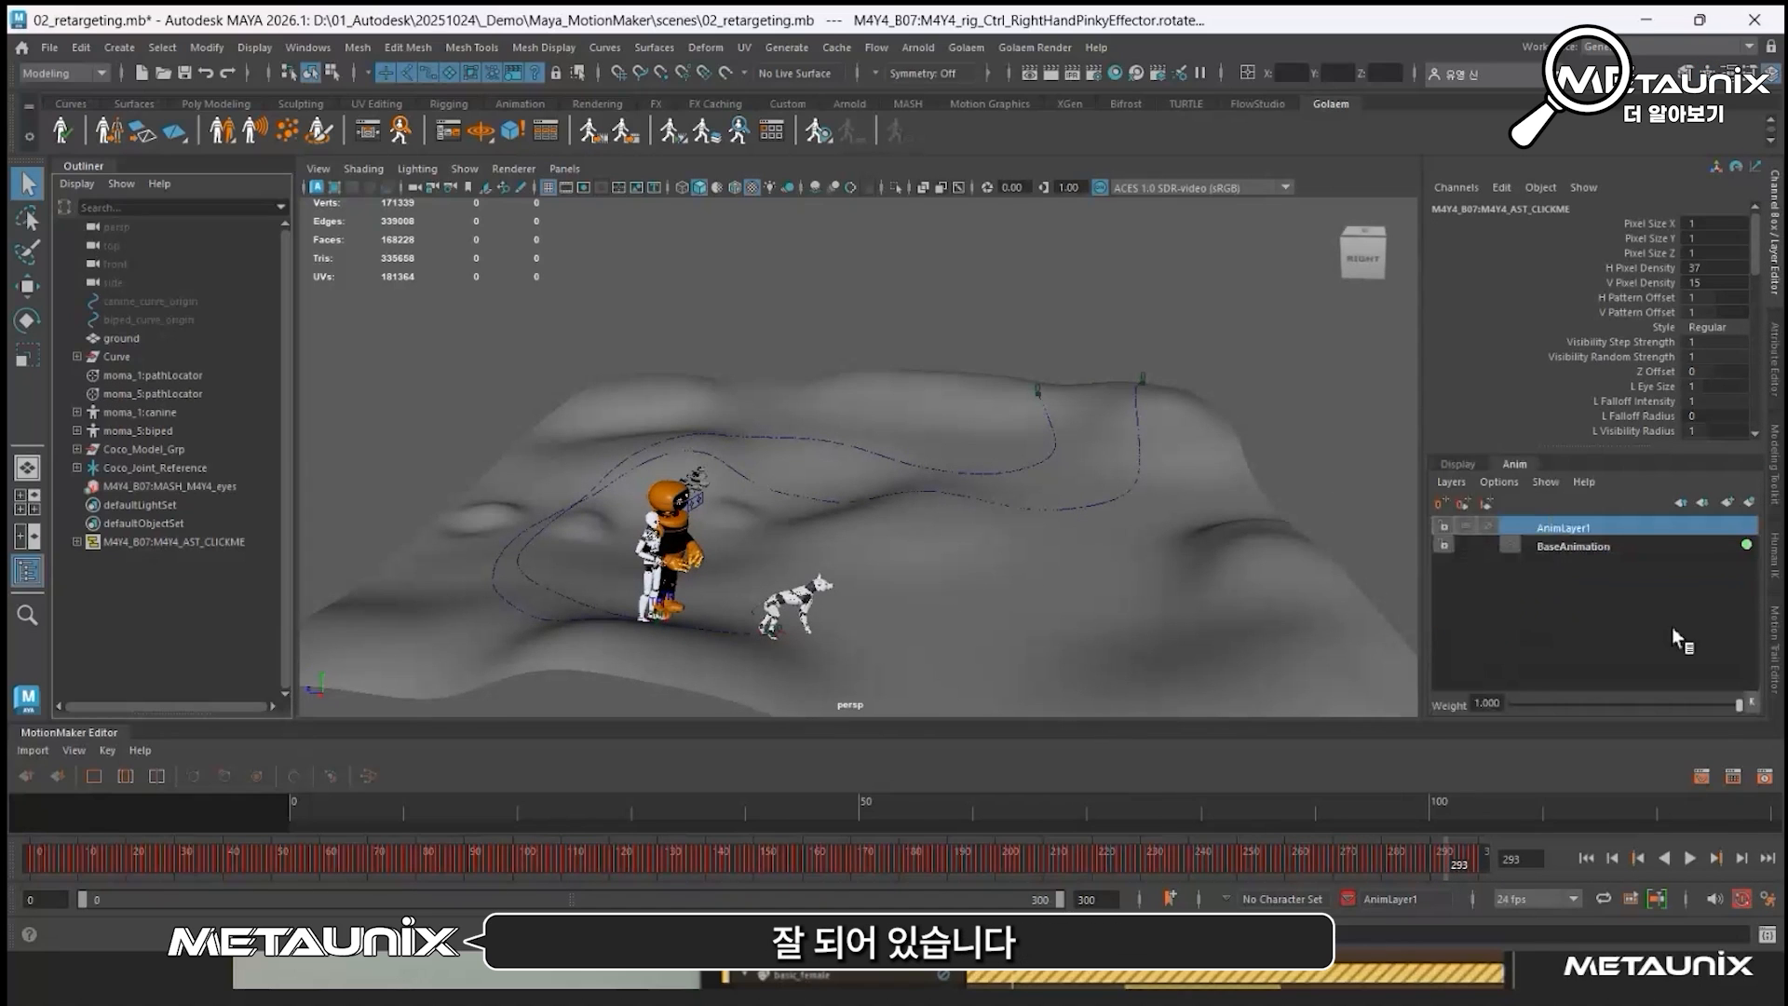
left_click(1773, 560)
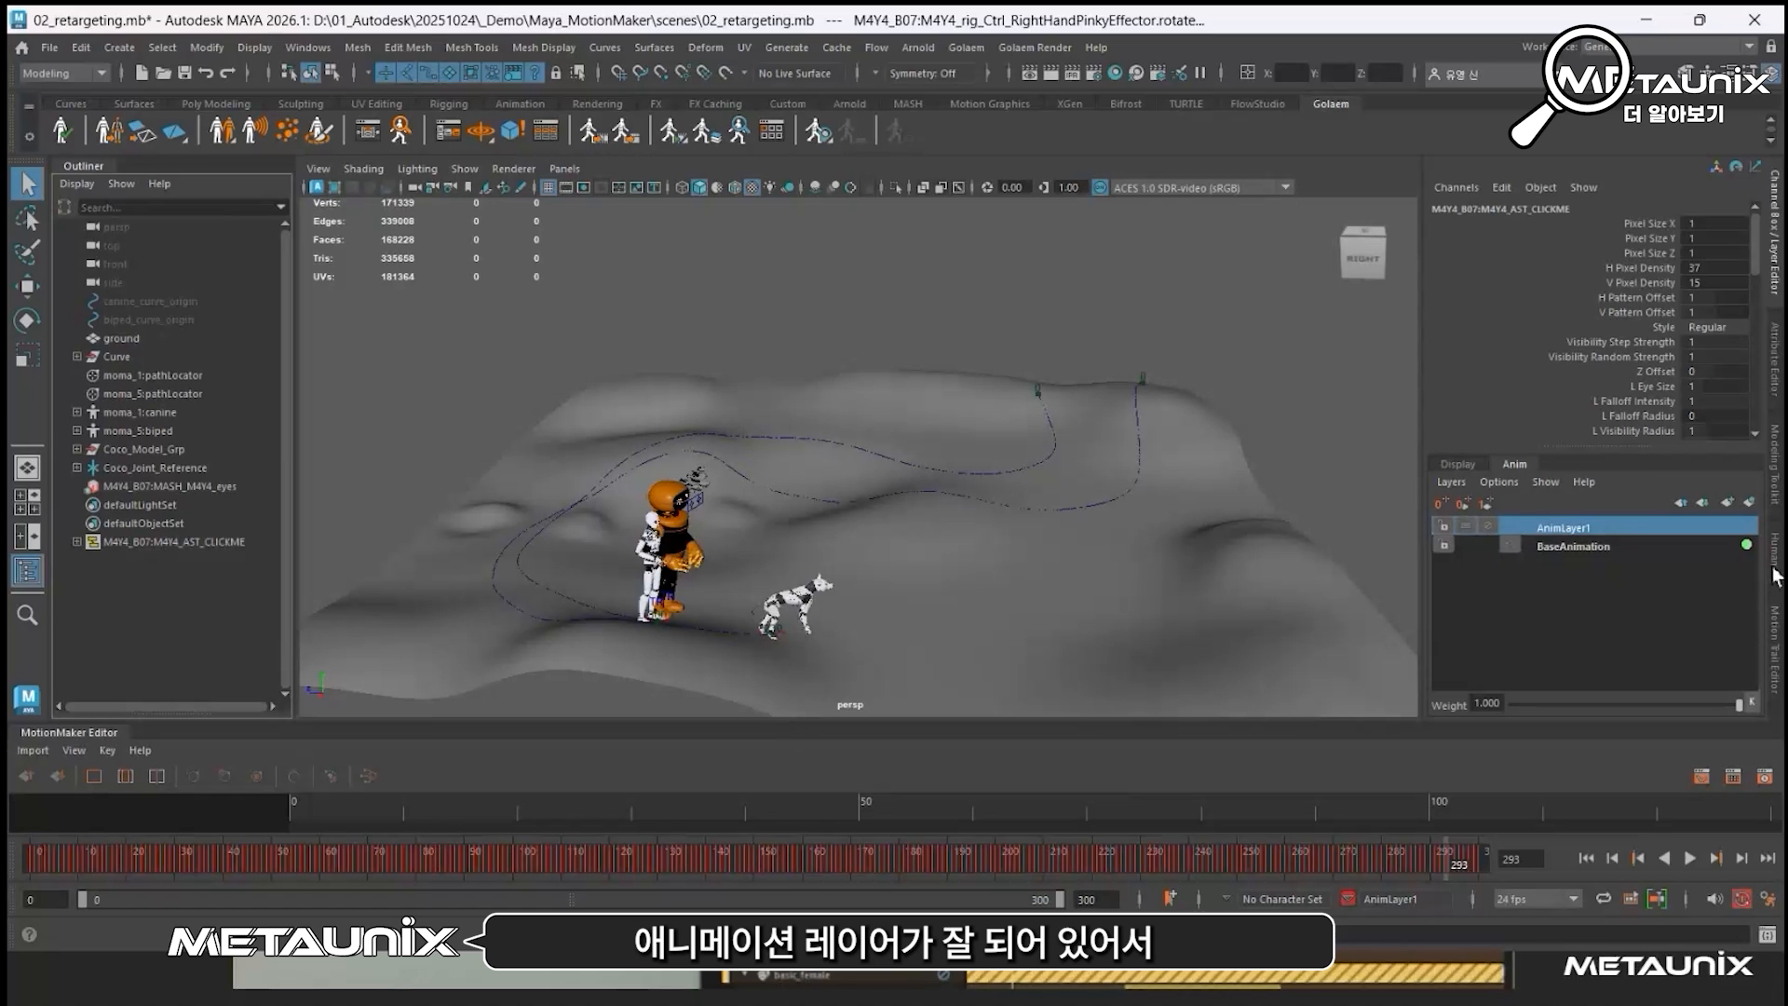
left_click(1697, 434)
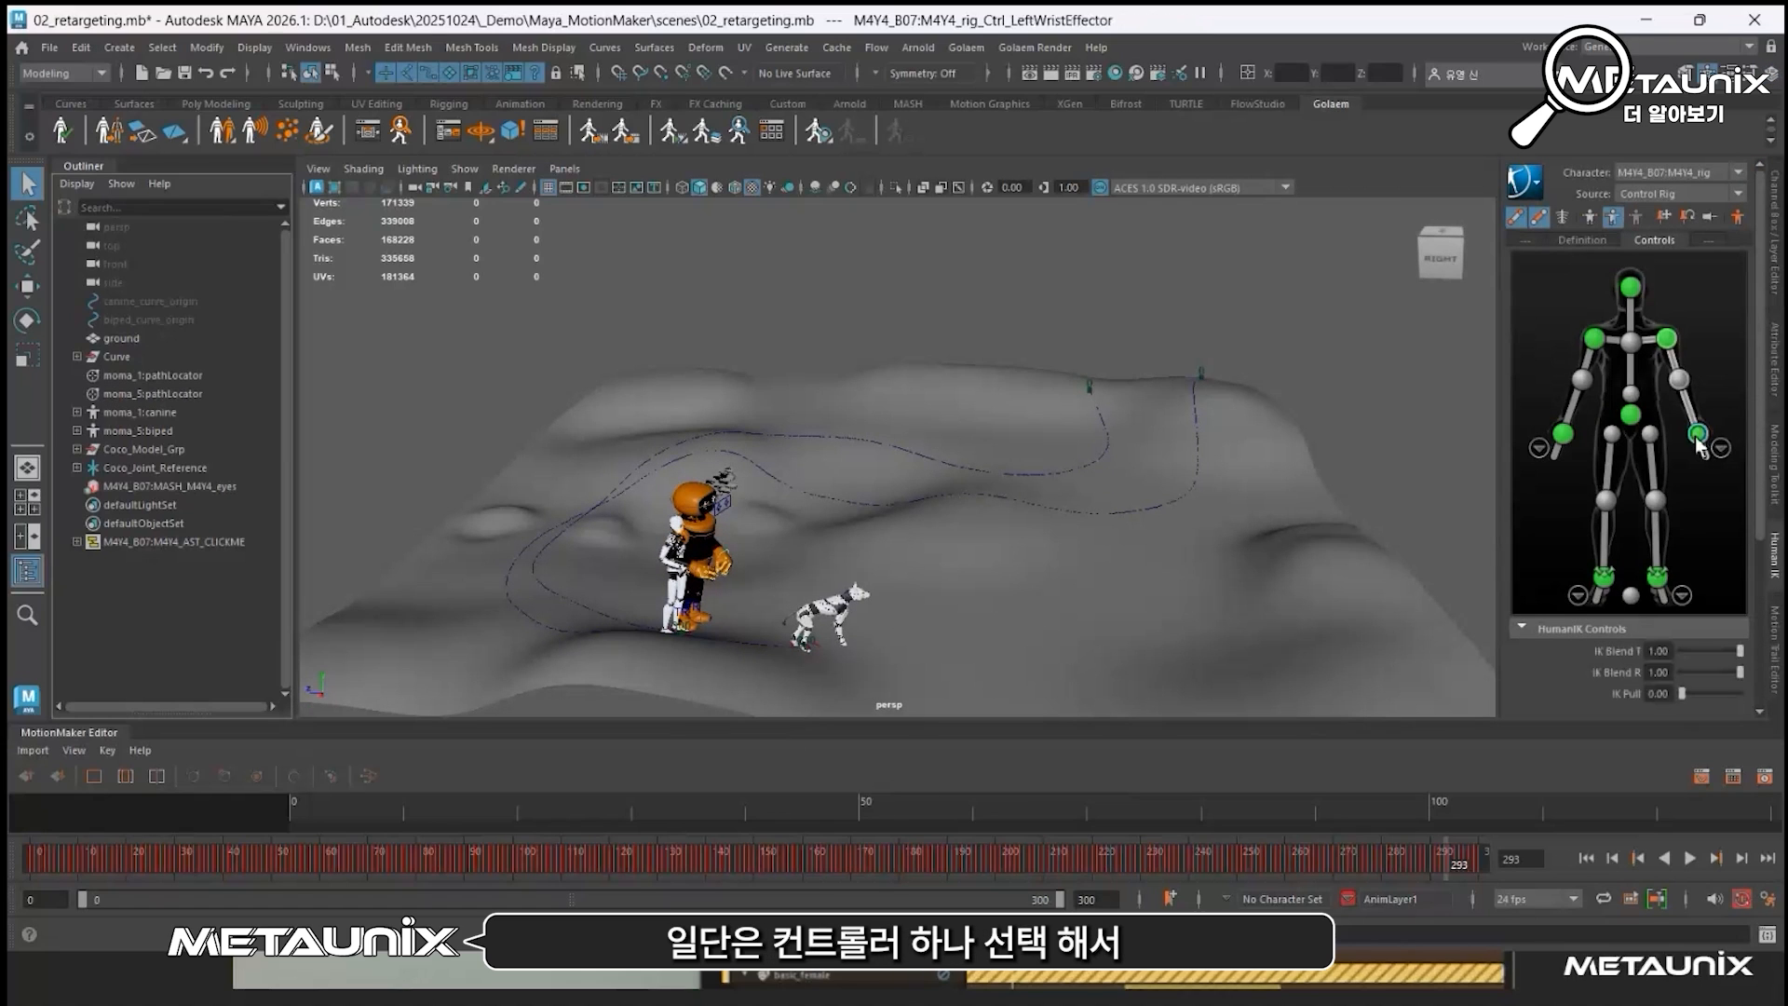
left_click(1777, 240)
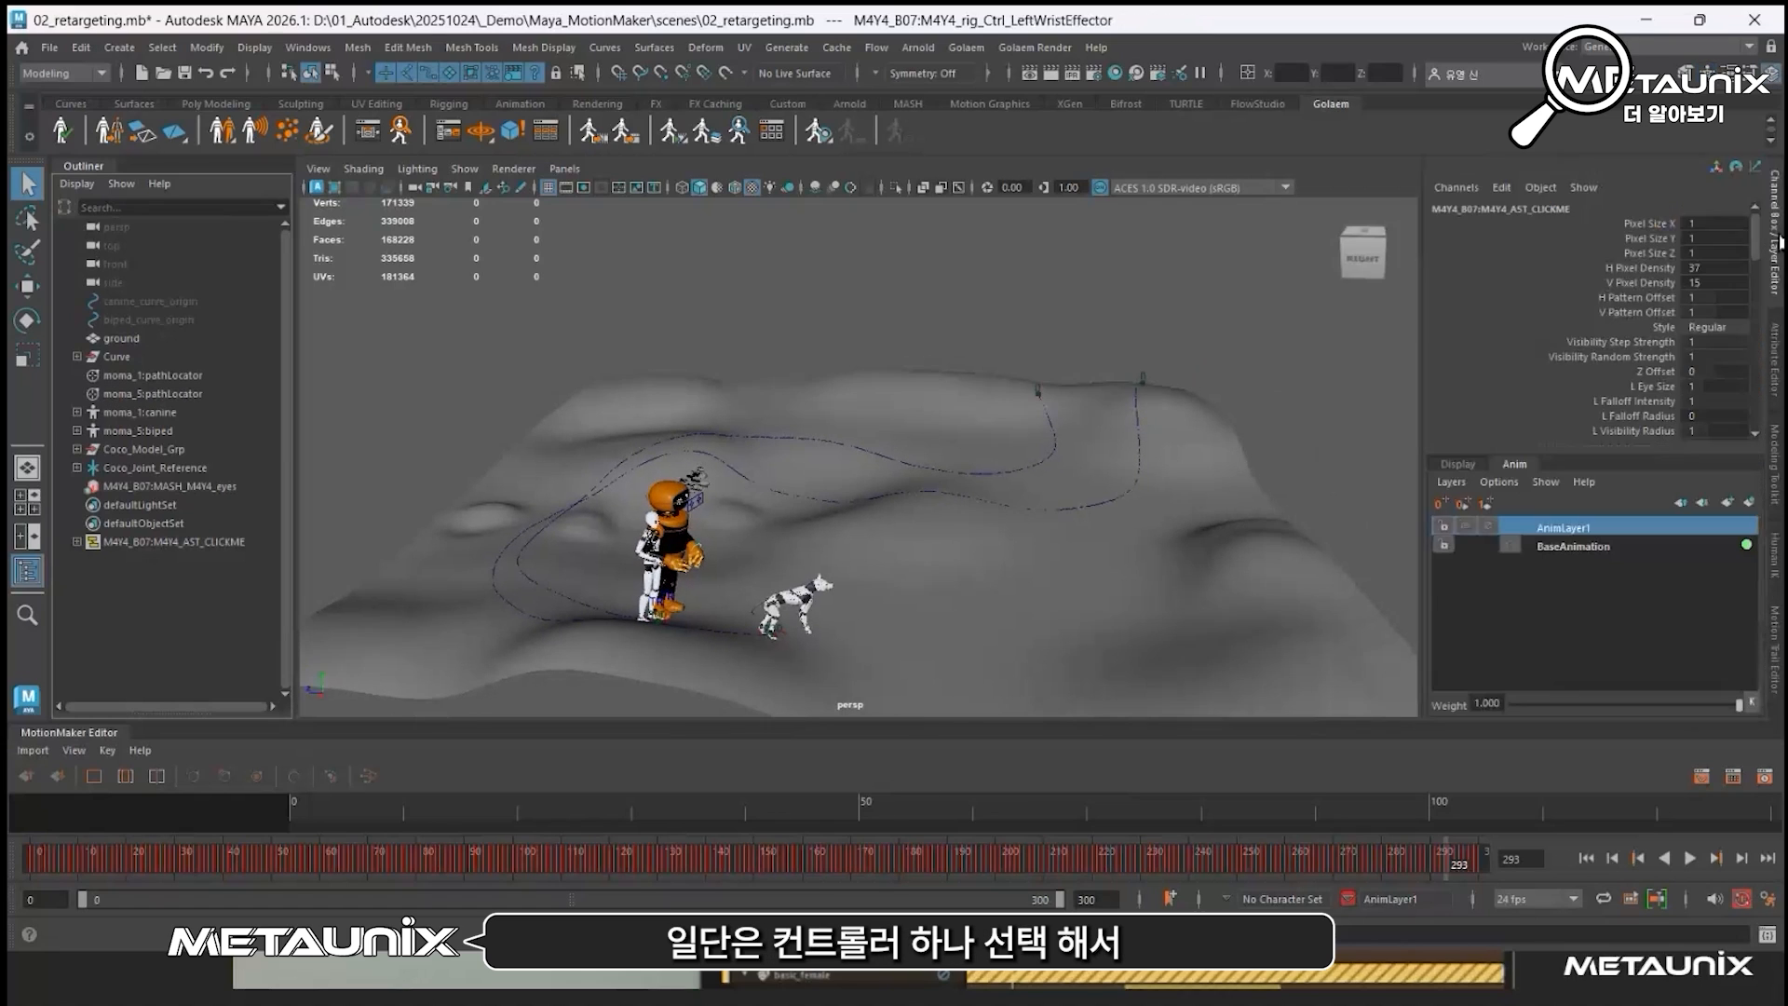
left_click(1749, 503)
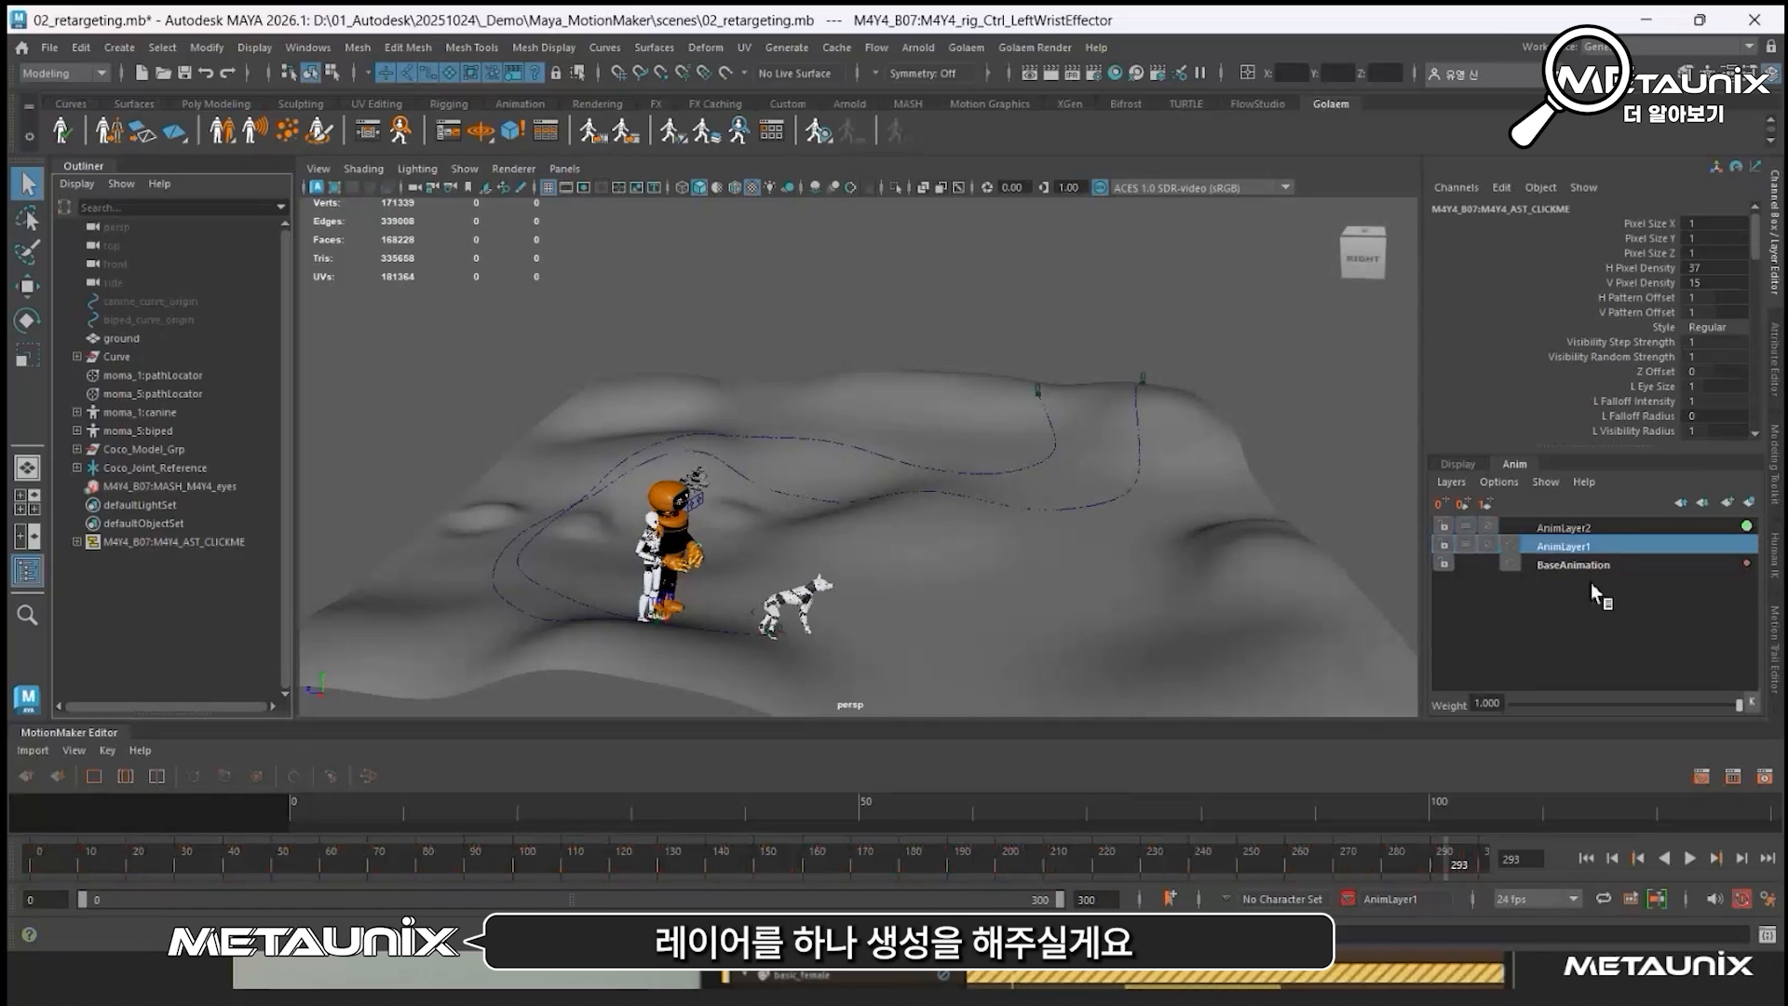
Step: On AnimLayer2, raise the M4Y4 character's left wrist forward near the end of the animation and scrub to check the arm motion
left_click(1597, 526)
scroll(733, 576, "up", 4)
middle_click_drag(733, 578, 817, 507, "alt")
scroll(801, 508, "up", 3)
mouse_move(1432, 869)
left_mouse_down()
mouse_move(1398, 864)
mouse_move(1423, 864)
left_mouse_up()
key("w")
left_click_drag(678, 477, 741, 389)
left_click_drag(1438, 864, 1461, 864)
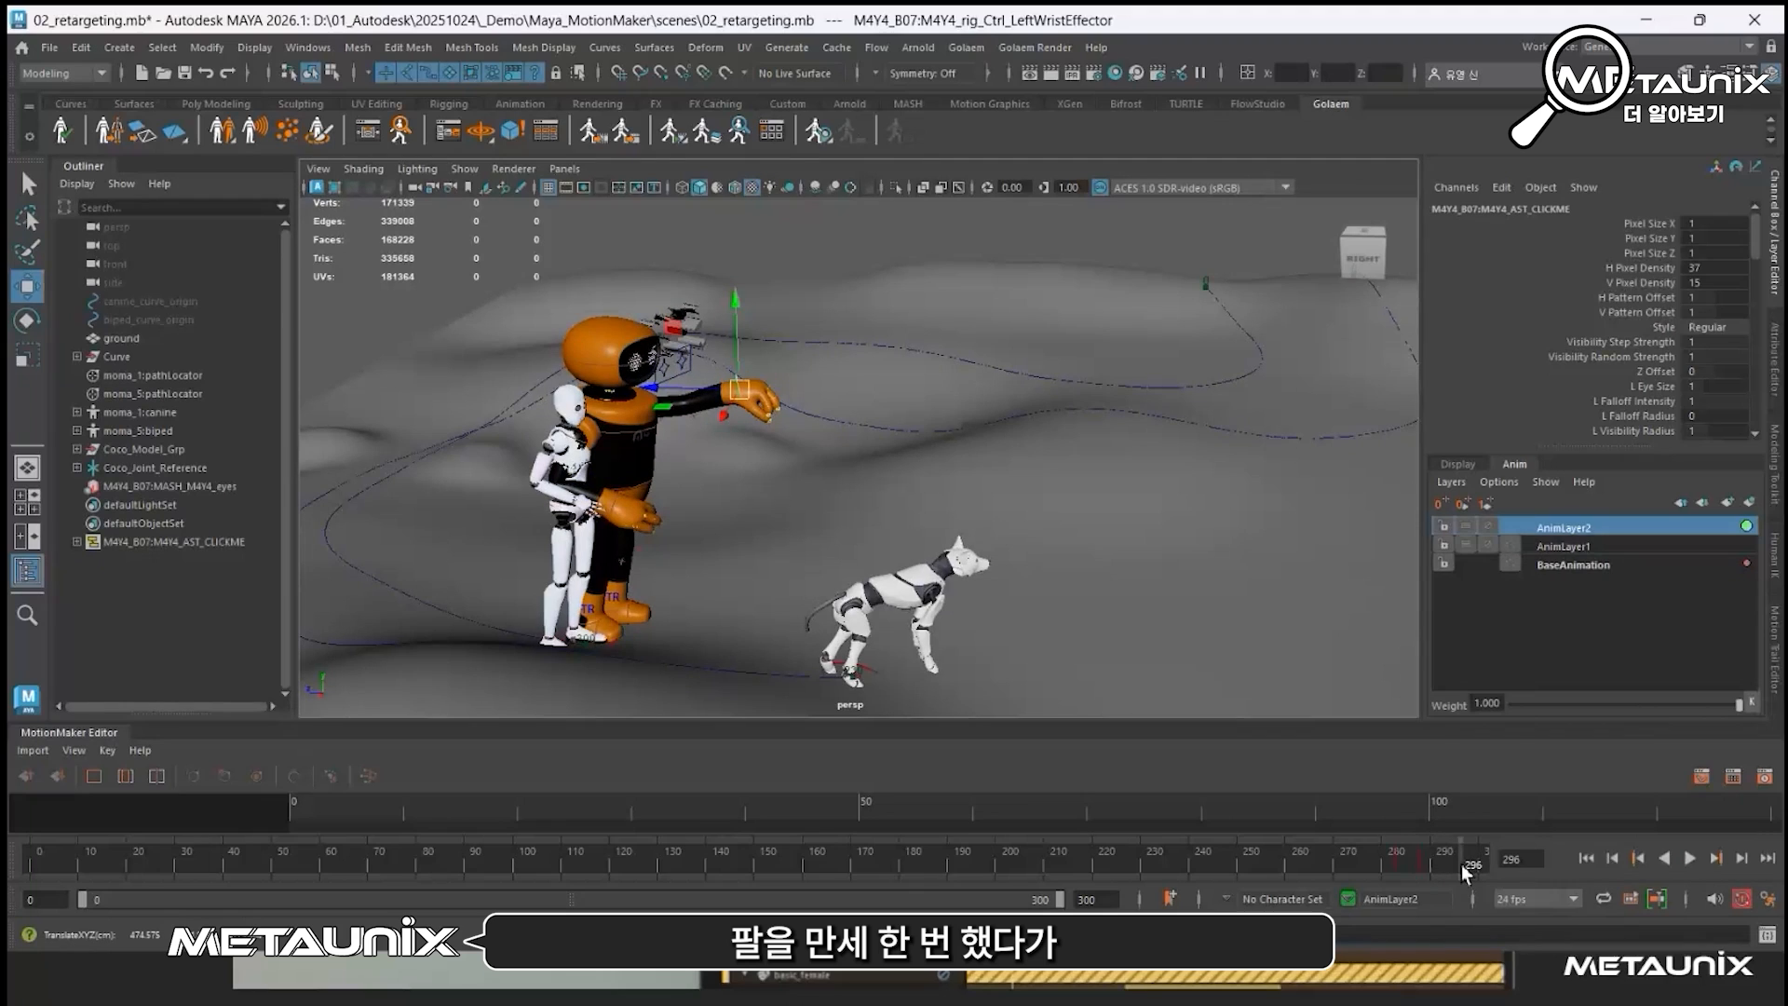
left_click(1442, 500)
left_click_drag(1419, 865, 1476, 847)
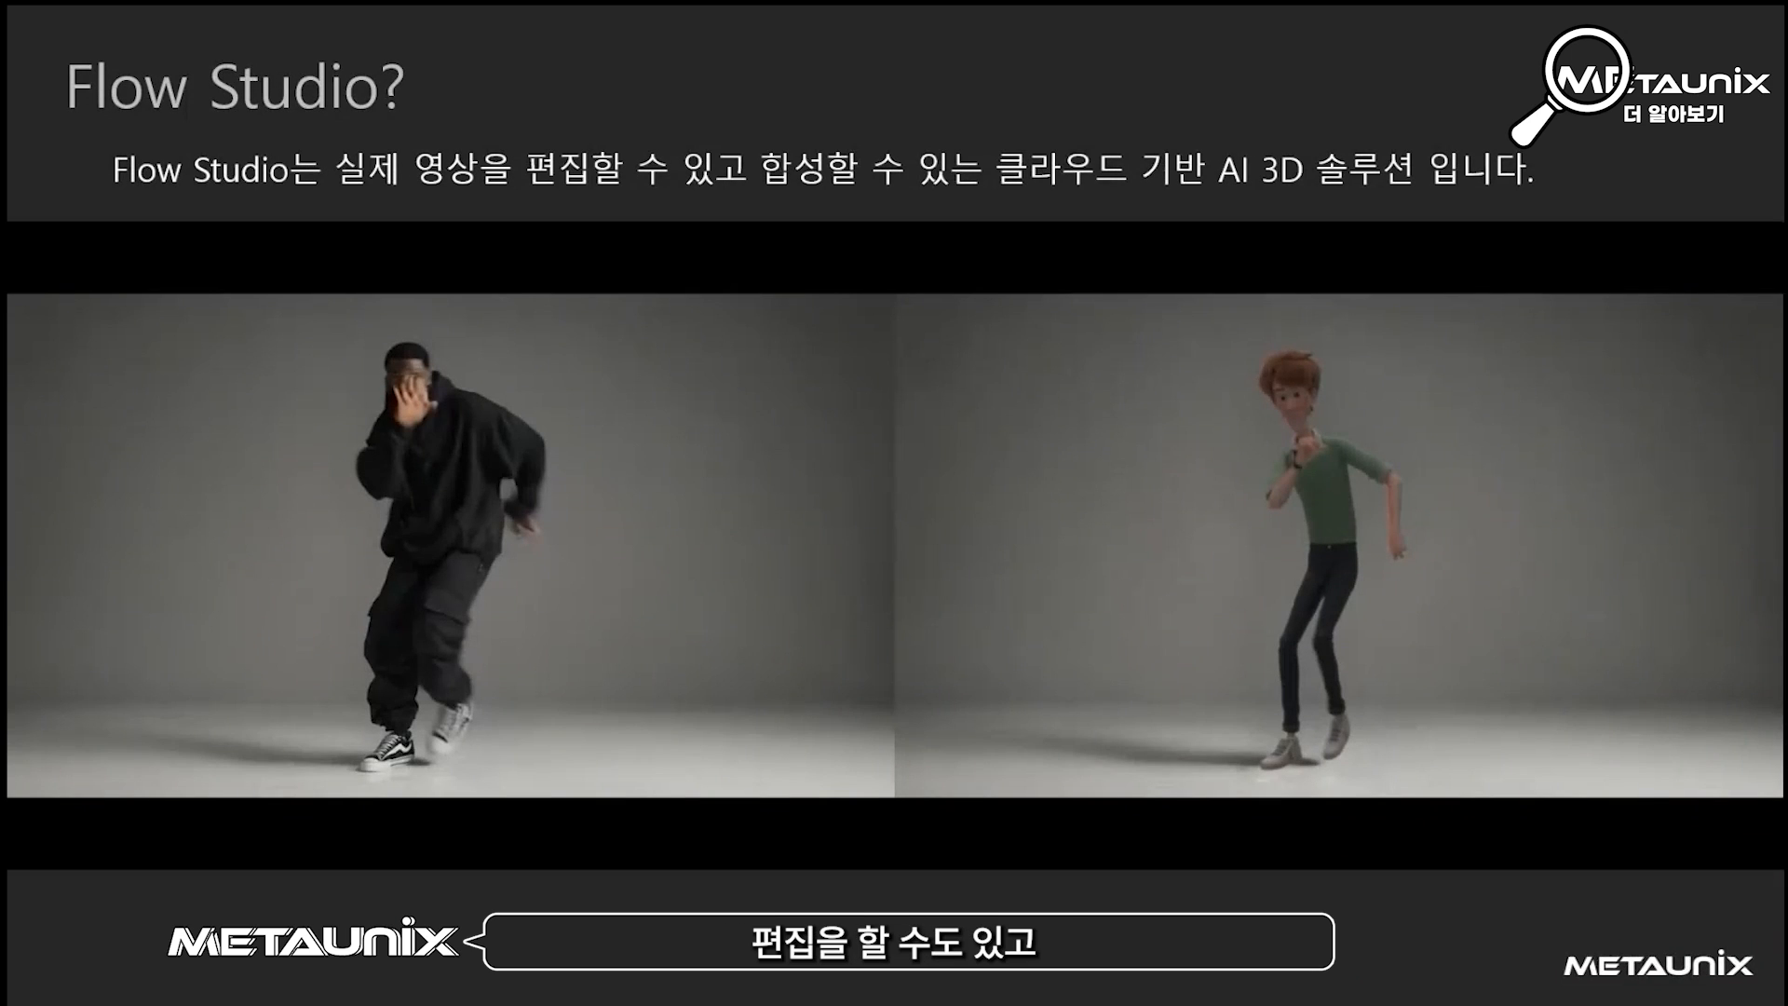
left_click(1216, 606)
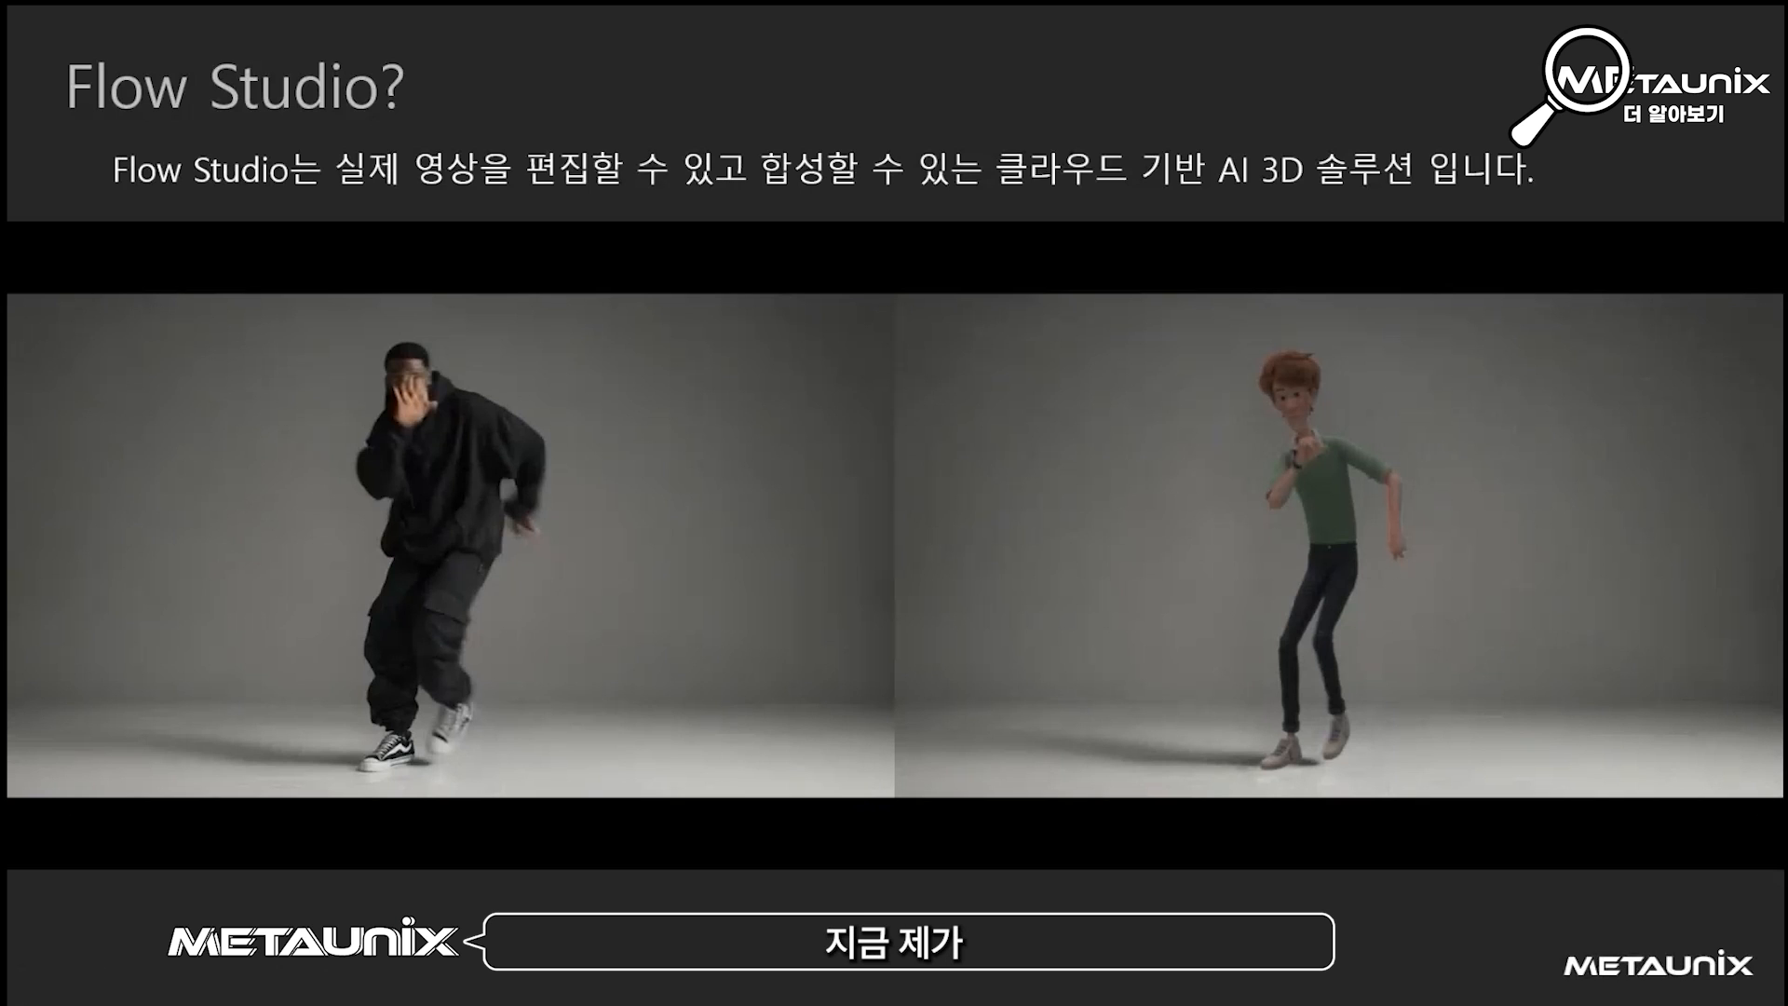
left_click(798, 690)
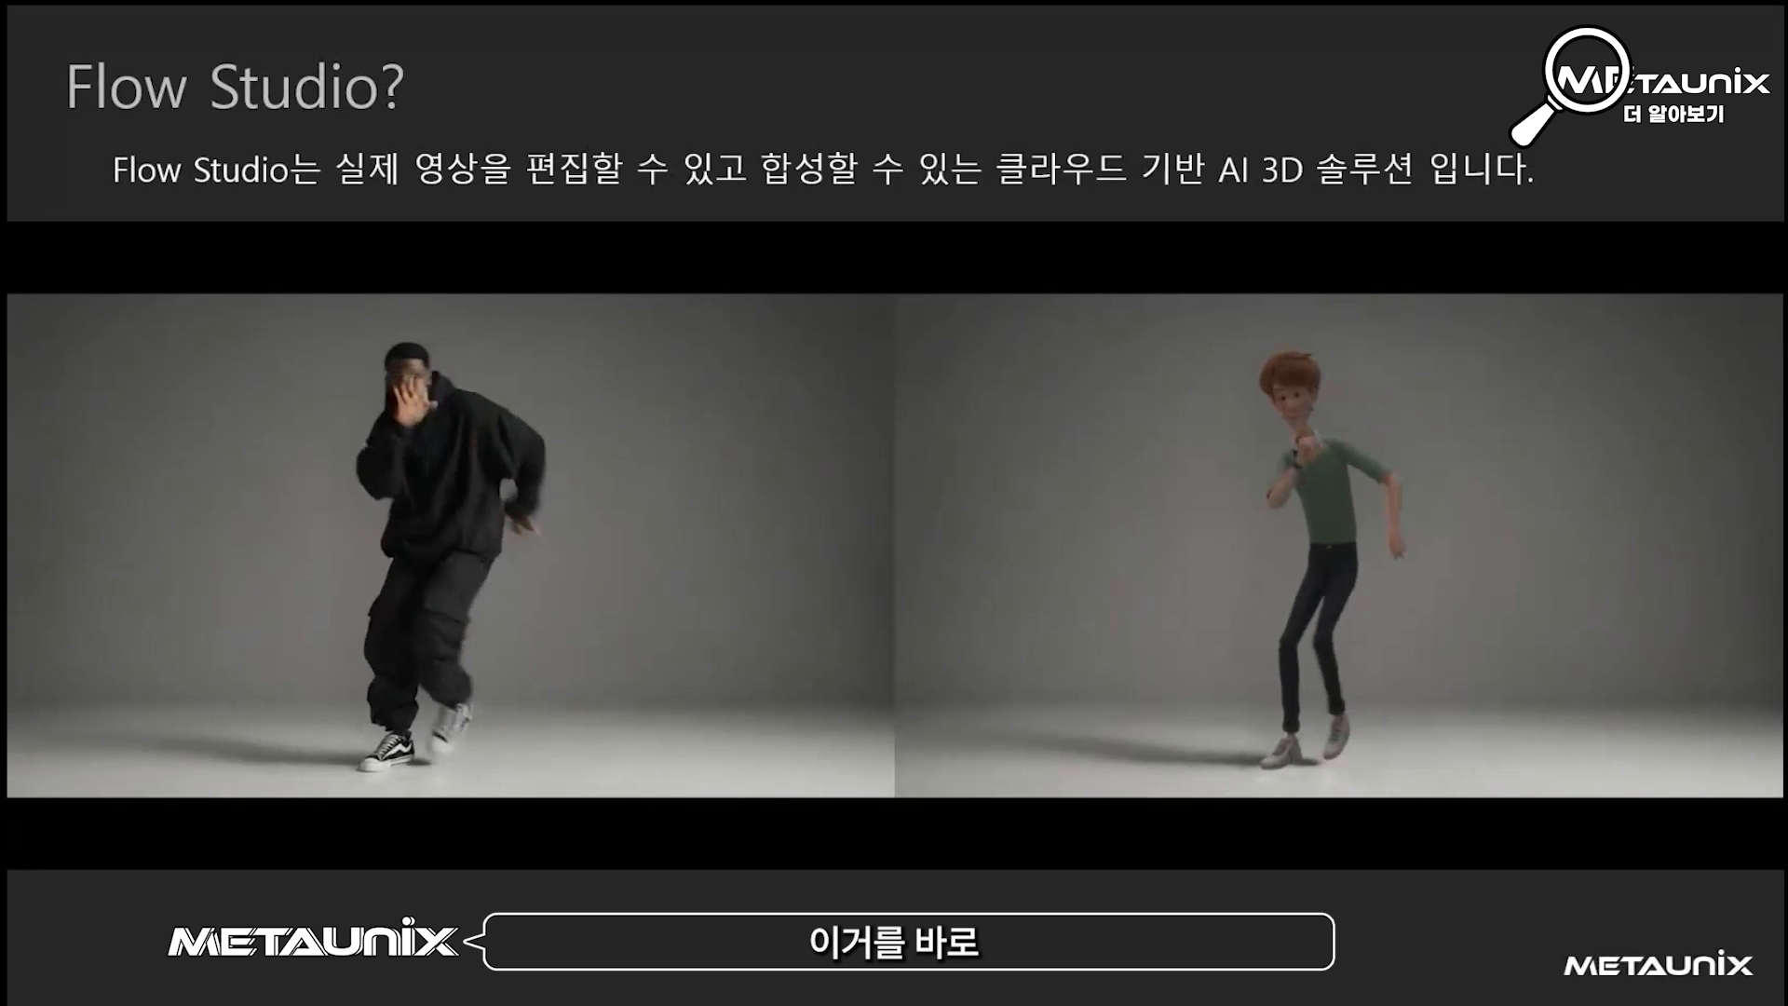
key("Right")
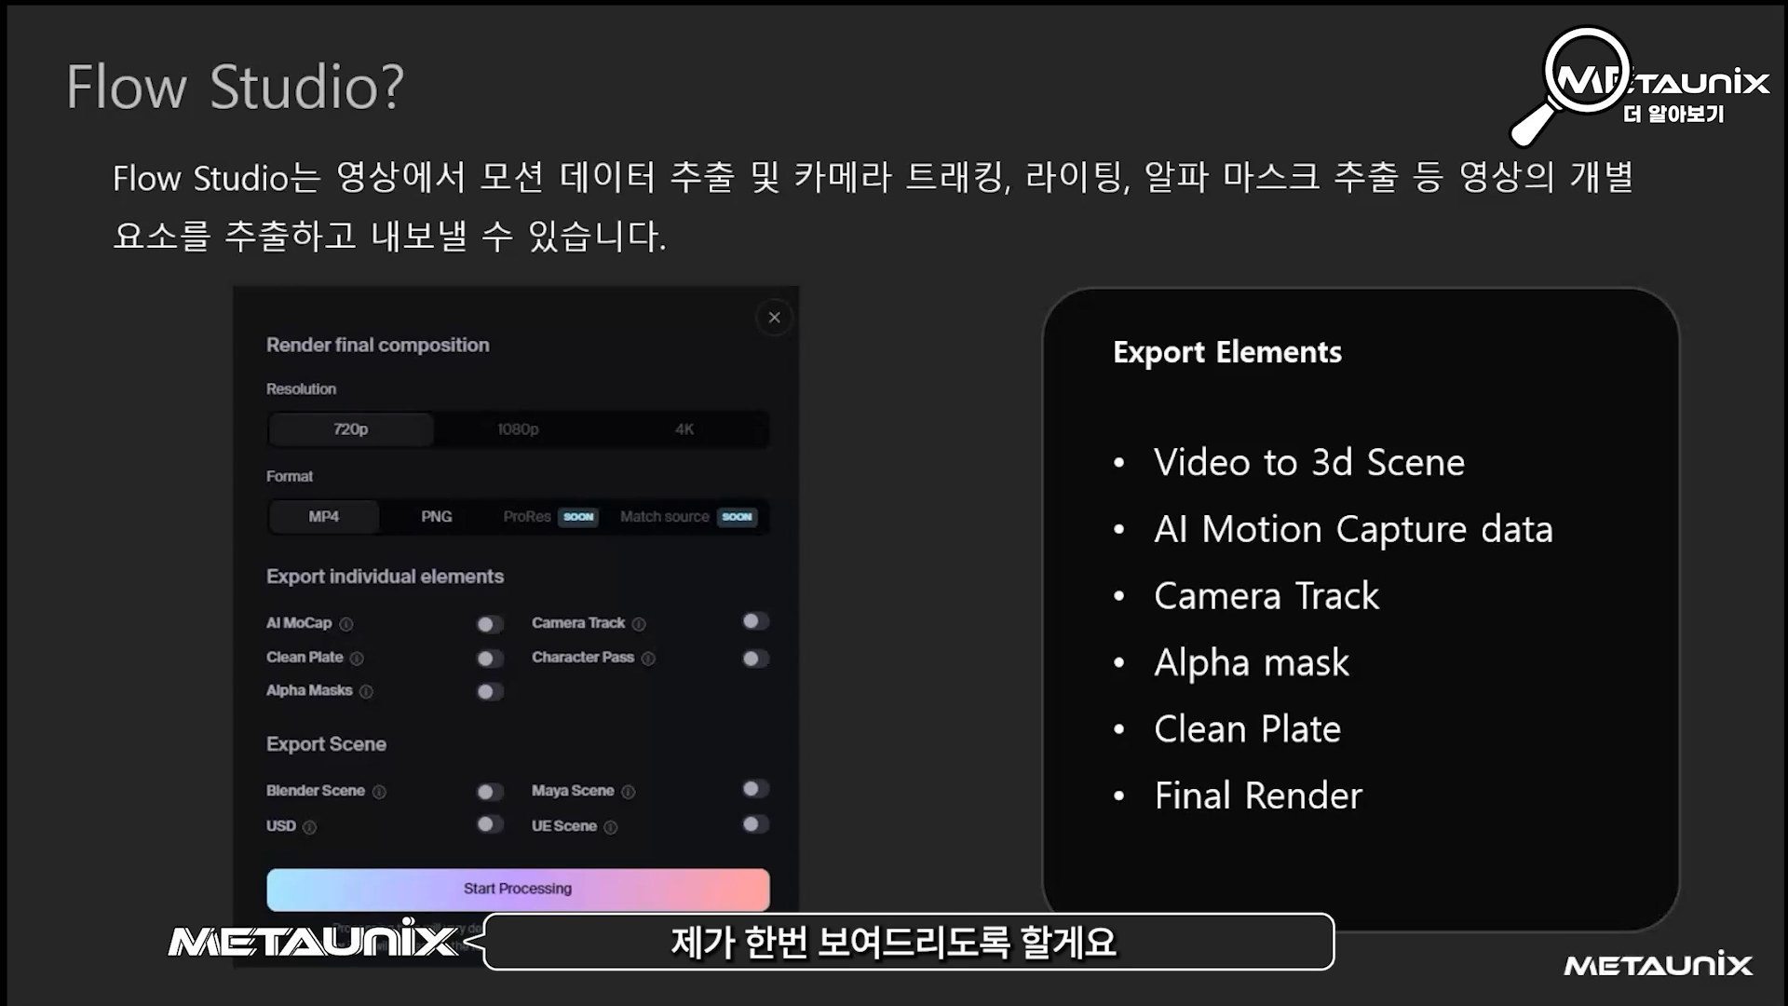
Step: Switch to Autodesk Flow Studio at app.wonderdynamics.com in the browser and look over its address and home page
key("alt+Tab")
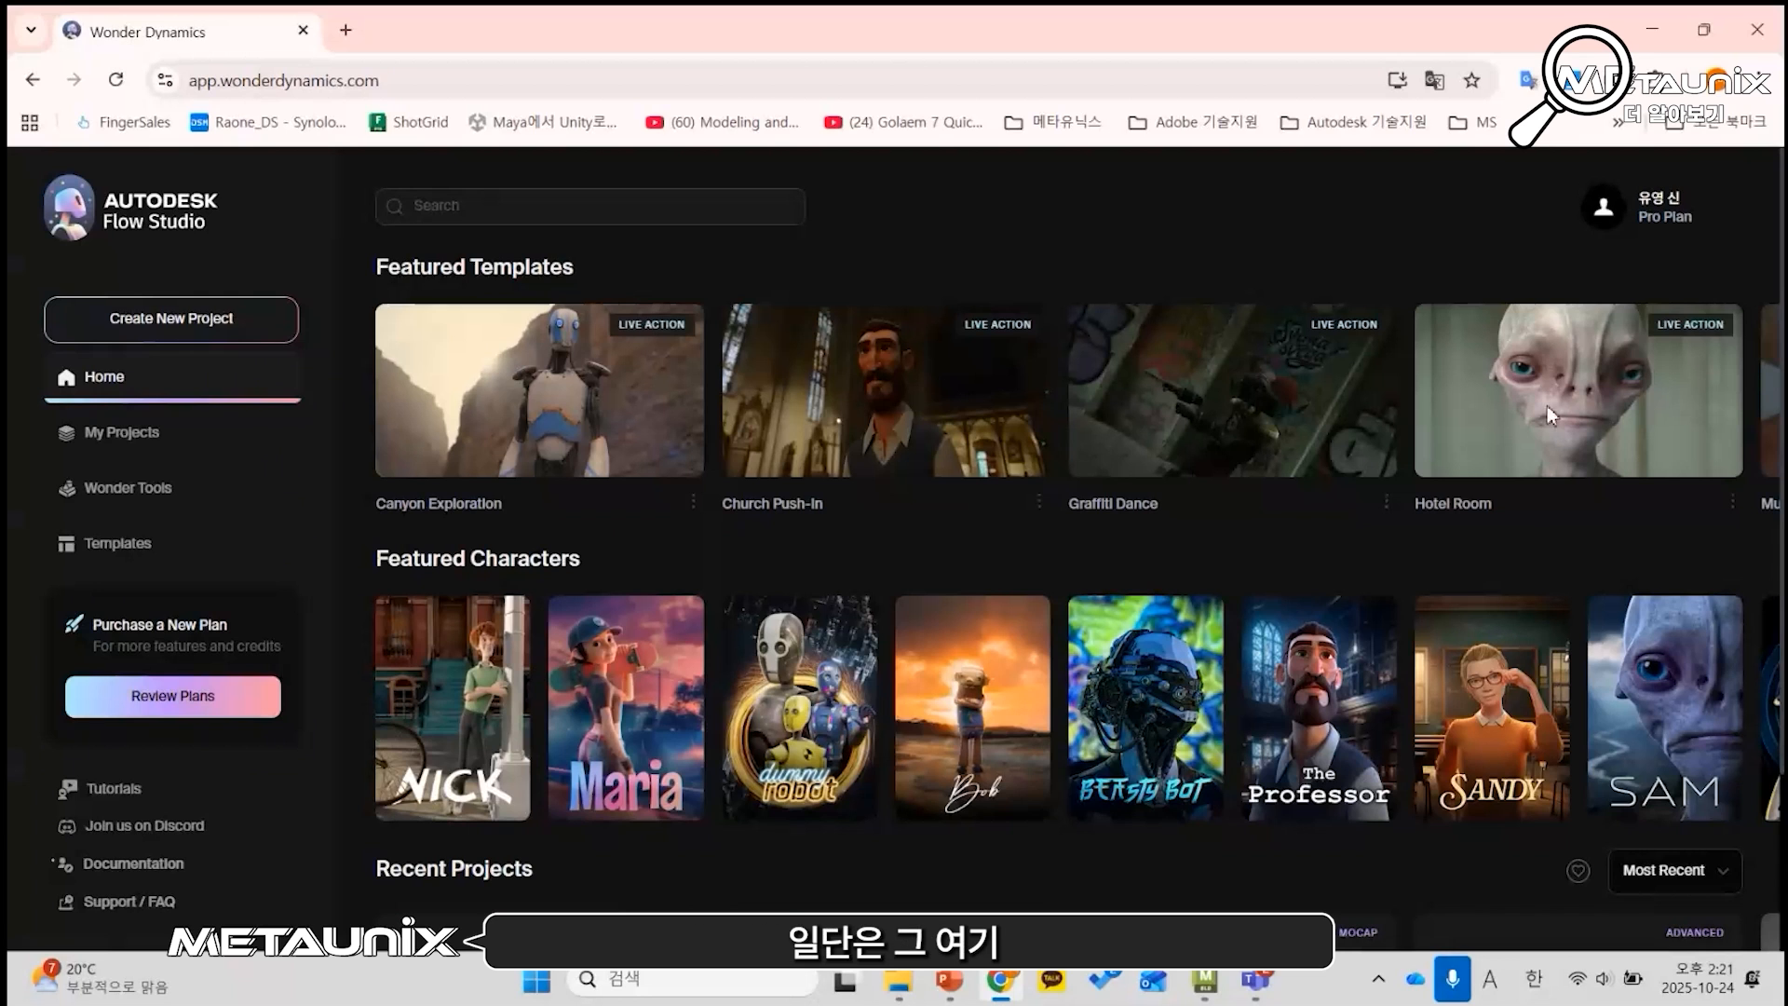
left_click(368, 82)
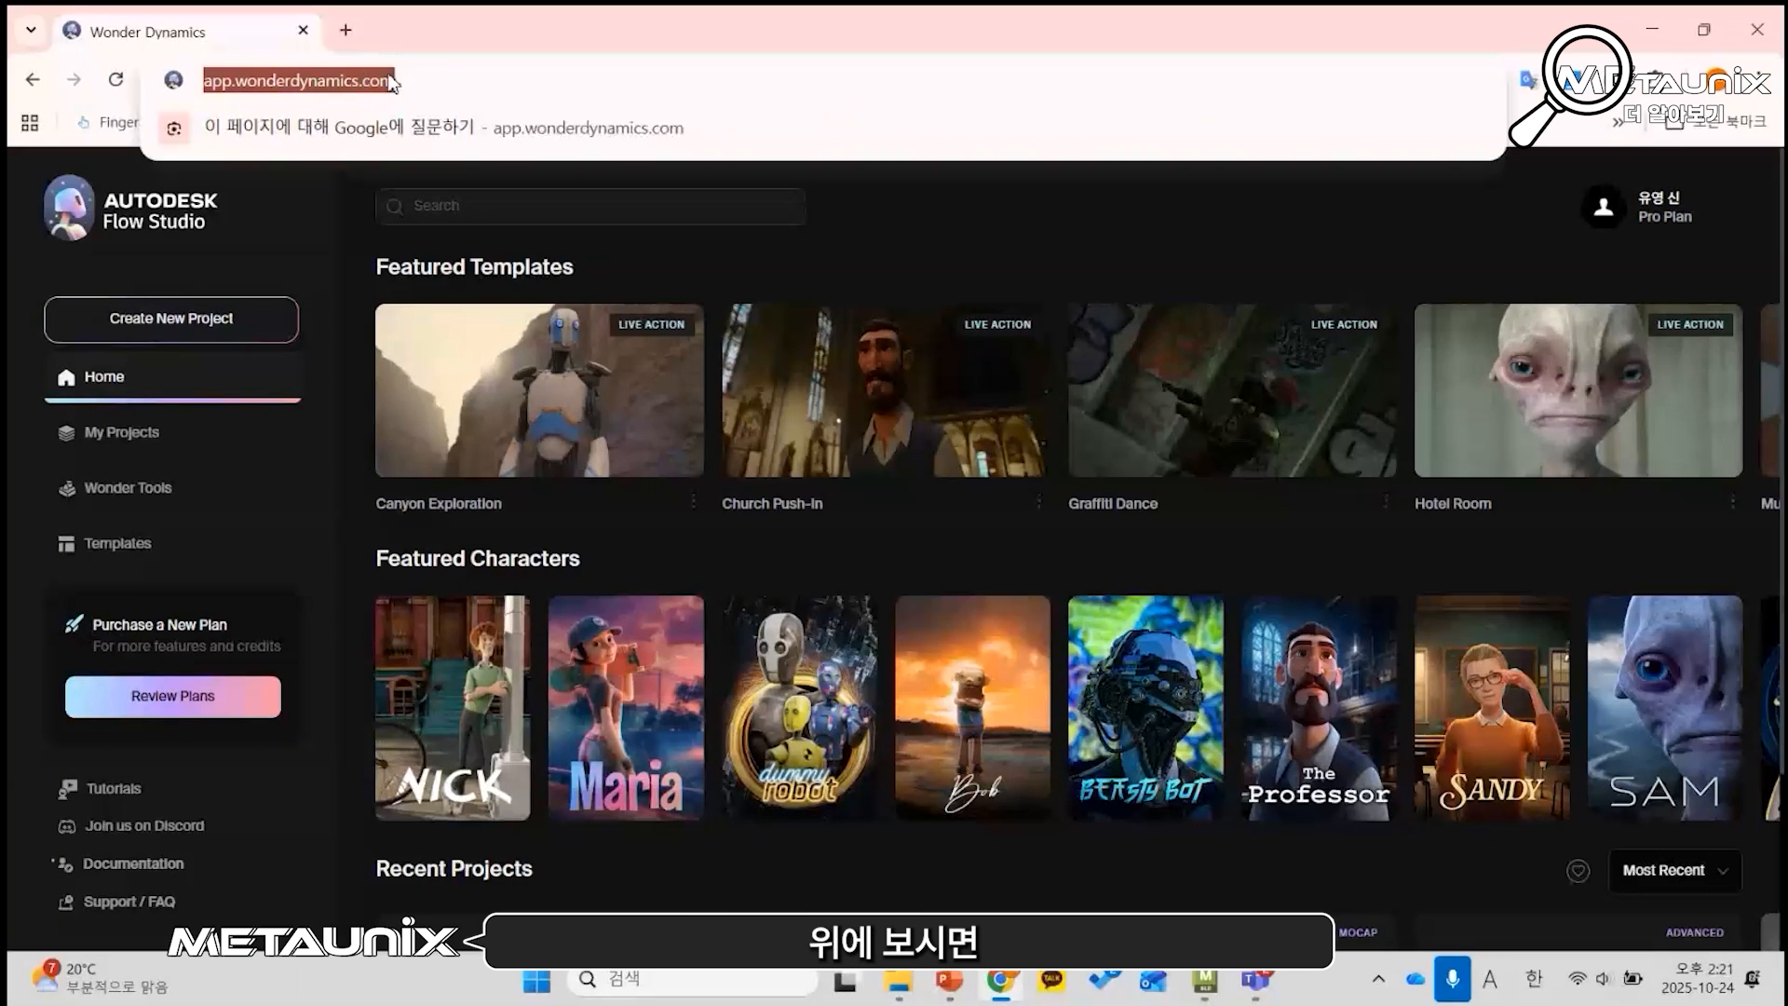
left_click(435, 78)
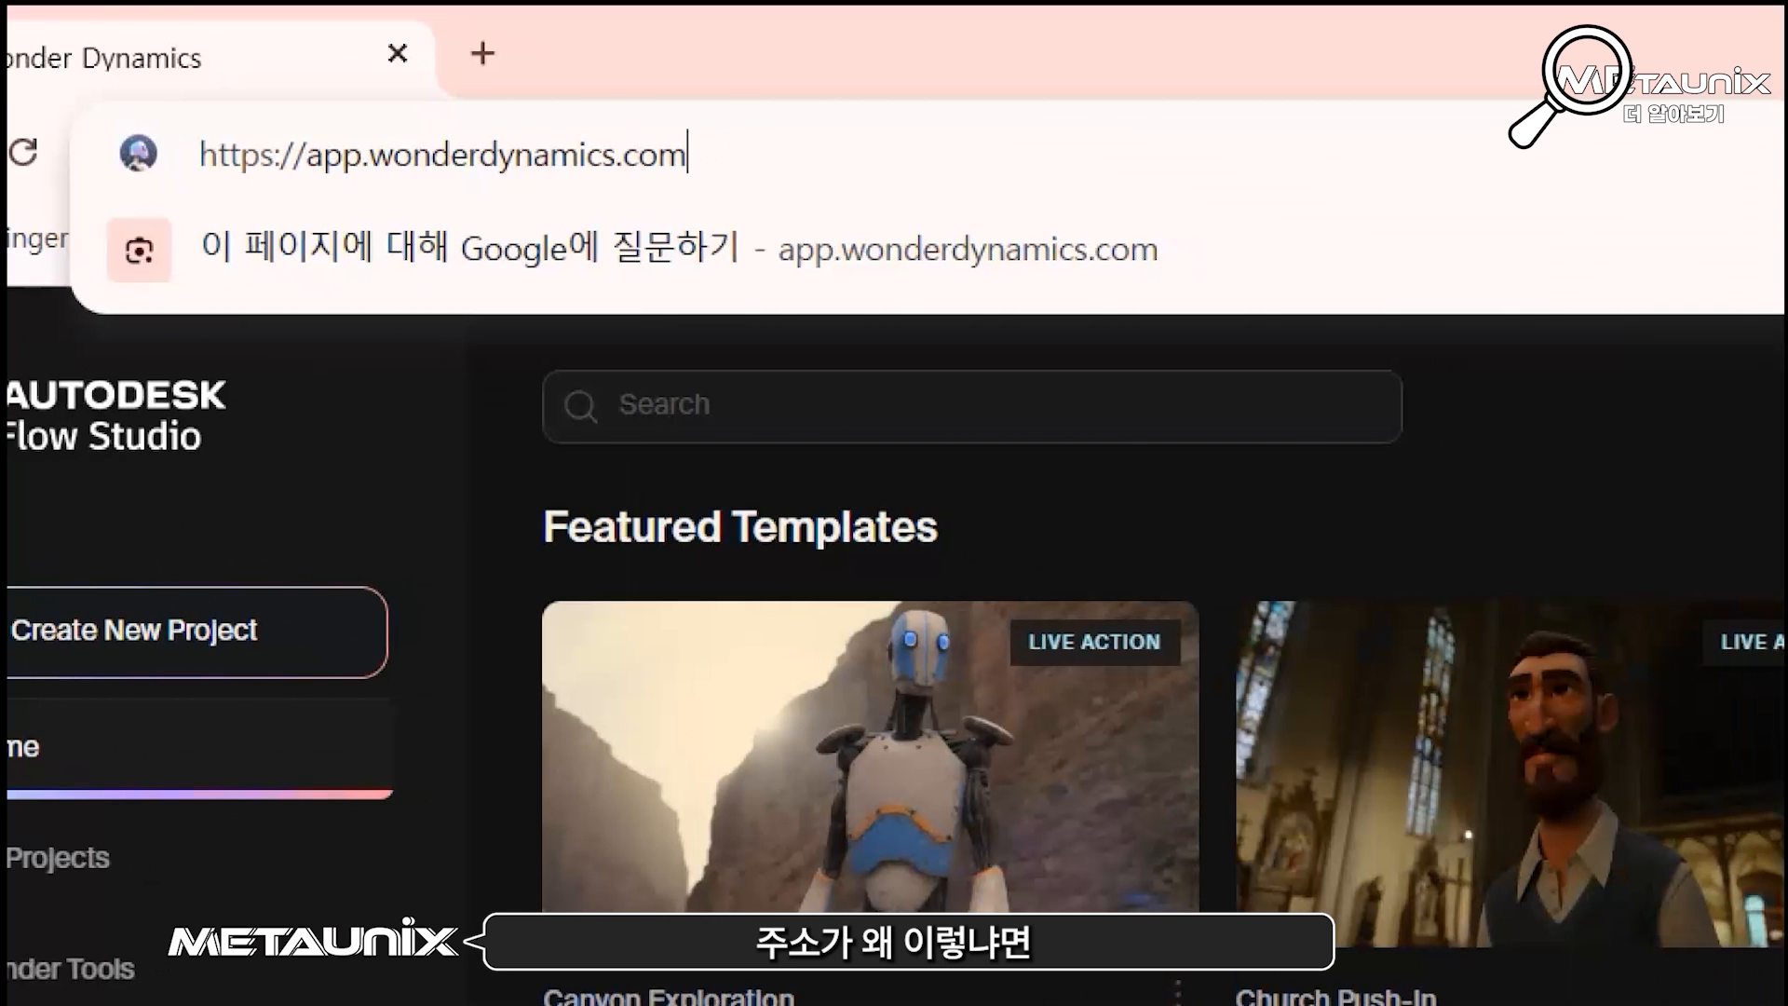
left_click(219, 9)
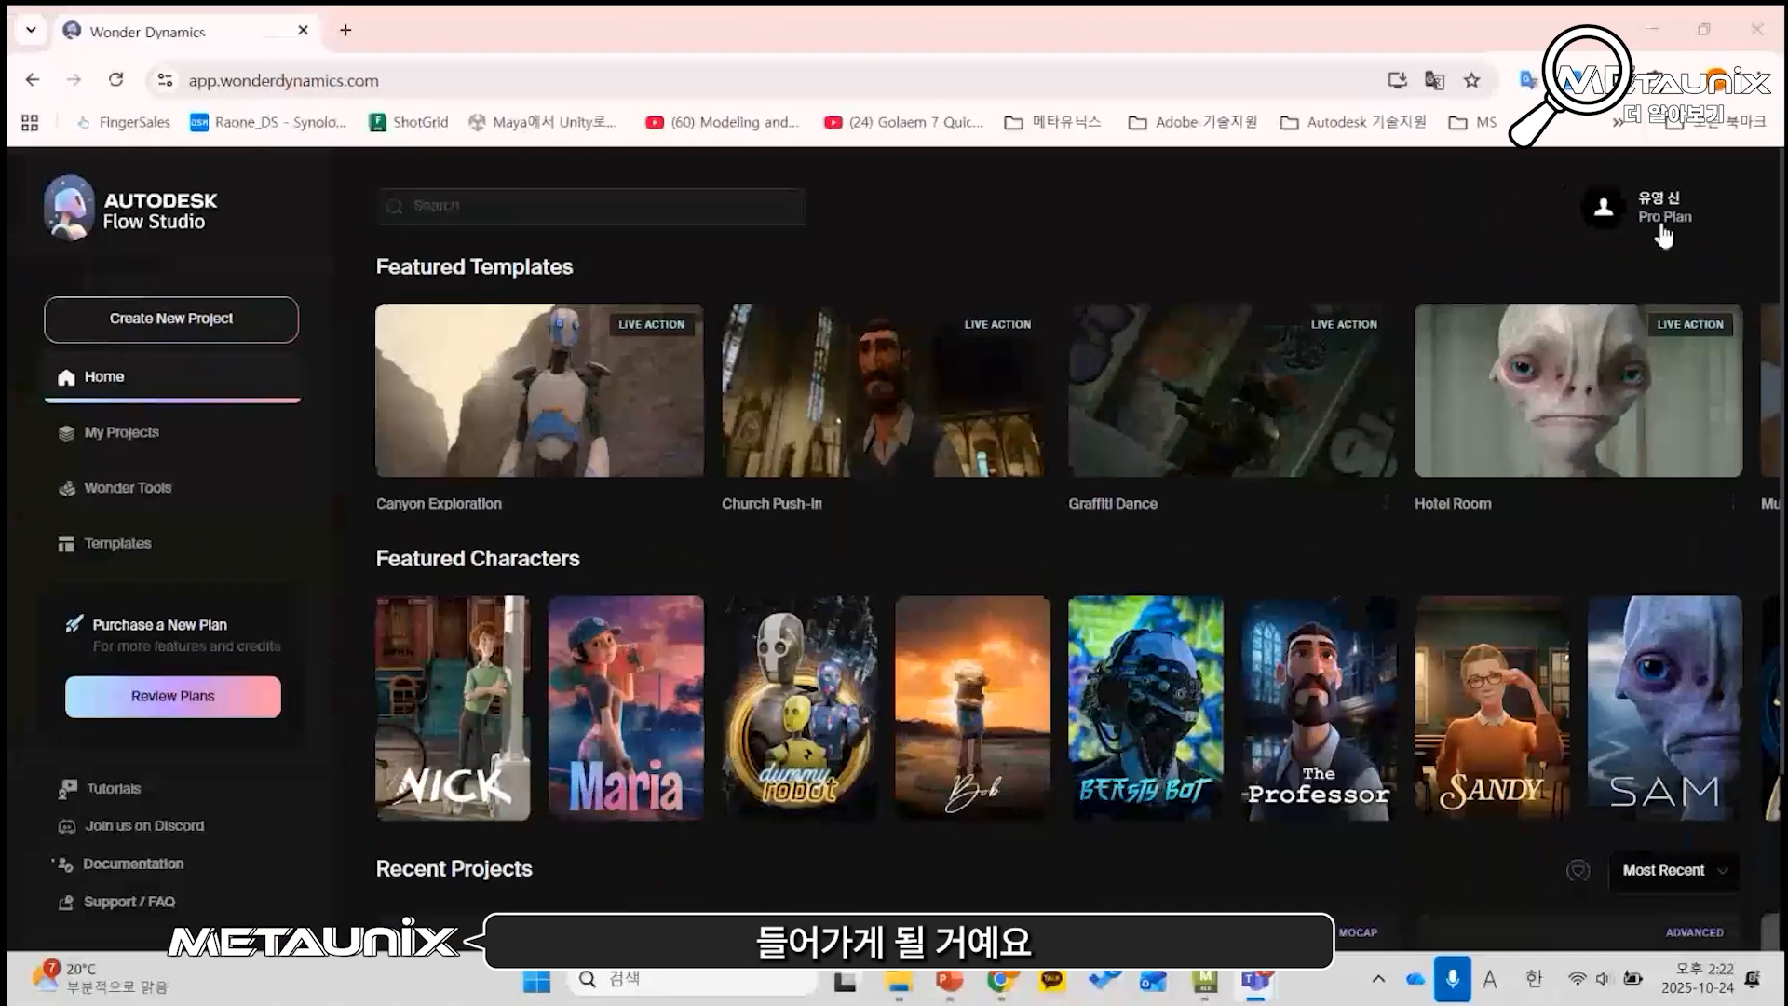
scroll(1571, 232, "down", 1)
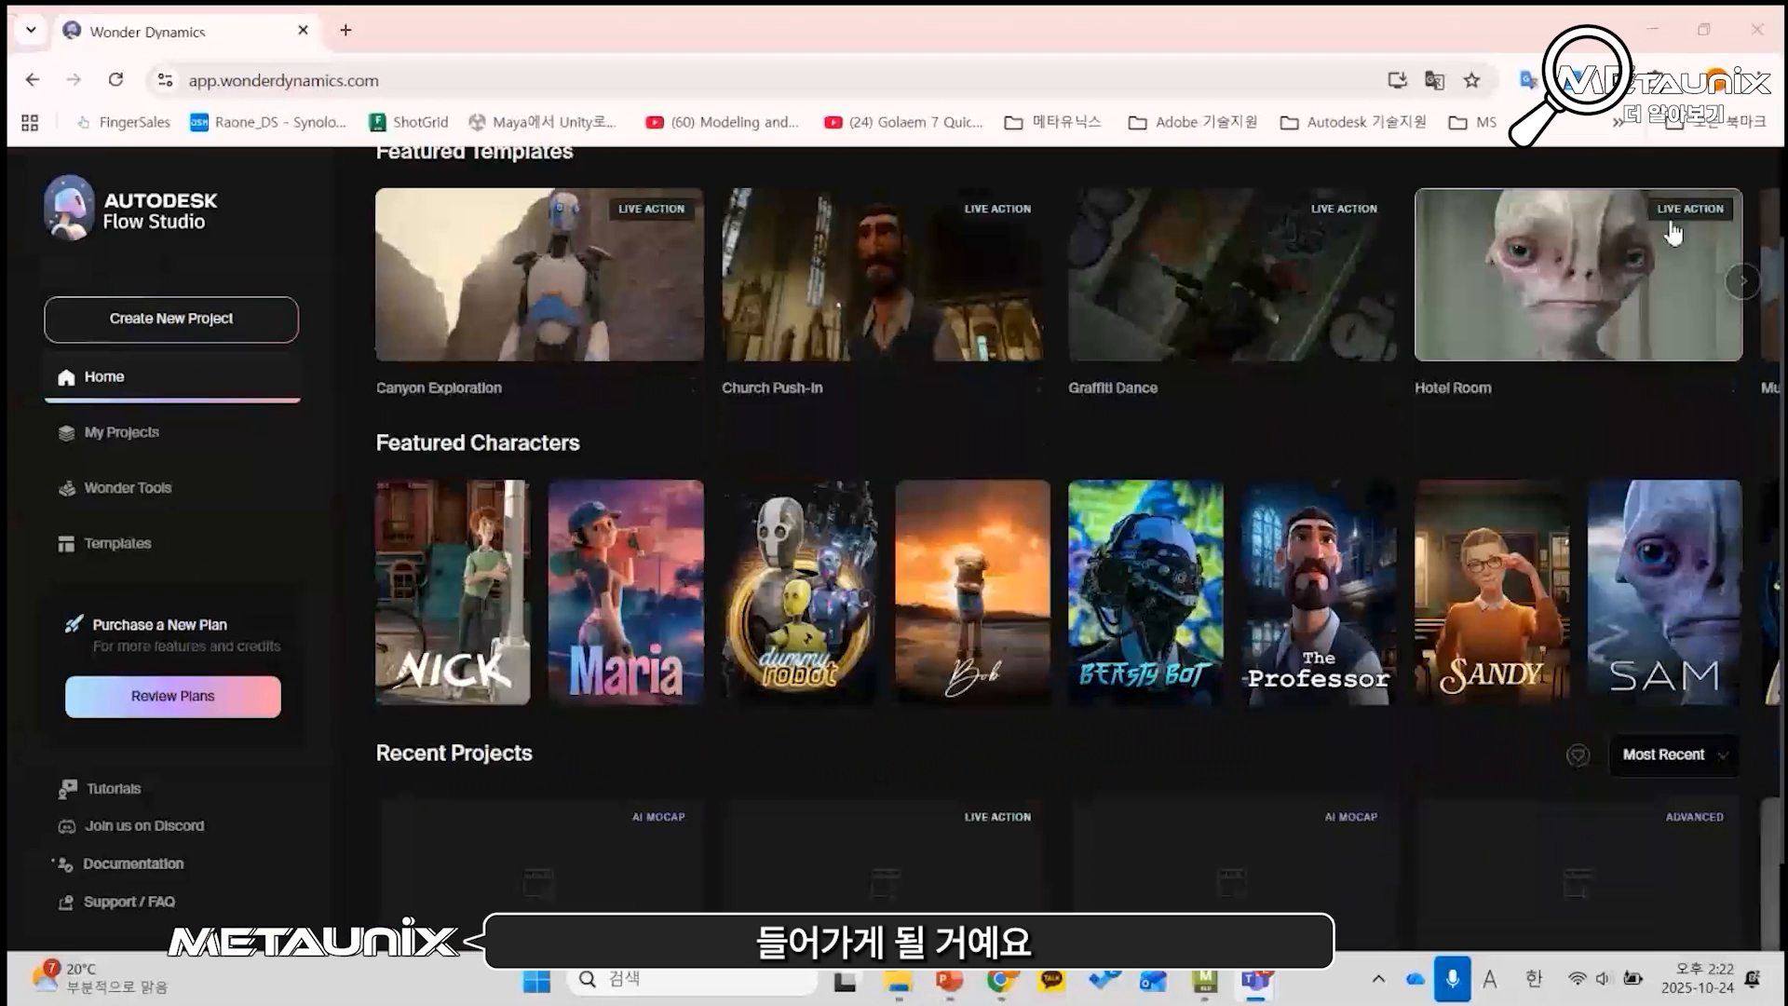
scroll(1523, 345, "up", 1)
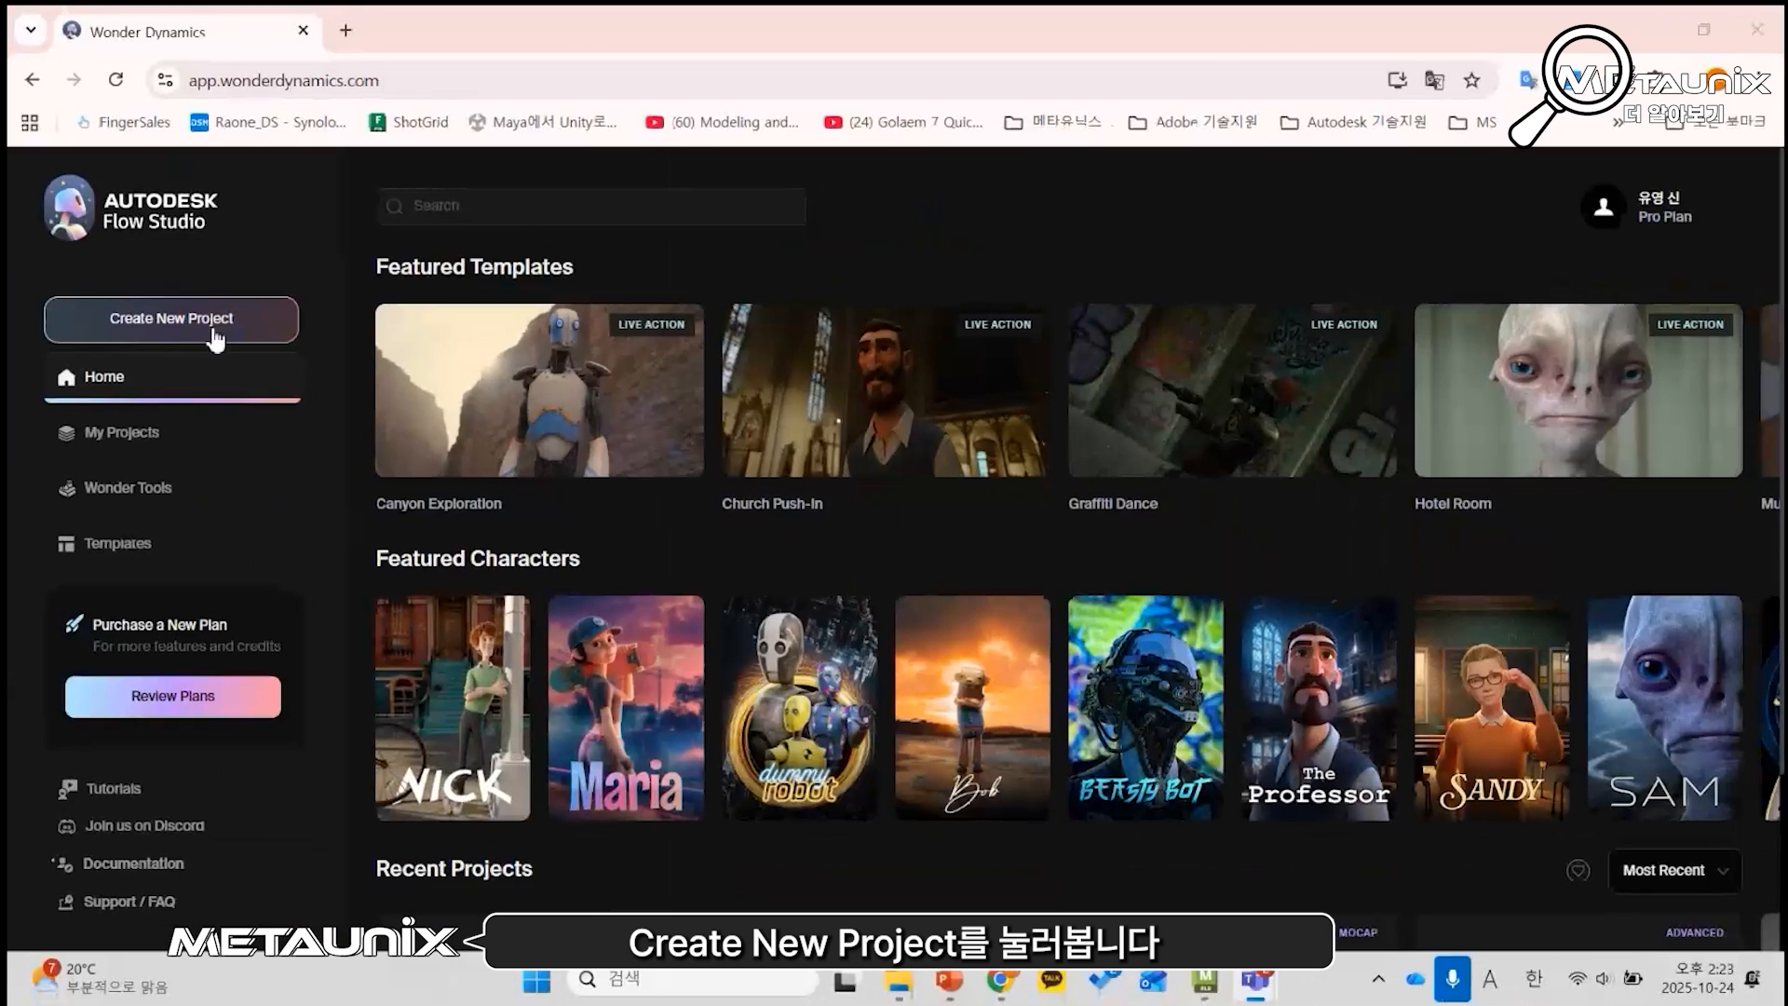
Step: Review the new project types, including AI Motion Capture, and create a Live Action Easy project
left_click(417, 331)
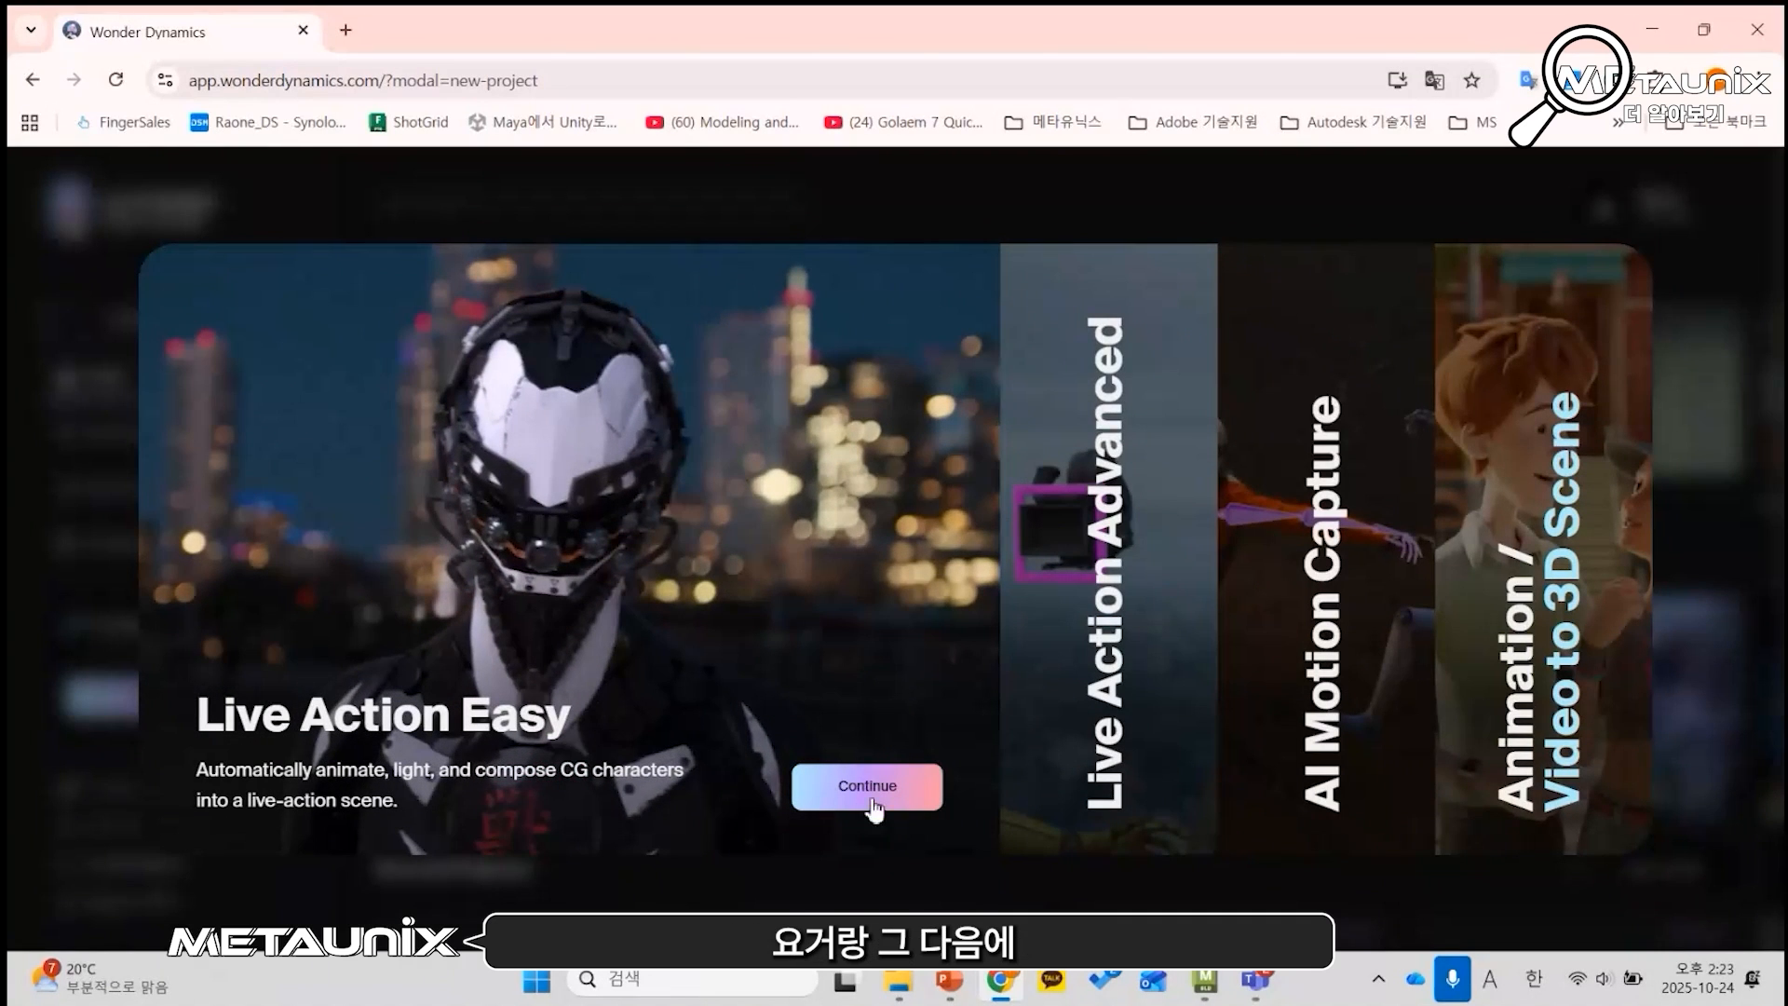
left_click(1278, 667)
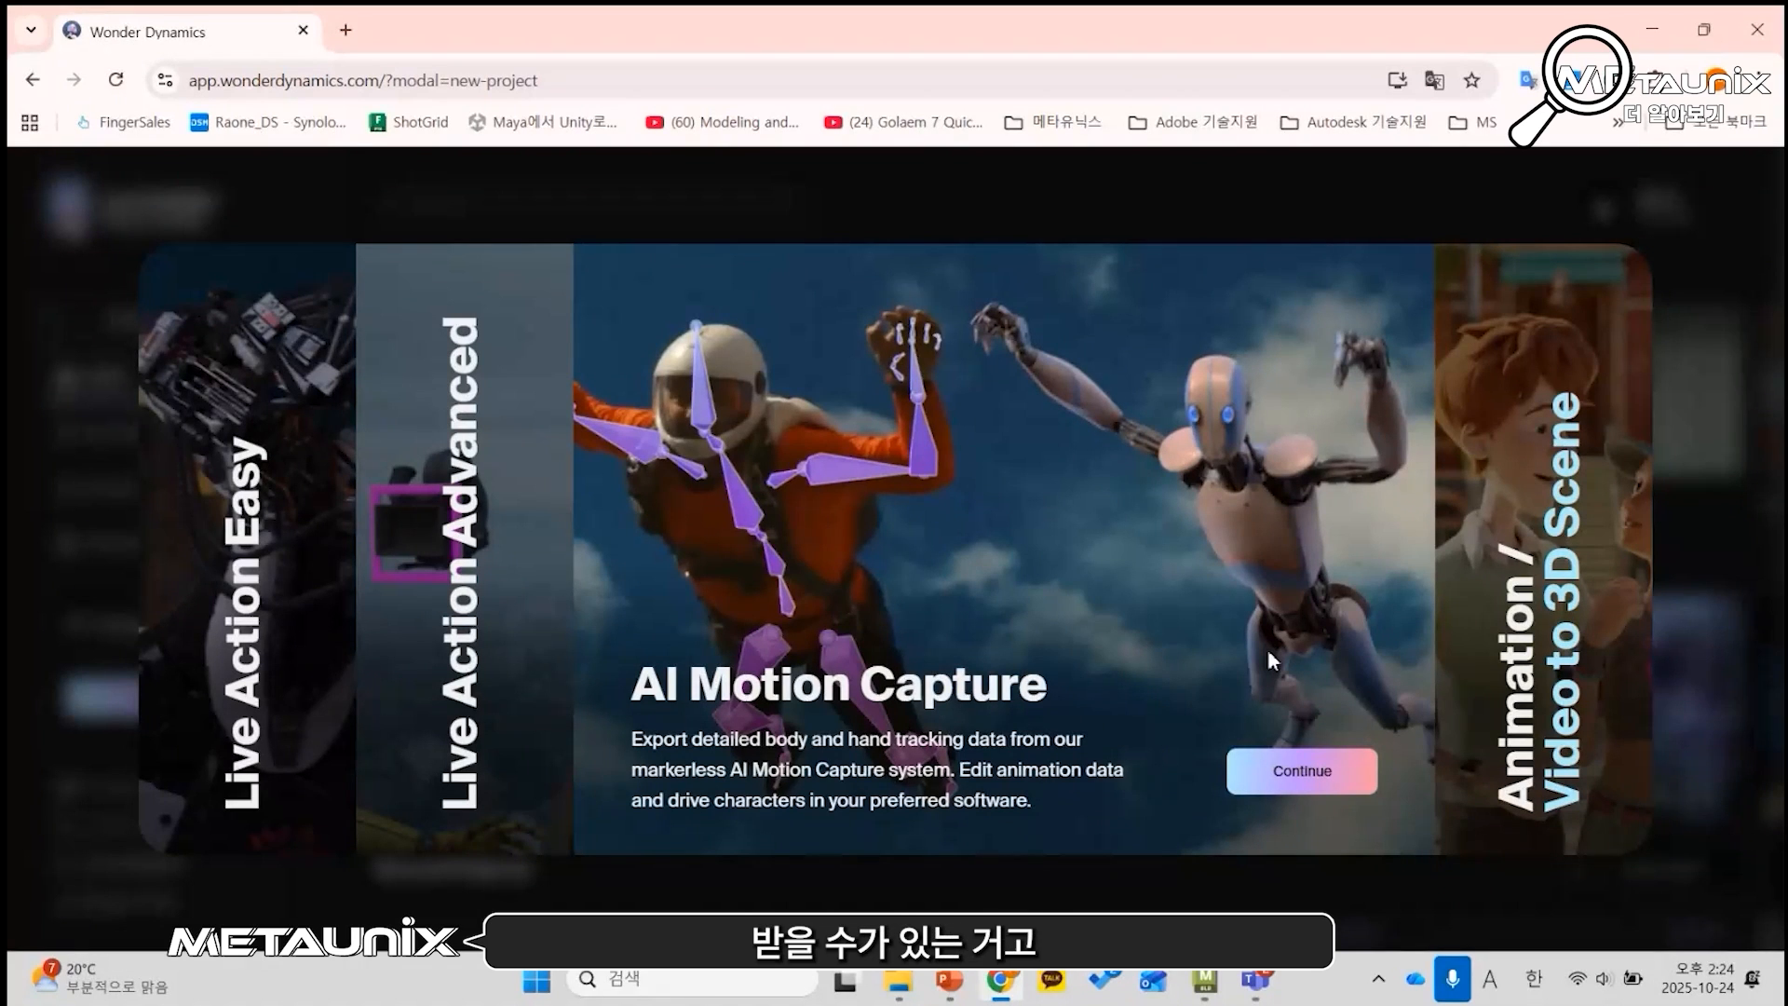
mouse_move(278, 700)
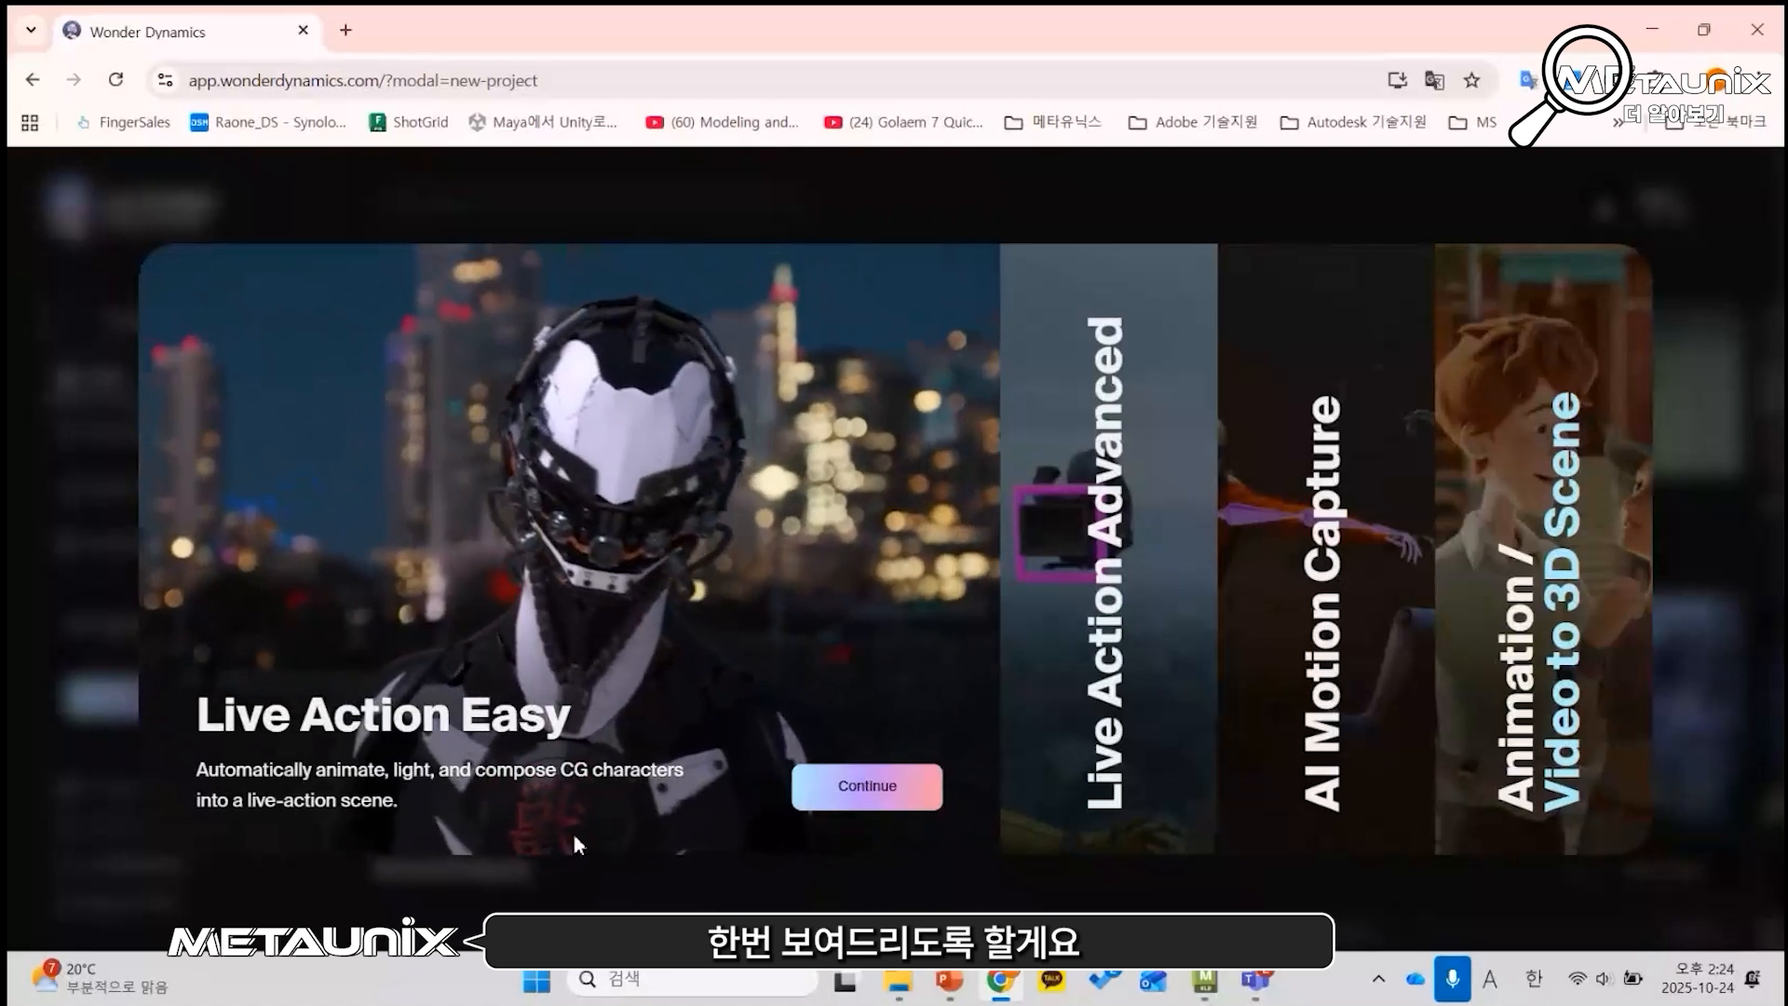
left_click(902, 793)
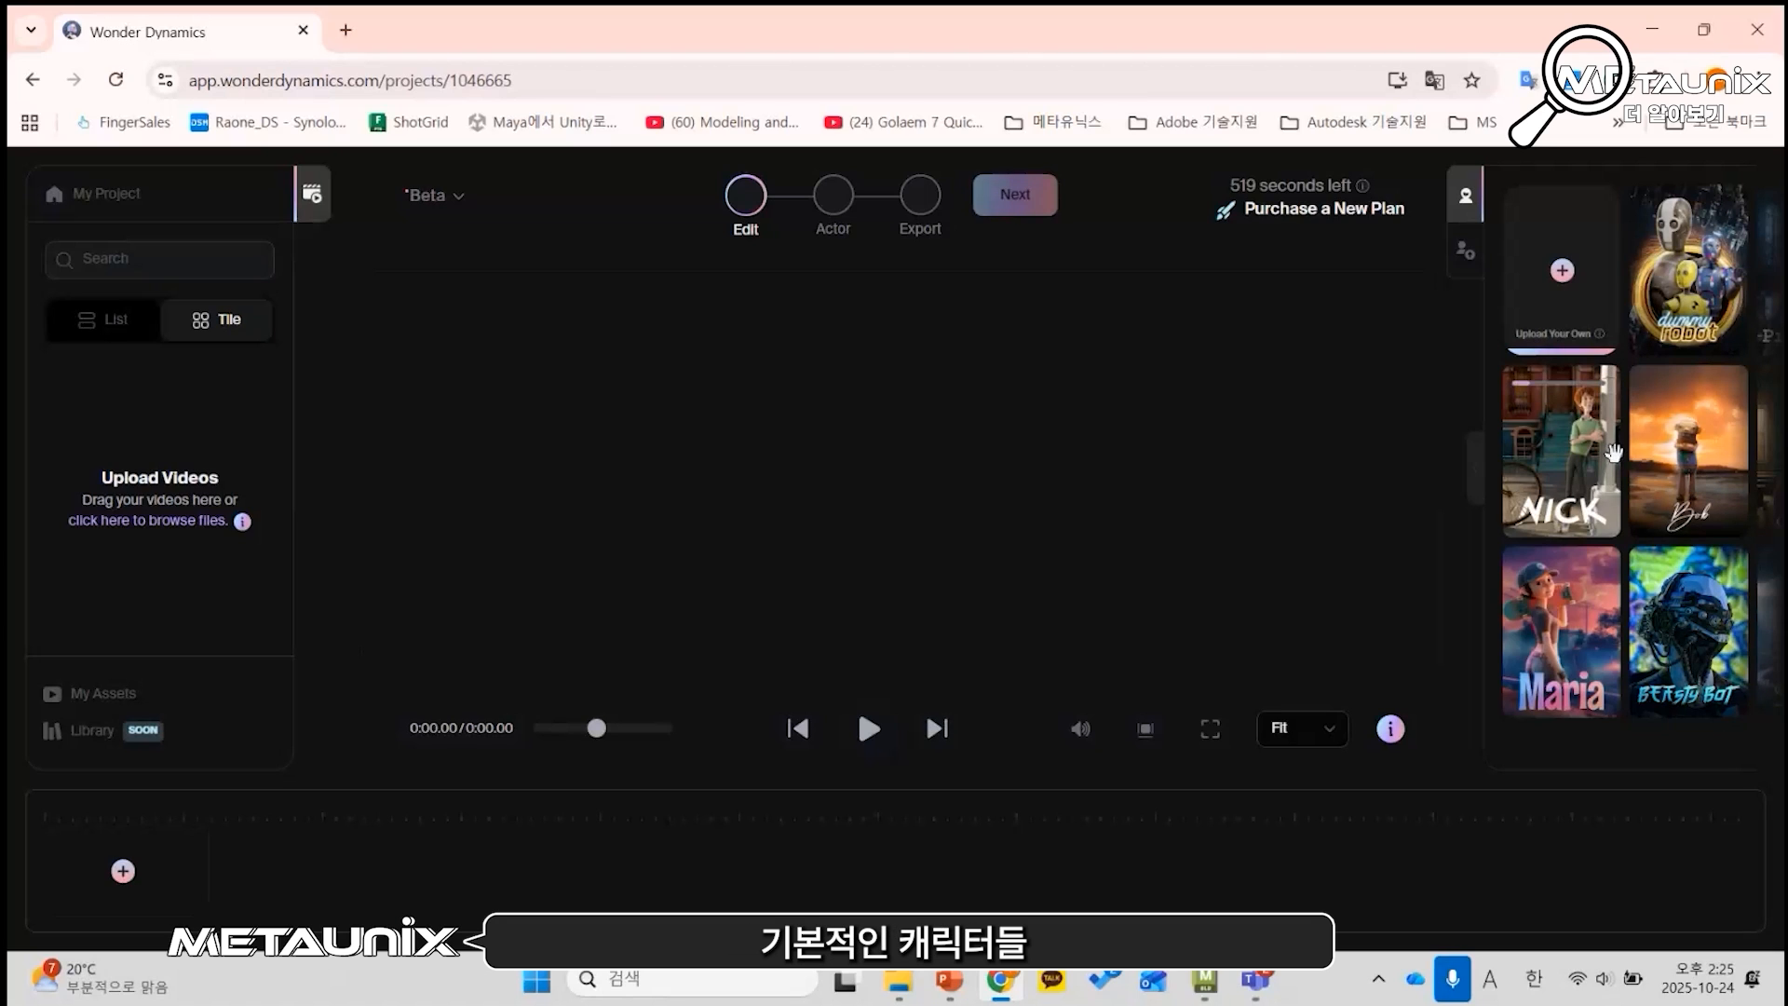
mouse_move(1612, 454)
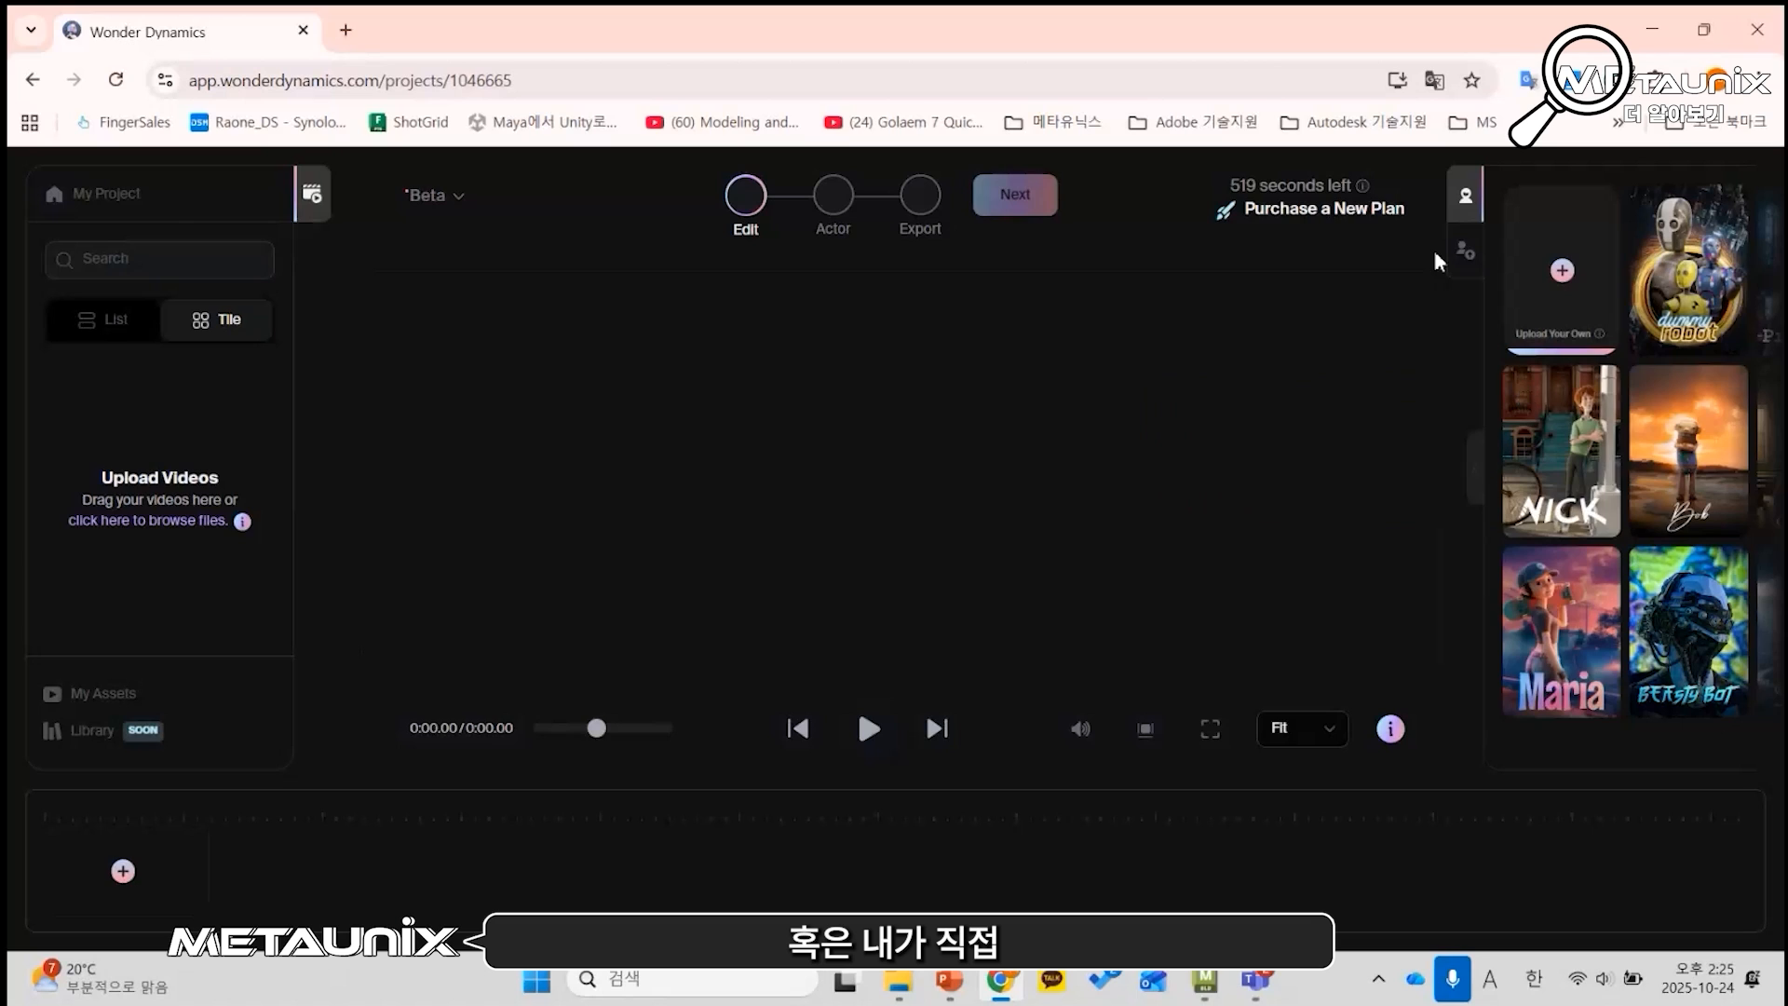
Step: Look over the uploaded custom characters and add the four-second Flow clip from My Assets to the project
left_click(1467, 253)
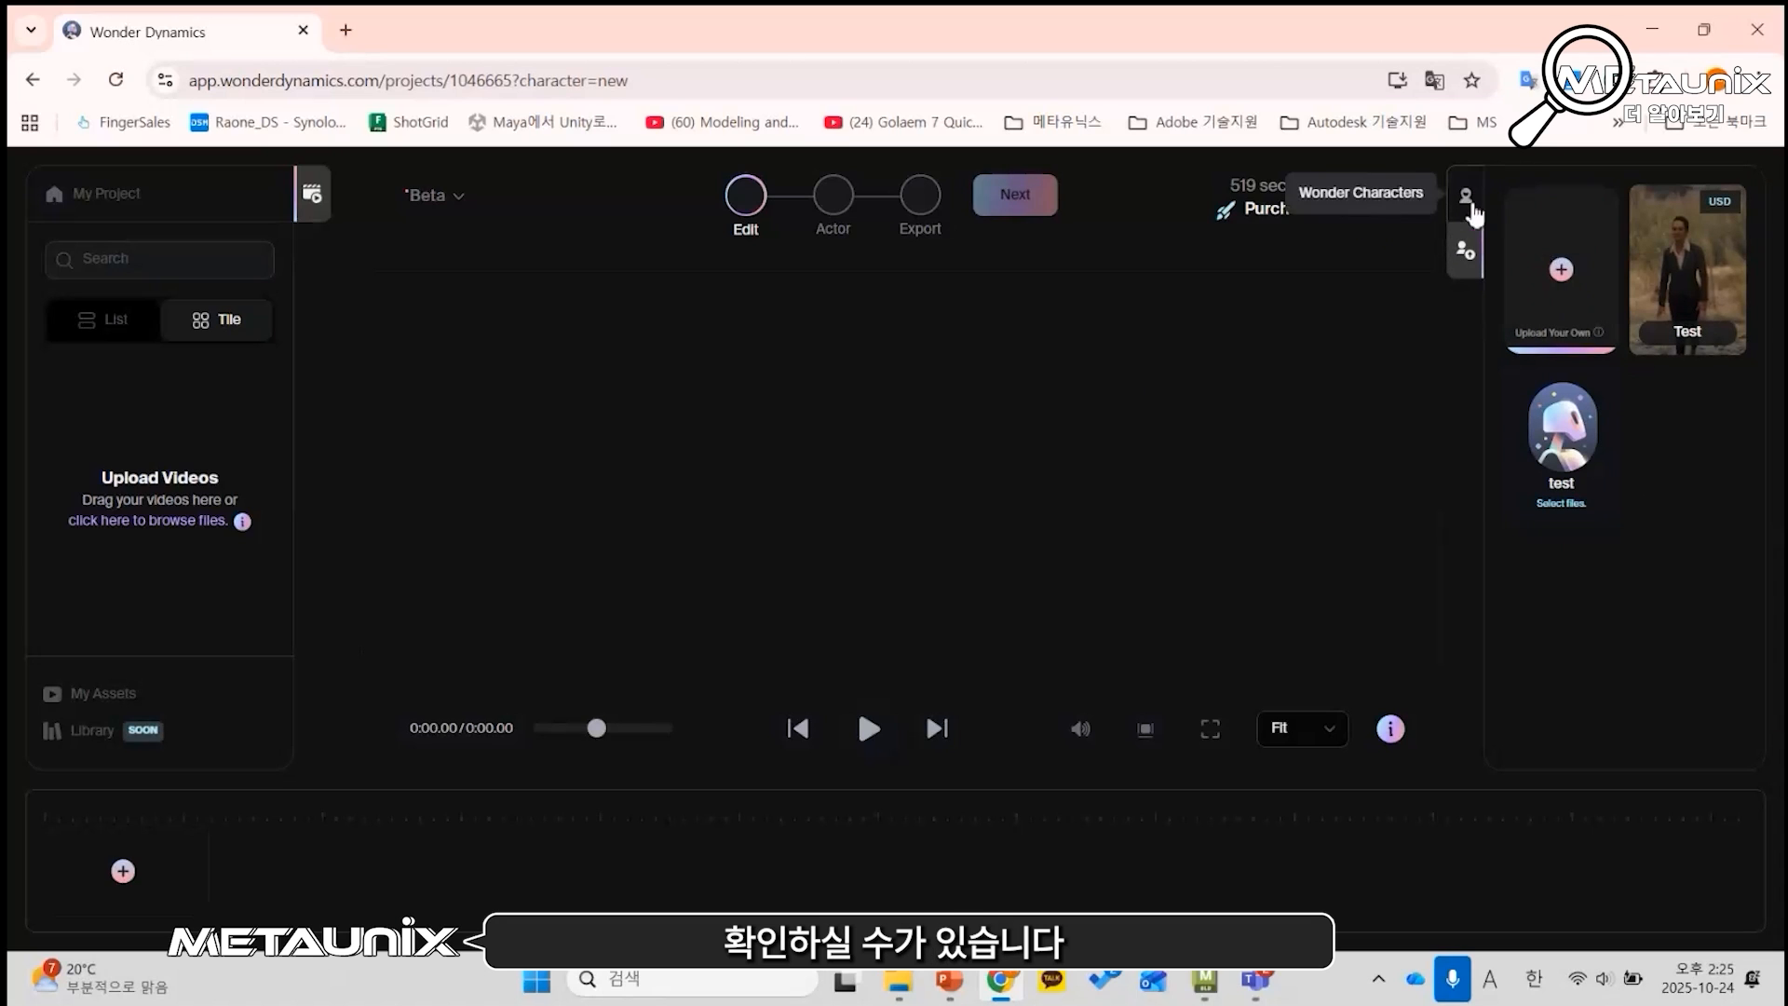
left_click(1469, 200)
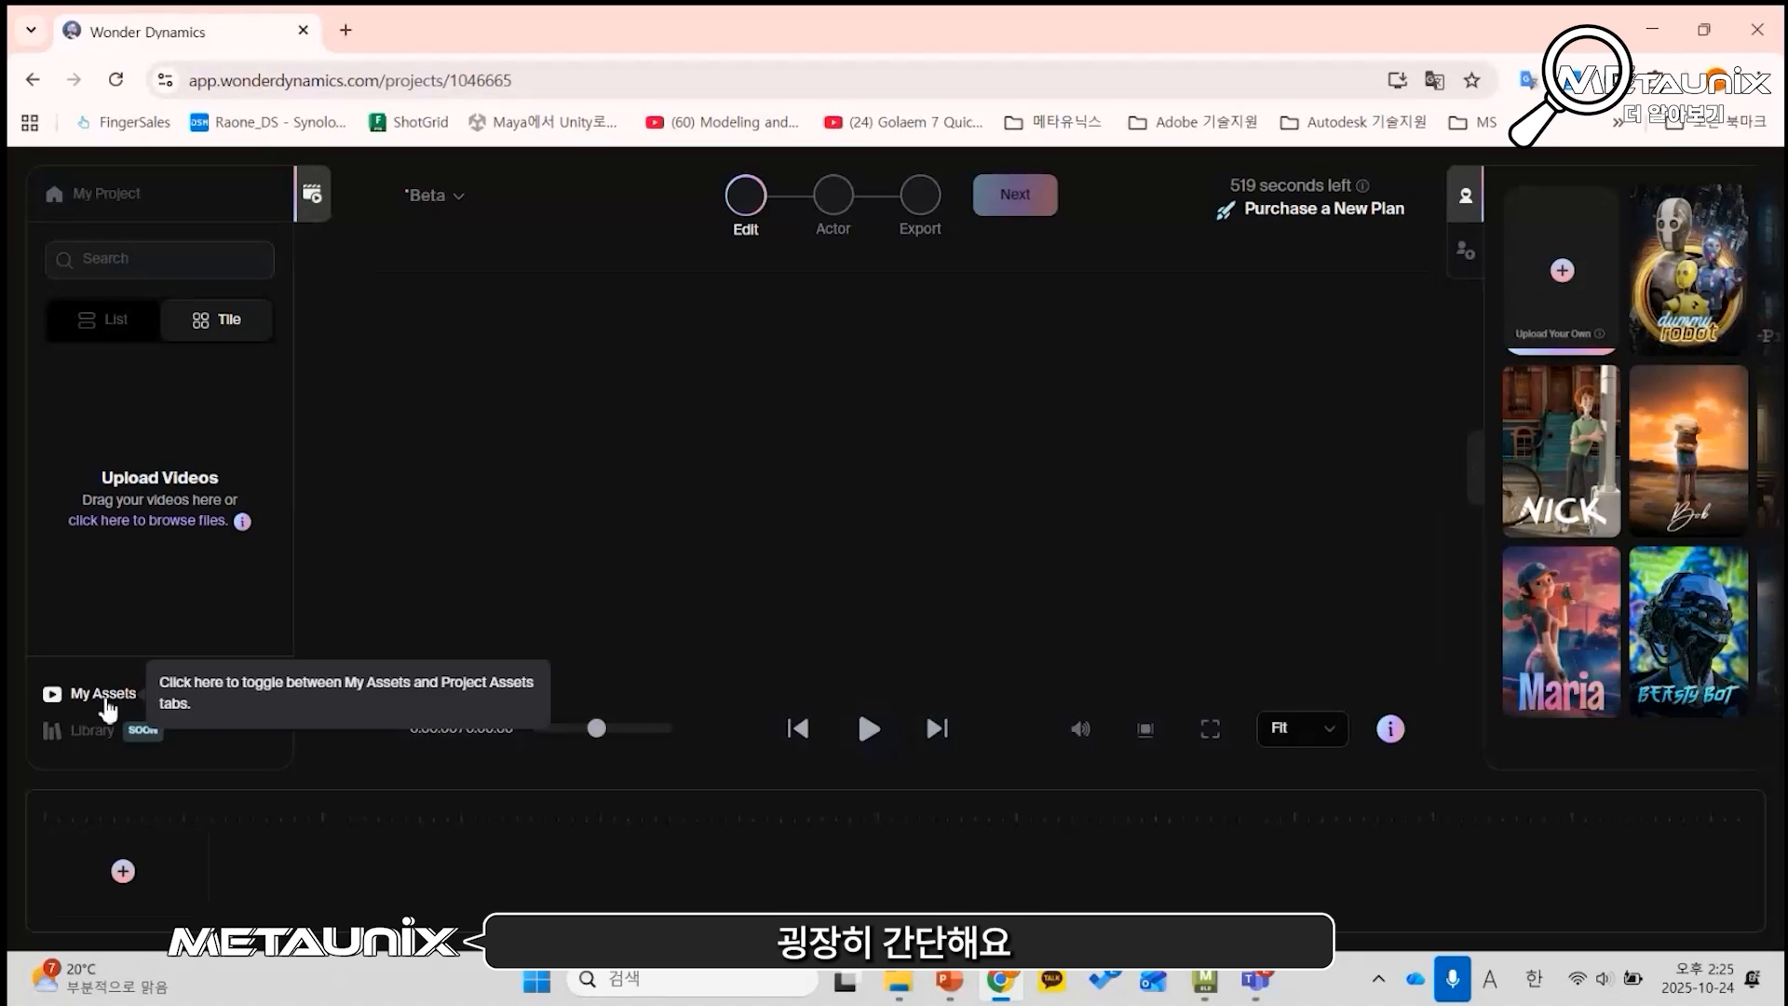
left_click(106, 697)
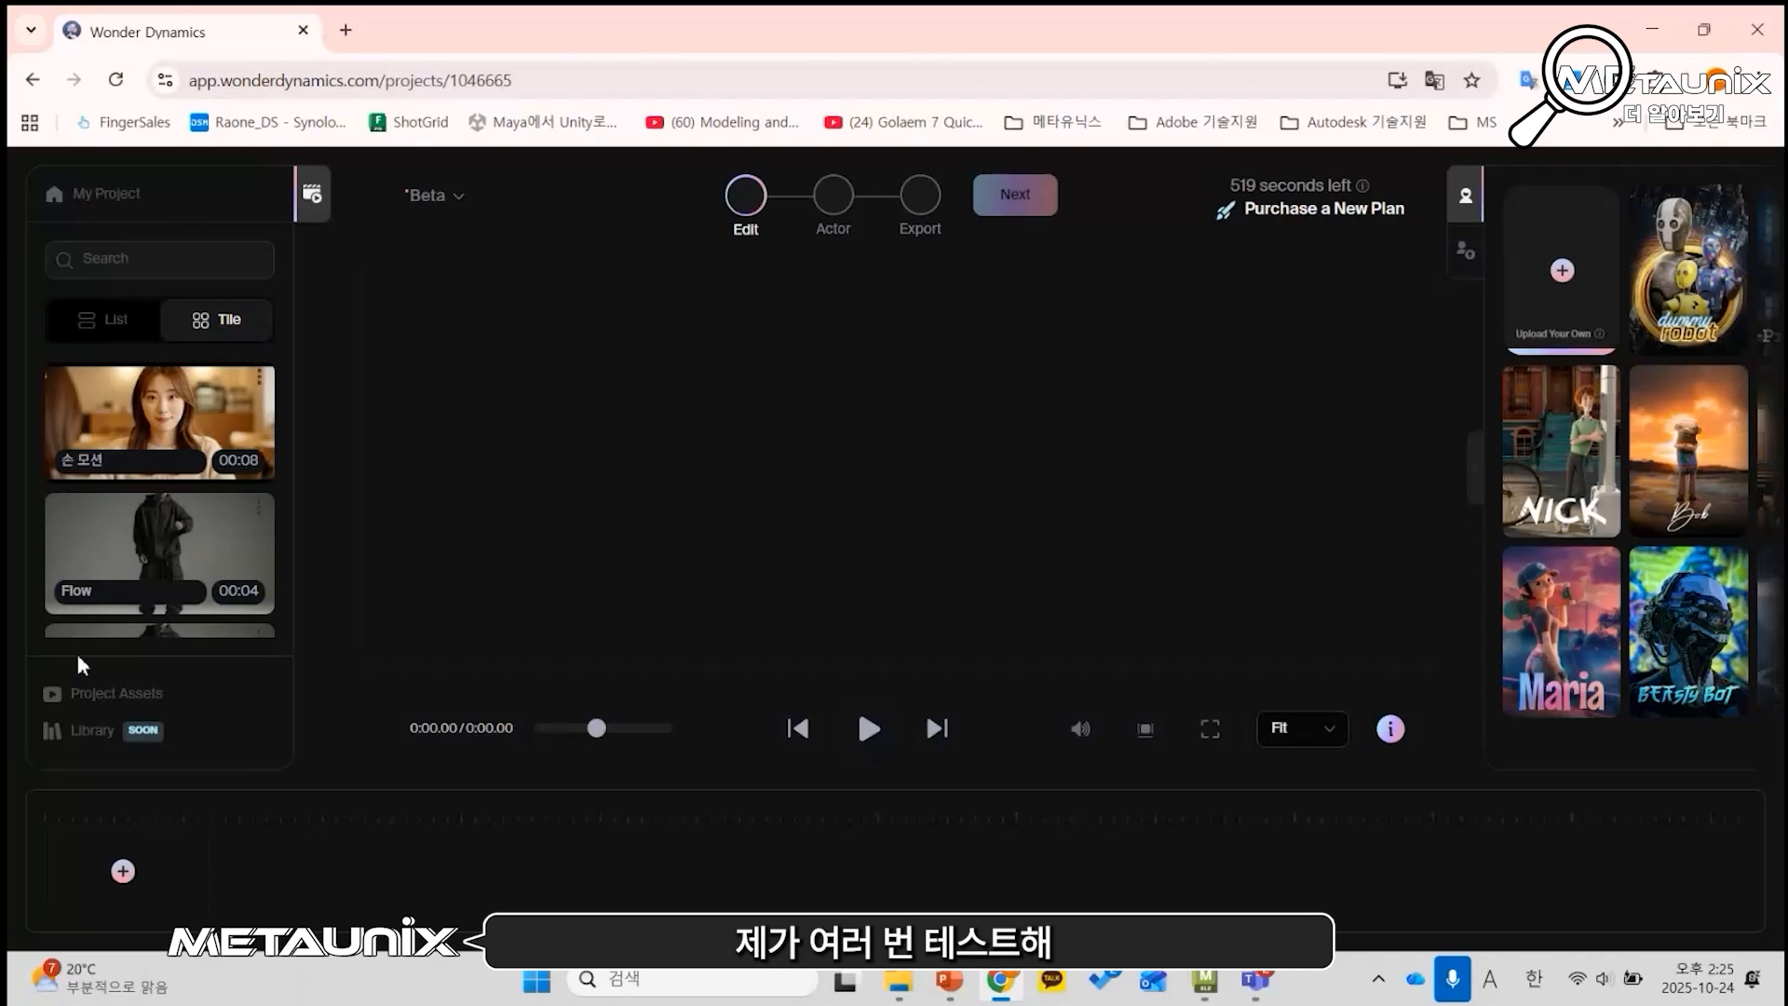
scroll(142, 419, "down", 1)
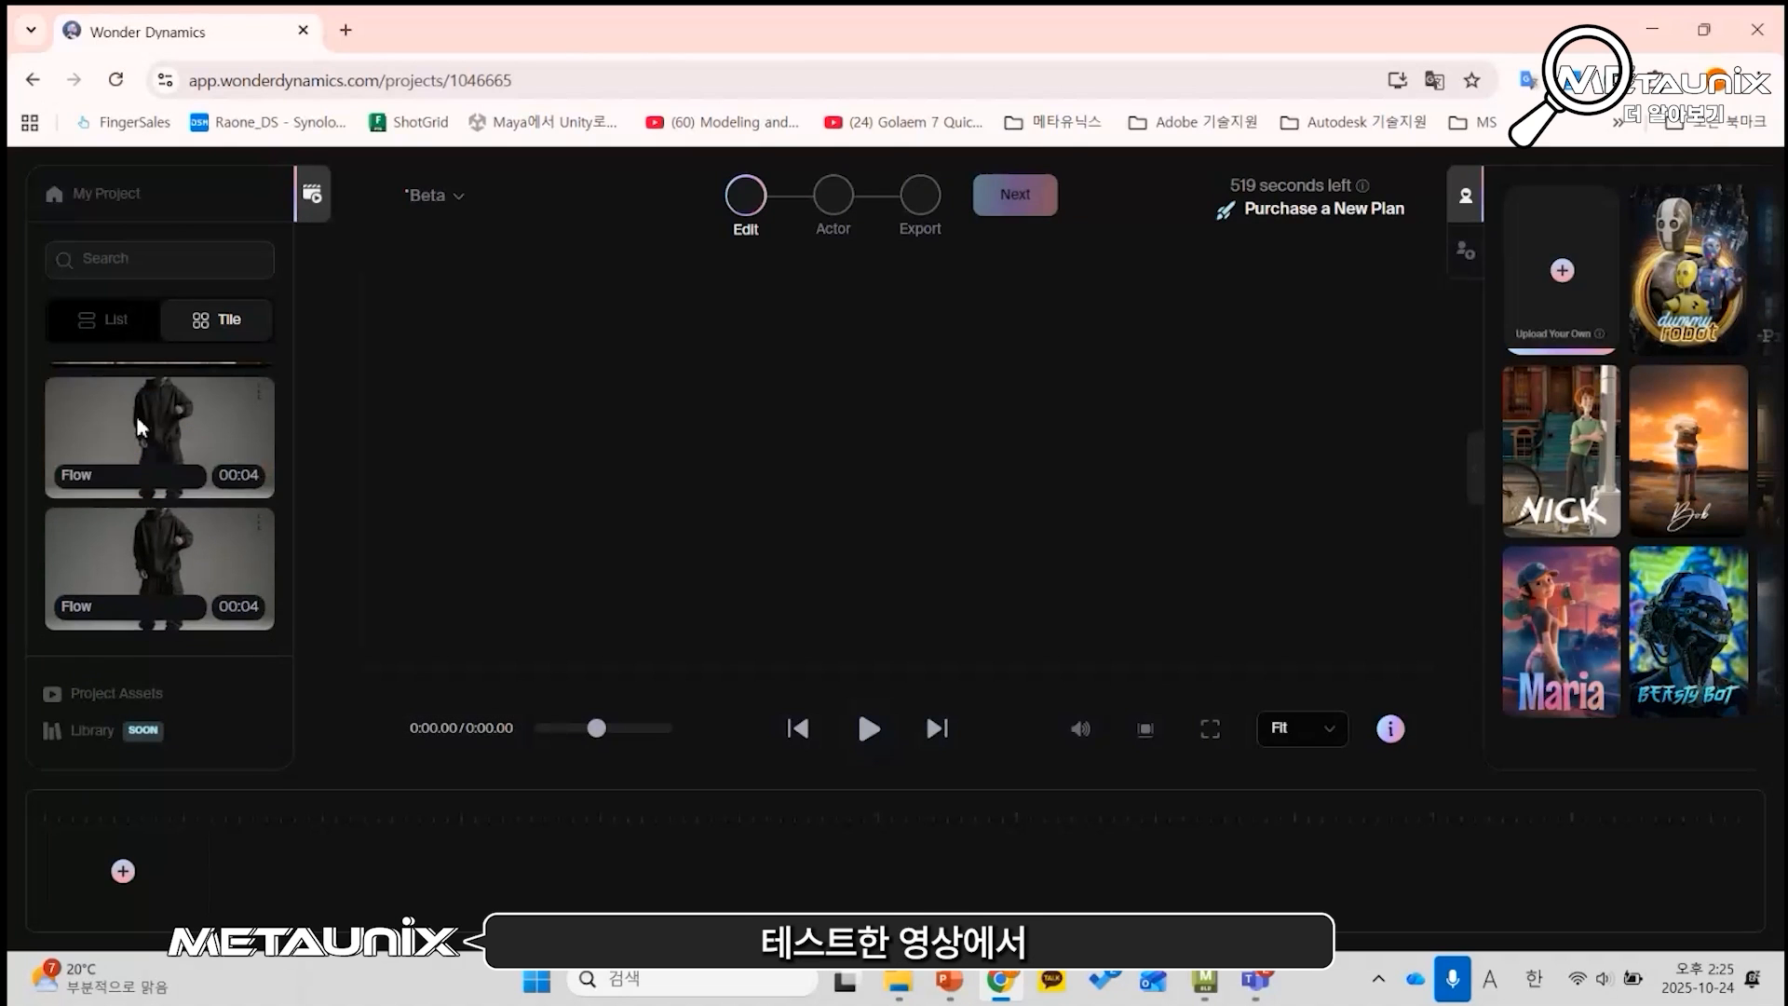
left_click_drag(140, 428, 899, 468)
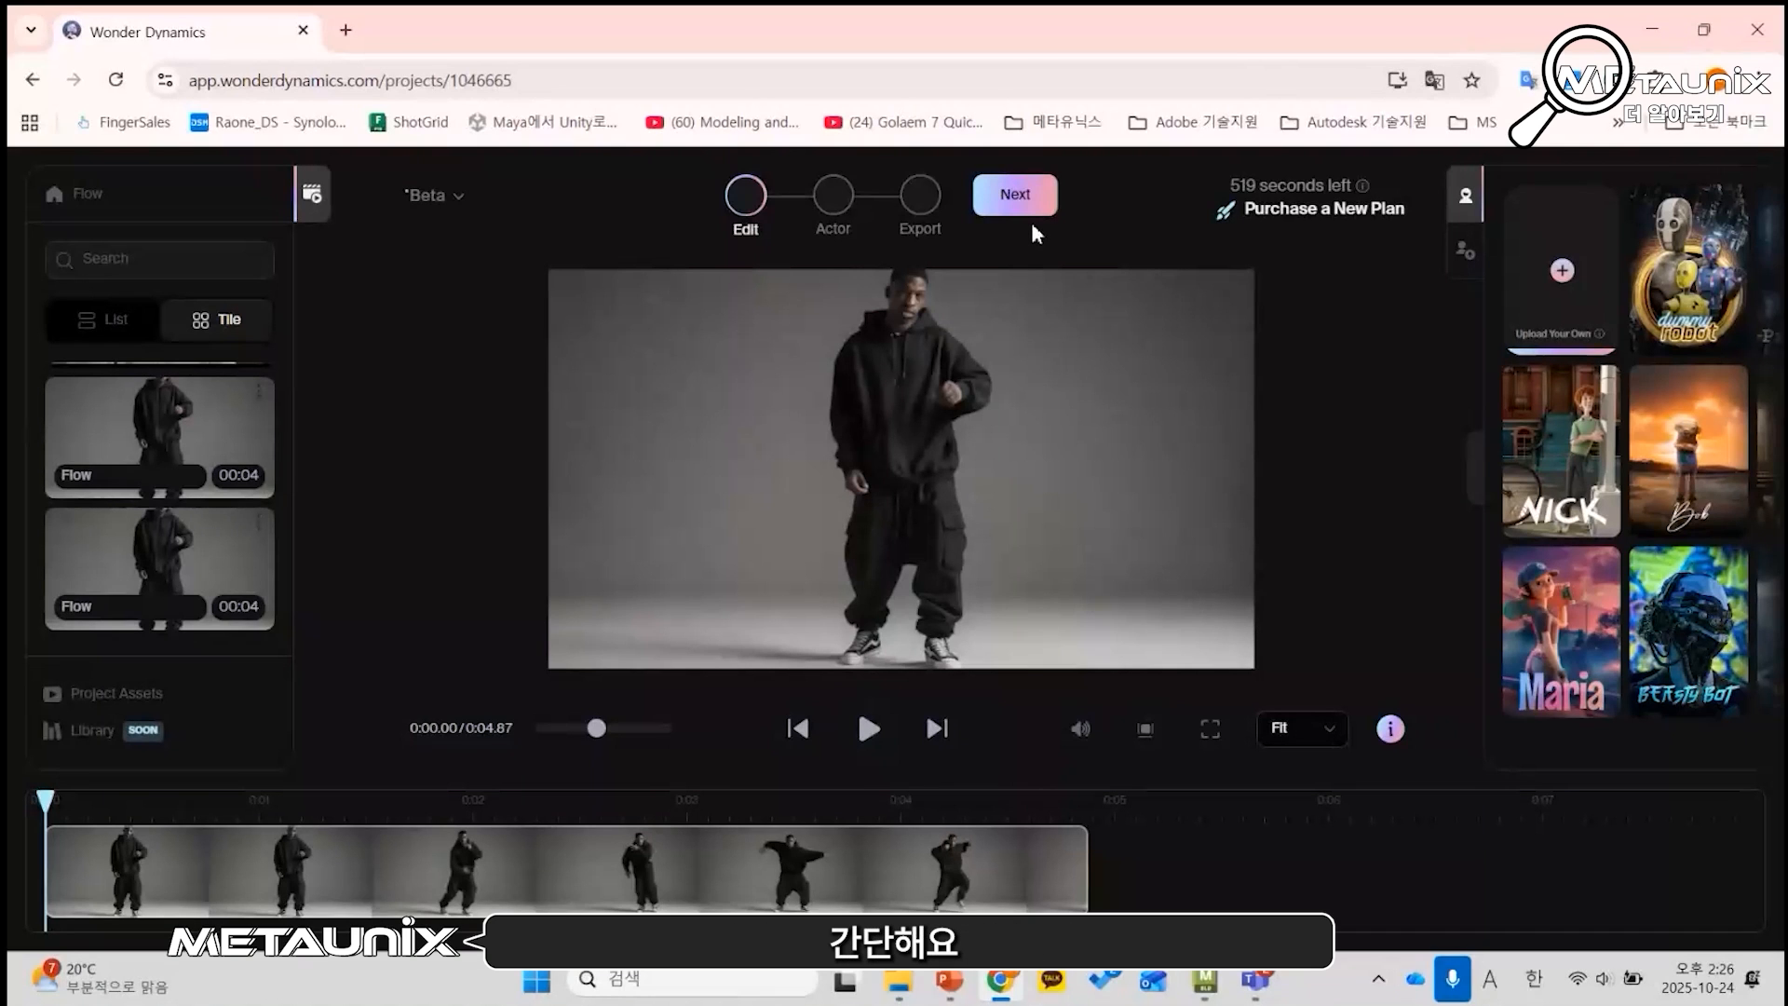
Step: Advance to the Actor stage and scan the Flow clip's first frame for actors
left_click(1020, 195)
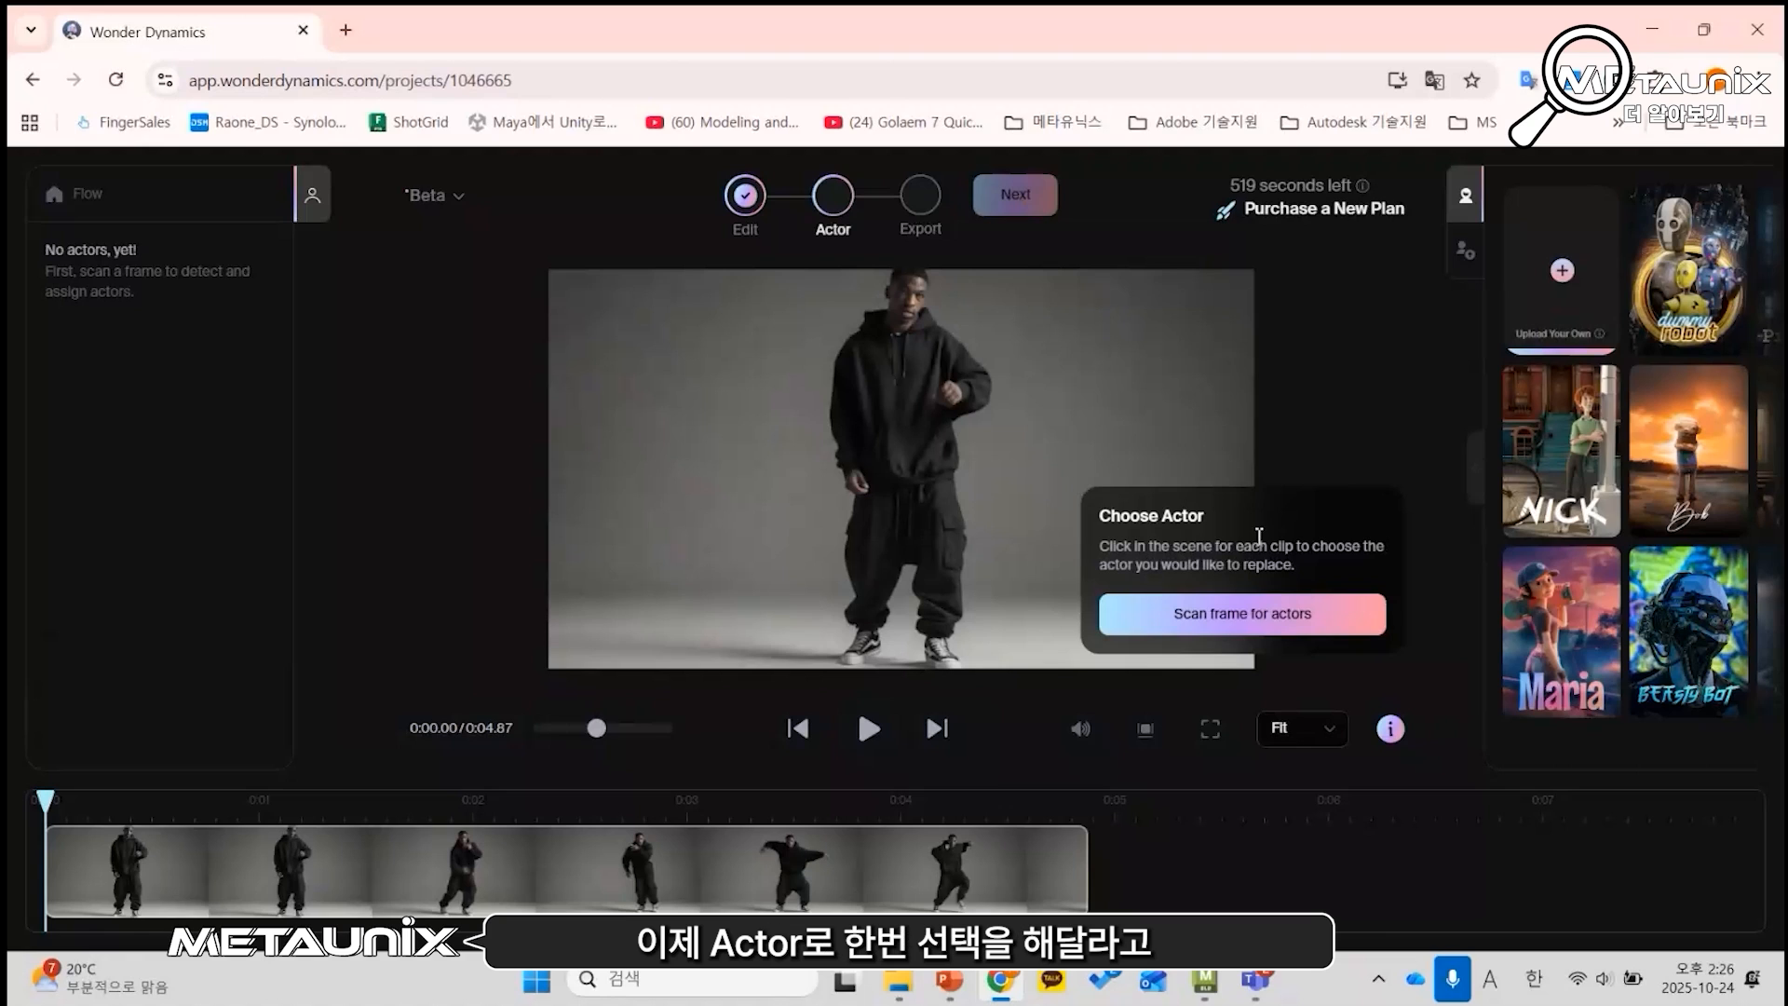
left_click(1209, 629)
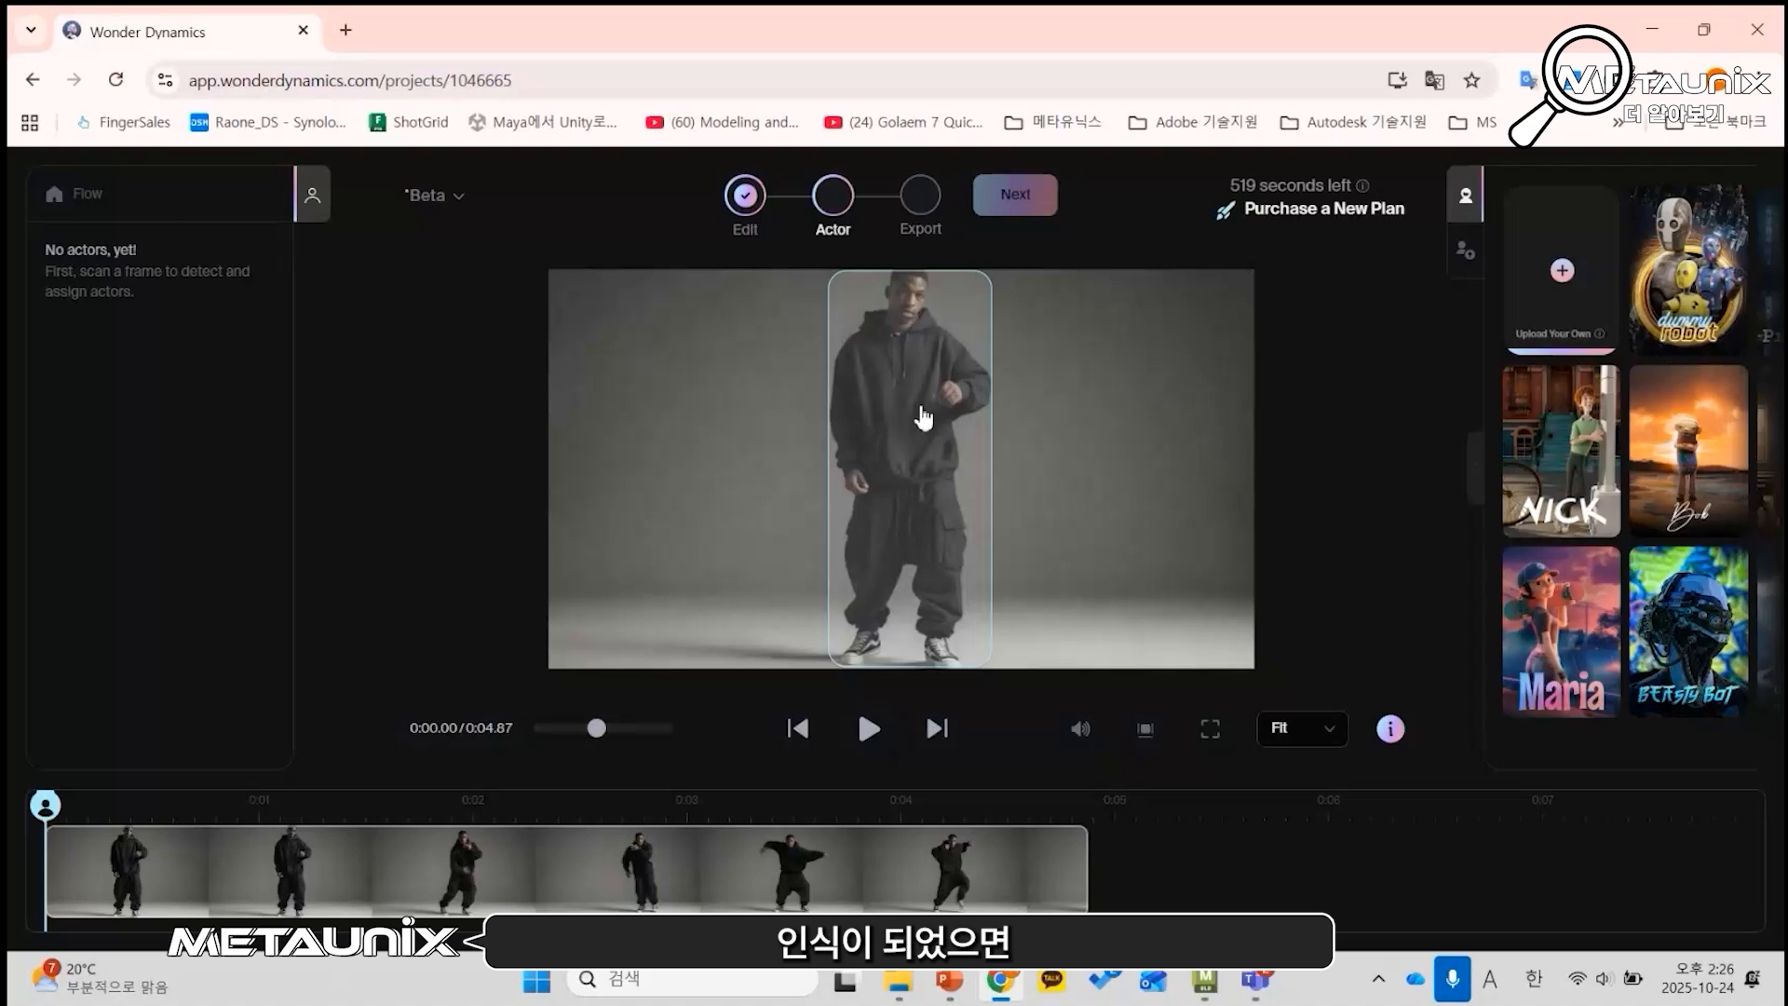
mouse_move(1532, 499)
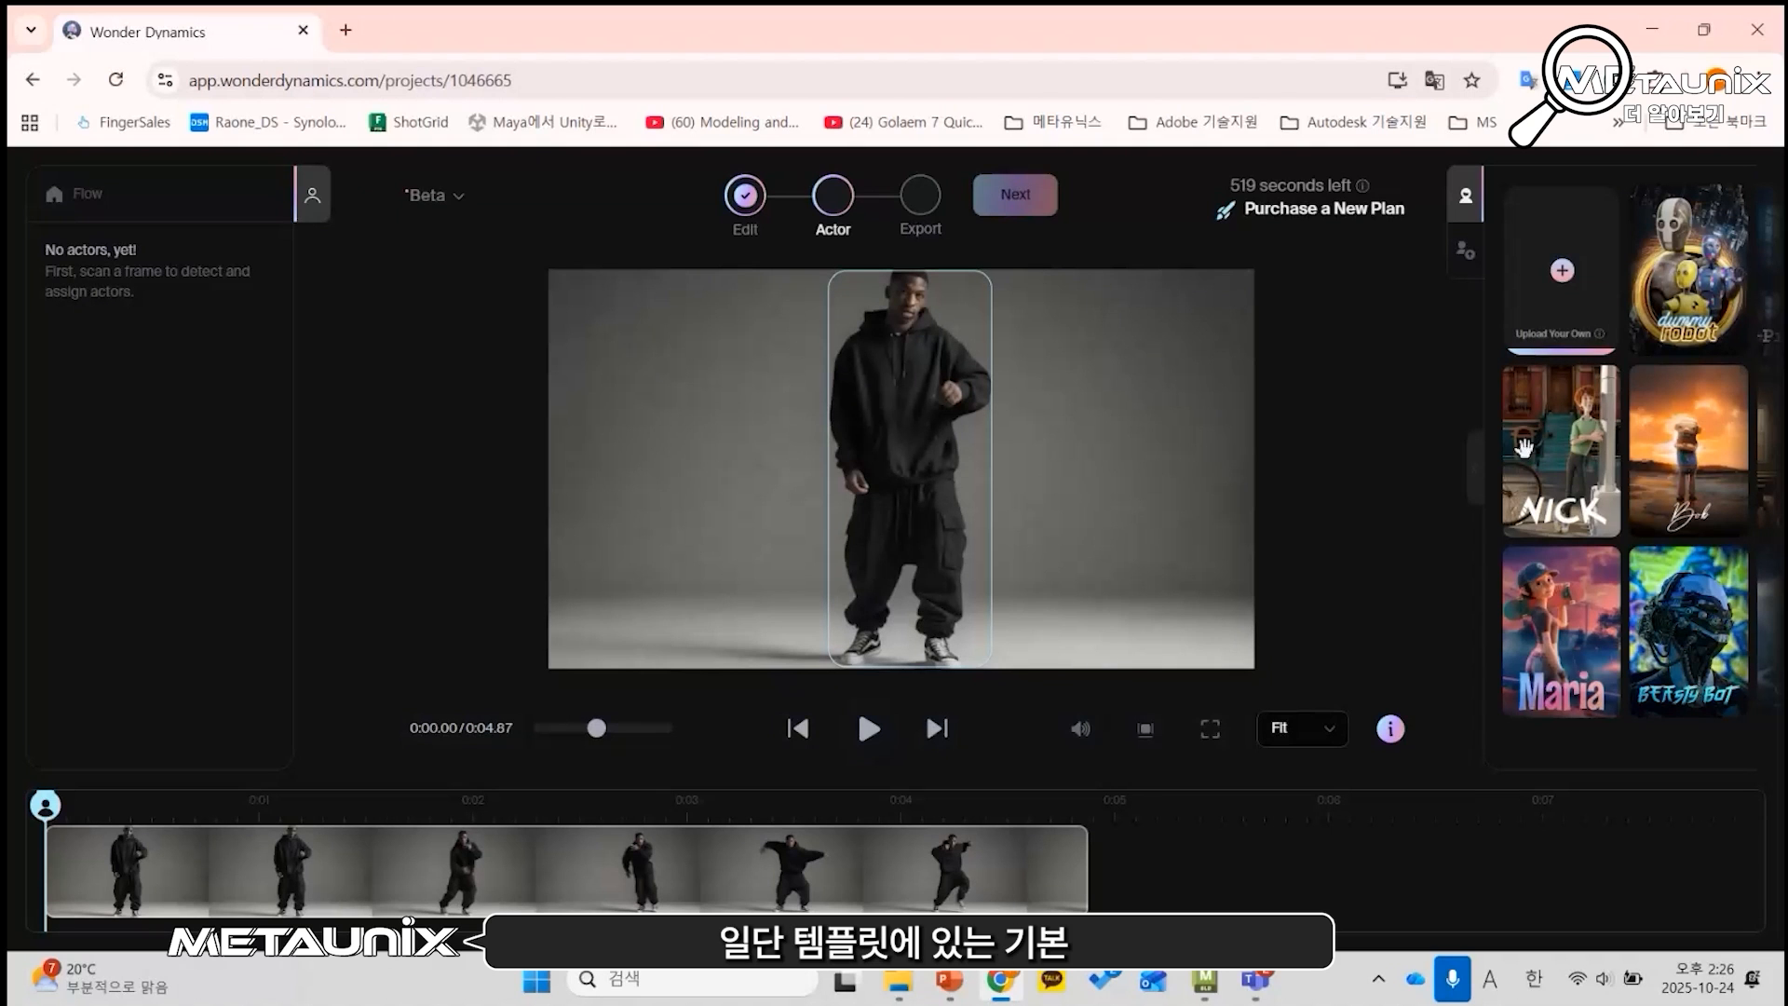
mouse_move(1591, 473)
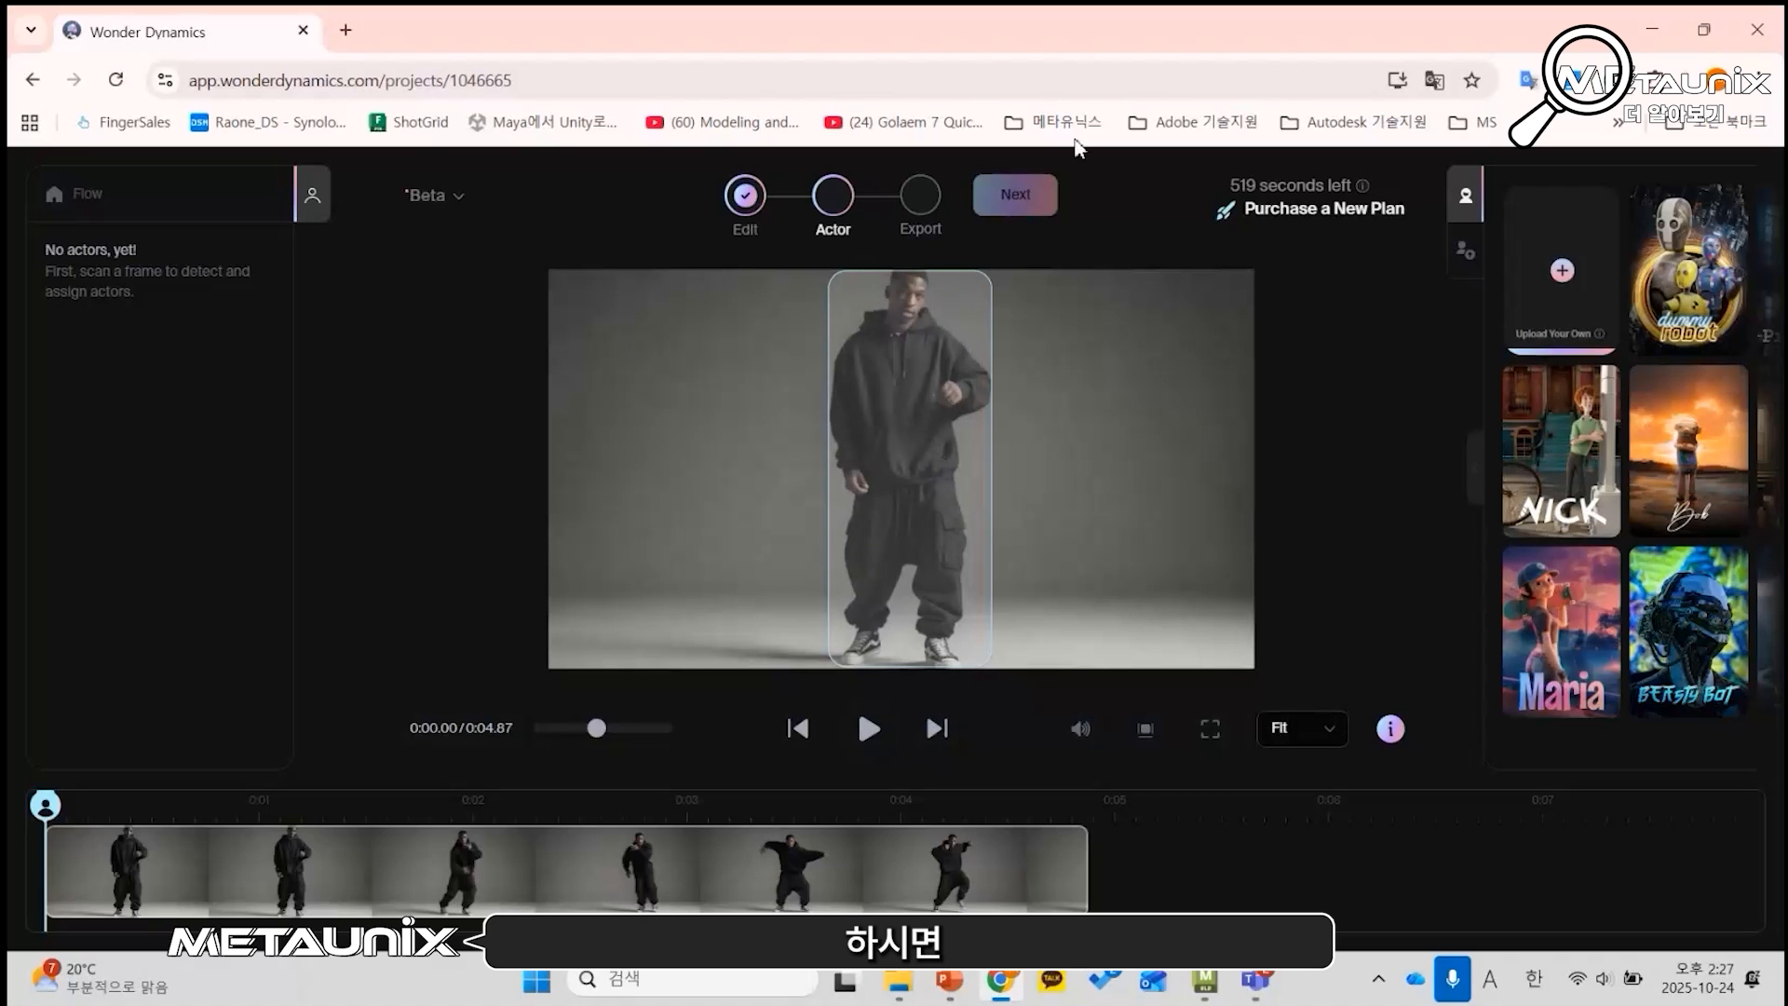
Step: Browse the uploaded and Wonder character libraries and assign Nick to the detected actor in the clip
left_click(1469, 263)
left_click(1470, 265)
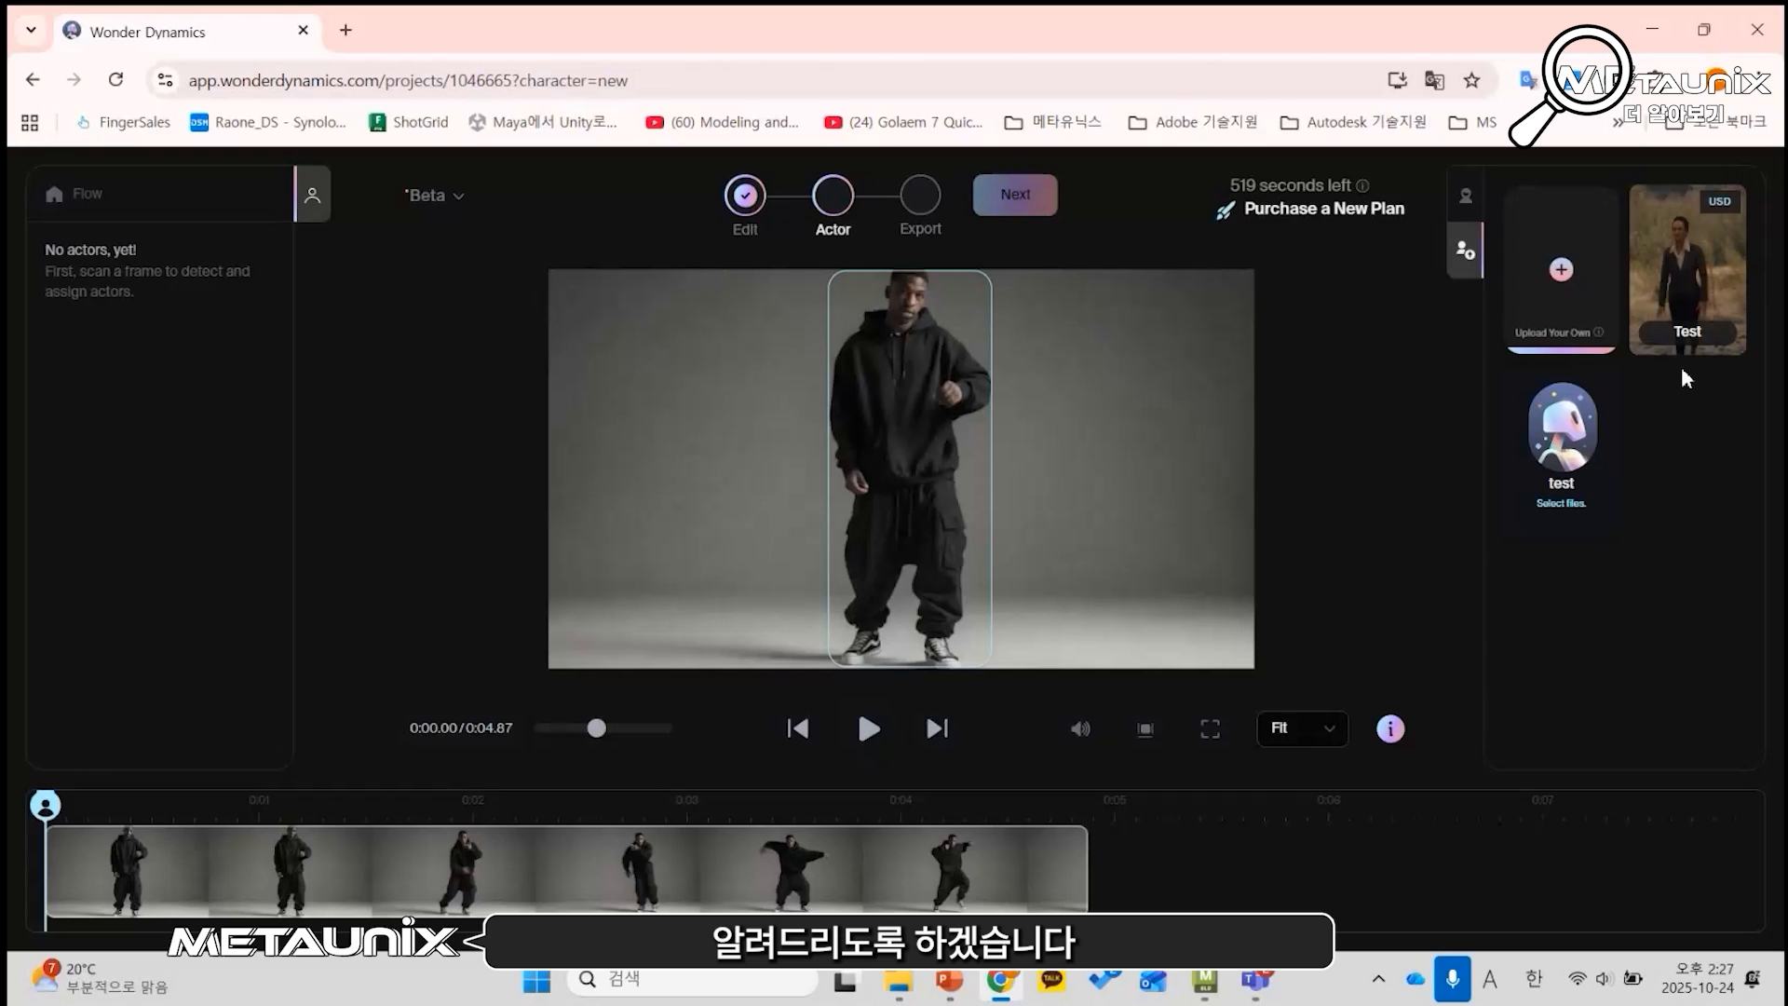
left_click(1465, 196)
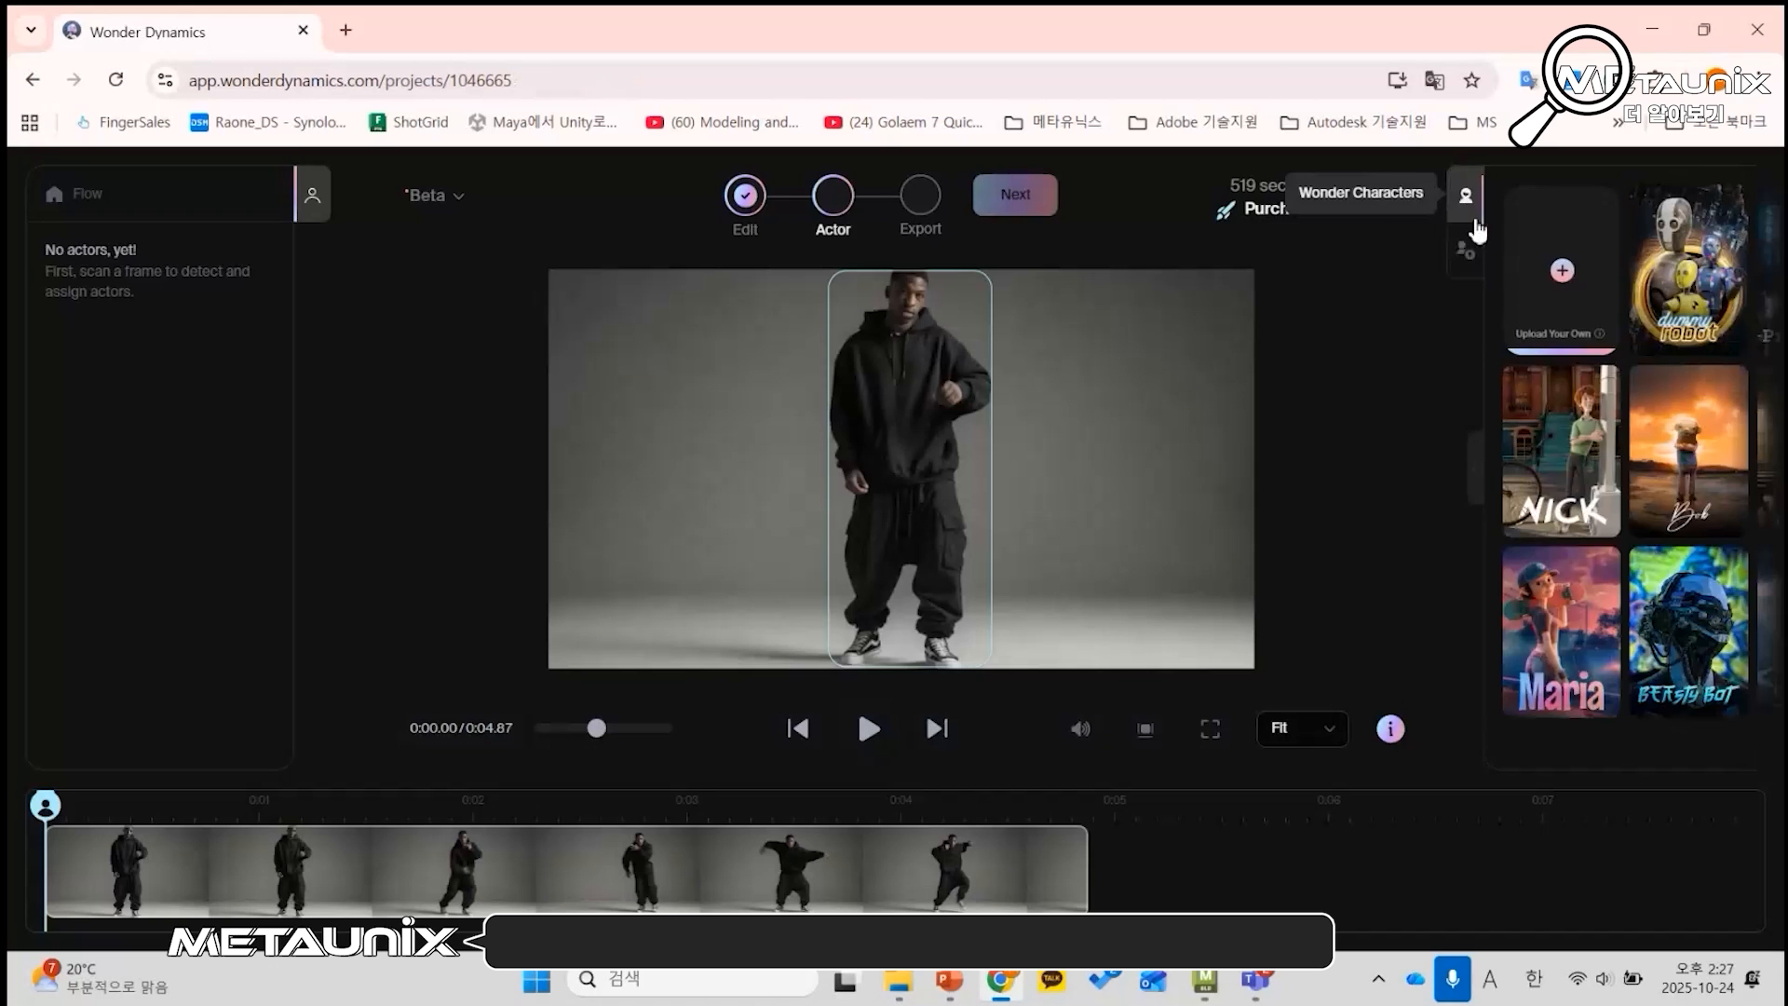
mouse_move(1507, 419)
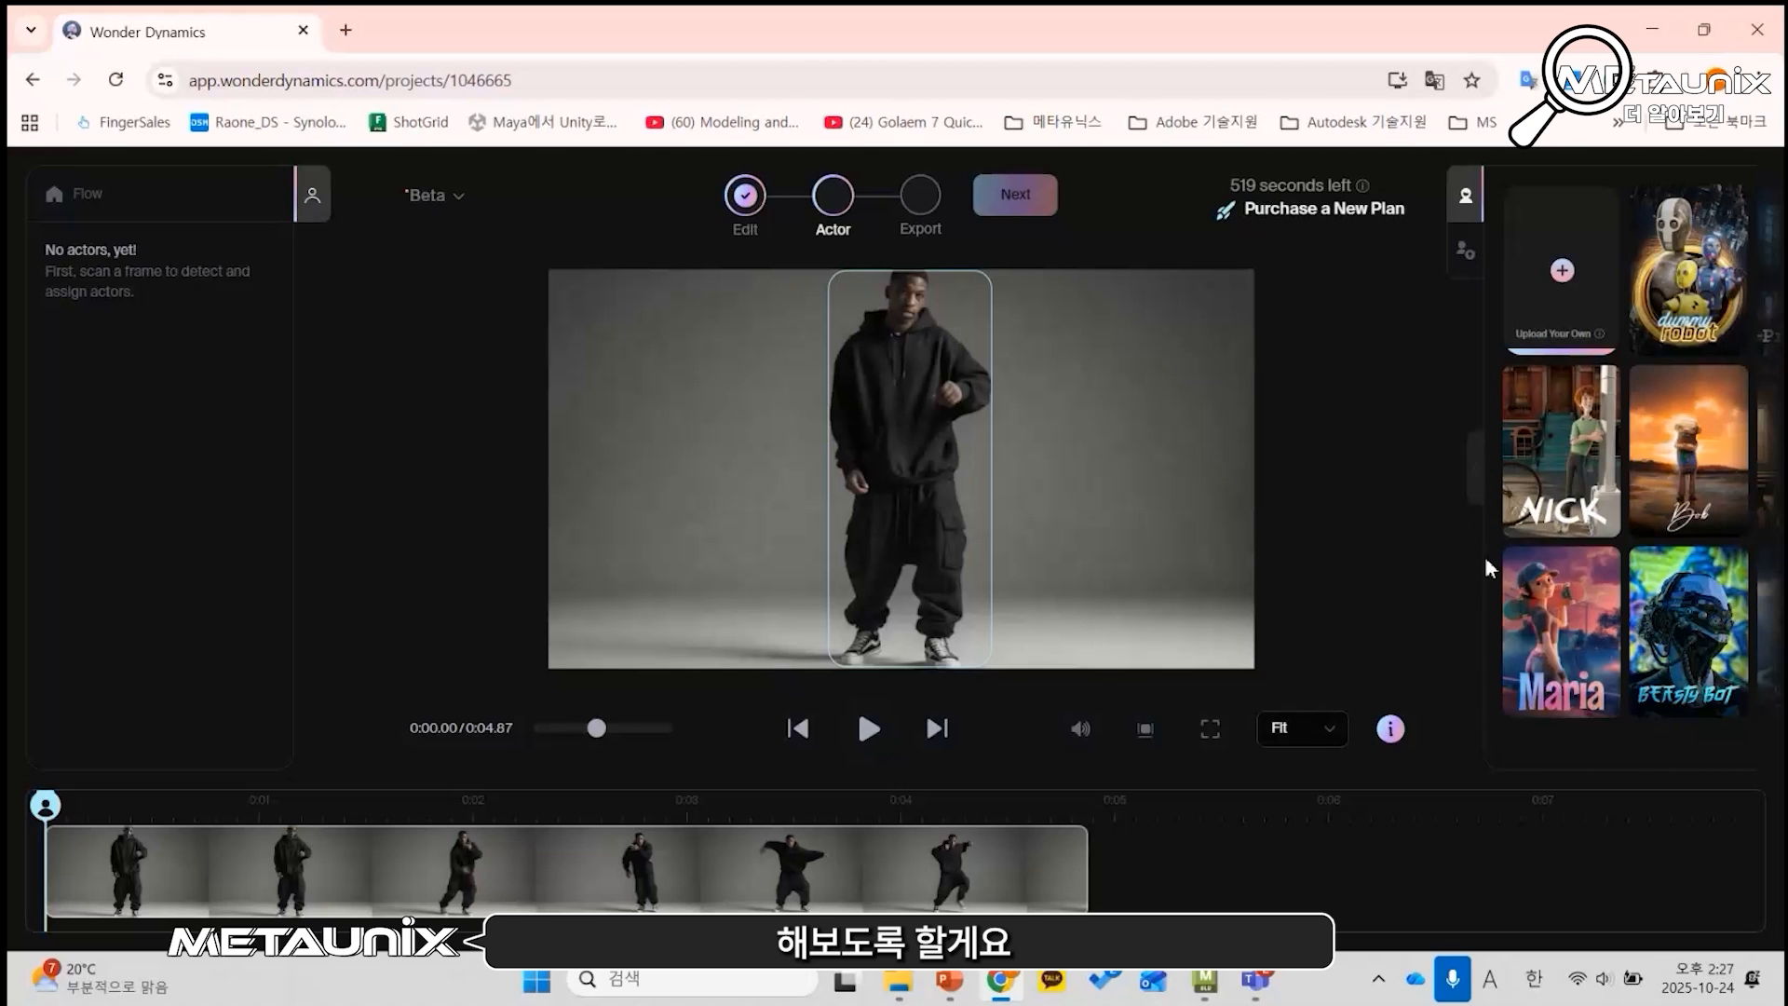
left_click(1473, 489)
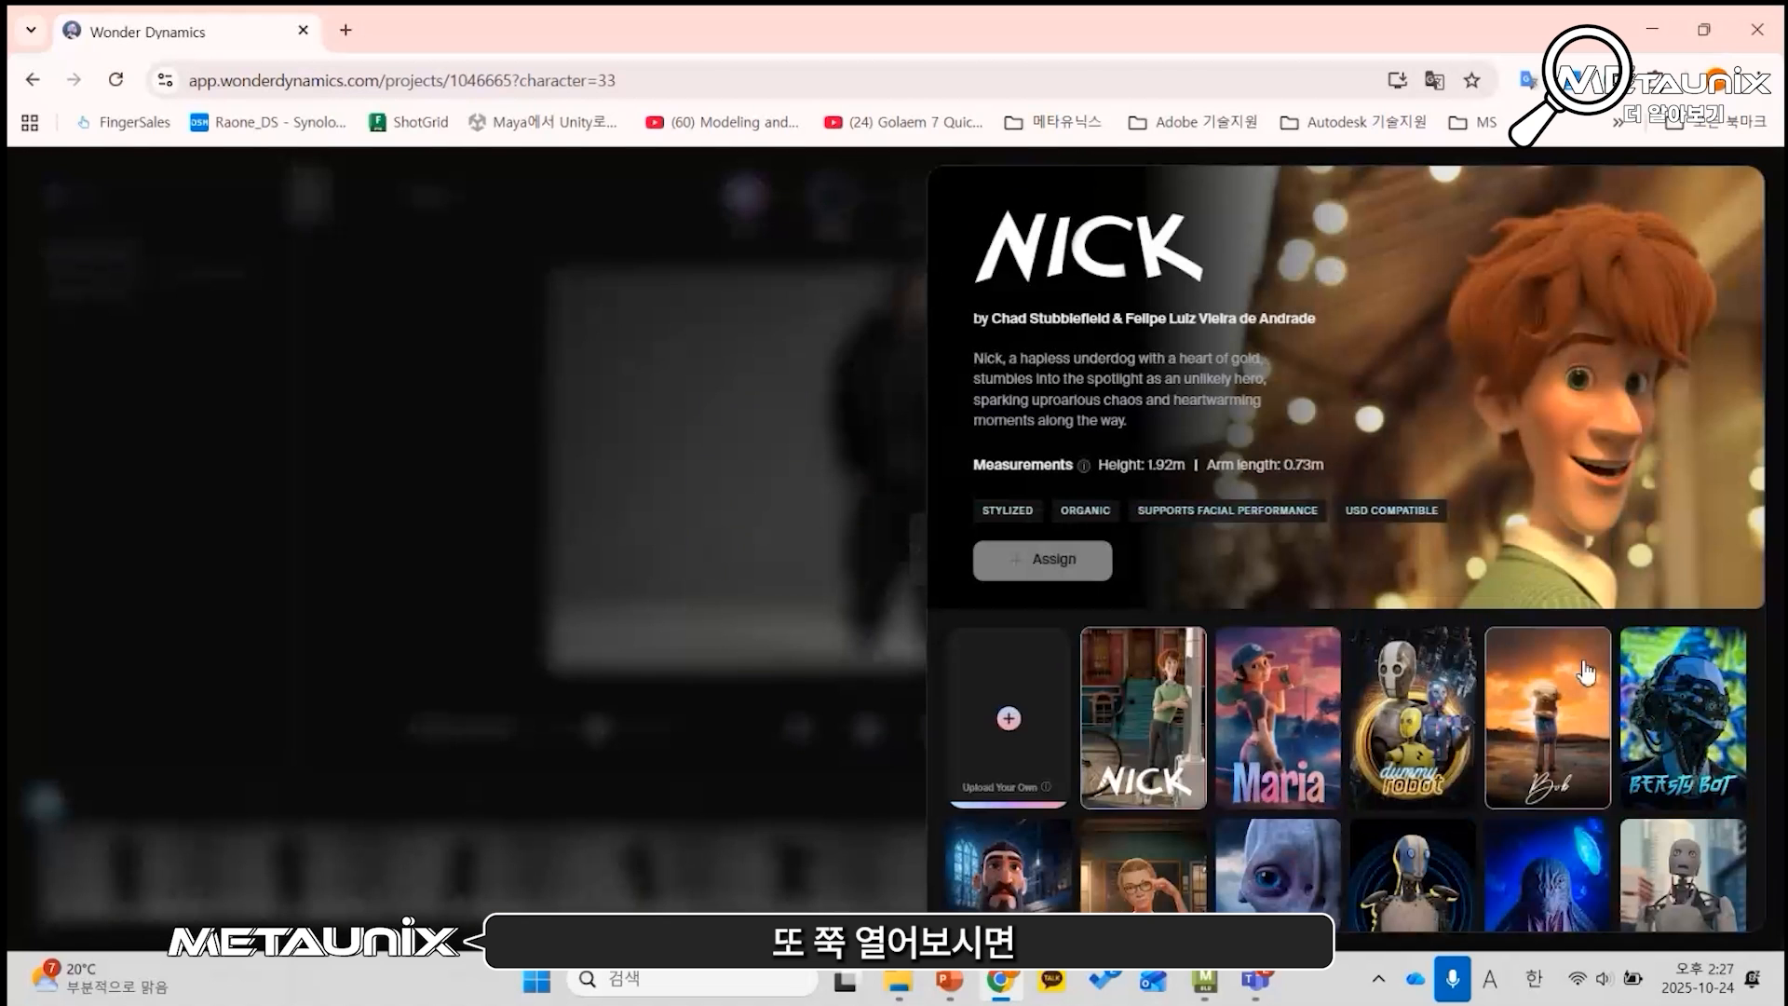
scroll(1536, 708, "down", 10)
scroll(1372, 834, "up", 5)
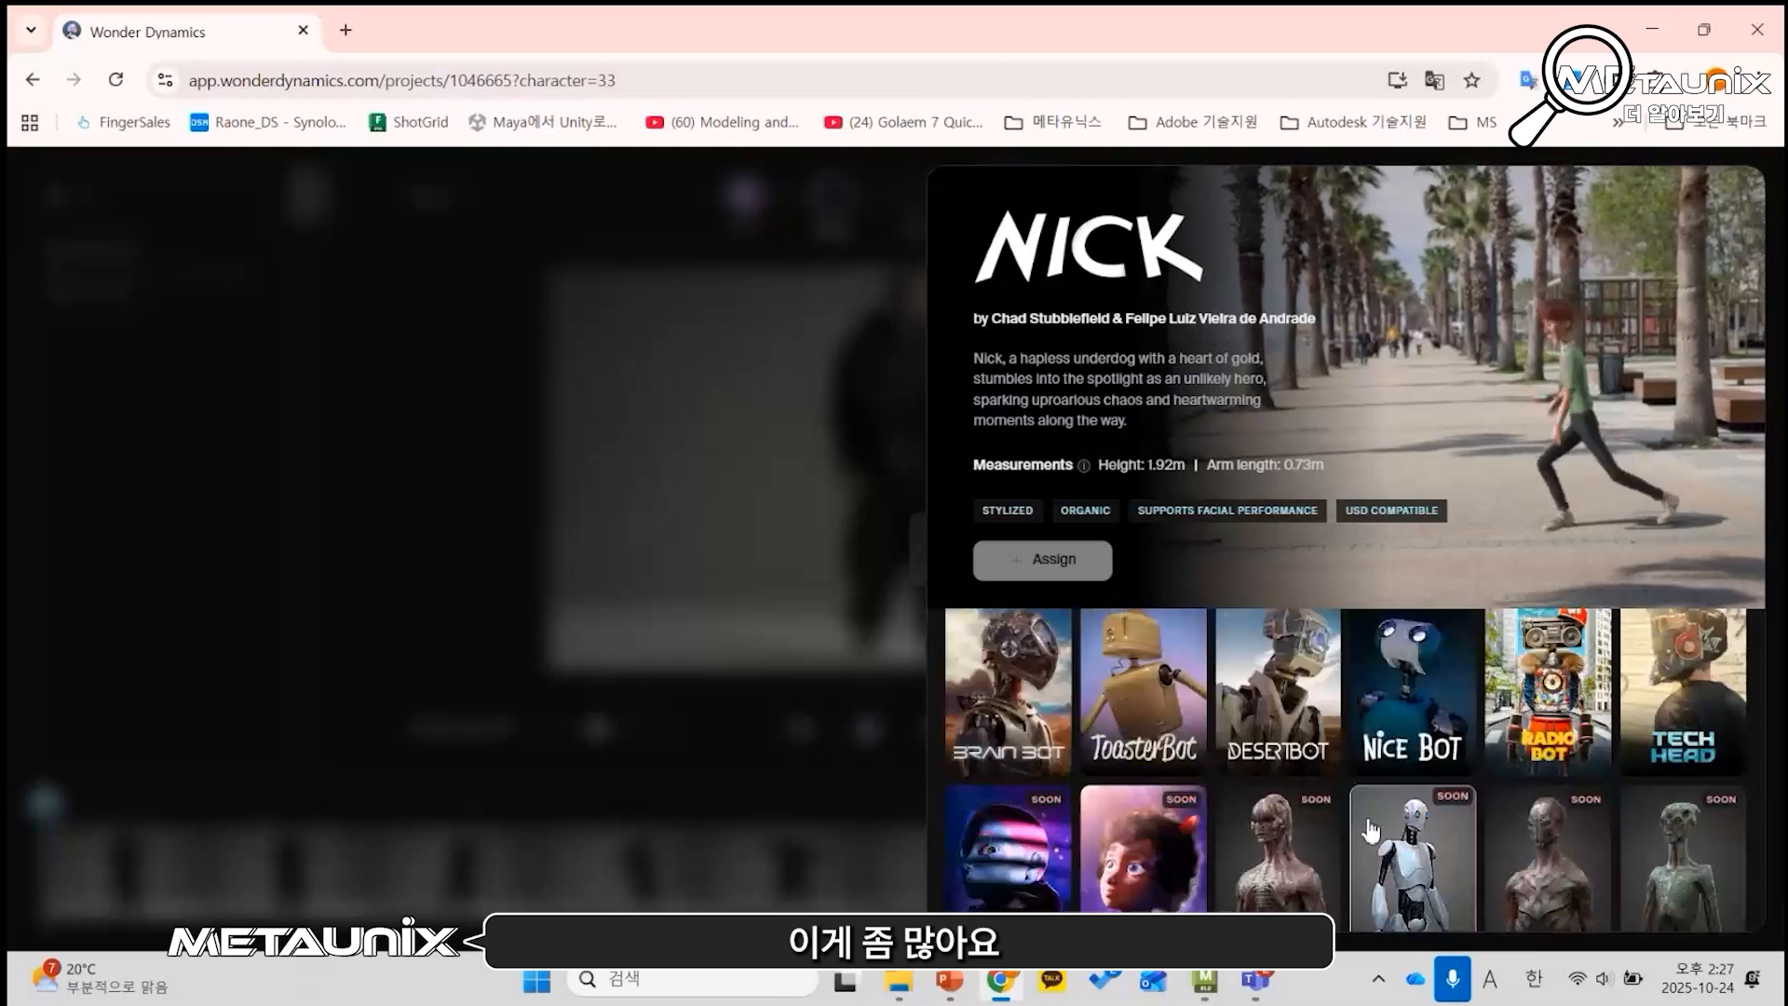
scroll(1371, 829, "up", 5)
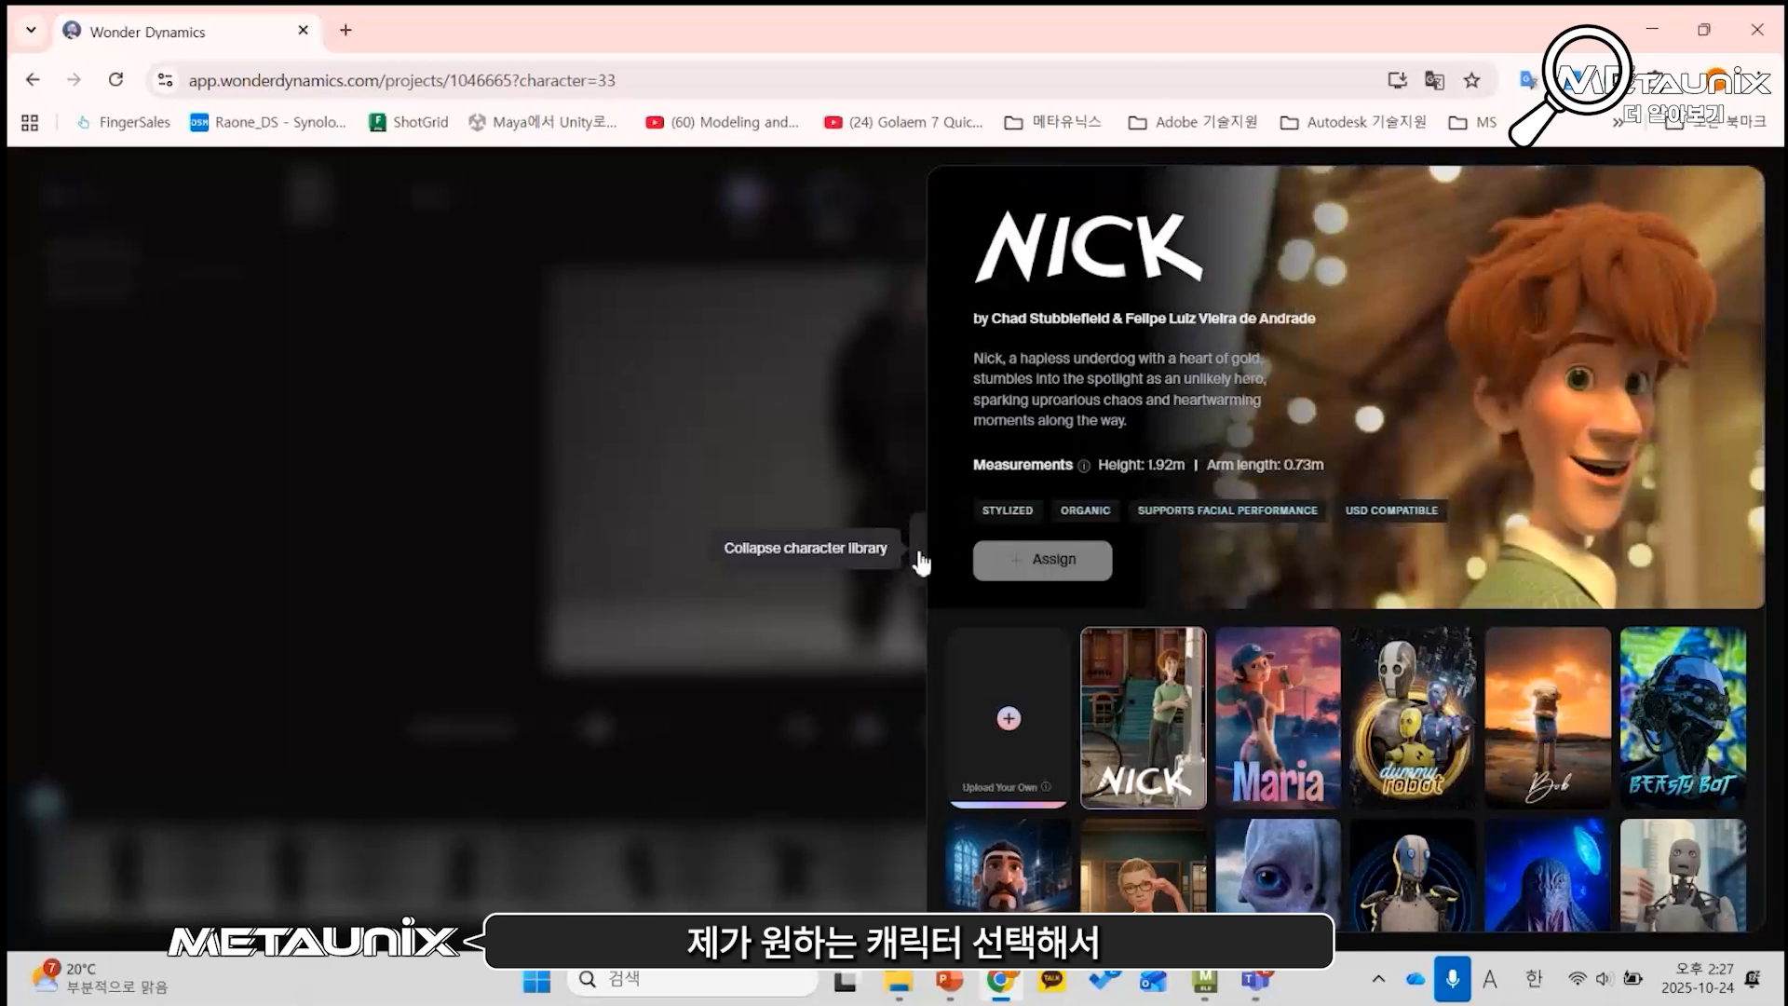
left_click(920, 562)
left_click_drag(1581, 434, 894, 419)
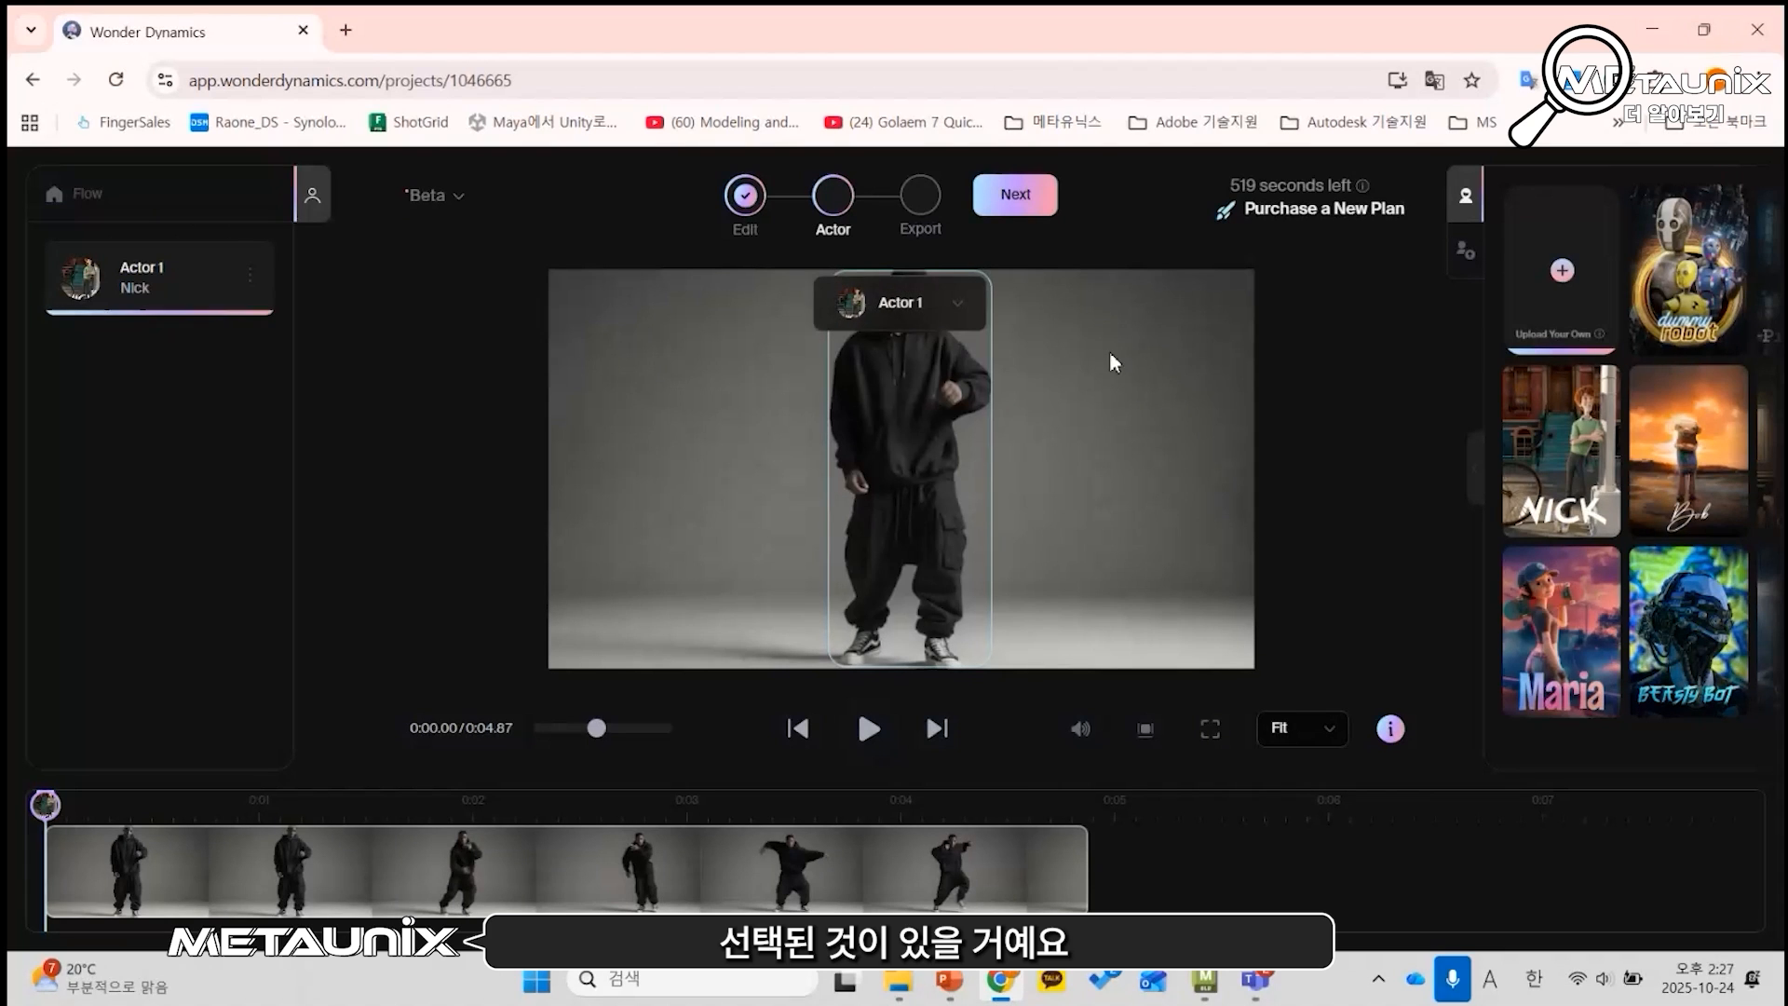
Step: Enable AI MoCap, Camera Track, Character Pass, Clean Plate and Maya Scene for export and start processing the project
left_click(1032, 207)
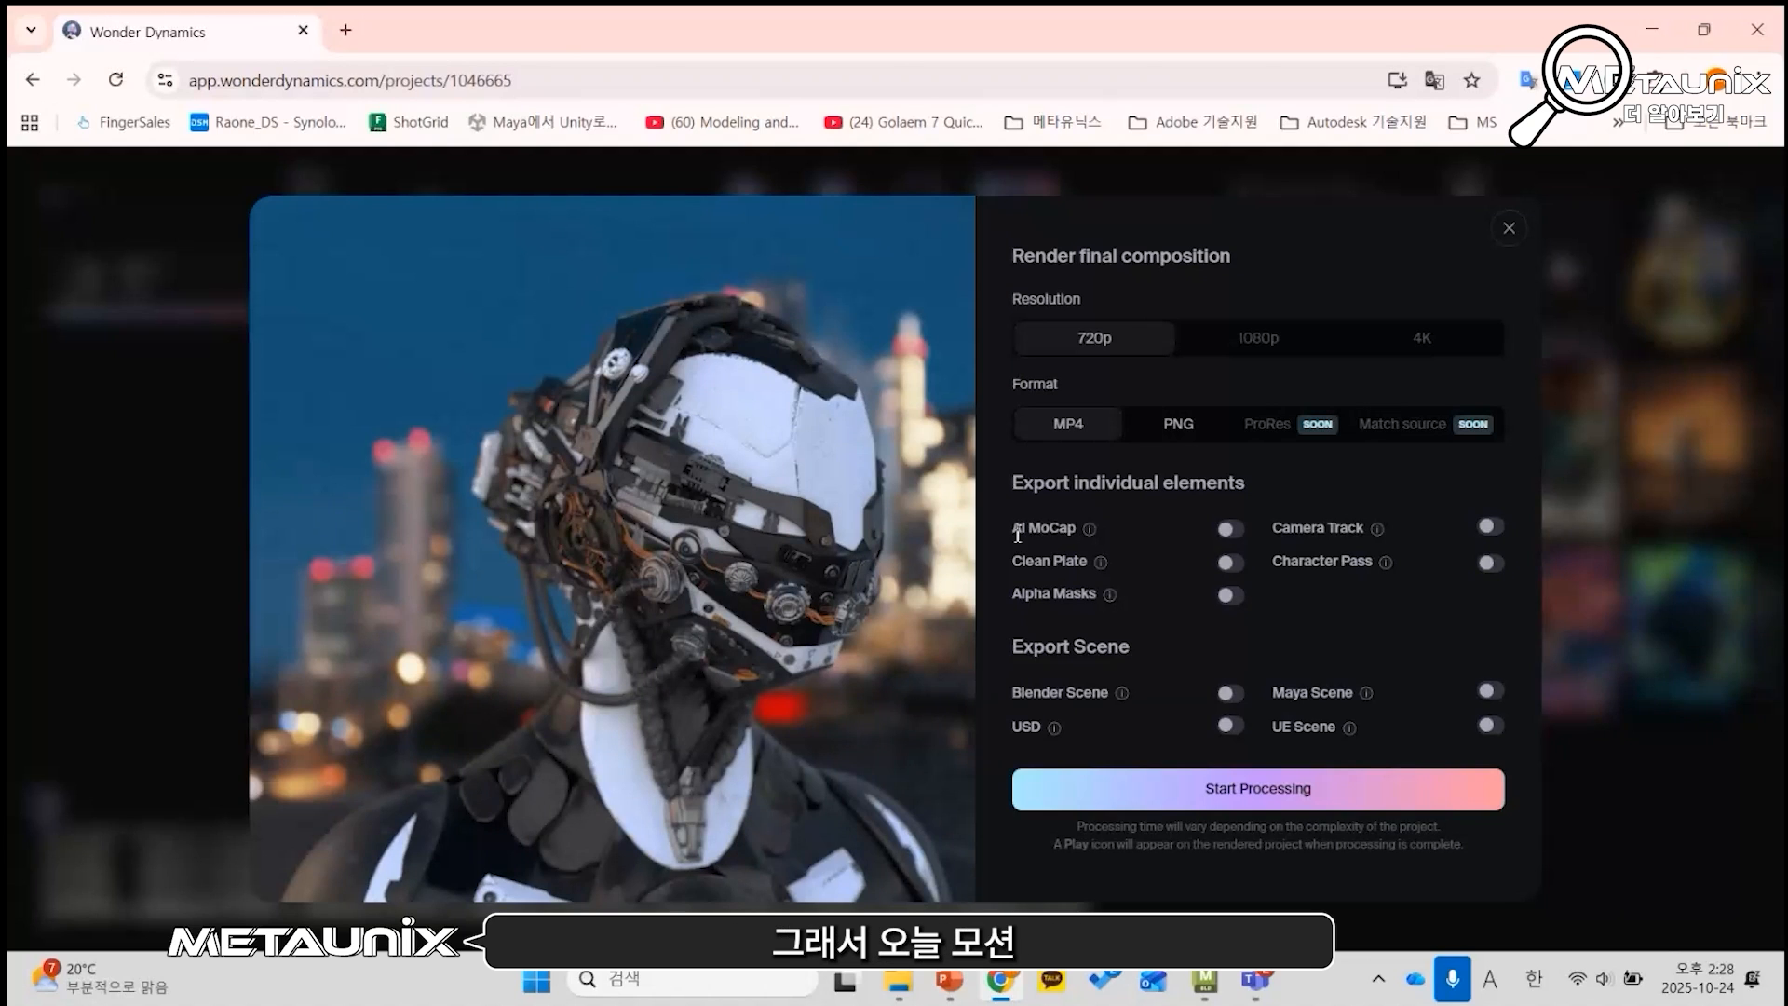
left_click_drag(1014, 529, 1078, 529)
left_click(1229, 529)
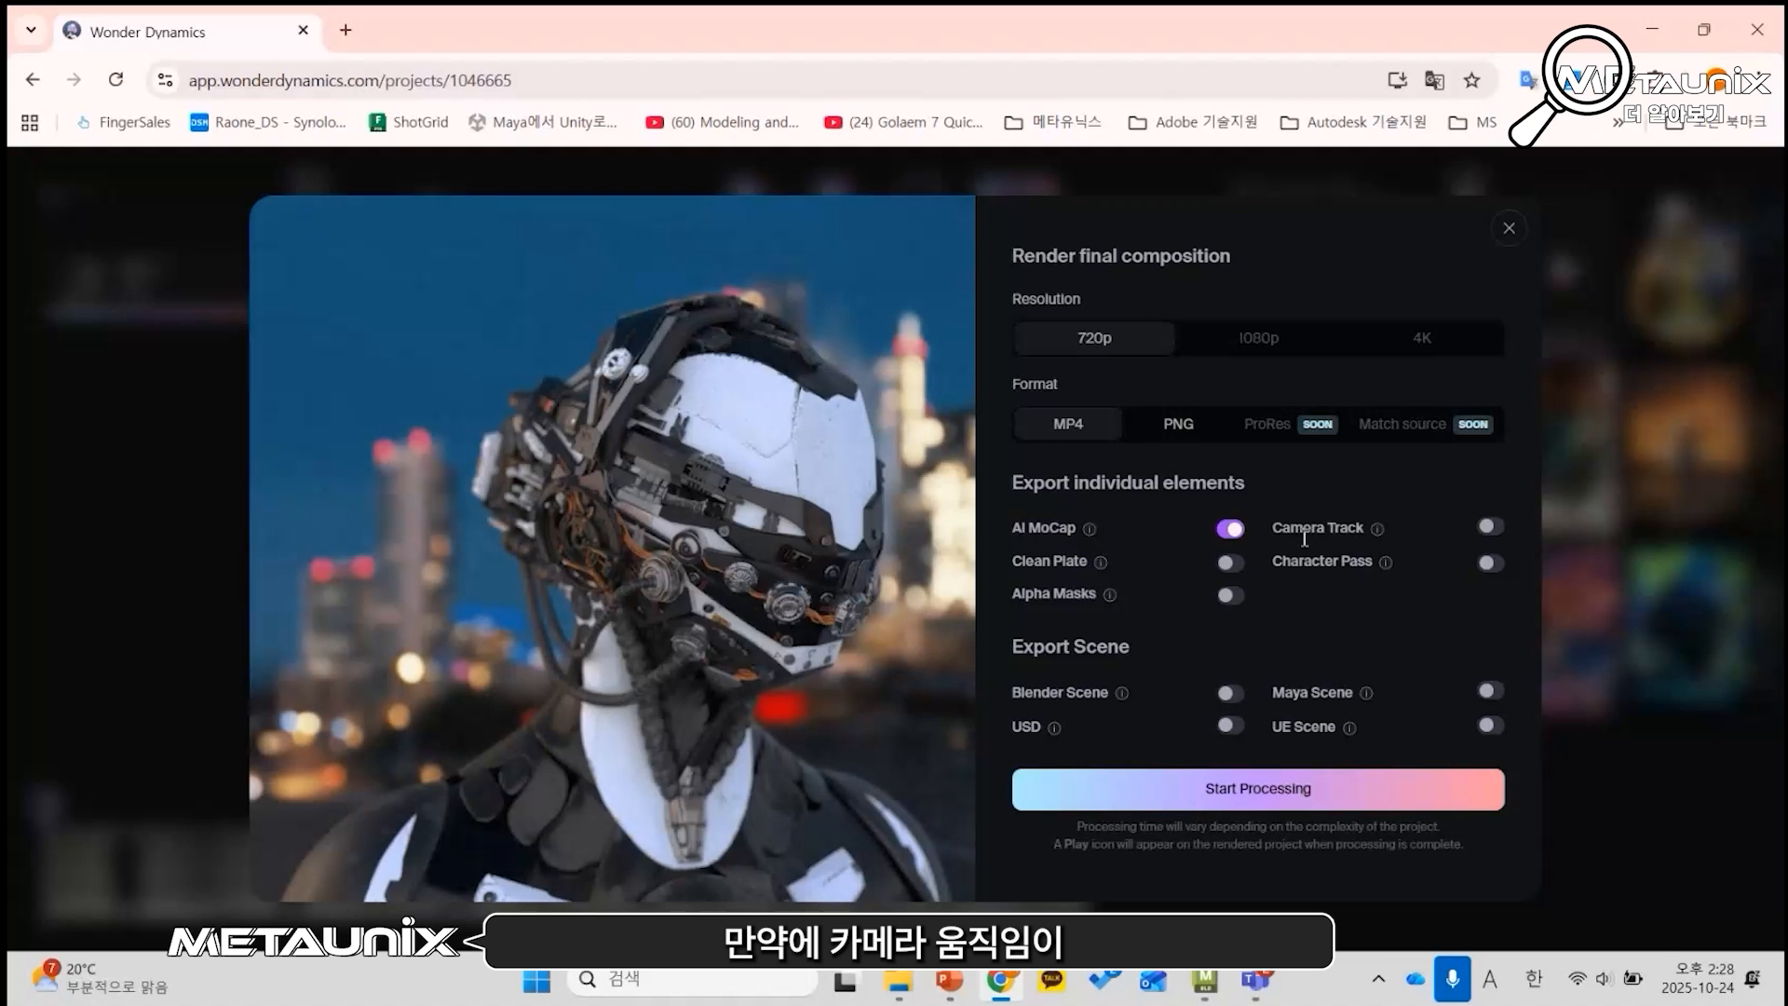
left_click(1489, 527)
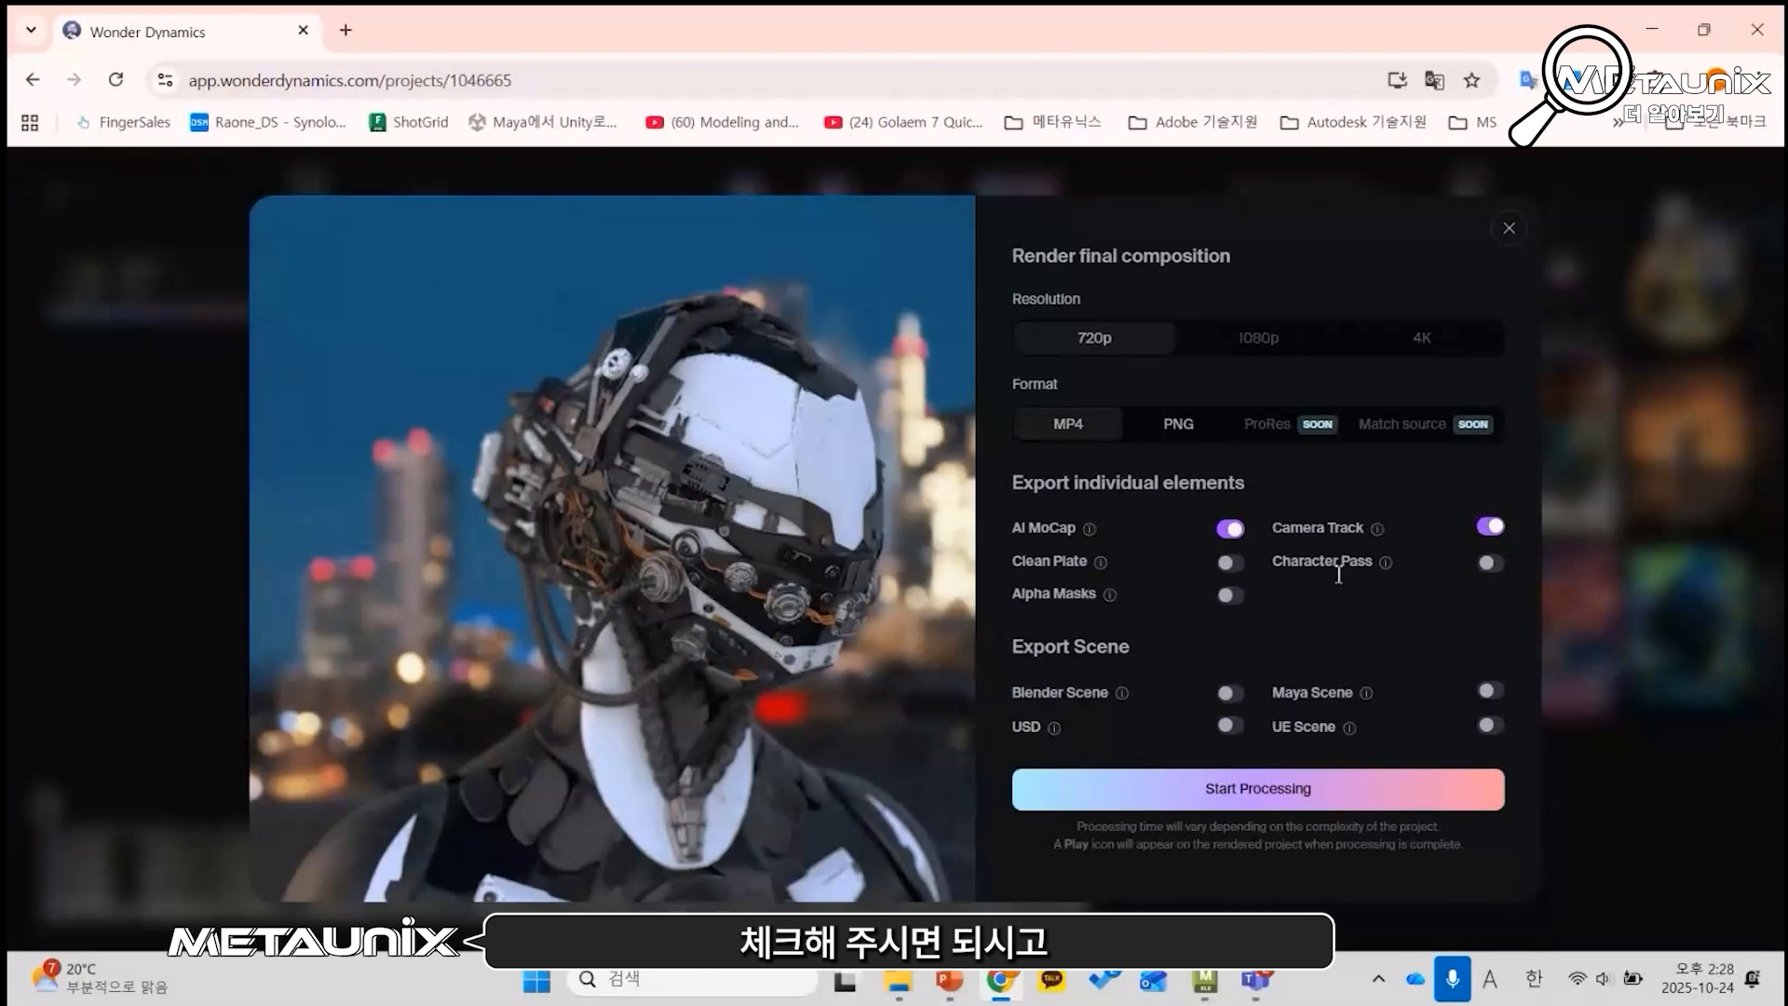
left_click(1490, 562)
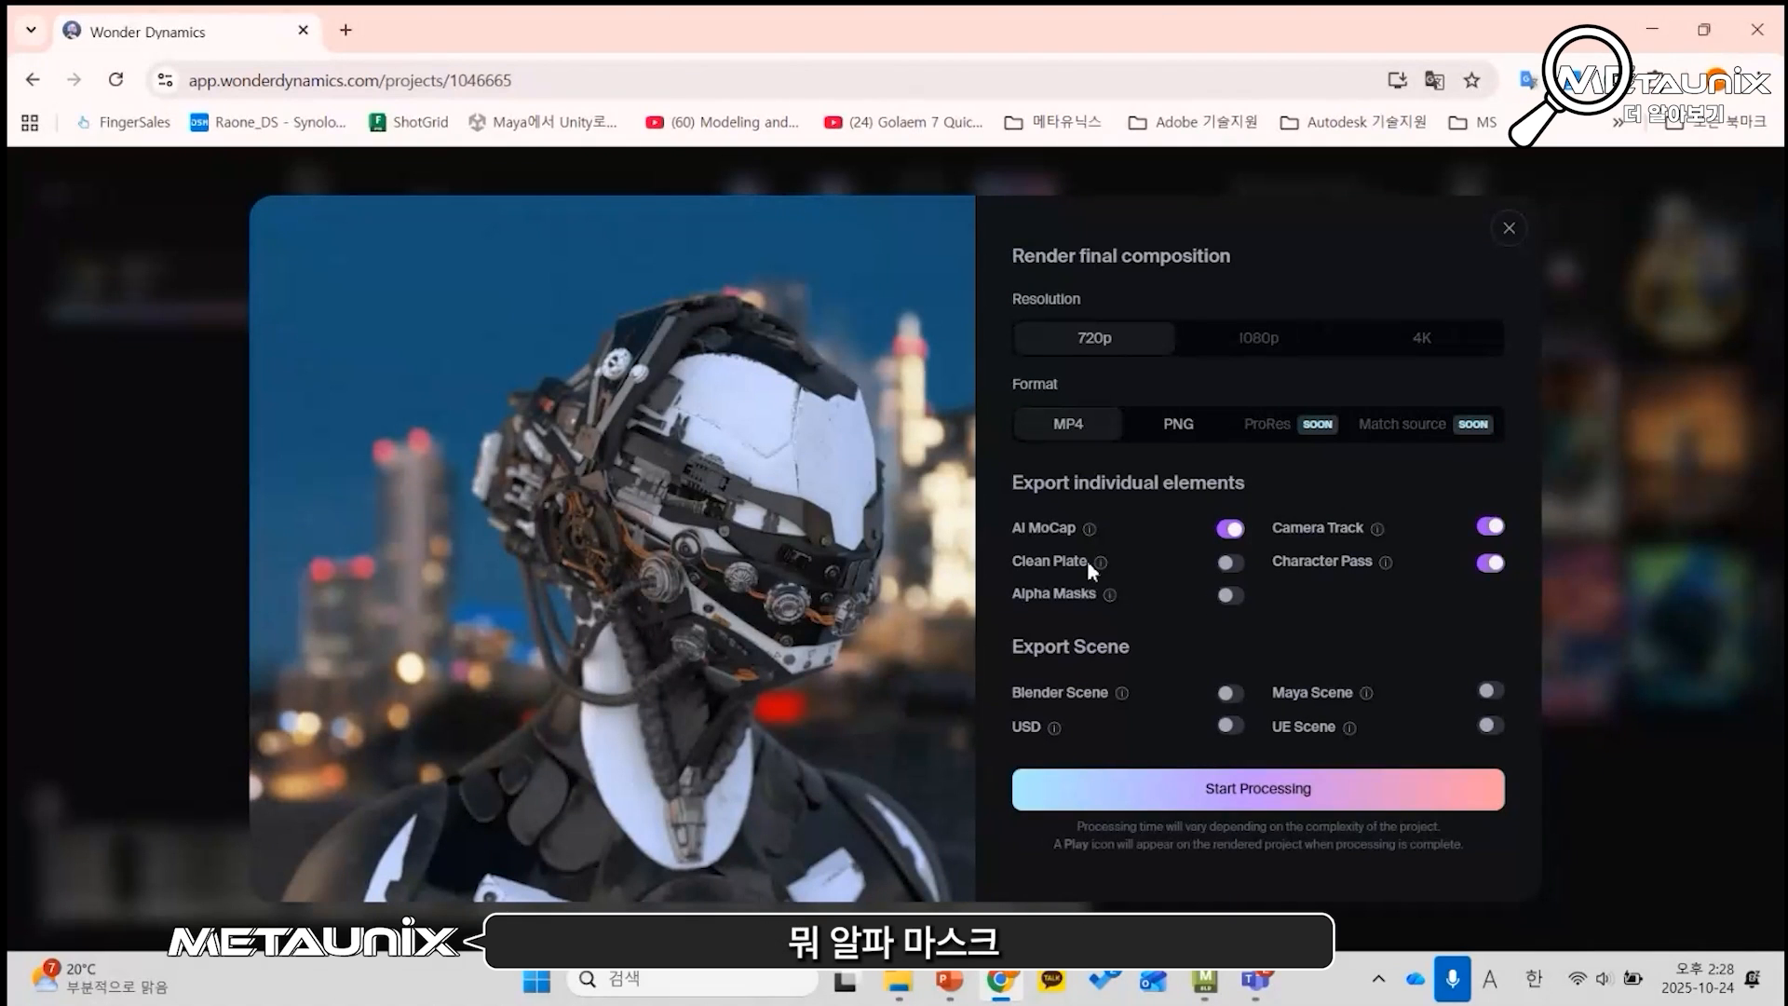
left_click(1229, 562)
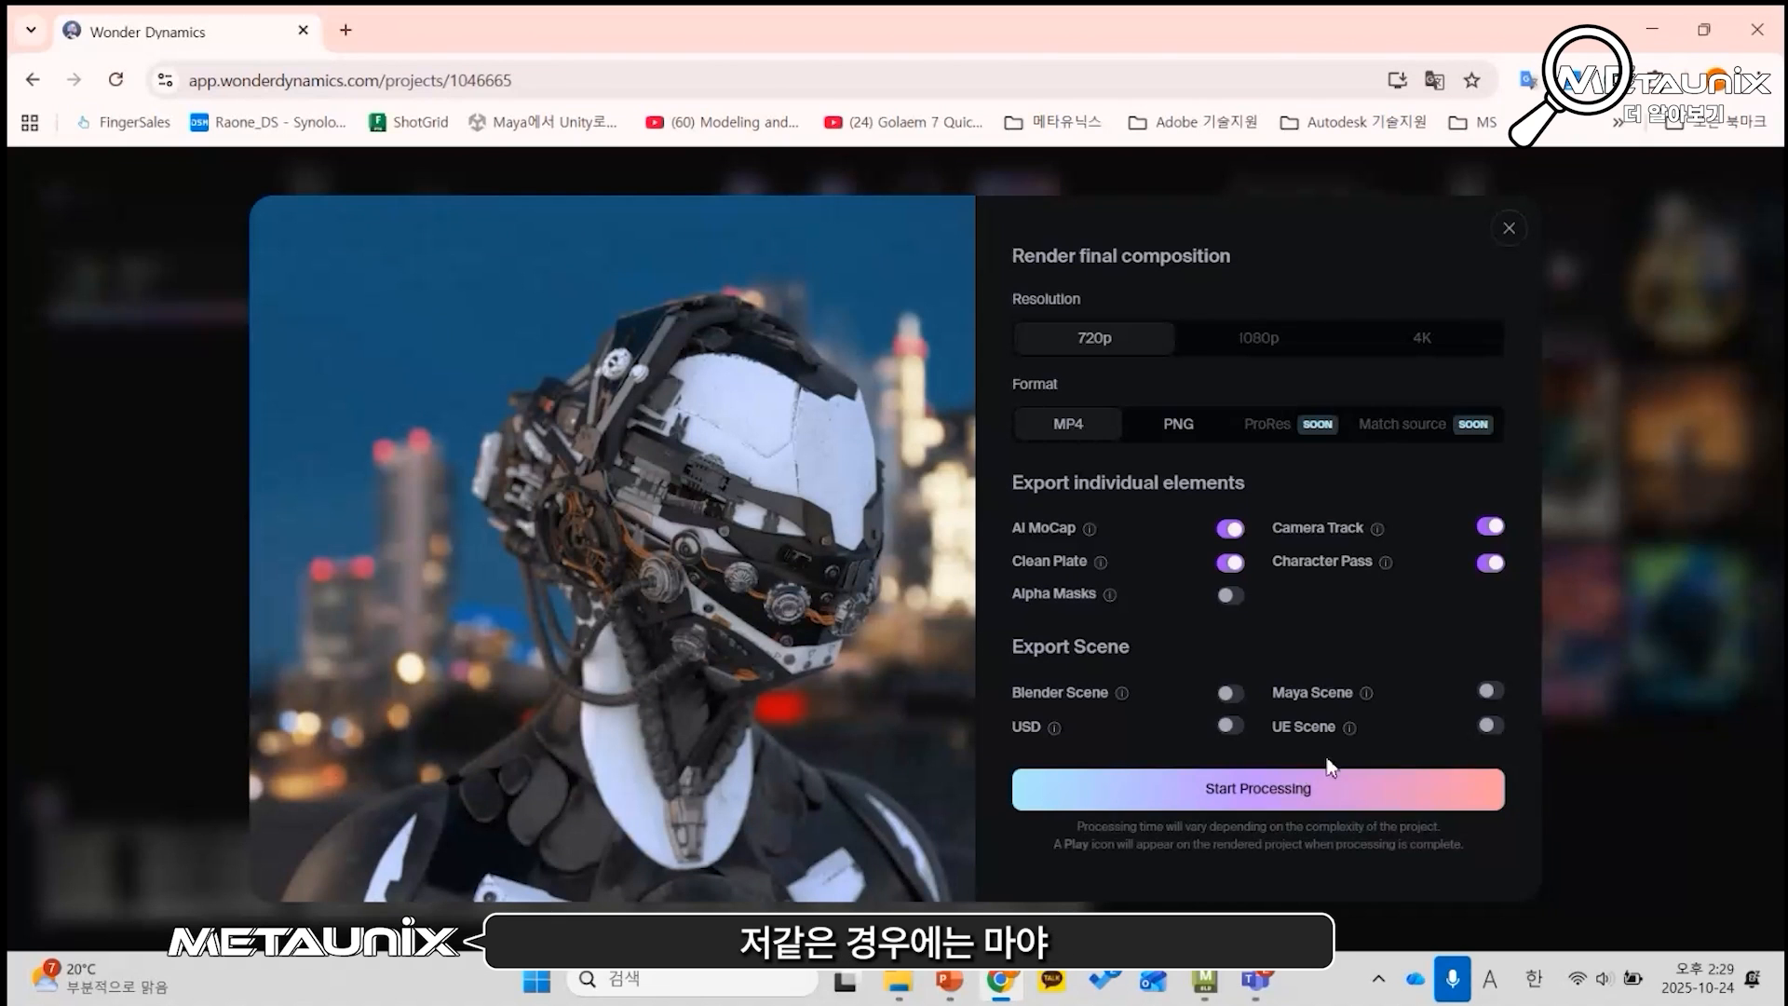
left_click(1487, 694)
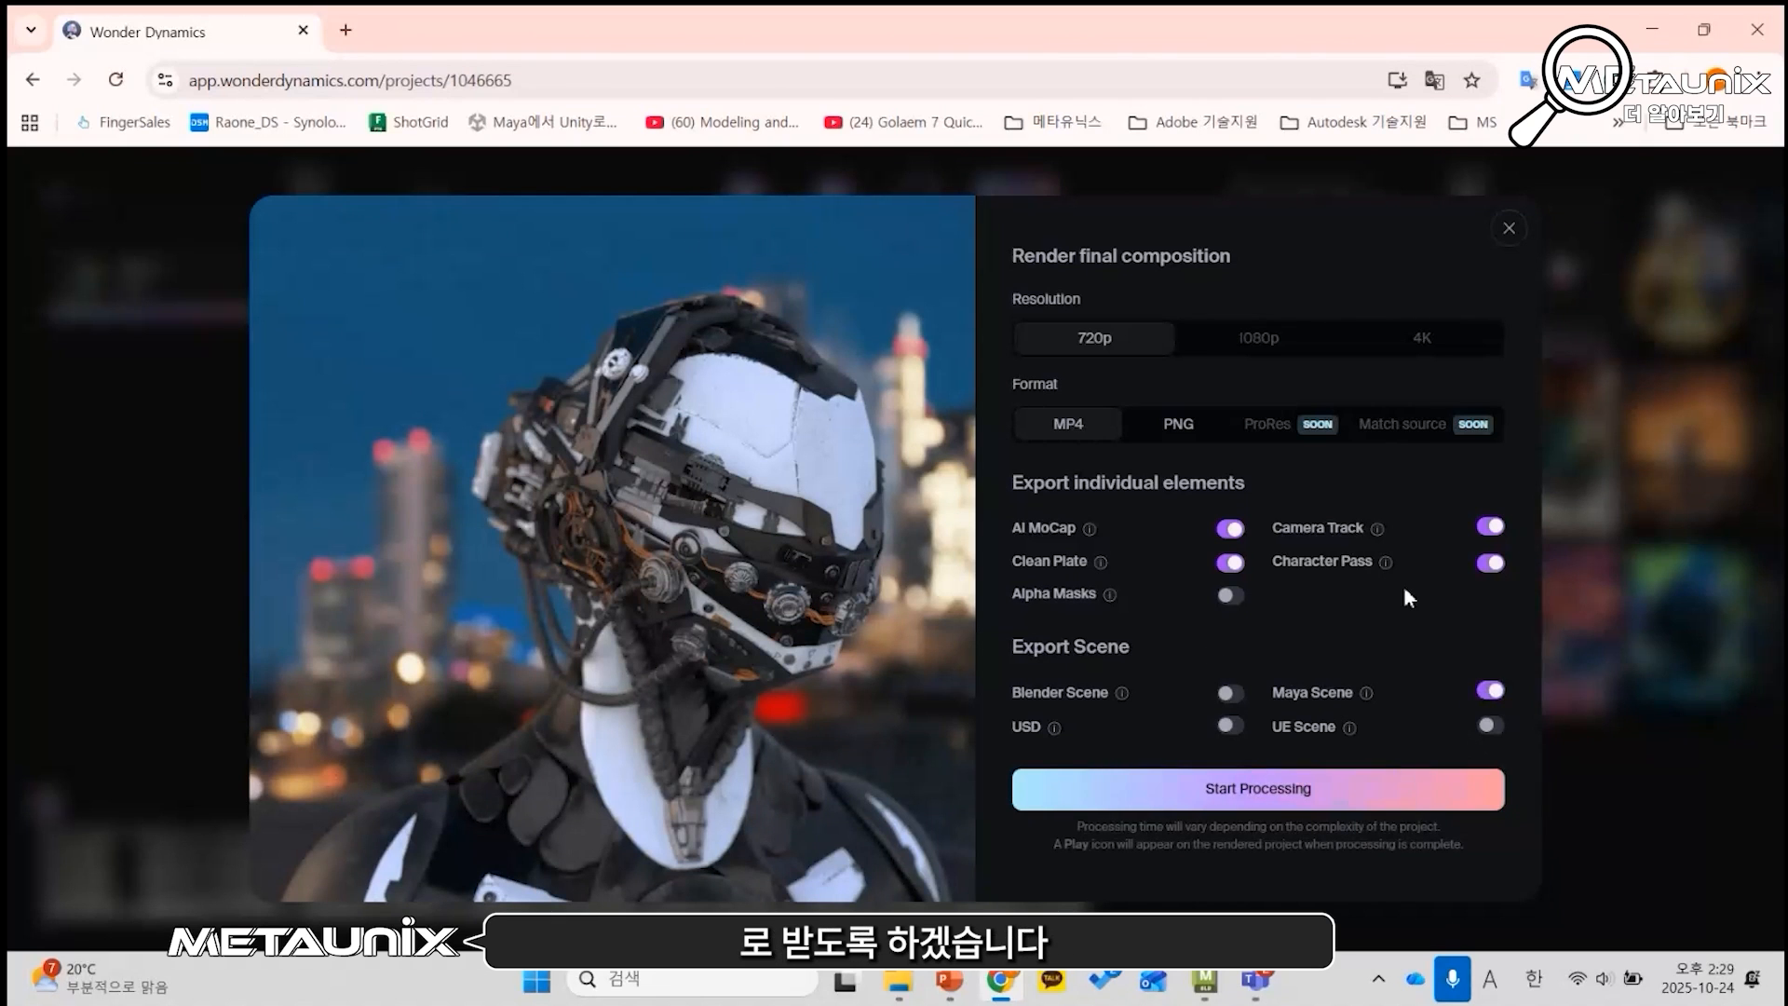
left_click(1367, 790)
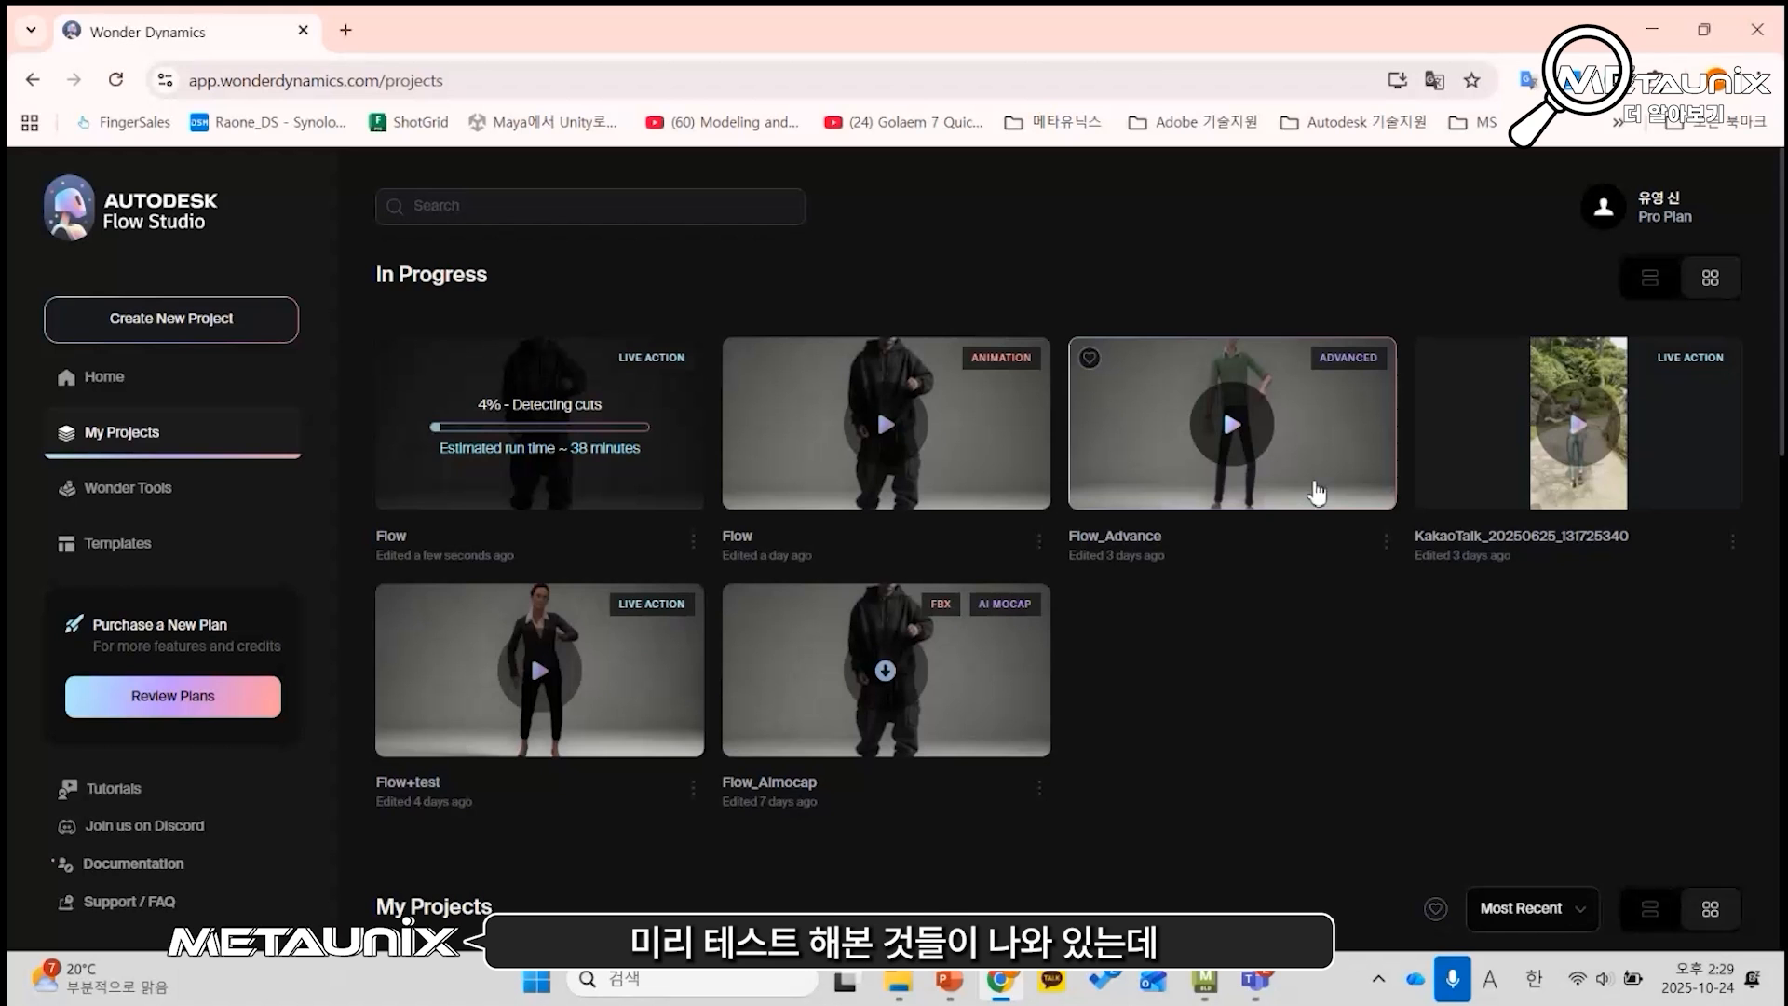
Step: Look over the project list, open Flow_Advance, and examine its scene export formats and AI MoCap download without saving it
scroll(1284, 540, "down", 5)
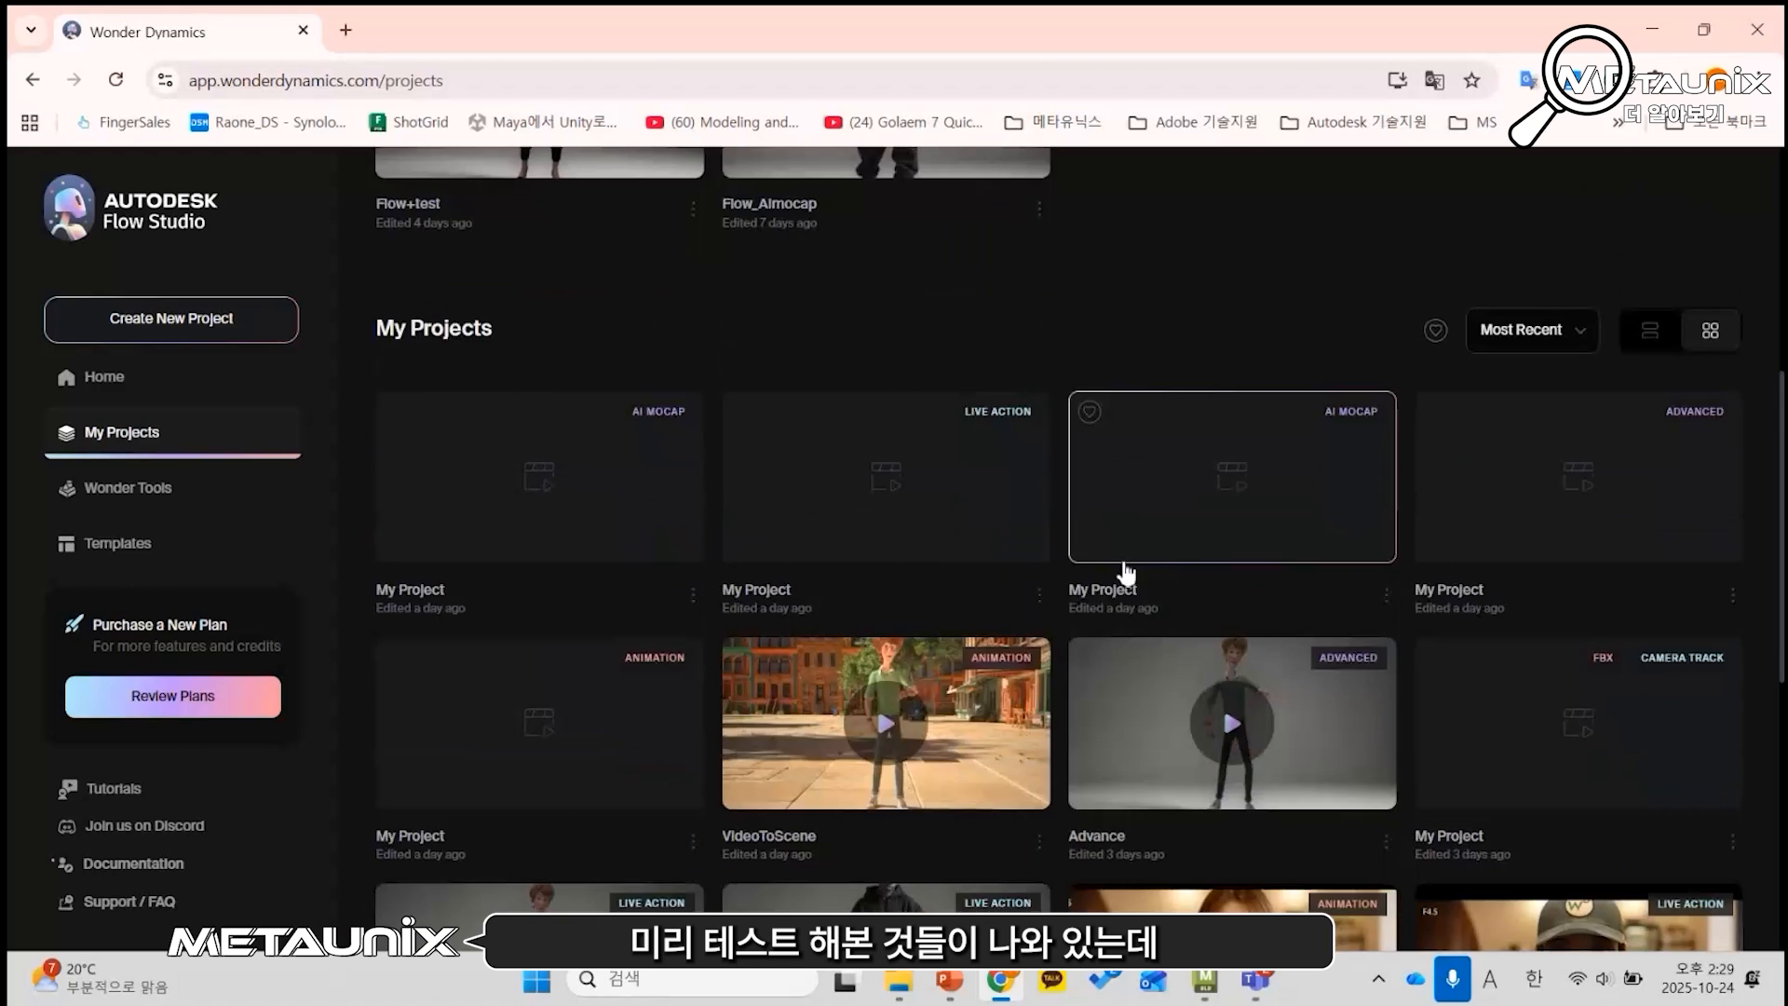
scroll(1071, 587, "up", 6)
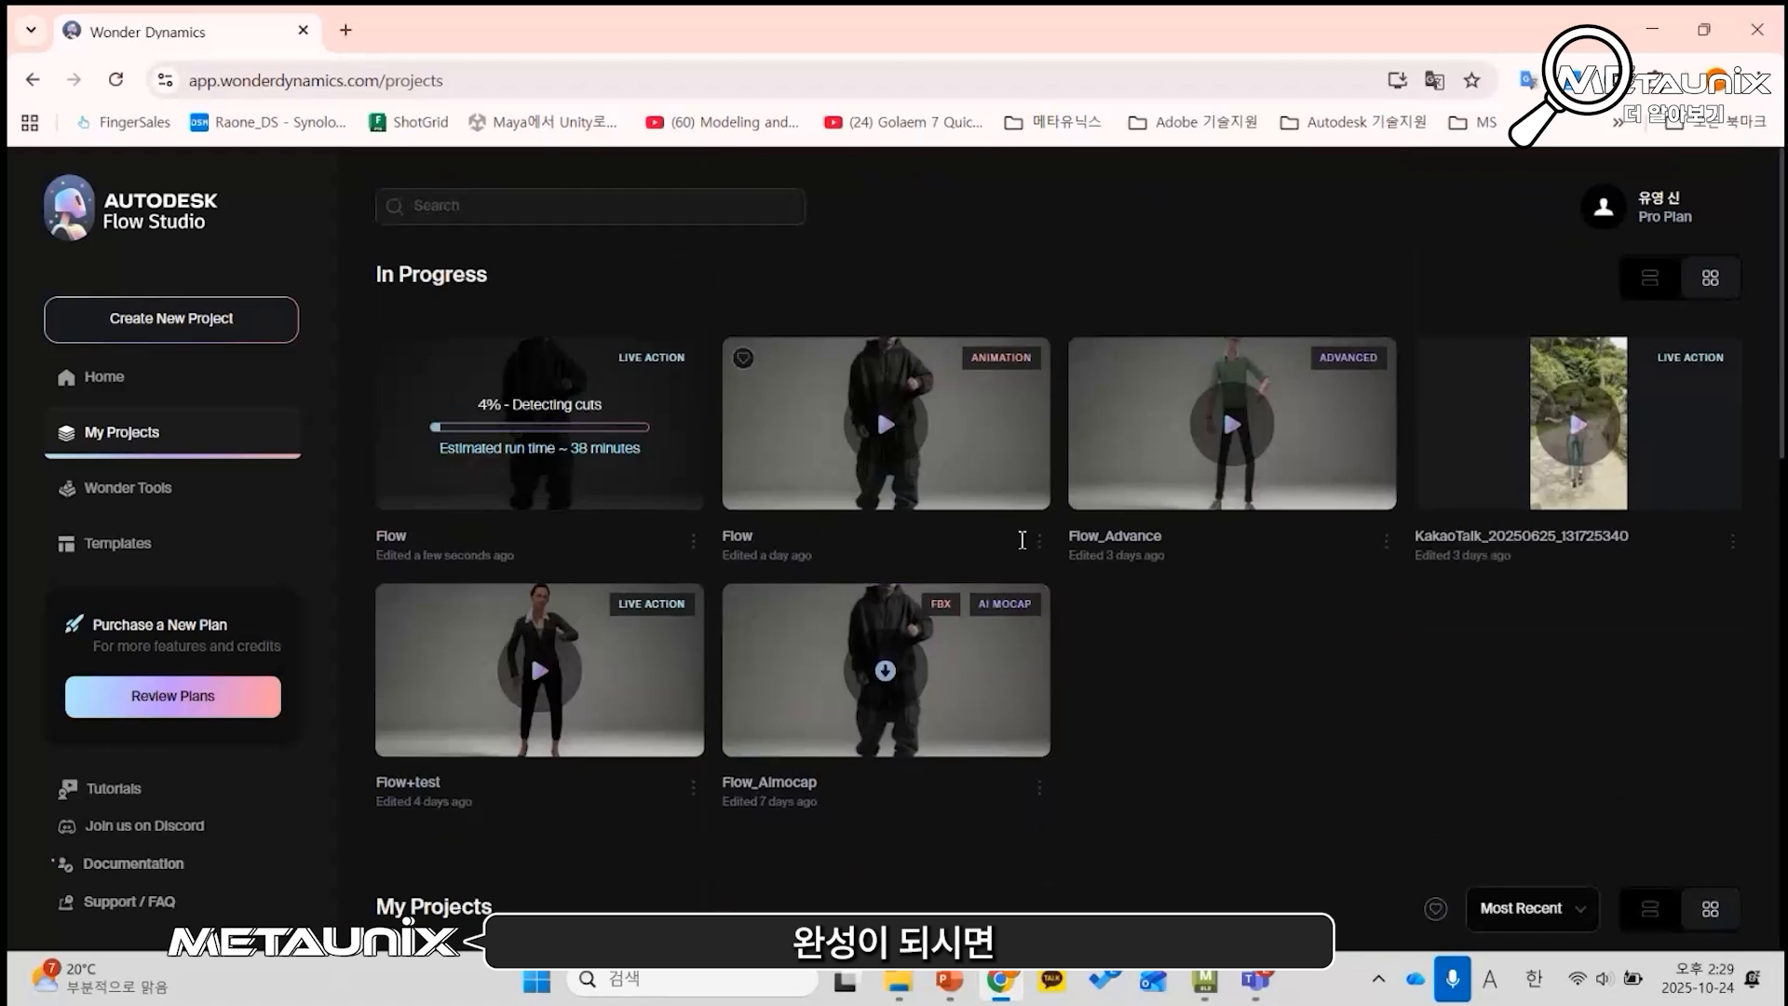
left_click(1071, 545)
scroll(1057, 573, "down", 3)
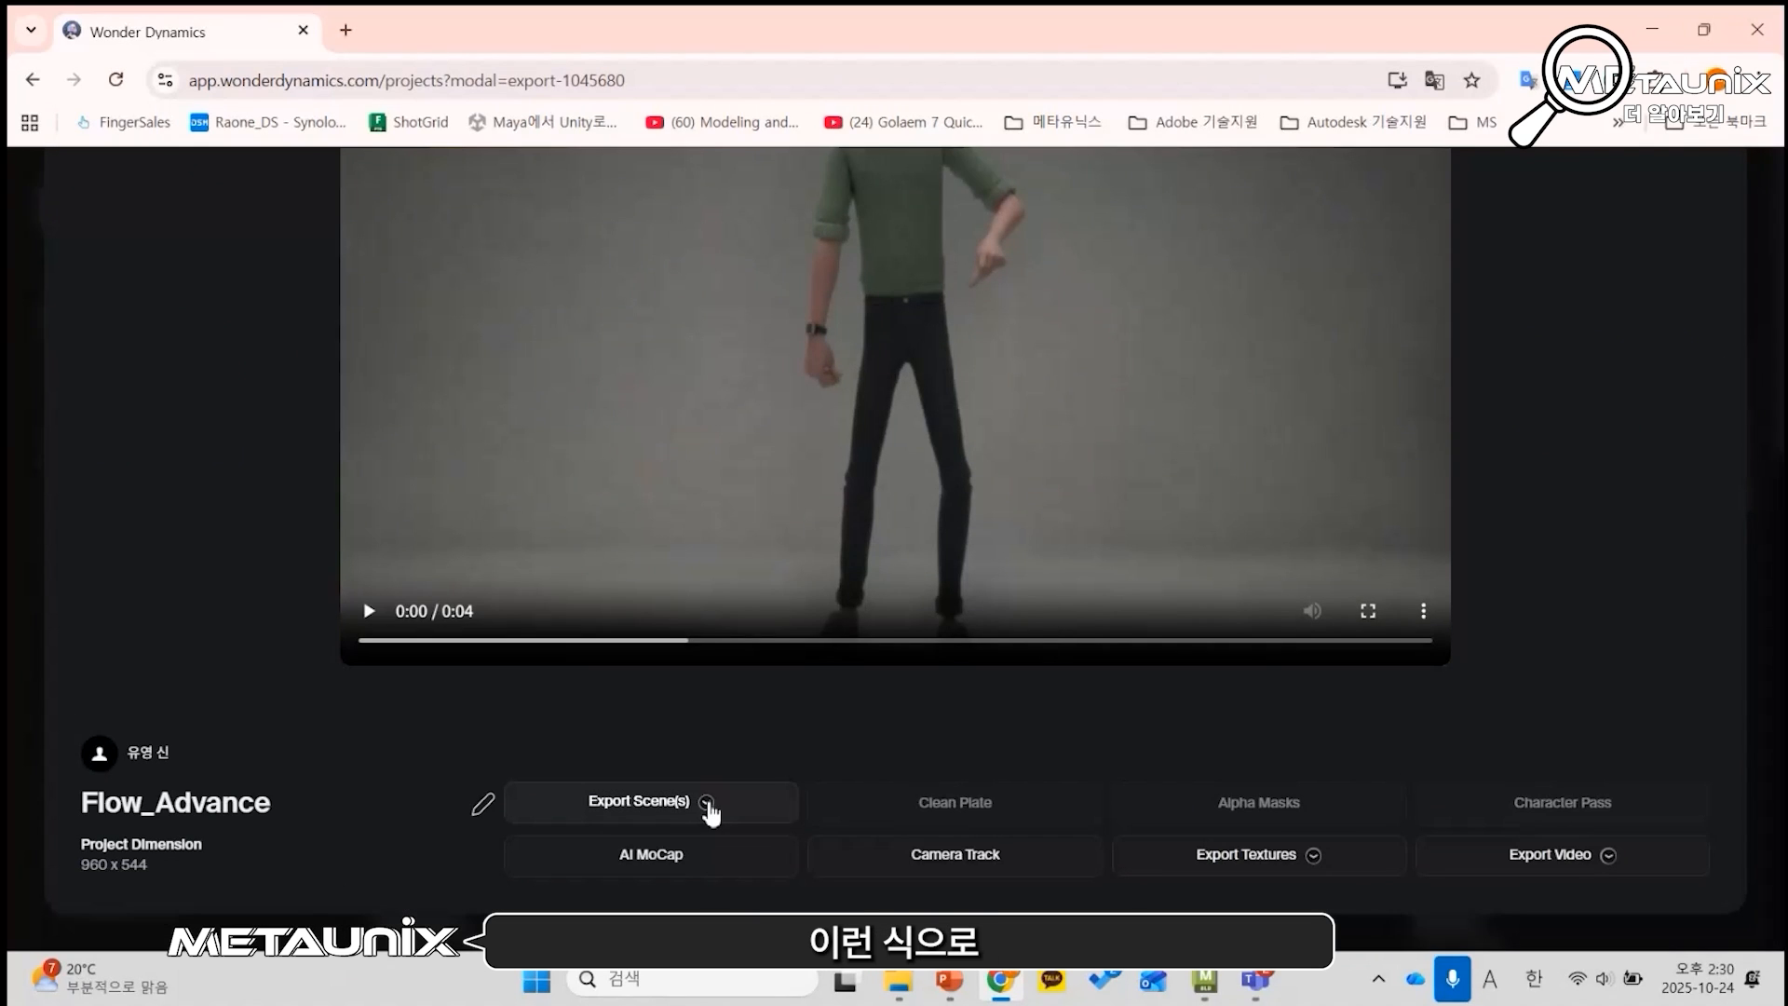
left_click(711, 806)
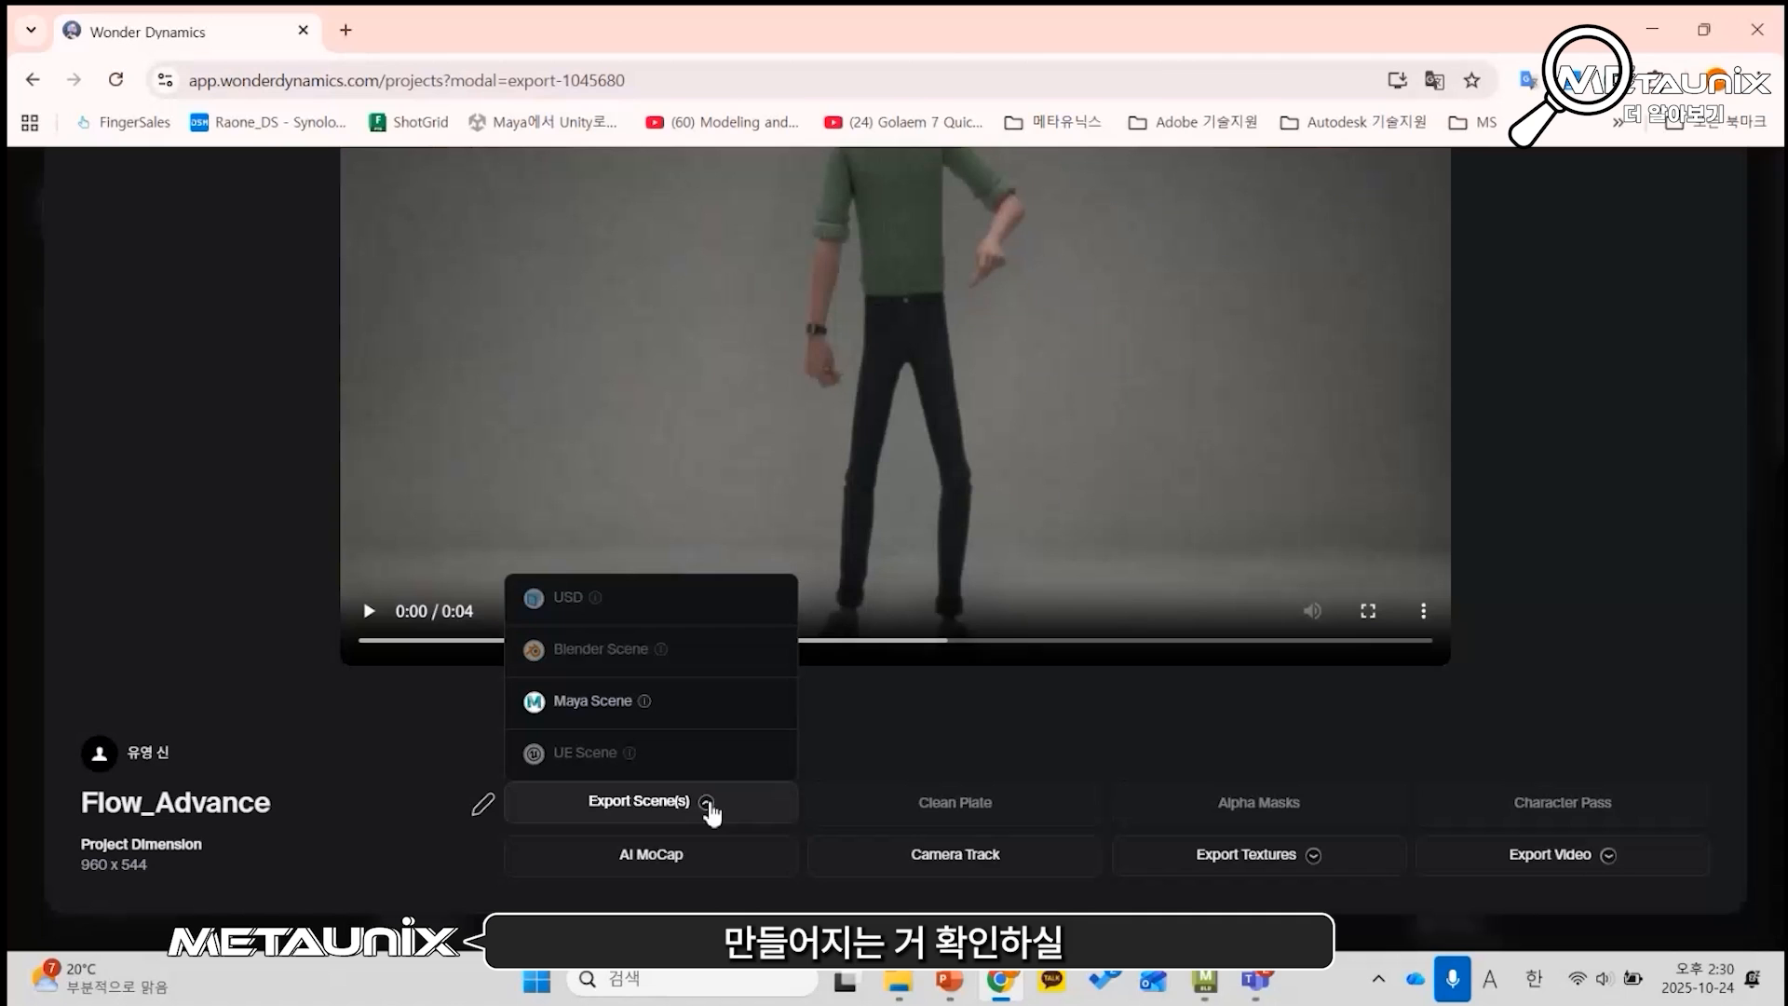
left_click(662, 903)
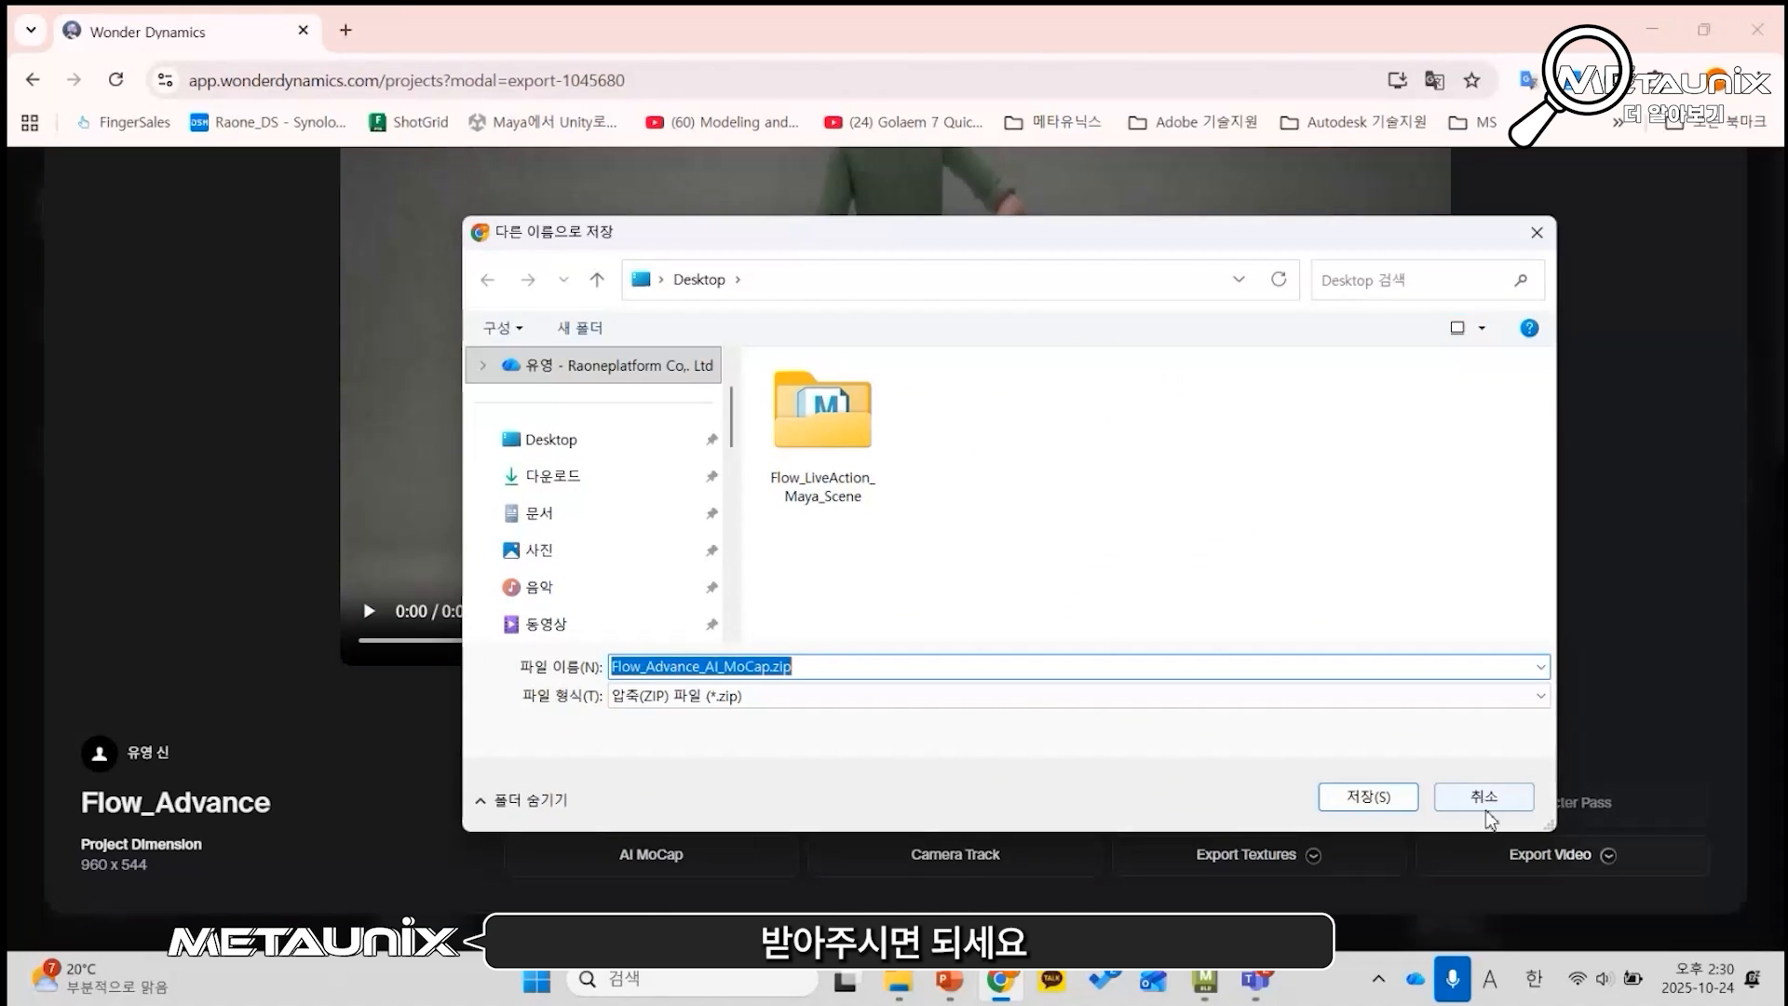
left_click(1484, 794)
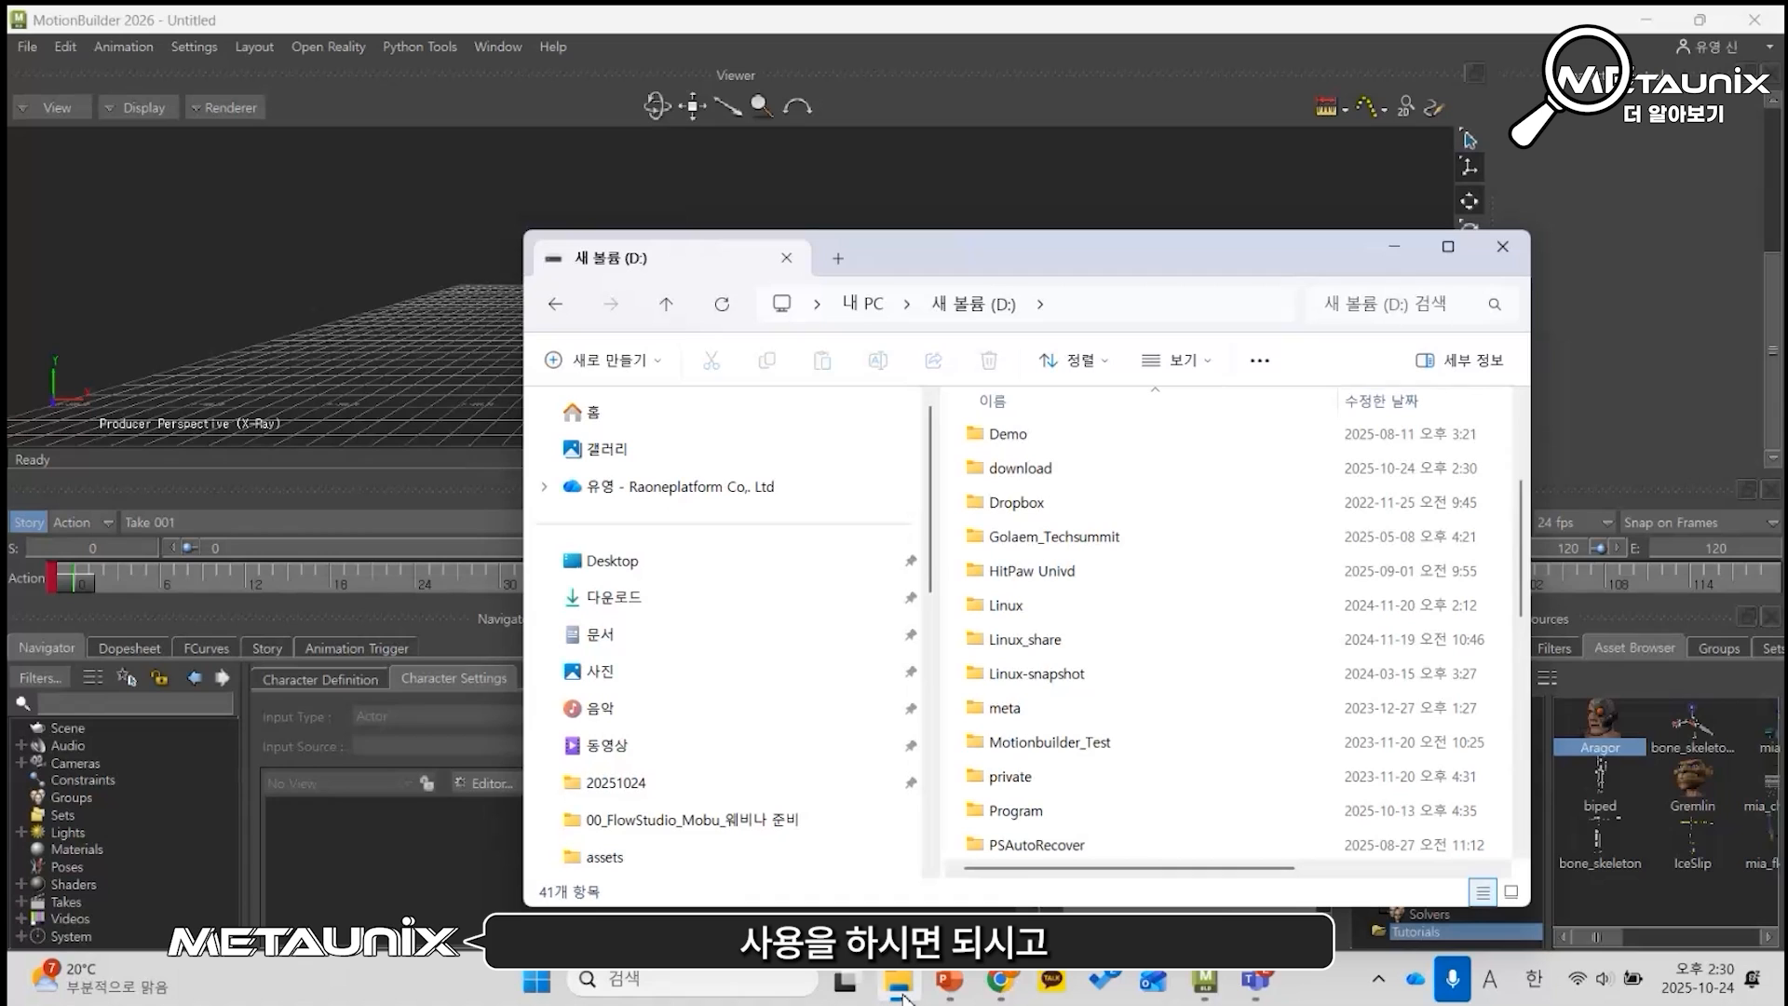
Step: Open Actor 1.fbx from the cut_0 folder of Flow_AI_MoCap in flow_download, importing its Scene take
left_click(1397, 252)
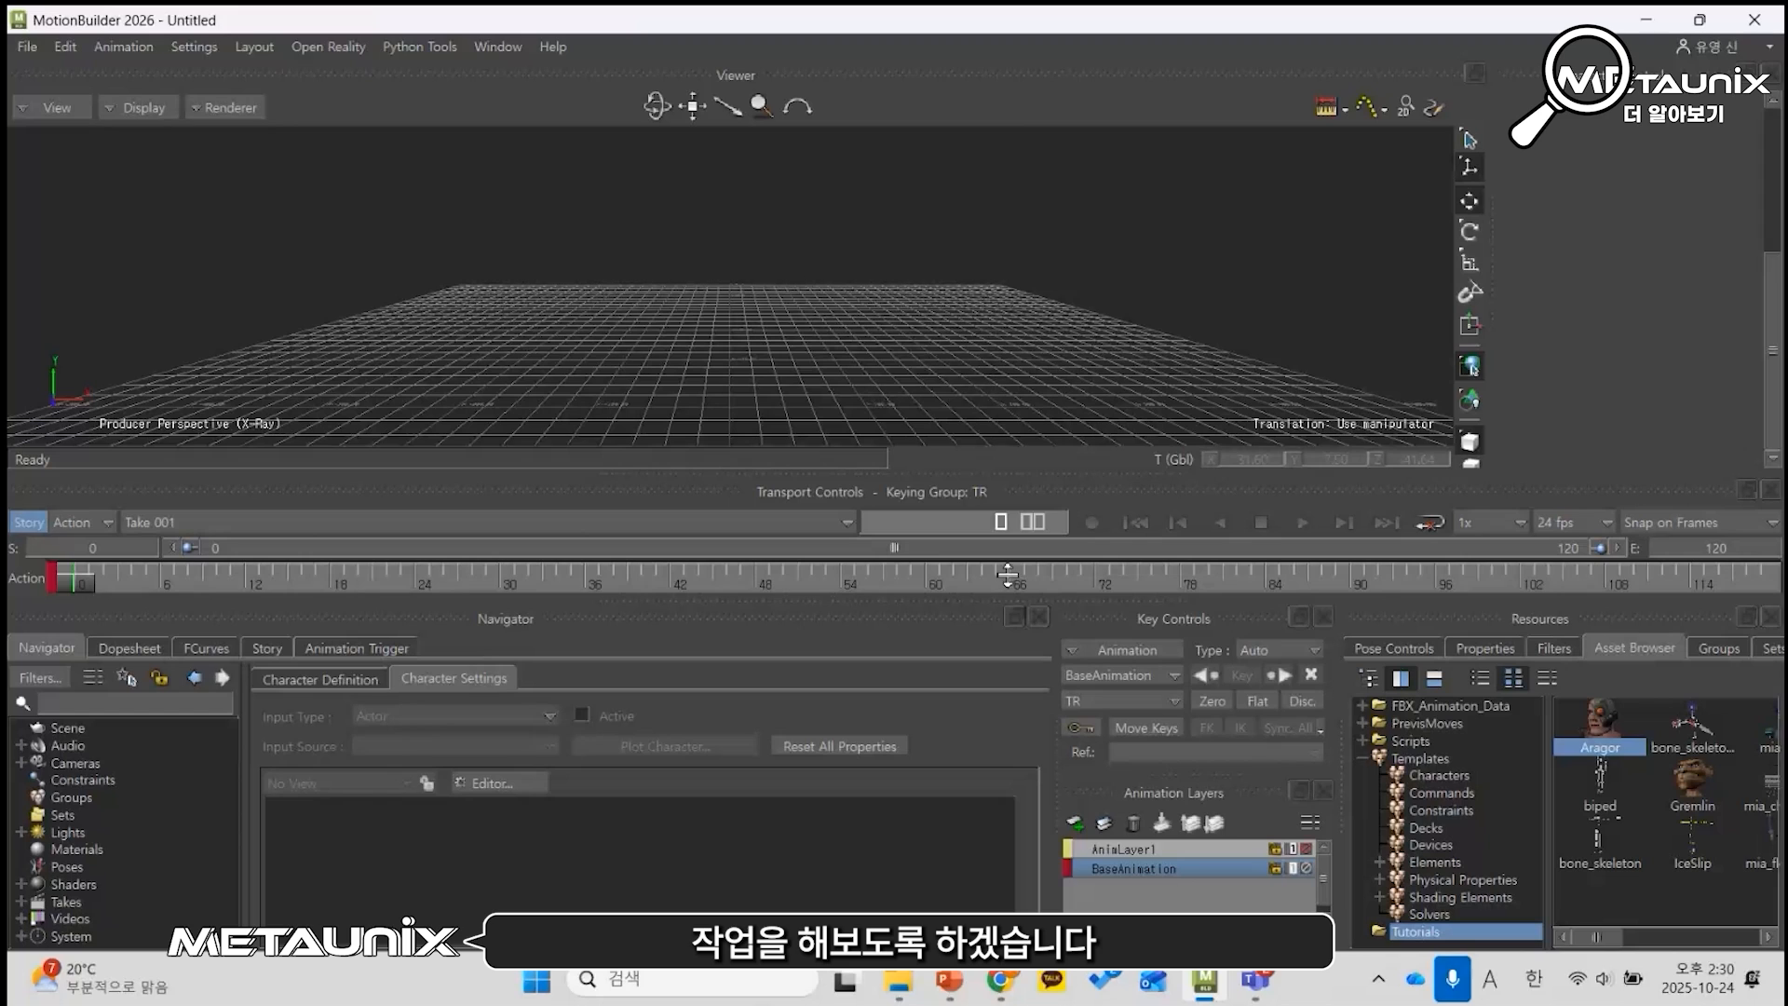
key("ctrl+o")
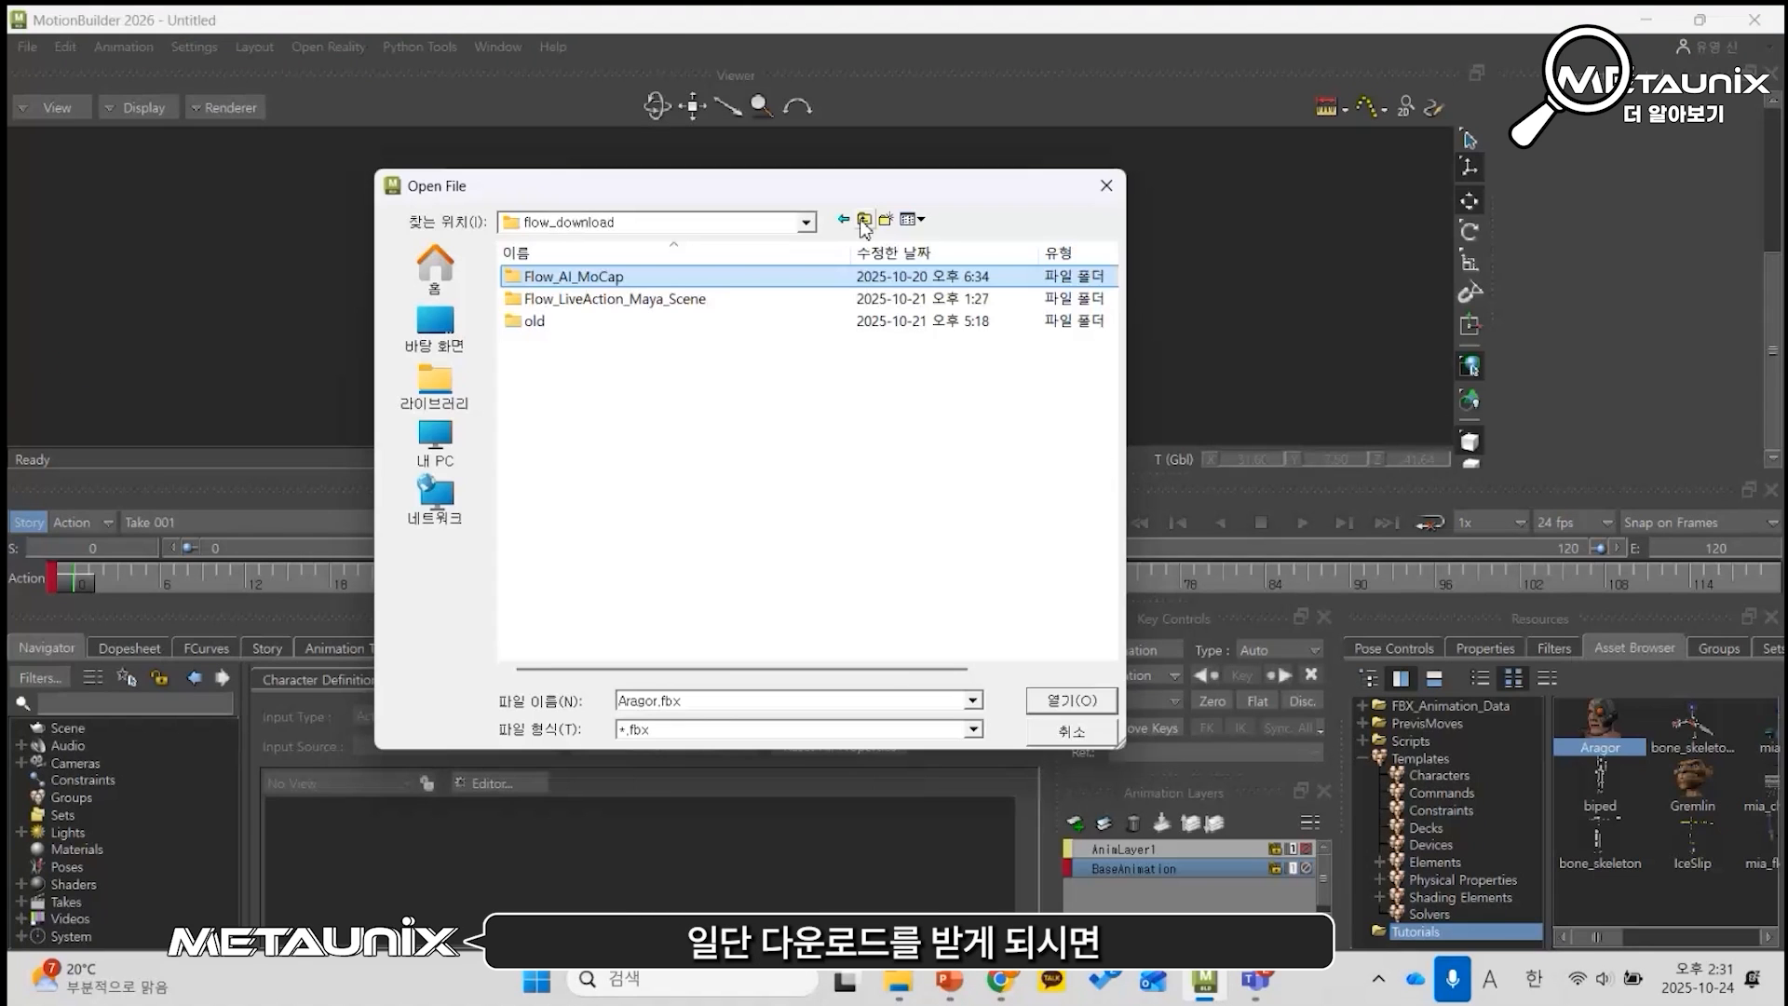
left_click(865, 221)
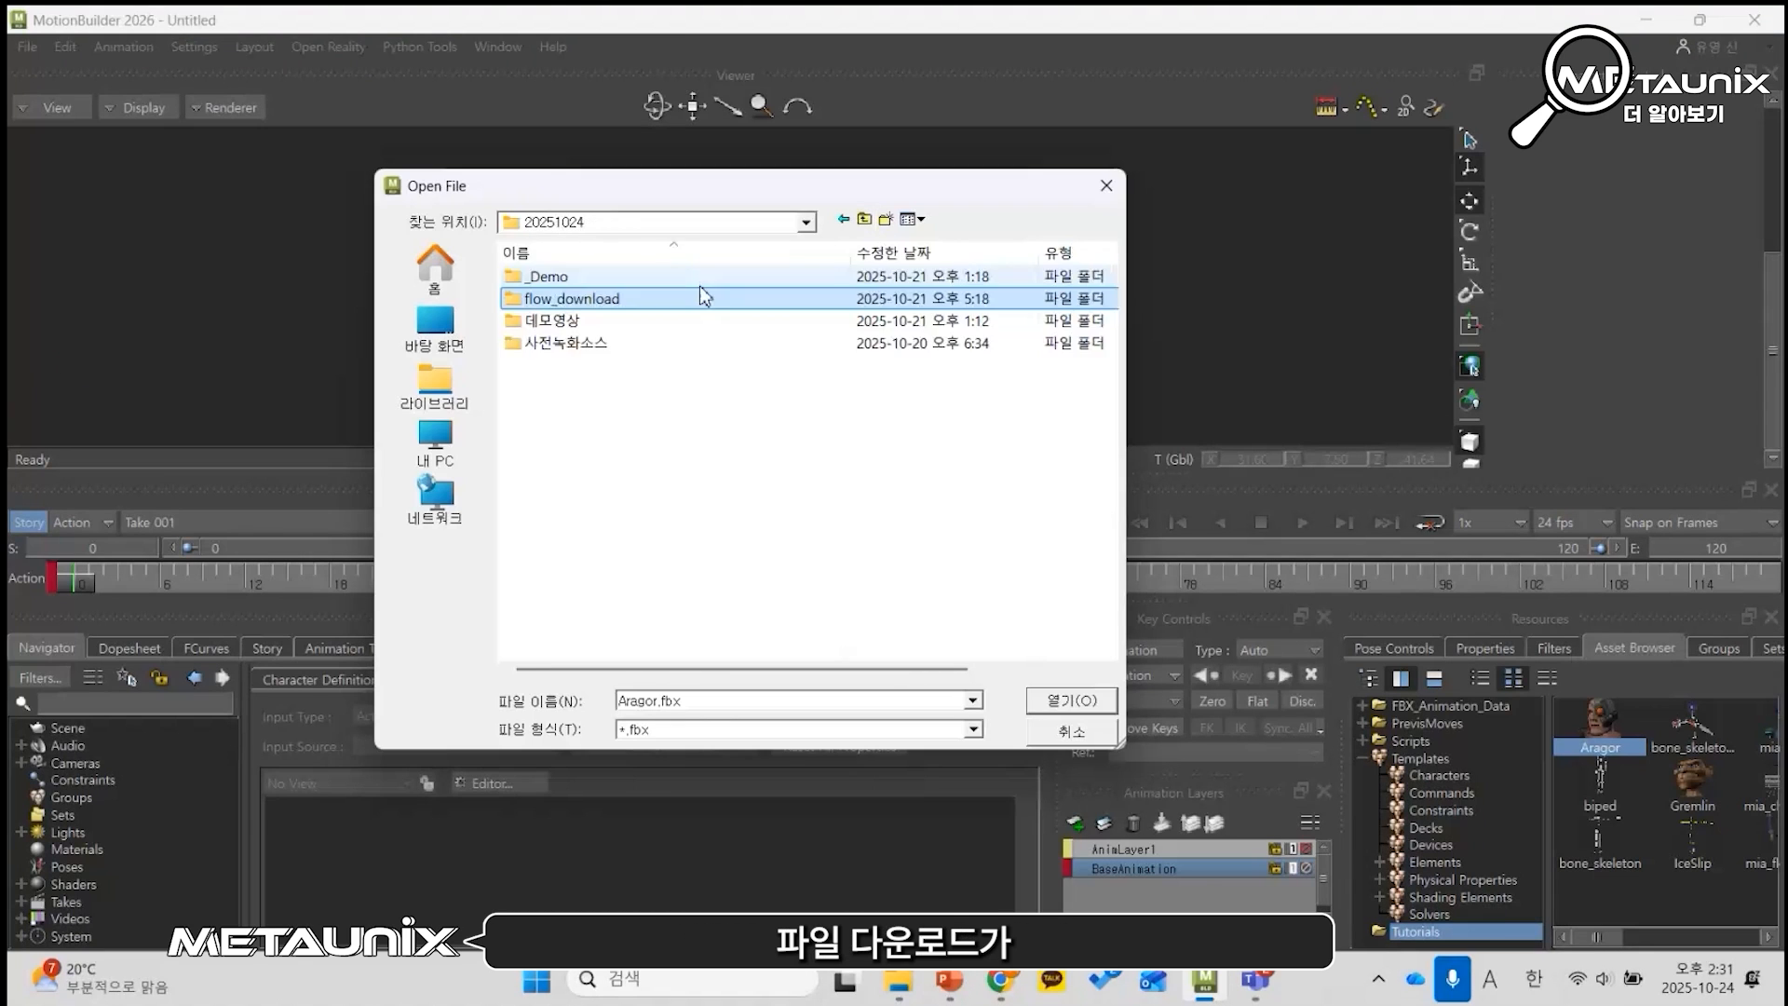
double_click(658, 288)
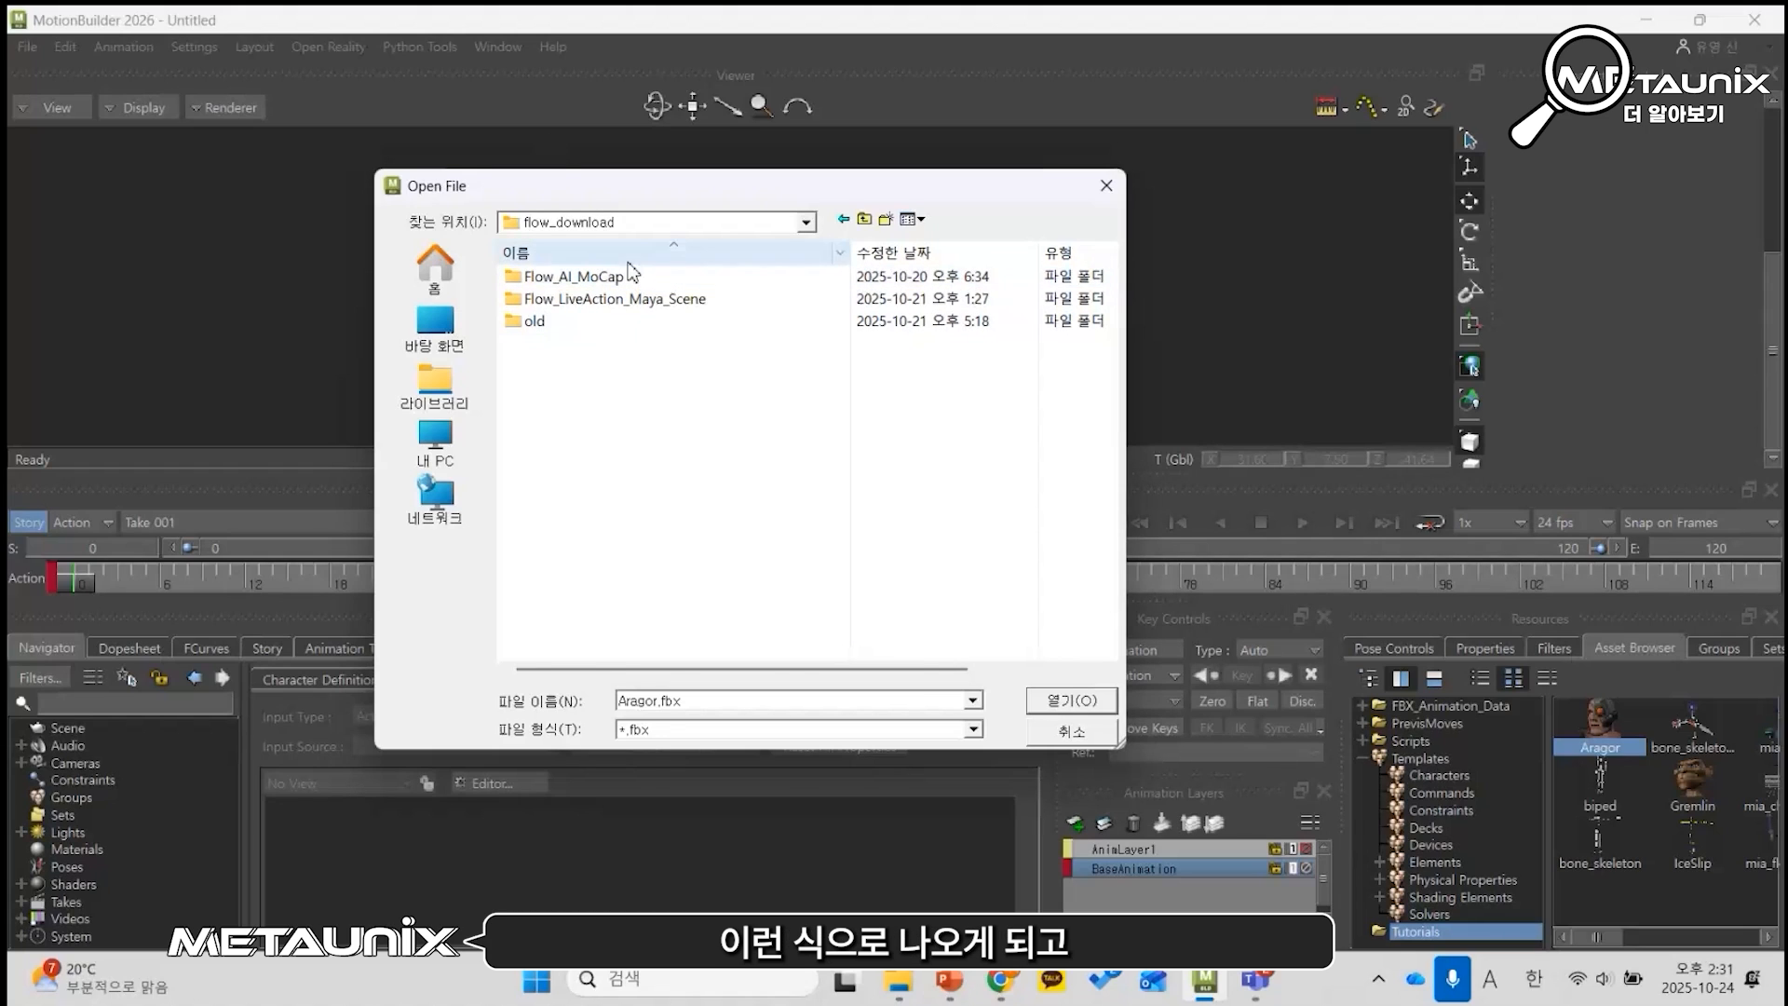
double_click(559, 277)
double_click(570, 278)
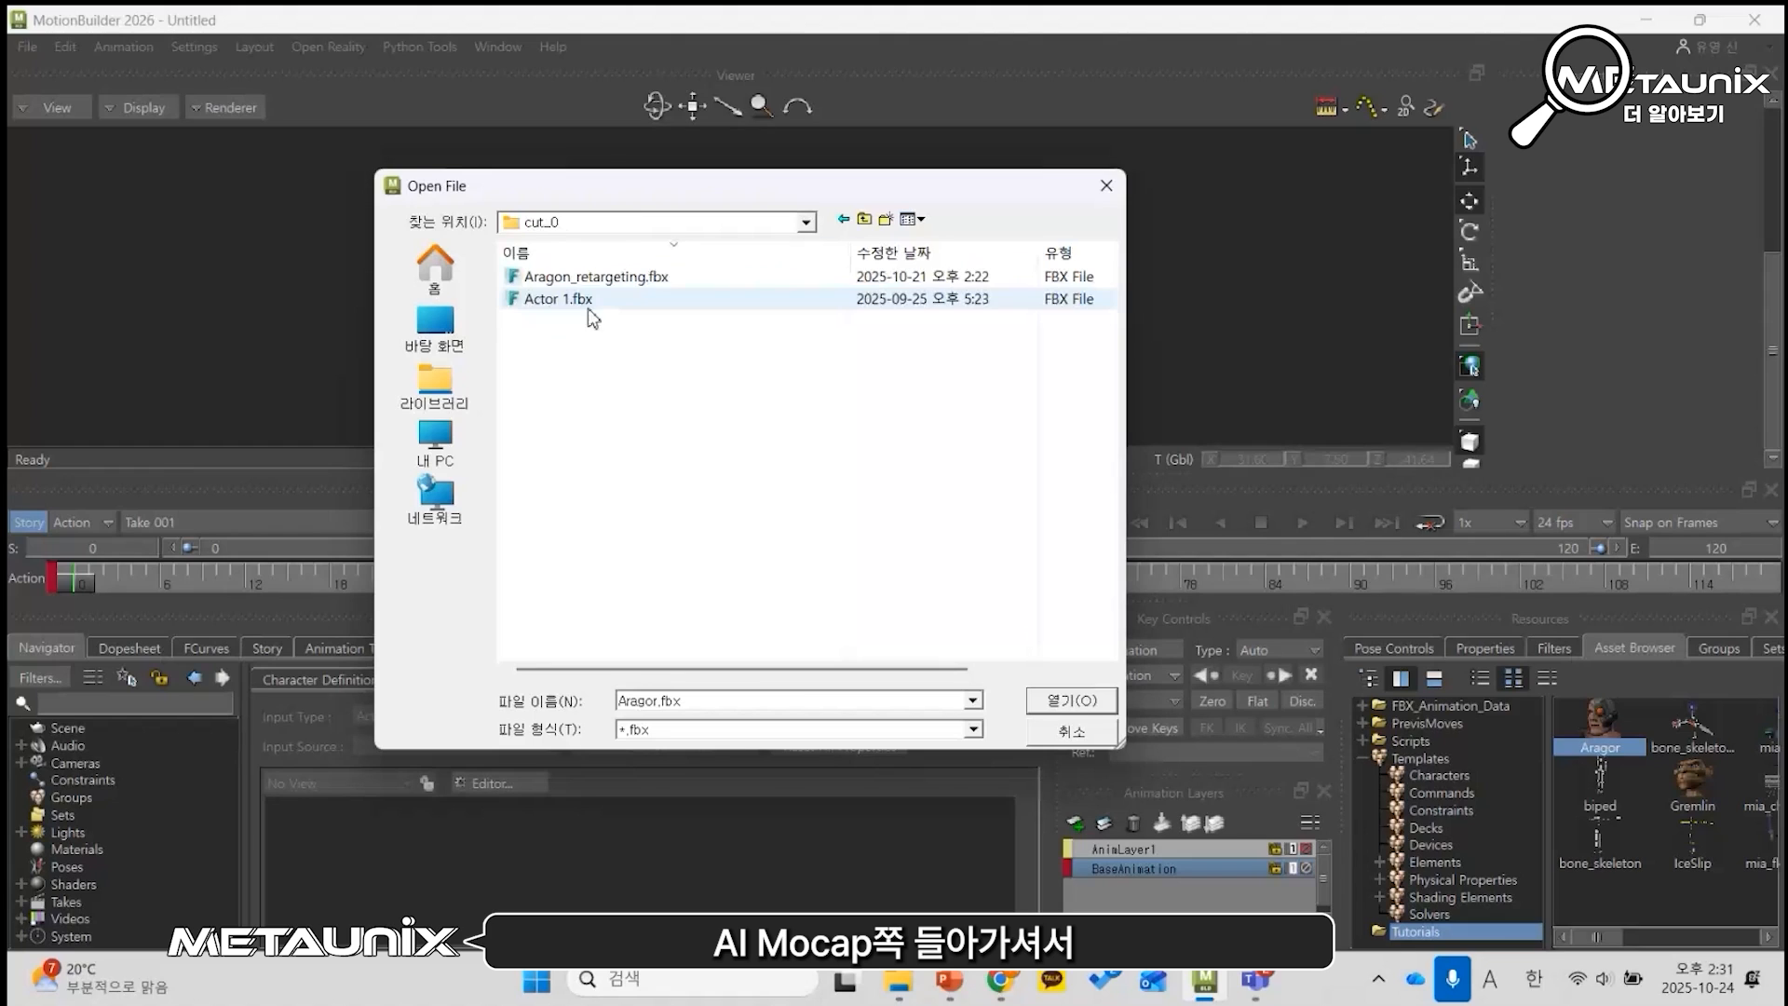
left_click(558, 307)
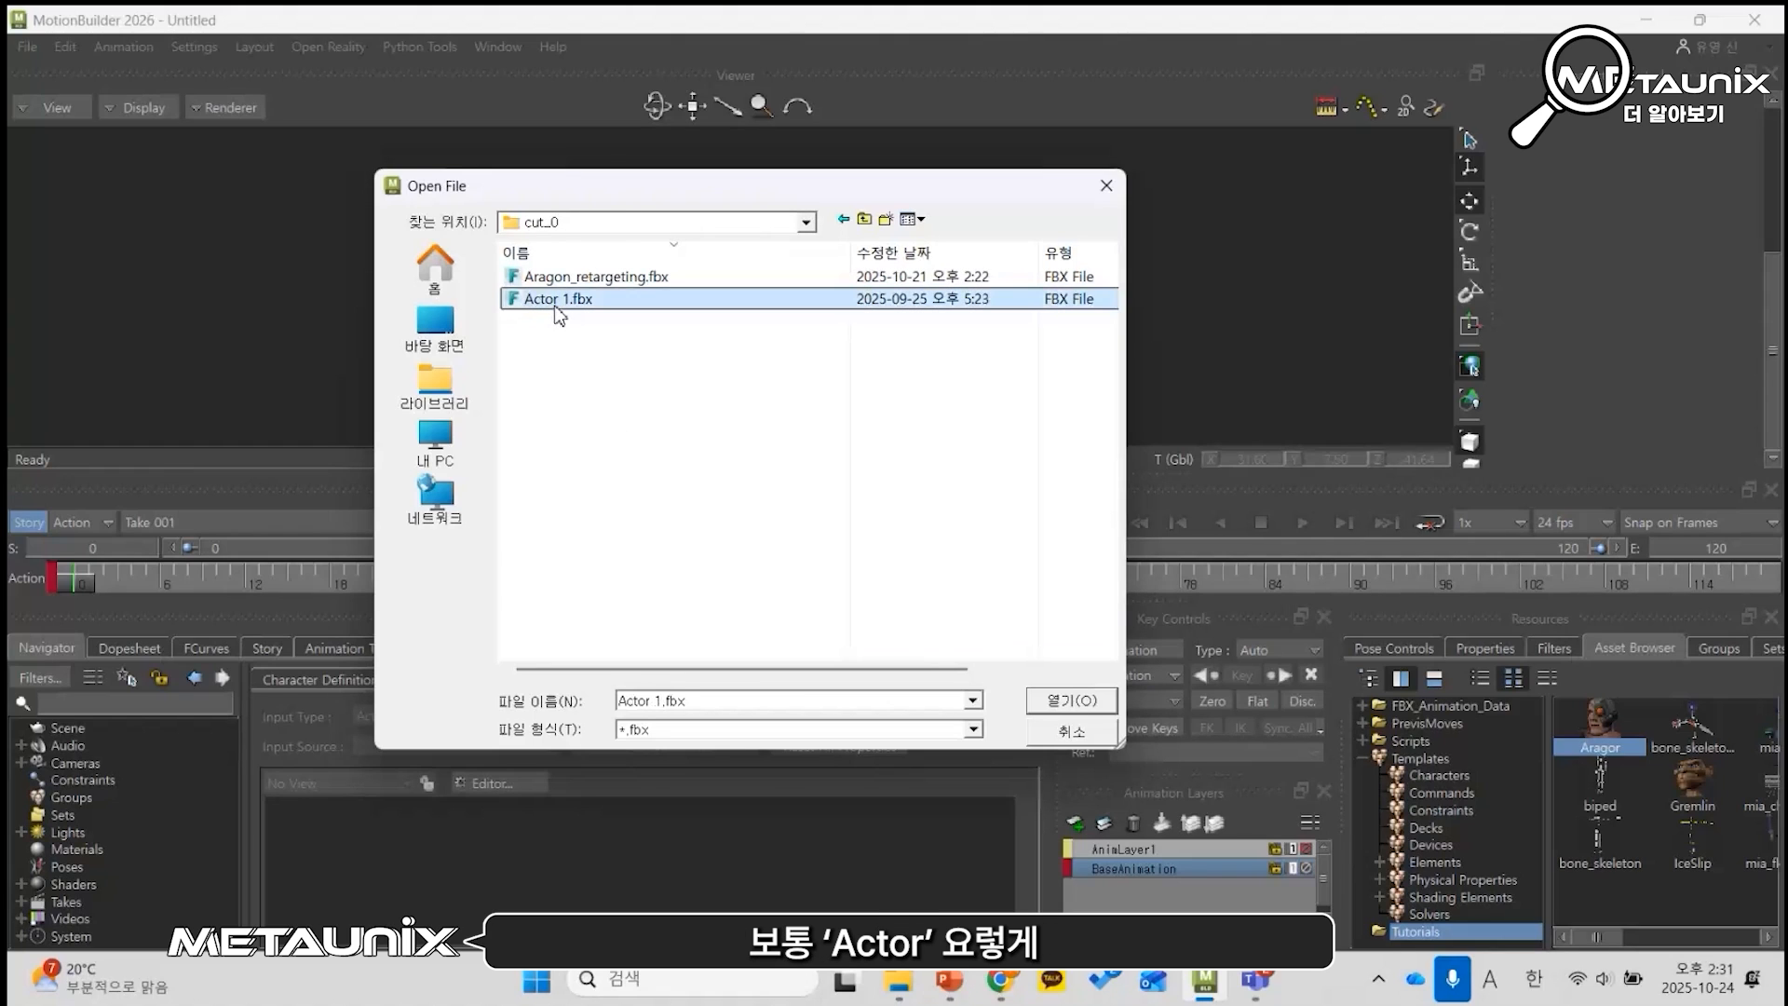
left_click(1063, 700)
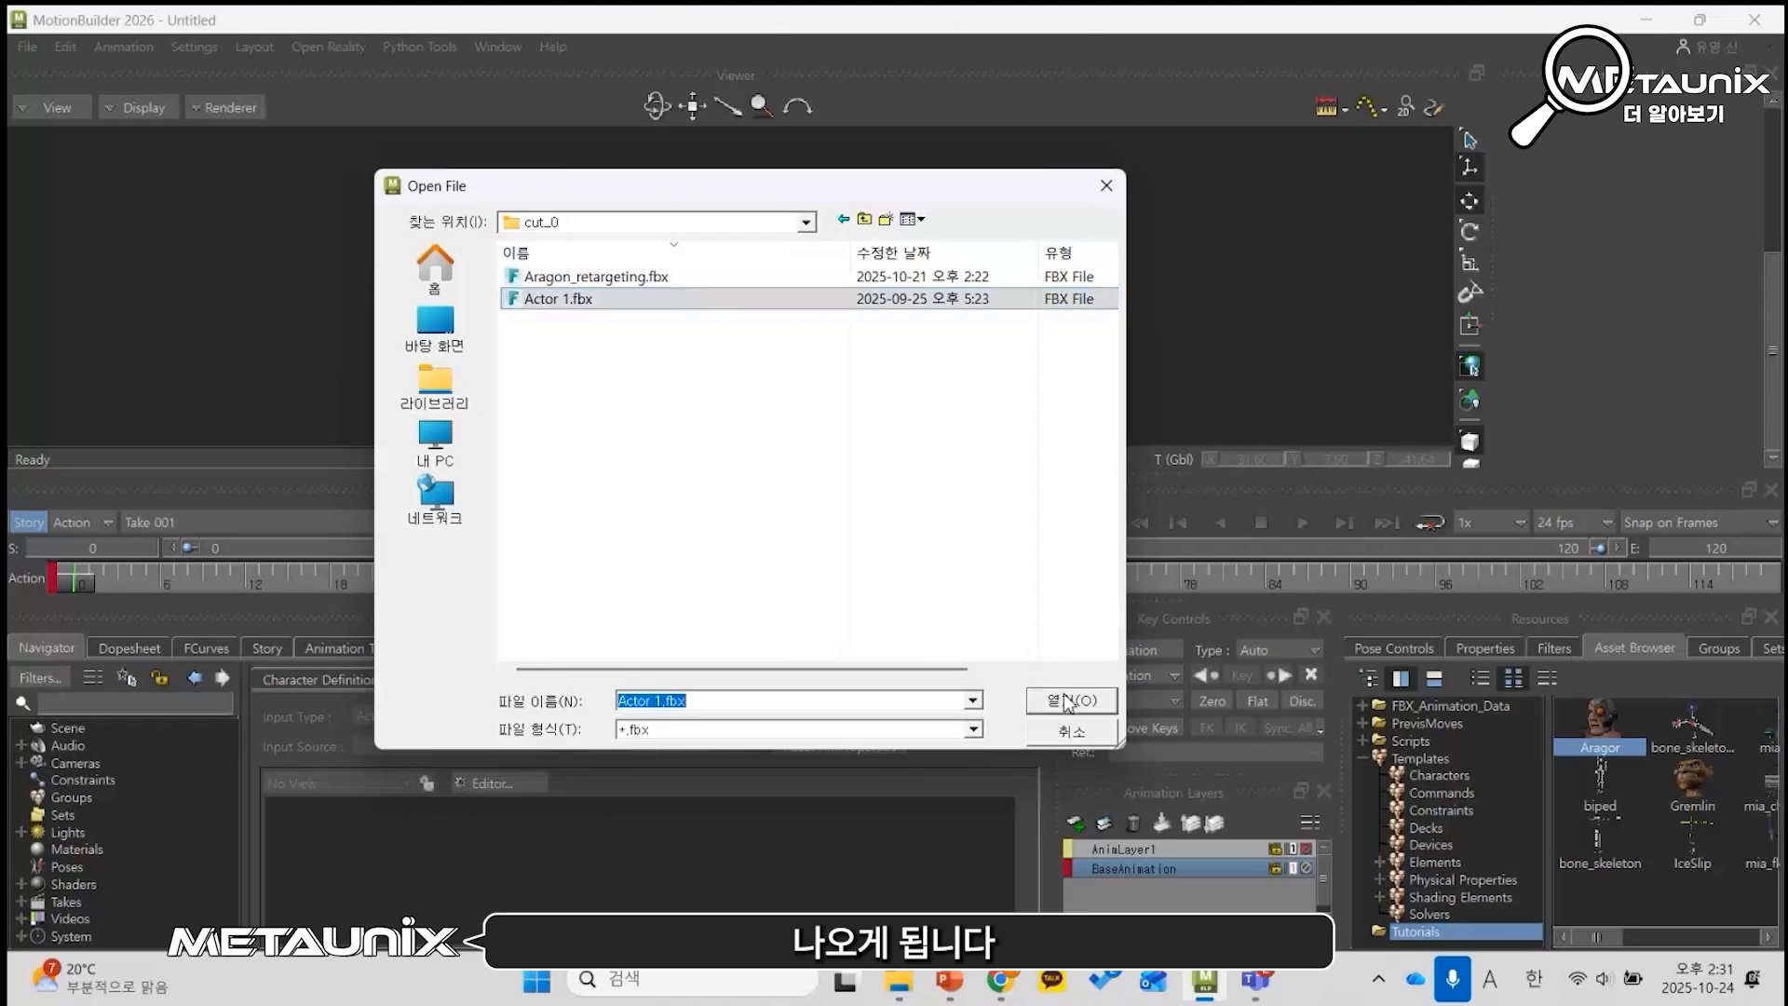
left_click(1003, 577)
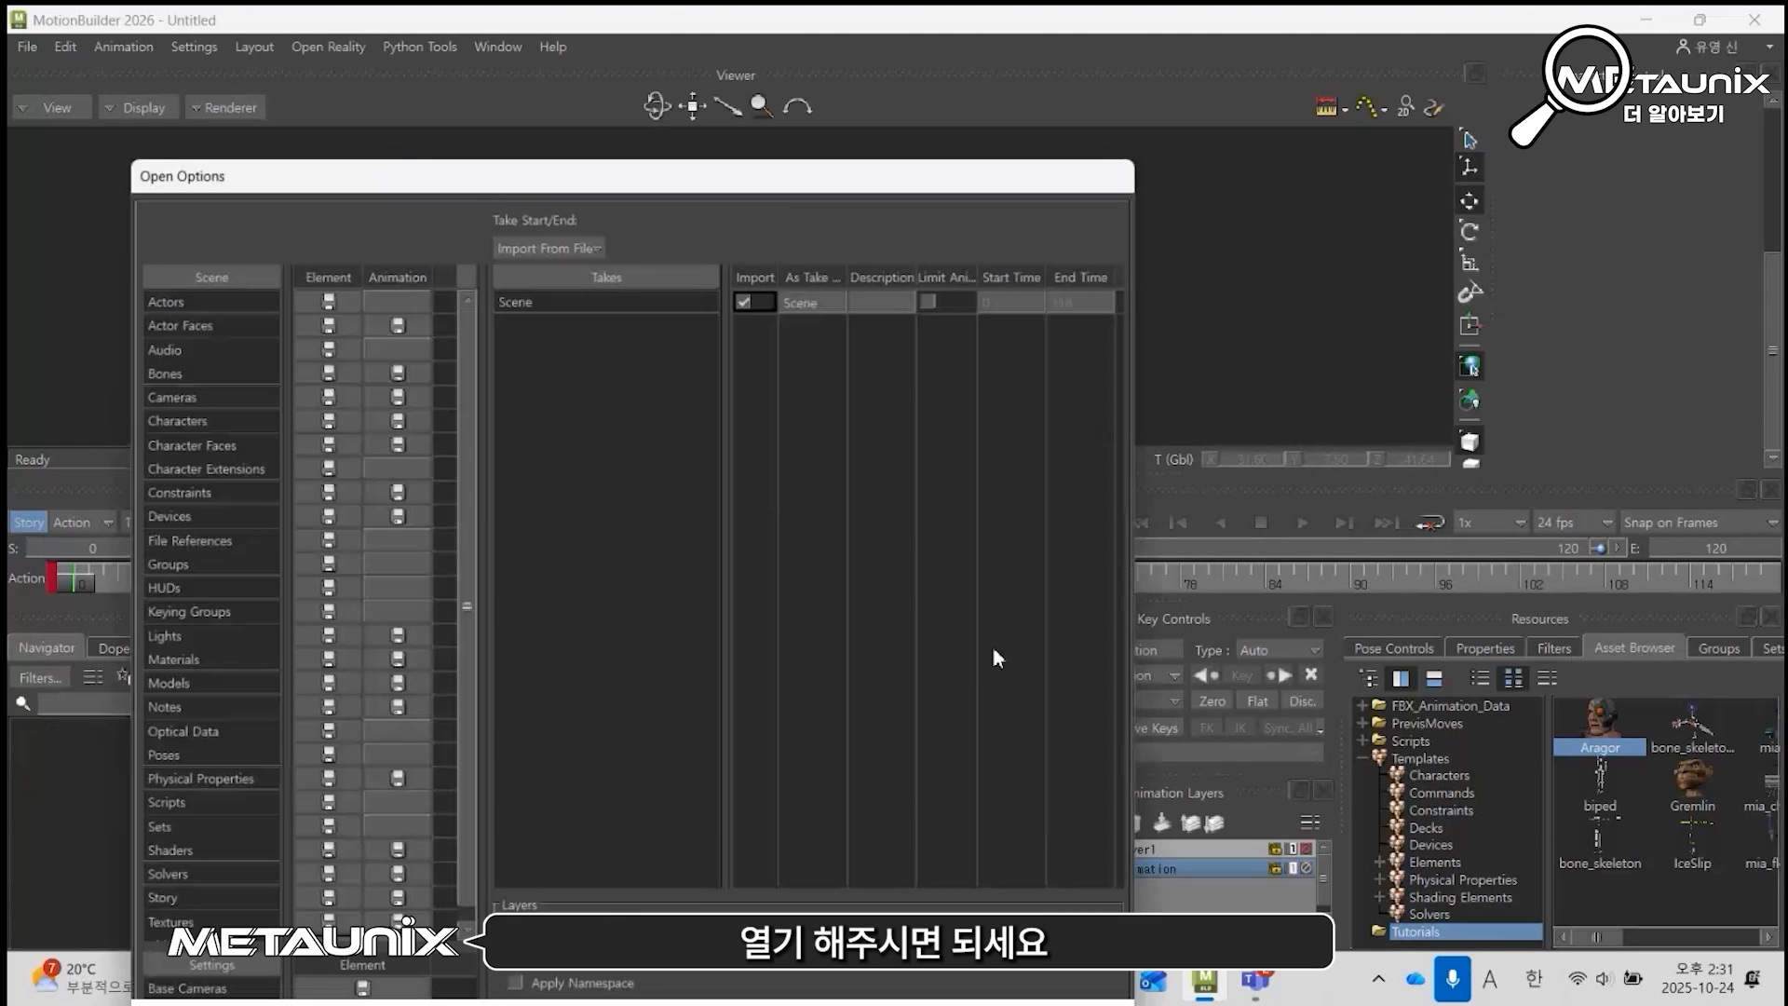
mouse_move(940, 153)
left_mouse_down()
mouse_move(937, 108)
mouse_move(937, 459)
mouse_move(950, 148)
left_mouse_up()
left_click(913, 803)
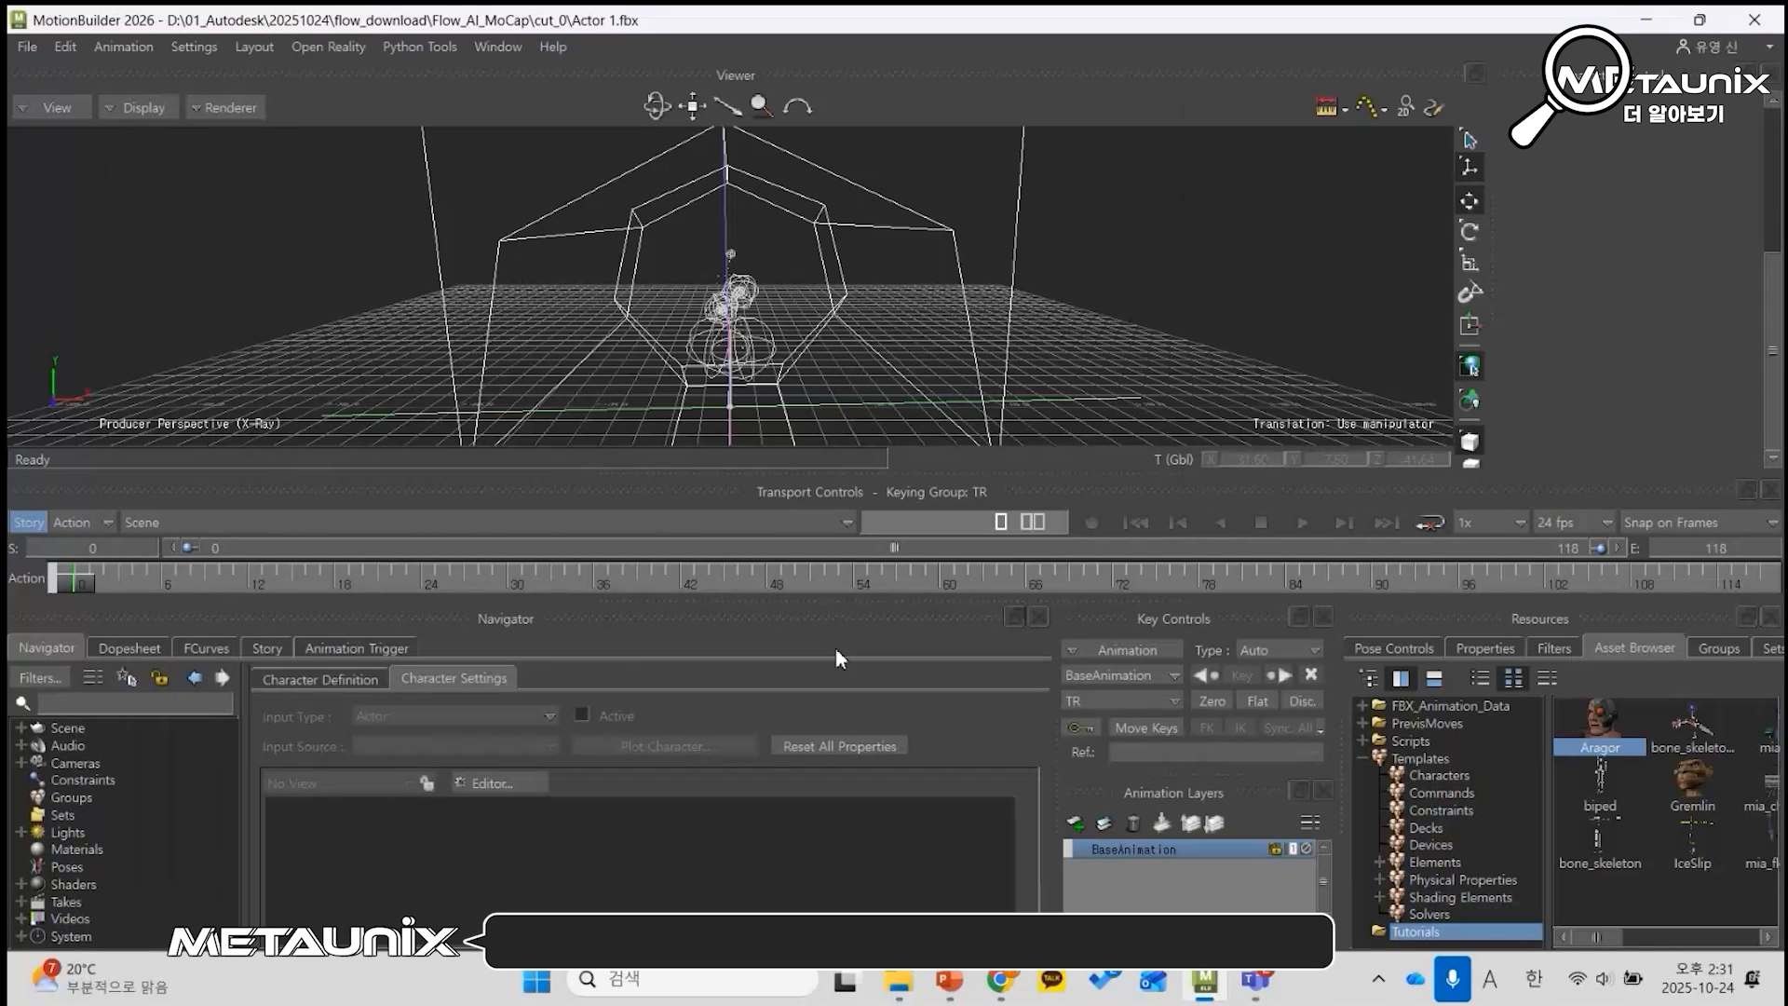
Step: Play the imported motion capture clip and view the skeleton and cameras from the side
left_click_drag(927, 386, 678, 264, "ctrl+shift")
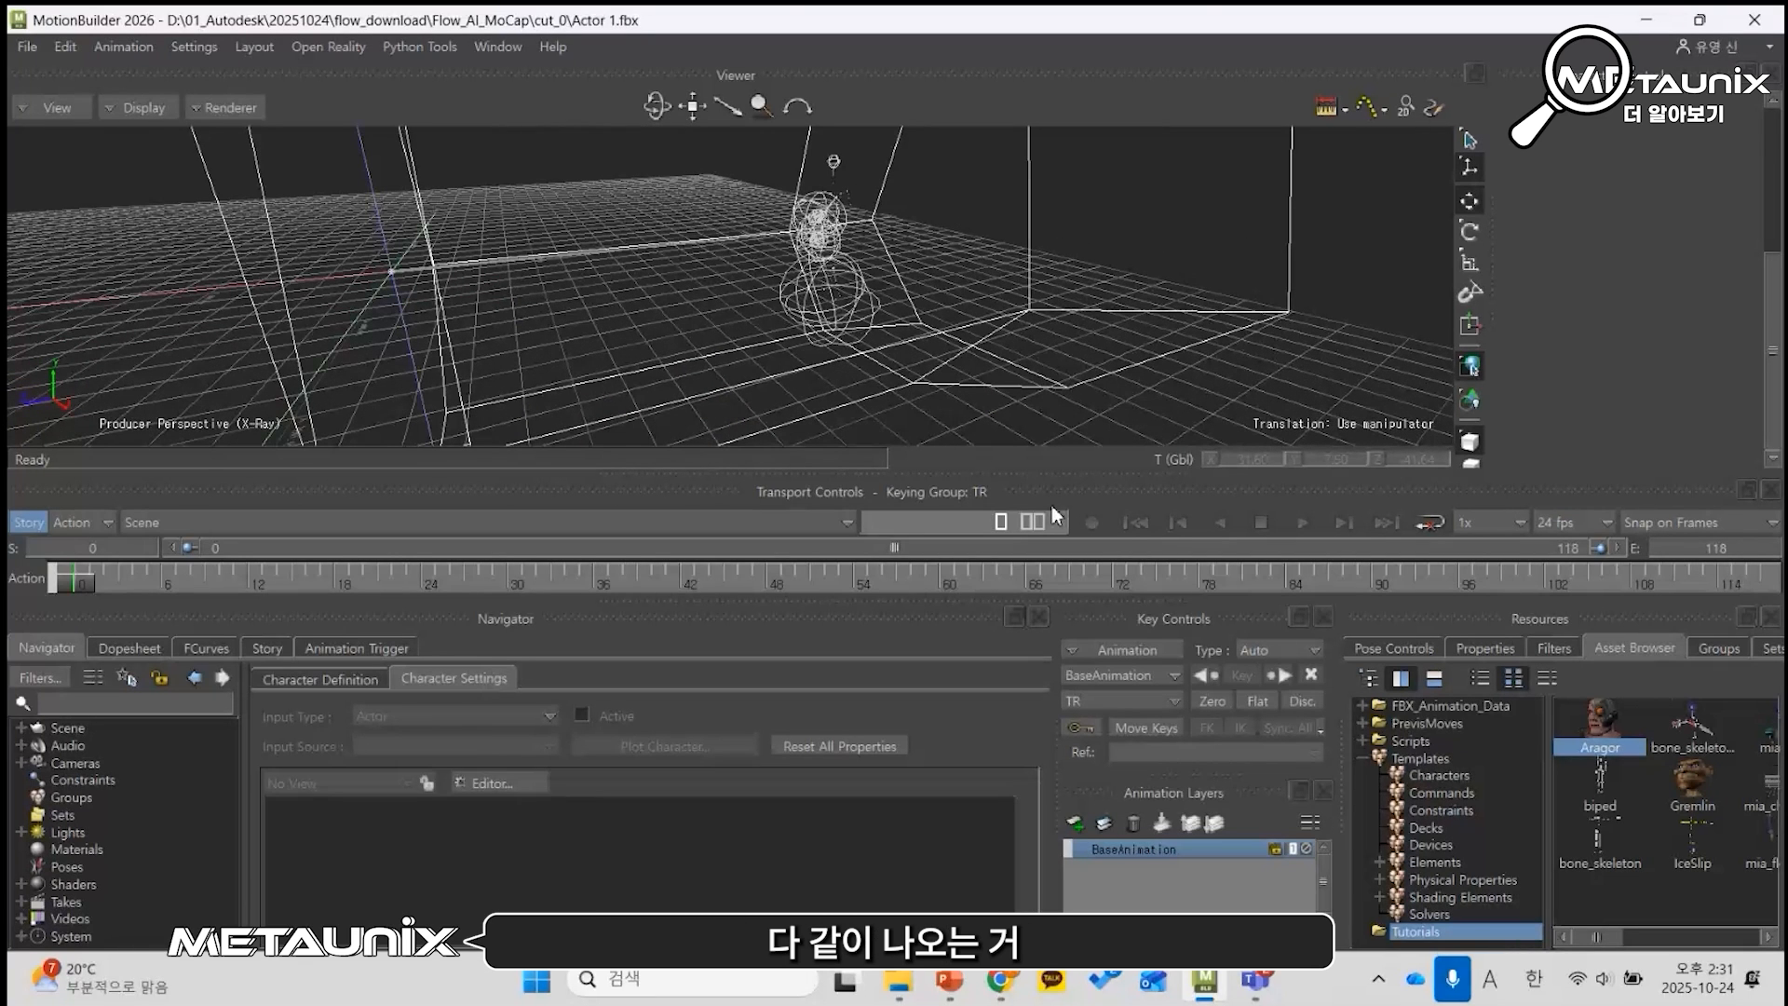
left_click(1304, 524)
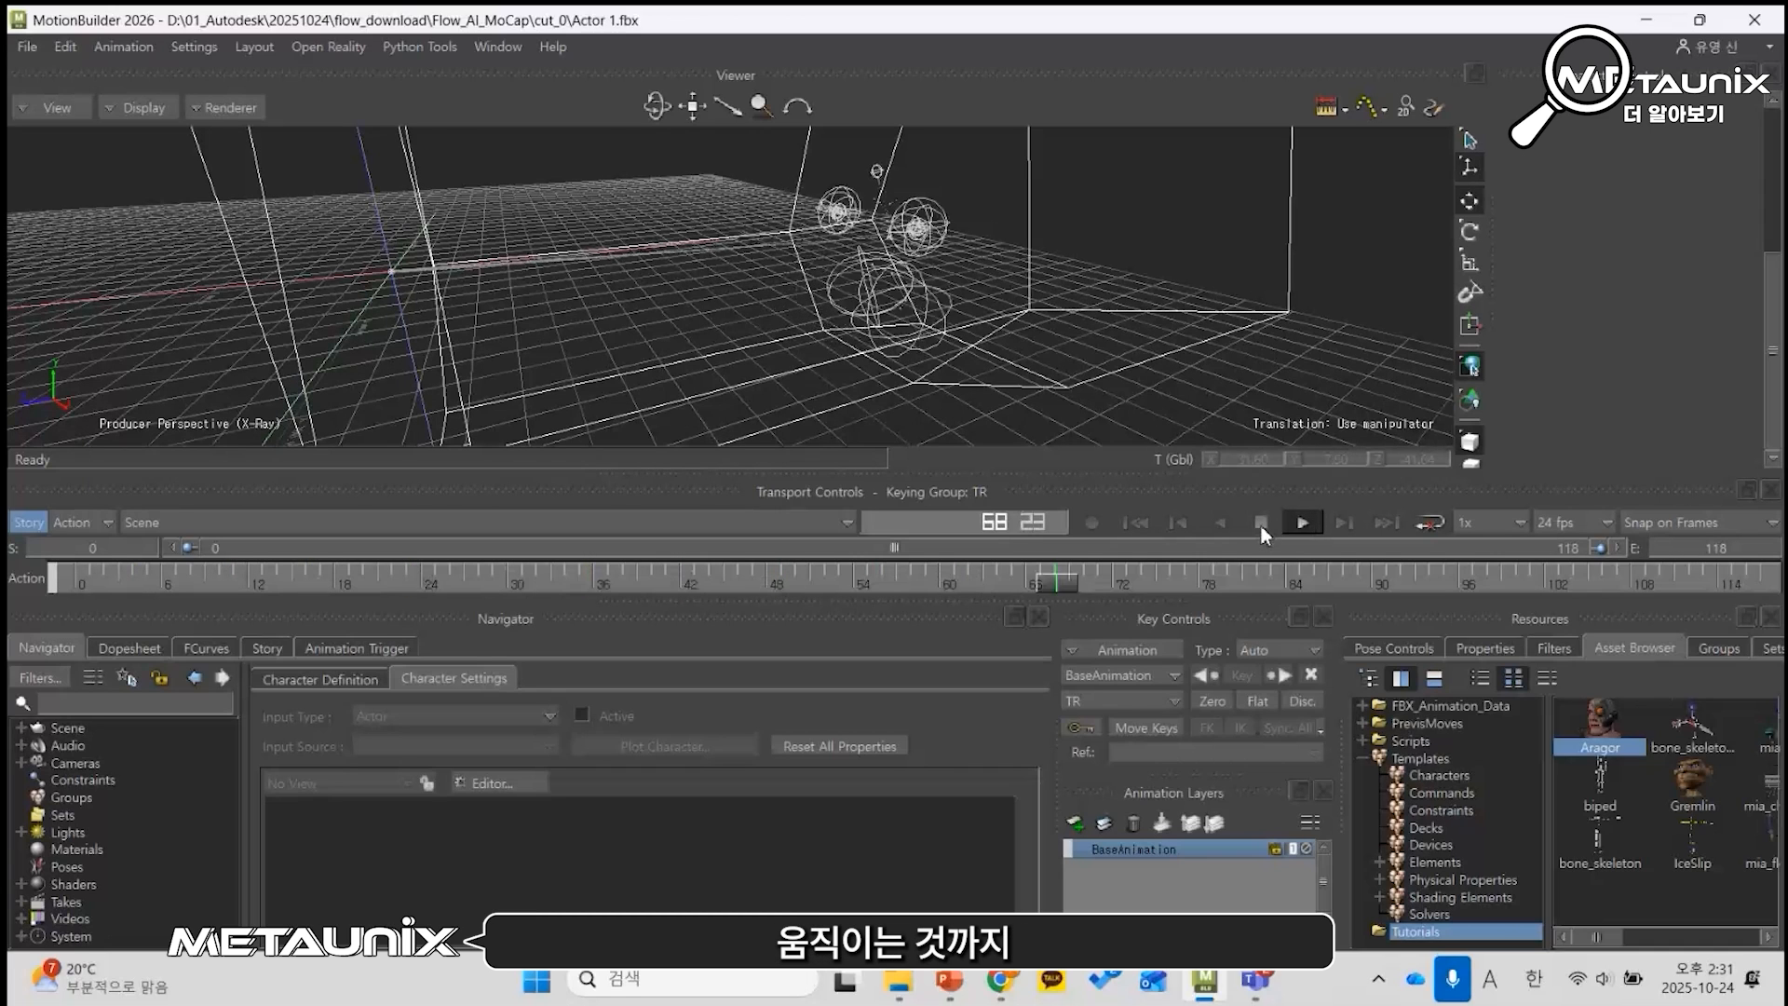
left_click(1260, 525)
scroll(871, 321, "down", 5)
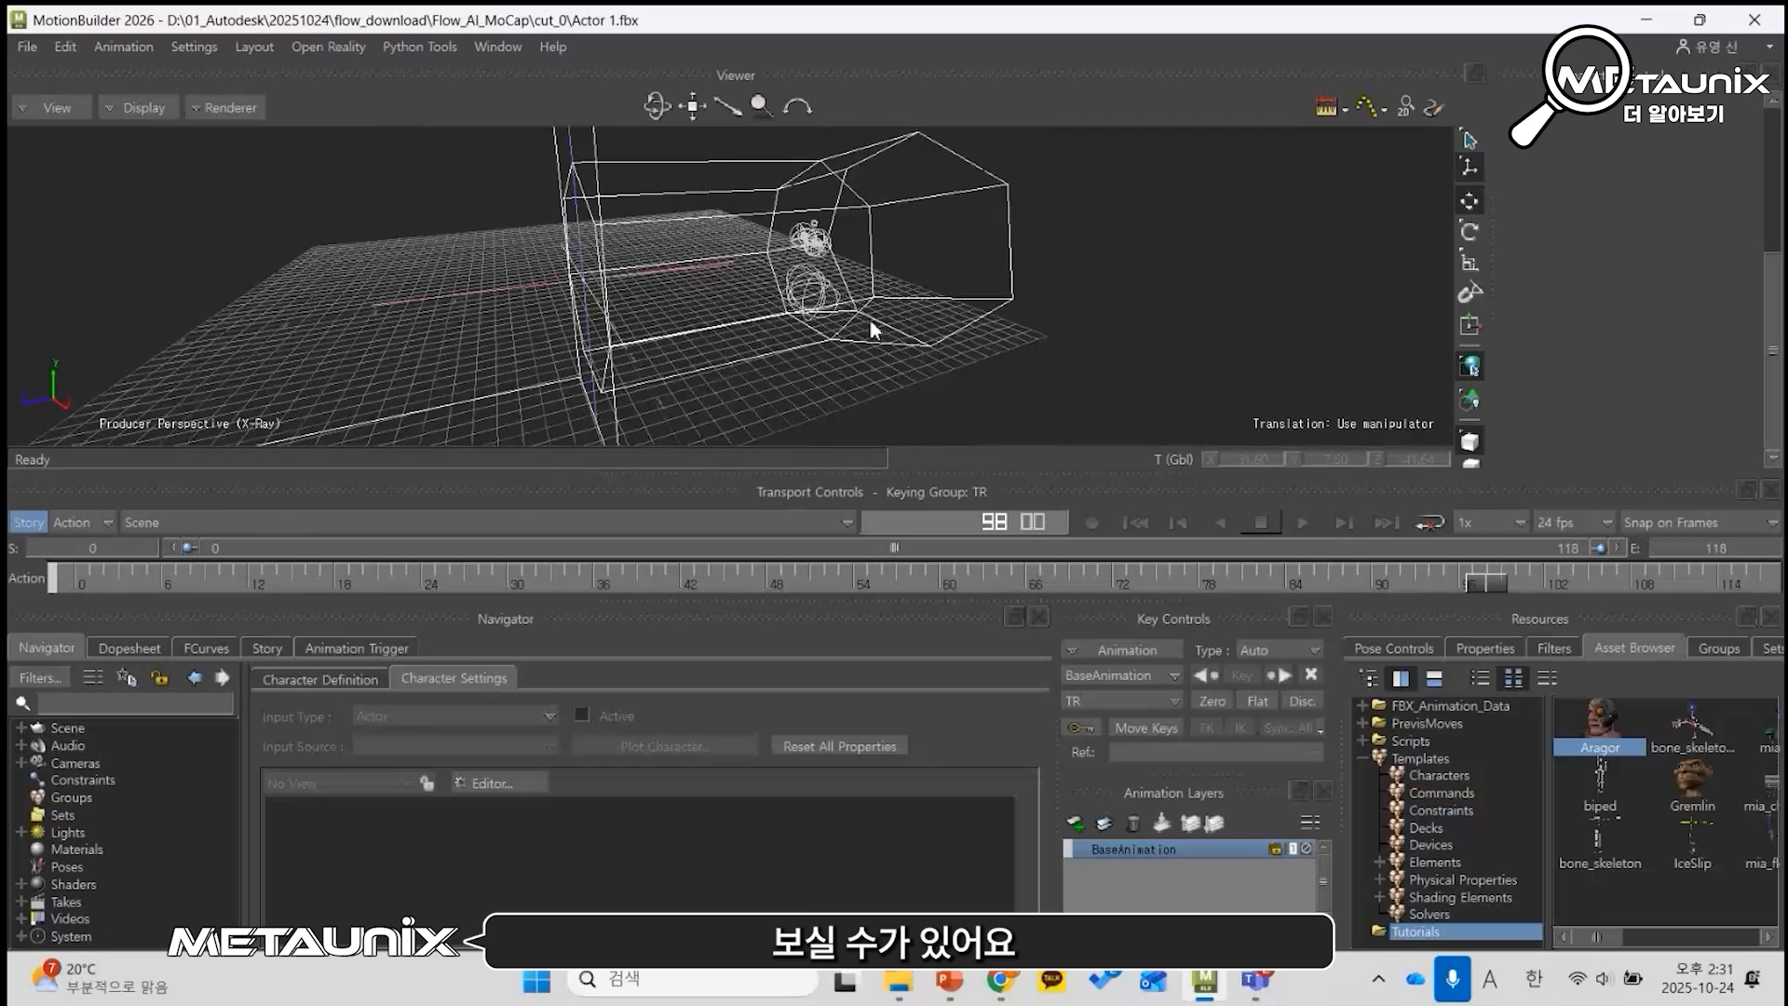
left_click_drag(872, 321, 923, 358, "shift")
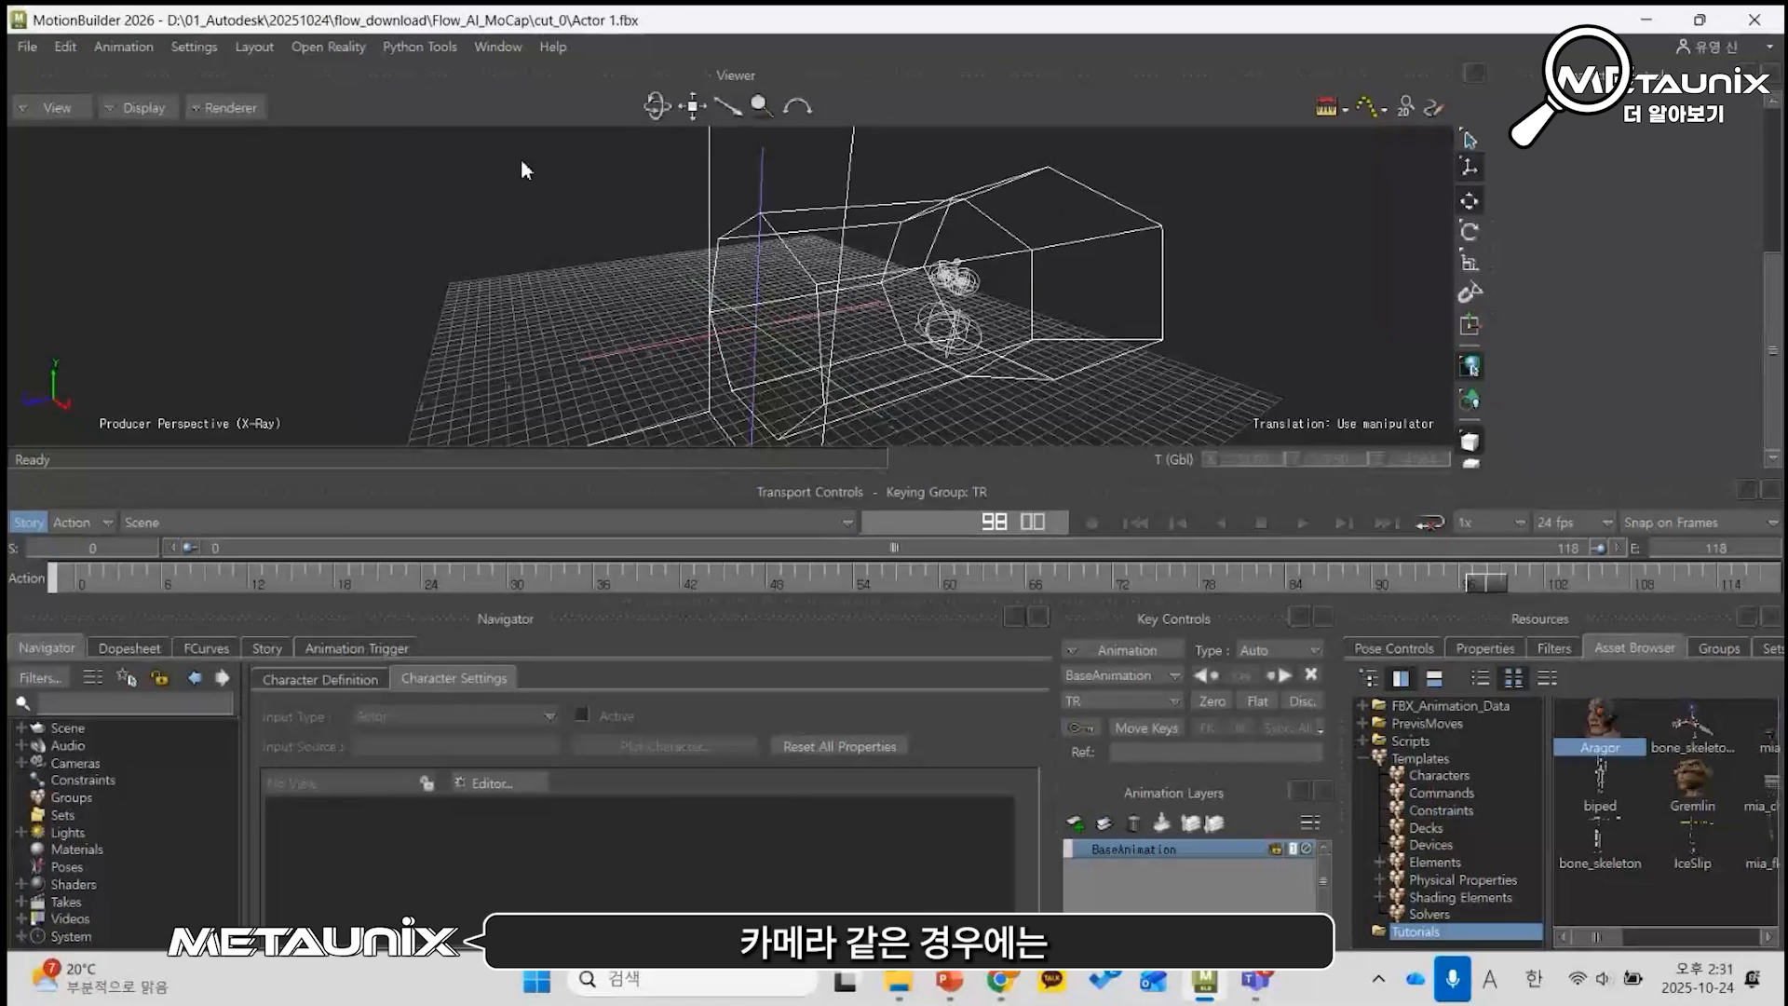
Step: Hide the cameras in the perspective view so only the skeleton and grid are displayed
left_click(136, 107)
mouse_move(233, 312)
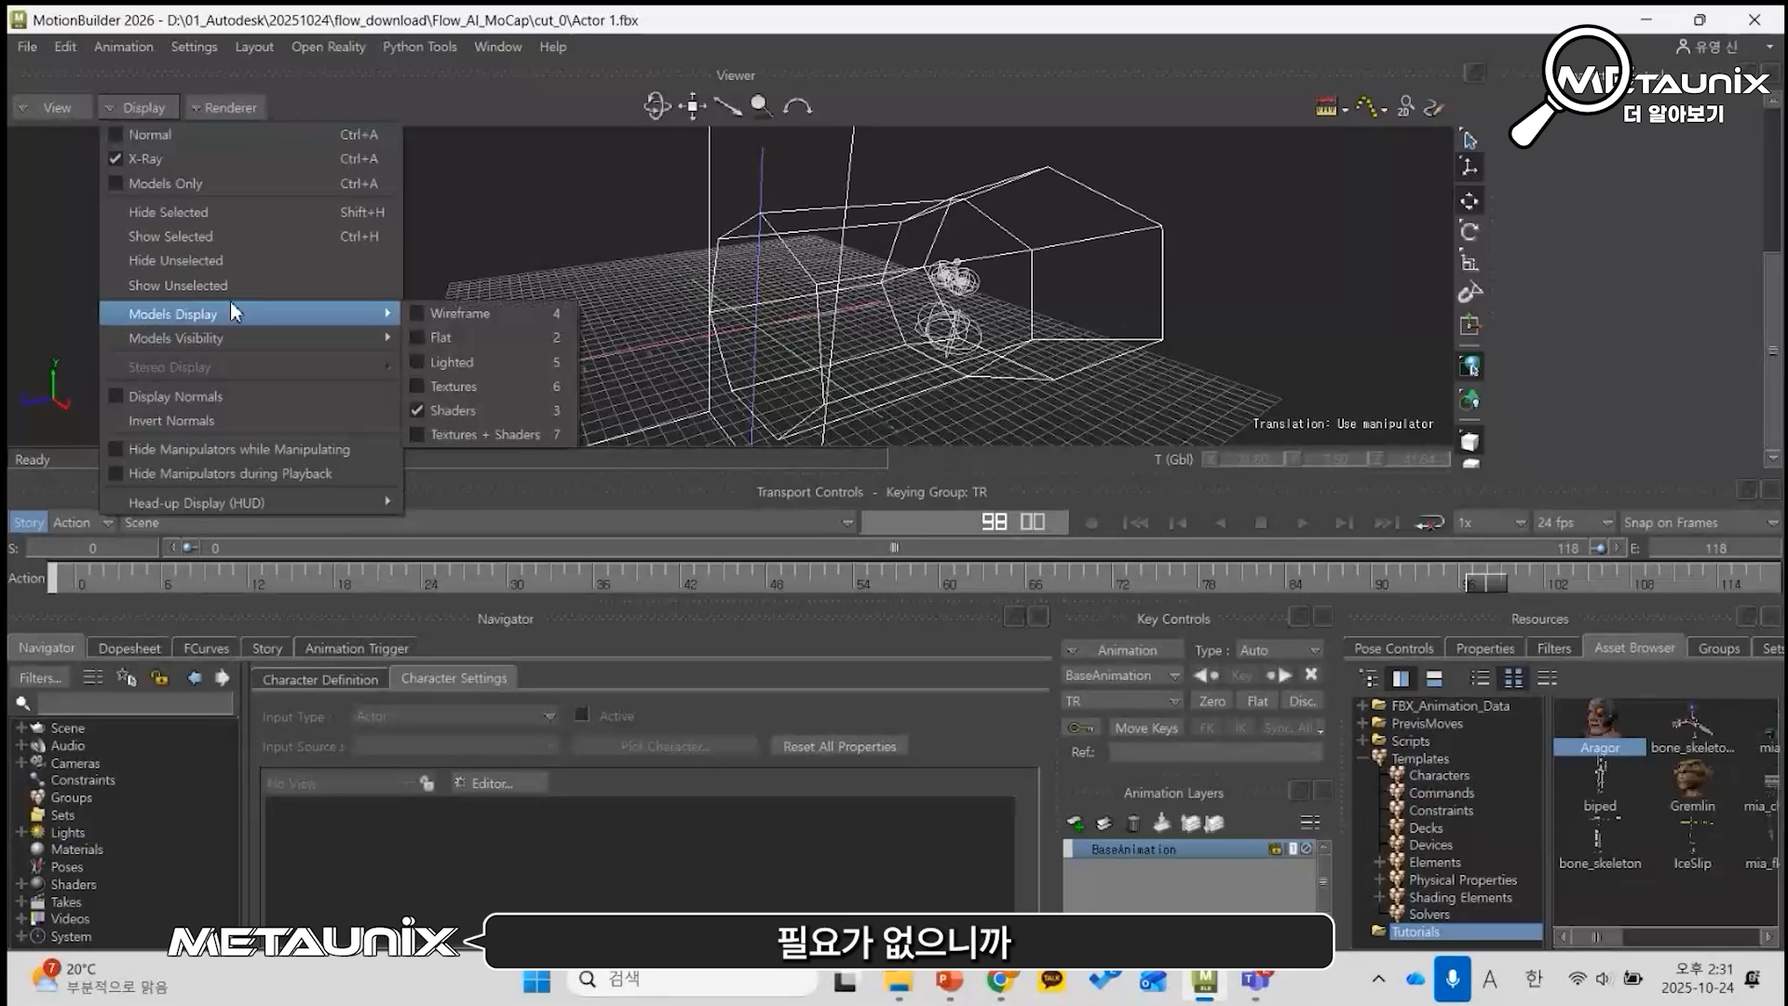
left_click(462, 435)
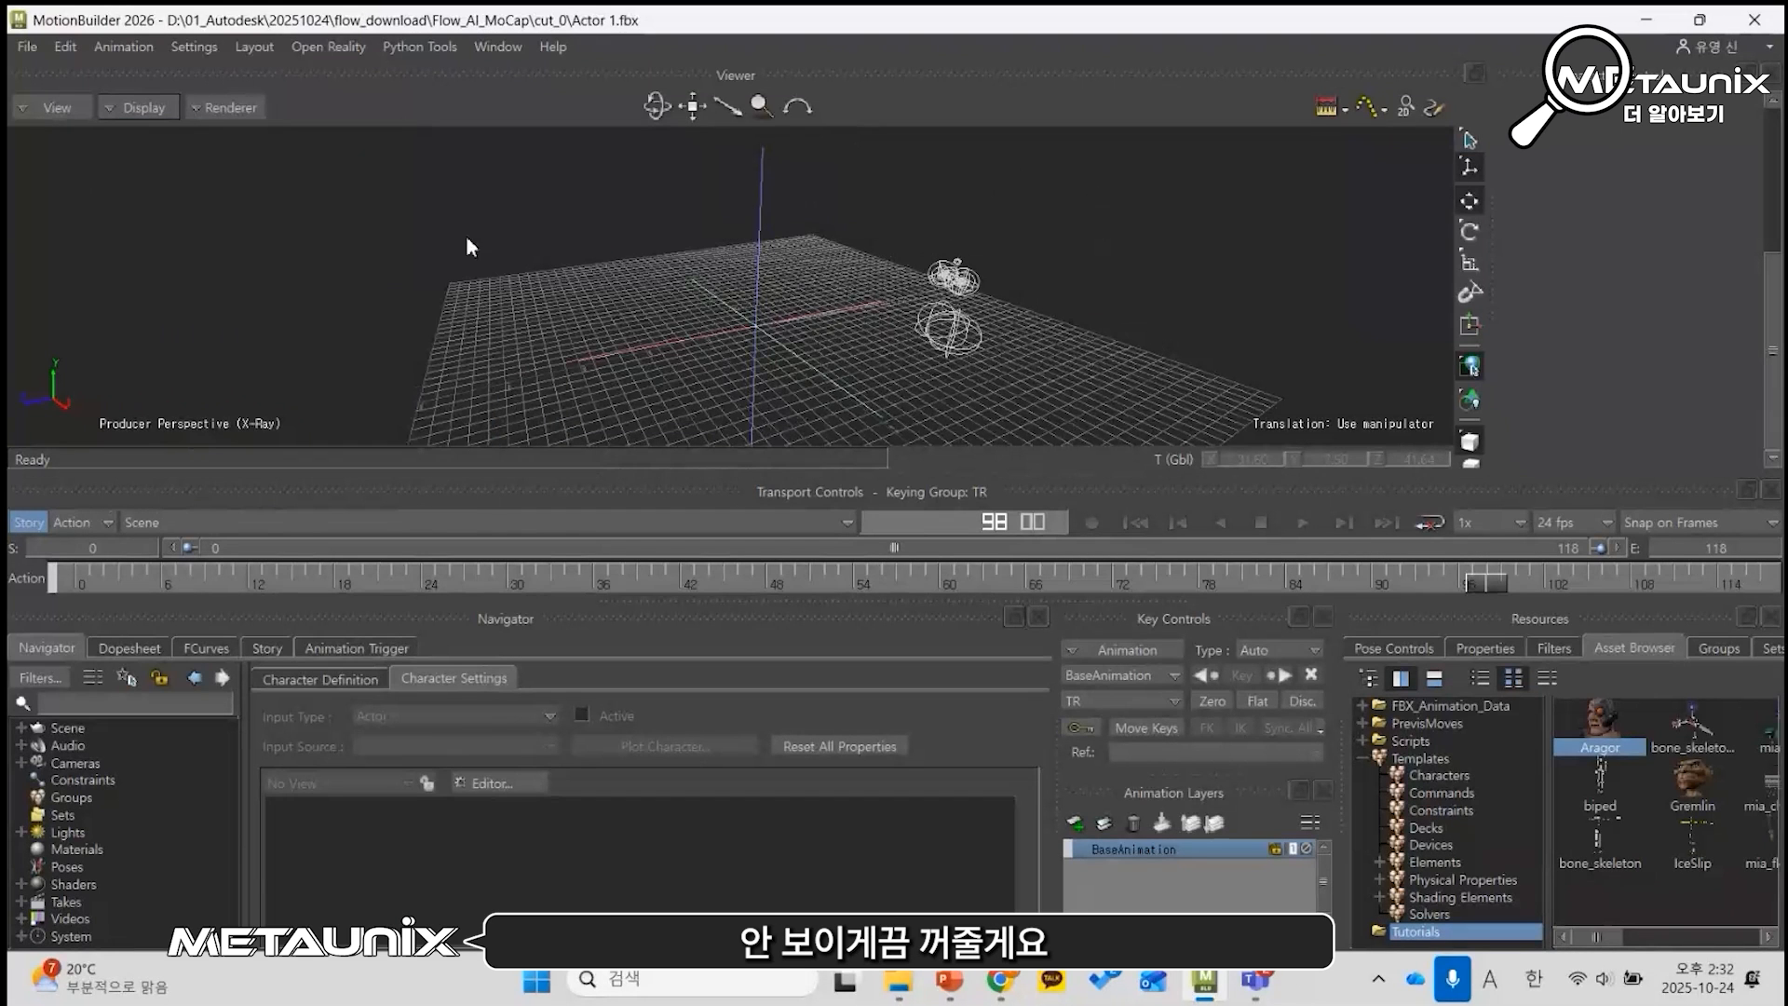
Step: Select all of the actor's skeleton nodes and set their display size to 1
left_click_drag(794, 339, 1031, 233, "ctrl+shift")
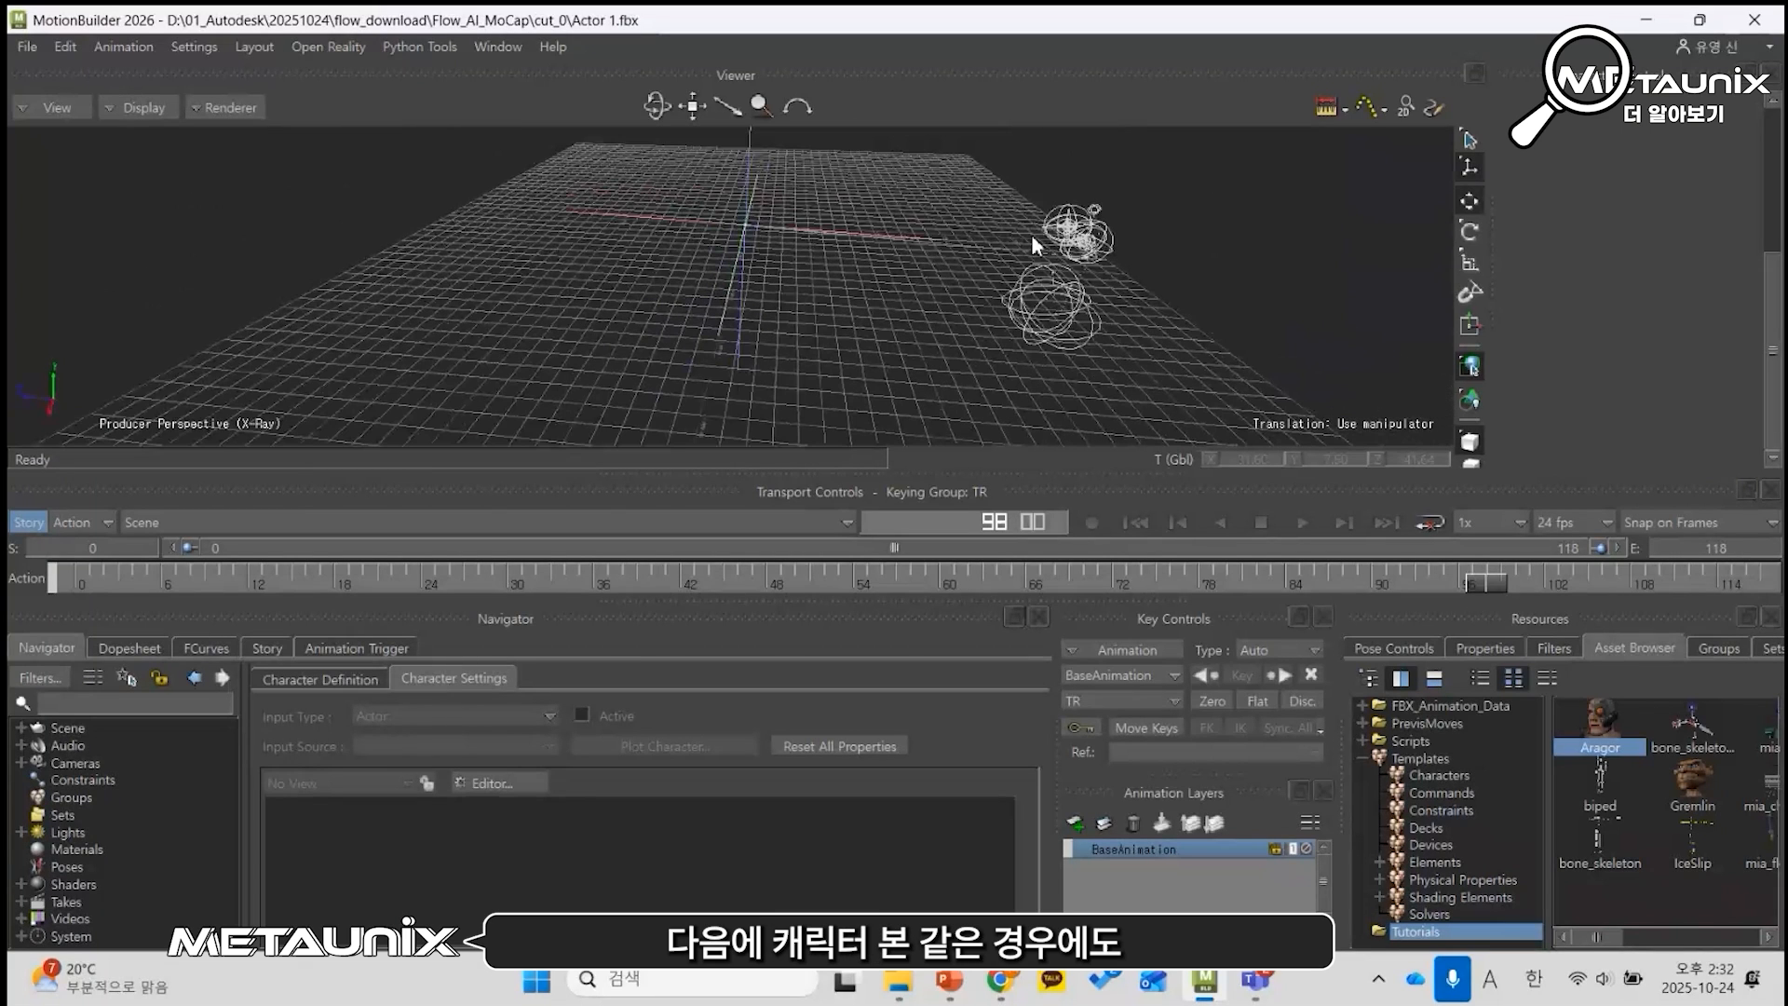
left_click_drag(997, 186, 1155, 401)
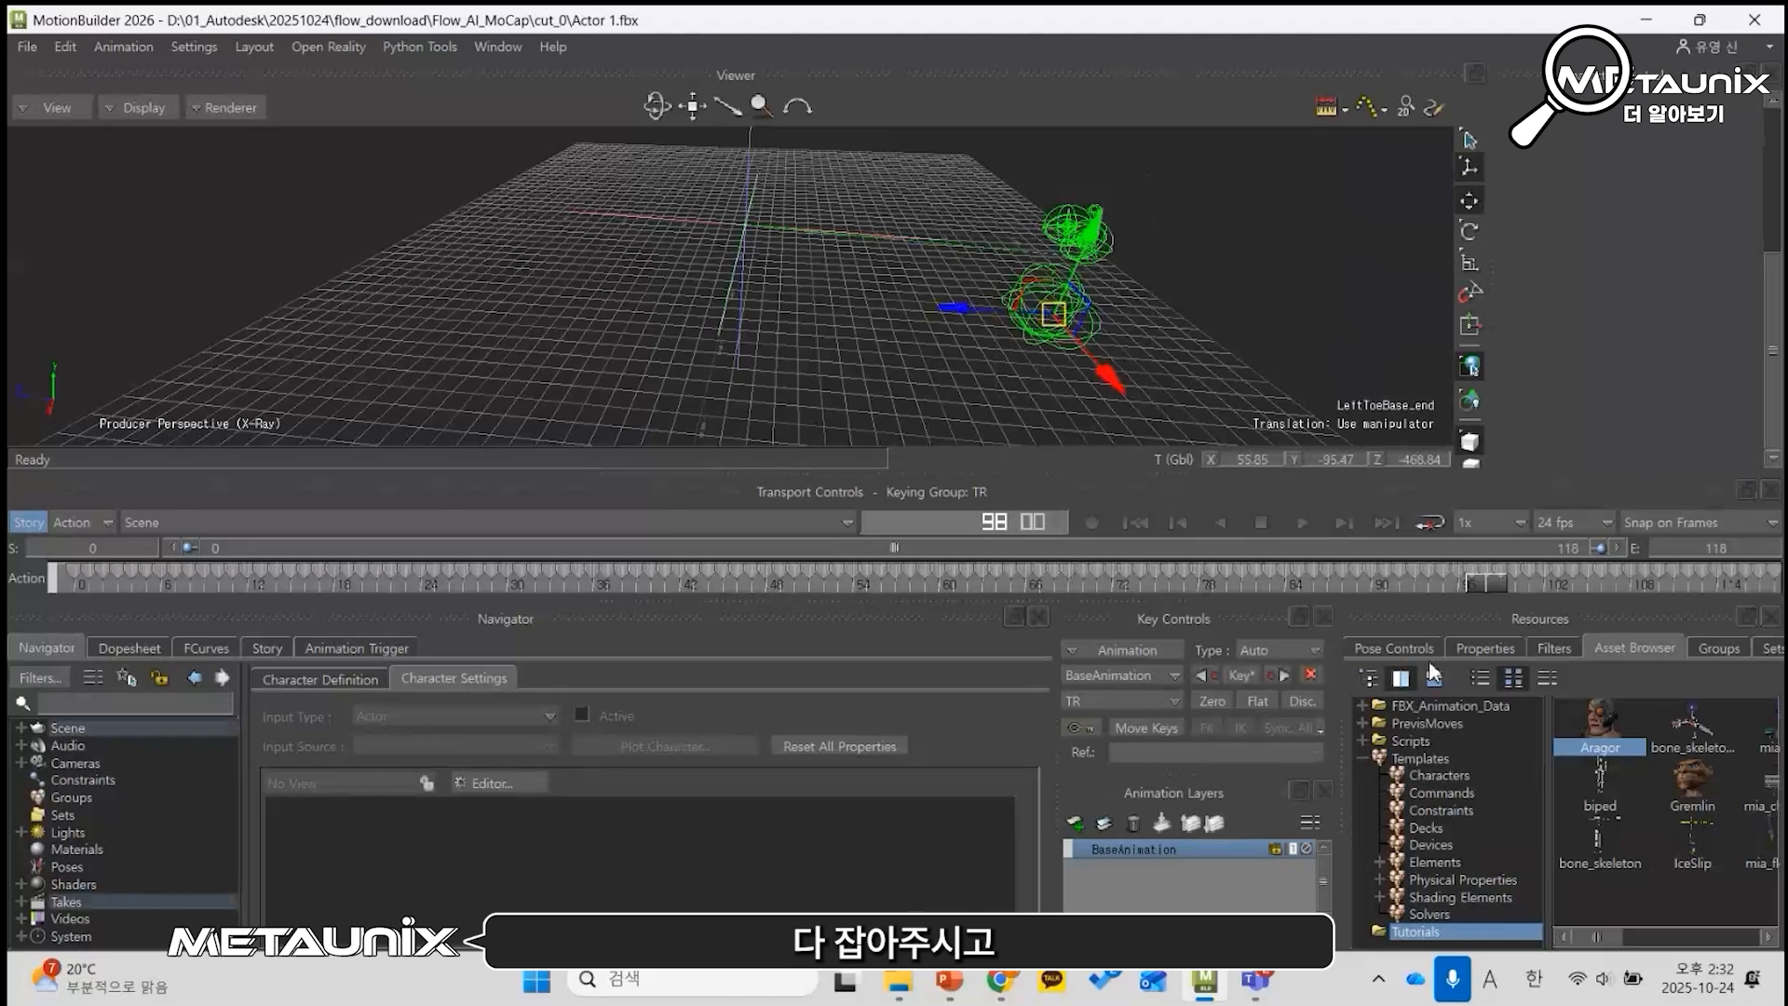
left_click(1485, 648)
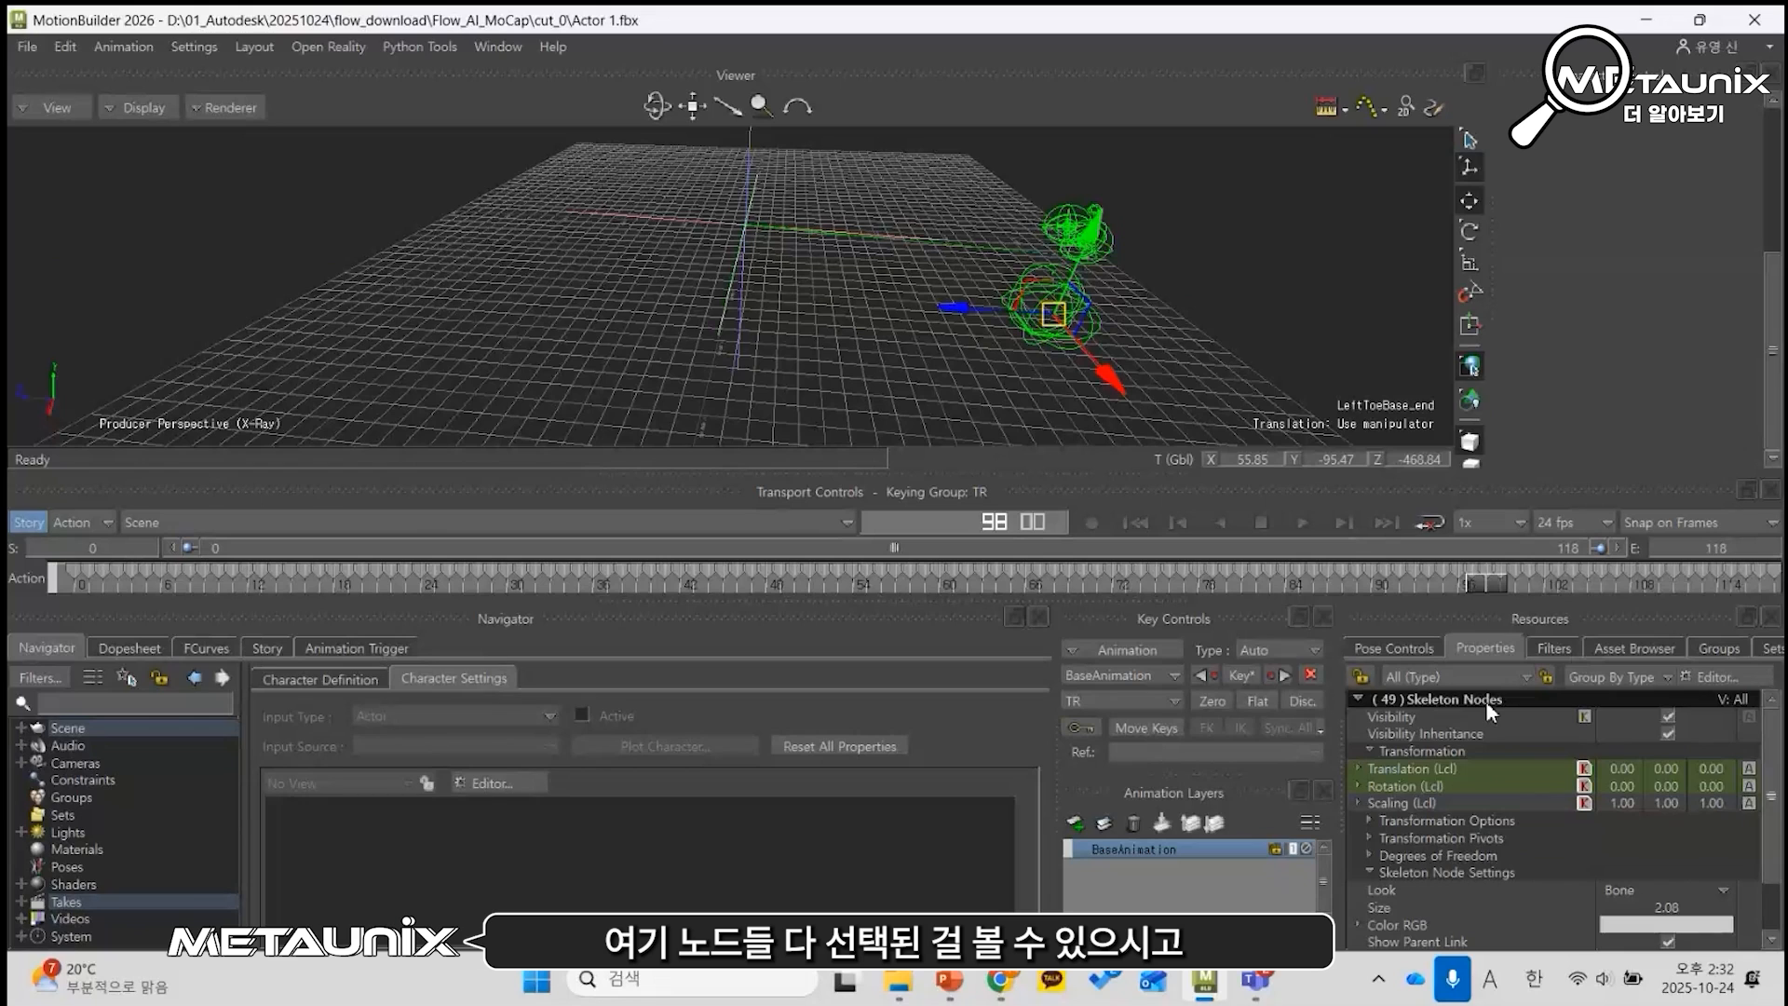
scroll(1469, 753, "down", 1)
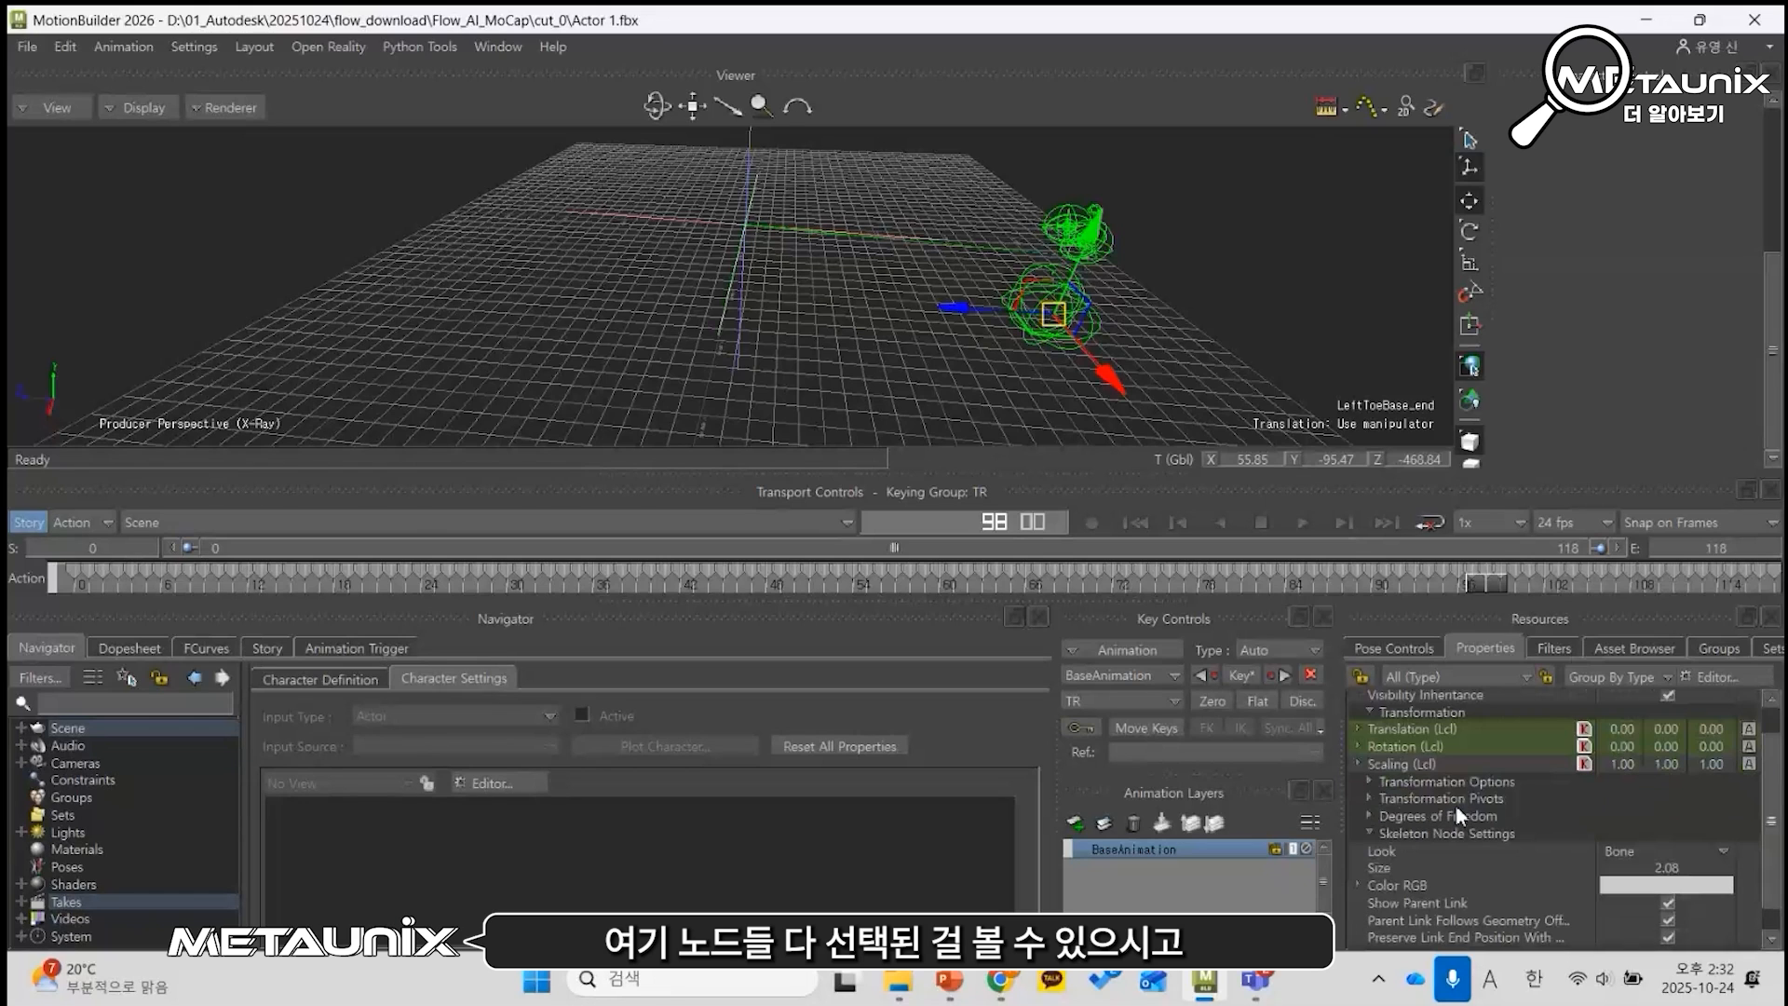
double_click(1683, 866)
type("1")
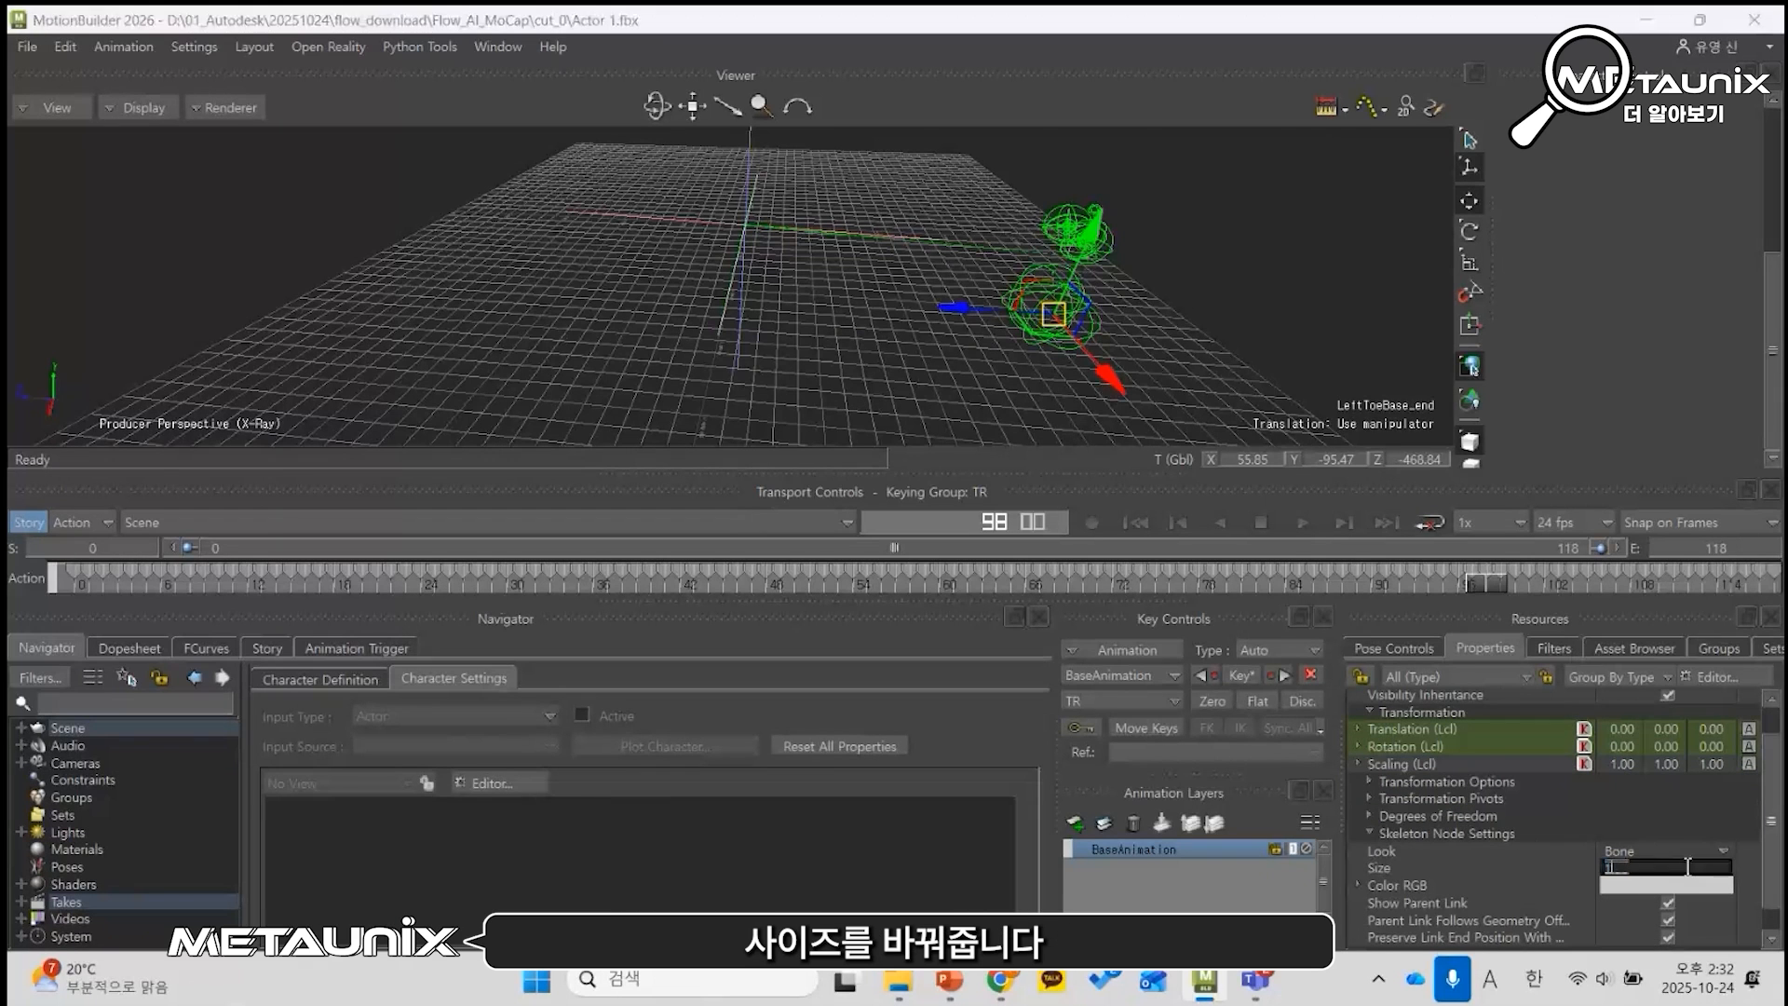
key("Return")
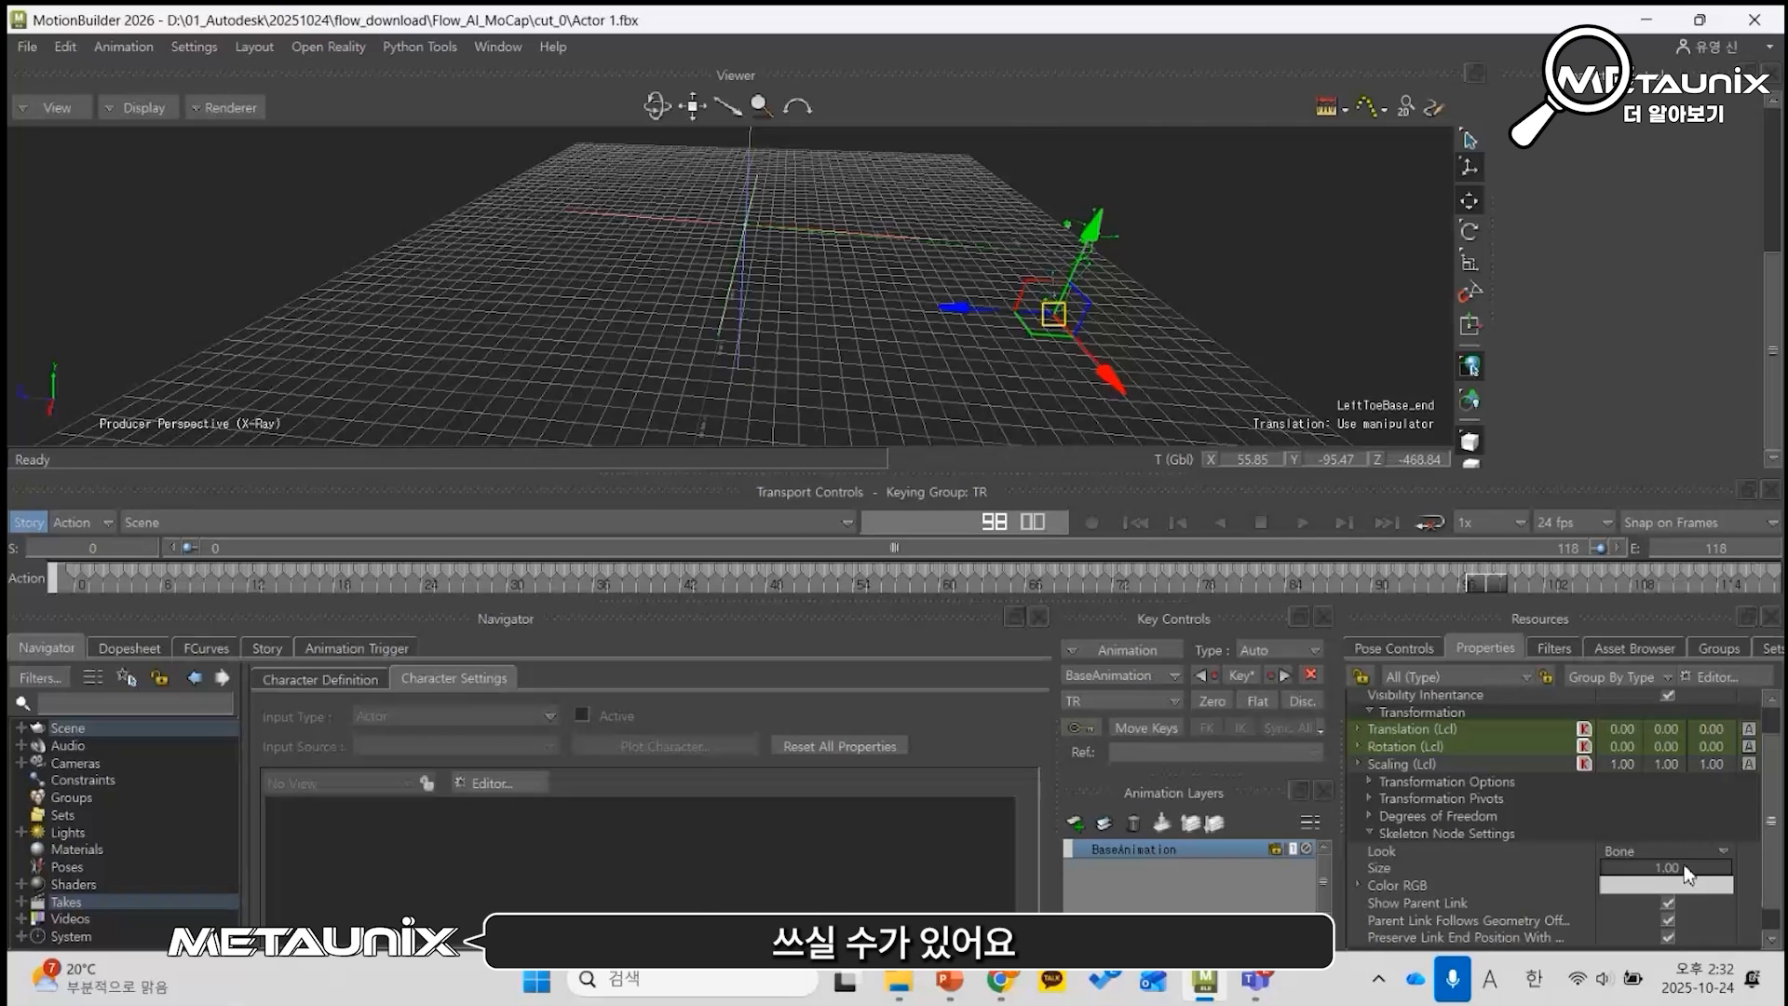
Step: Deselect the skeleton, play the motion from the first frame and examine the pose at the end of the take
left_click_drag(924, 375, 898, 404, "shift")
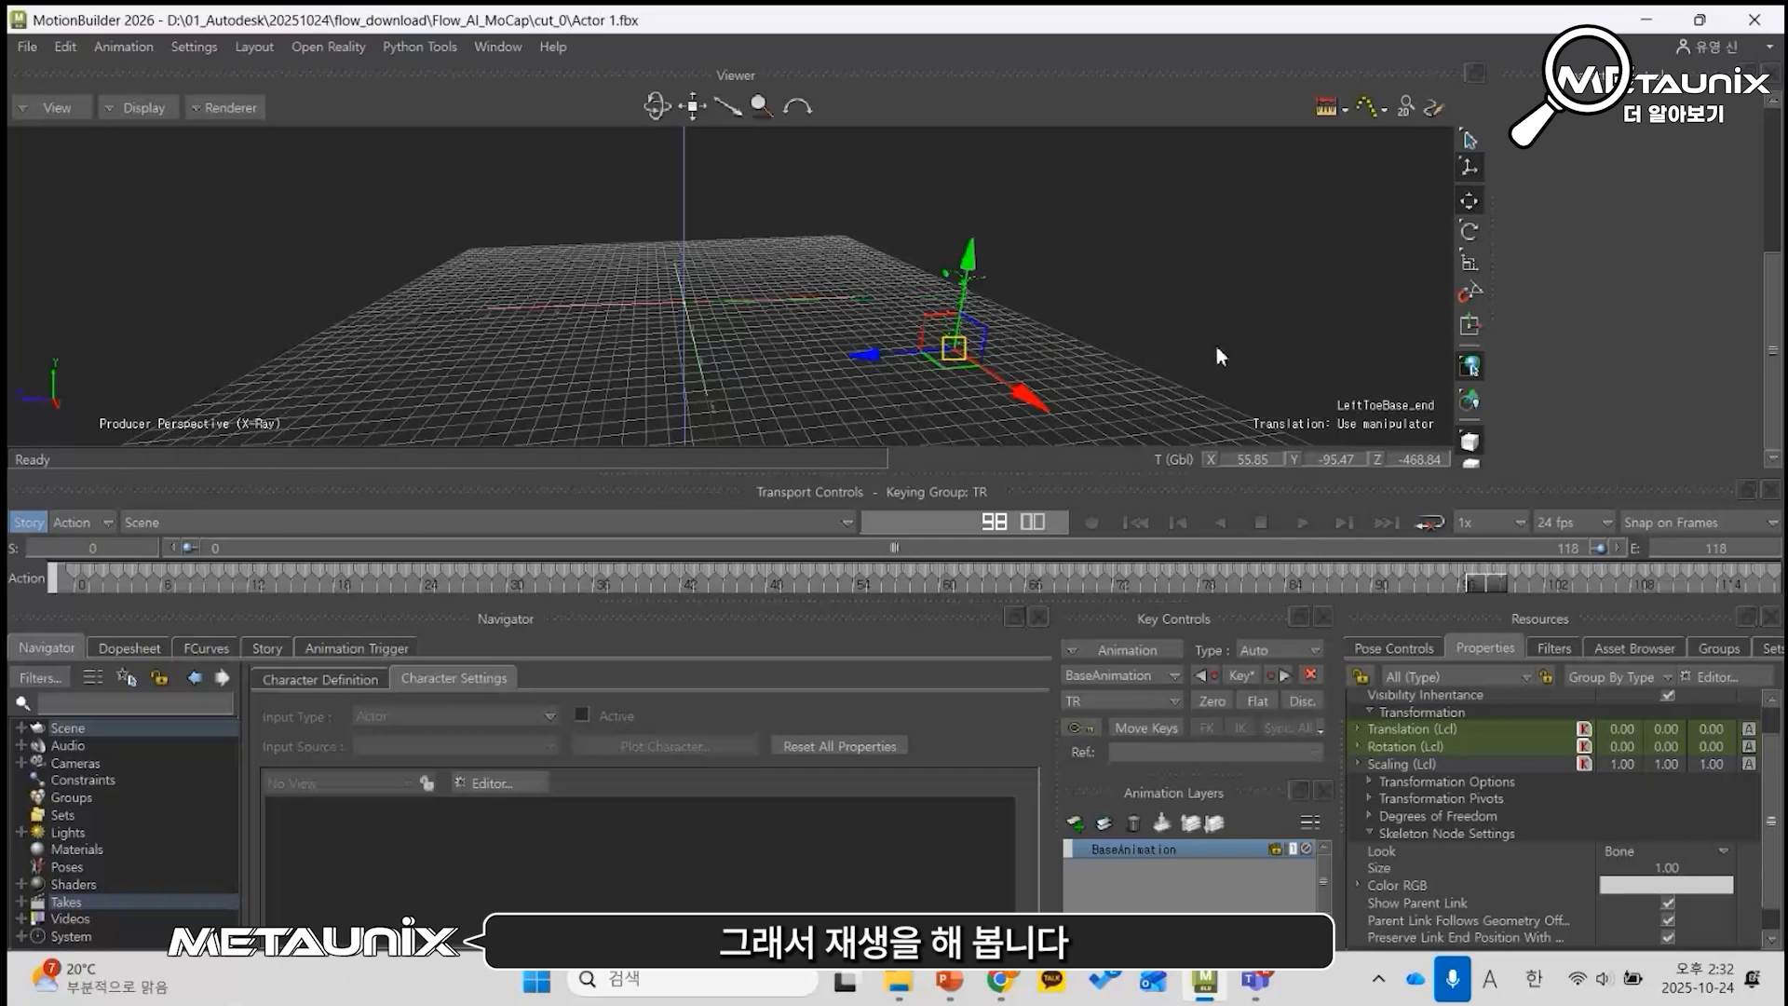
left_click(1216, 346)
left_click(1136, 522)
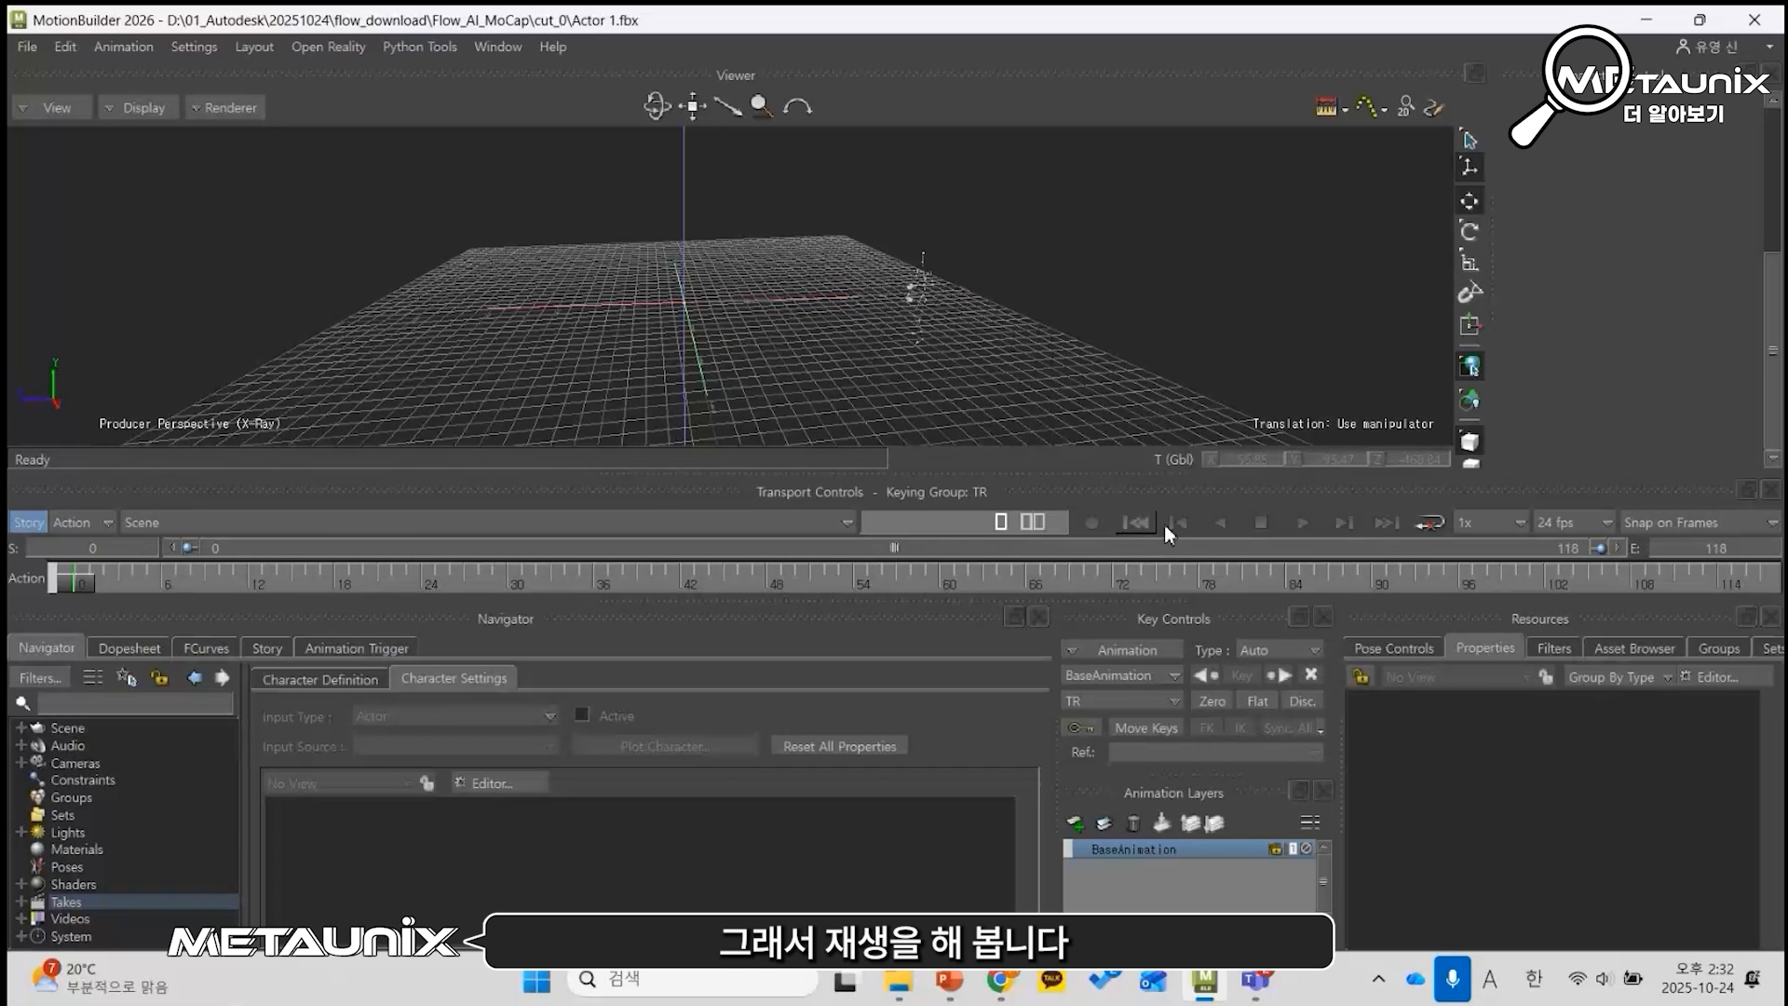
left_click(1301, 523)
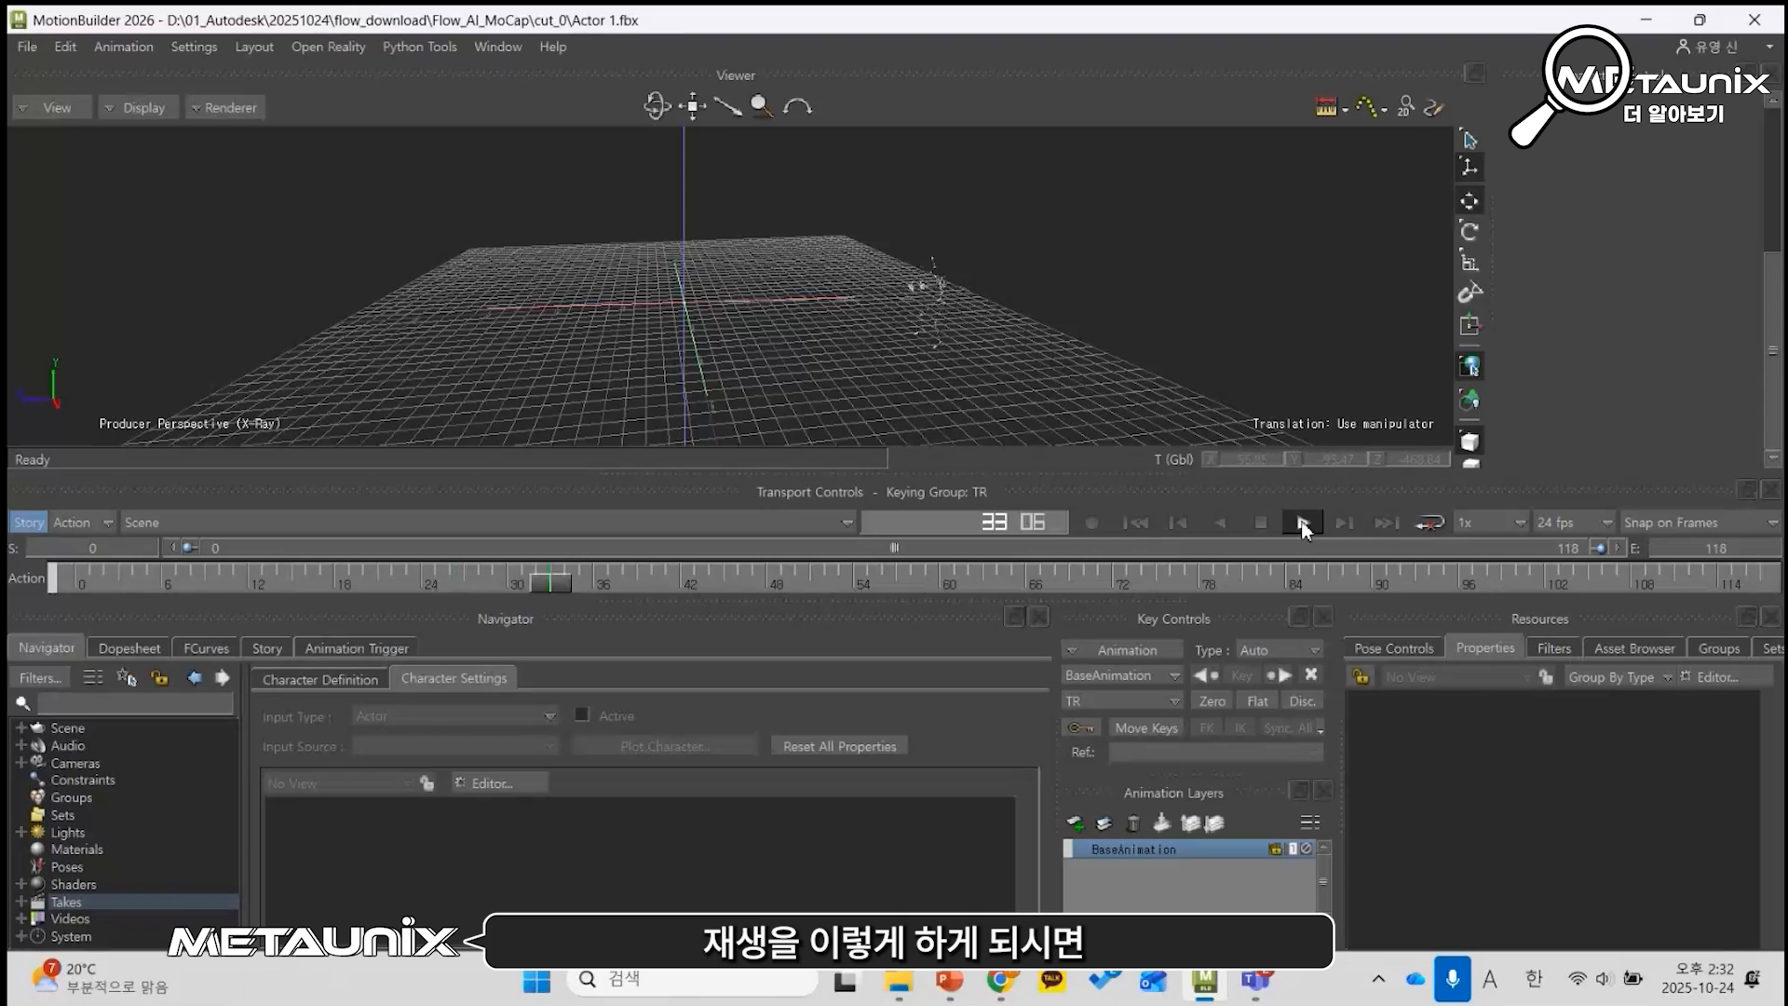
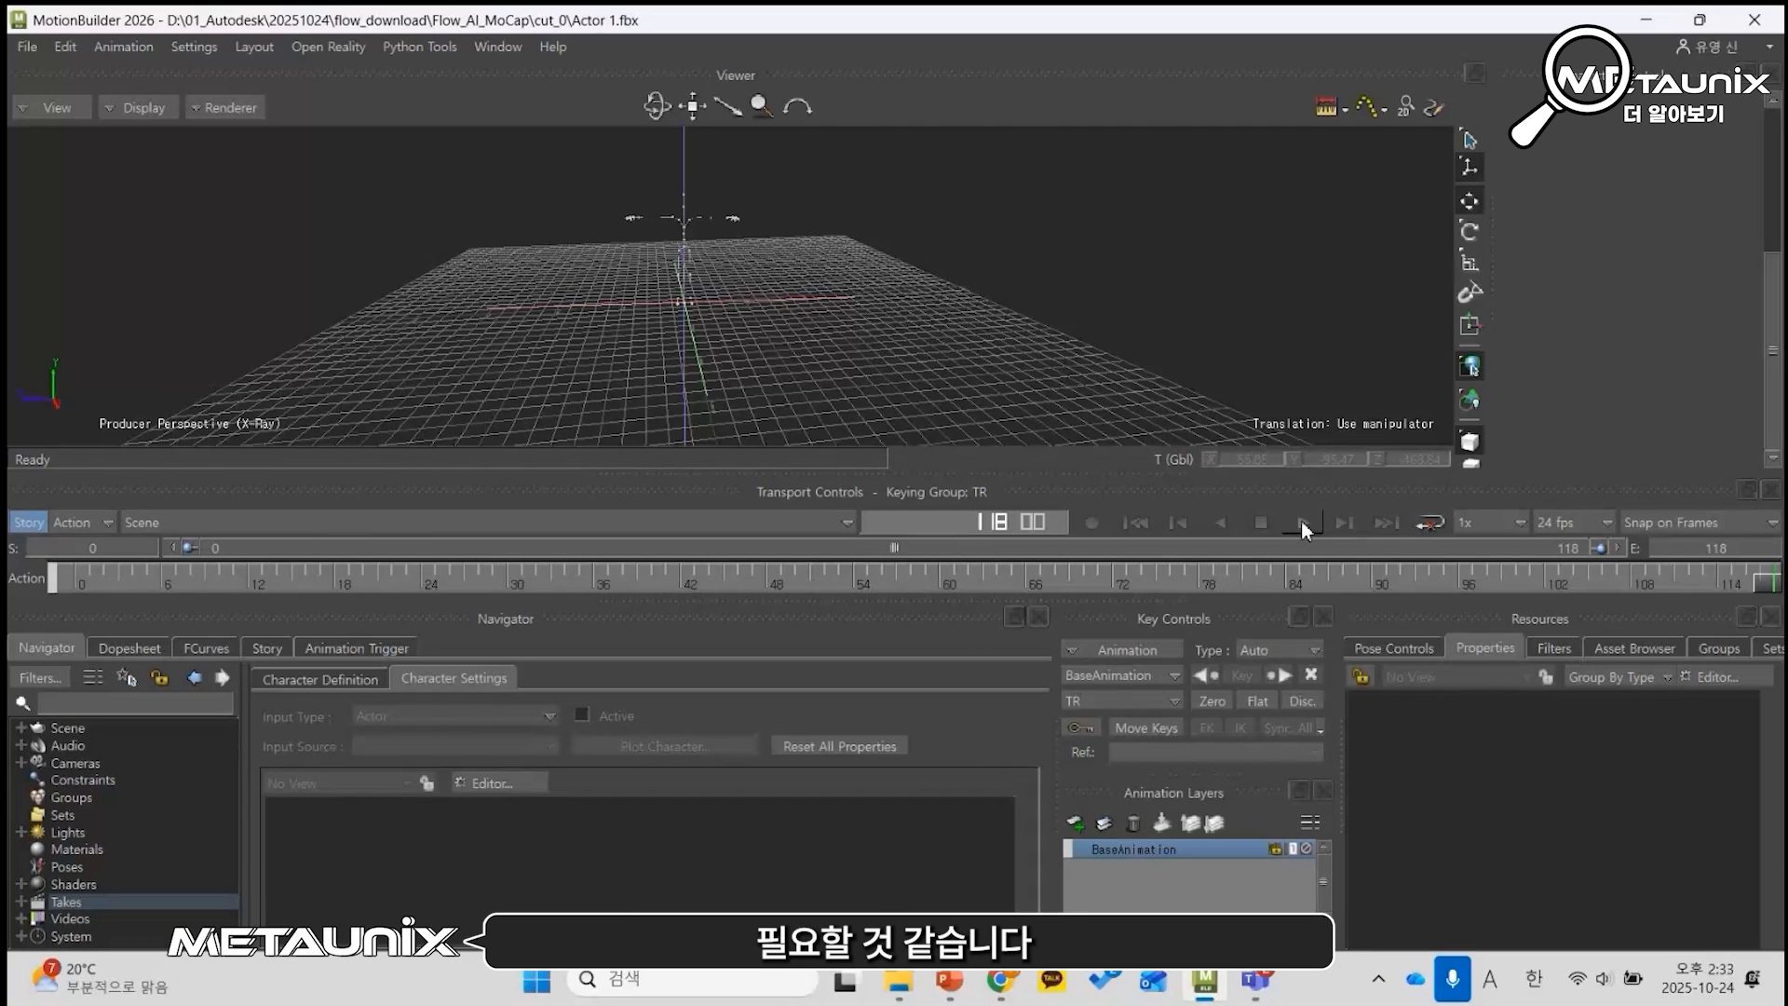
left_click_drag(812, 416, 1010, 398, "alt")
left_click_drag(762, 350, 930, 379, "alt")
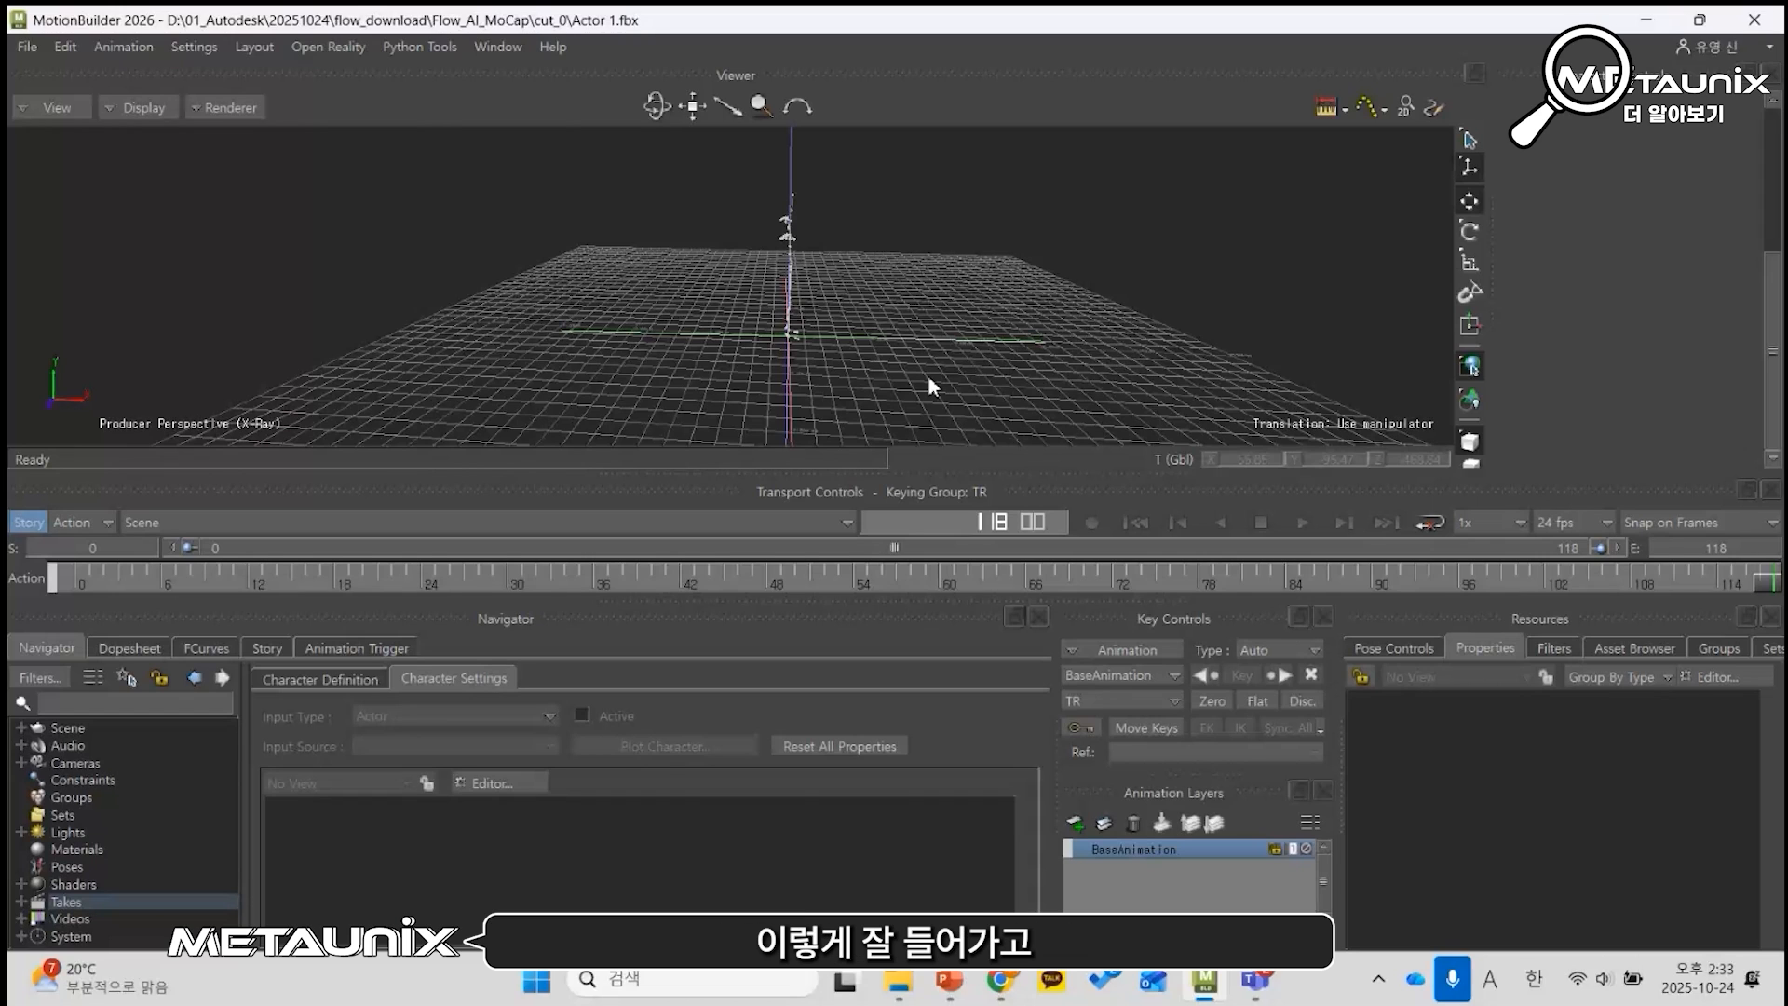
left_click_drag(930, 376, 863, 388, "ctrl+shift")
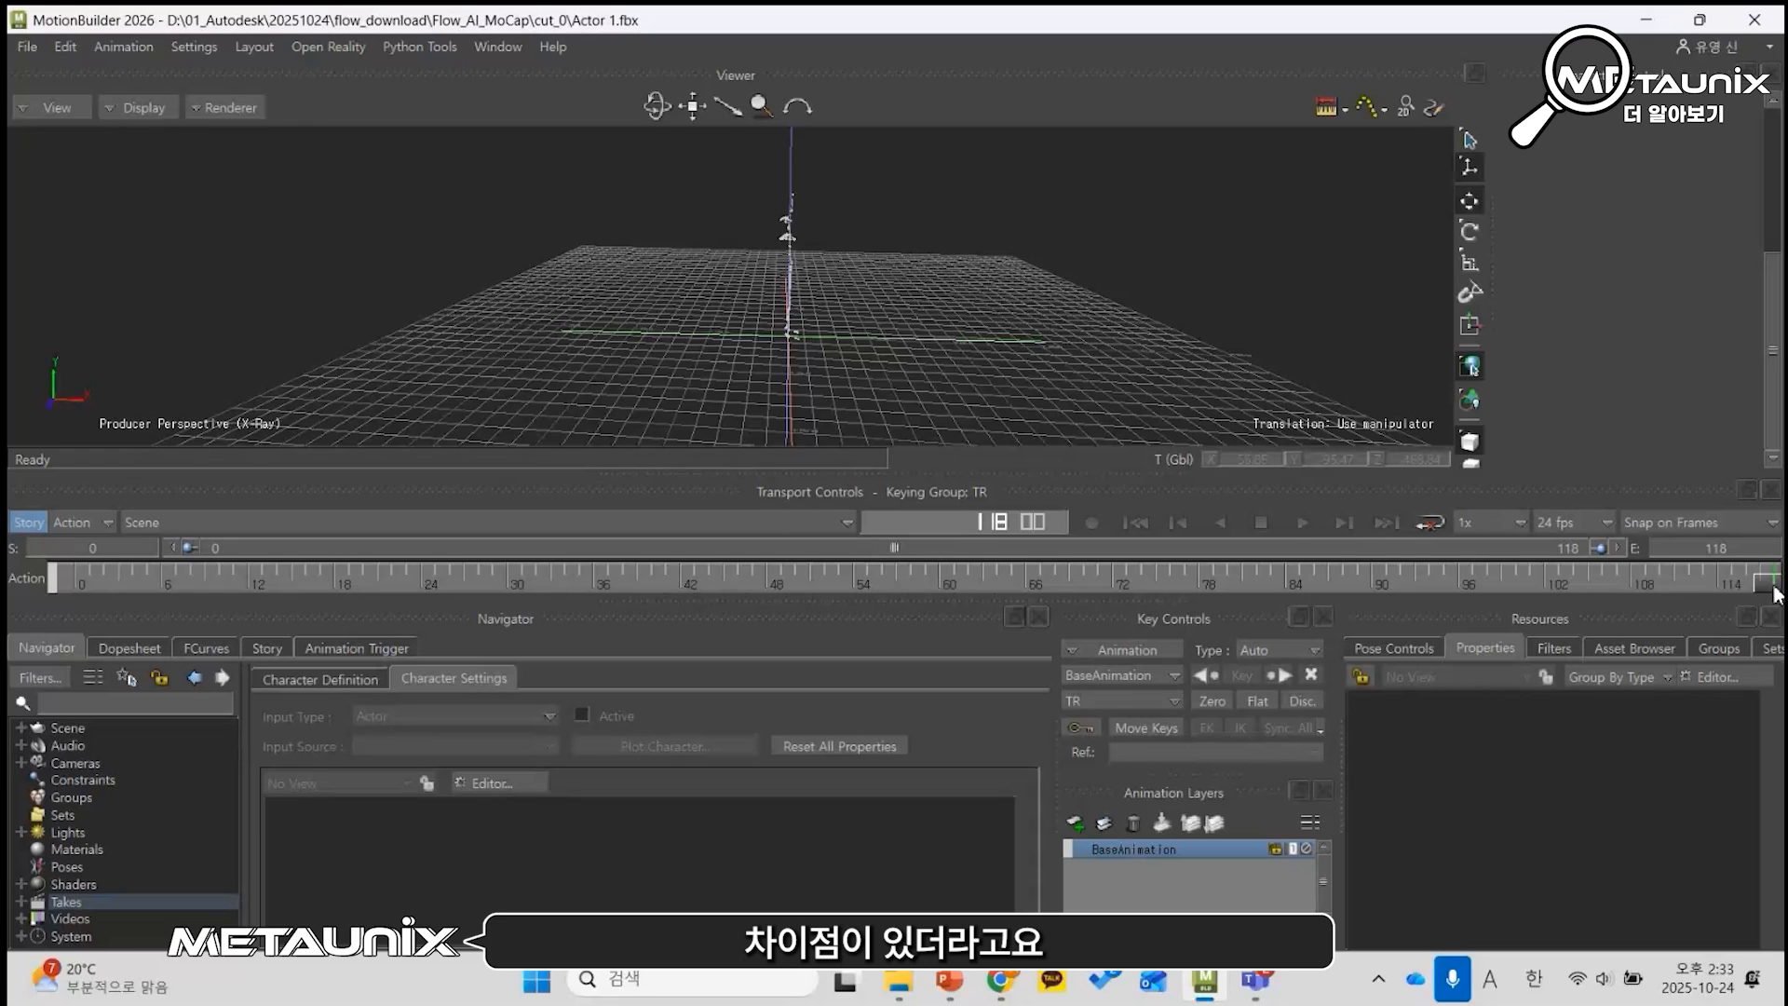
Step: Compare the skeleton's pose at frame 115 with the T-pose at frame 117 from several angles
left_click_drag(1770, 592, 1730, 587)
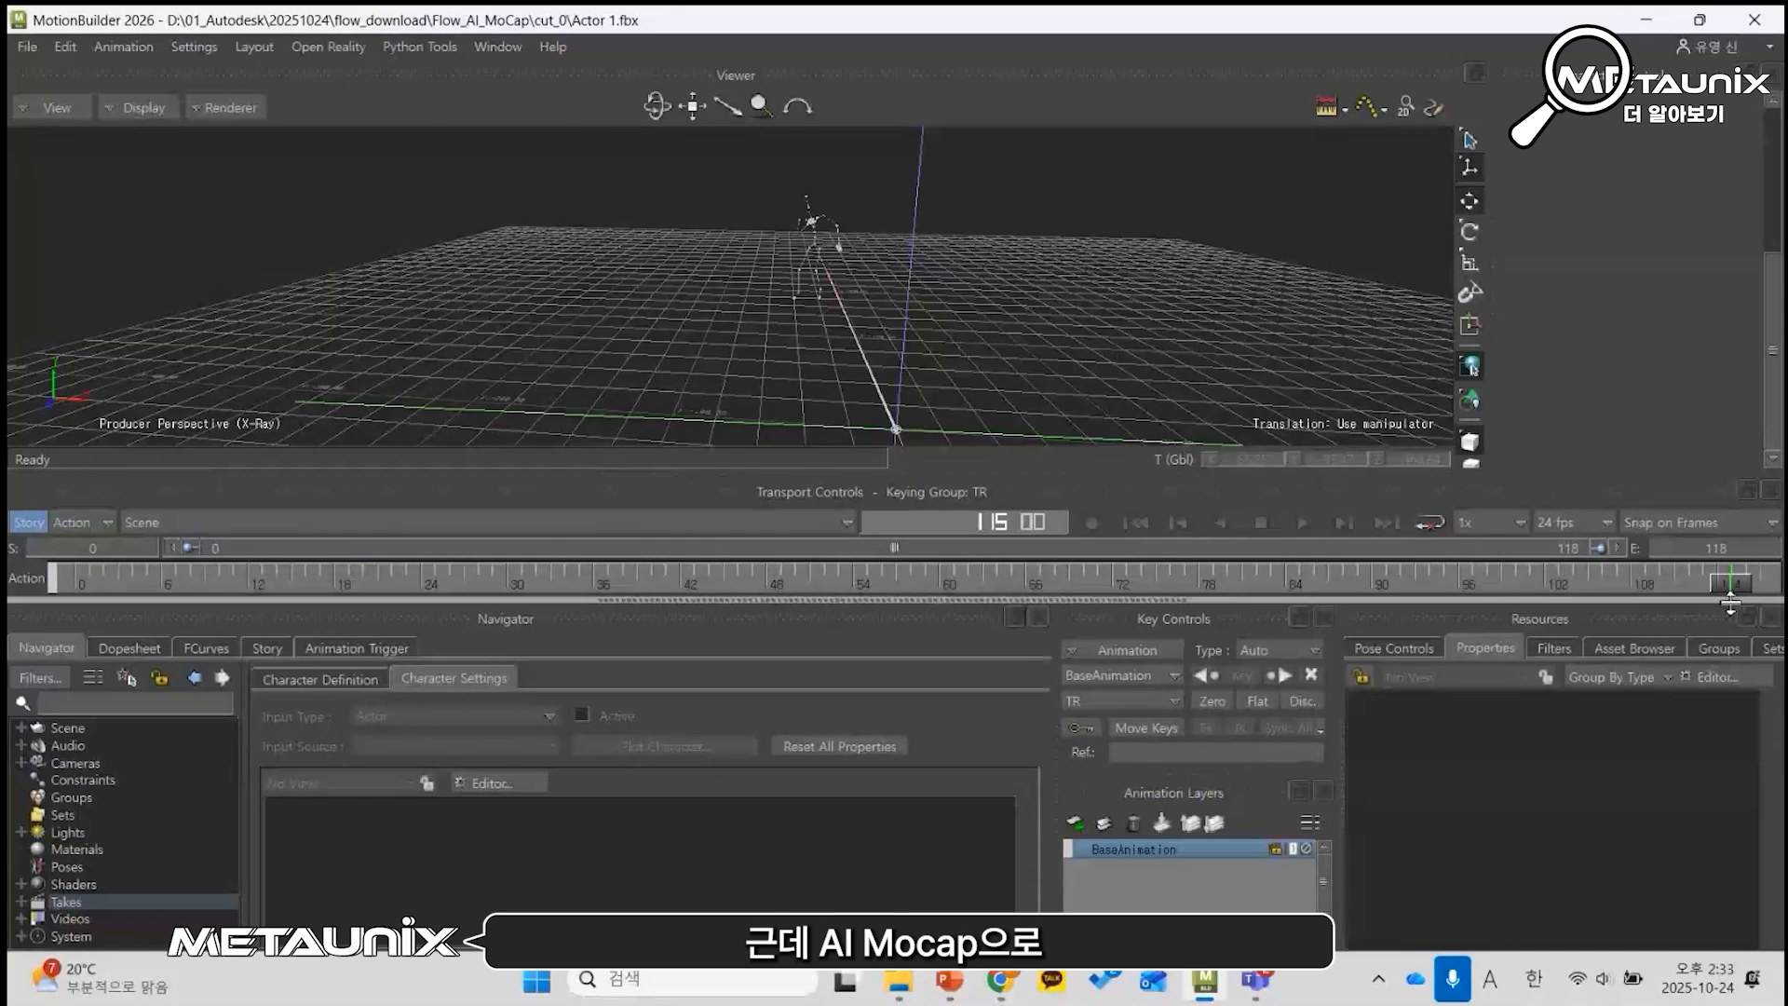
left_click(1739, 589)
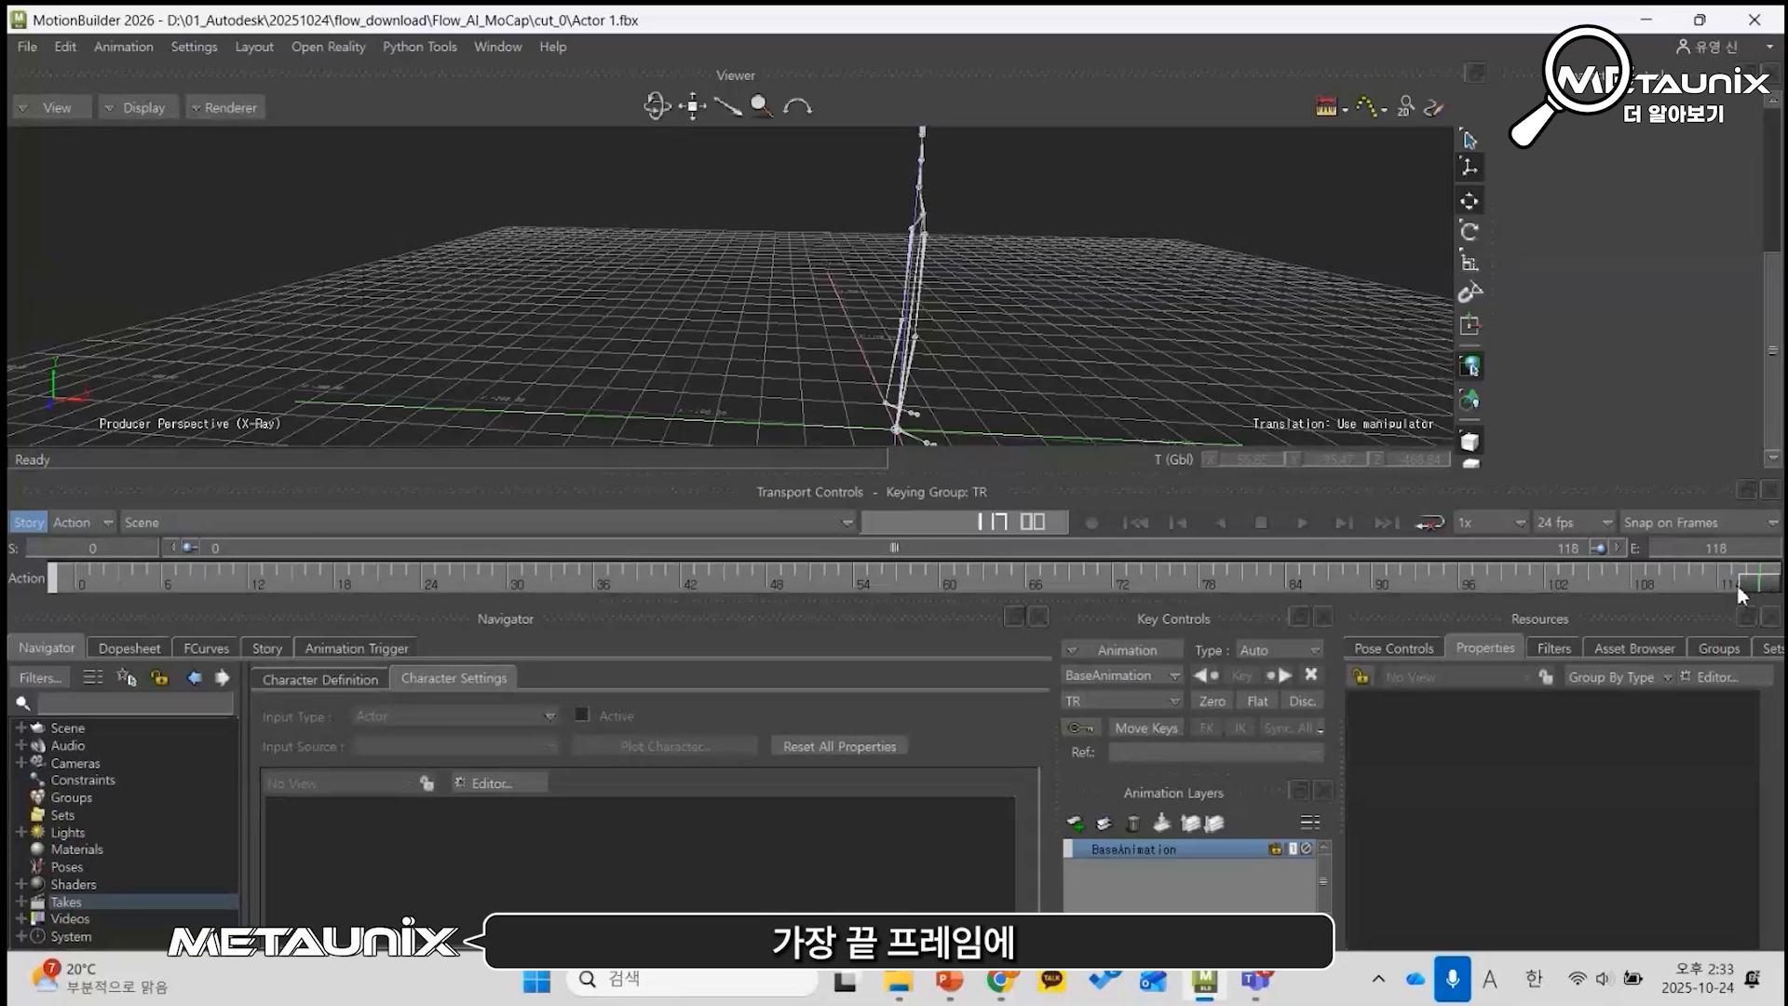
scroll(1137, 351, "down", 3)
left_click_drag(1137, 352, 802, 363, "ctrl+shift")
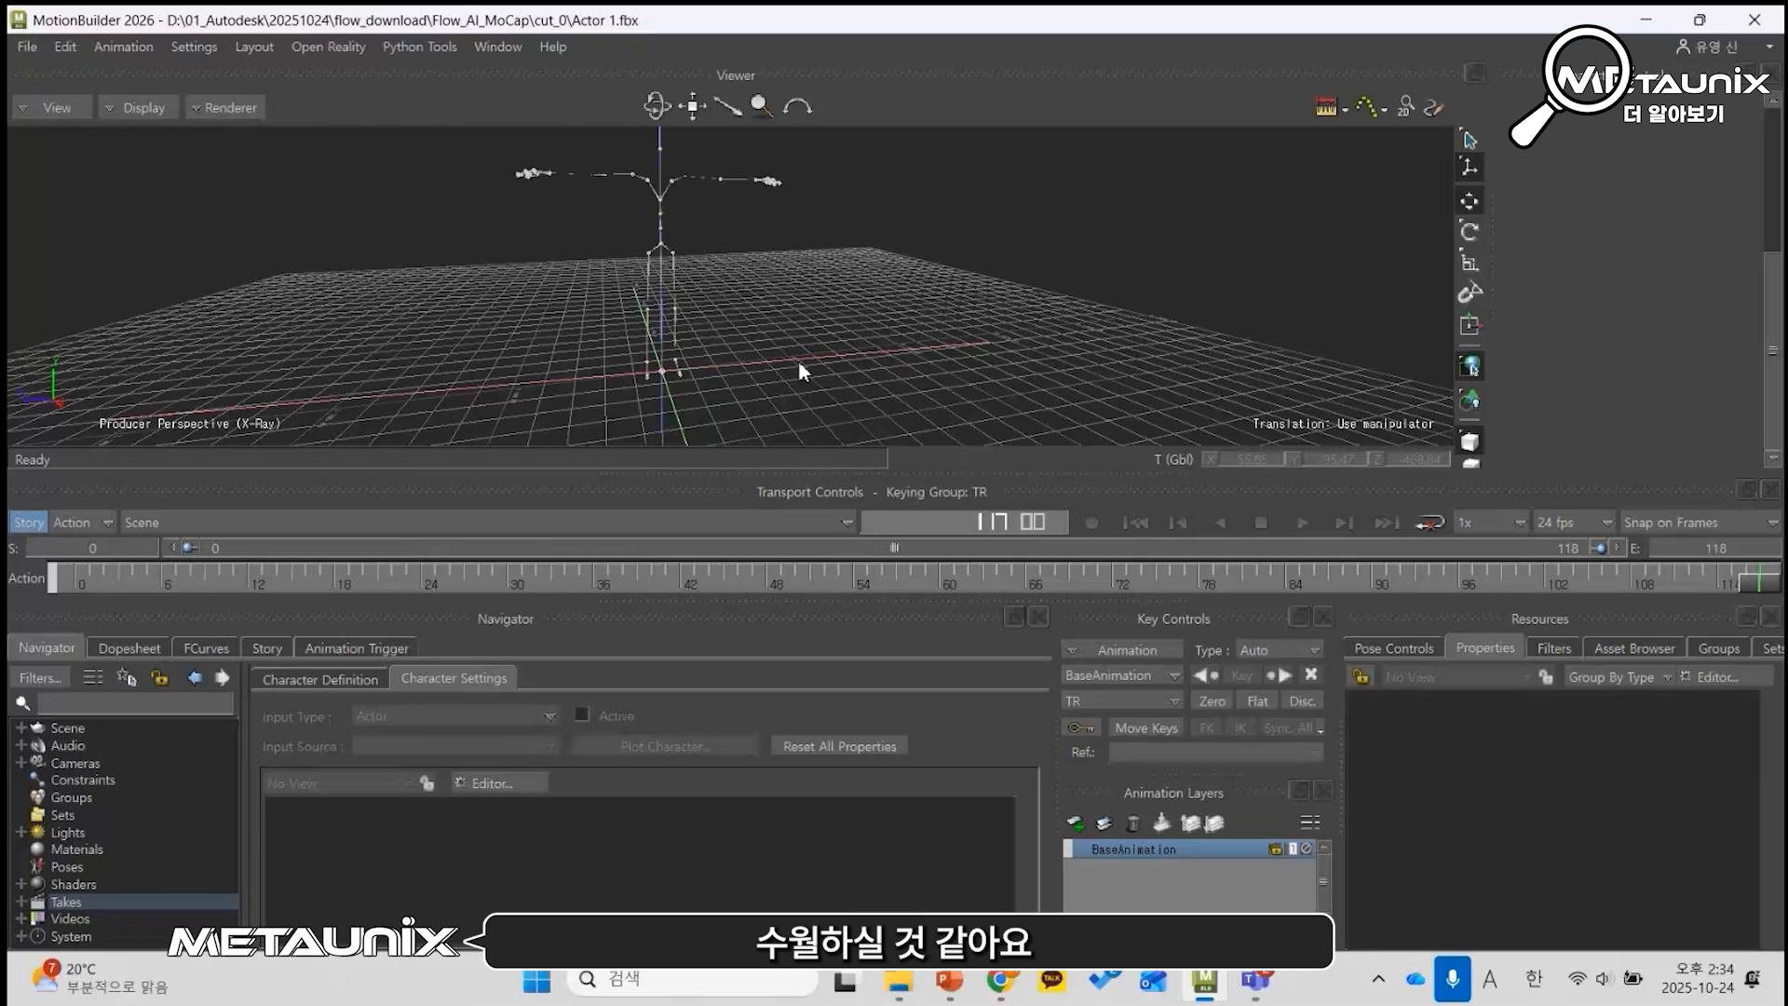
left_click_drag(812, 377, 903, 333, "alt")
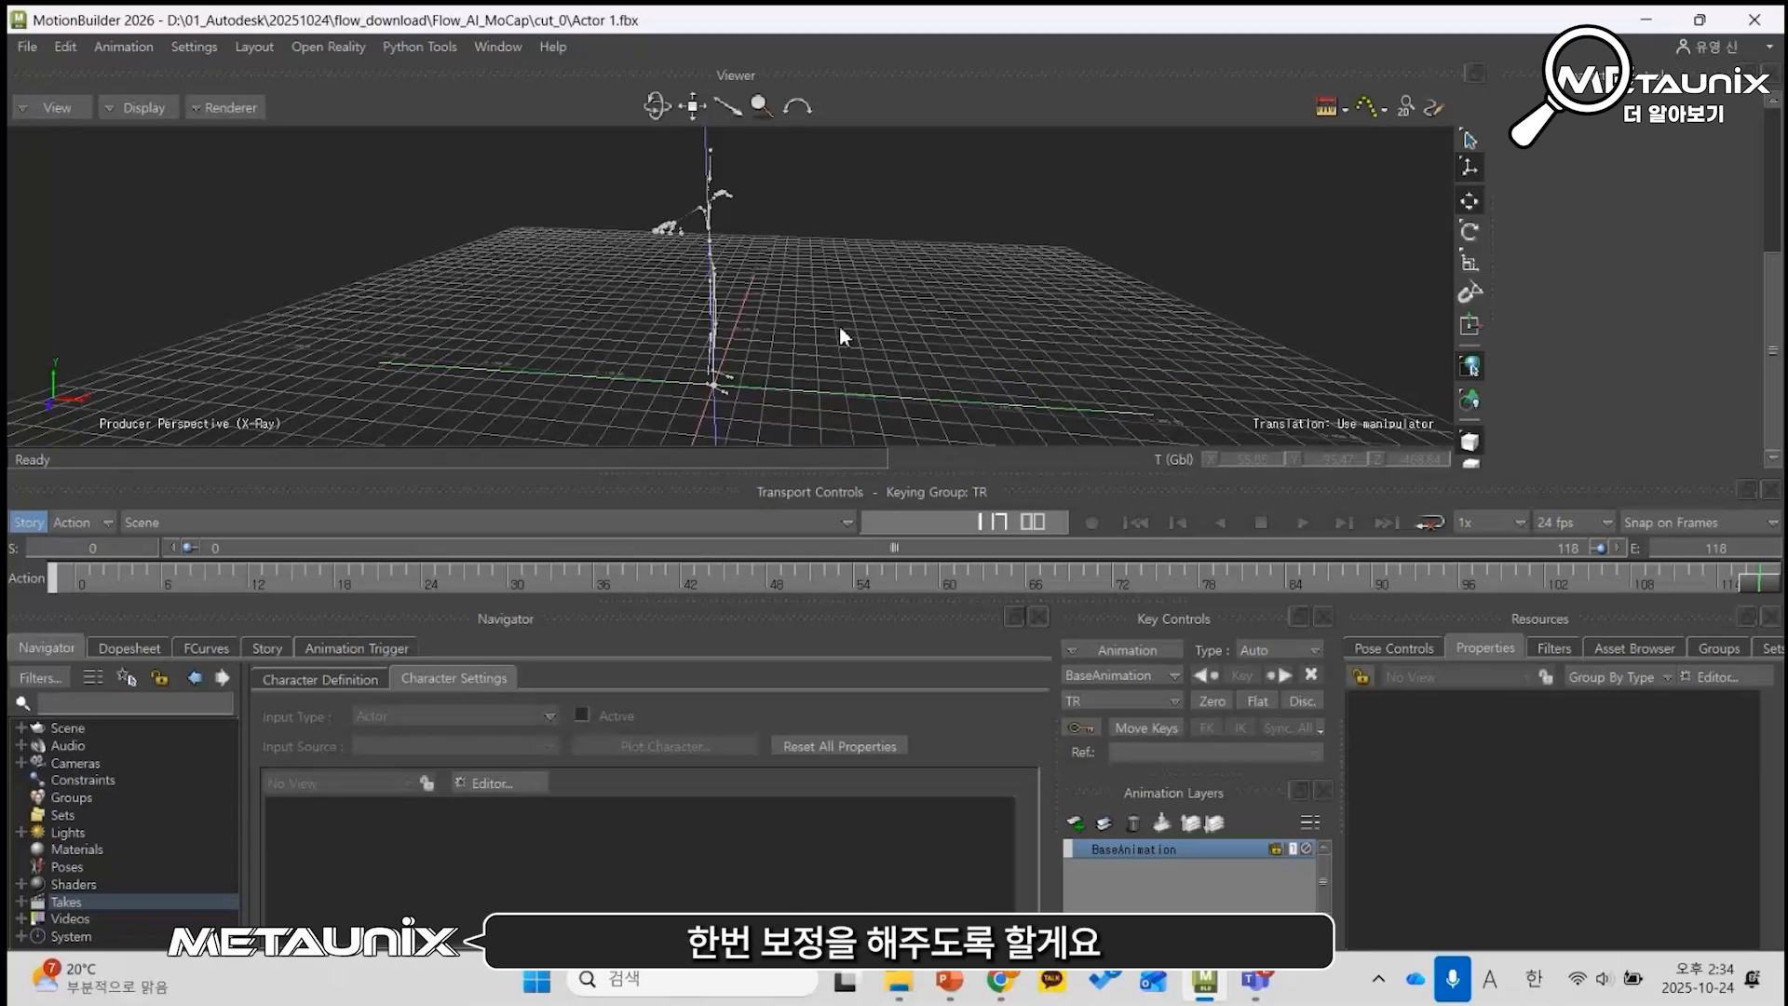
Step: Select the Actor 1 root, add a new animation layer and key the root at frame 117
left_click(935, 433)
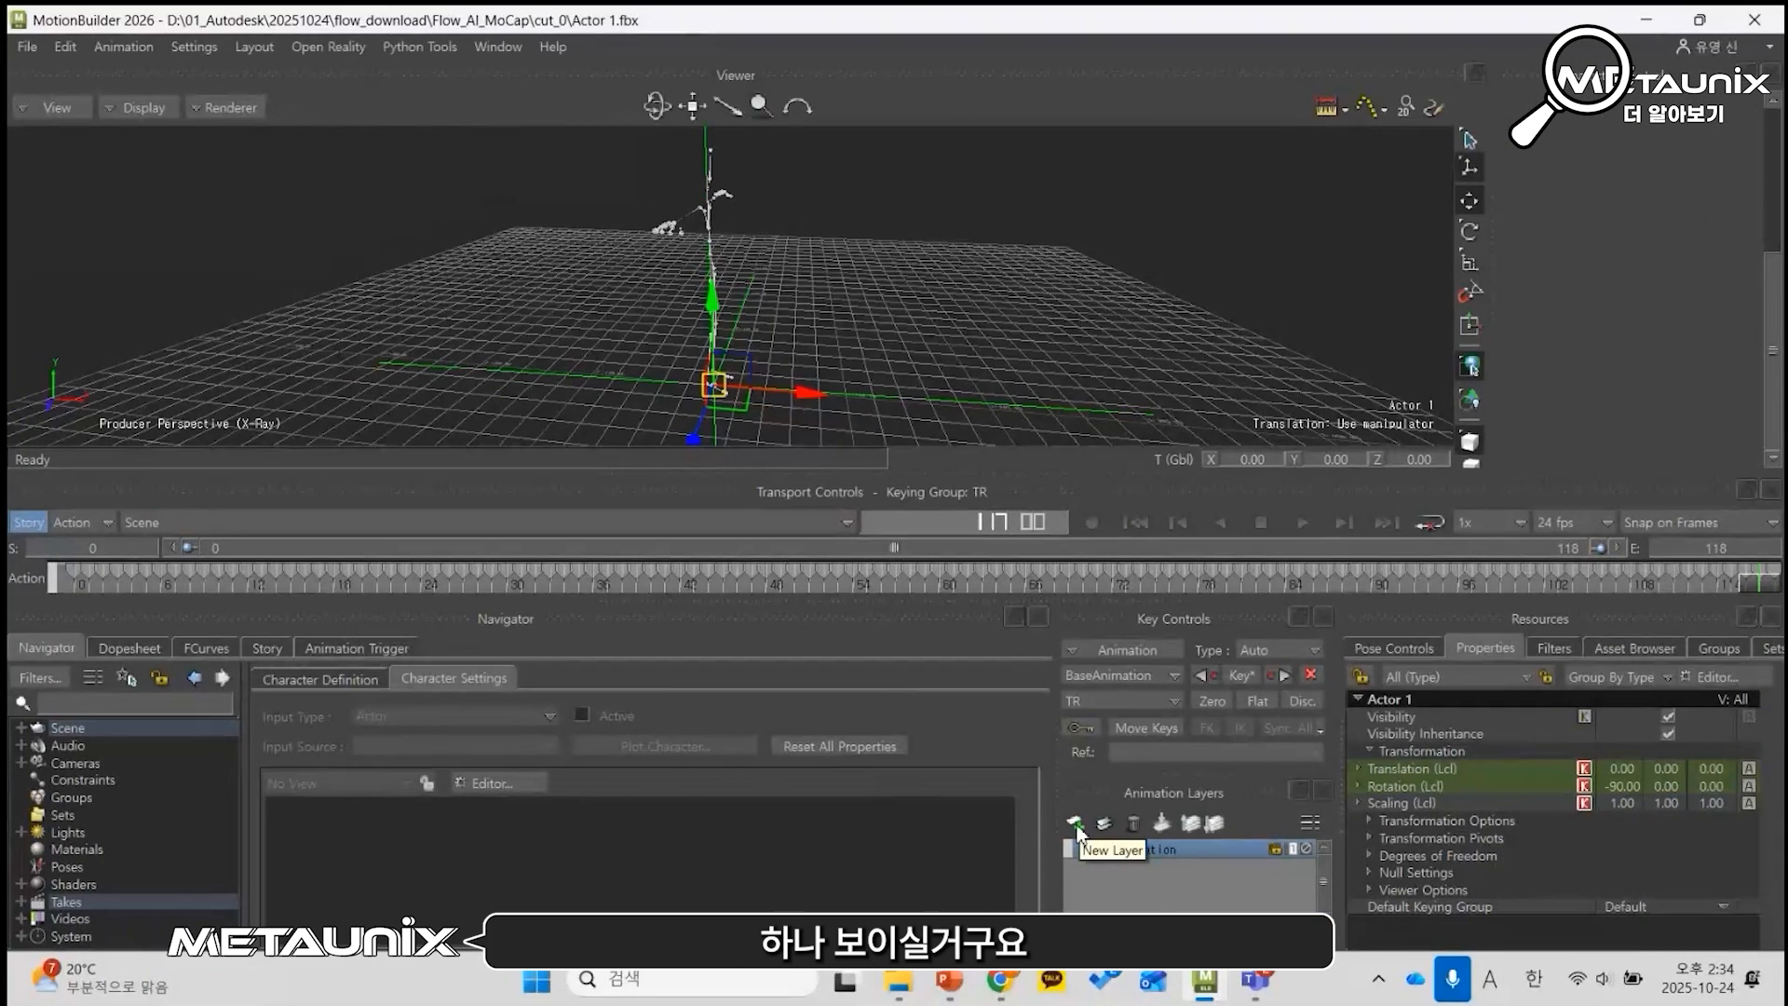
left_click(1074, 823)
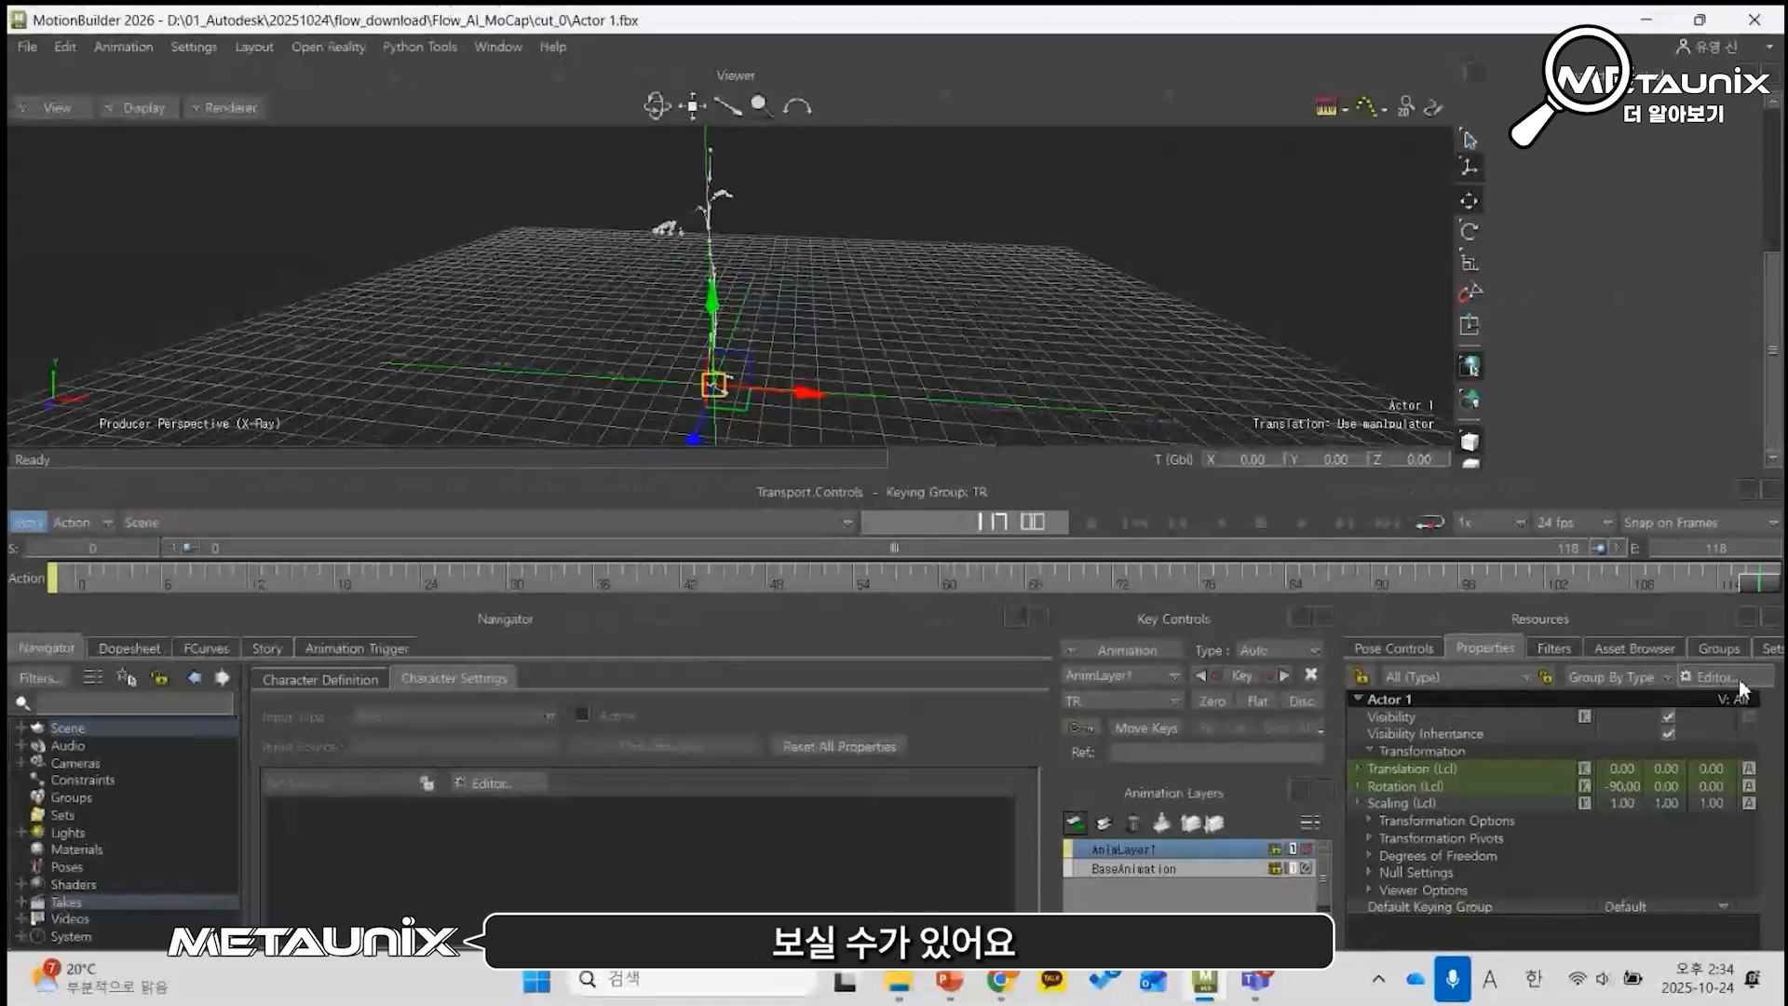
left_click(1748, 584)
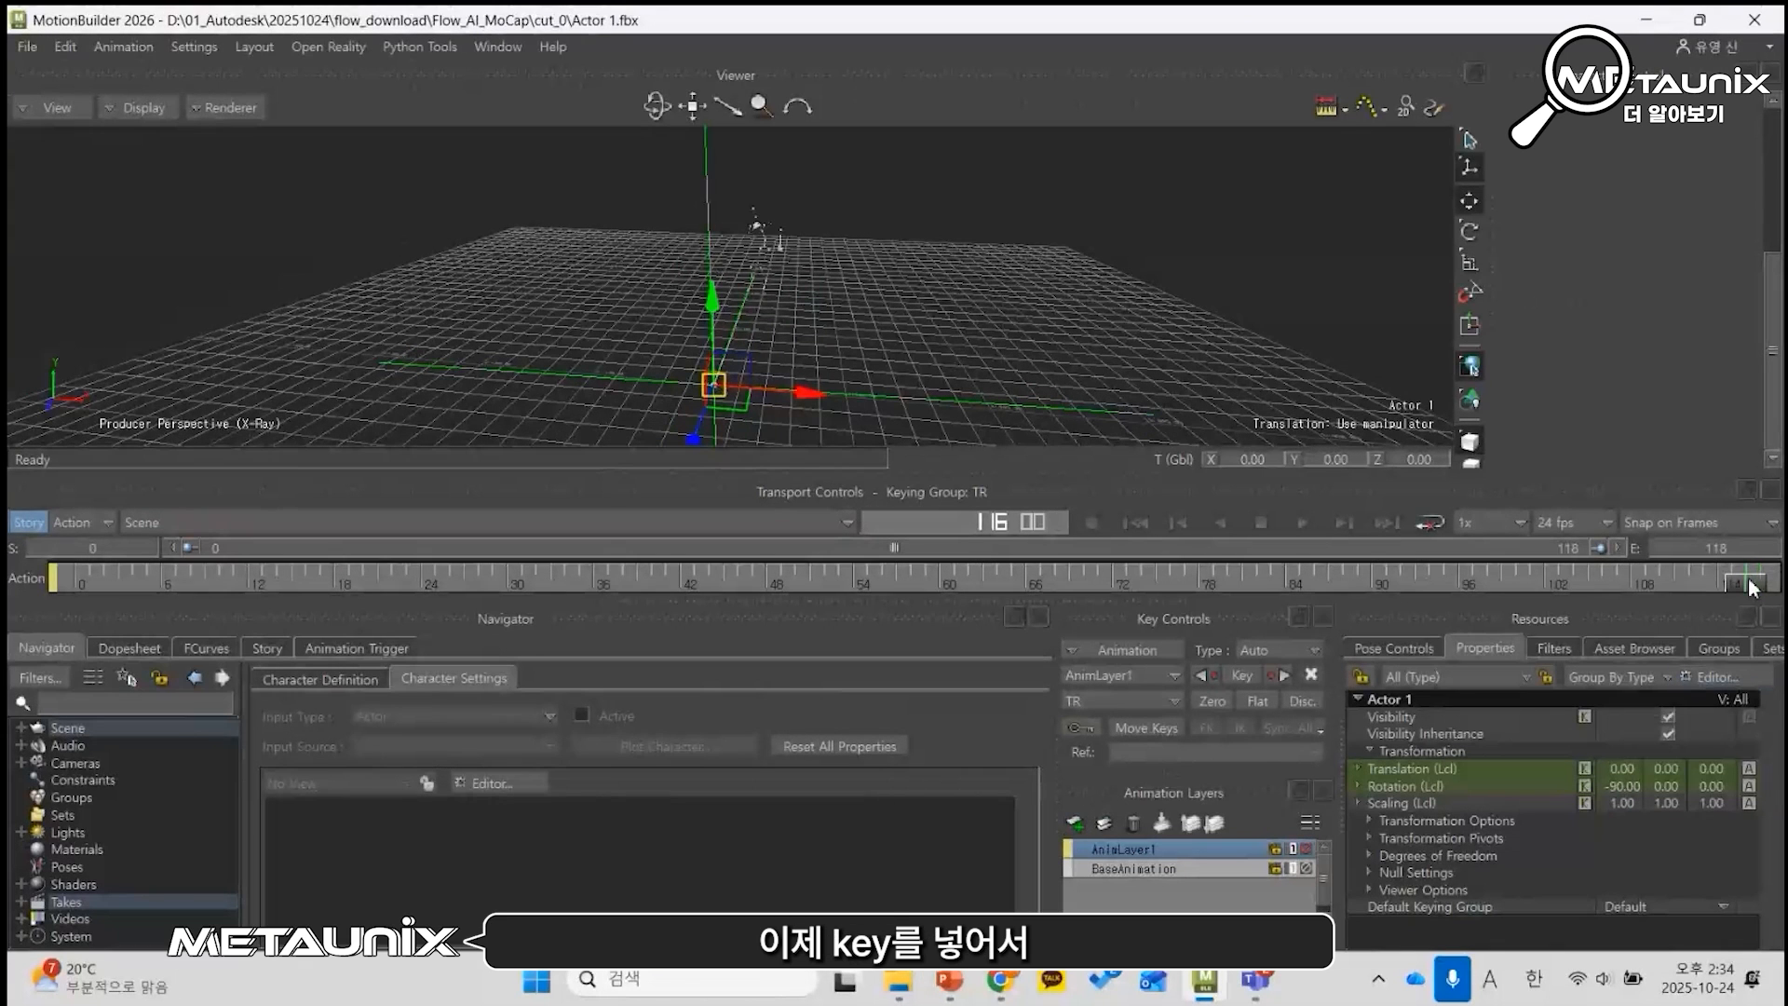
left_click(1758, 587)
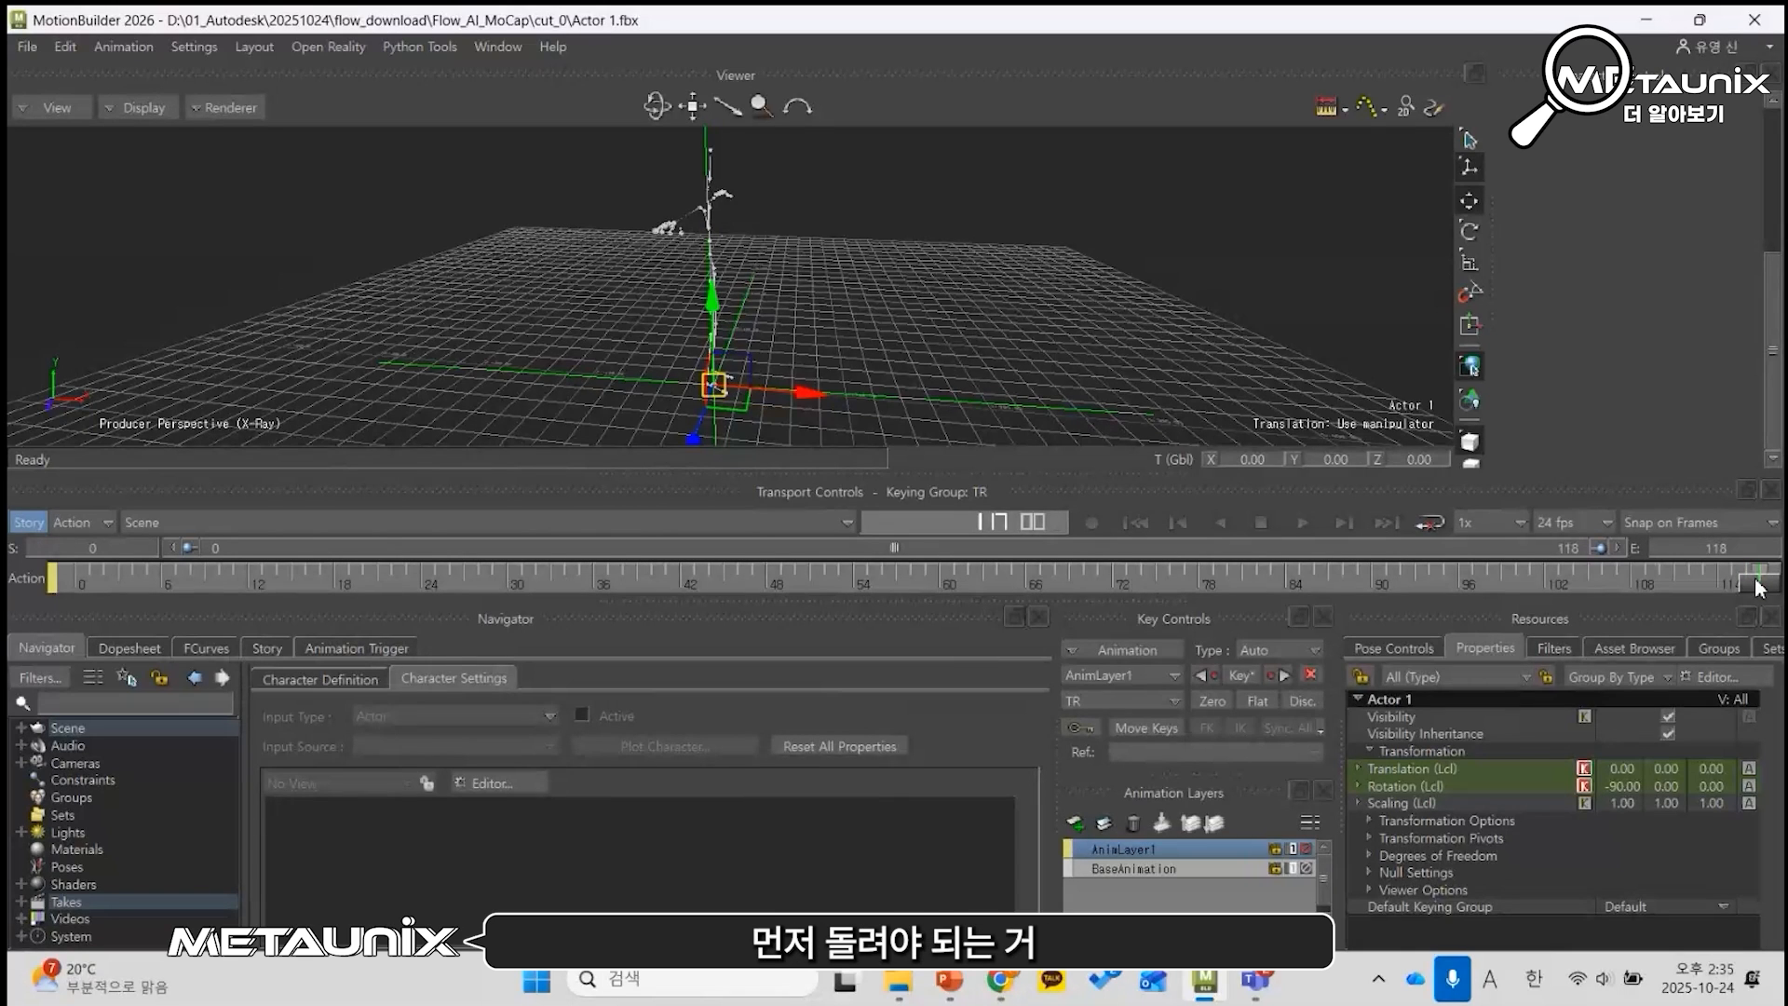
Step: Compare frames 117 and 115, return to frame 117 and prepare the Actor 1 root for rotation in the local reference
left_click(1751, 586)
left_click(1728, 579)
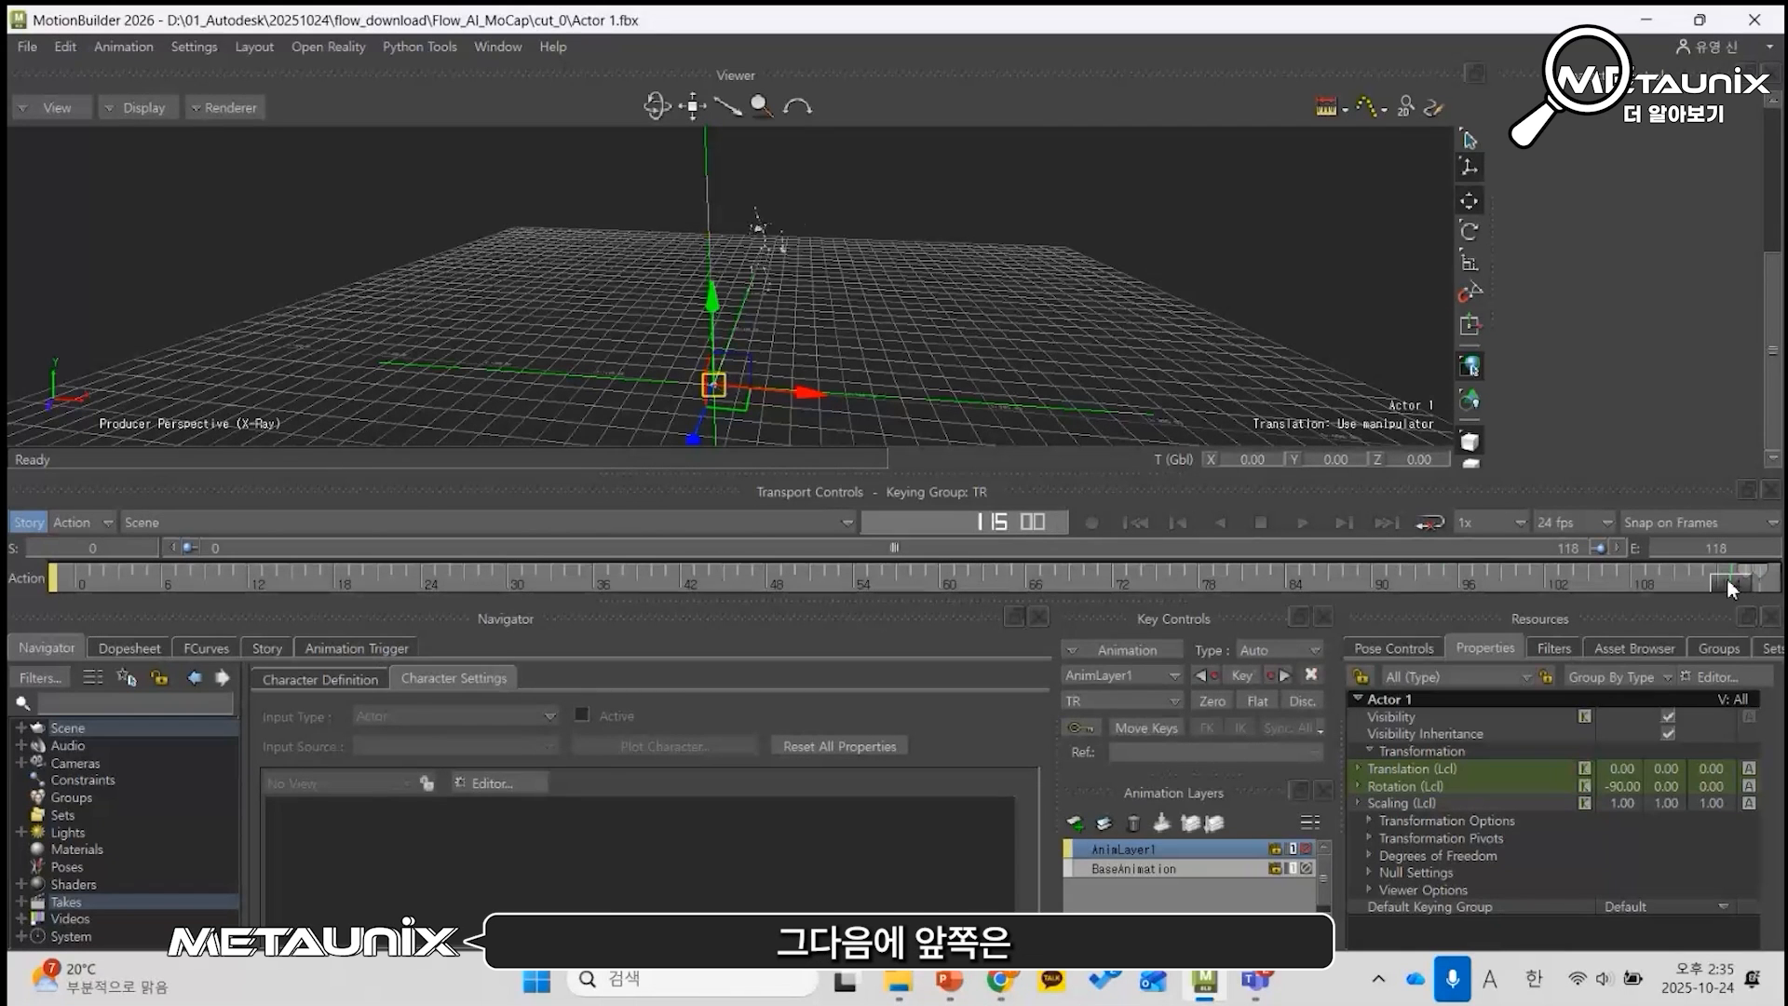
left_click(1760, 582)
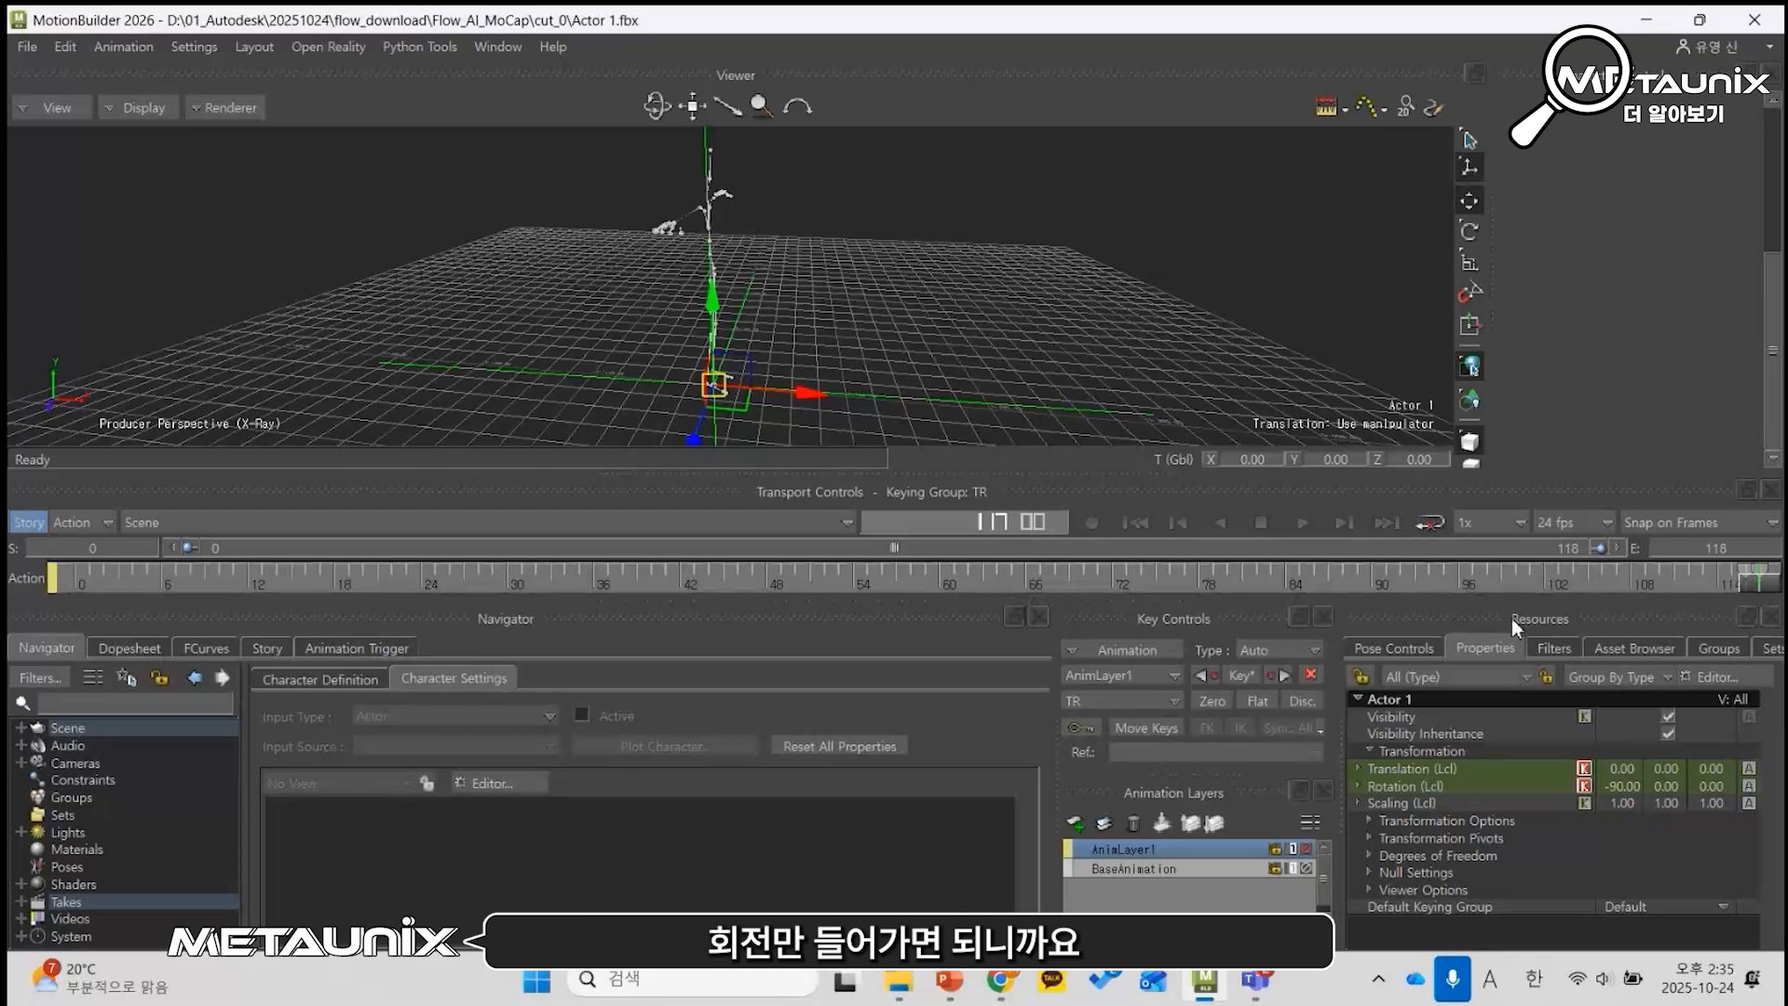
left_click(1469, 167)
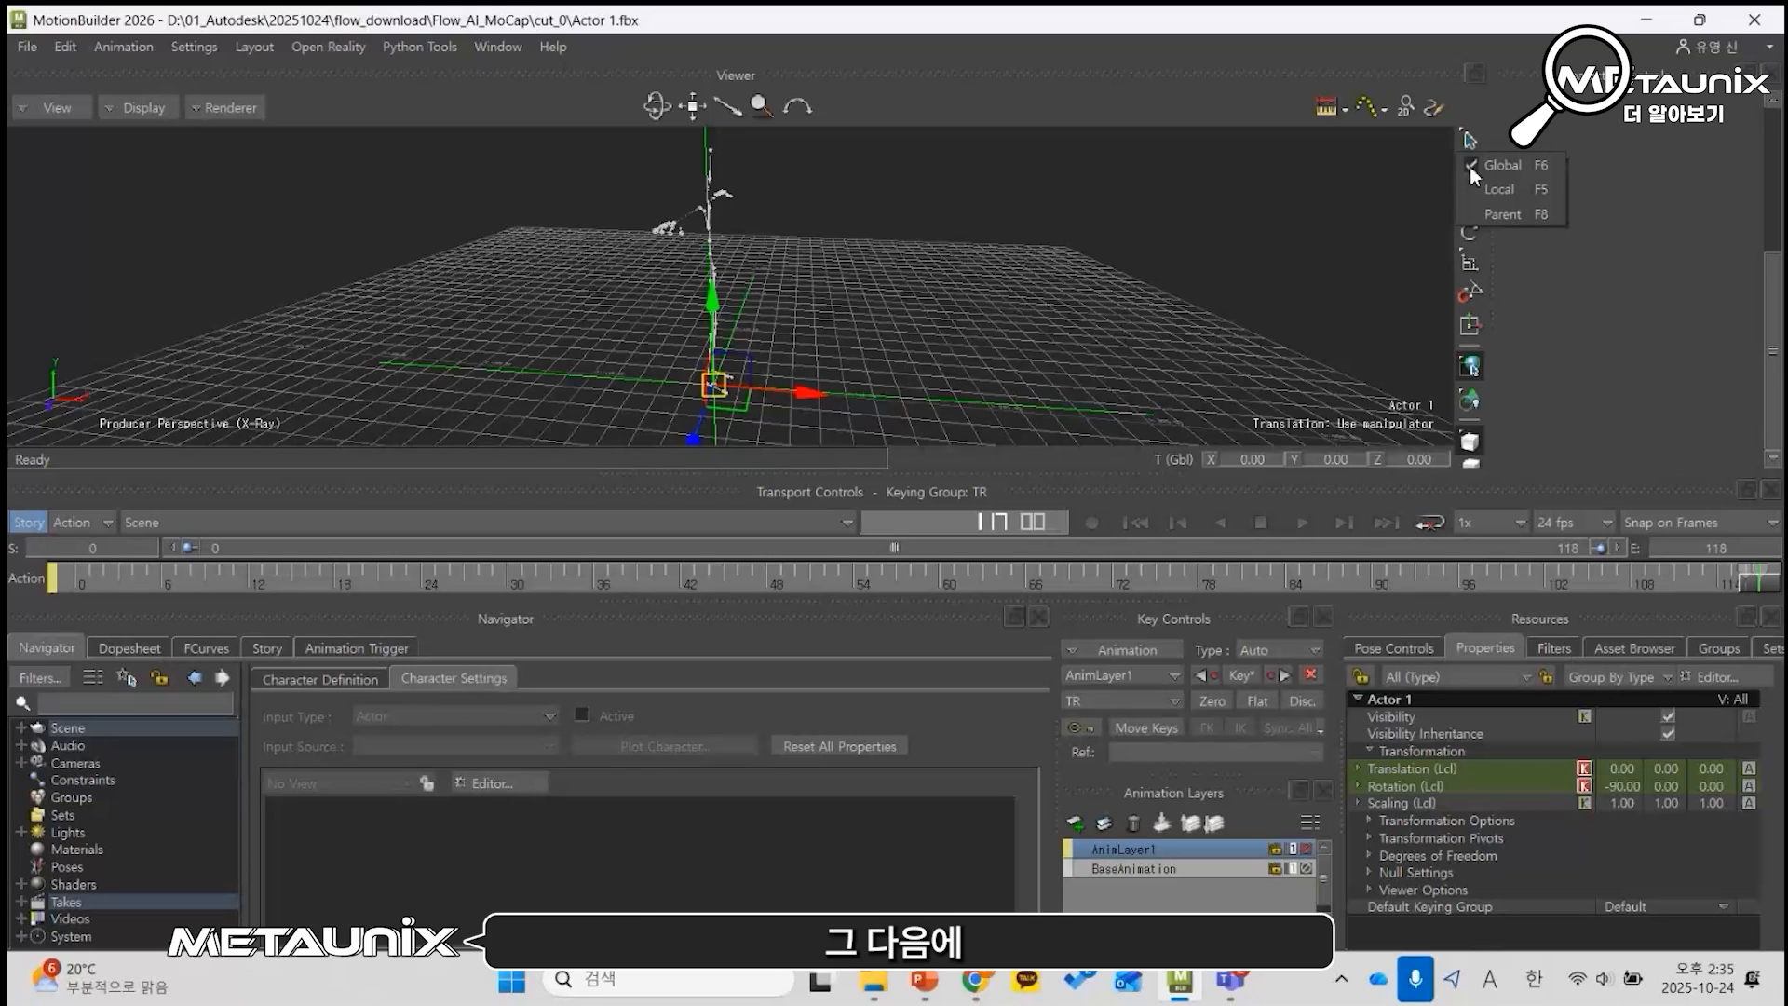
left_click(1536, 189)
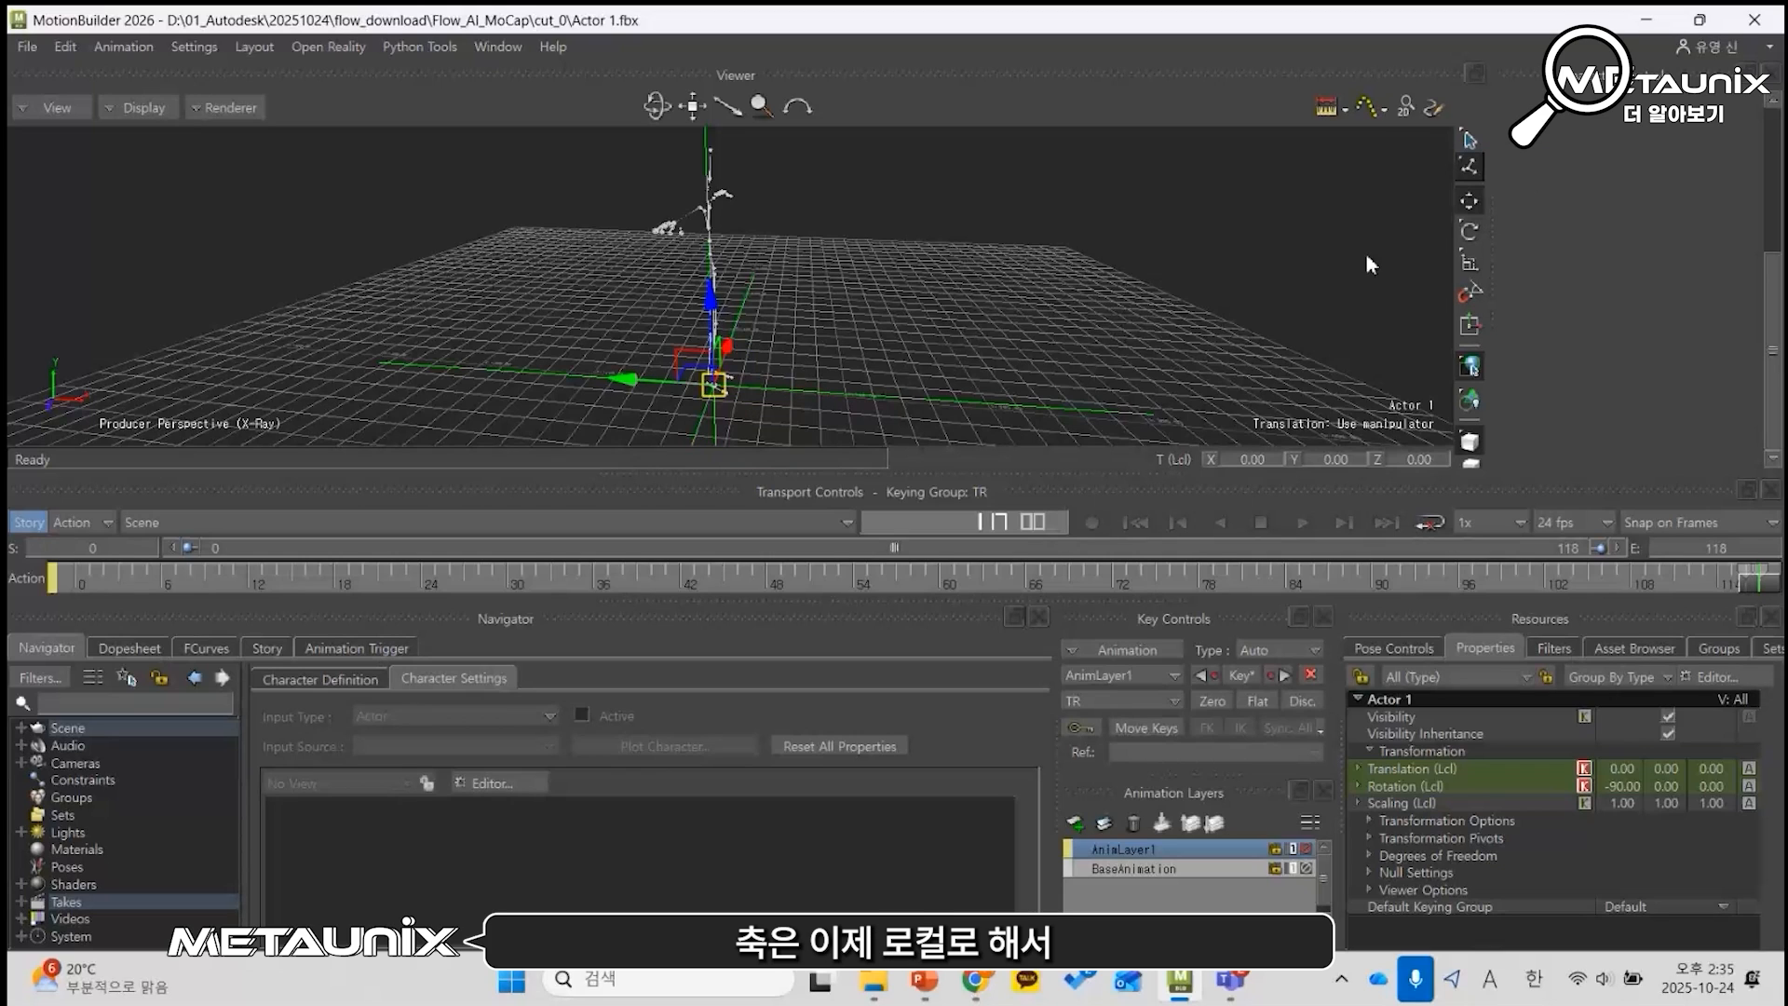
middle_click_drag(966, 333, 1035, 307, "alt")
left_click(1468, 229)
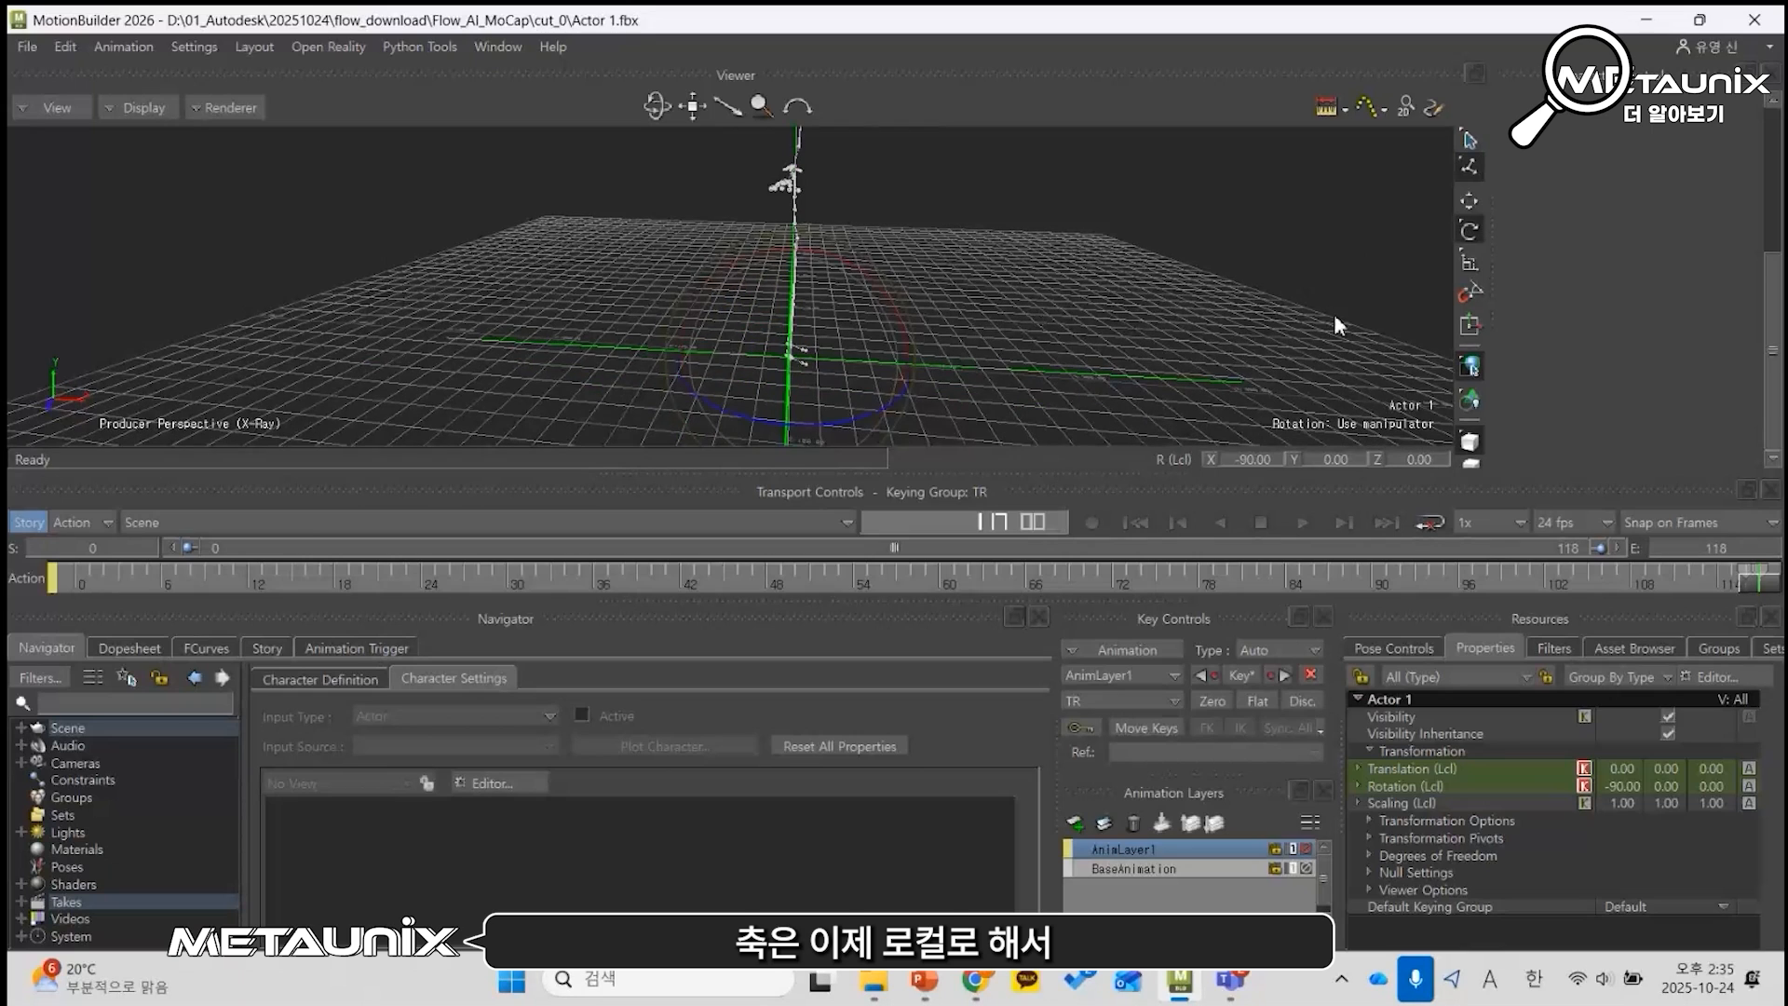
Step: Try rotating the Actor 1 root to -90 on its local Y axis at frame 117, scrubbing the end of the take to check it
left_click_drag(840, 419, 760, 412)
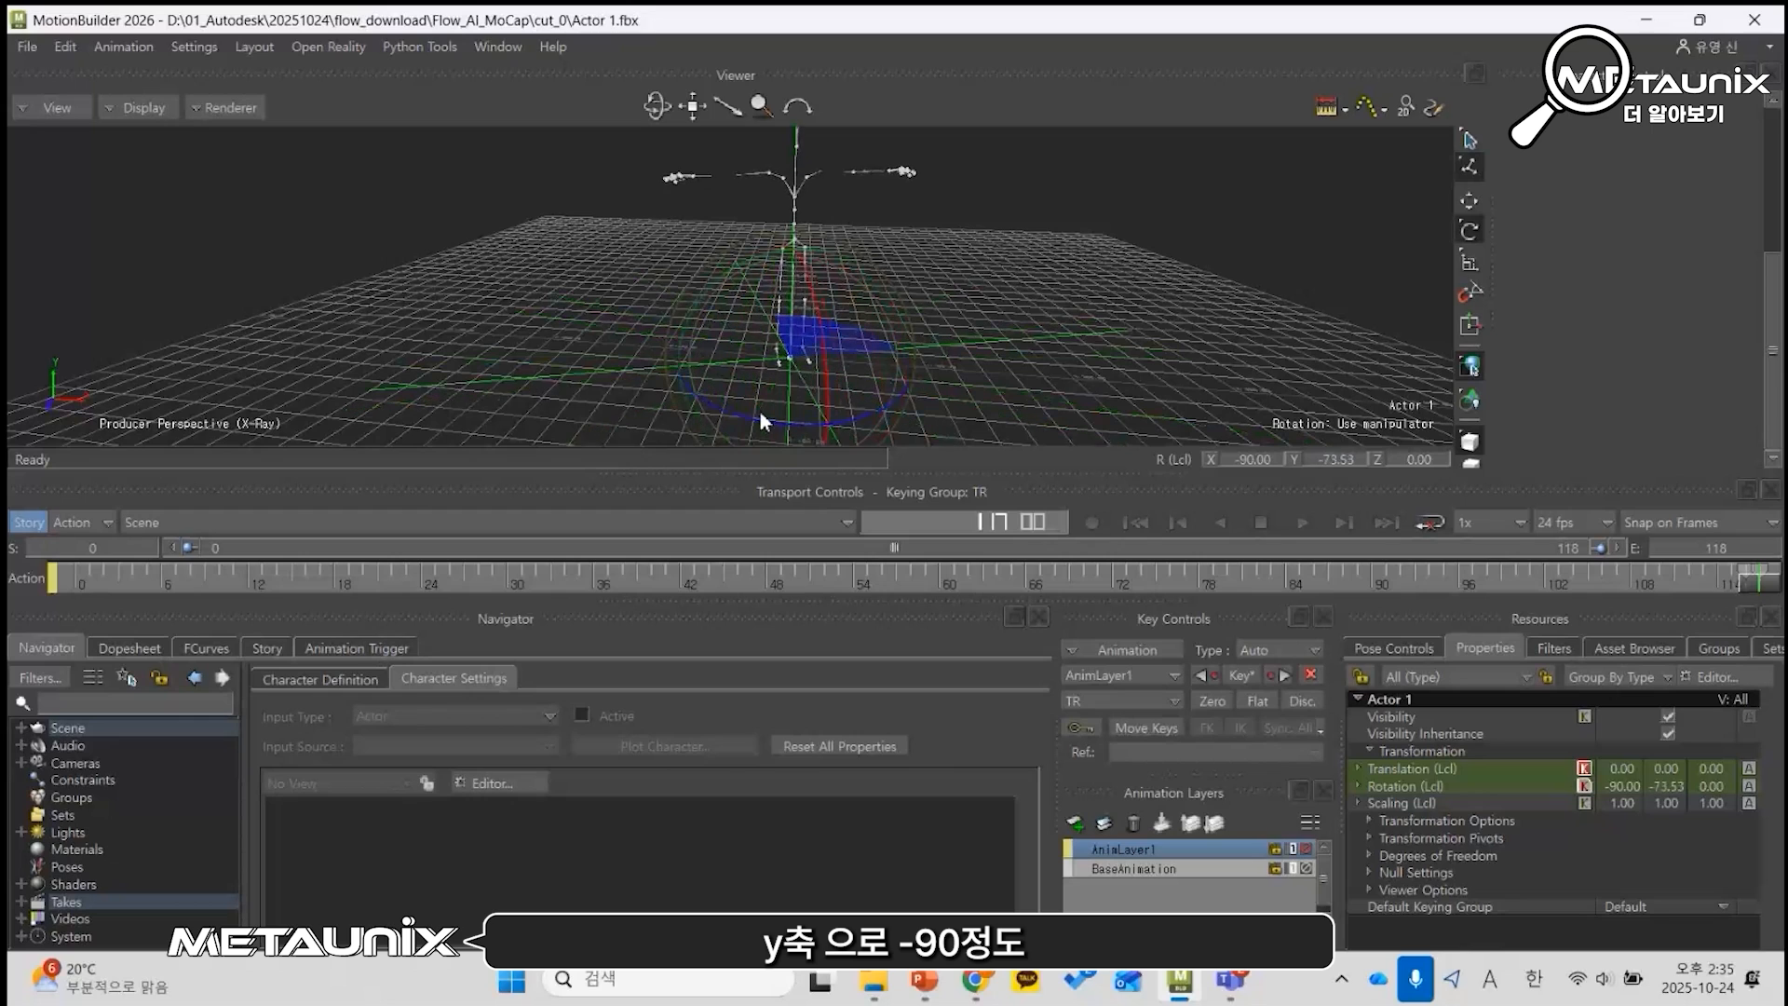
double_click(1328, 460)
type("-90")
key("Return")
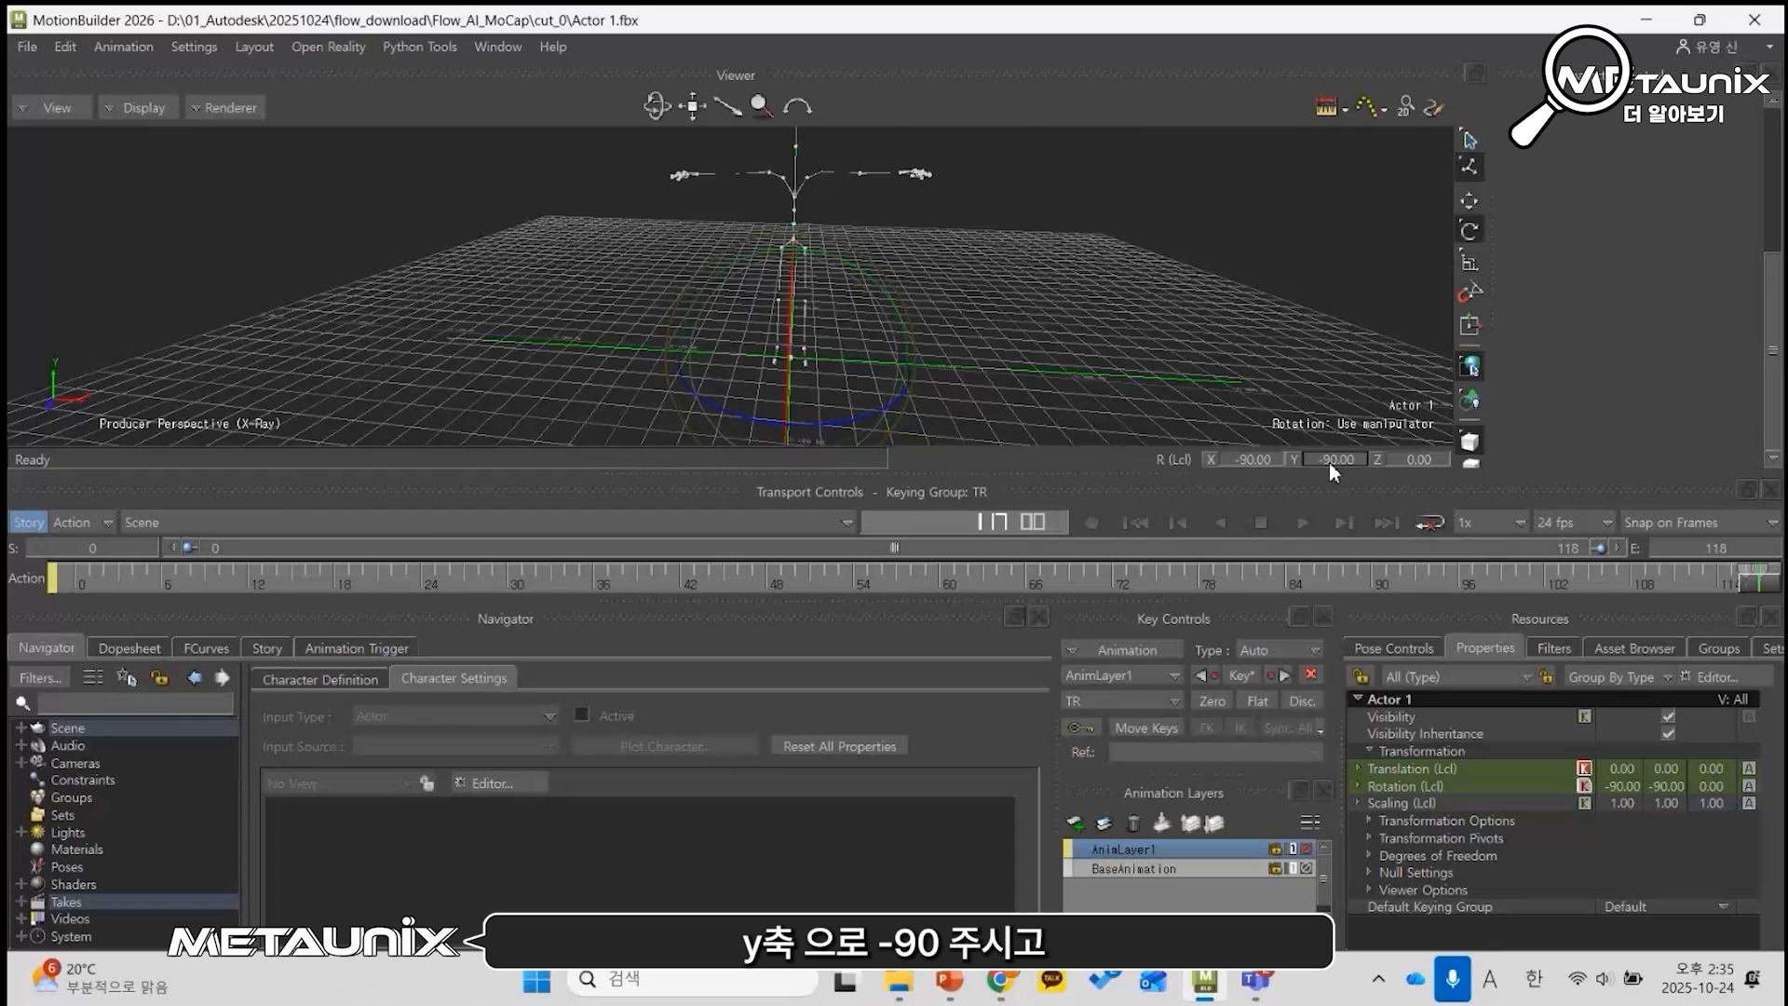
mouse_move(987, 327)
left_mouse_down("ctrl+shift")
mouse_move(850, 360)
mouse_move(935, 328)
mouse_move(985, 350)
mouse_move(1001, 326)
left_mouse_up("ctrl+shift")
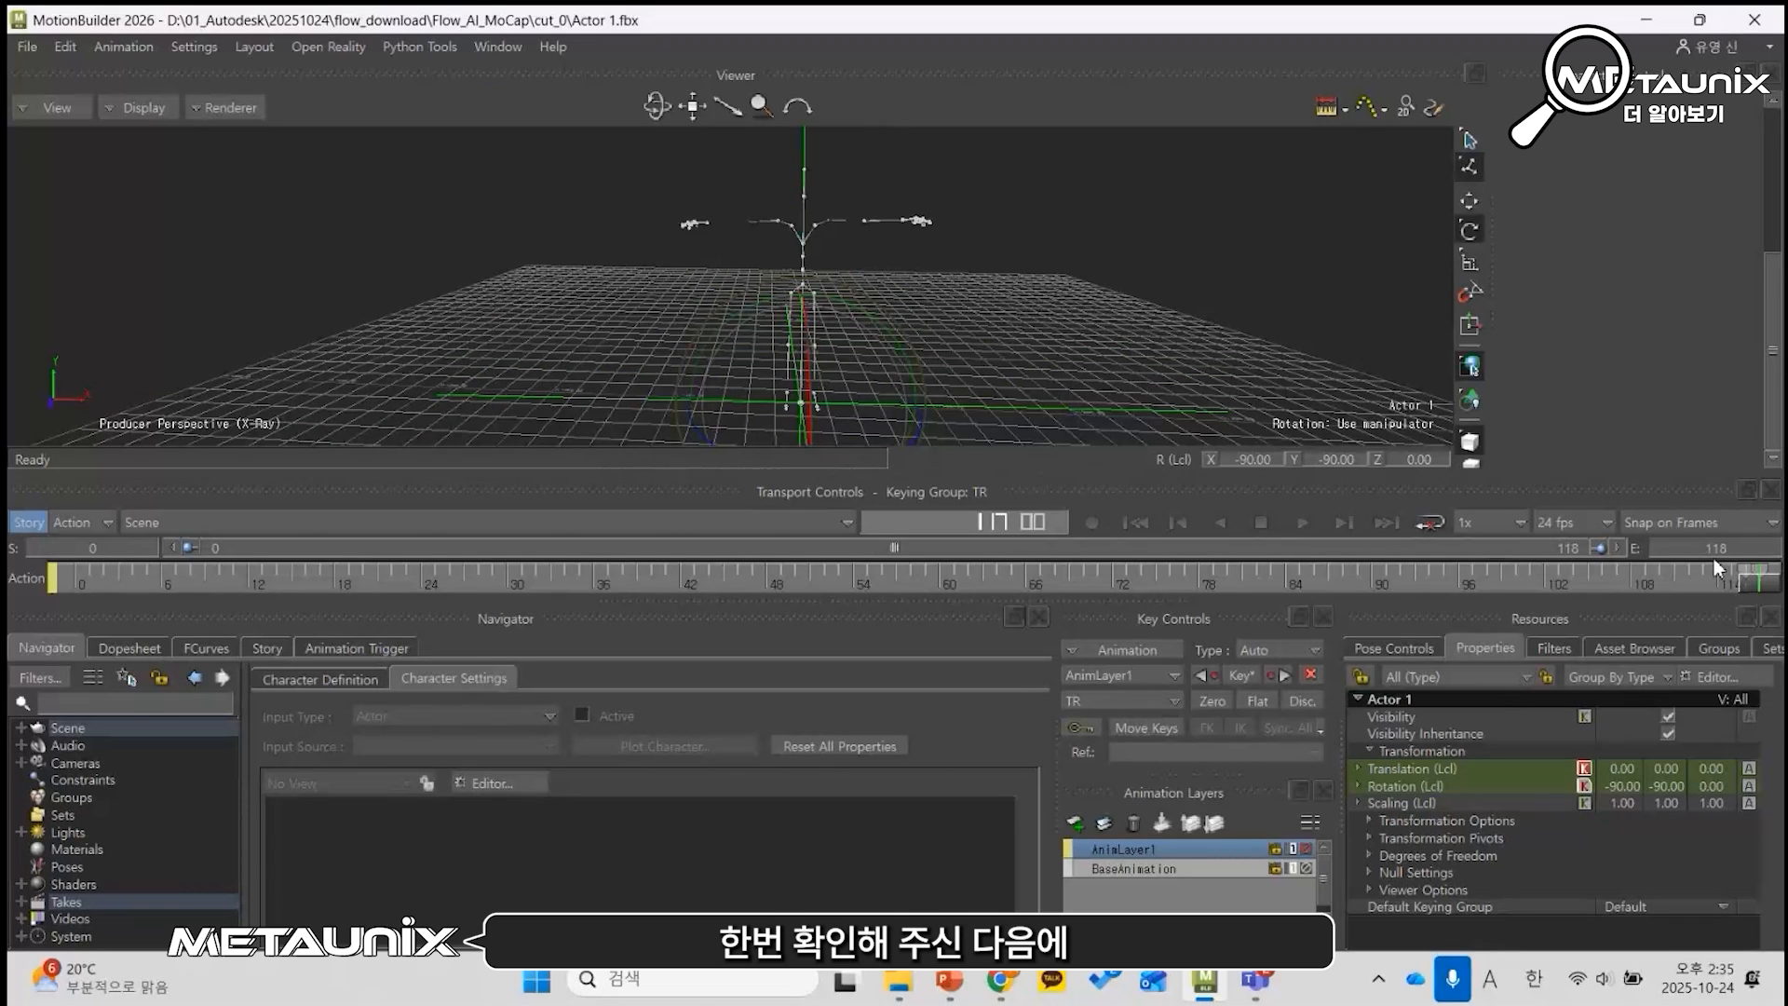
mouse_move(1766, 581)
left_mouse_down()
mouse_move(824, 605)
mouse_move(1327, 579)
mouse_move(1634, 587)
mouse_move(1754, 614)
left_mouse_up()
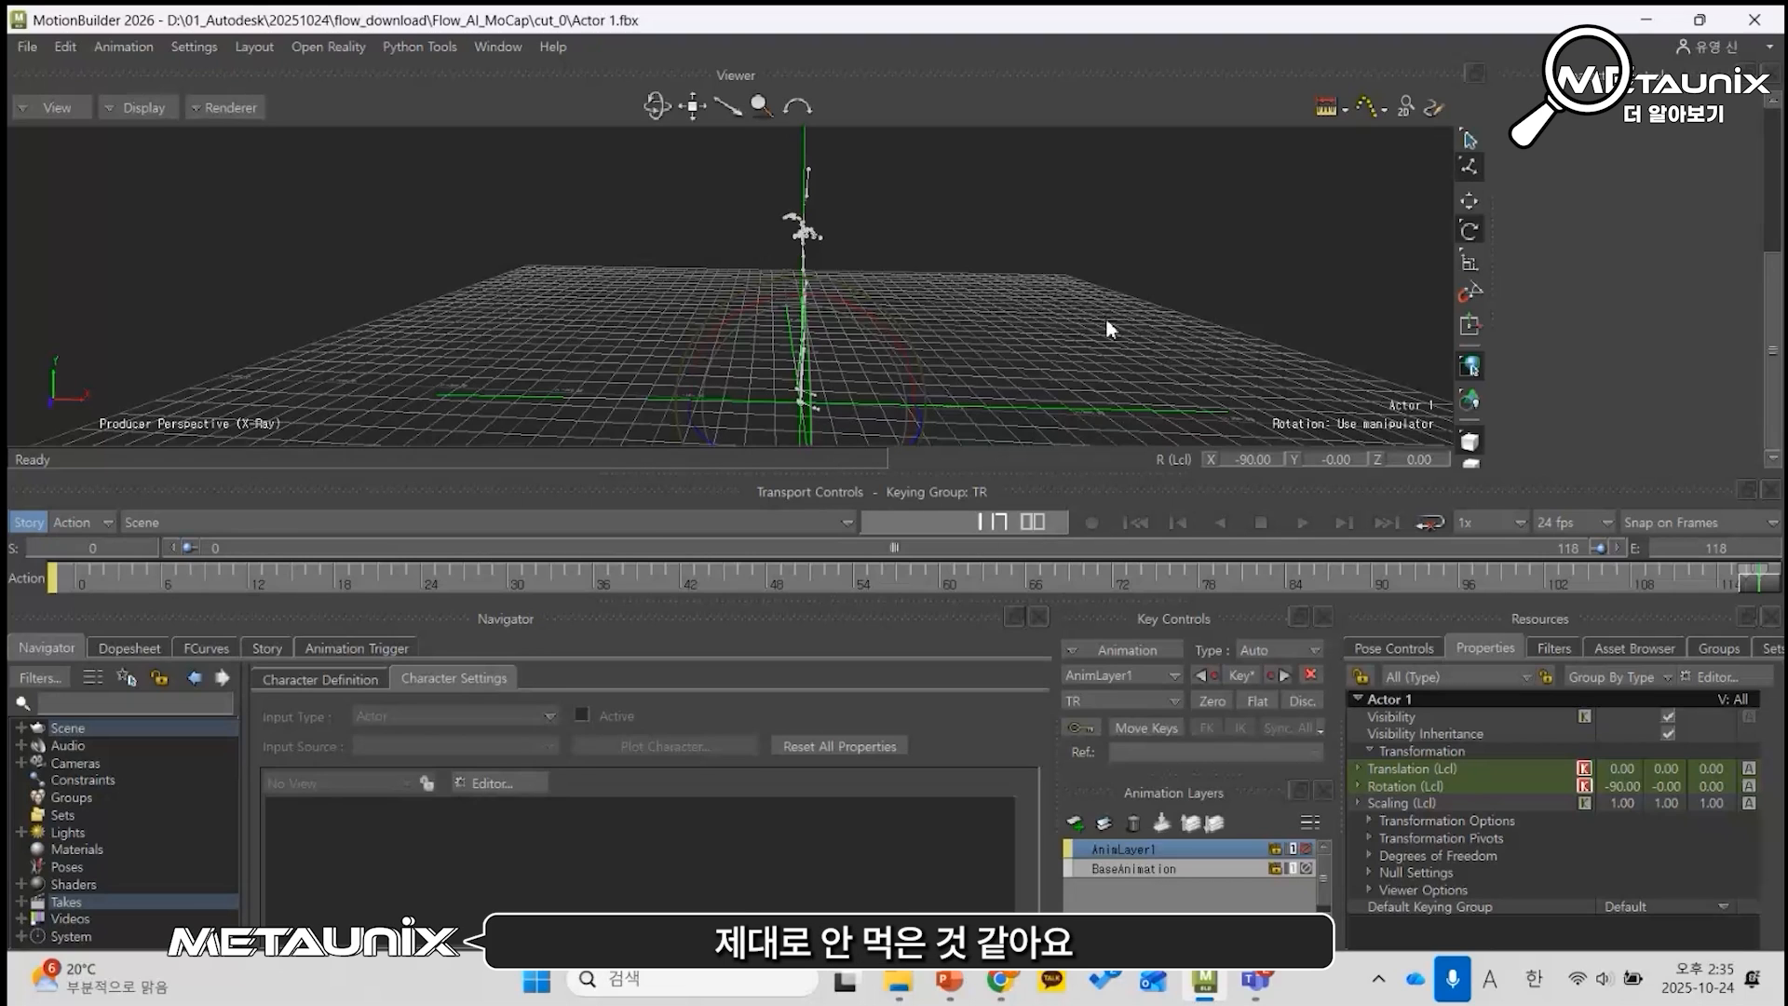
Step: Set the Actor 1 root's local Y rotation to -90 at frame 117 again, key it and recheck the last frames
double_click(1338, 459)
type("-90")
key("Return")
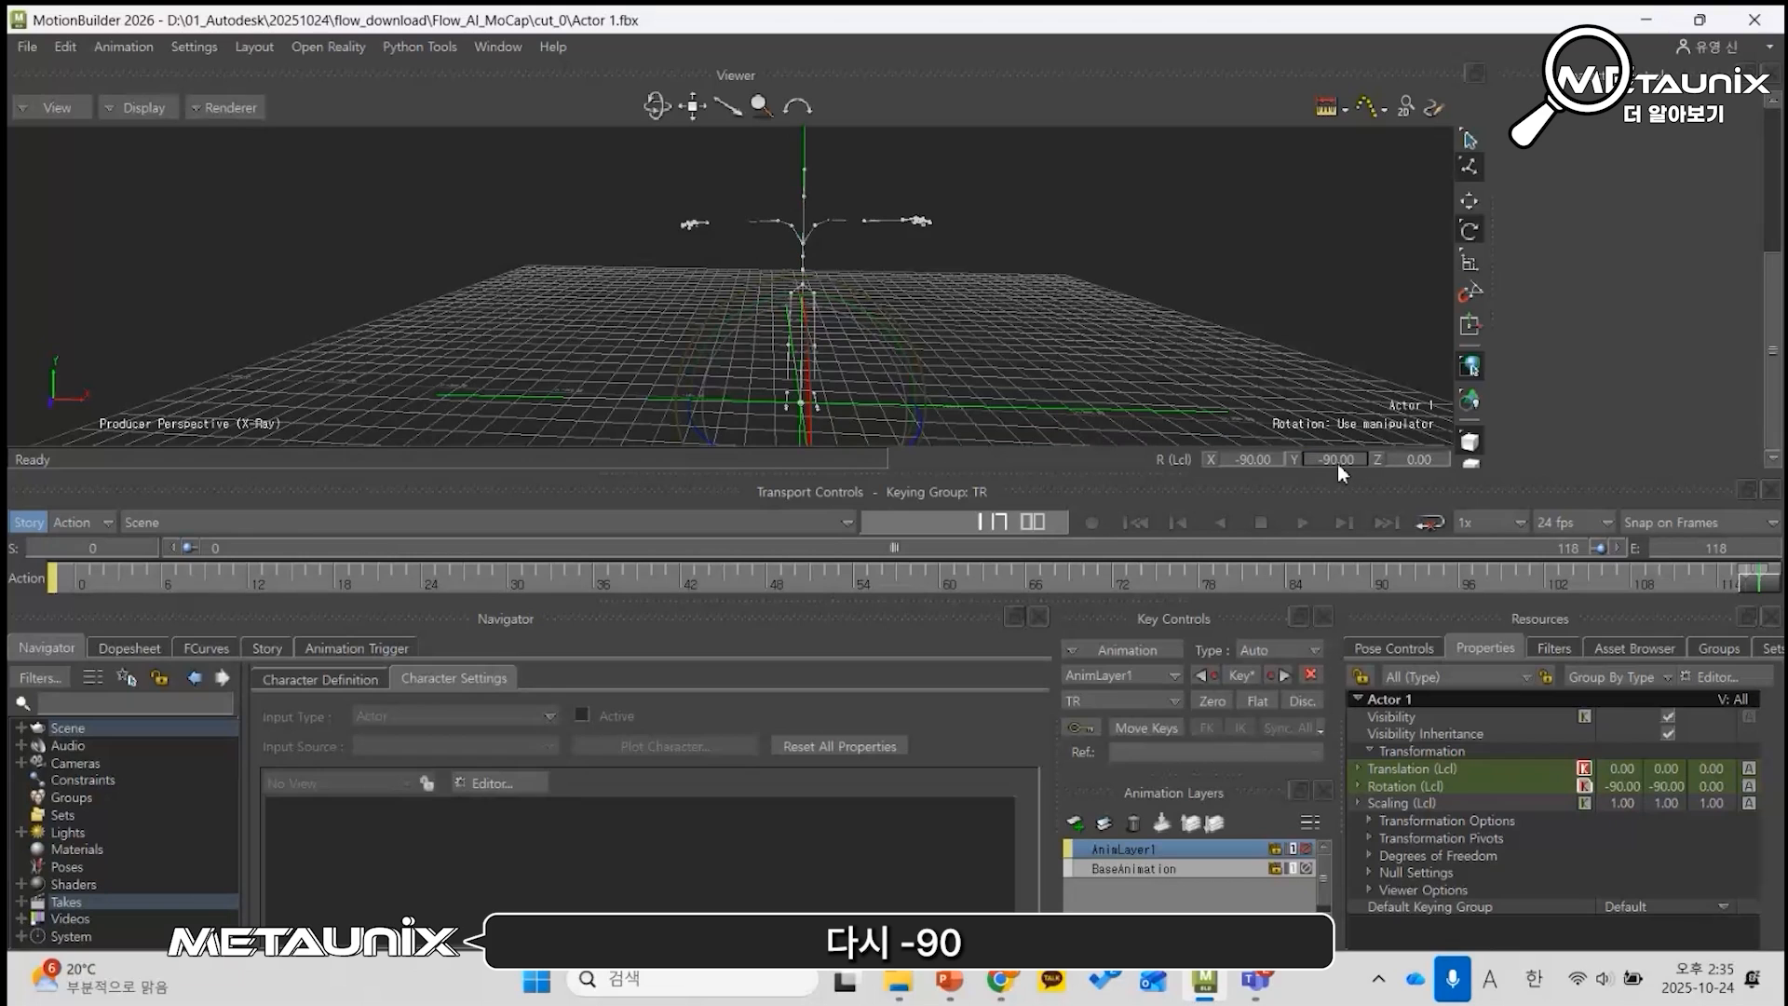
left_click(1746, 584)
left_click(1752, 586)
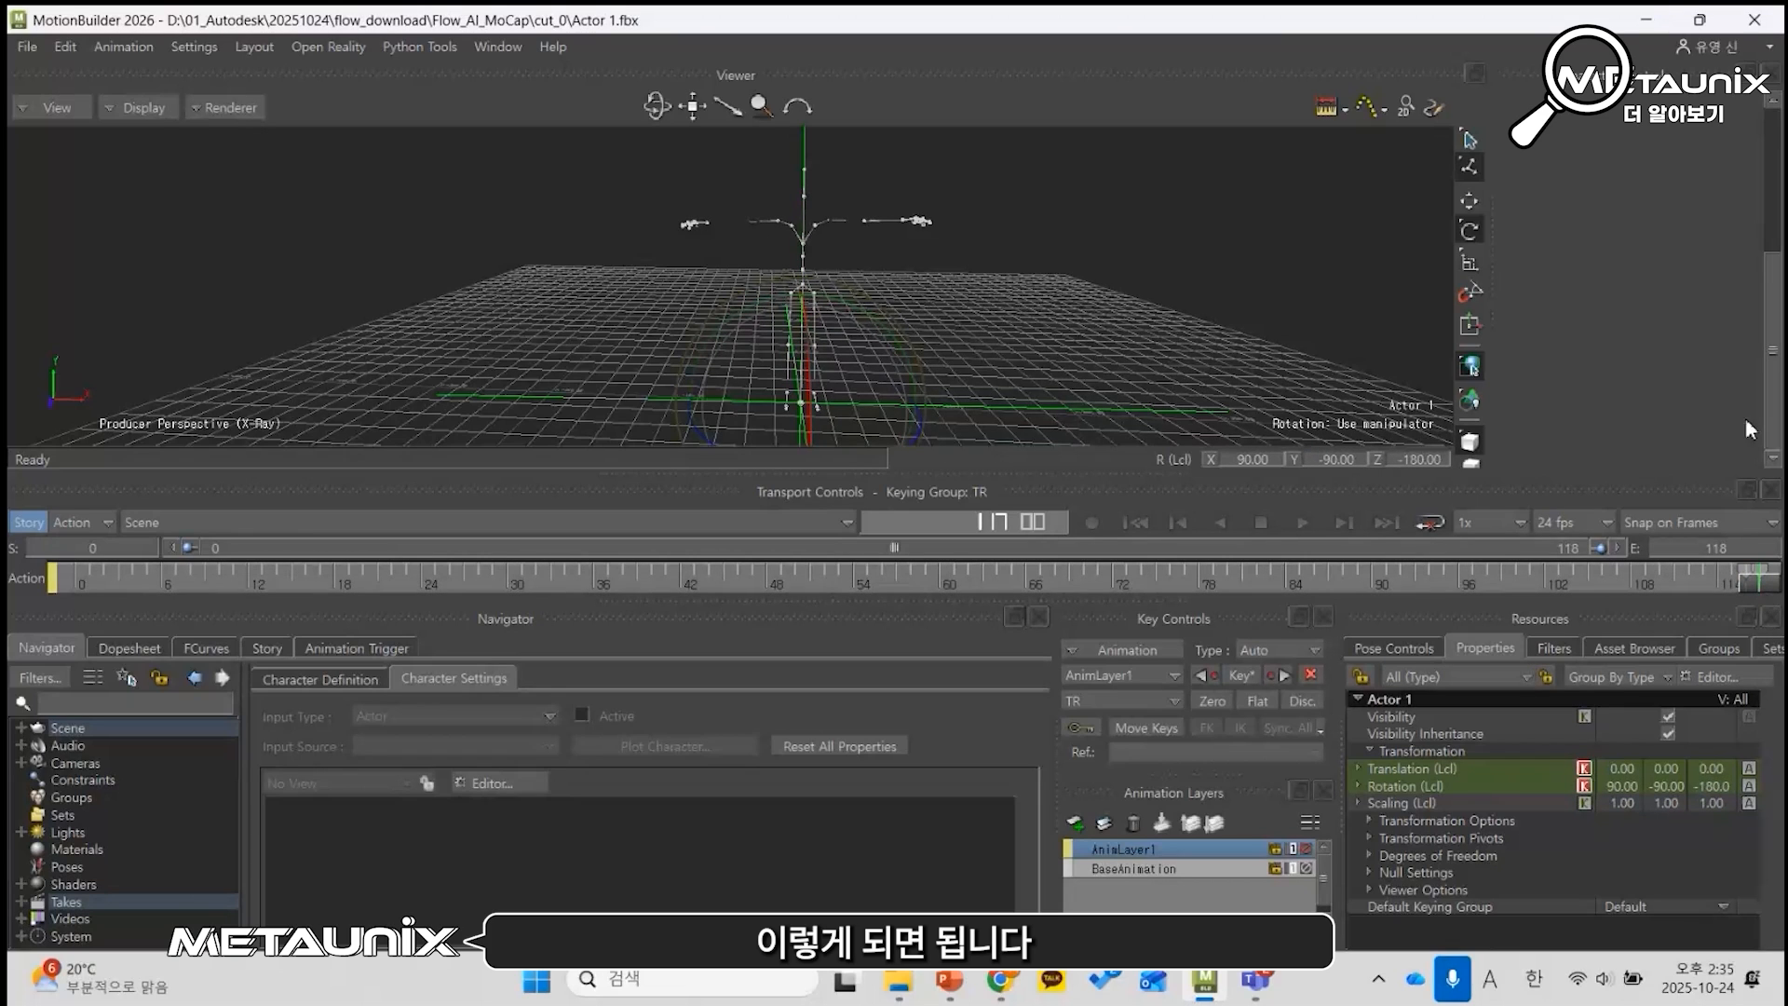
Step: Switch the manipulator reference to Global and play the take from the first frame
left_click(1468, 171)
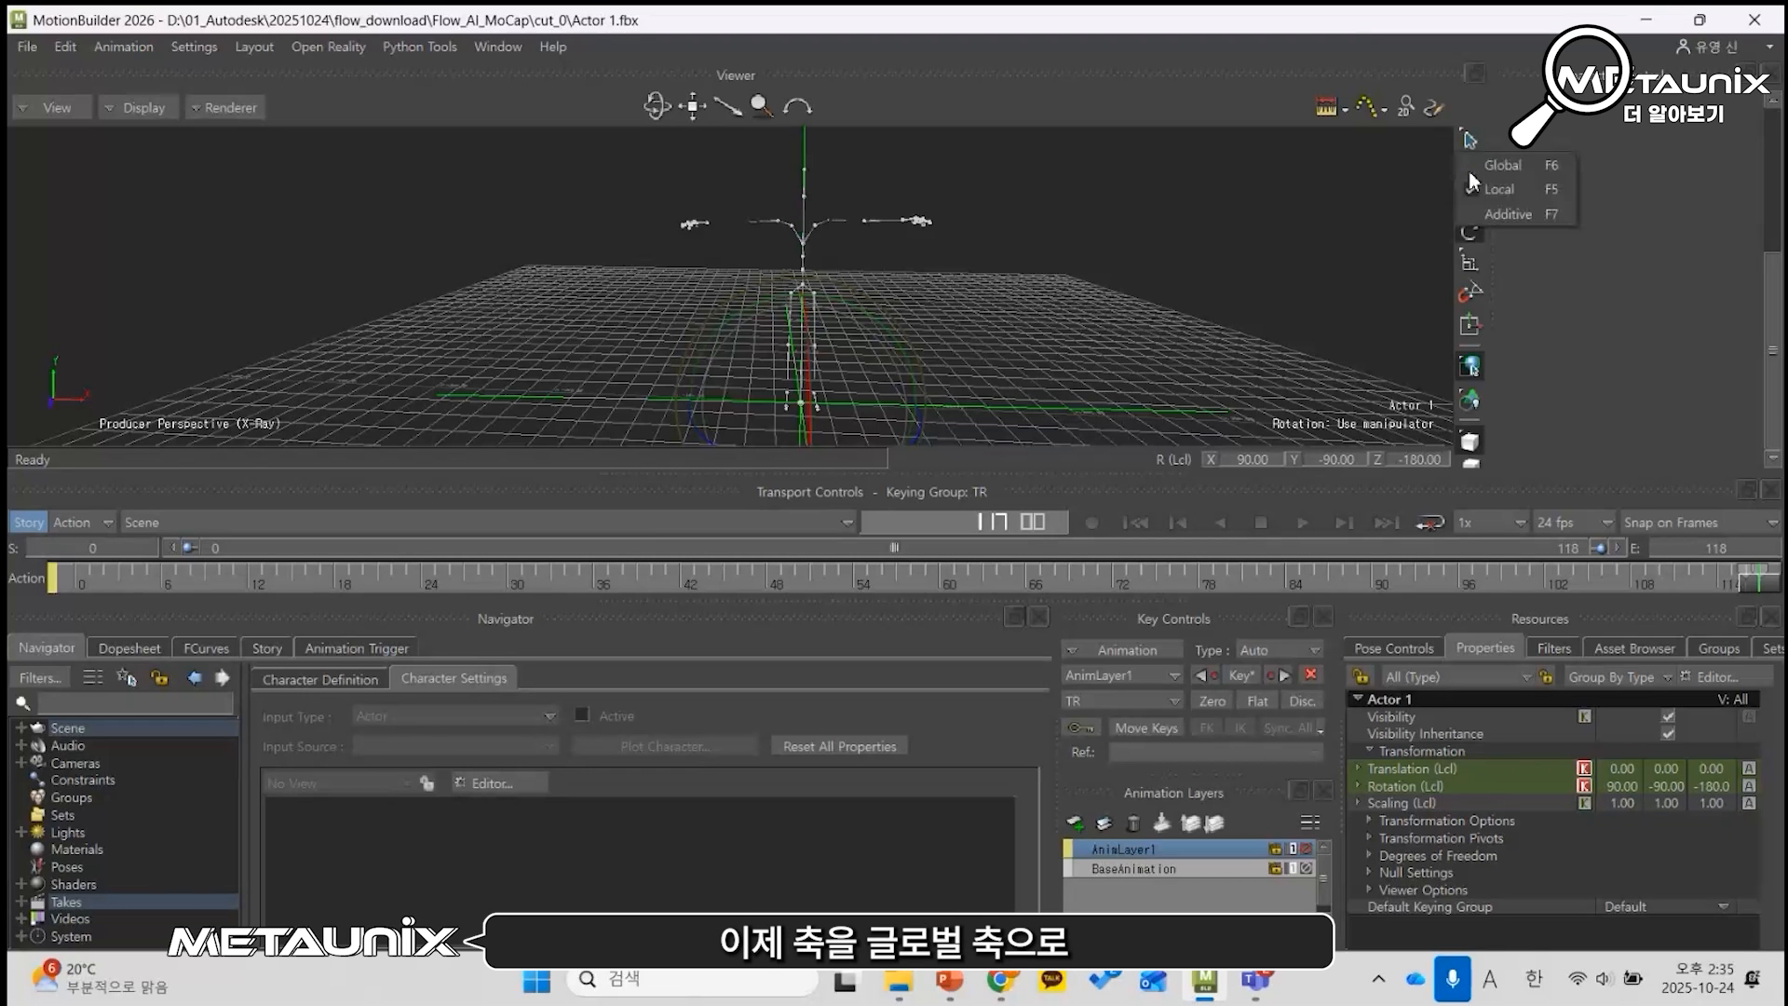
left_click(1527, 167)
middle_click_drag(1072, 324, 1071, 276, "alt")
left_click_drag(1070, 275, 1034, 289, "alt")
middle_click_drag(1034, 288, 1035, 316, "alt")
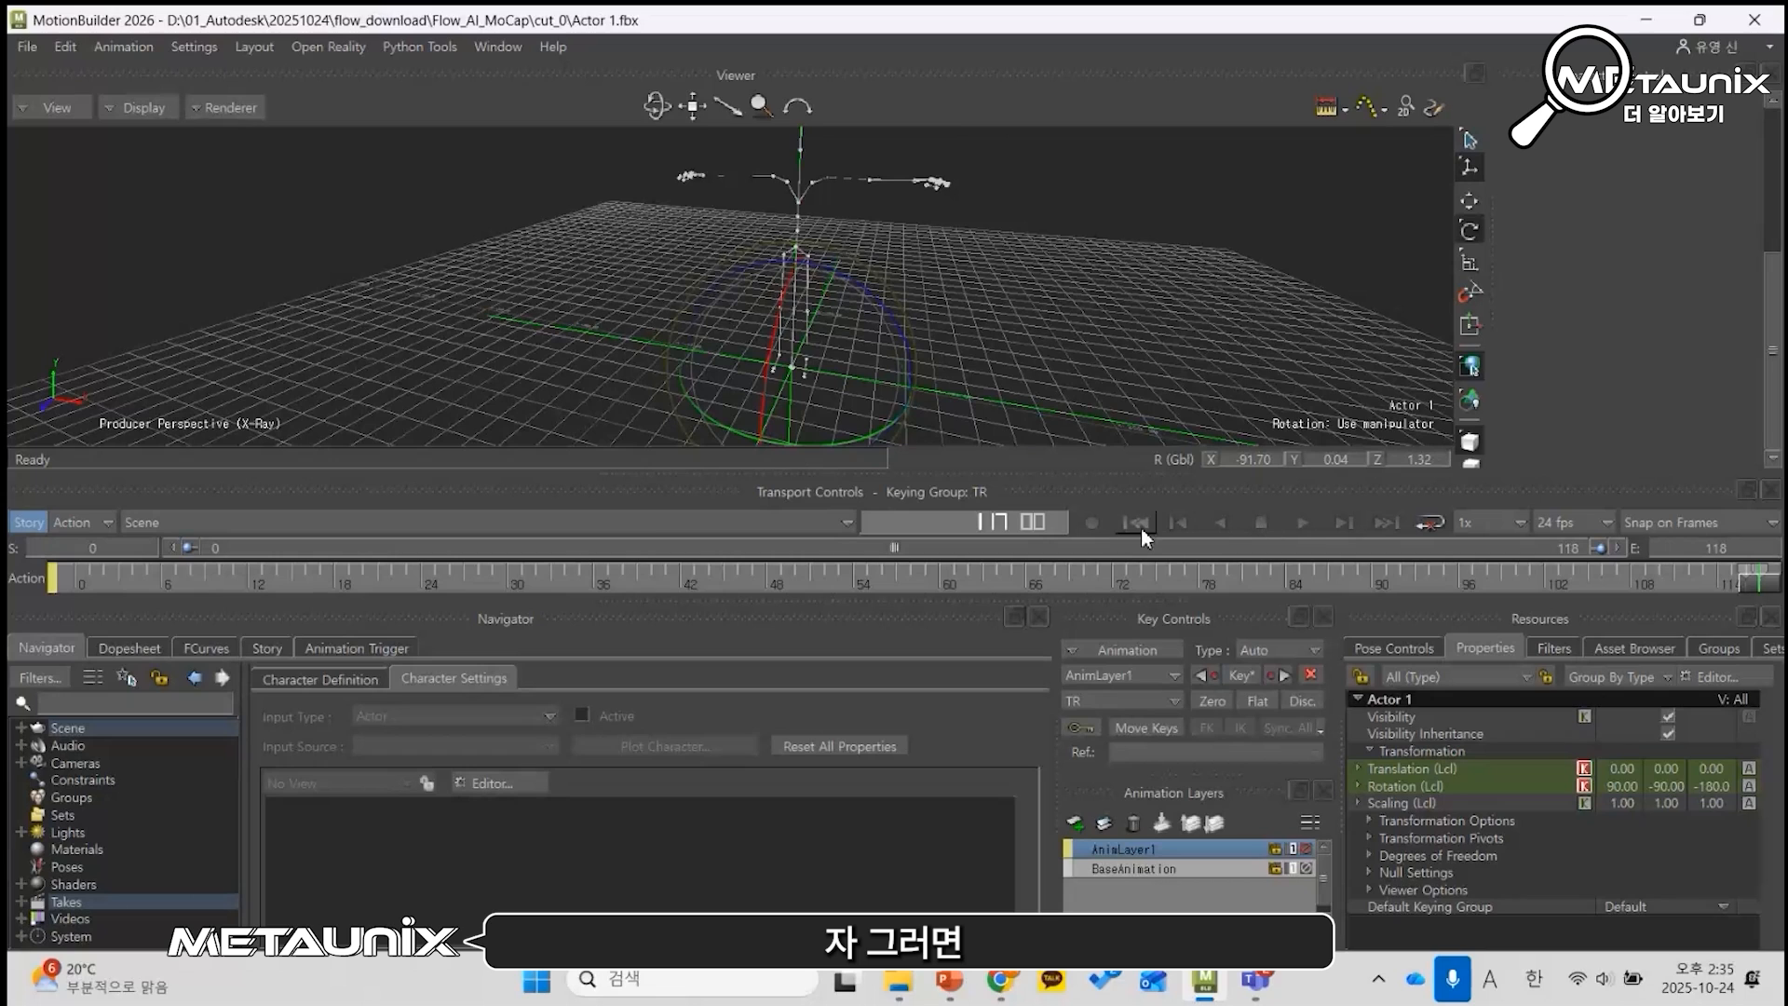
left_click(1136, 522)
left_click(1303, 523)
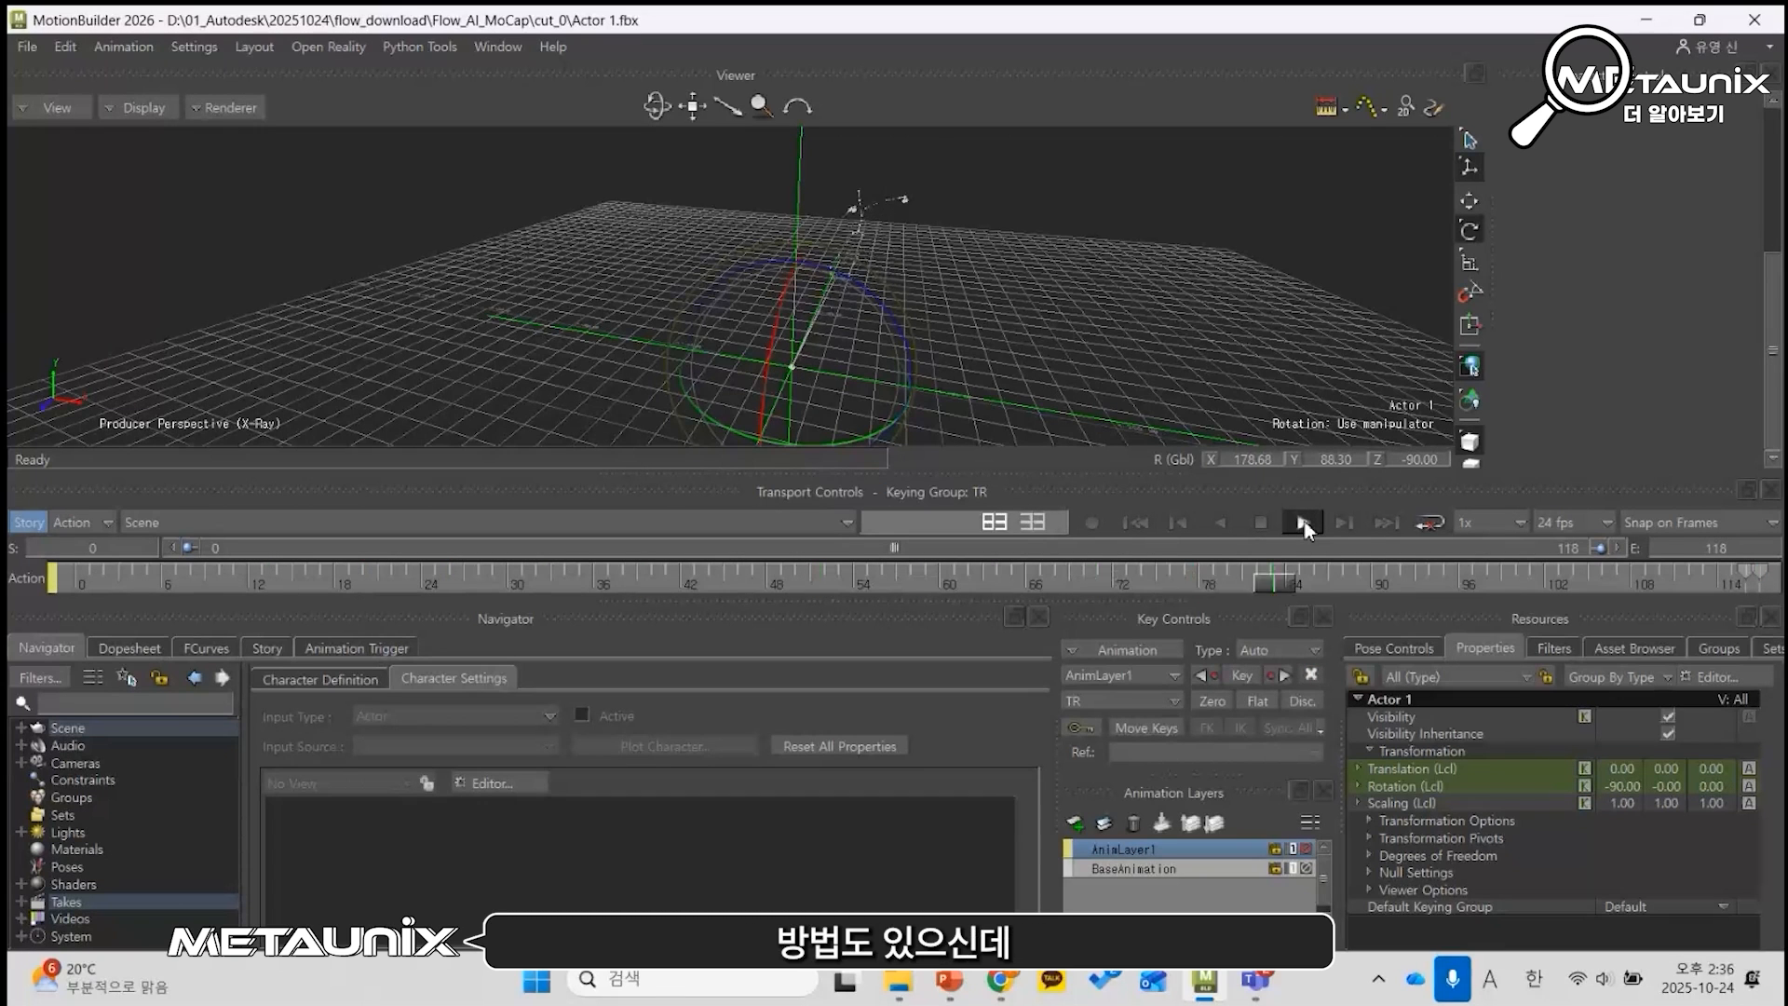
Step: Examine the skeleton's position relative to the grid origin at frame 61 from close up and from a distance
scroll(966, 286, "down", 3)
left_click_drag(1773, 588, 954, 600)
middle_click_drag(1029, 344, 808, 322, "alt")
right_click_drag(808, 322, 1002, 322, "alt")
middle_click_drag(1001, 322, 838, 322, "alt")
left_click_drag(838, 324, 994, 305, "alt")
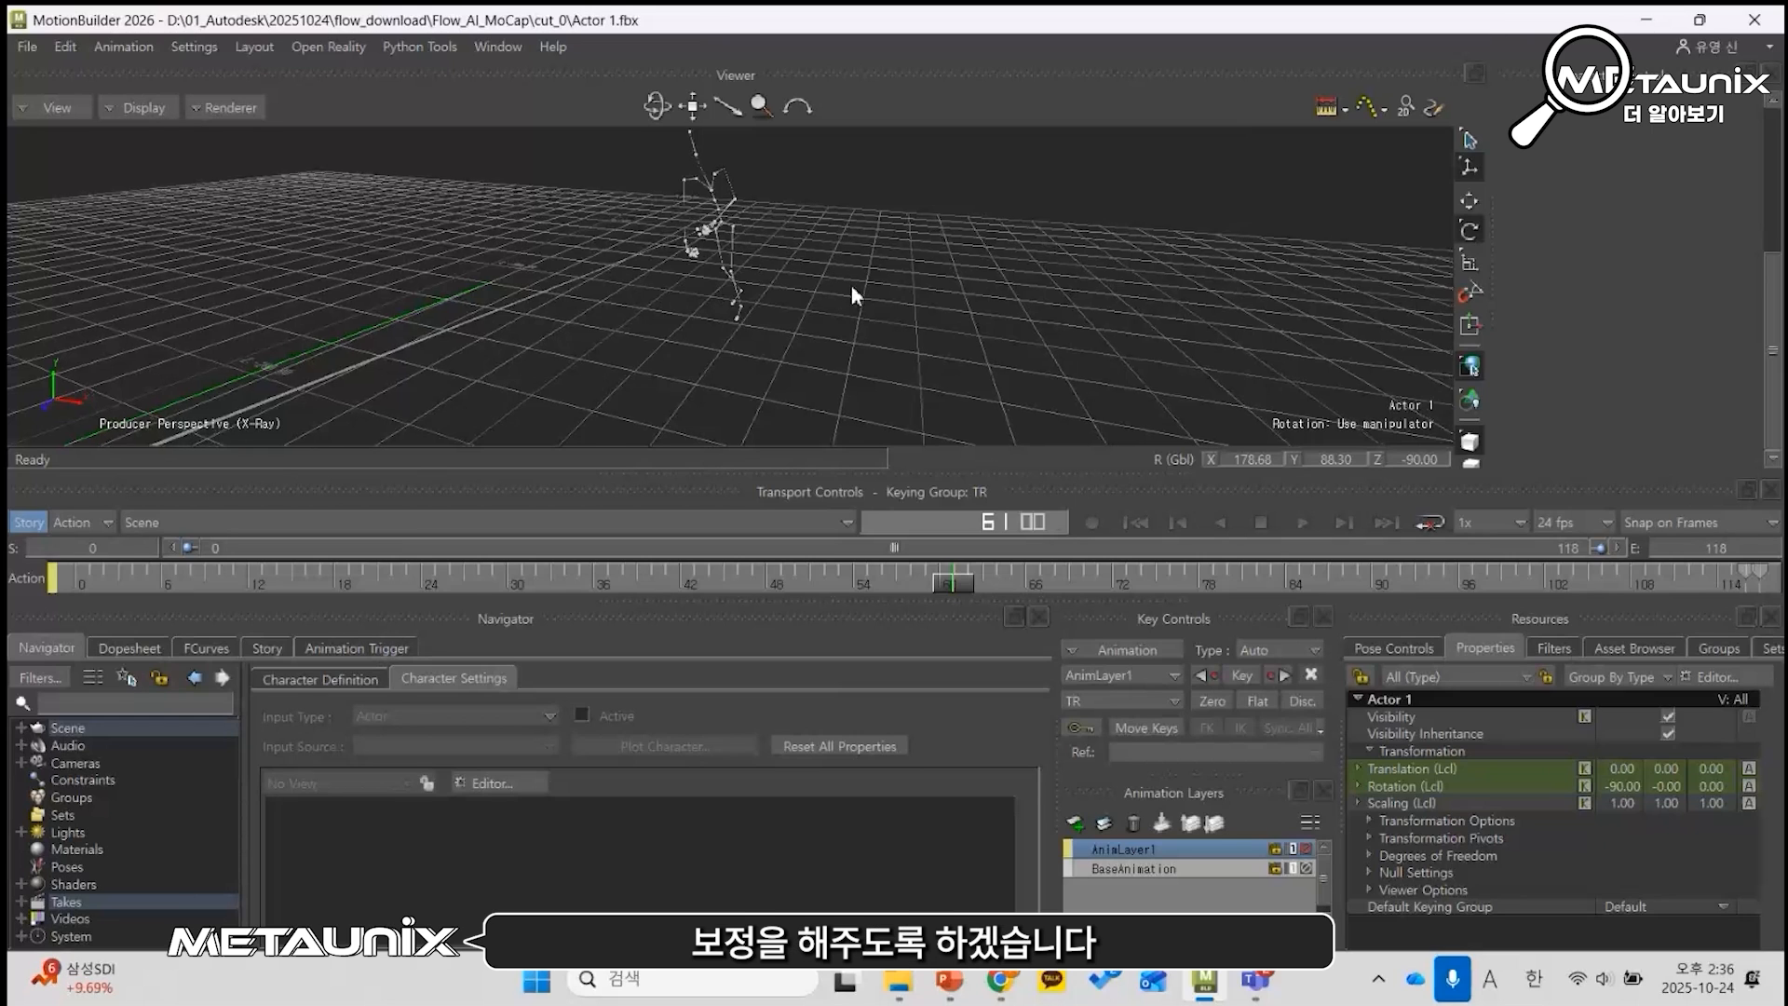
scroll(512, 219, "down", 5)
scroll(646, 354, "down", 5)
middle_click_drag(520, 313, 989, 235)
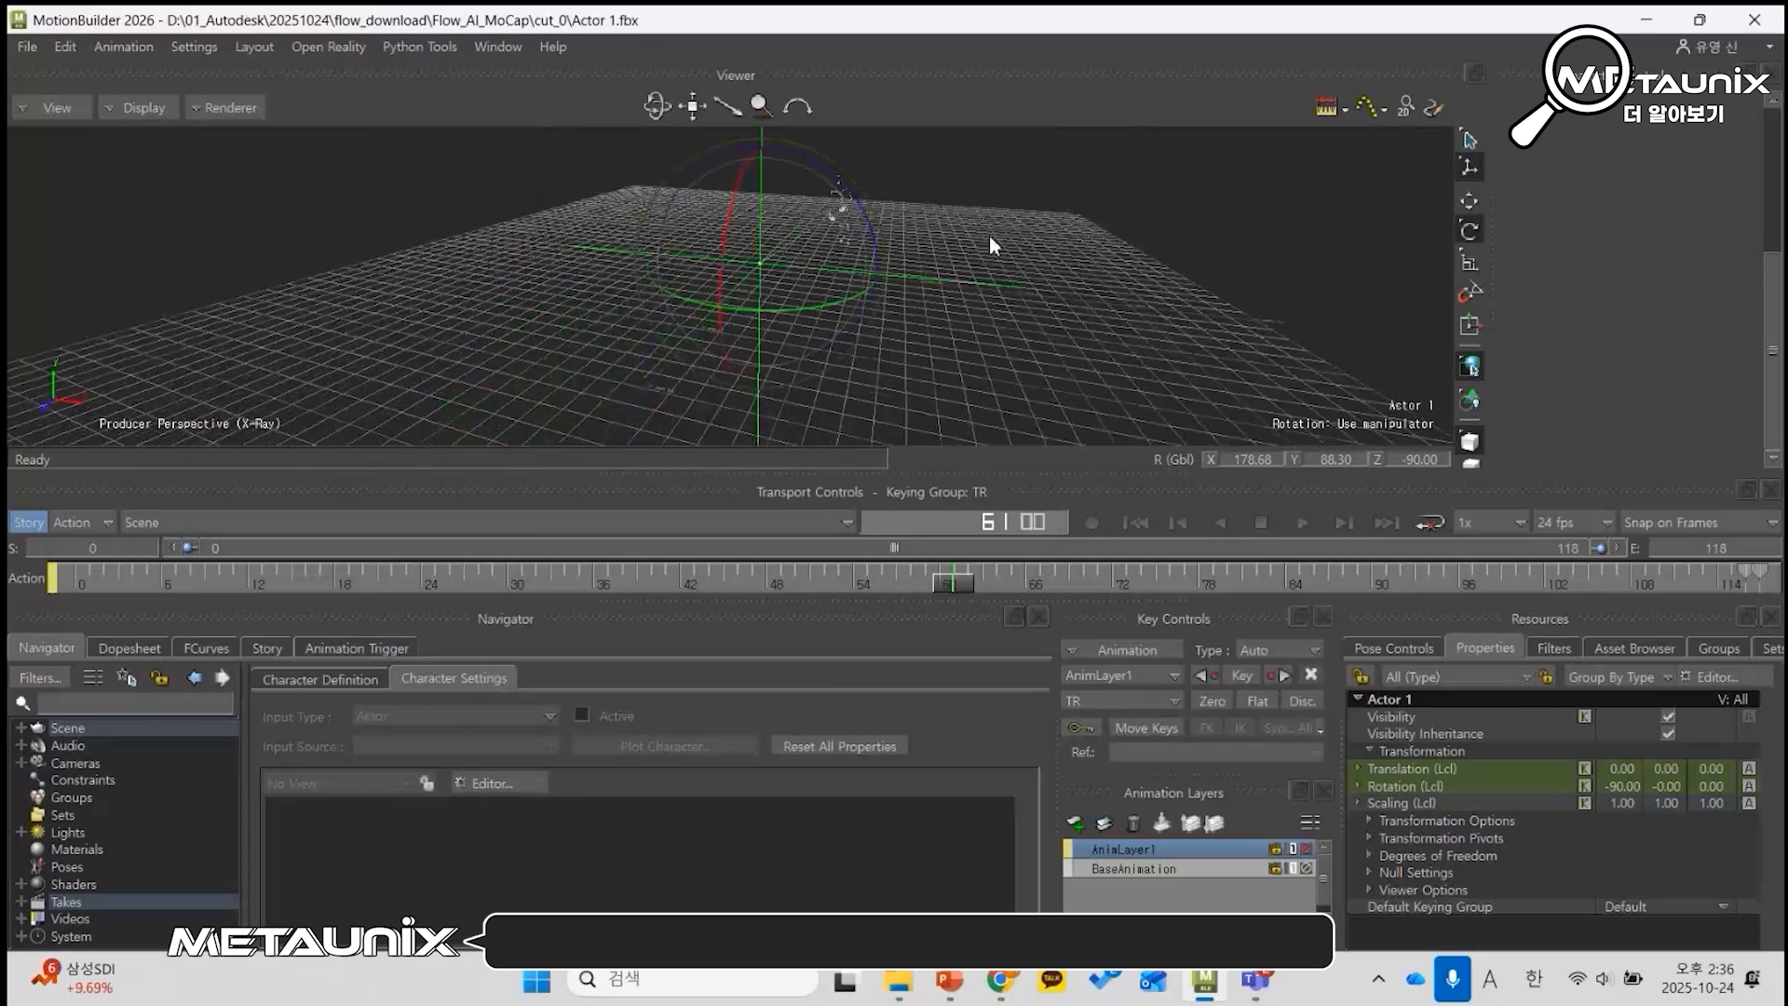
Step: Activate translation, select the Hips joint and key it on AnimLayer1 at frames 117 and 116
key("t")
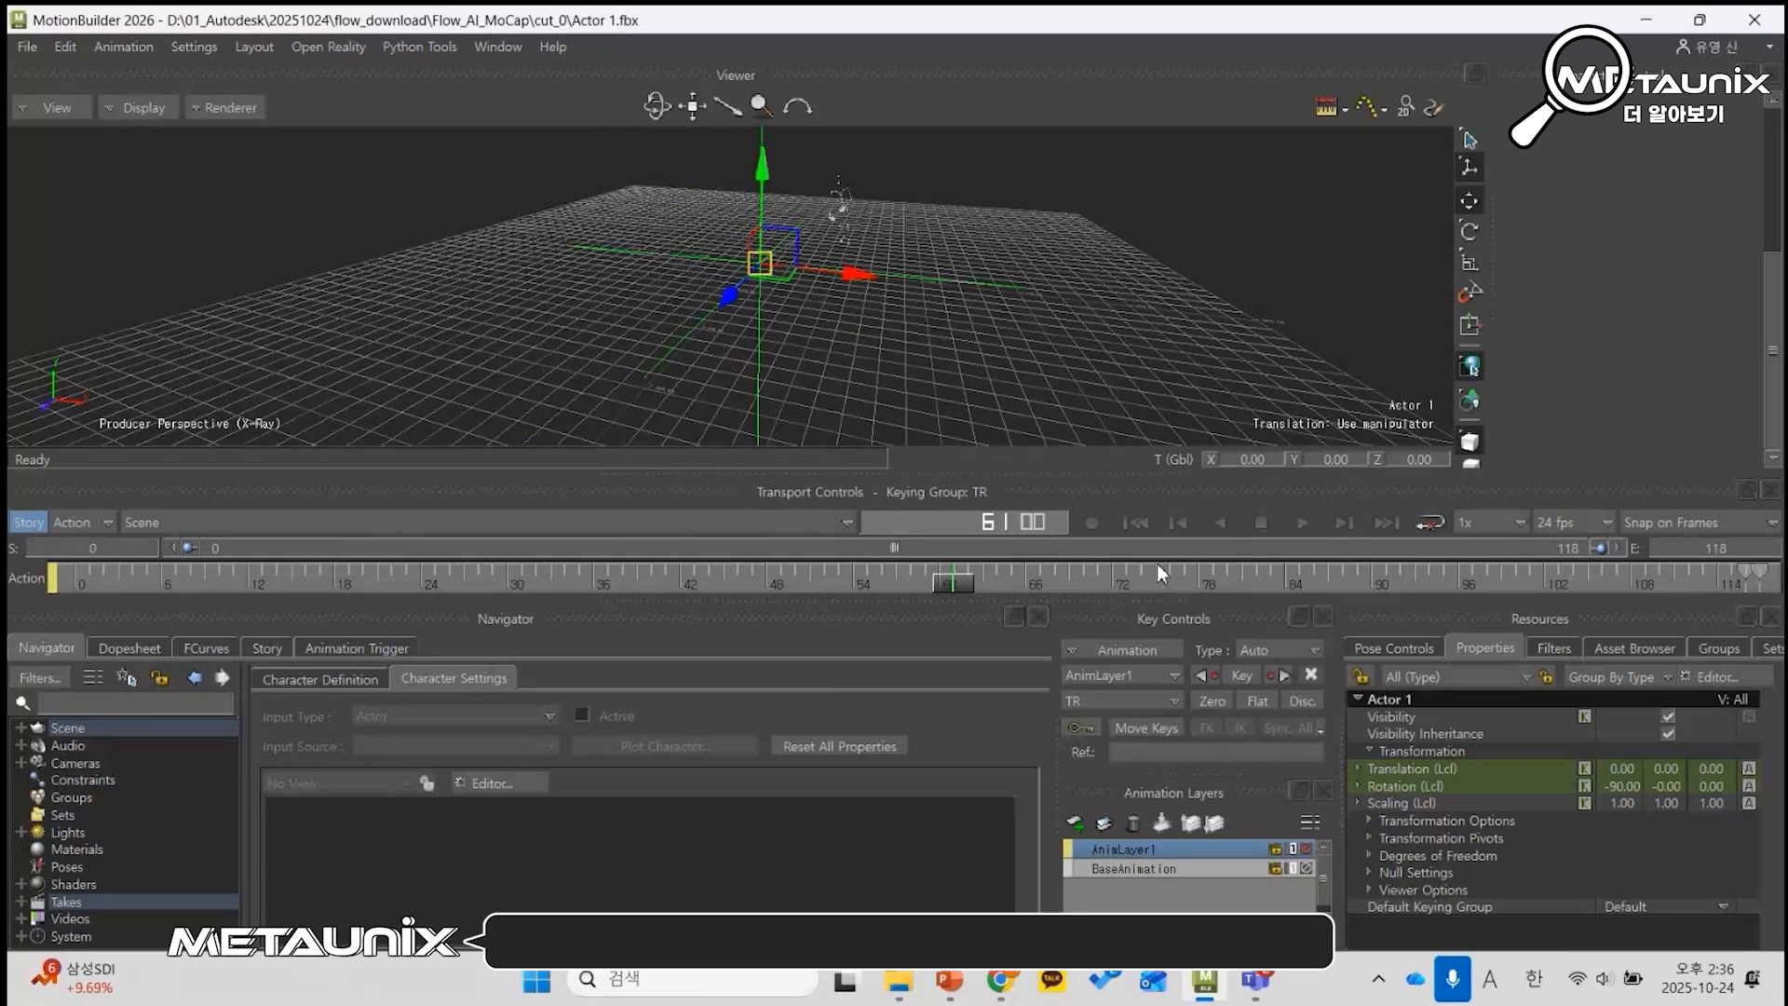
left_click_drag(946, 584, 1745, 585)
left_click_drag(821, 369, 907, 326, "alt")
middle_click_drag(907, 326, 838, 349, "alt")
right_click_drag(857, 308, 1077, 274, "alt")
middle_click_drag(1076, 274, 893, 247, "alt")
left_click(901, 190)
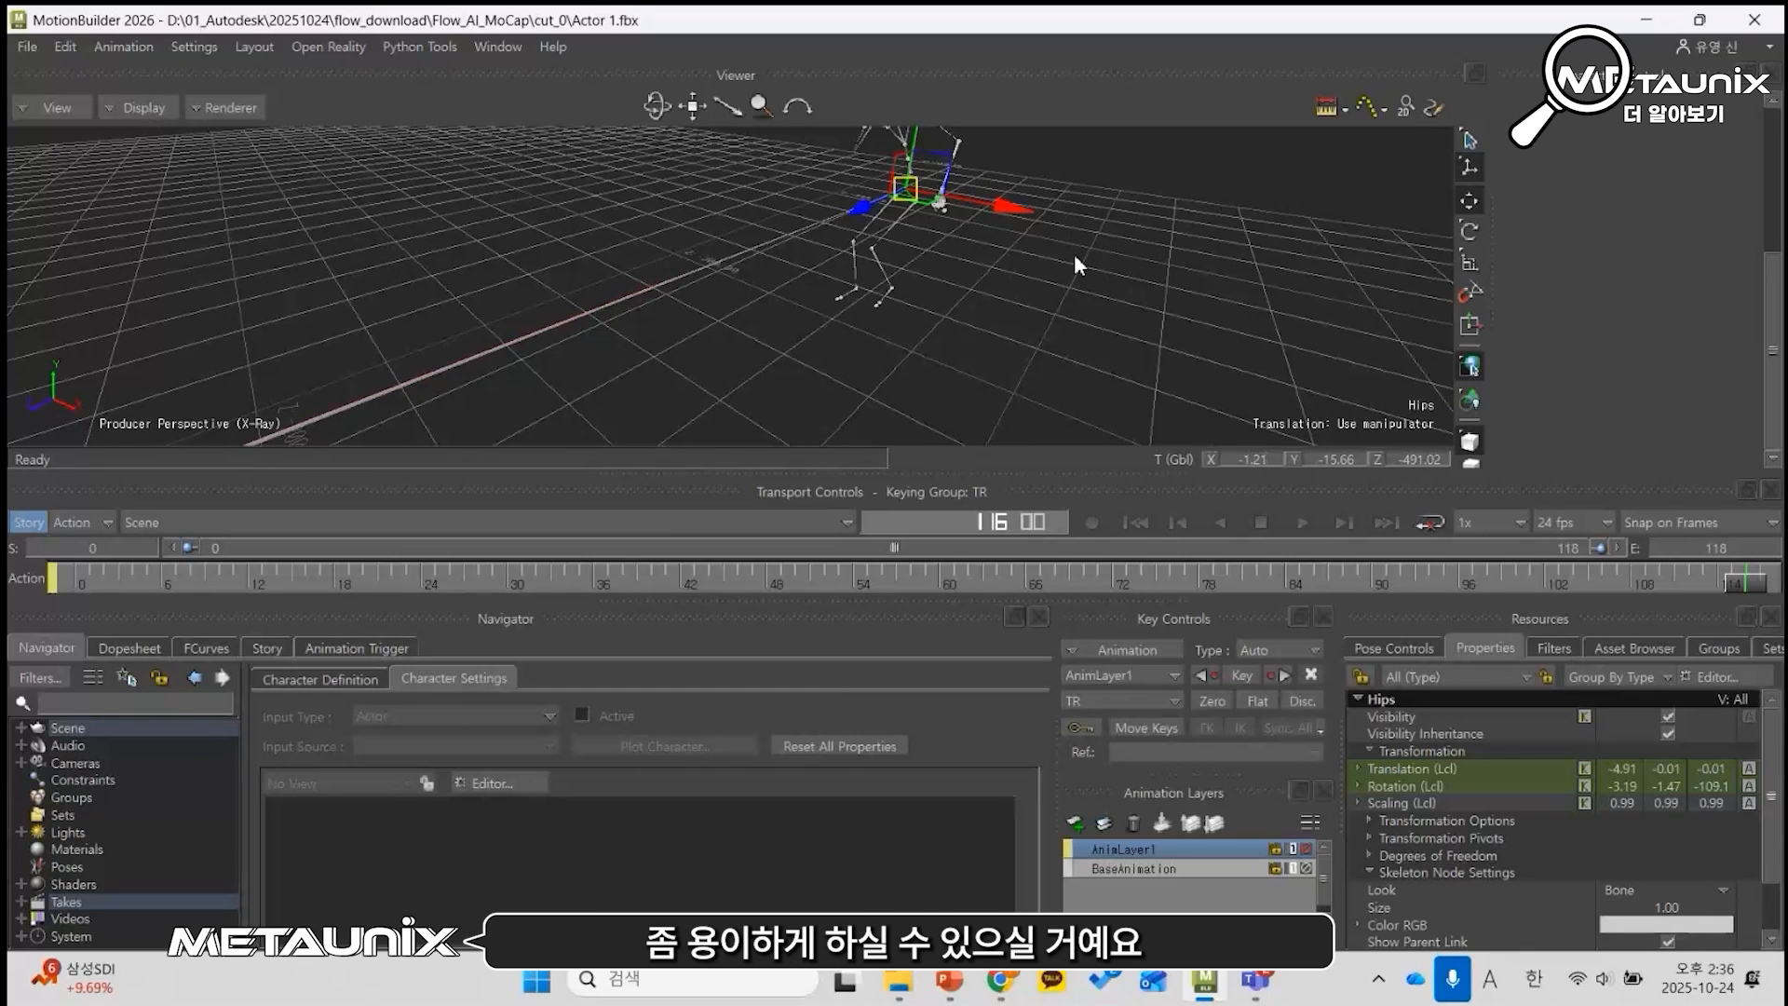
left_click(1759, 587)
key("k")
left_click(1745, 587)
key("k")
Step: Move the Hips at frame 116 to the grid origin, to about -22 on Z and 58 on Y
scroll(712, 369, "down", 3)
left_click_drag(707, 369, 668, 382, "ctrl")
left_click_drag(788, 314, 981, 337, "shift")
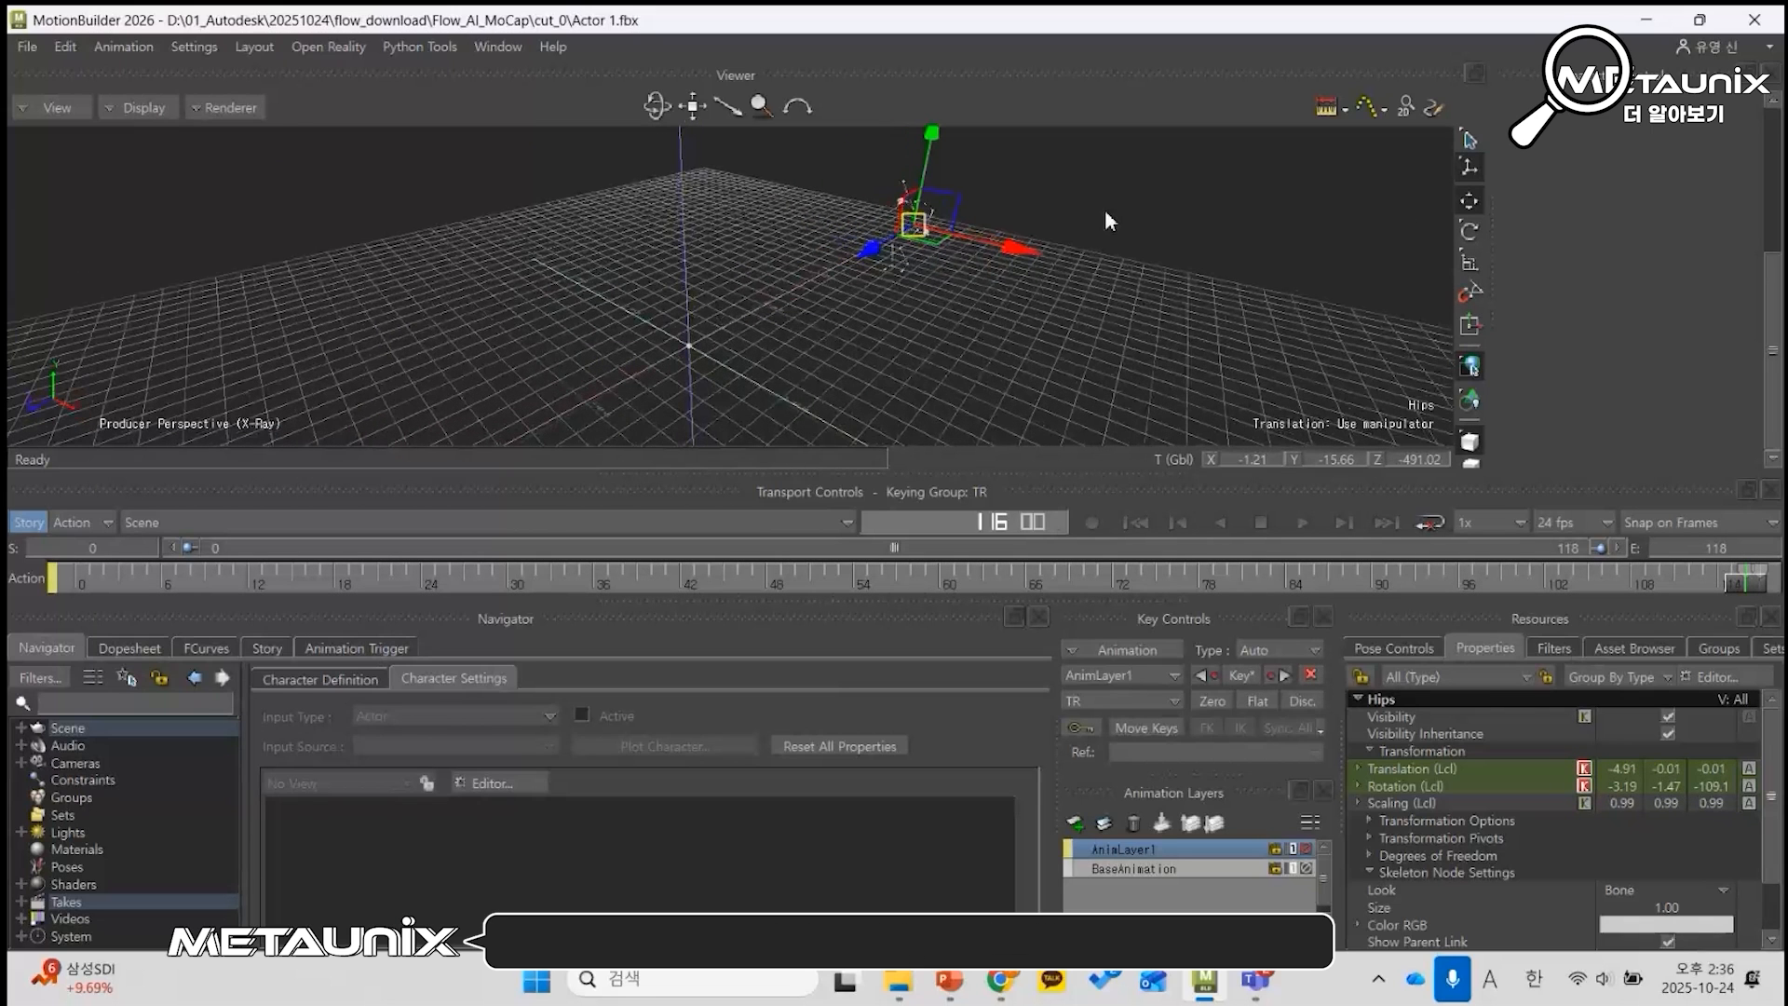
left_click_drag(872, 250, 666, 372)
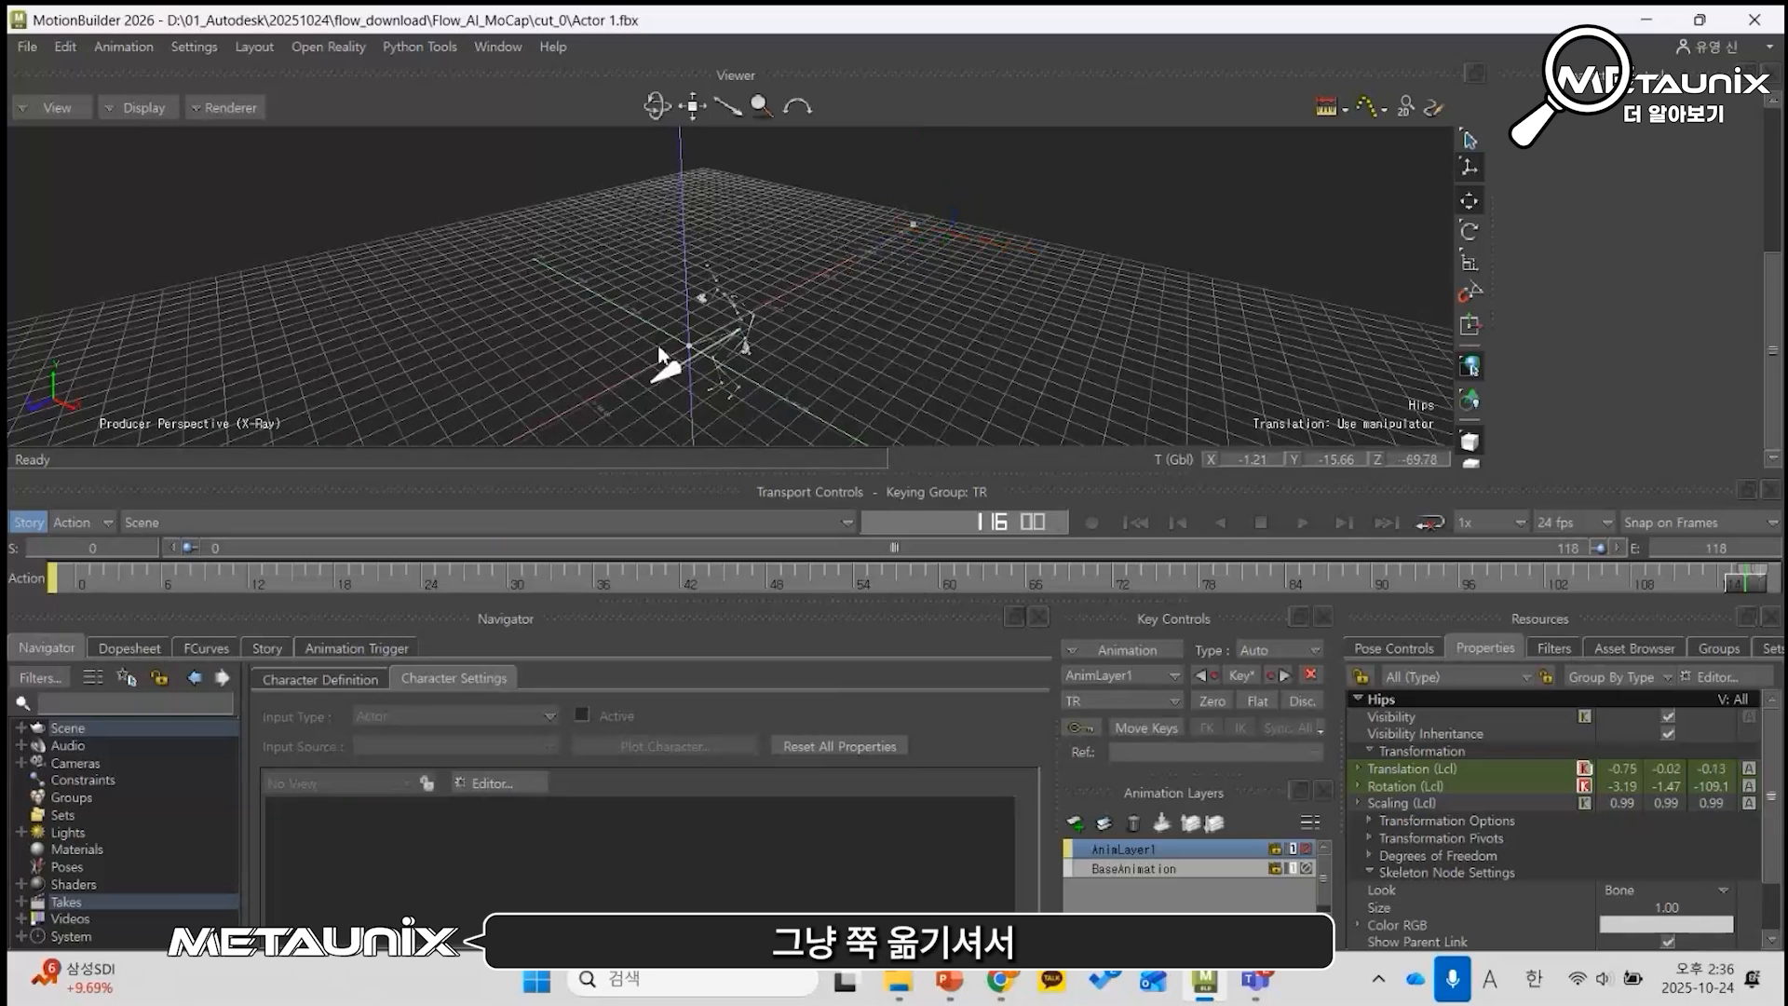
left_click_drag(708, 286, 701, 199)
left_click_drag(752, 300, 725, 321, "alt")
middle_click_drag(724, 321, 873, 337, "alt")
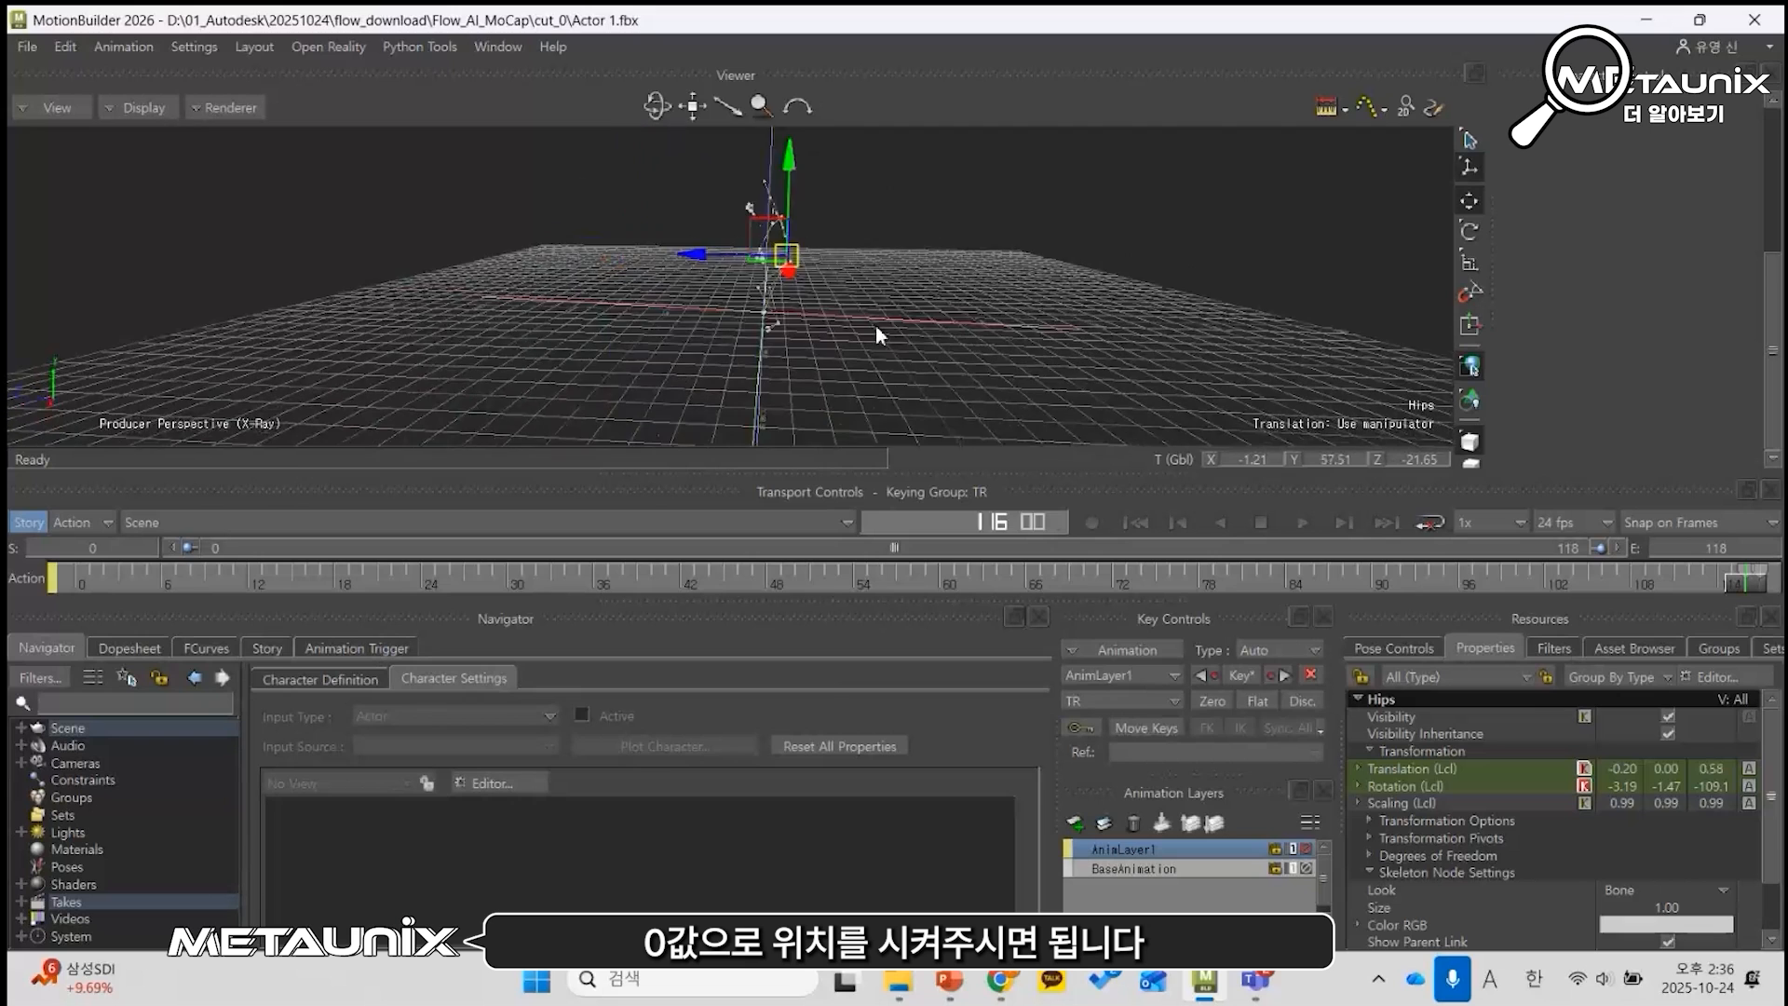
Step: Fine-tune the Hips height at frame 116 to about 69 on Y so the feet meet the floor, and key it
left_click_drag(798, 159, 787, 134)
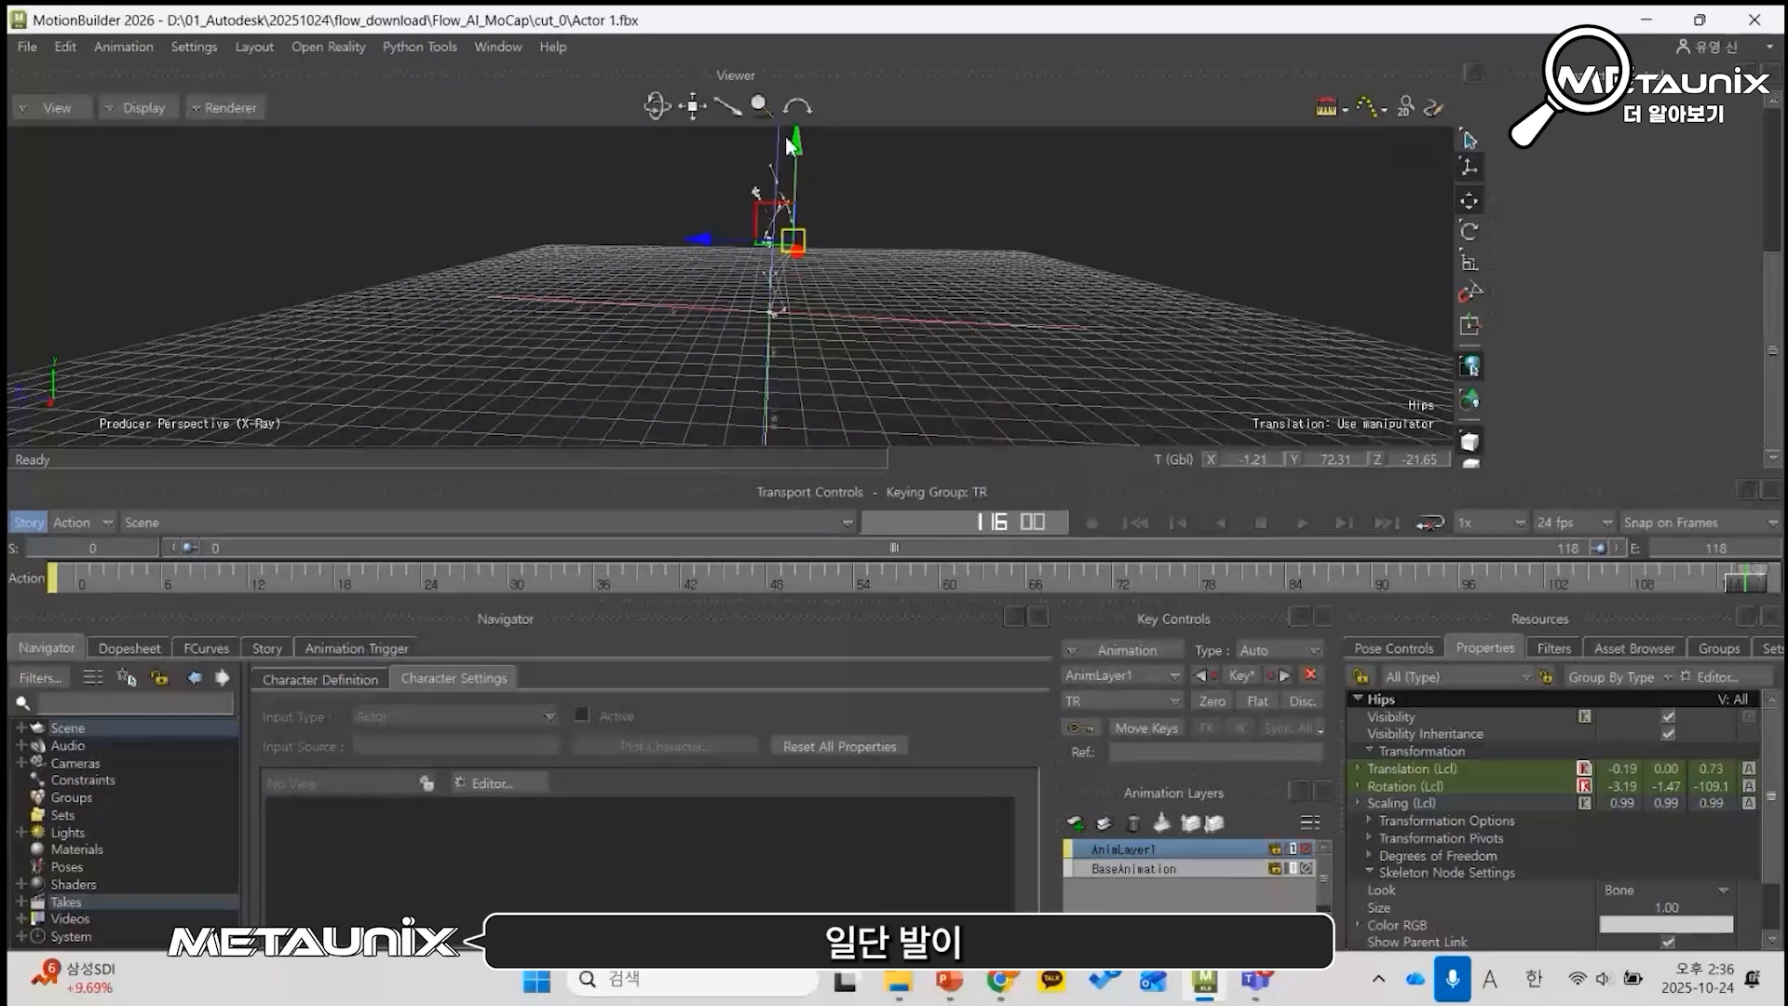
right_click_drag(794, 279, 1023, 404, "alt")
middle_click_drag(1074, 234, 937, 315, "alt")
right_click_drag(937, 315, 747, 136, "alt")
left_click_drag(768, 139, 770, 149)
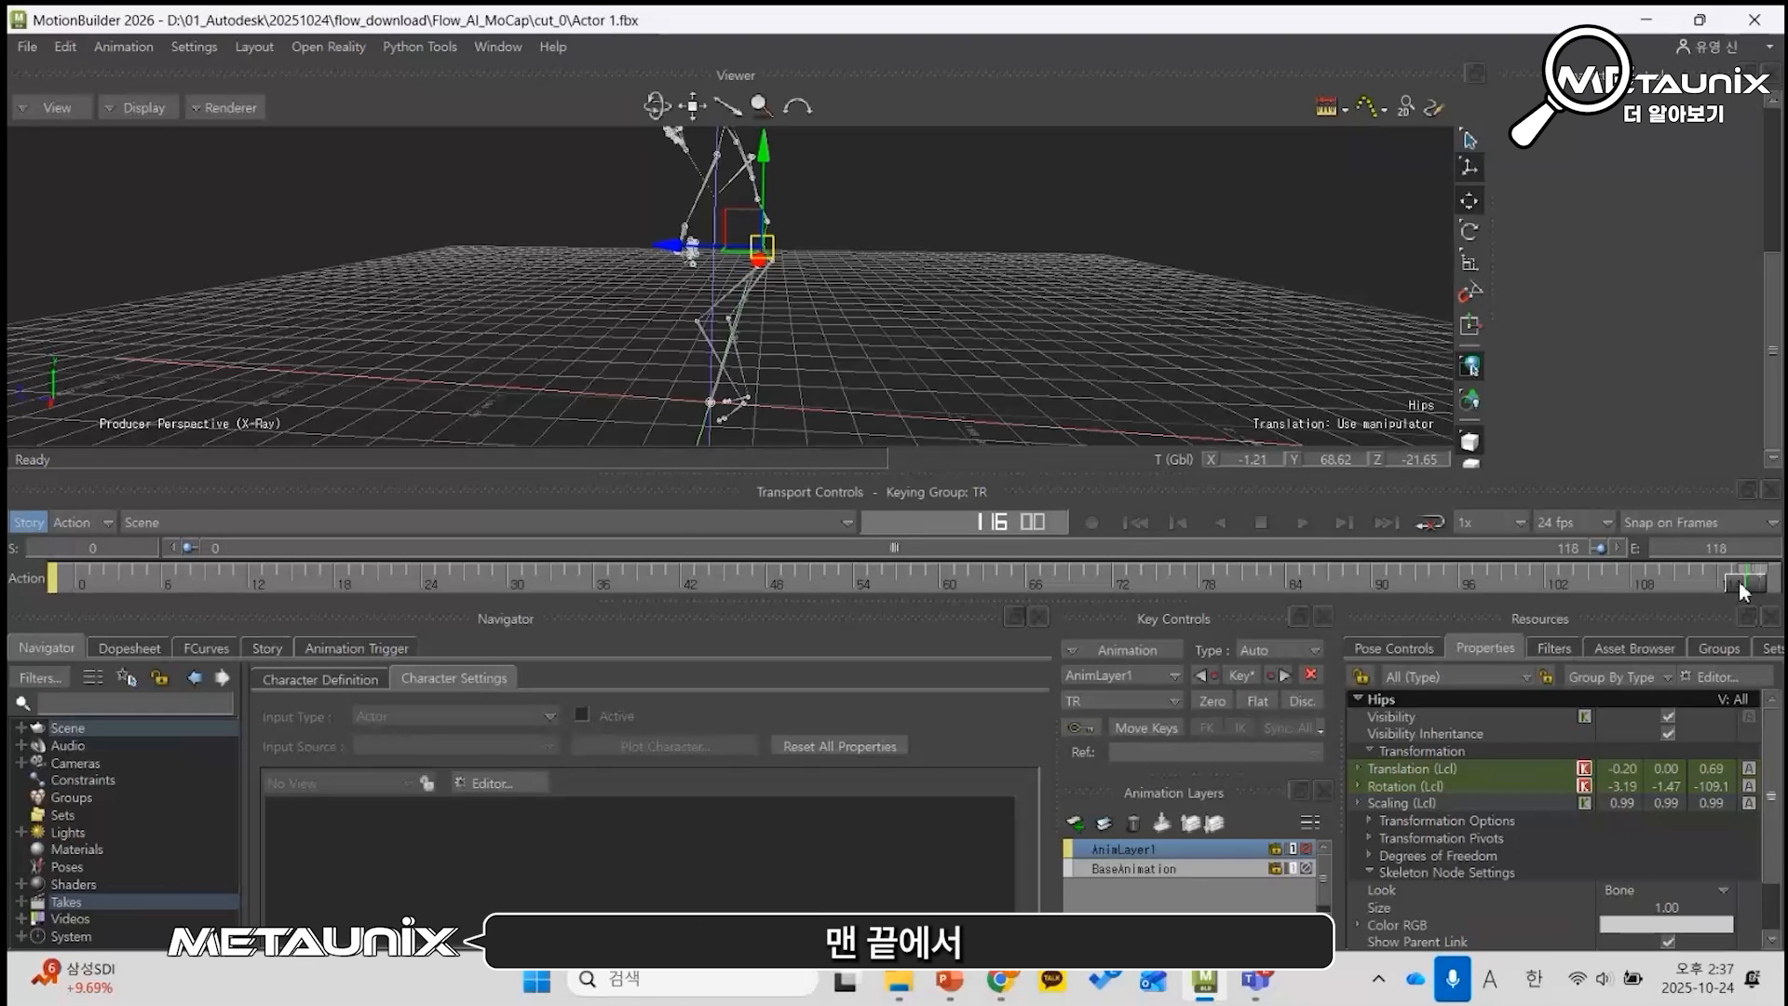
Step: Go to frame 117 and check the T-pose's orientation and position at the origin
mouse_move(1741, 589)
left_mouse_down()
mouse_move(501, 584)
mouse_move(1743, 588)
mouse_move(1760, 612)
left_mouse_up()
scroll(775, 331, "down", 5)
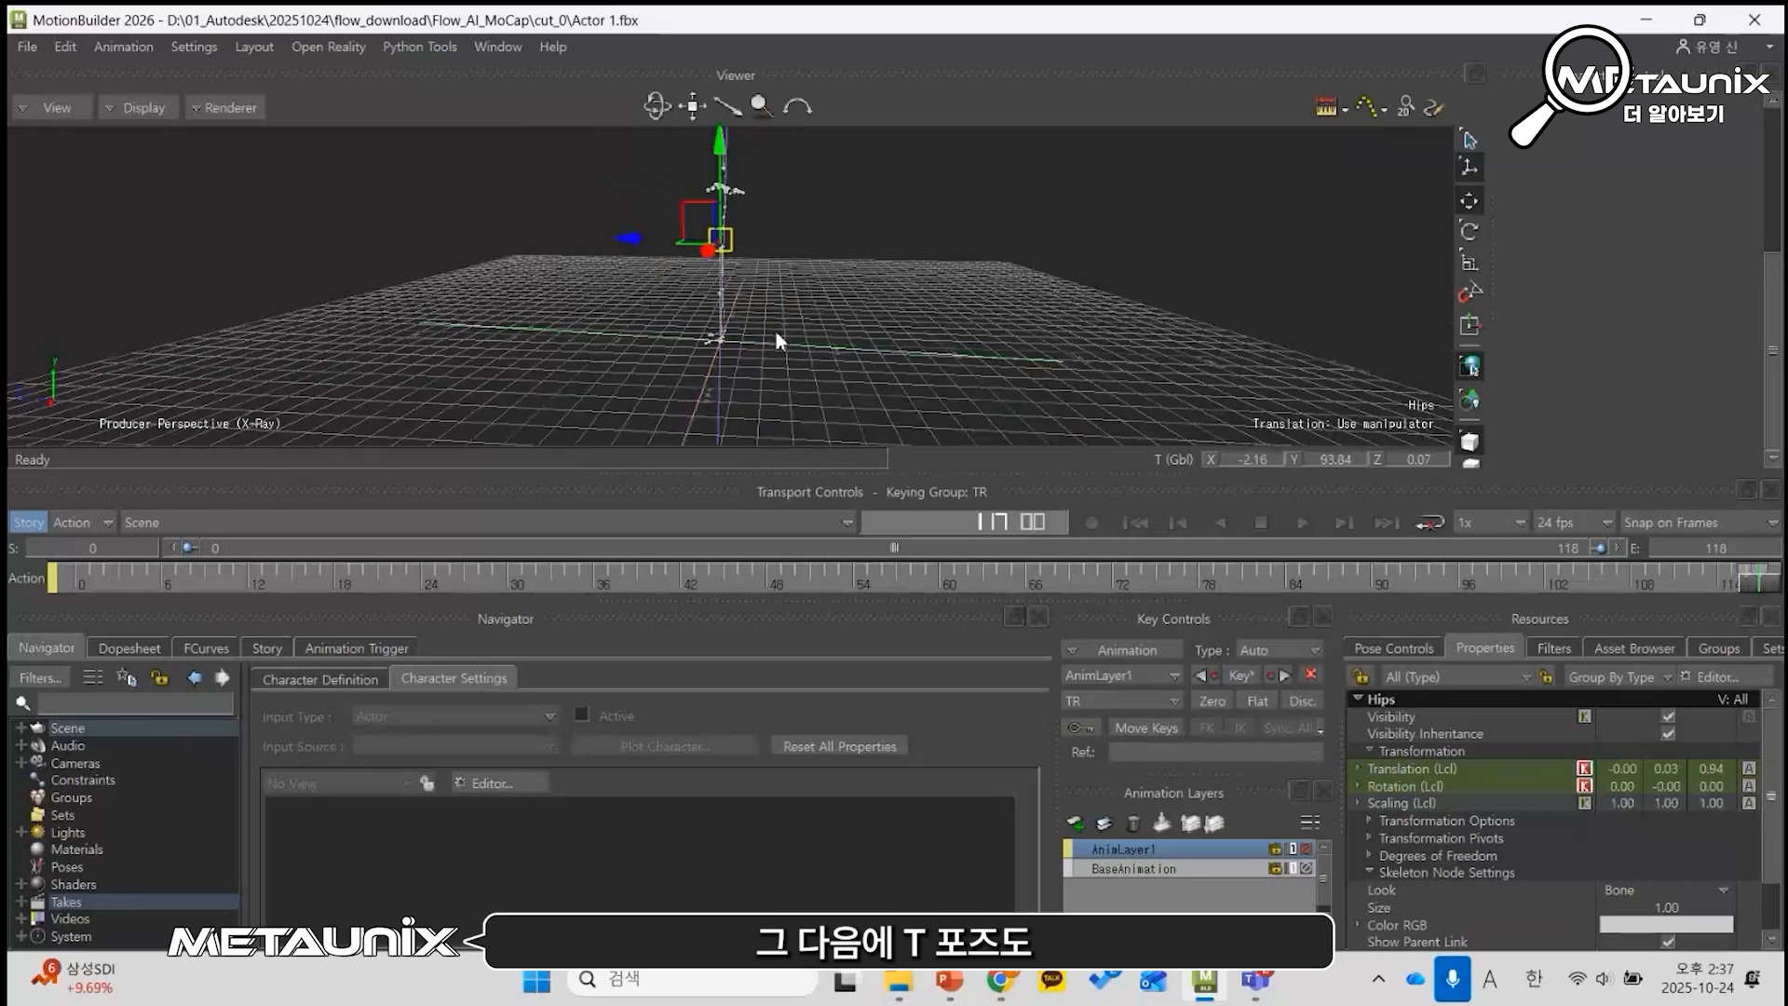
left_click_drag(775, 331, 704, 348, "alt")
right_click_drag(704, 348, 868, 323, "alt")
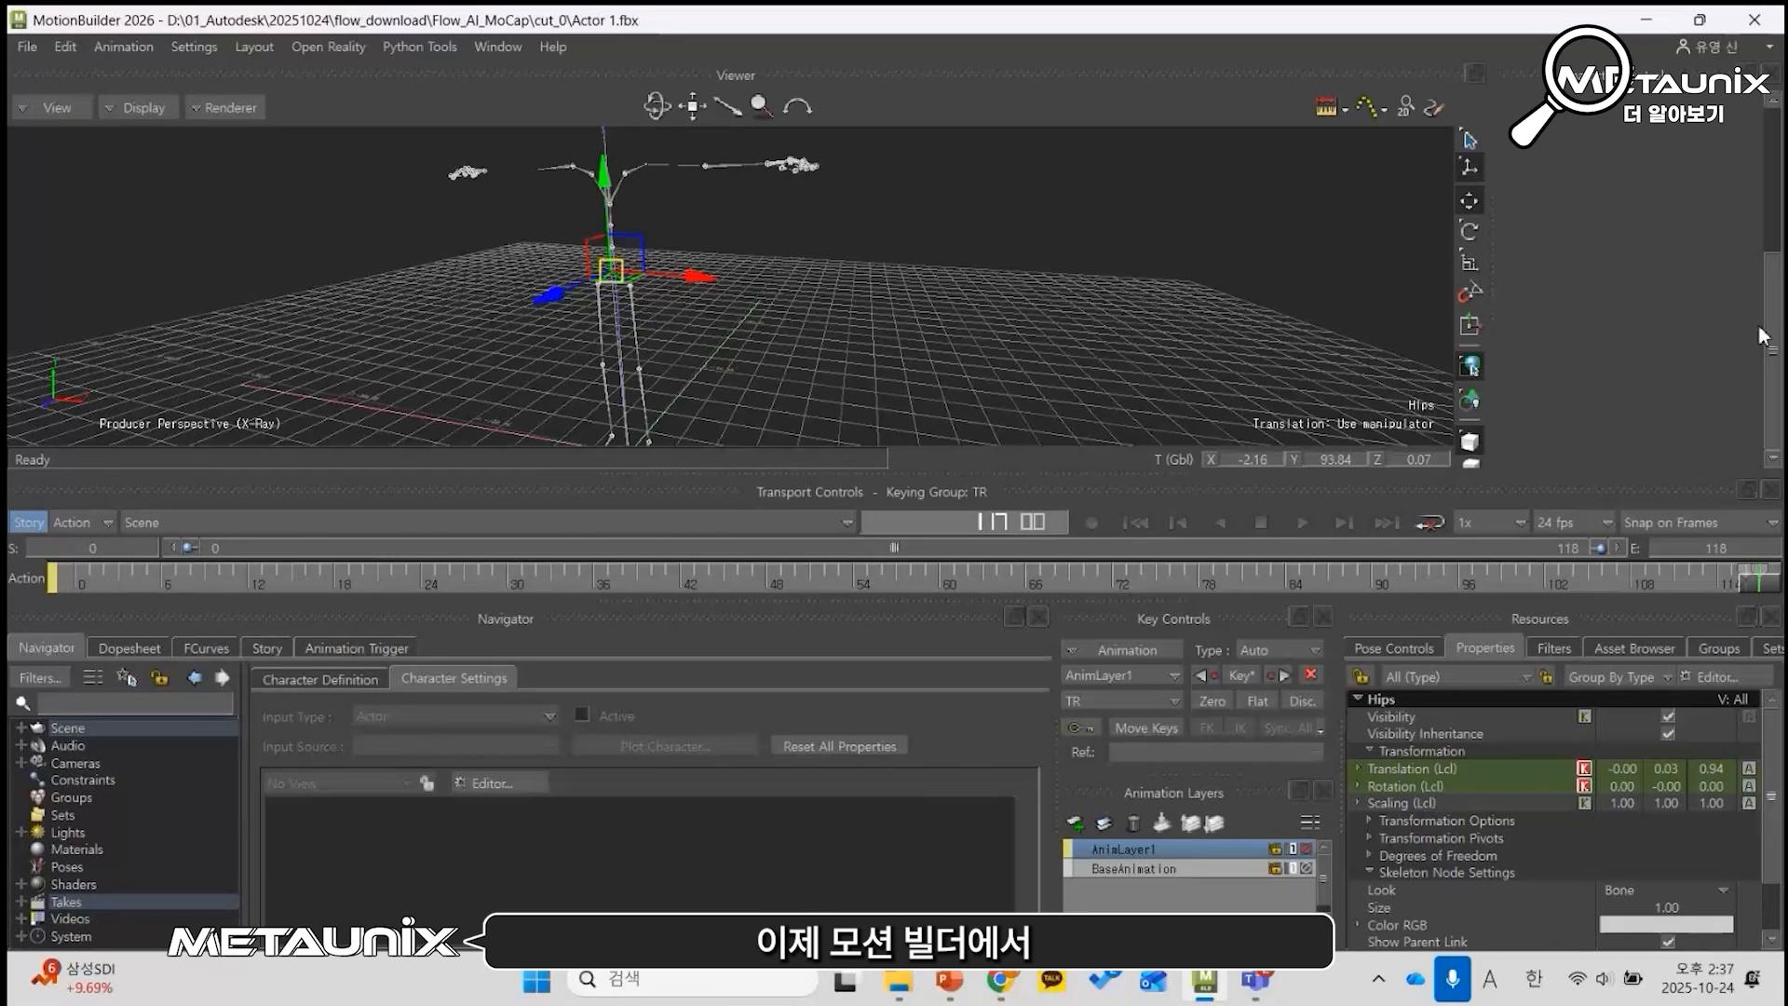
Step: Create a new character by defining a Skeleton in Character Controls
scroll(1769, 340, "up", 3)
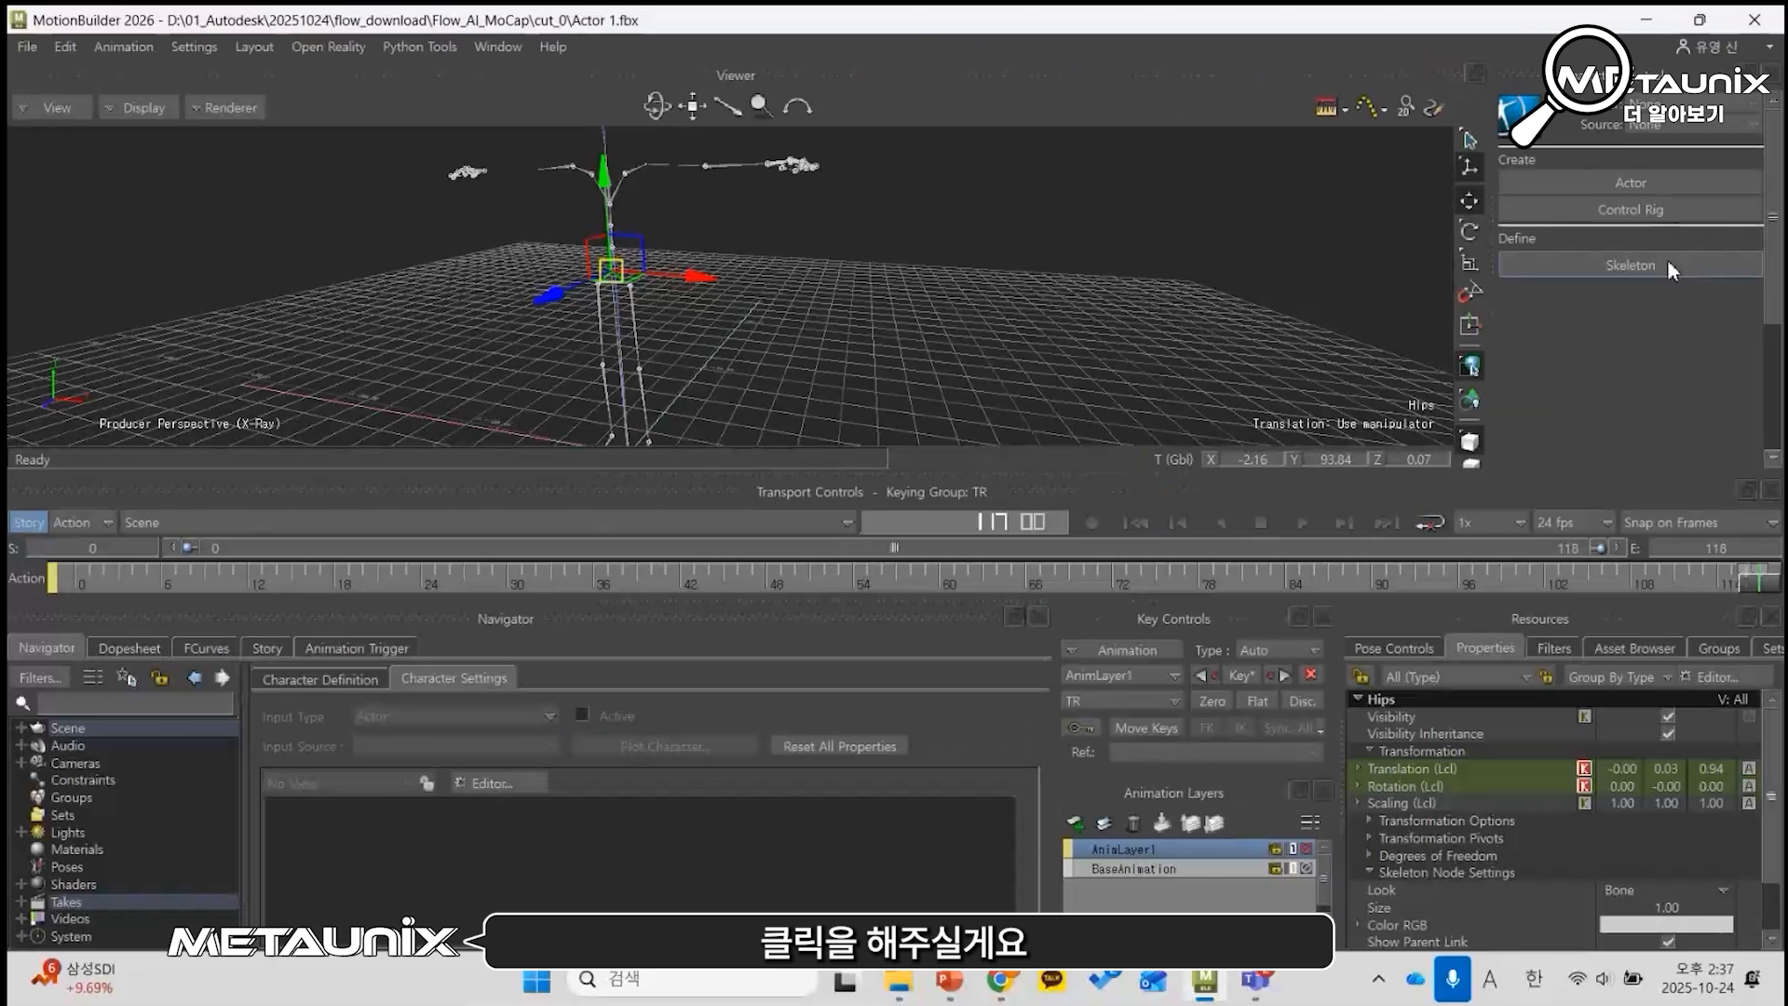
left_click(1514, 341)
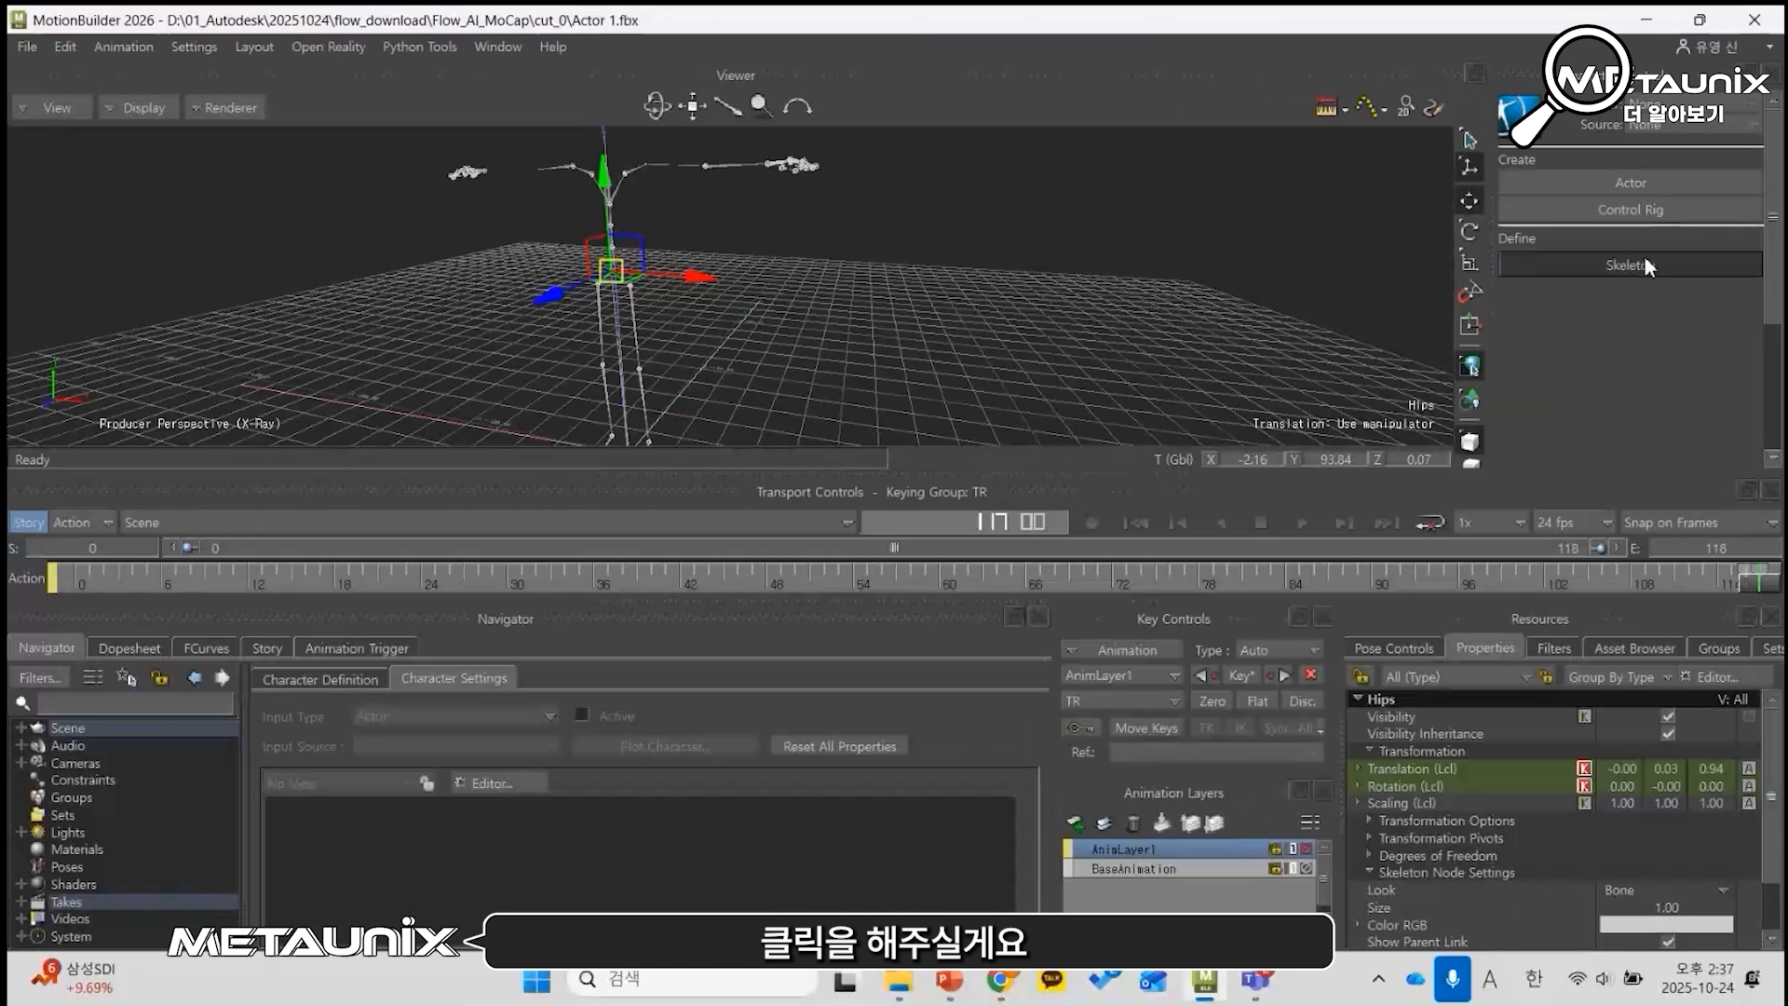
left_click(825, 559)
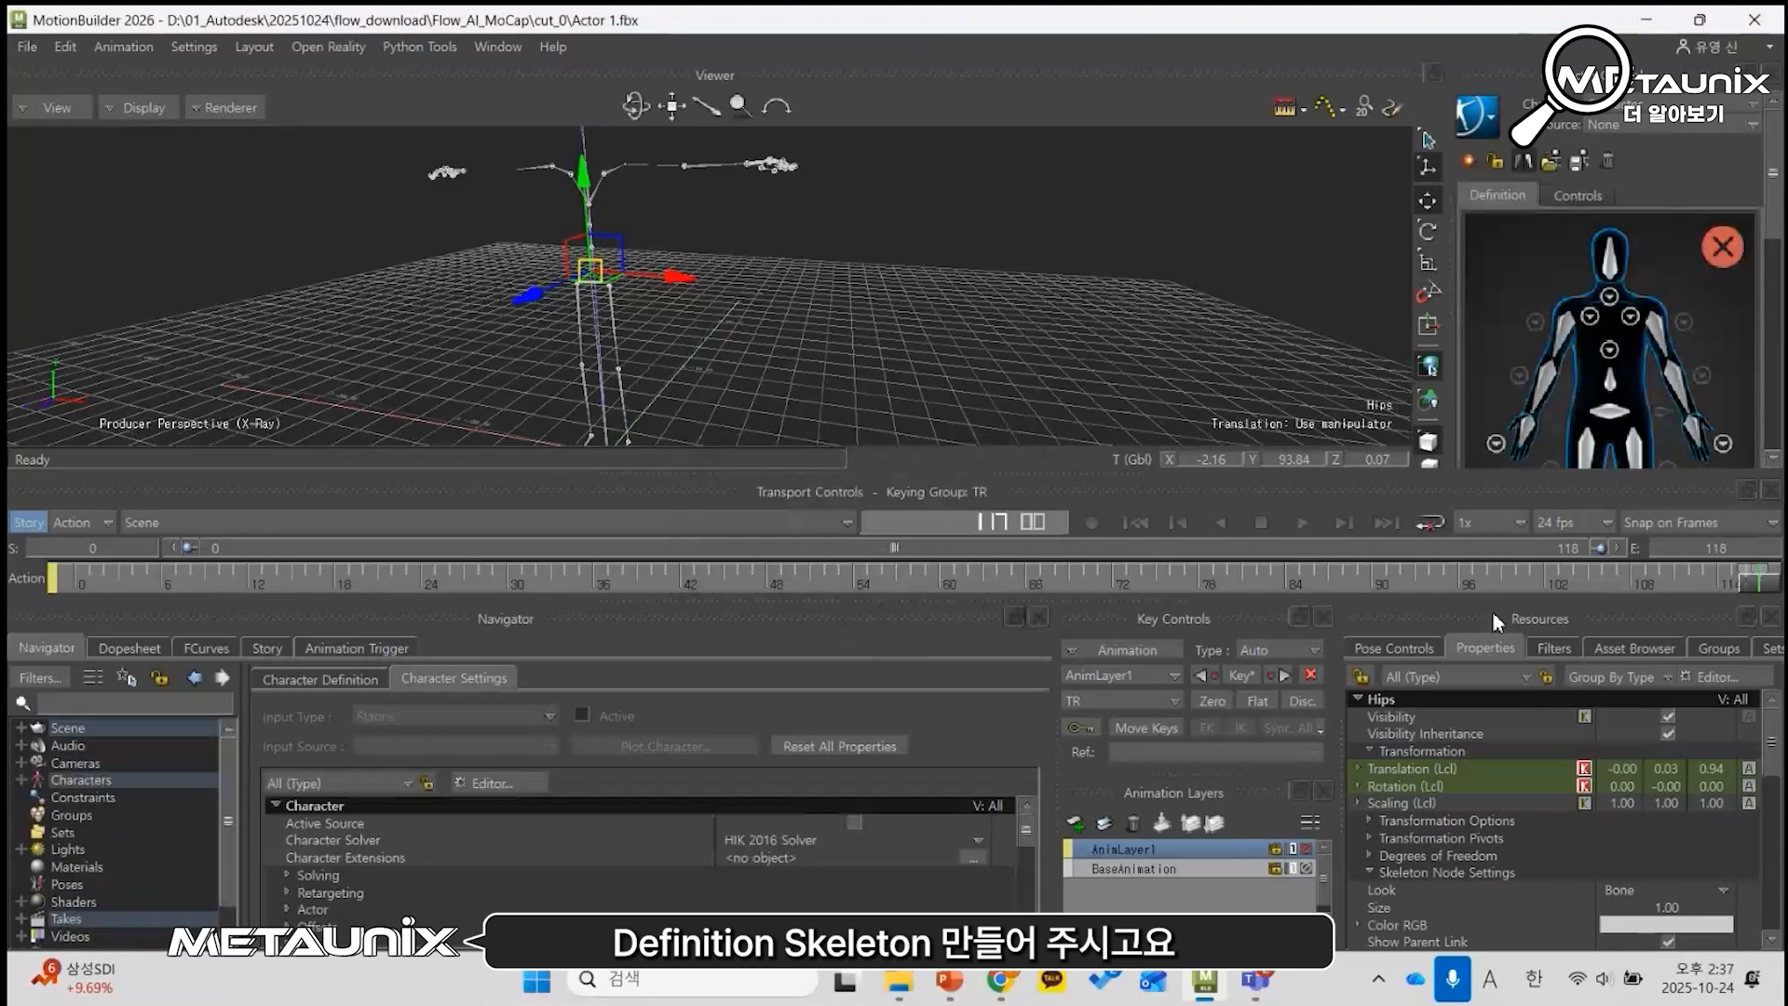
Step: Assign the skeleton's left thigh and left lower-leg joints to the LeftUpLeg and LeftLeg slots of the character definition
mouse_move(1776, 189)
left_mouse_down()
mouse_move(1773, 241)
mouse_move(1771, 198)
left_mouse_up()
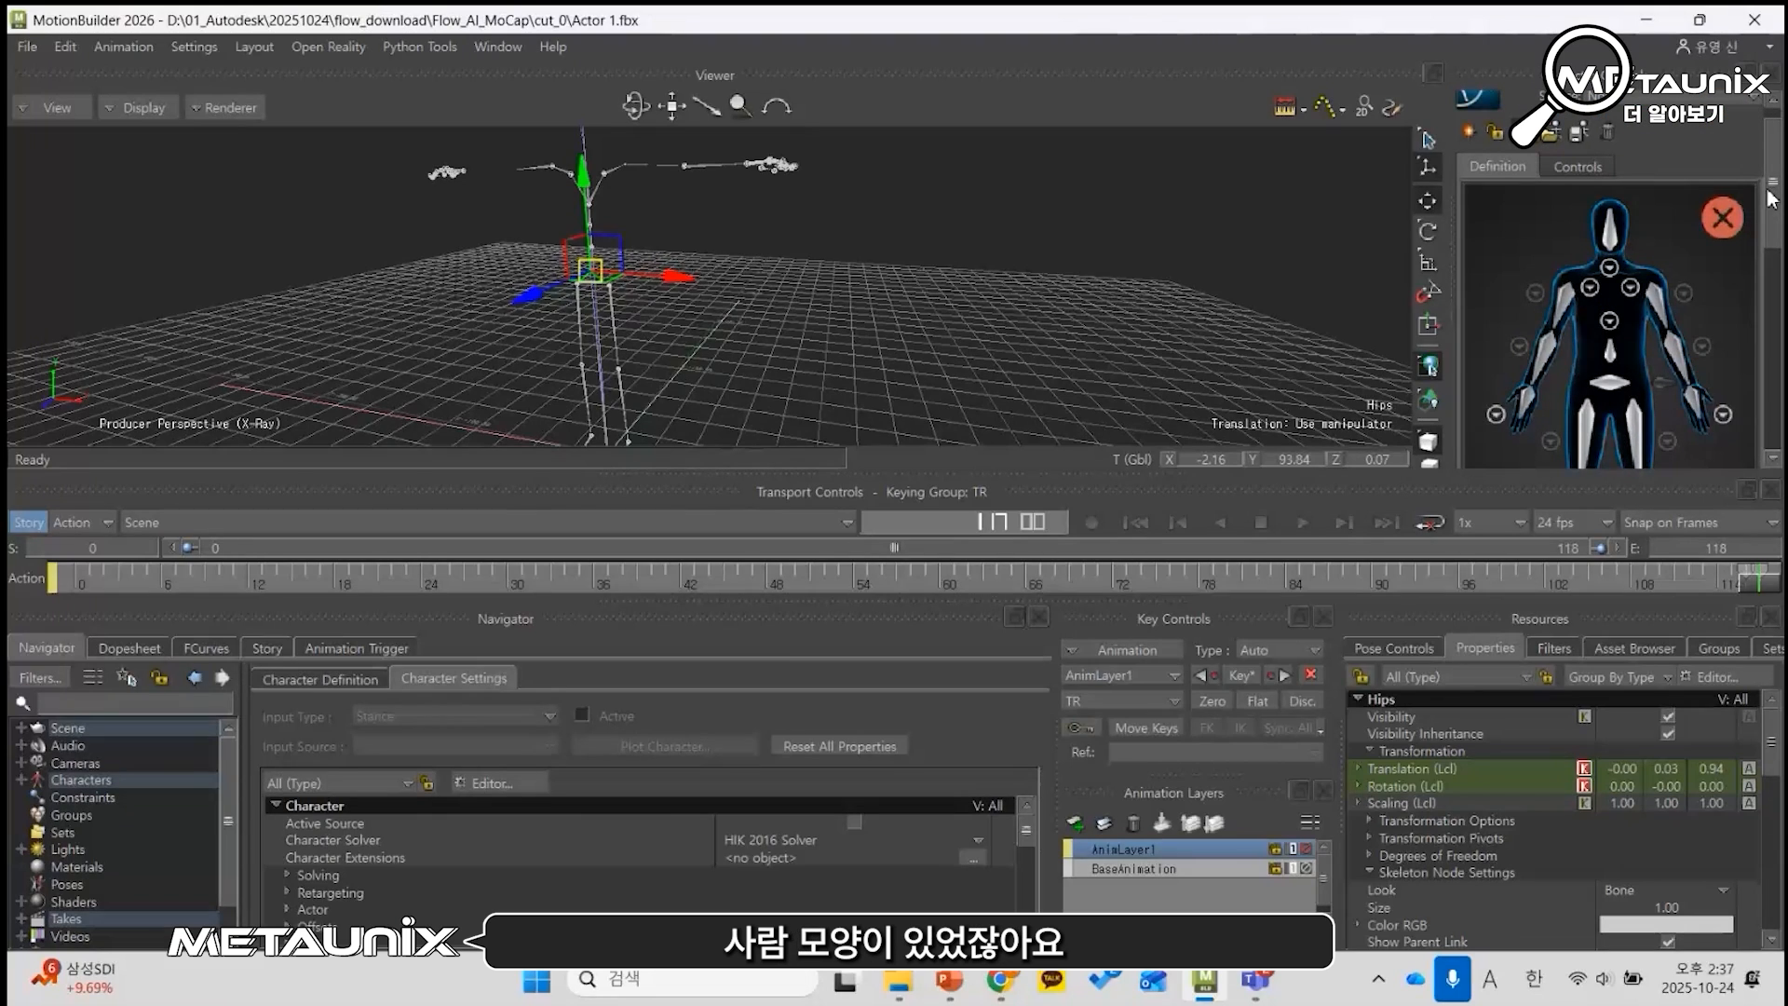
left_click_drag(1771, 198, 1766, 243)
middle_click_drag(776, 337, 823, 320, "alt")
right_click_drag(823, 320, 918, 366, "alt")
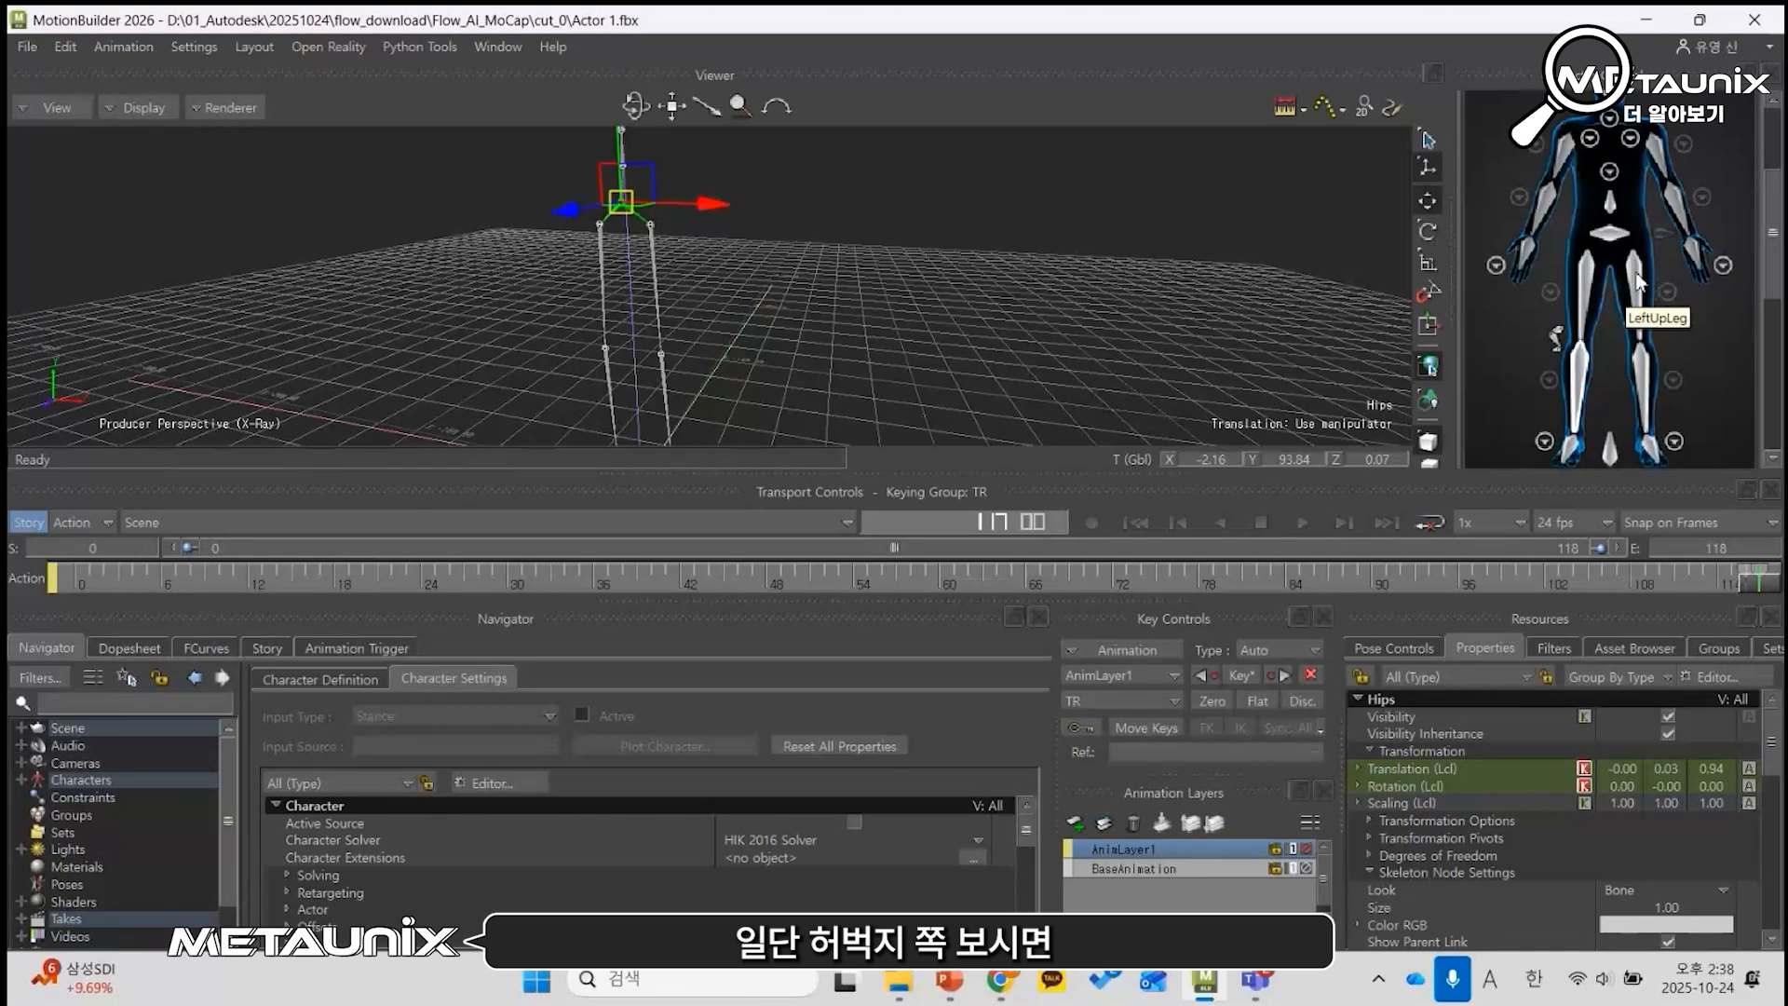
scroll(1776, 277, "up", 5)
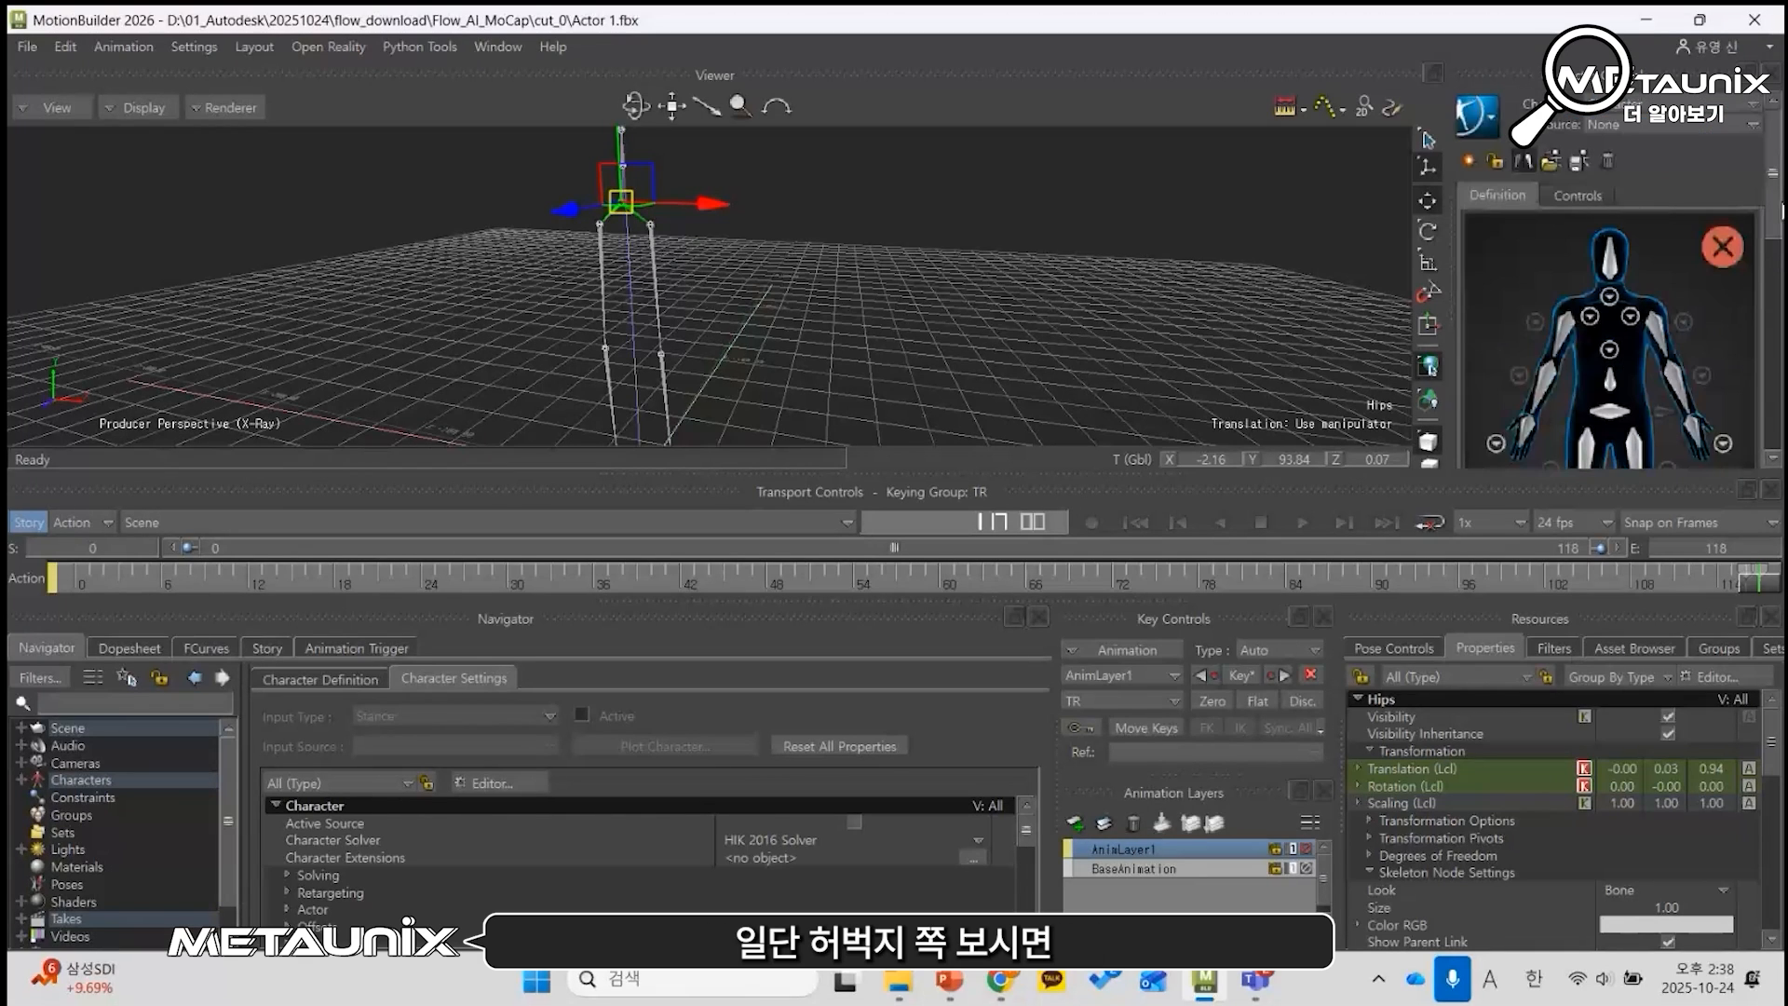
scroll(1776, 233, "down", 5)
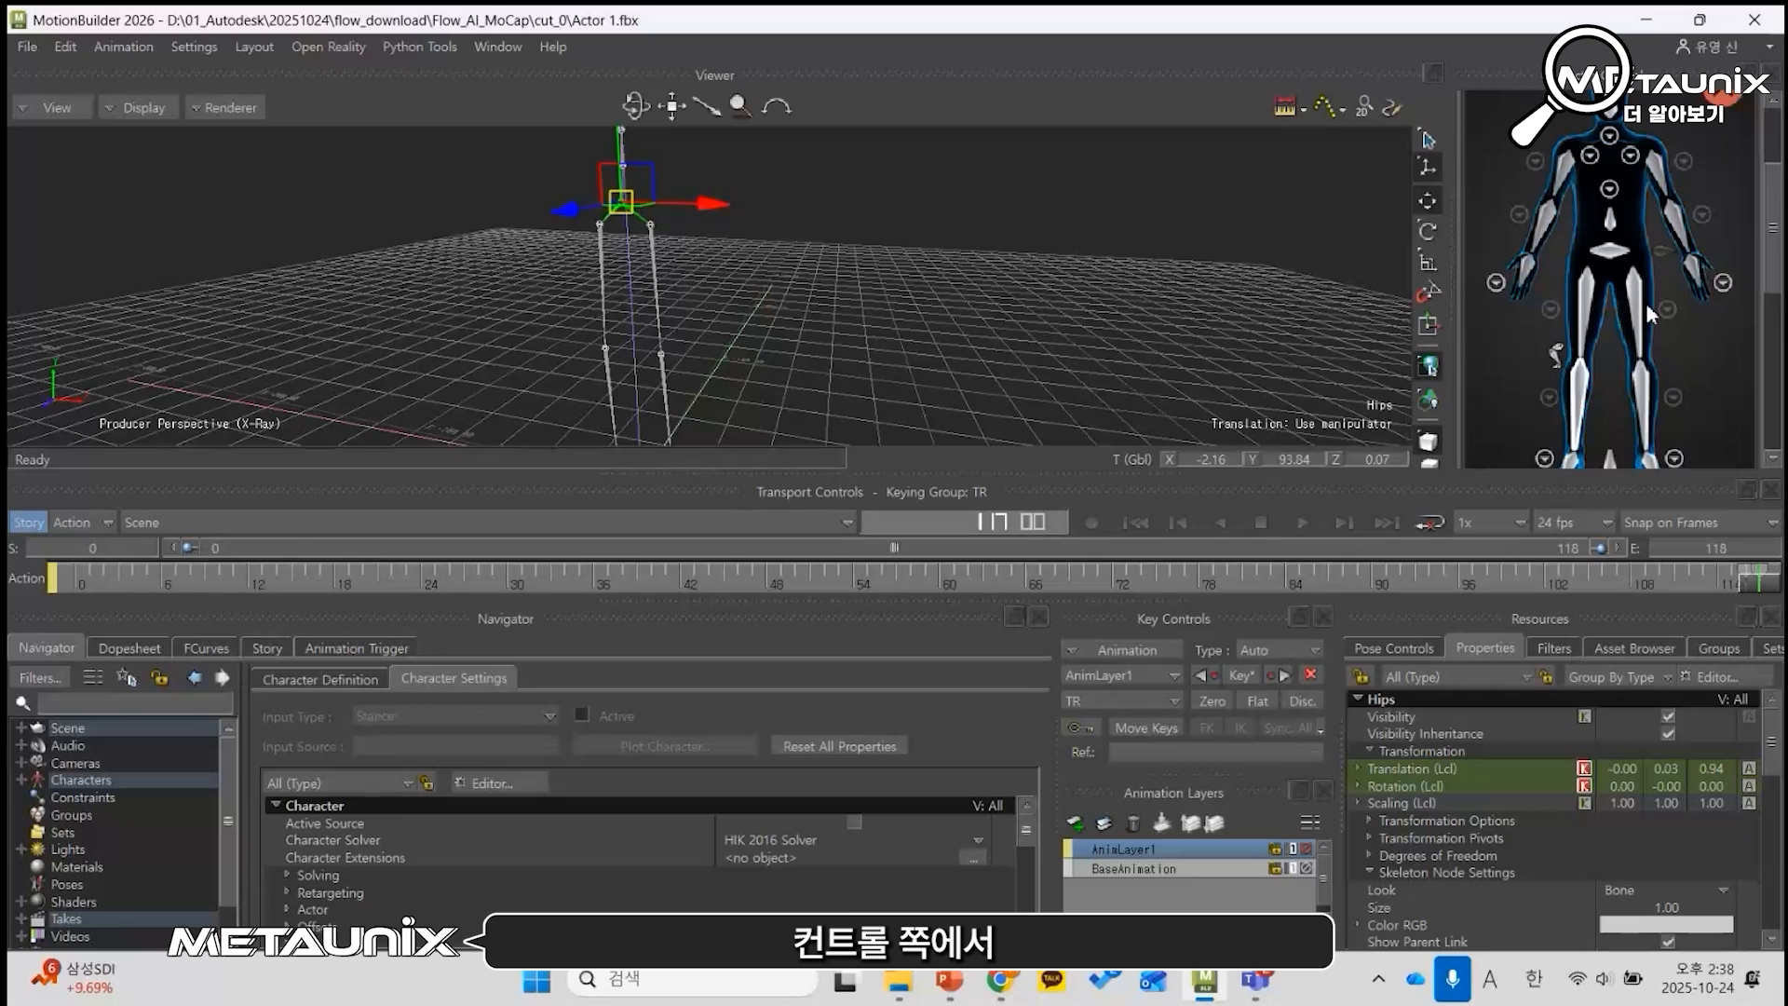
double_click(1642, 299)
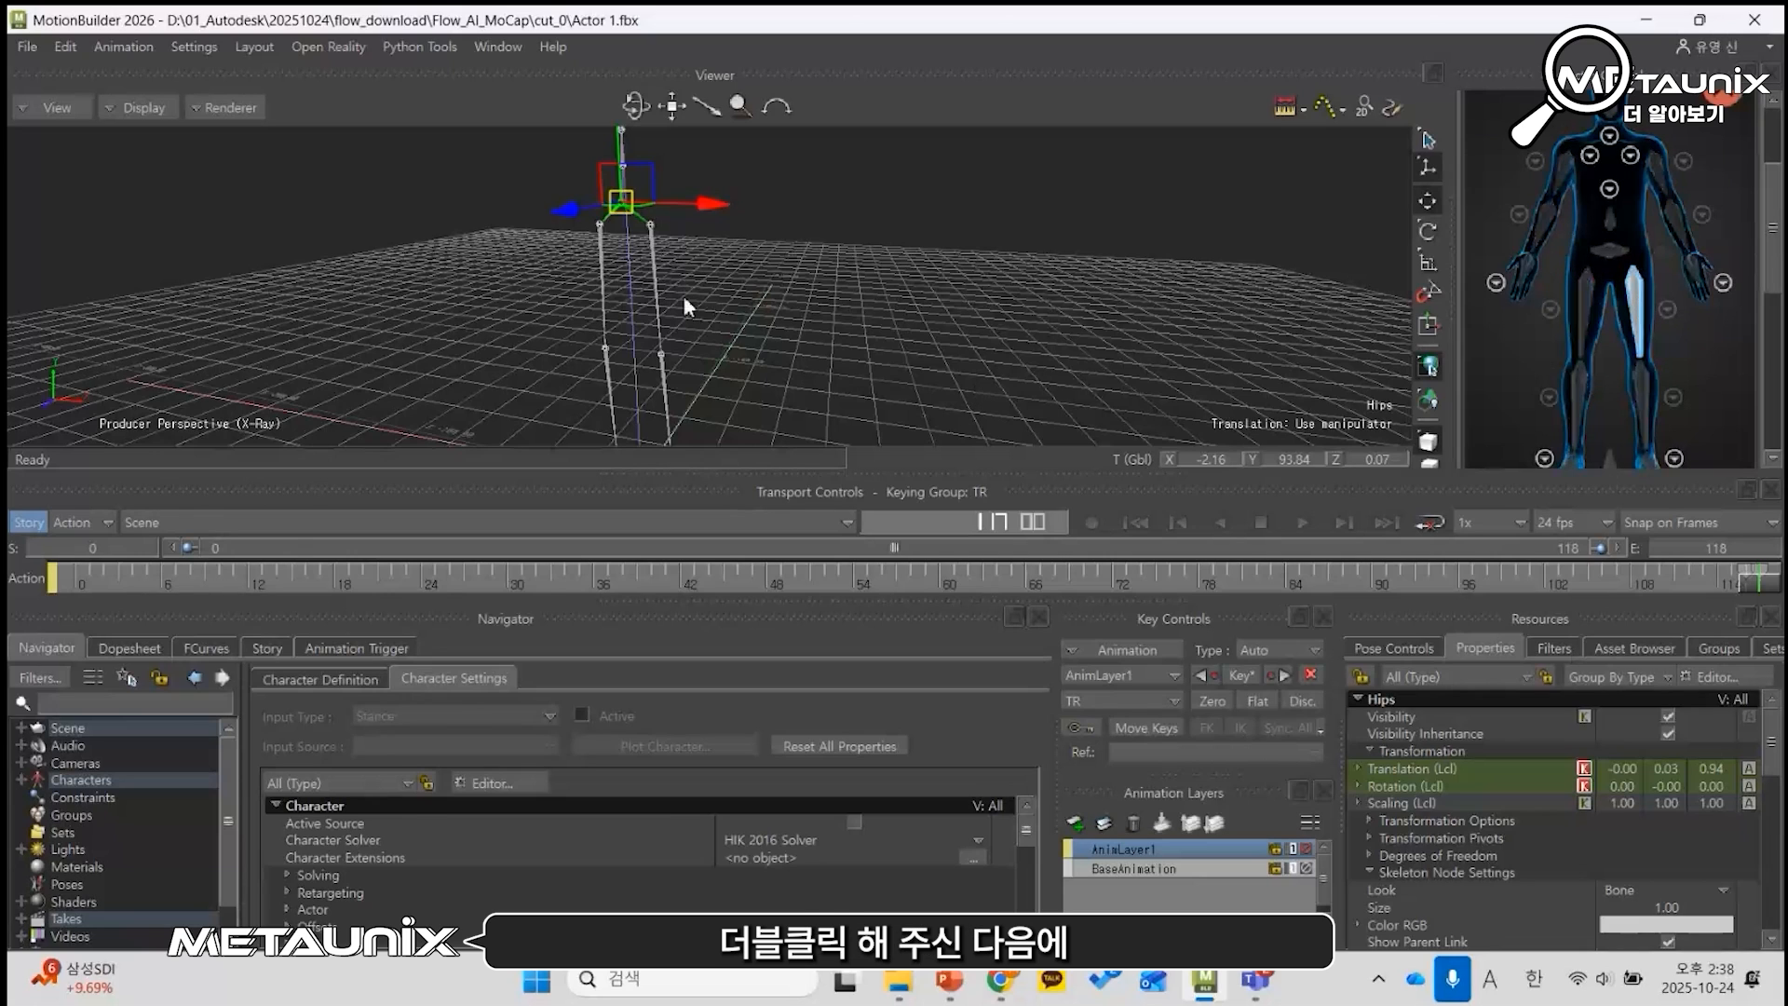
left_click_drag(643, 251, 673, 275)
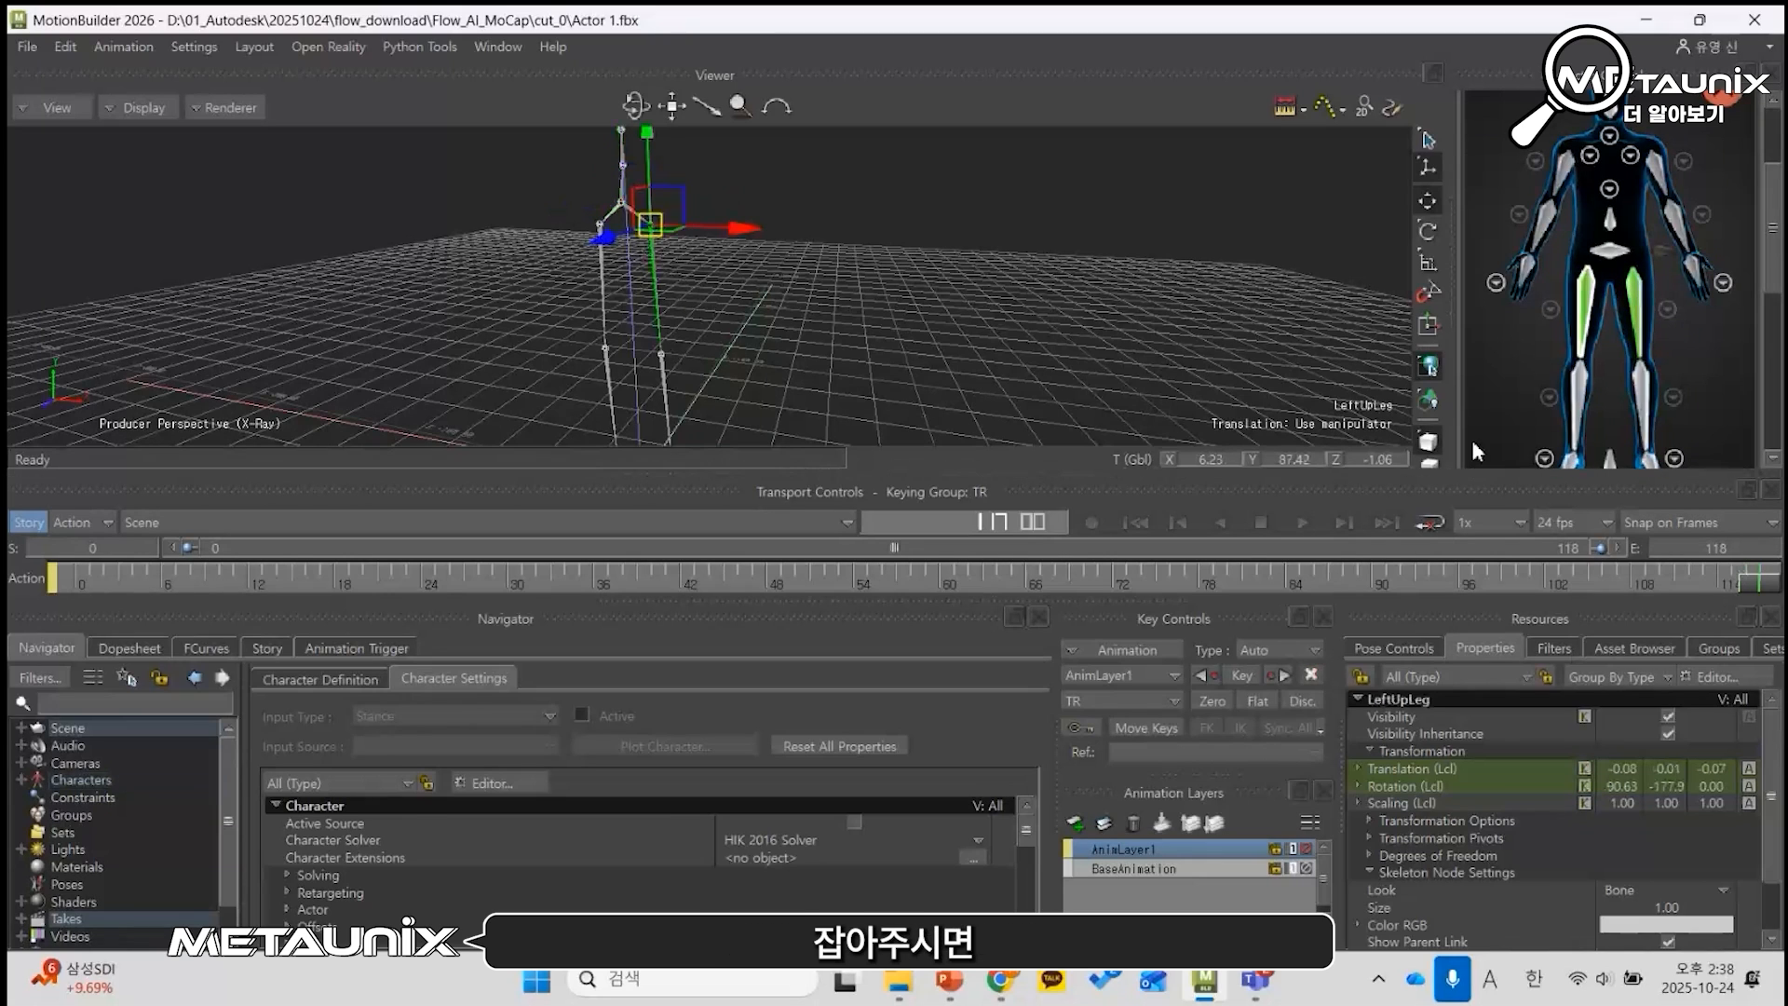
left_click(1648, 398)
left_click(661, 391)
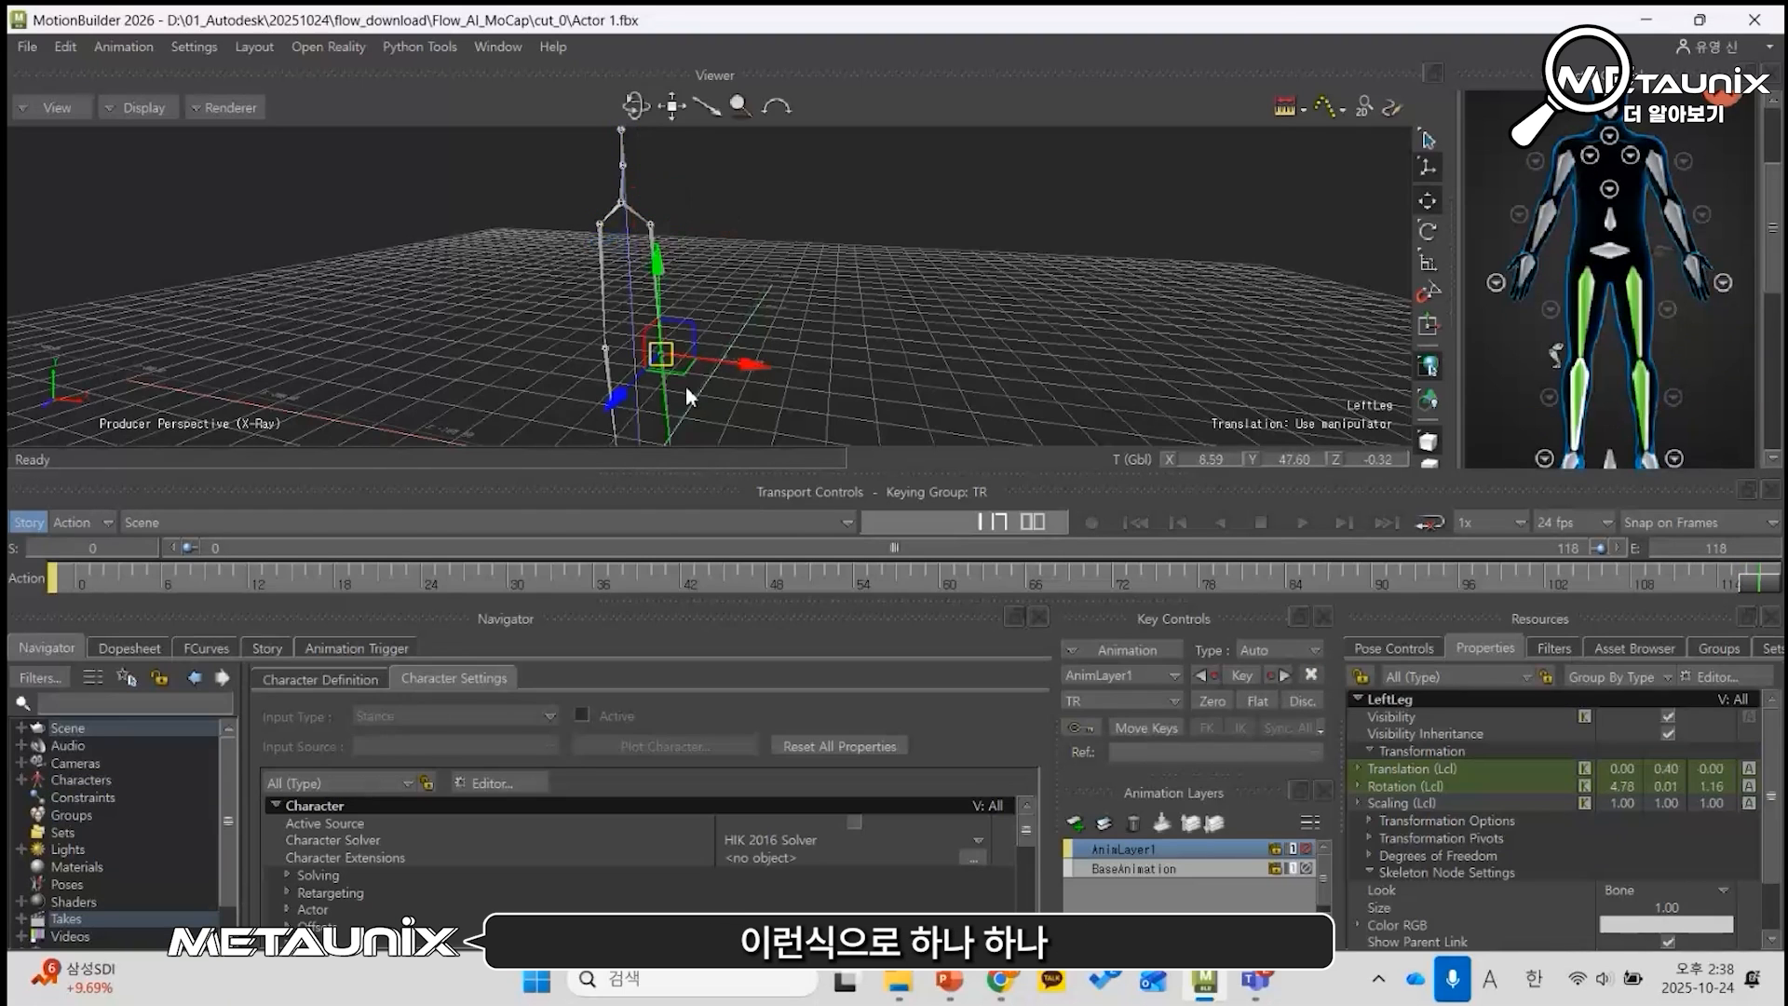
Step: Load the FlowStudio template as the skeleton definition, matching all bones in the scene
scroll(1779, 289, "down", 1)
scroll(1779, 289, "down", 1)
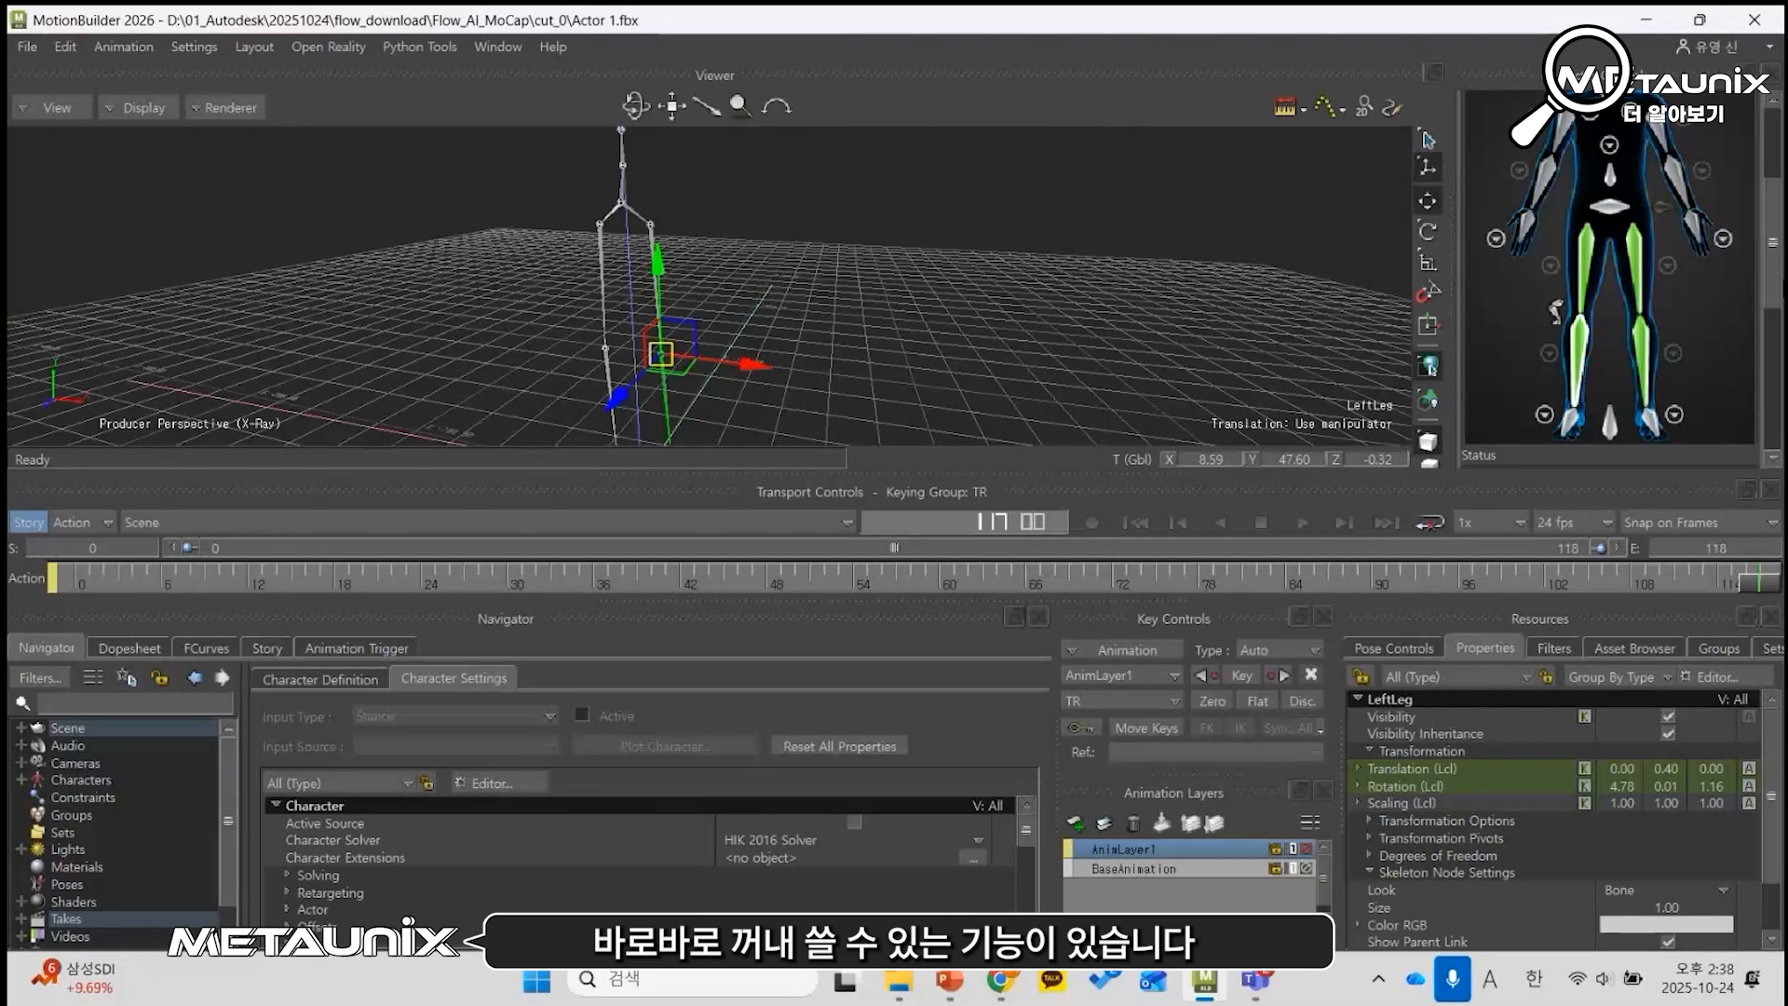
left_click_drag(1772, 246, 1771, 170)
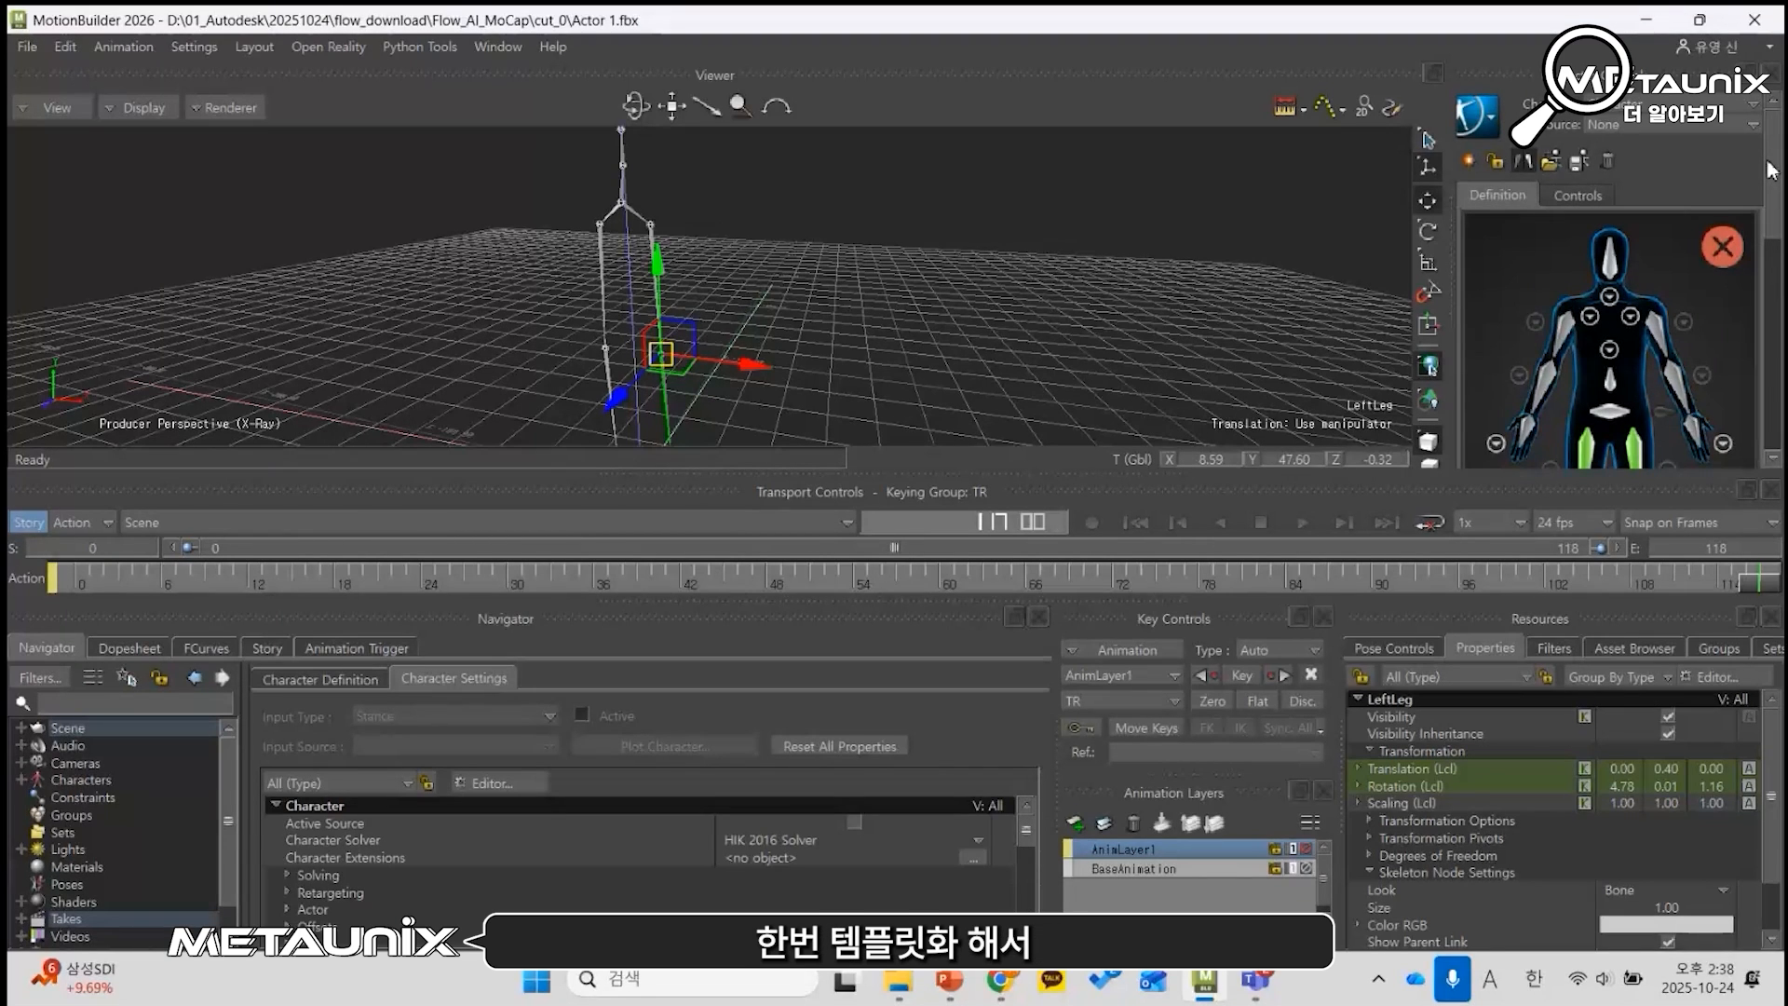
left_click_drag(1036, 282, 628, 320, "ctrl")
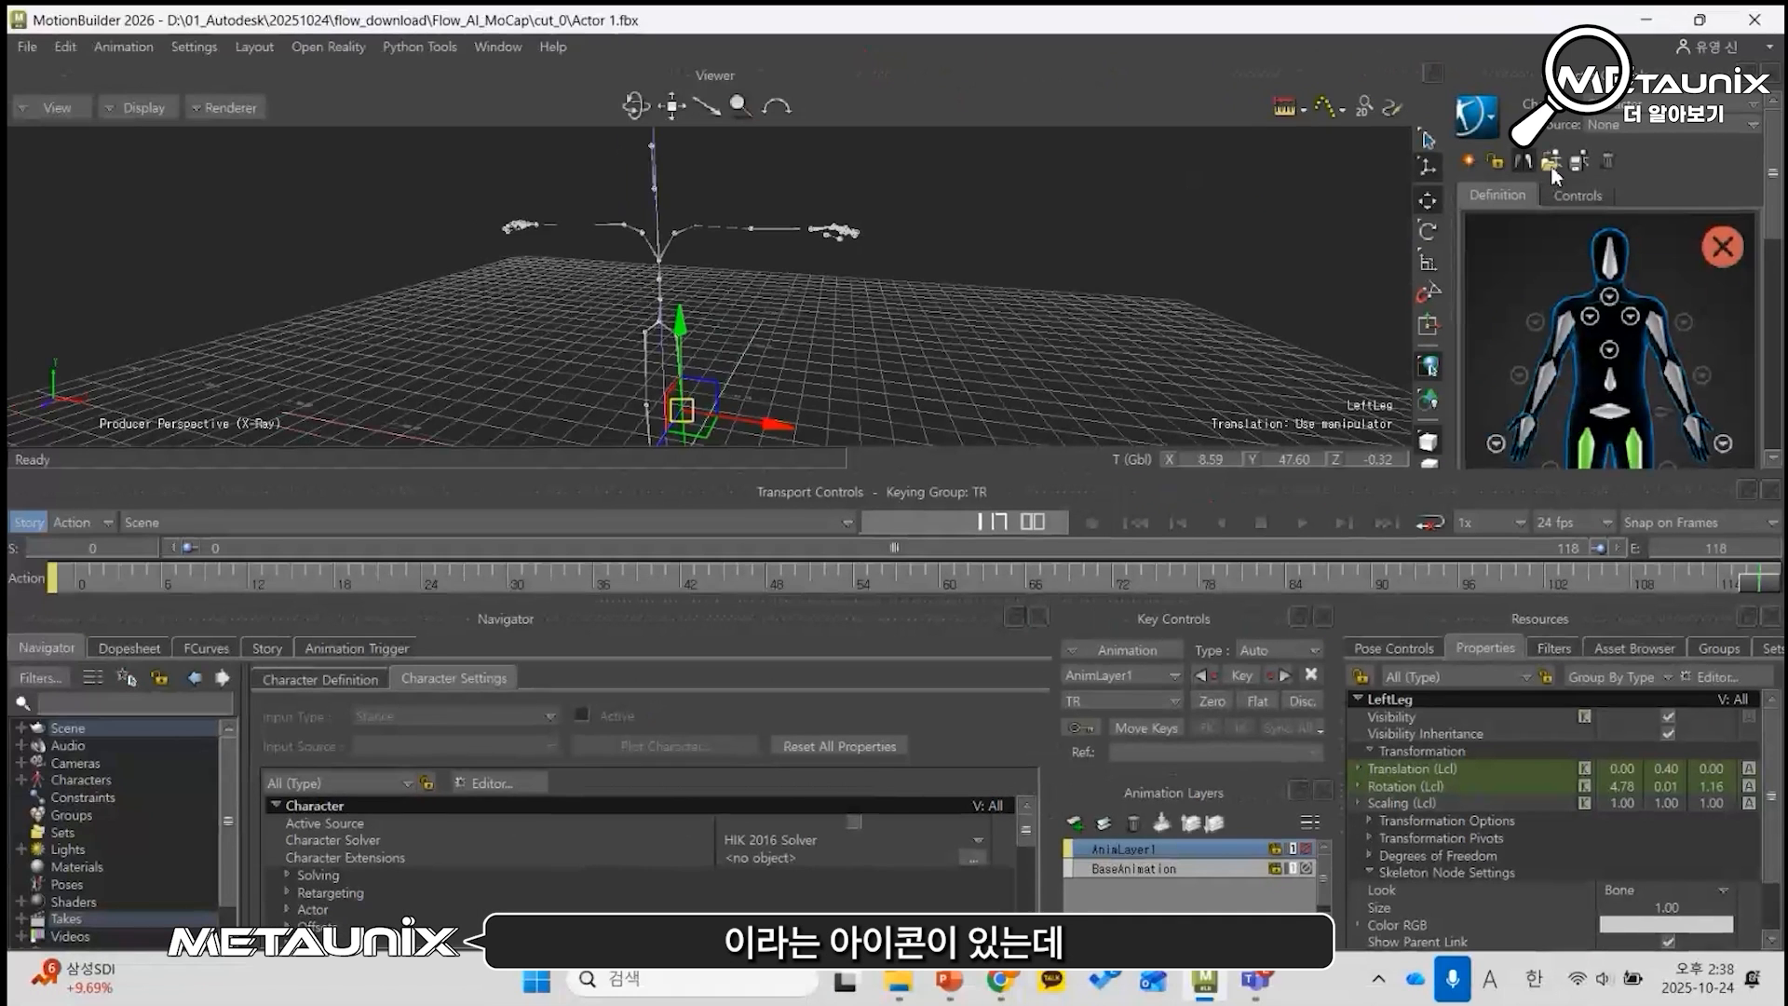
left_click(1415, 181)
left_click(1499, 473)
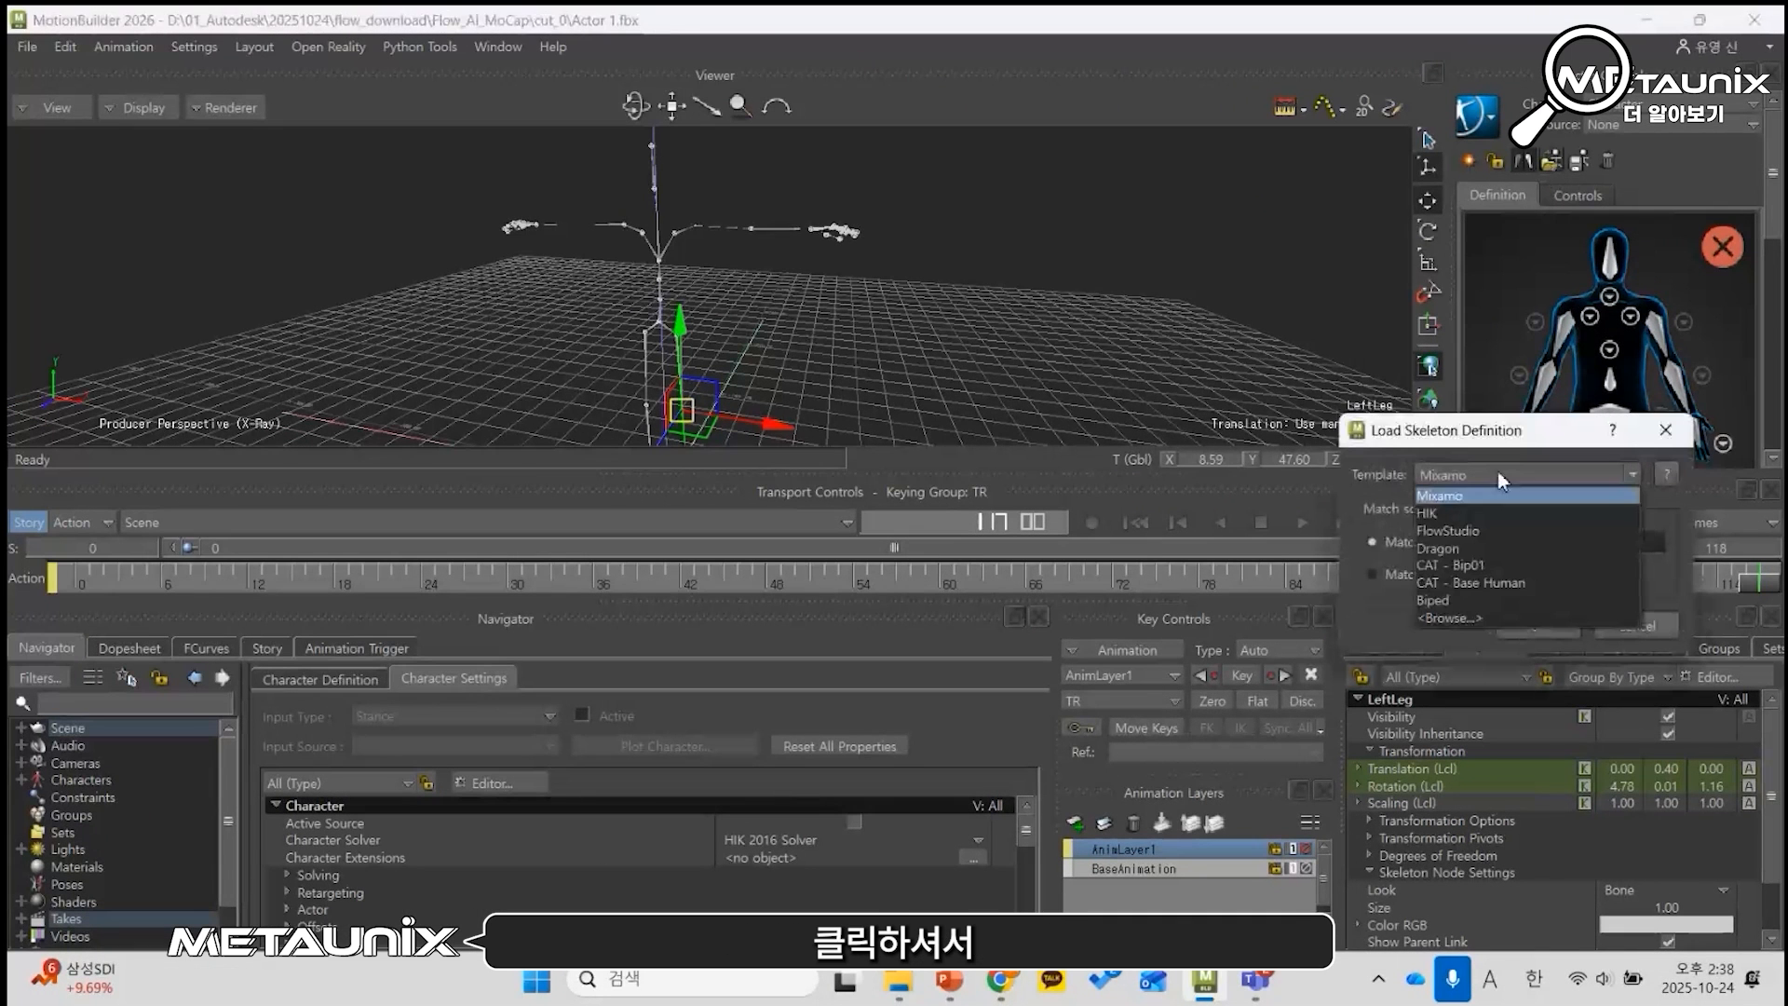
left_click(1486, 531)
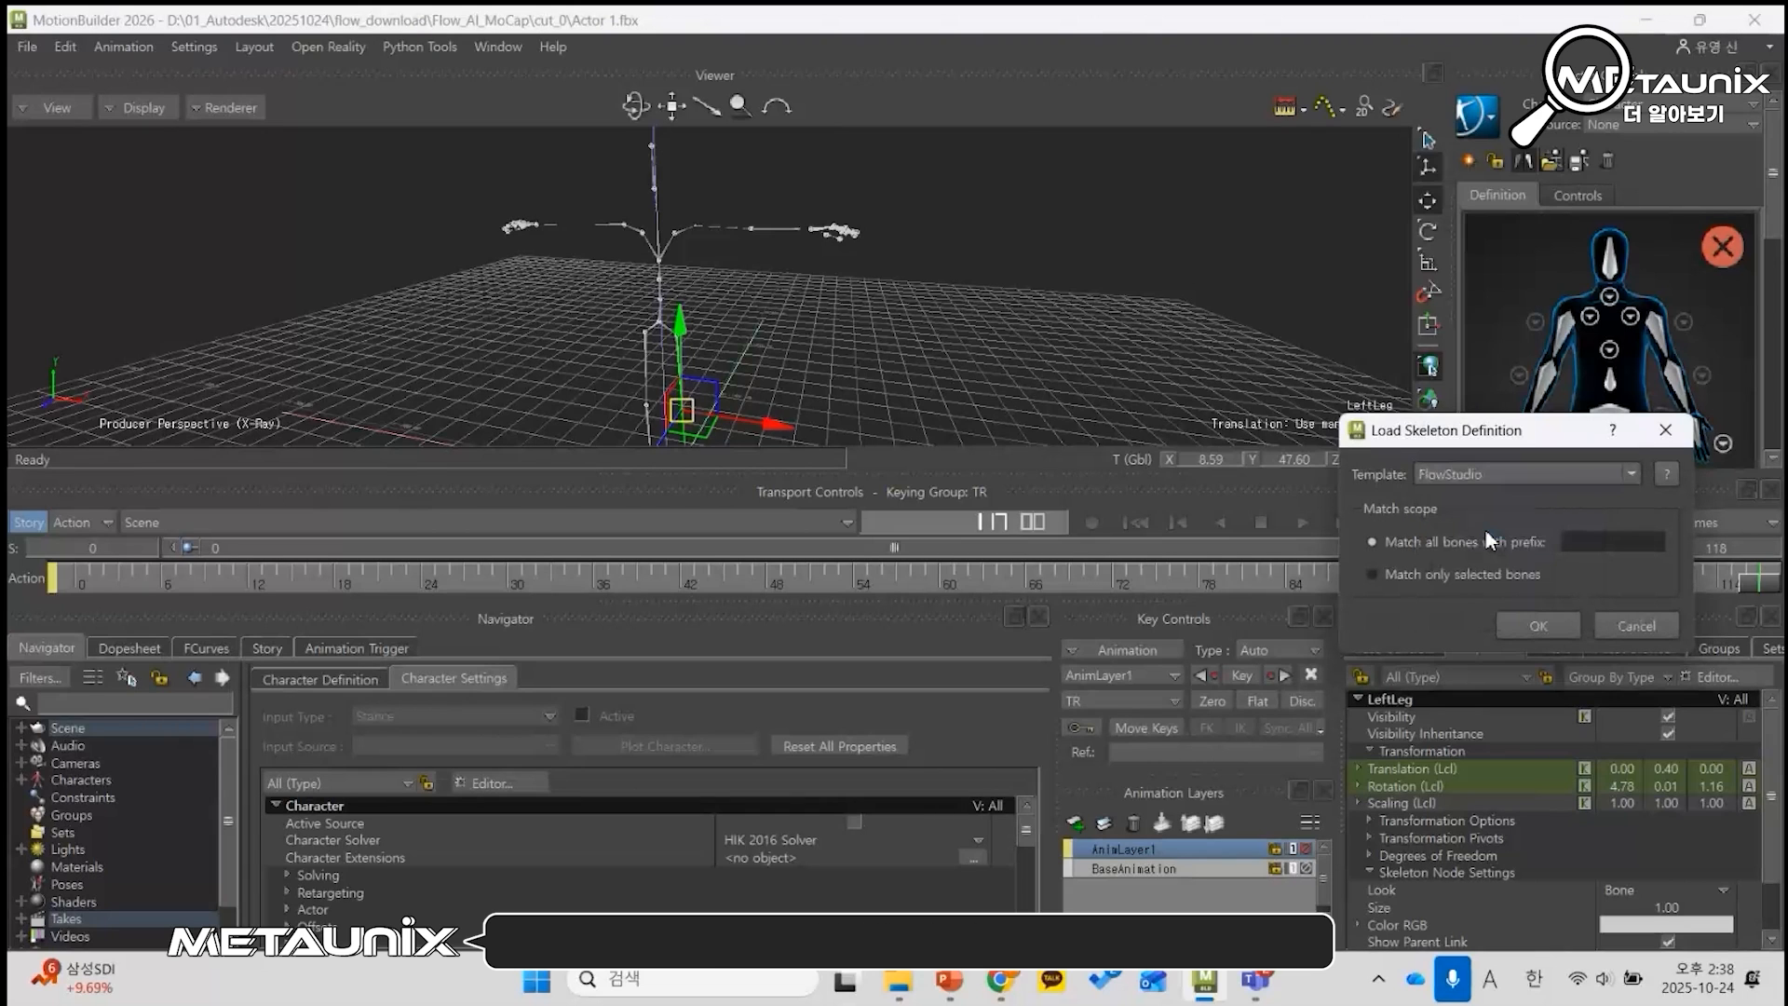
left_click(1568, 627)
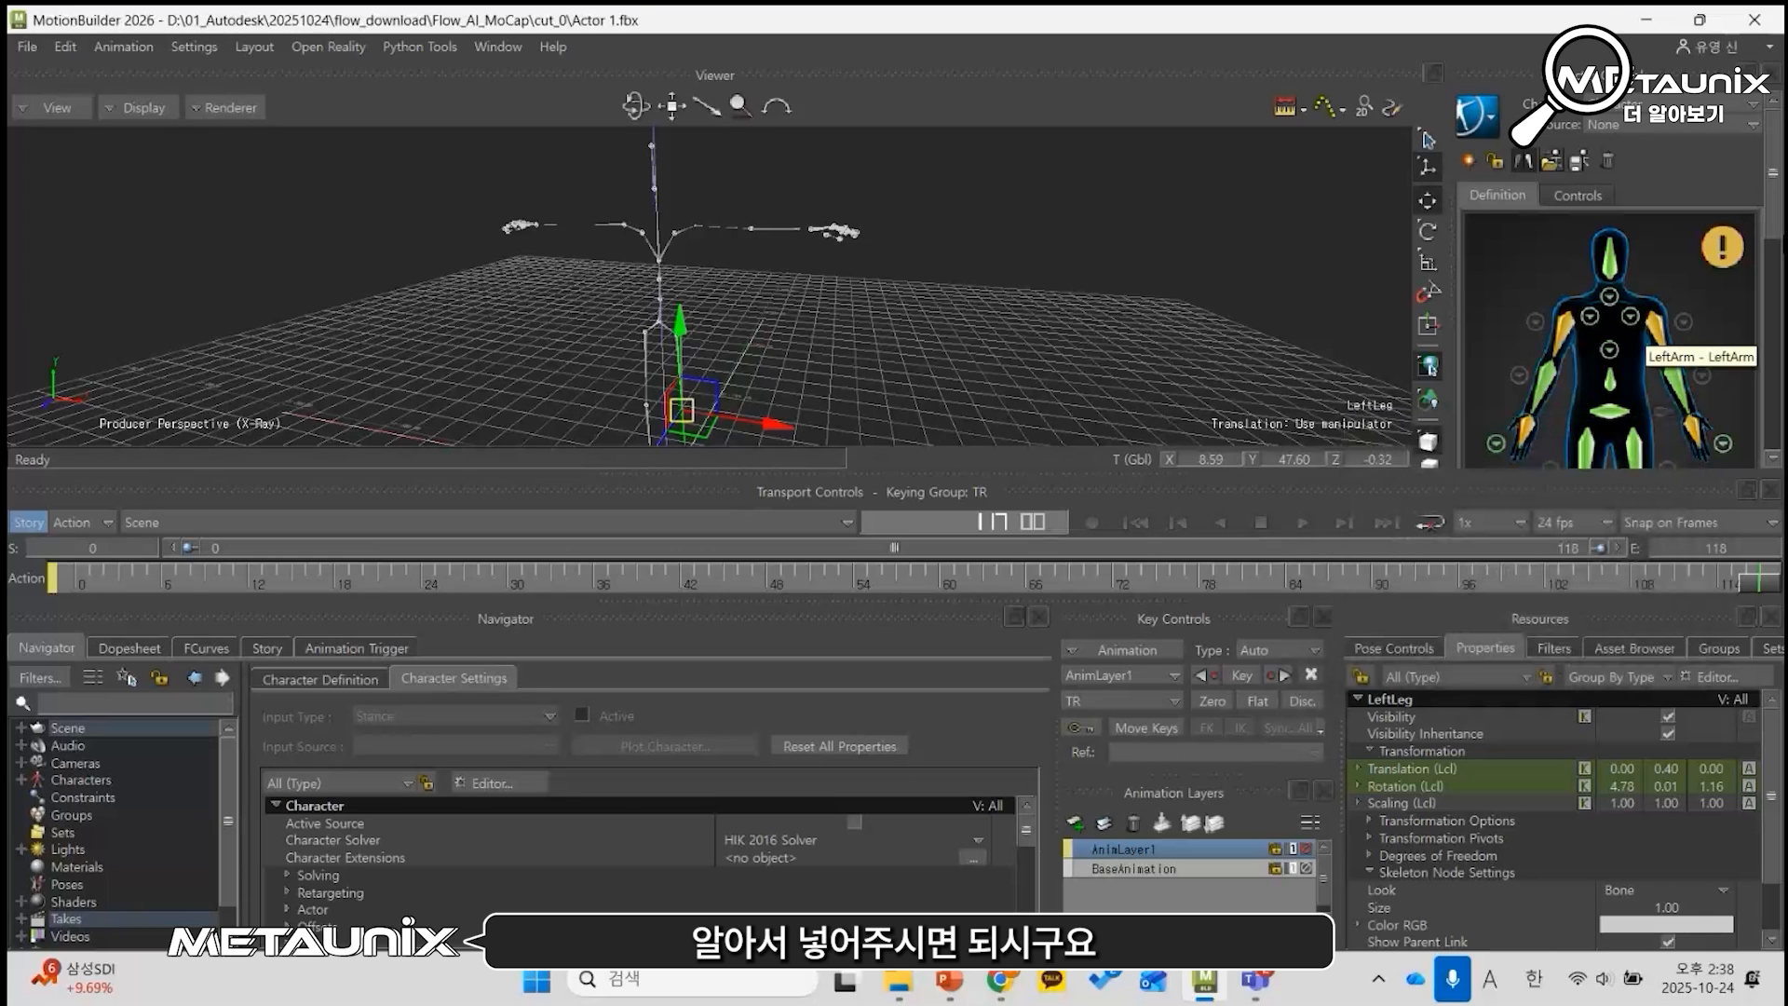
Step: Examine the character definition's mapped body joints, left-hand finger slots and validation status
left_click_drag(1776, 247, 1776, 287)
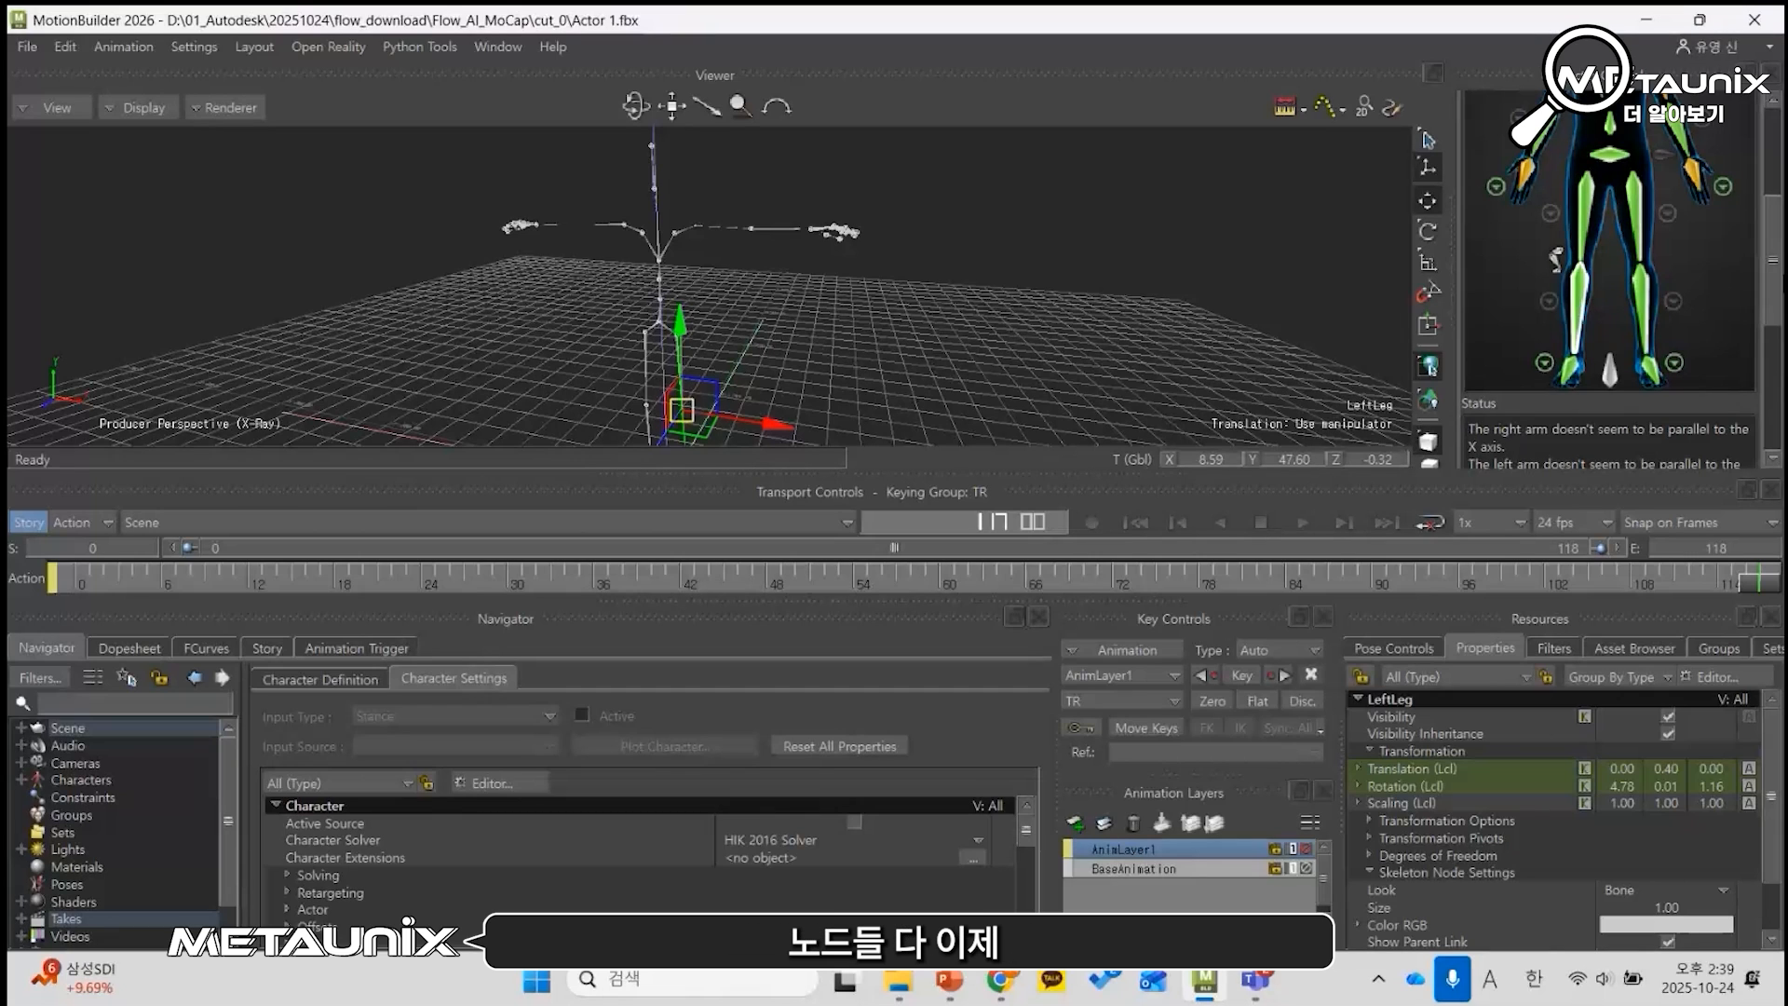
left_click(1725, 191)
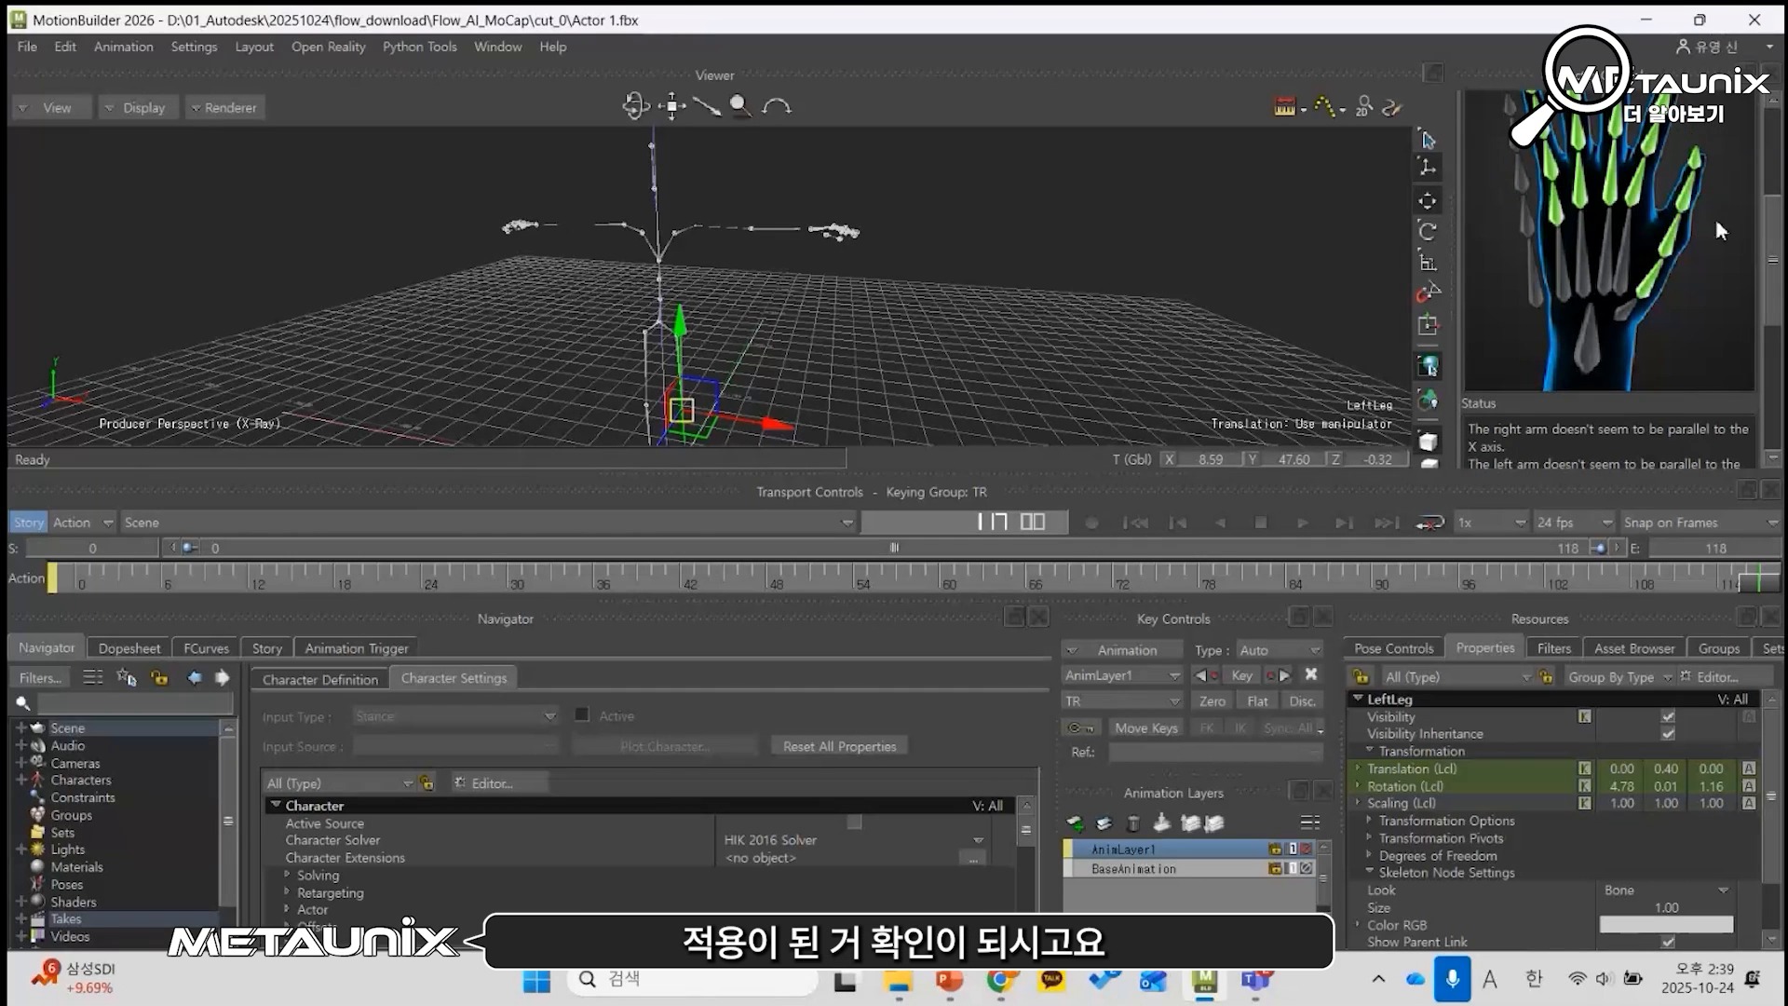
left_click_drag(1777, 291, 1777, 186)
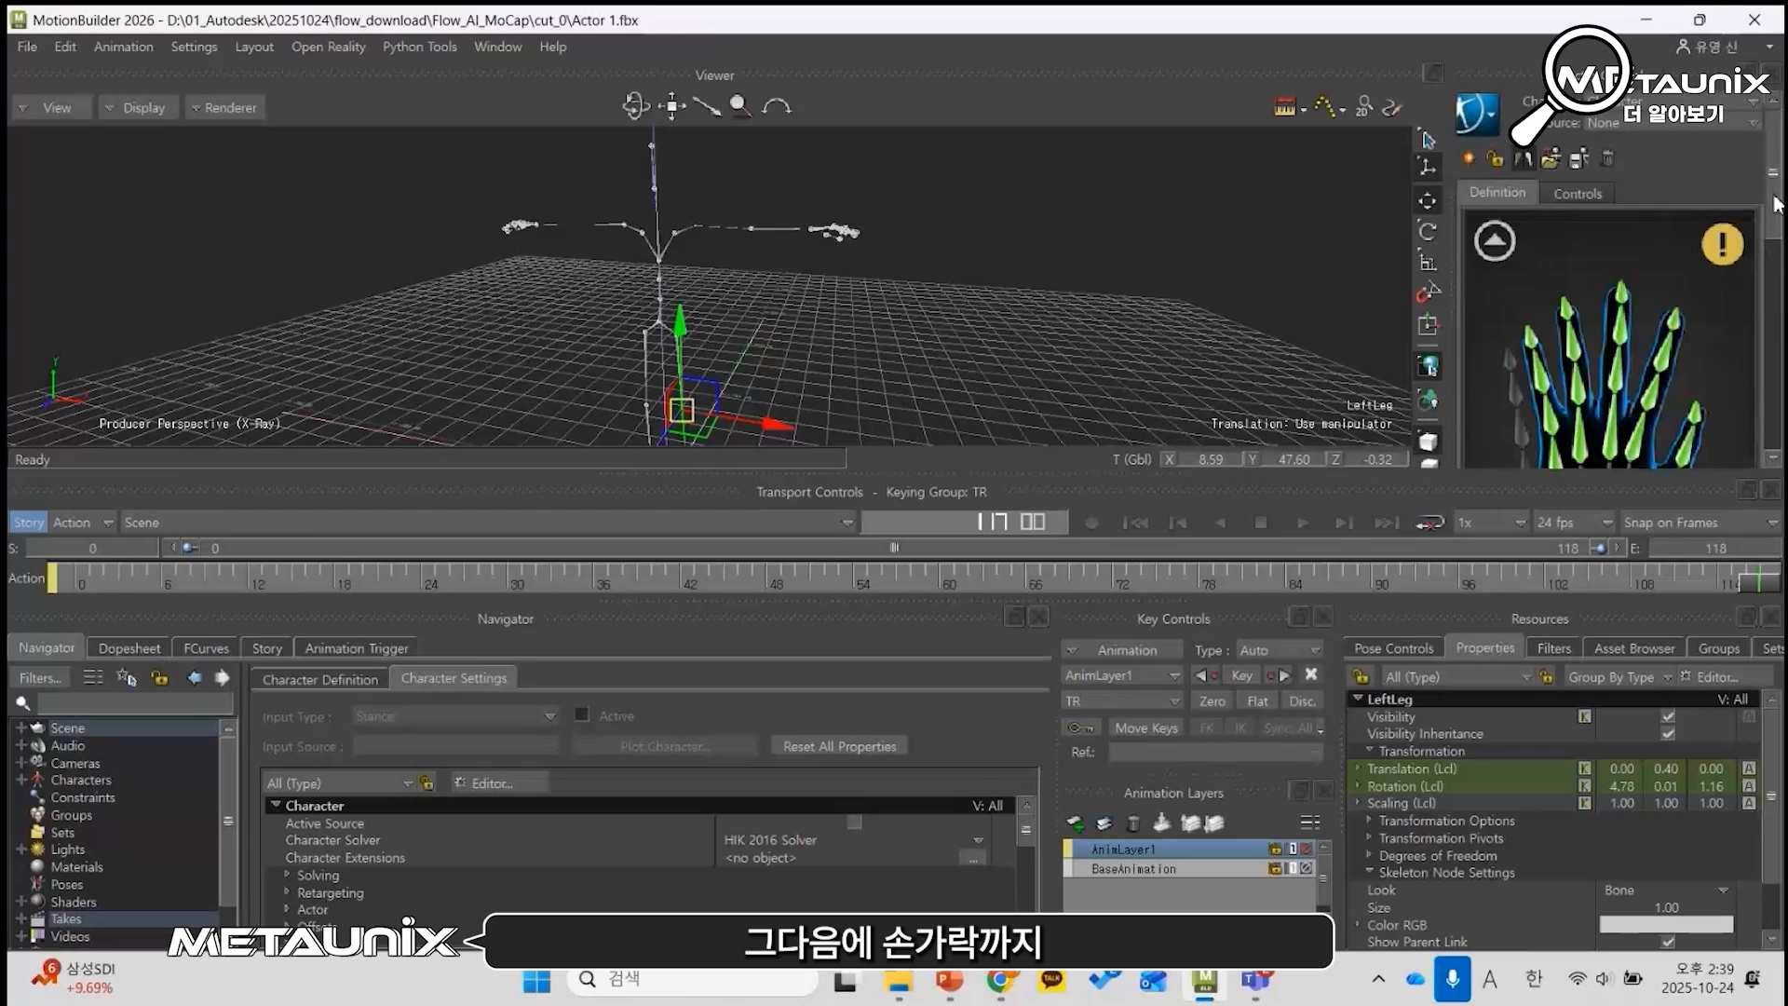
left_click(1495, 238)
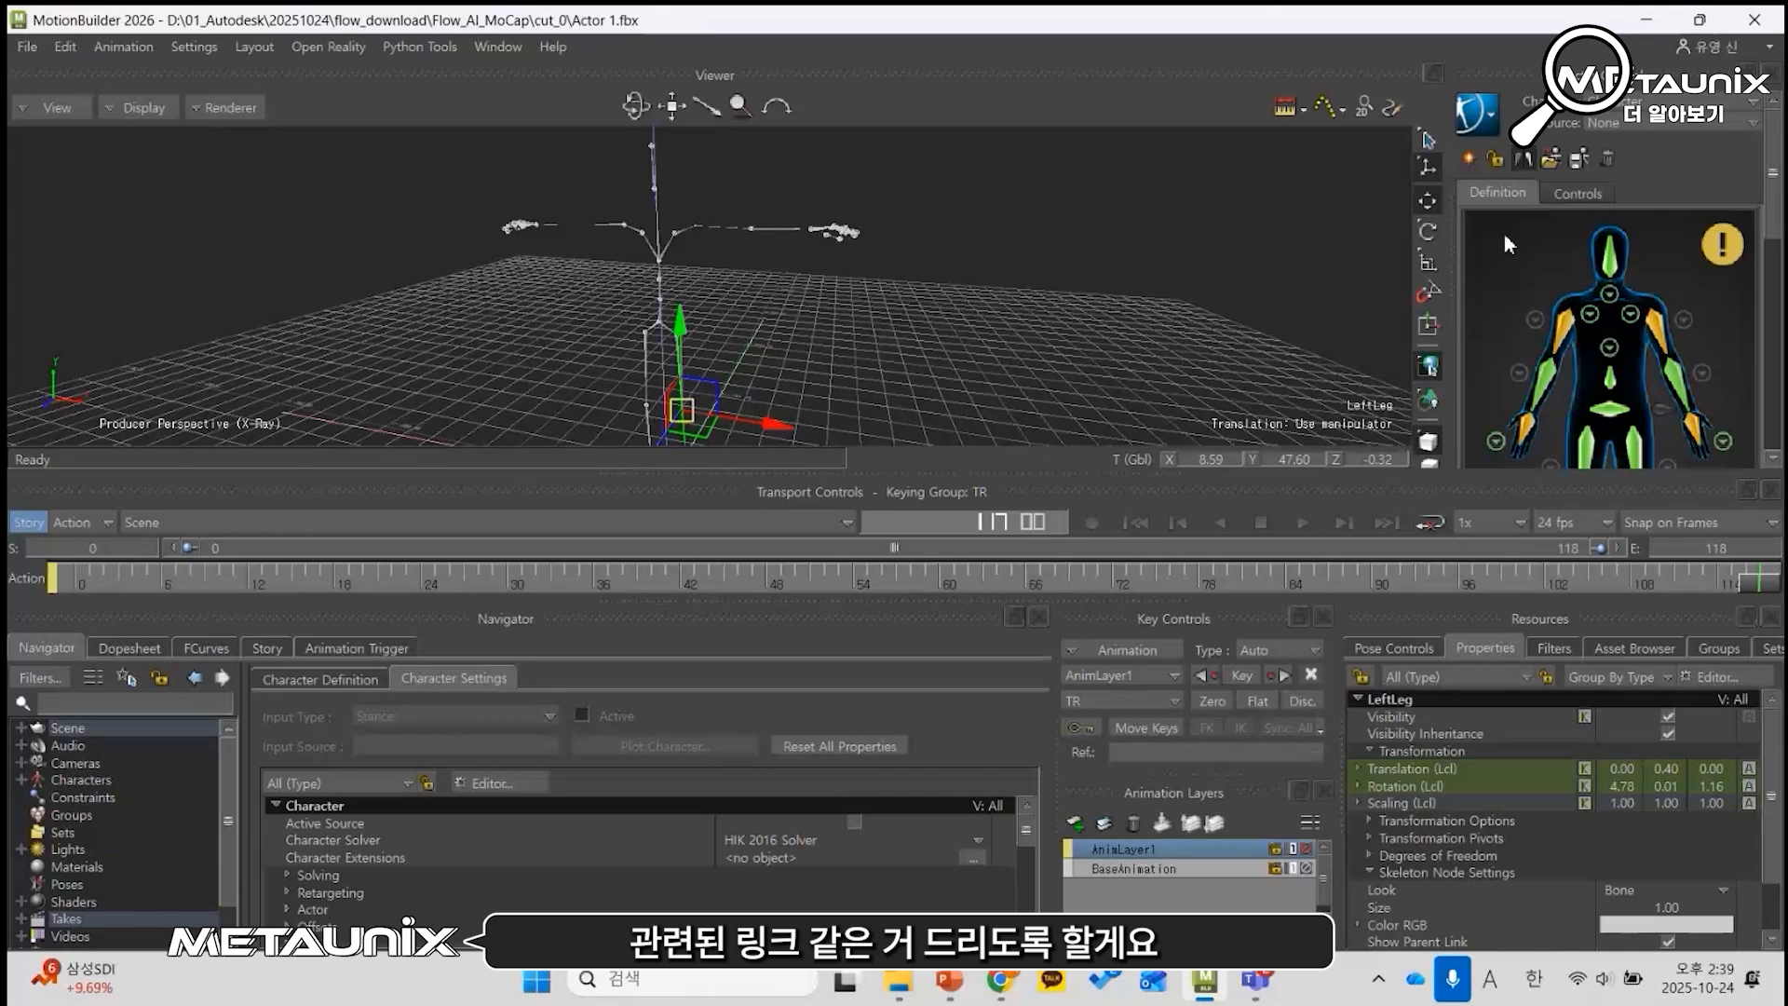
mouse_move(1718, 244)
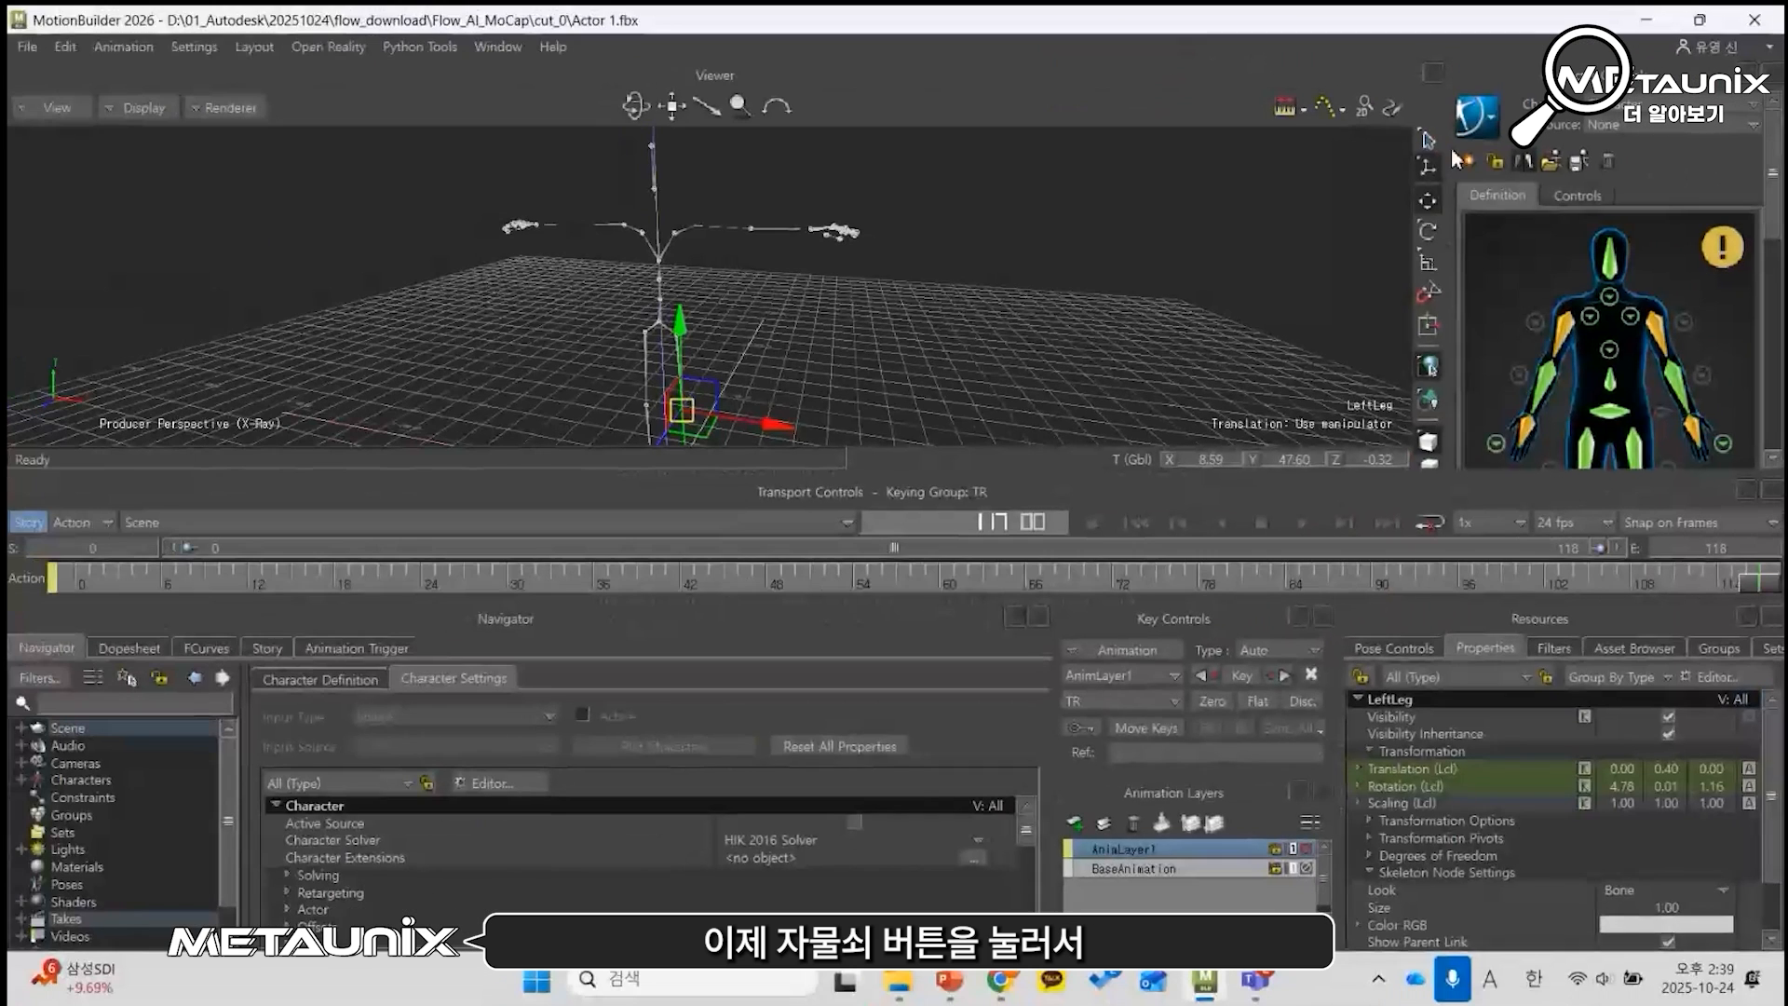
Step: Lock the character definition as a Biped and scrub to frame 96 to check the skeleton's motion
left_click(1490, 155)
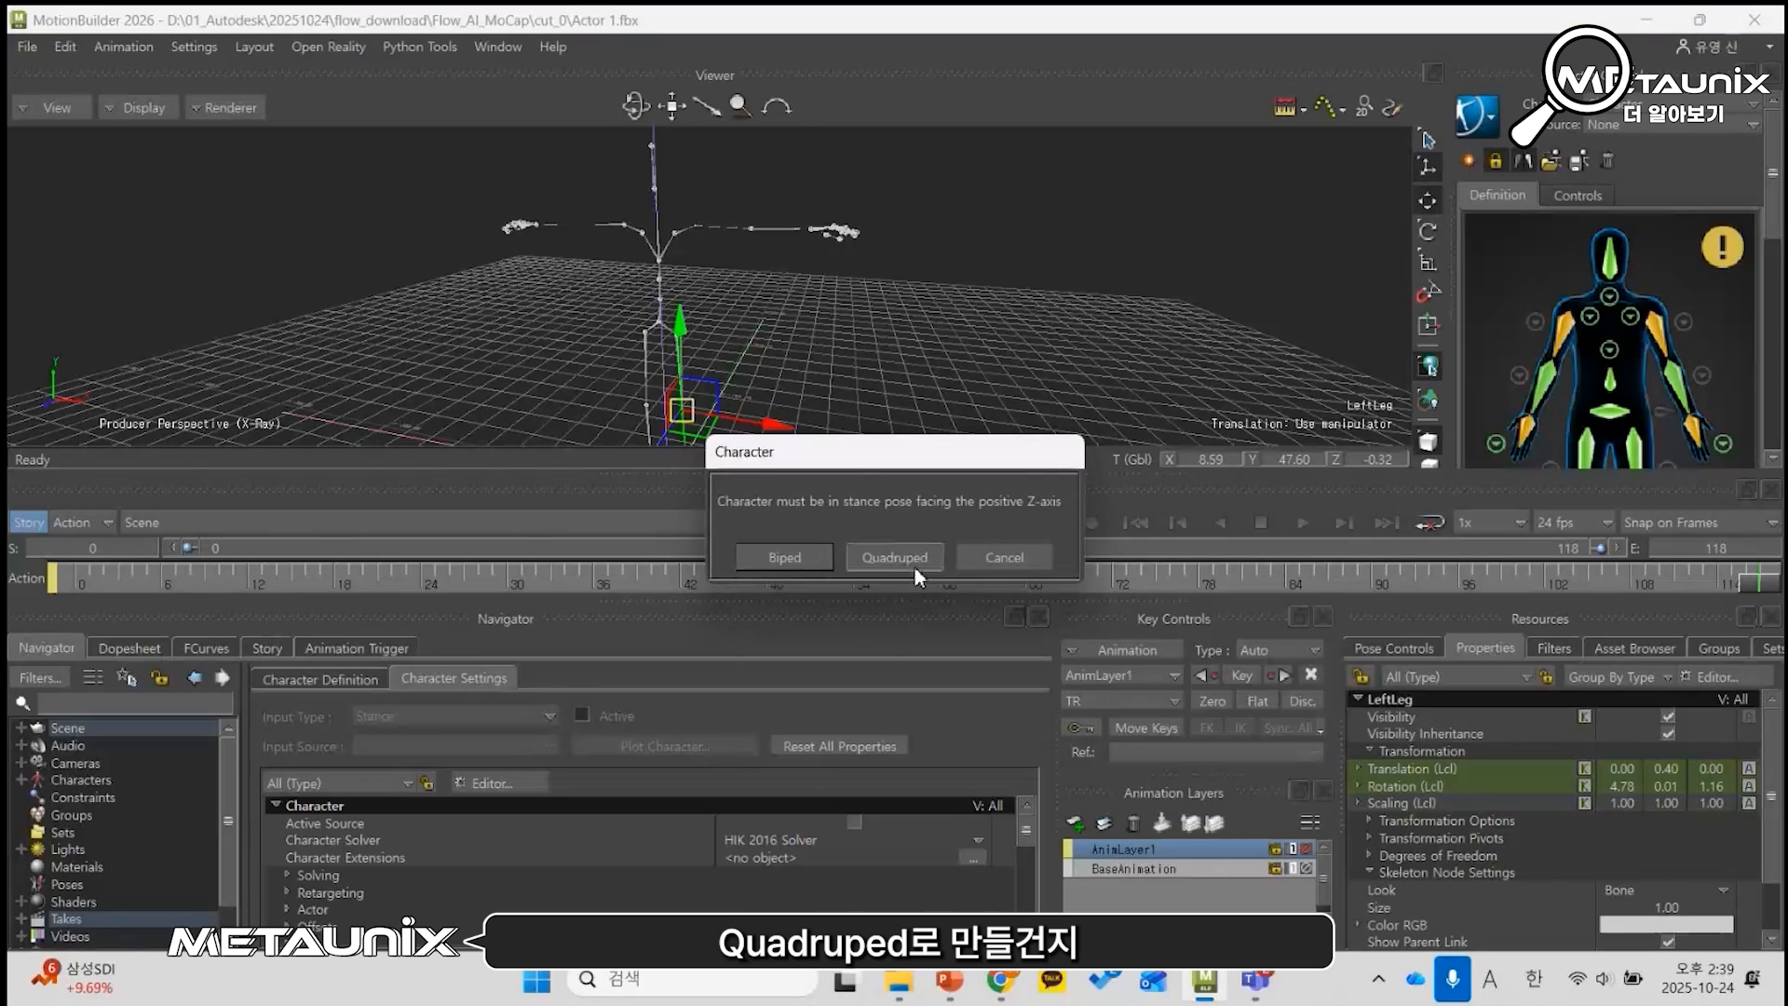
left_click(814, 557)
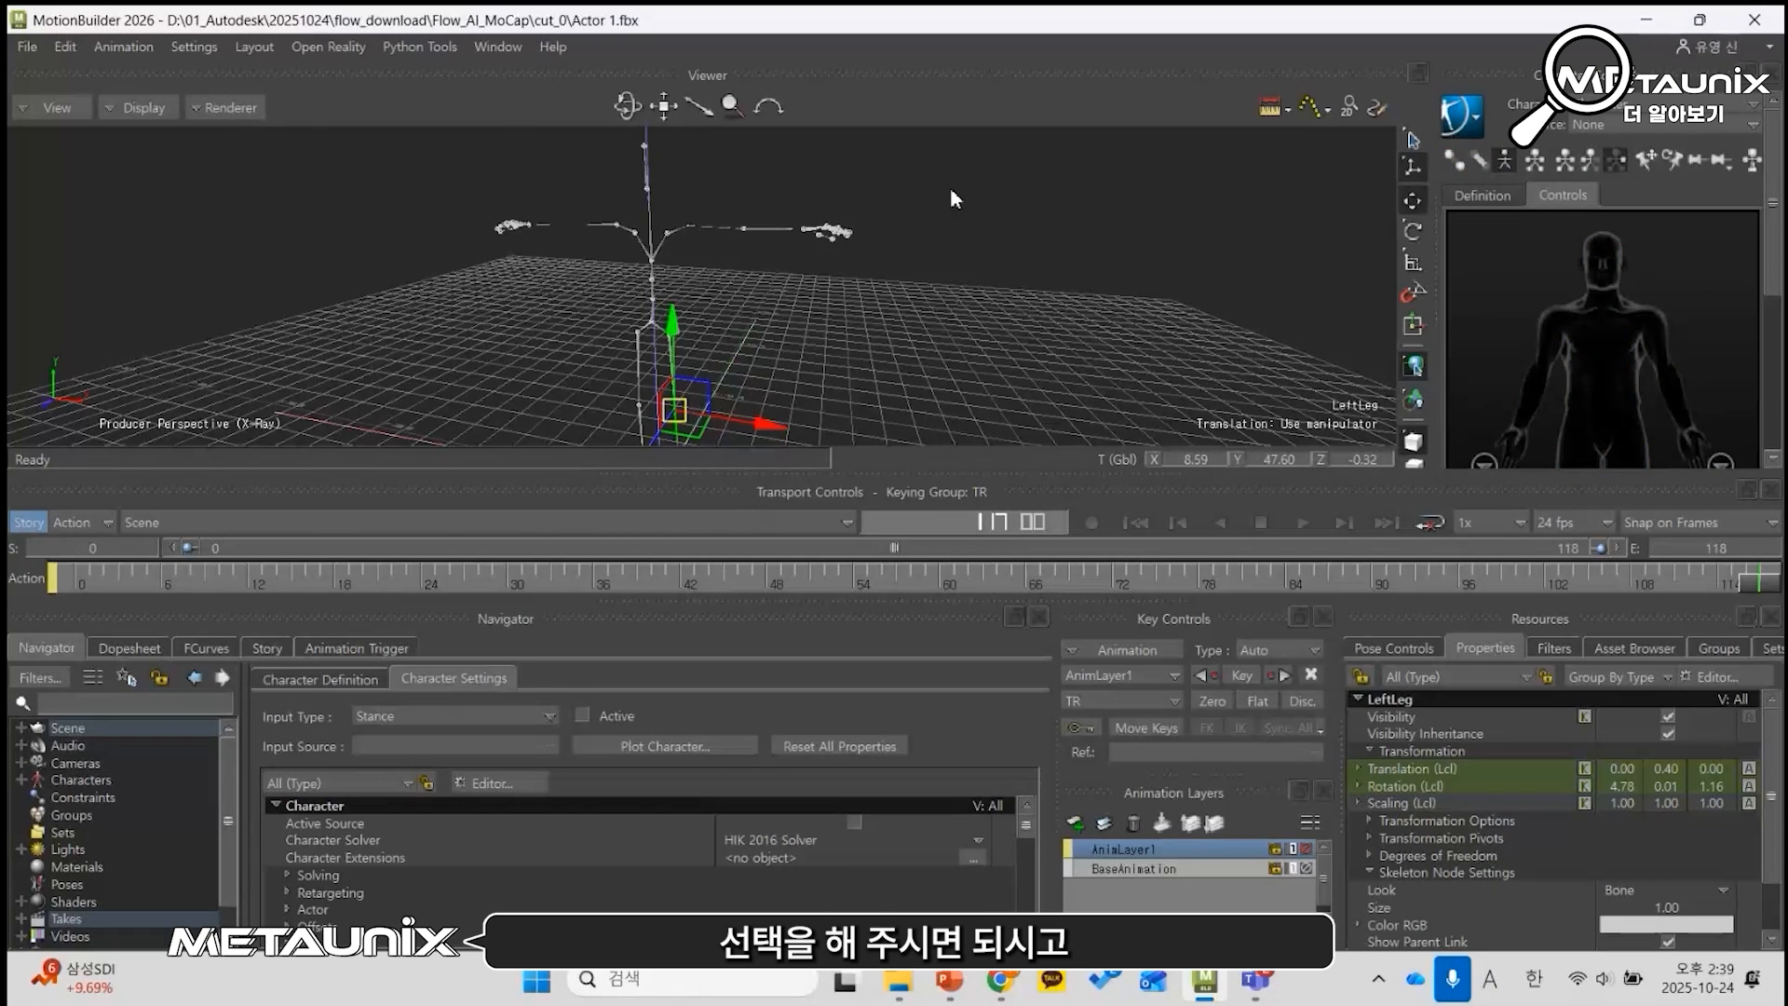
left_click(1479, 196)
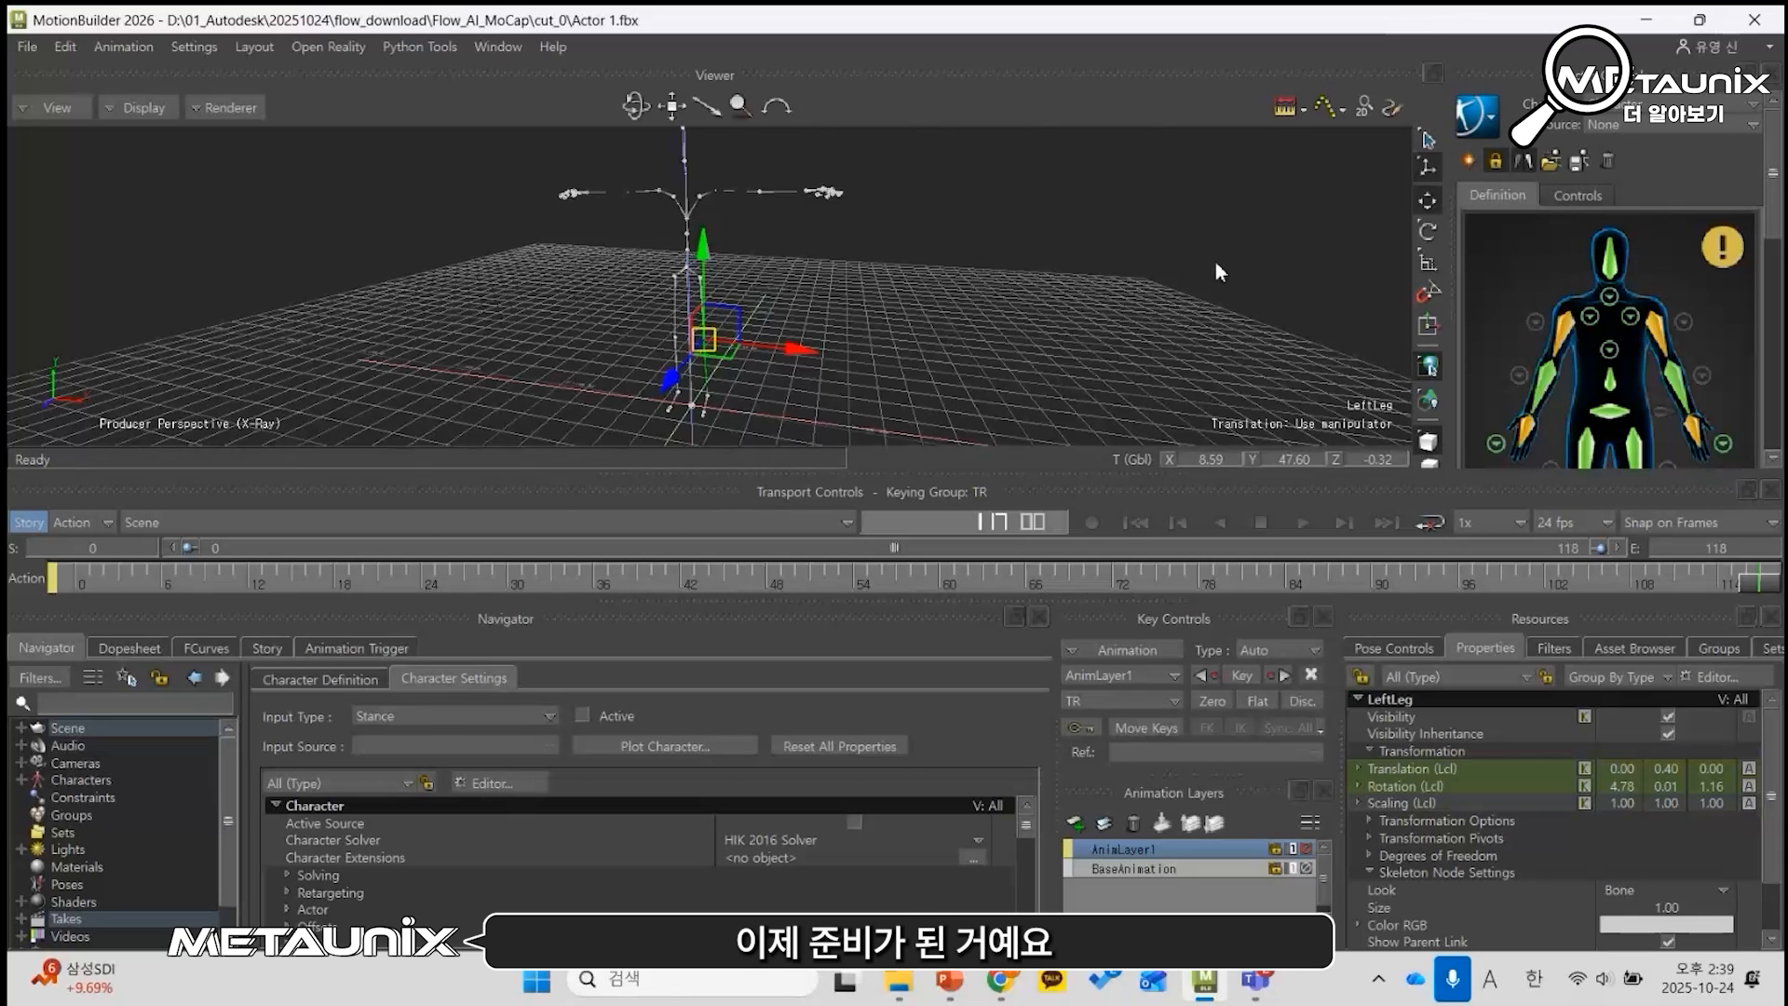
middle_click_drag(924, 333, 1032, 322, "alt")
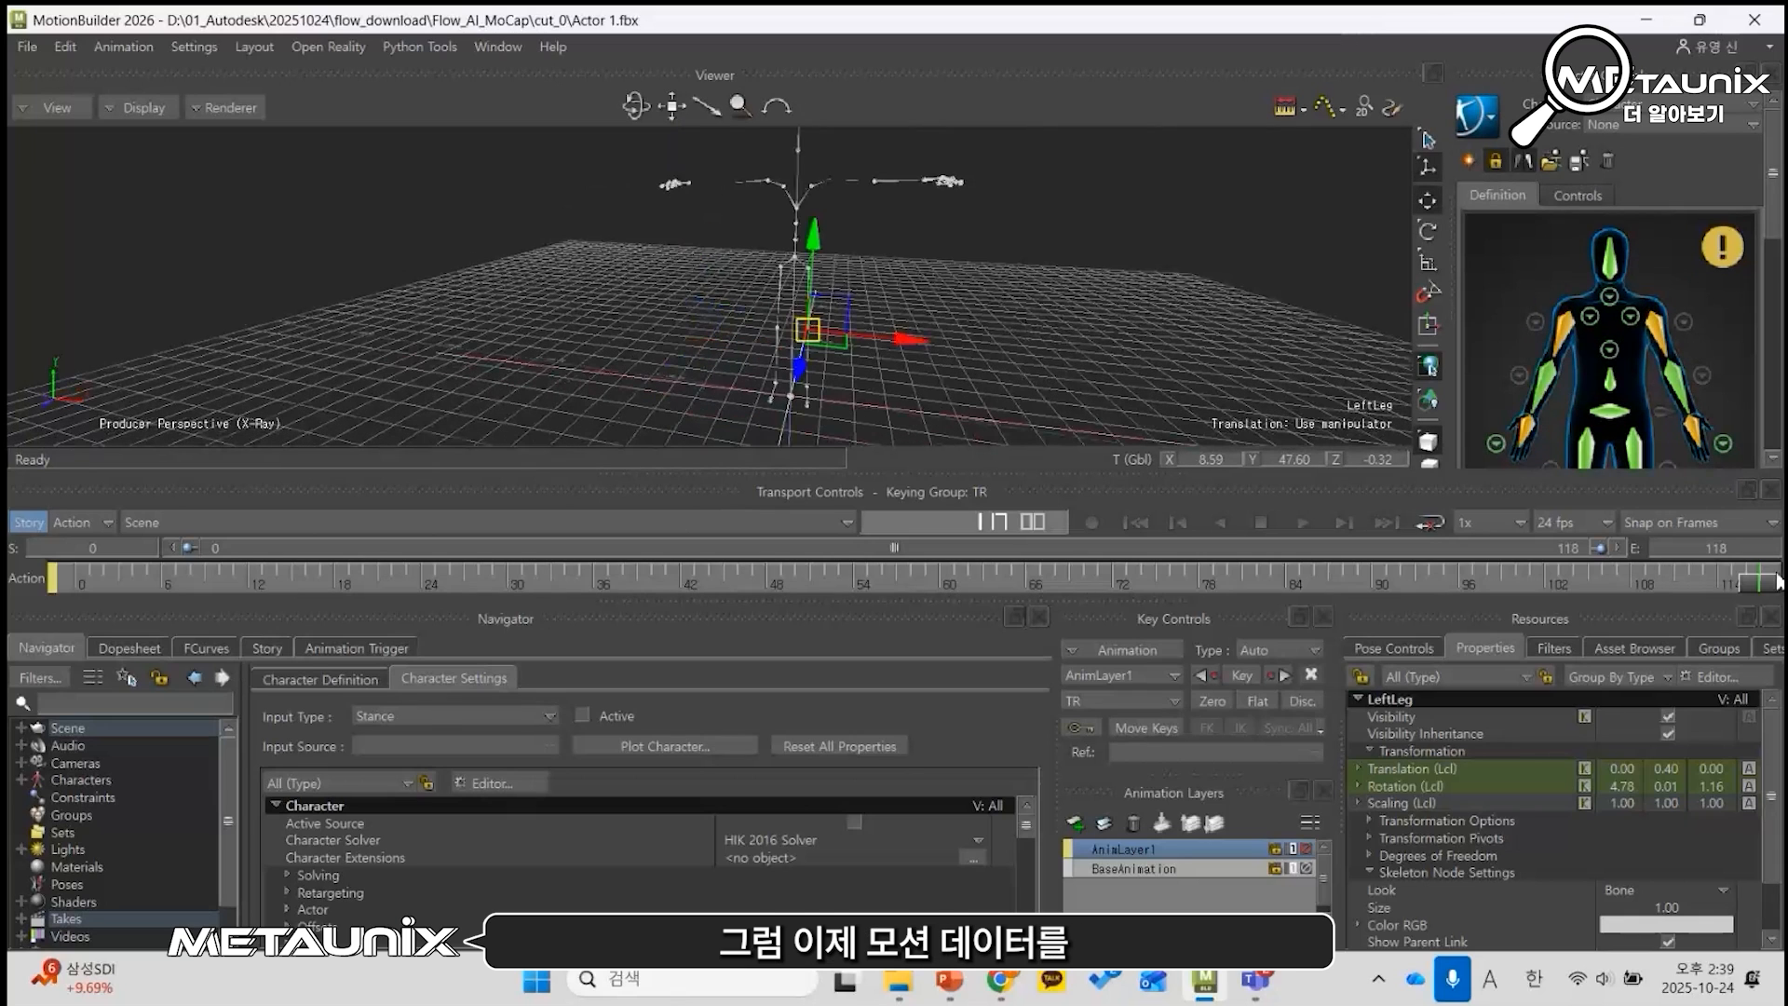
left_click_drag(1776, 582, 1460, 579)
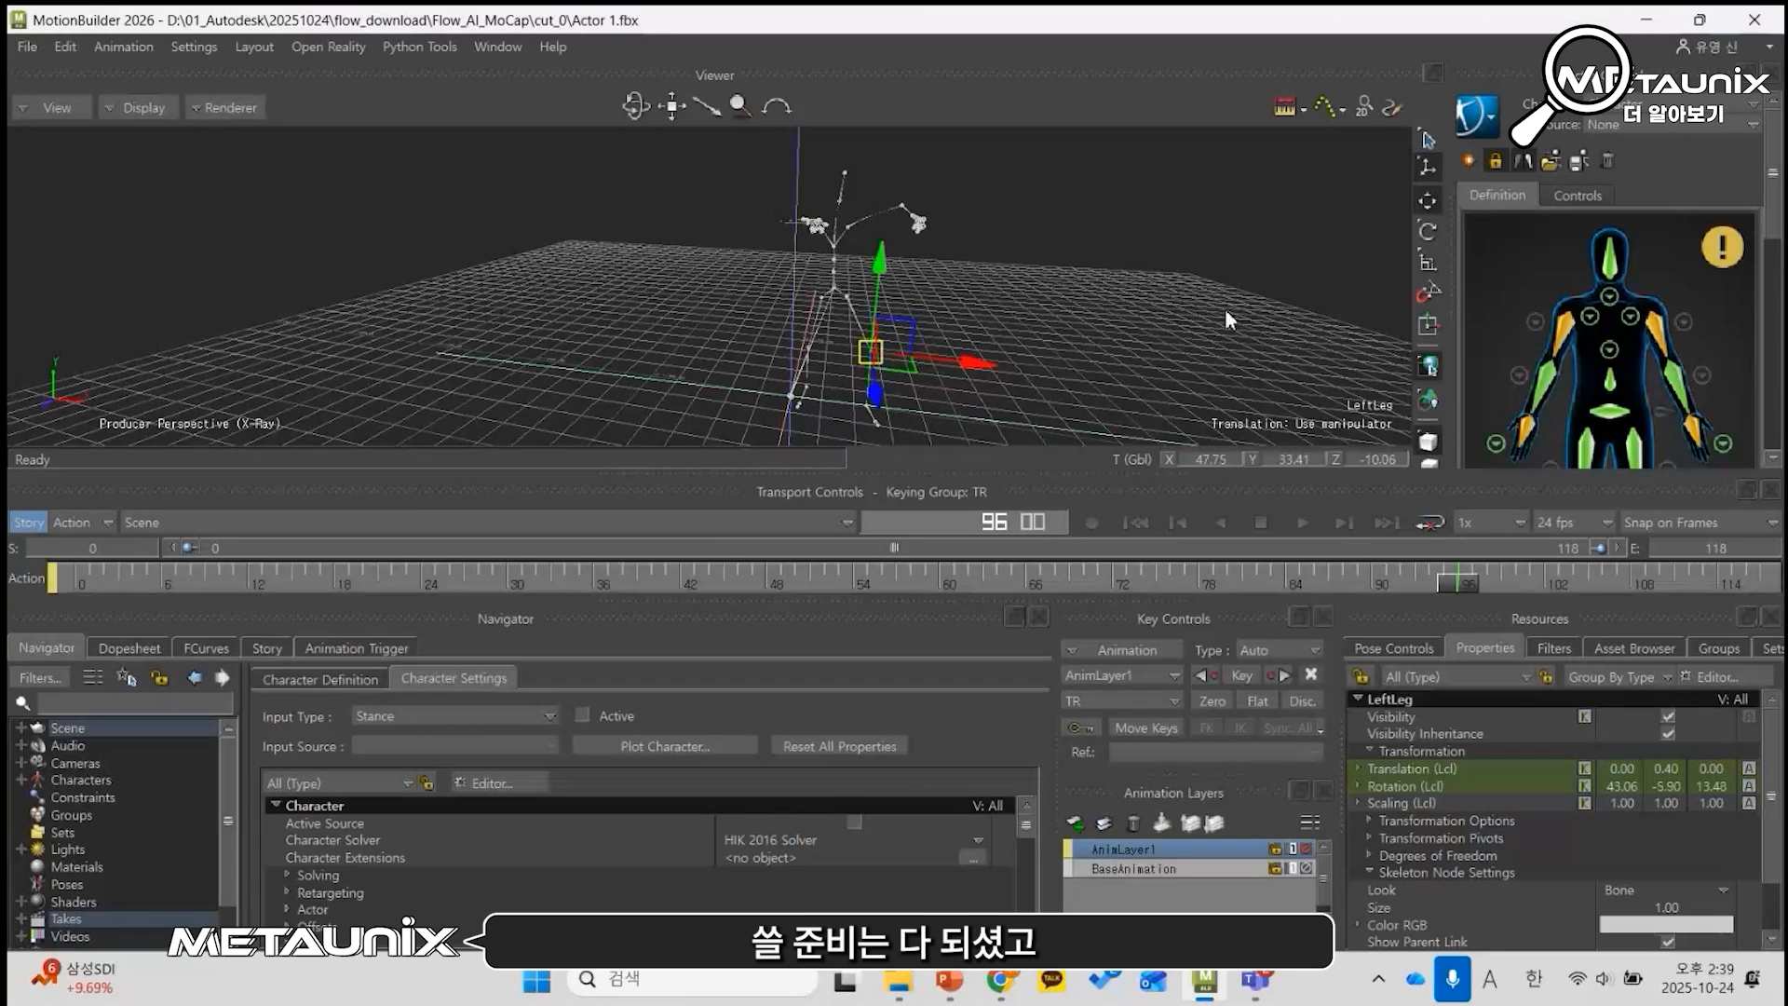
Step: Merge the Aragor tutorial character into the scene with No Animation
left_click(1618, 642)
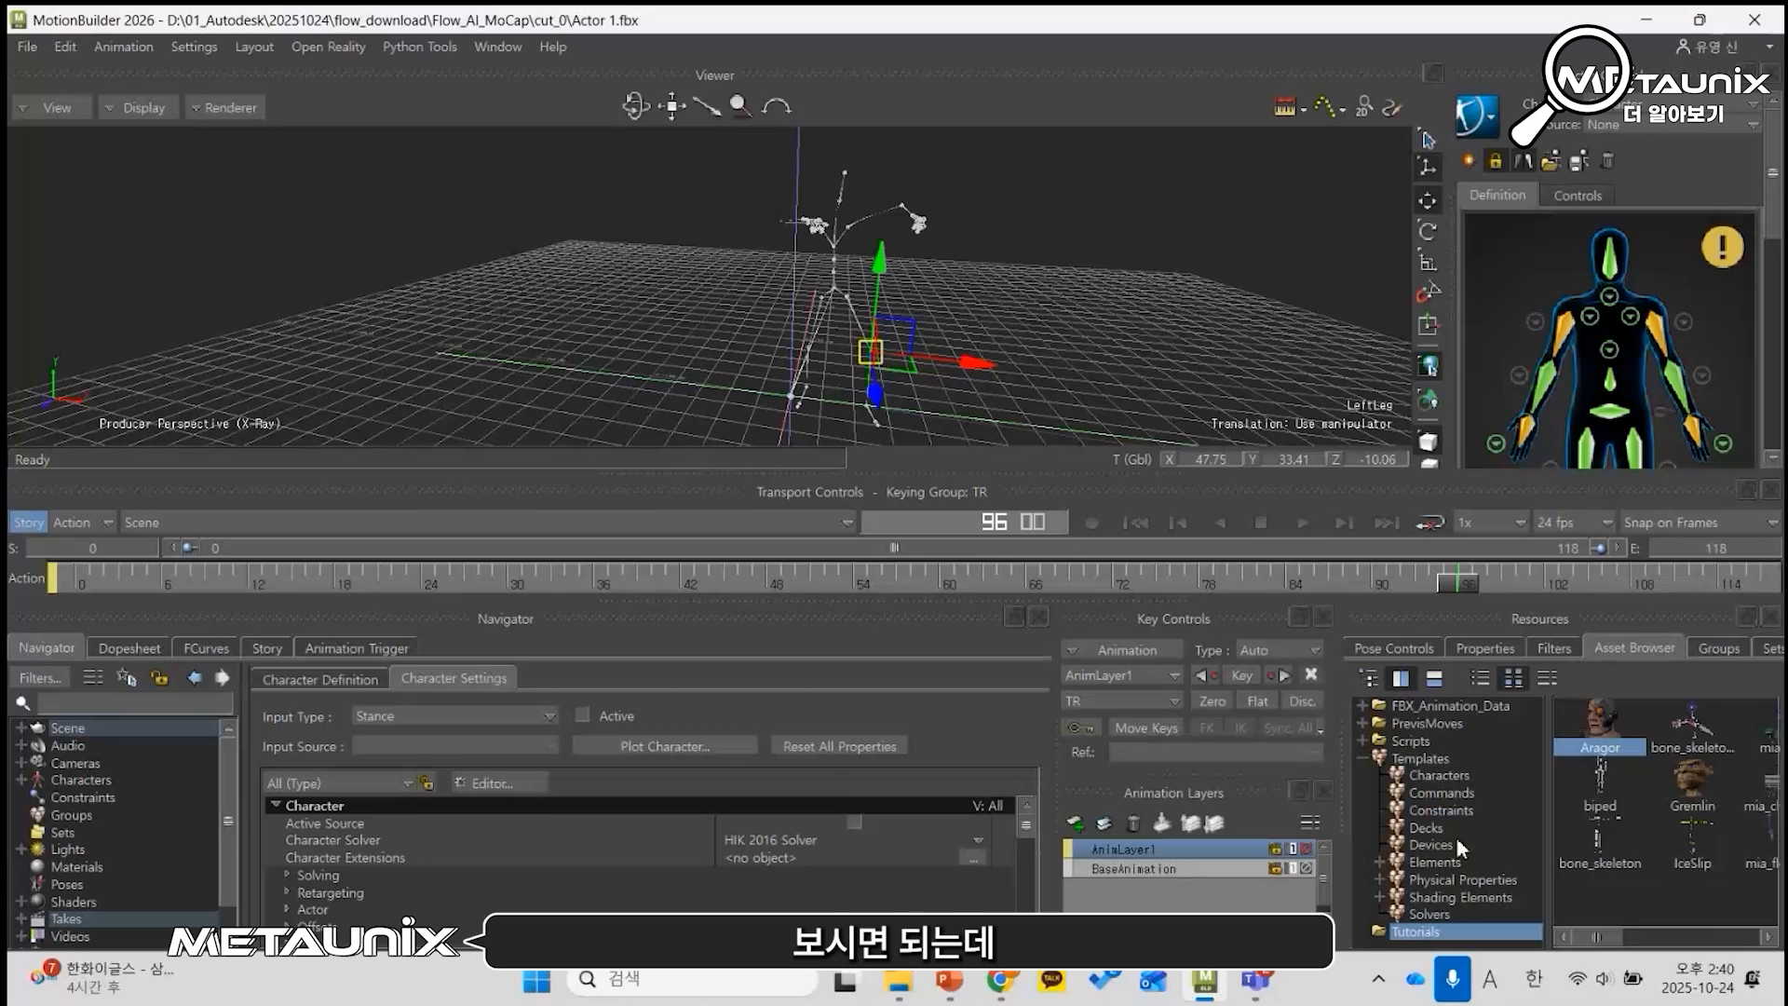
left_click_drag(1440, 793, 1075, 312)
mouse_move(1118, 292)
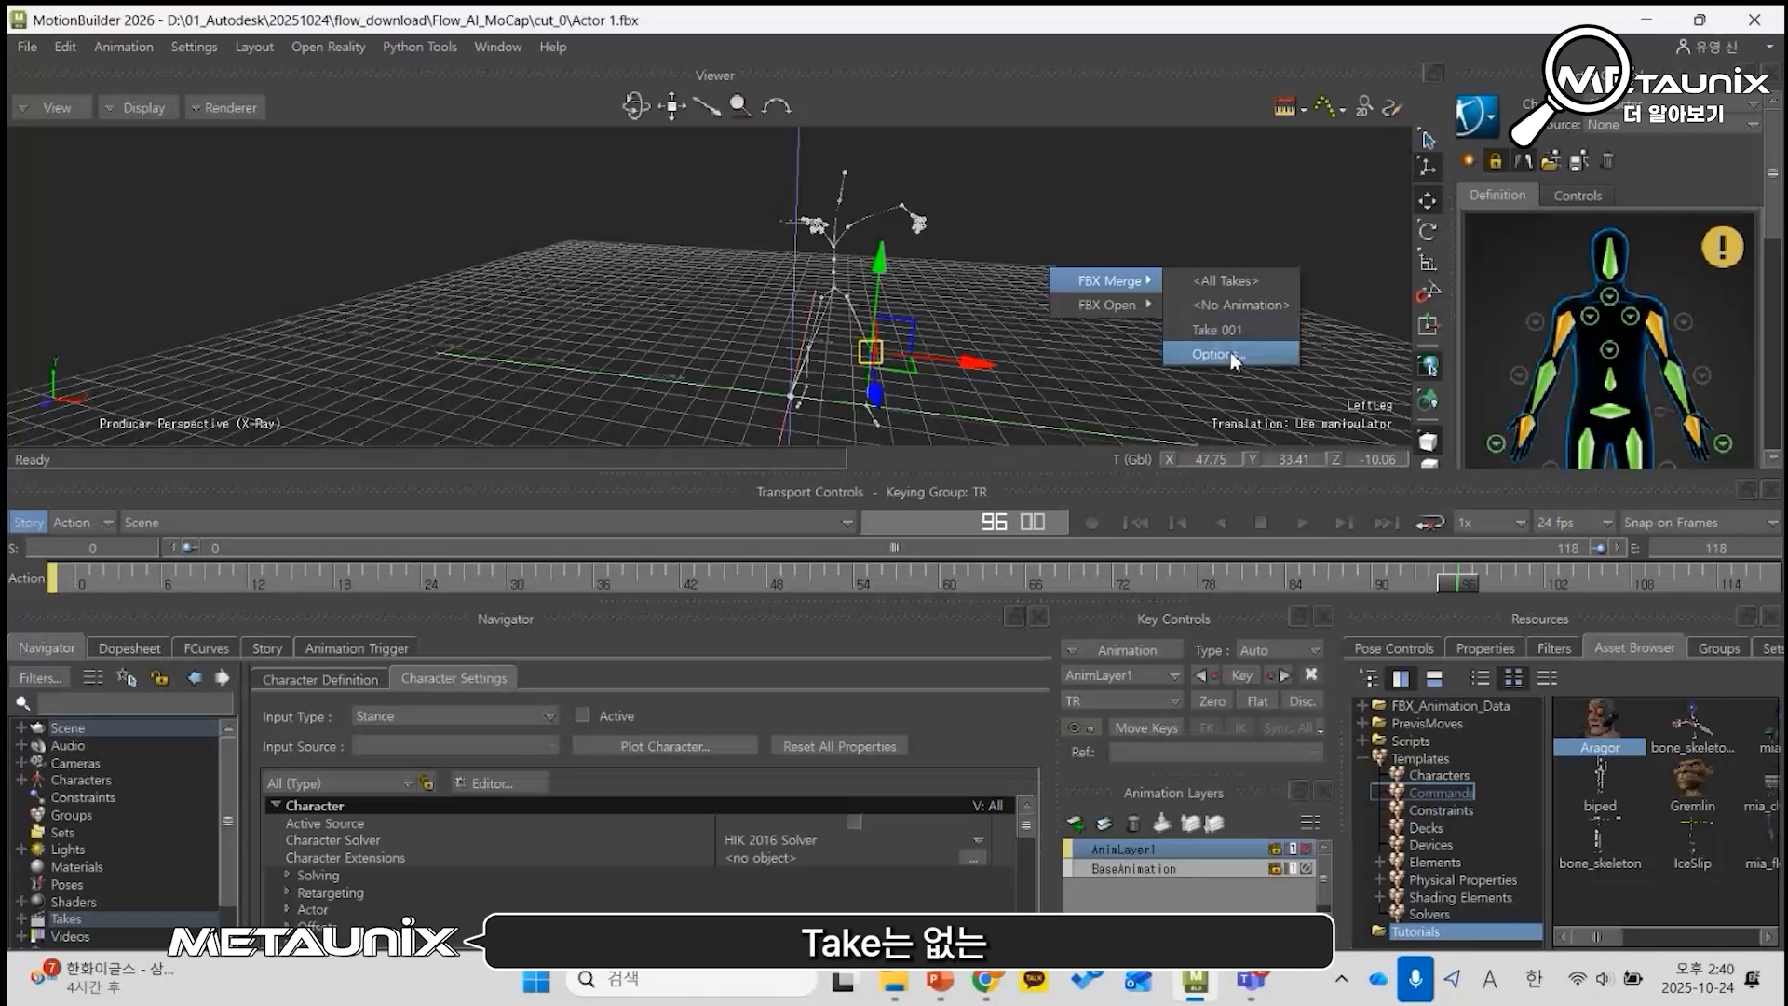
left_click(1263, 306)
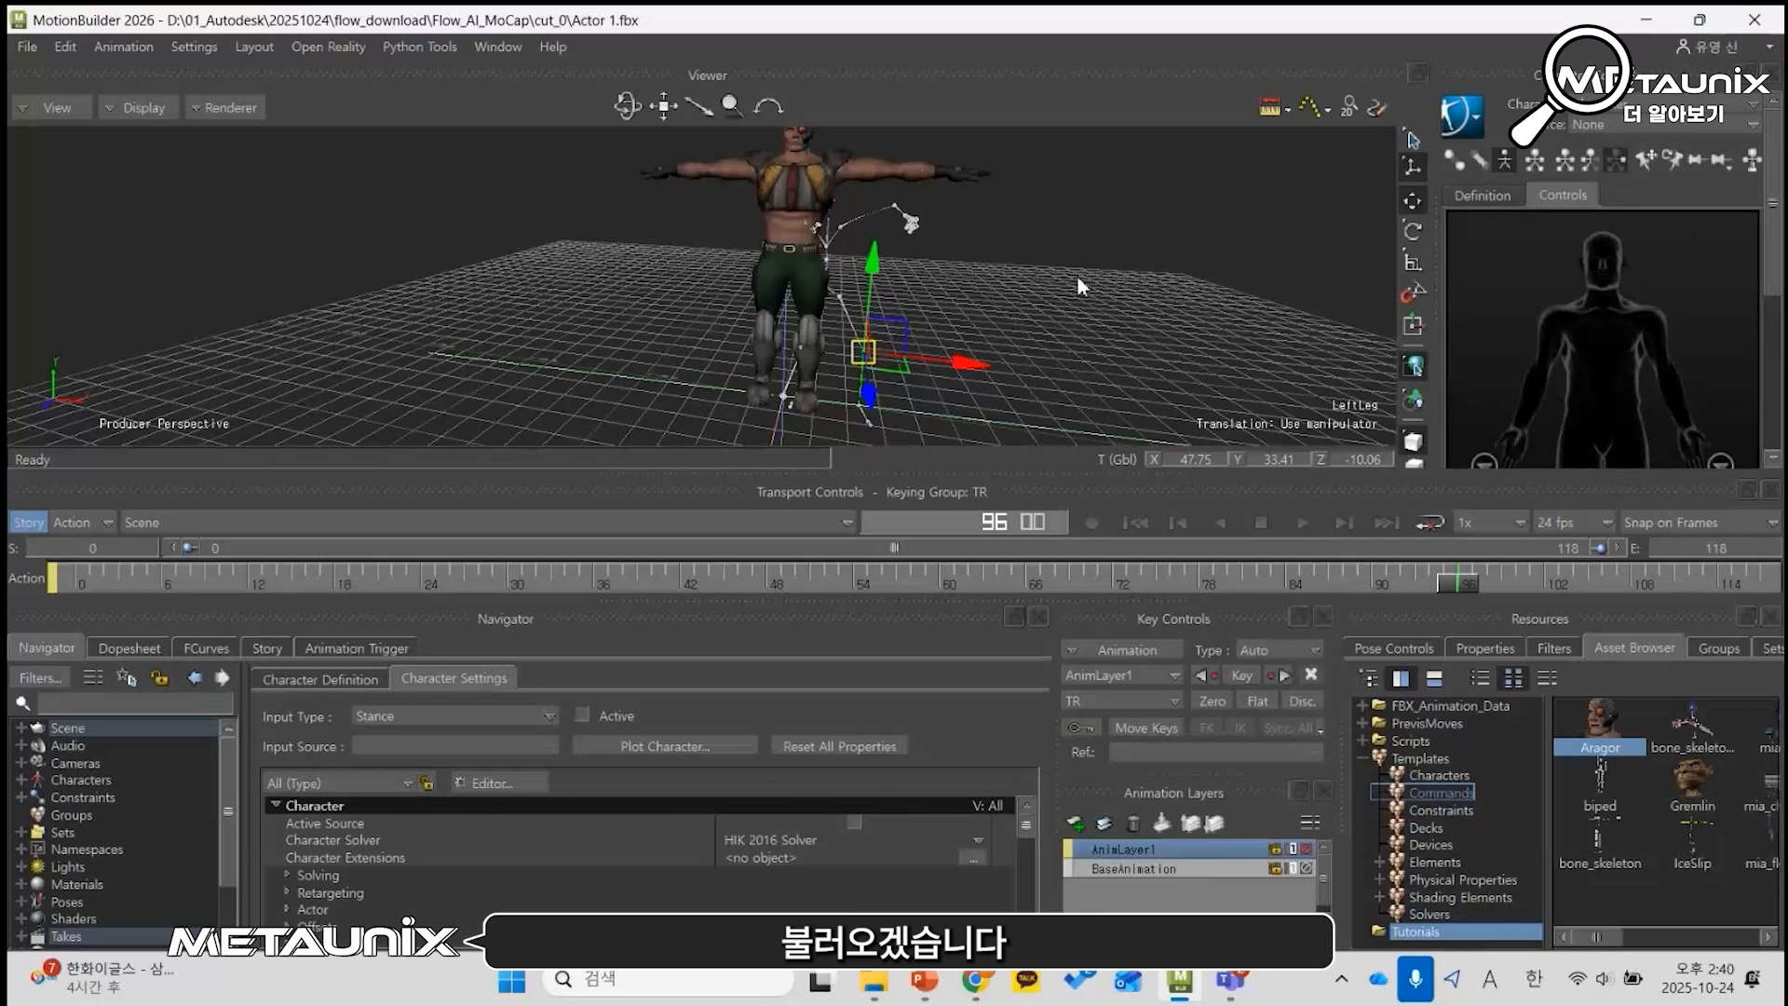
middle_click_drag(1077, 277, 1007, 249, "alt")
right_click_drag(1007, 250, 886, 284, "alt")
middle_click_drag(886, 284, 902, 313, "alt")
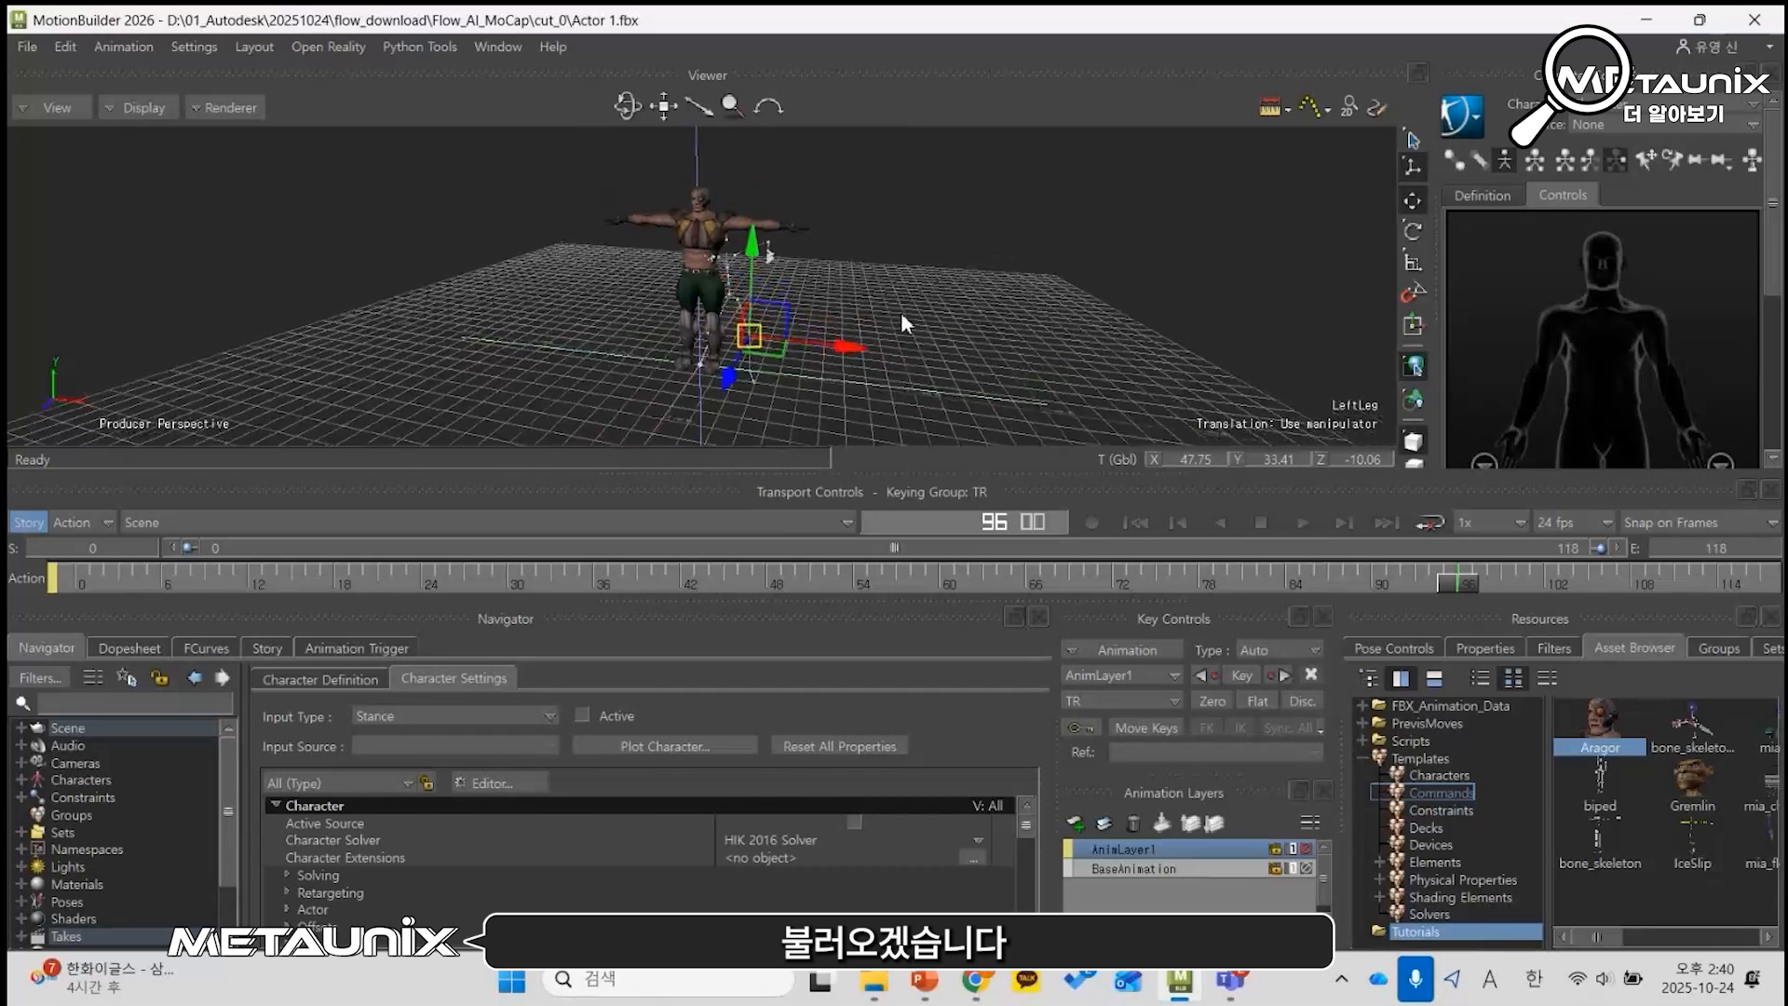
Step: Play the take from its start to compare the skeleton's motion with Aragor, and return to frame 0
left_click(1138, 523)
left_click(1302, 523)
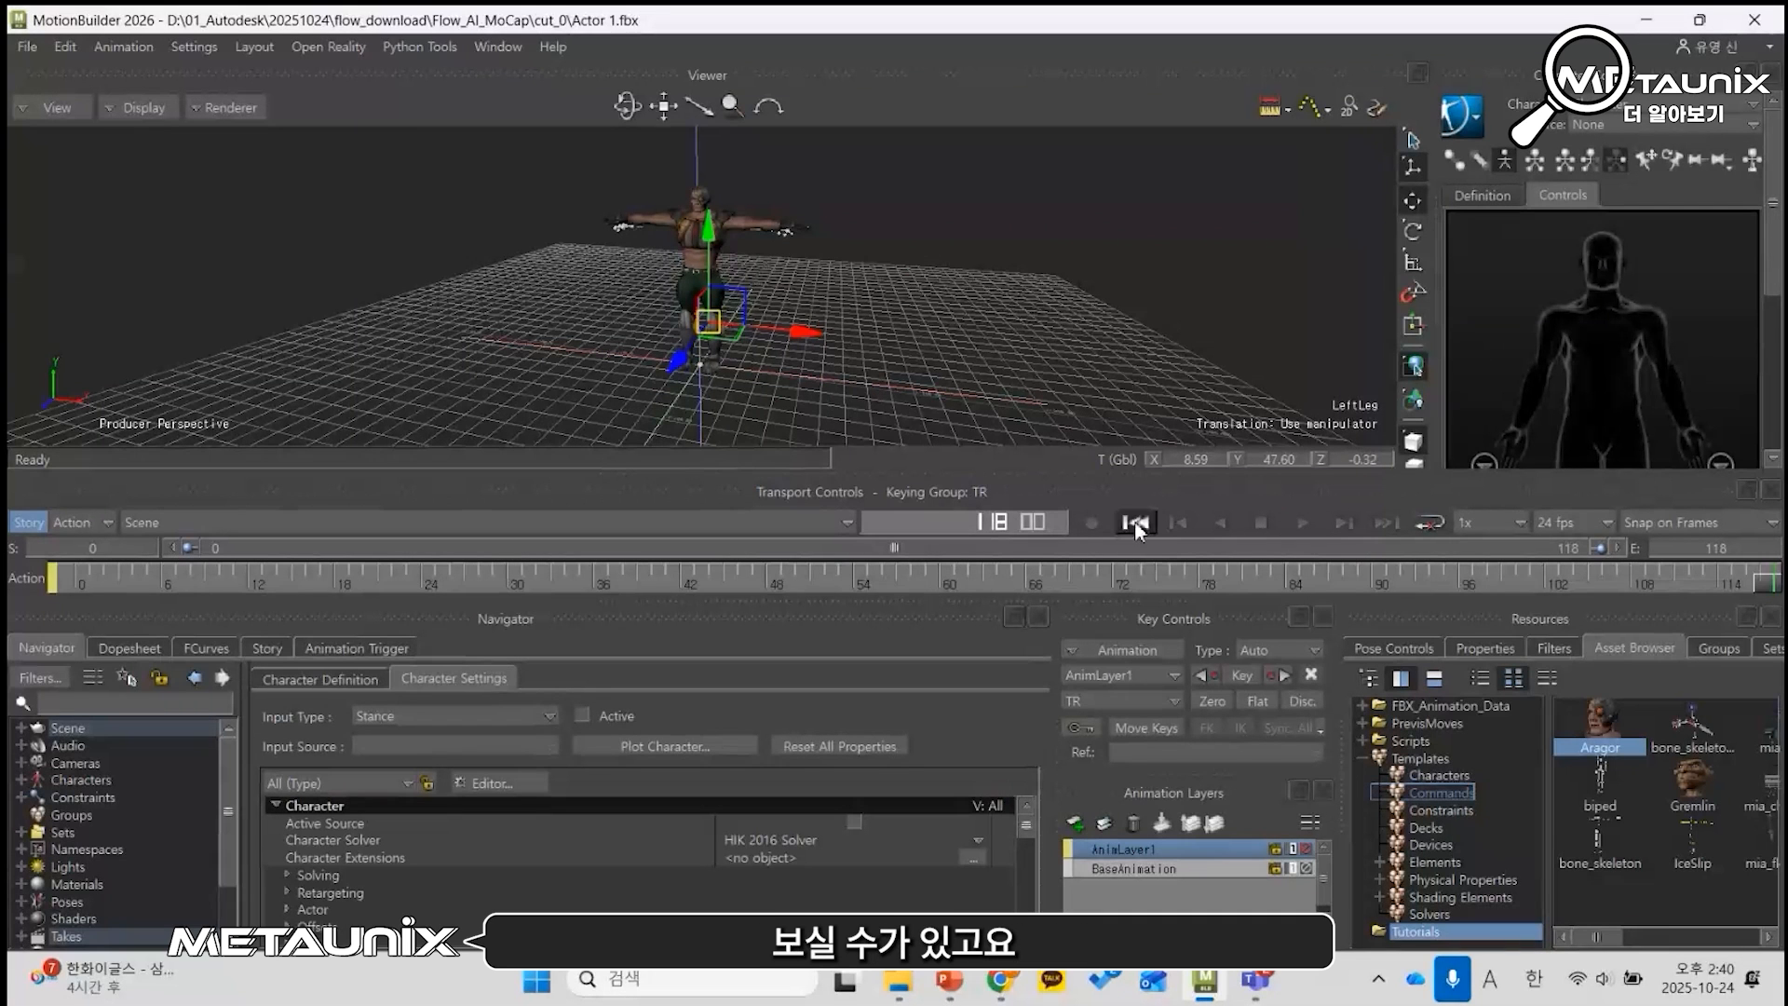
left_click(1132, 521)
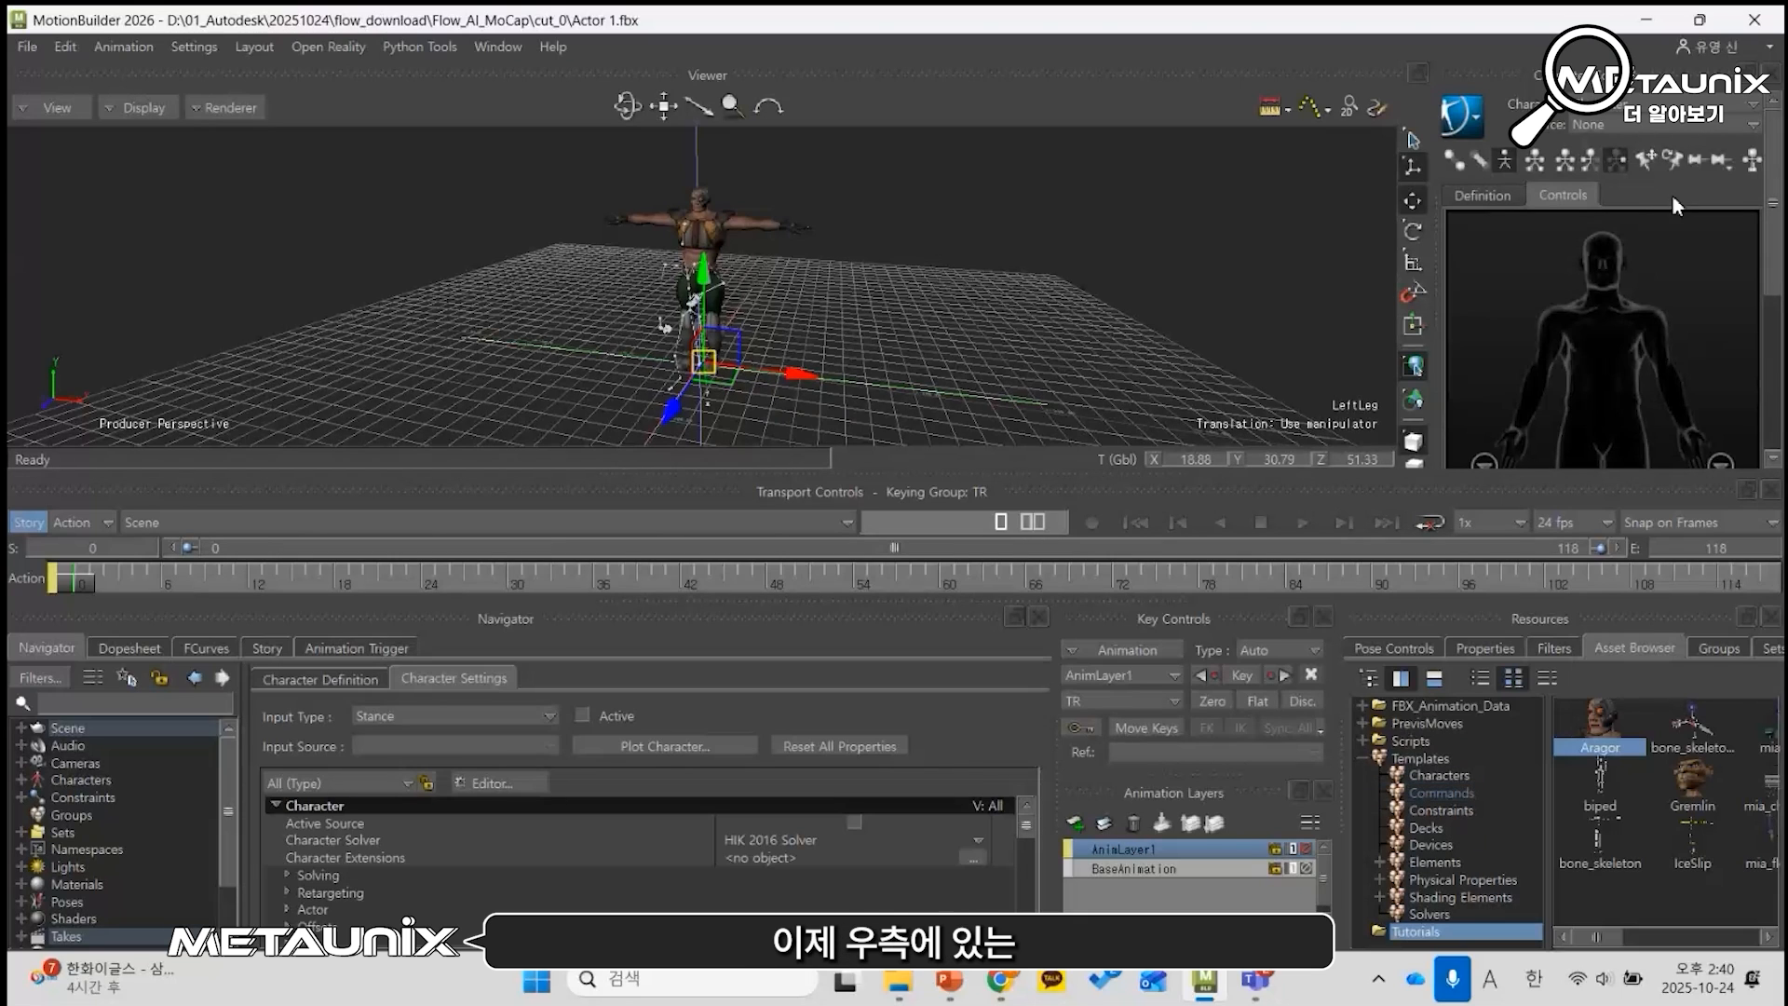
Step: Make Aragor the current character with Character as its source, and play the retargeted motion
left_click(1638, 119)
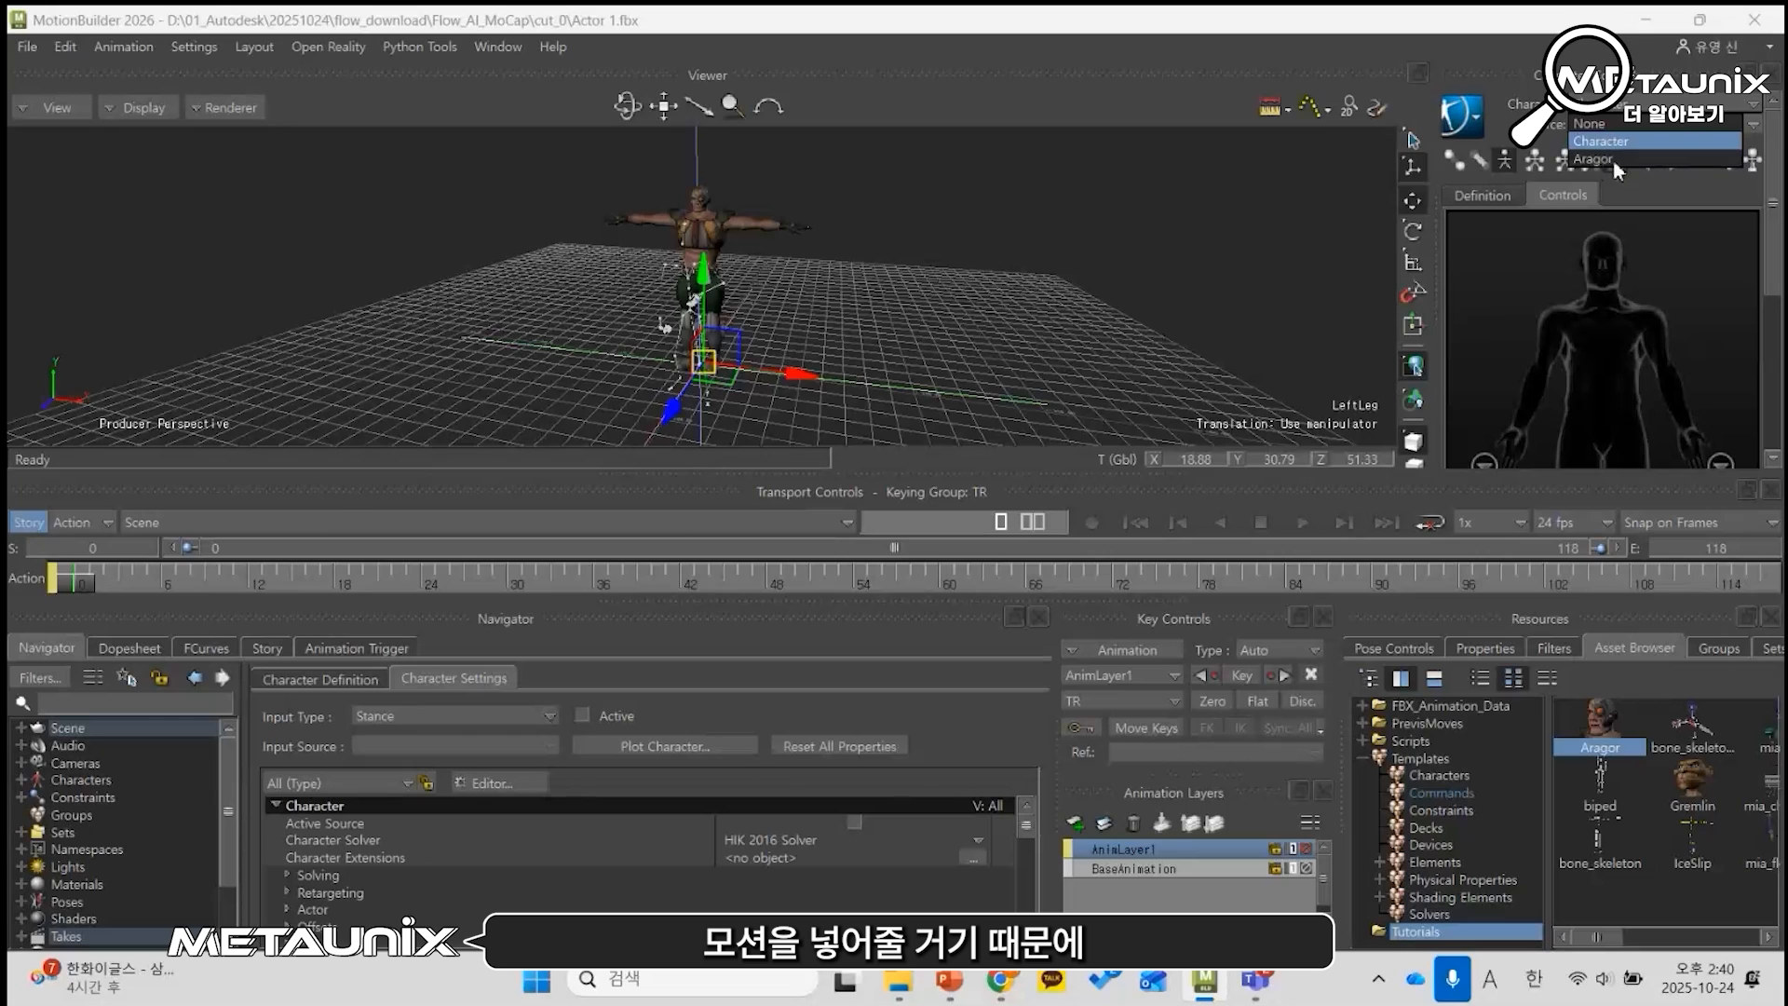
left_click(1612, 160)
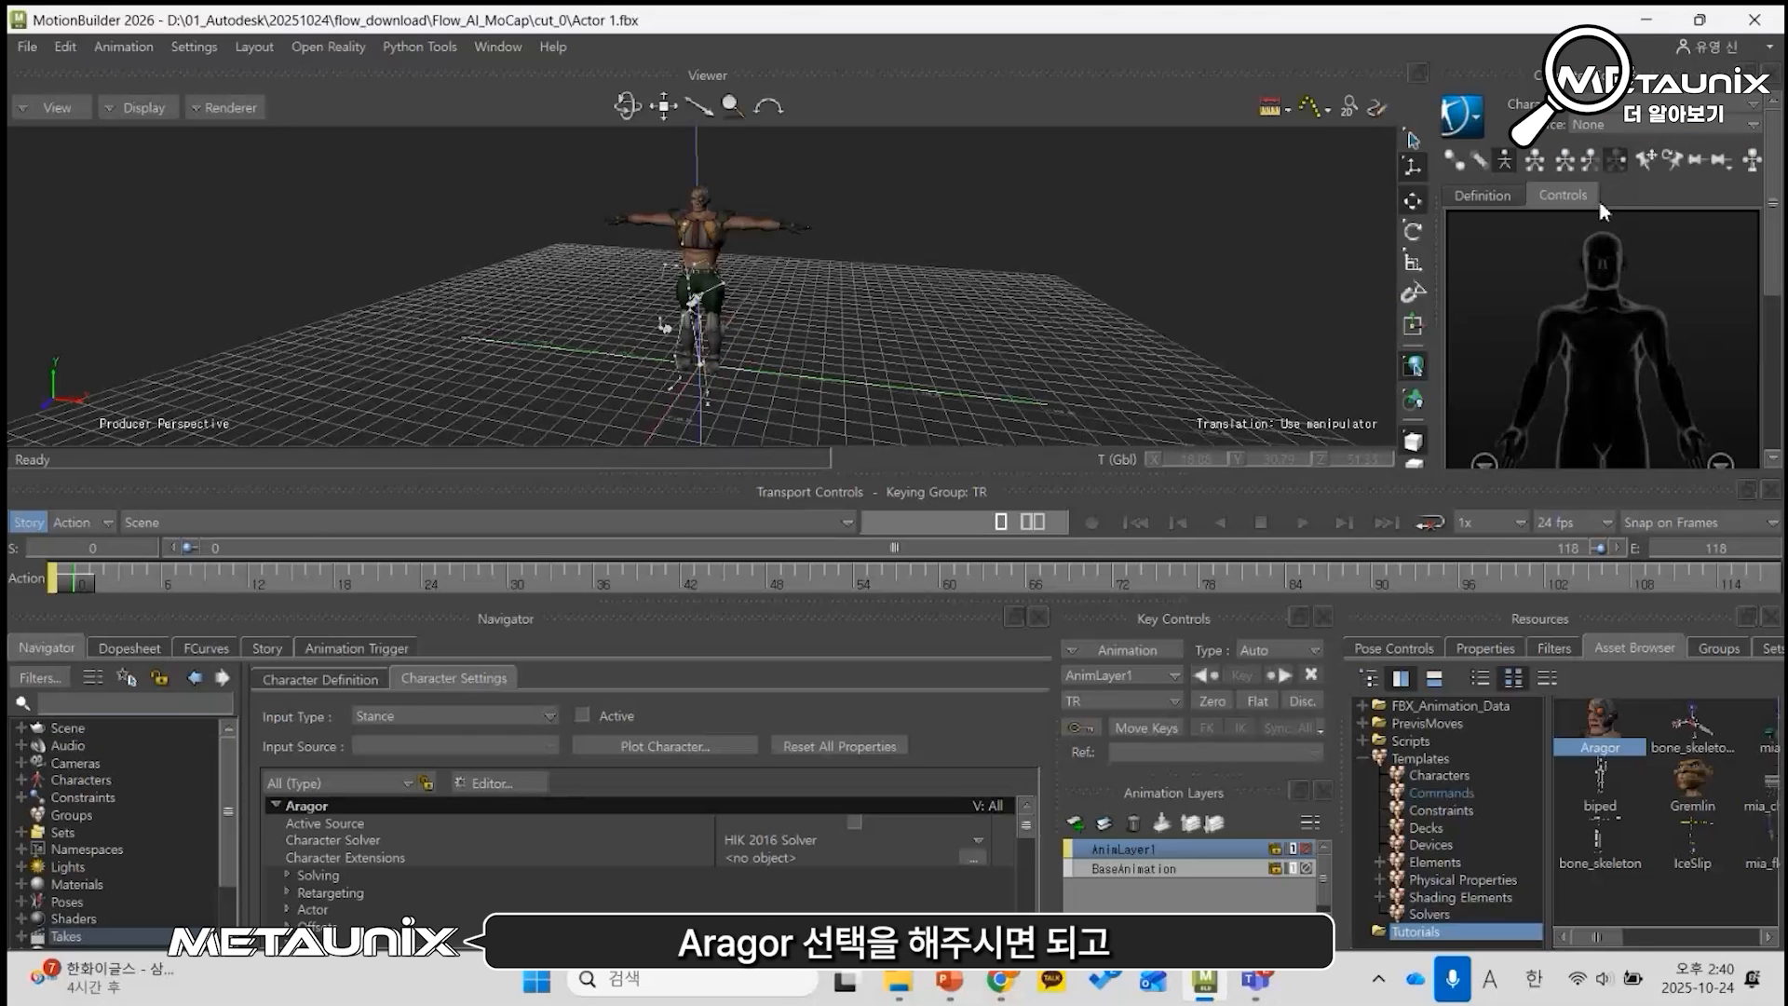
left_click(1606, 129)
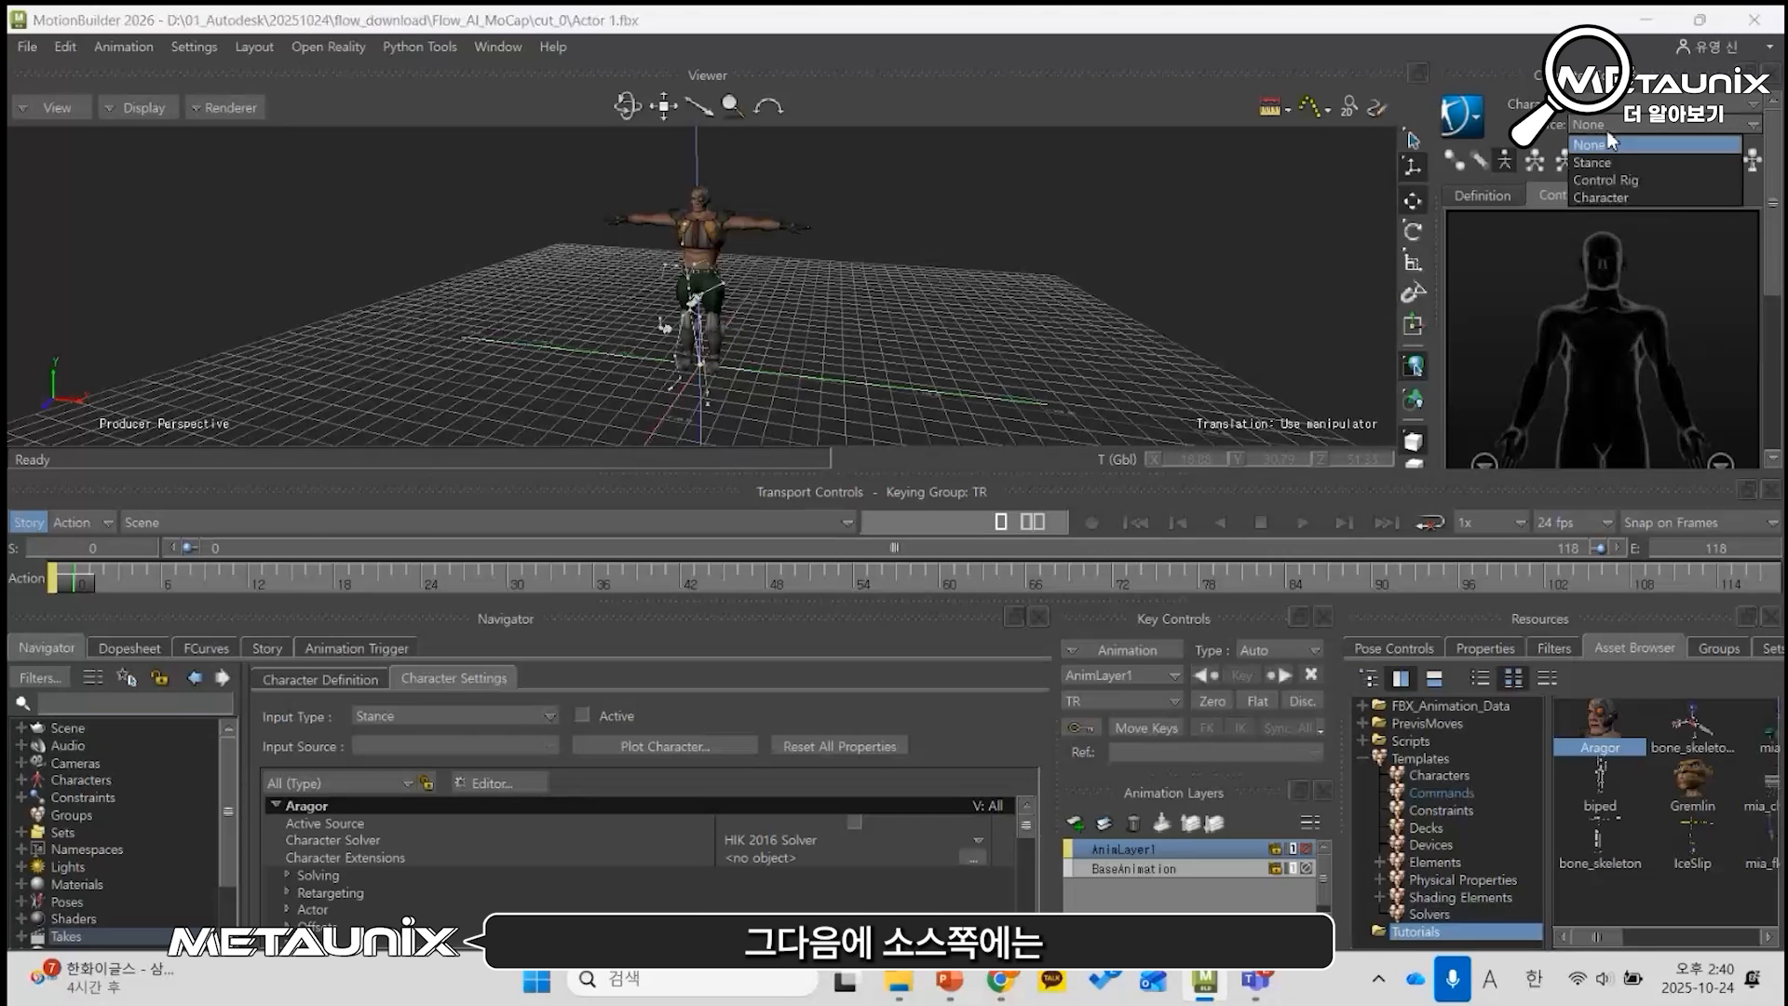
left_click(1620, 198)
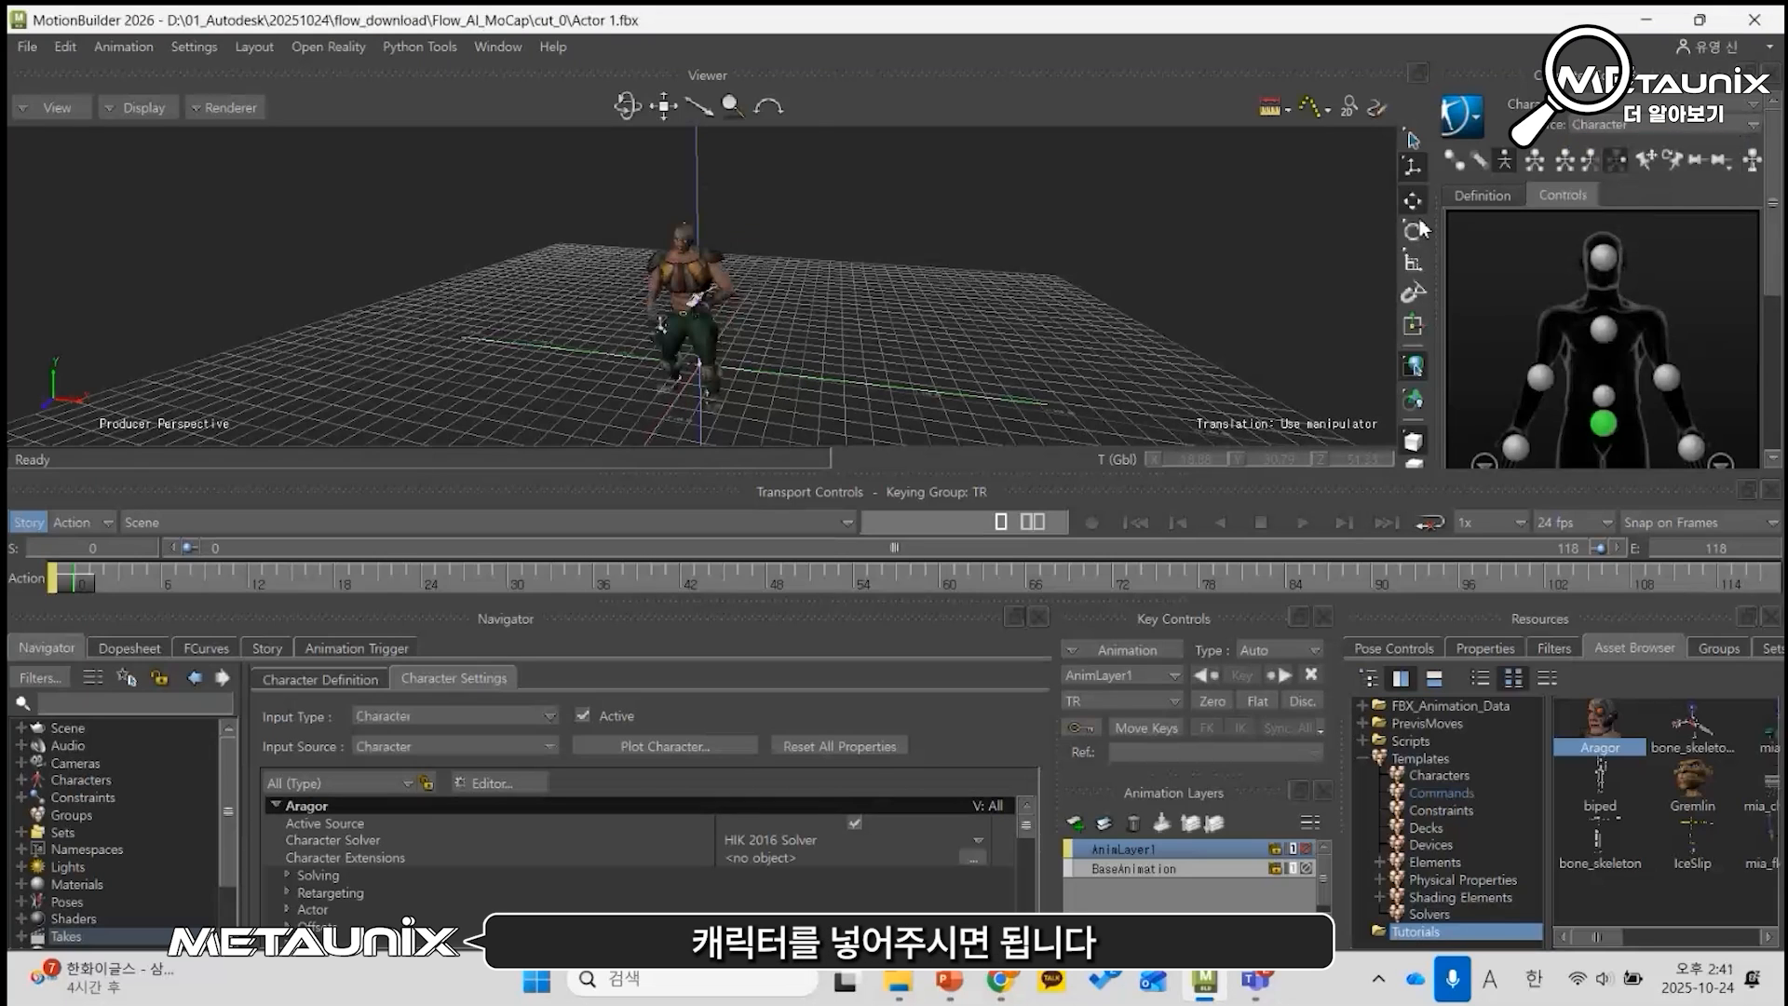
left_click_drag(891, 322, 1018, 299, "shift")
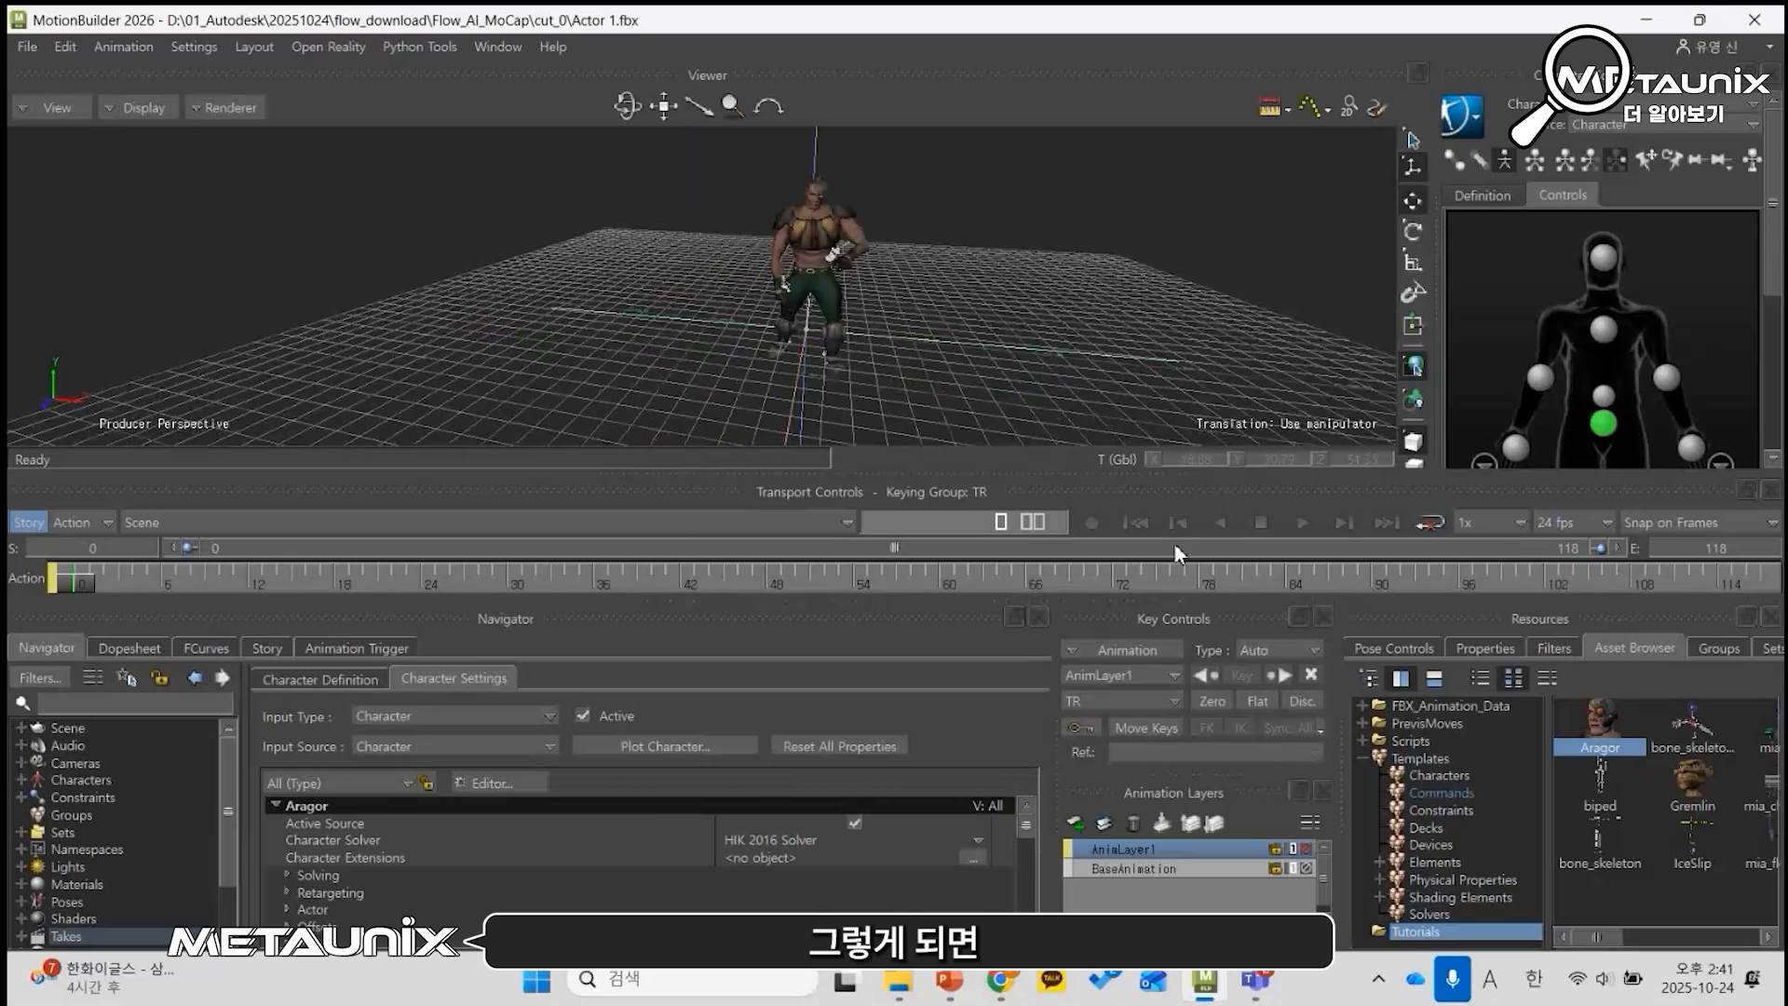
left_click(1301, 524)
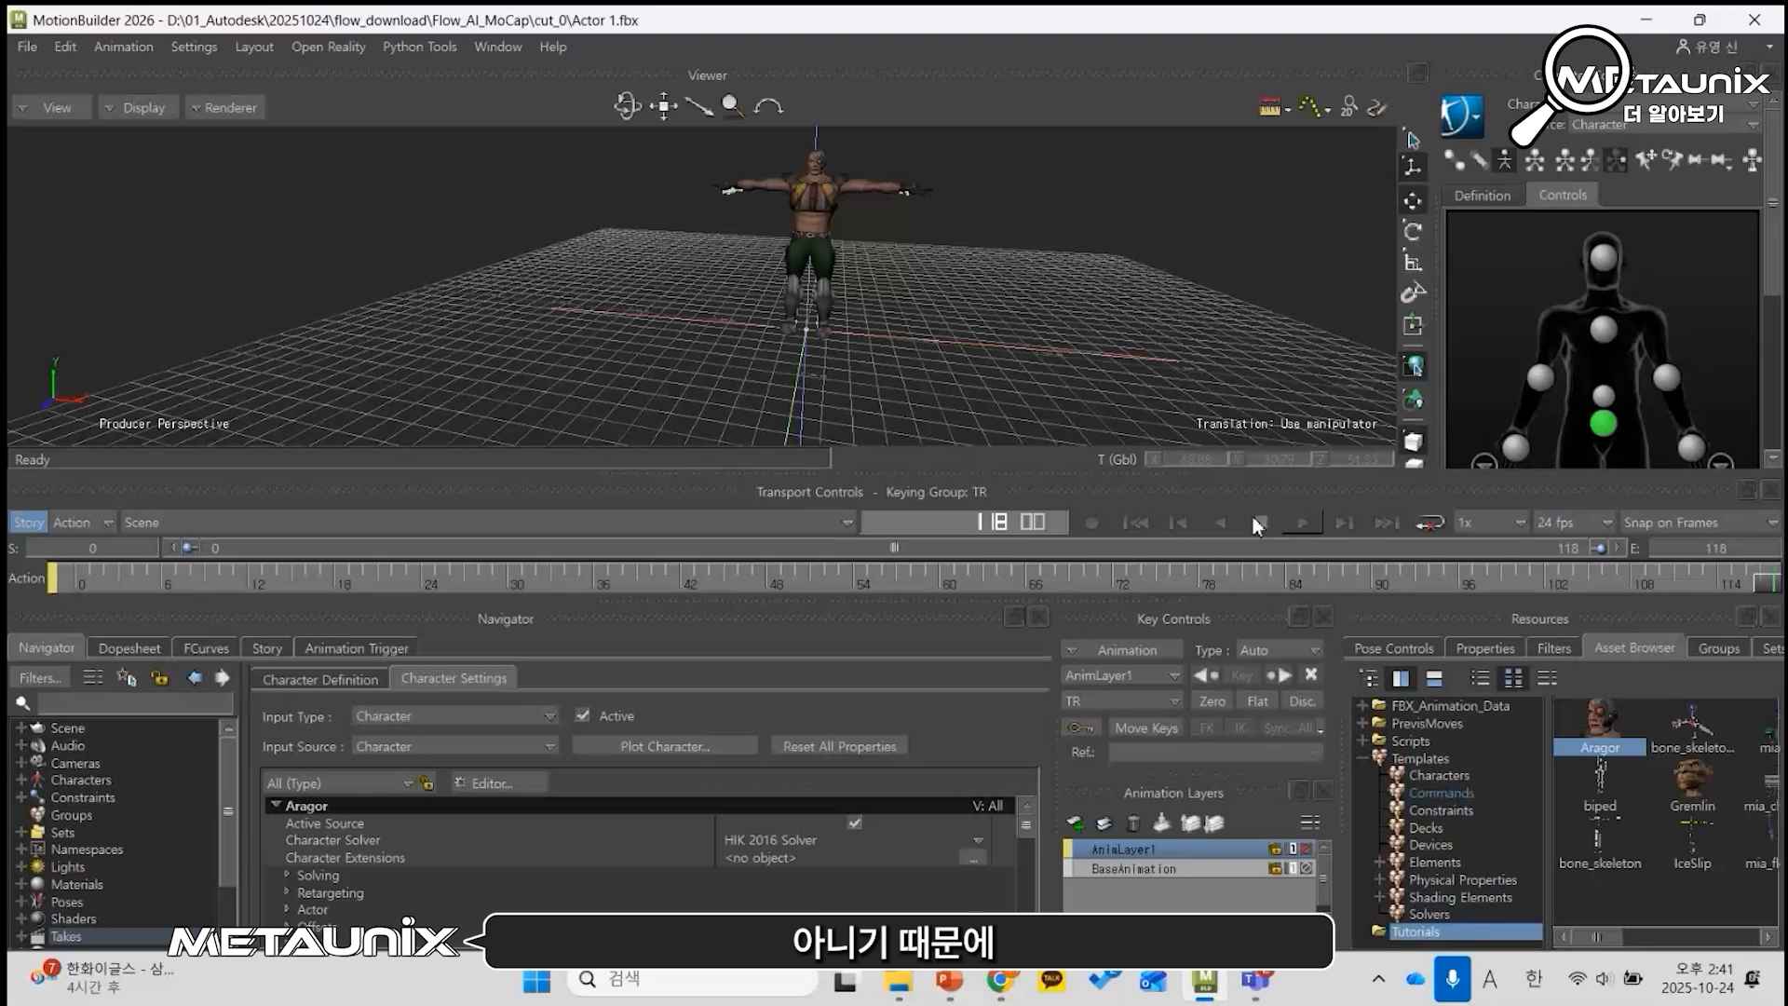
Step: Bake the retargeted motion onto Aragor's Control Rig
left_click(1473, 121)
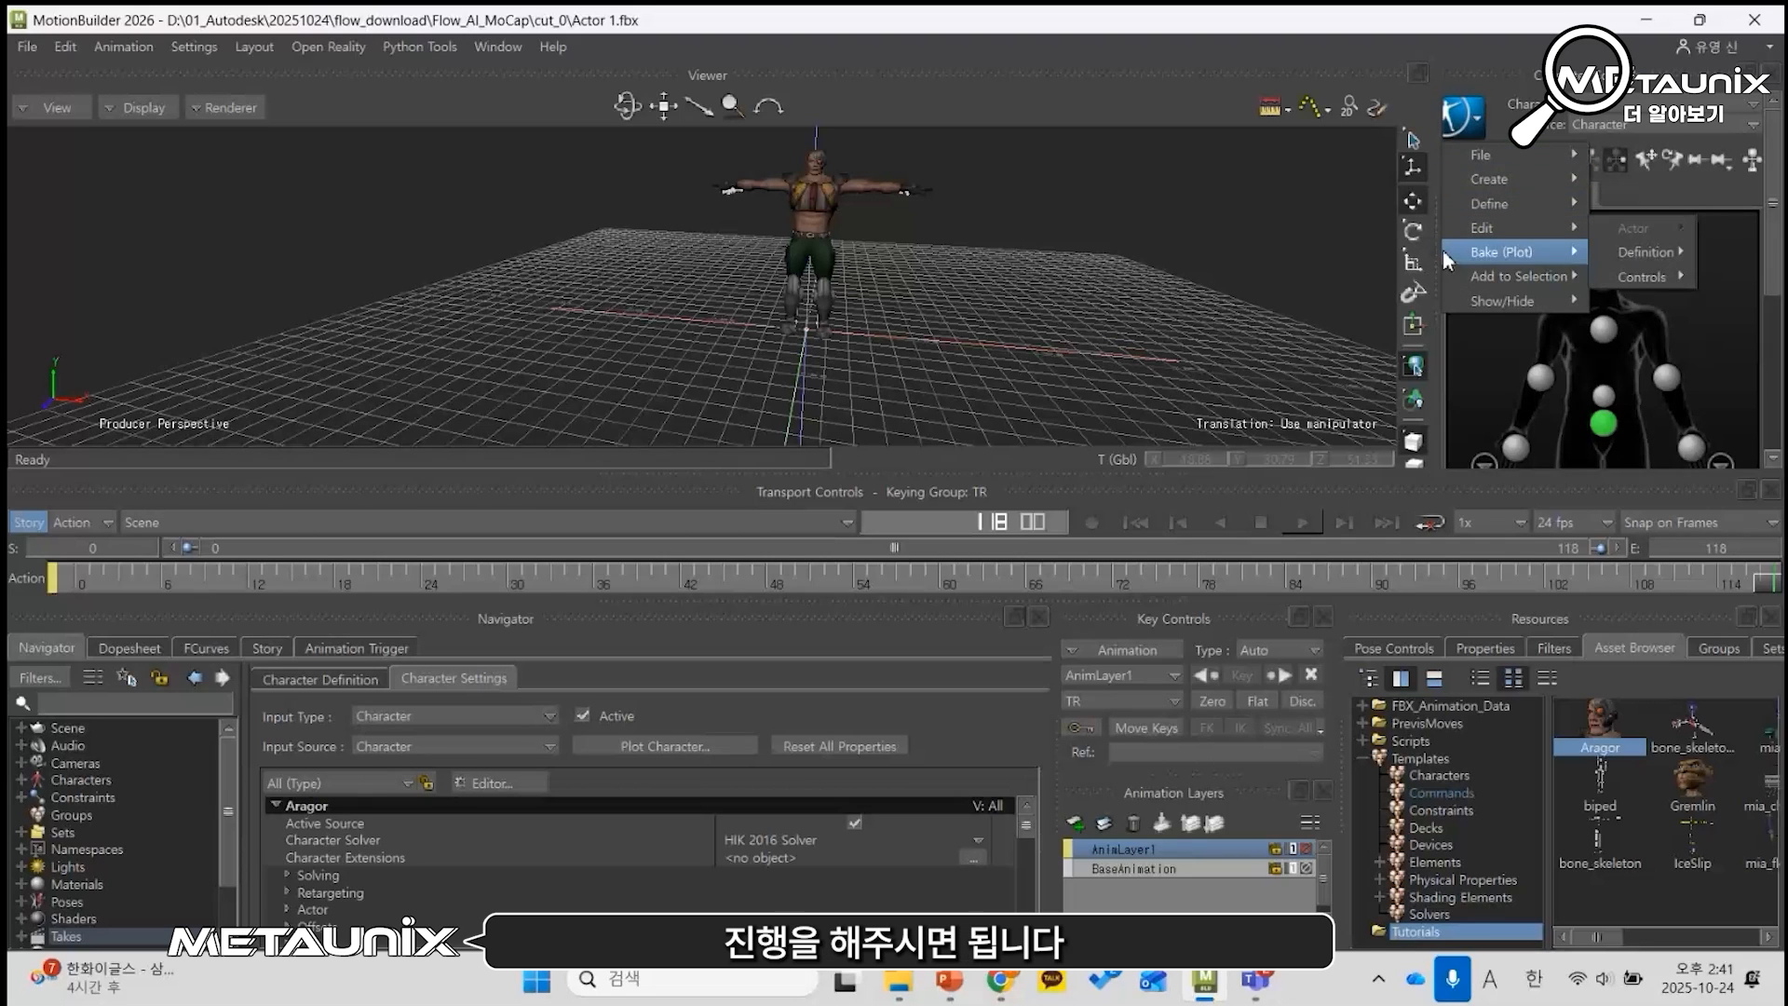
mouse_move(1522, 257)
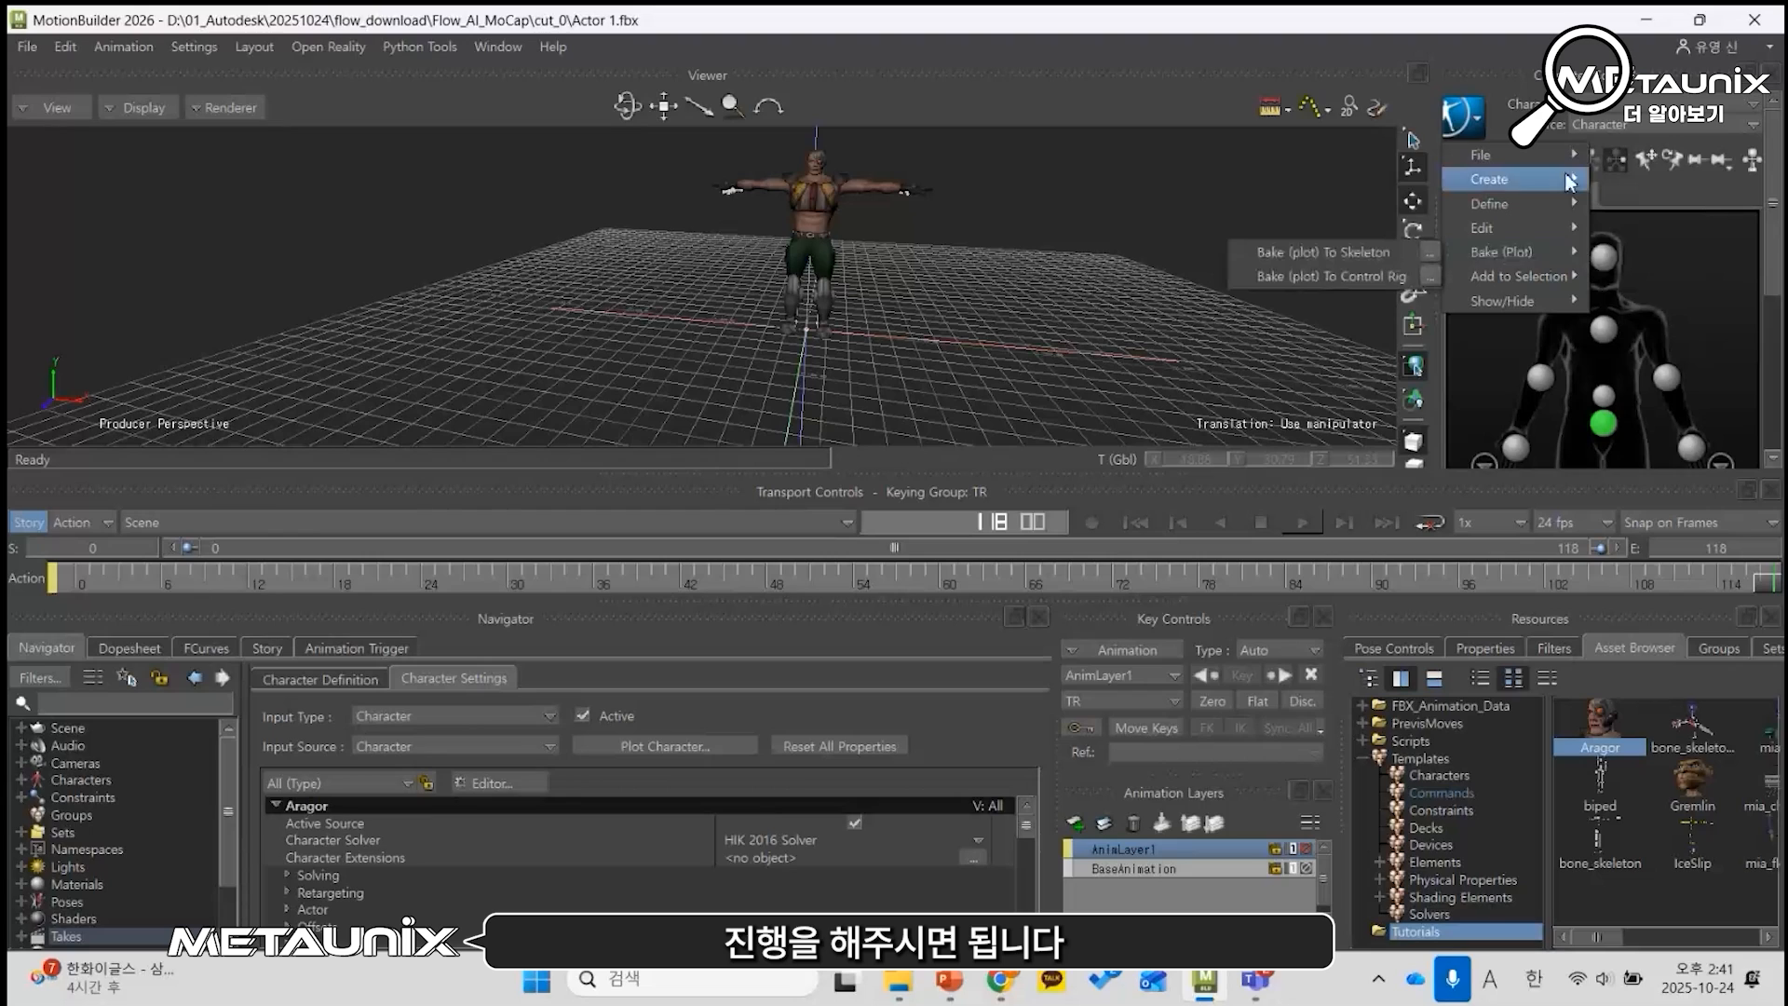
left_click(1361, 276)
left_click(794, 557)
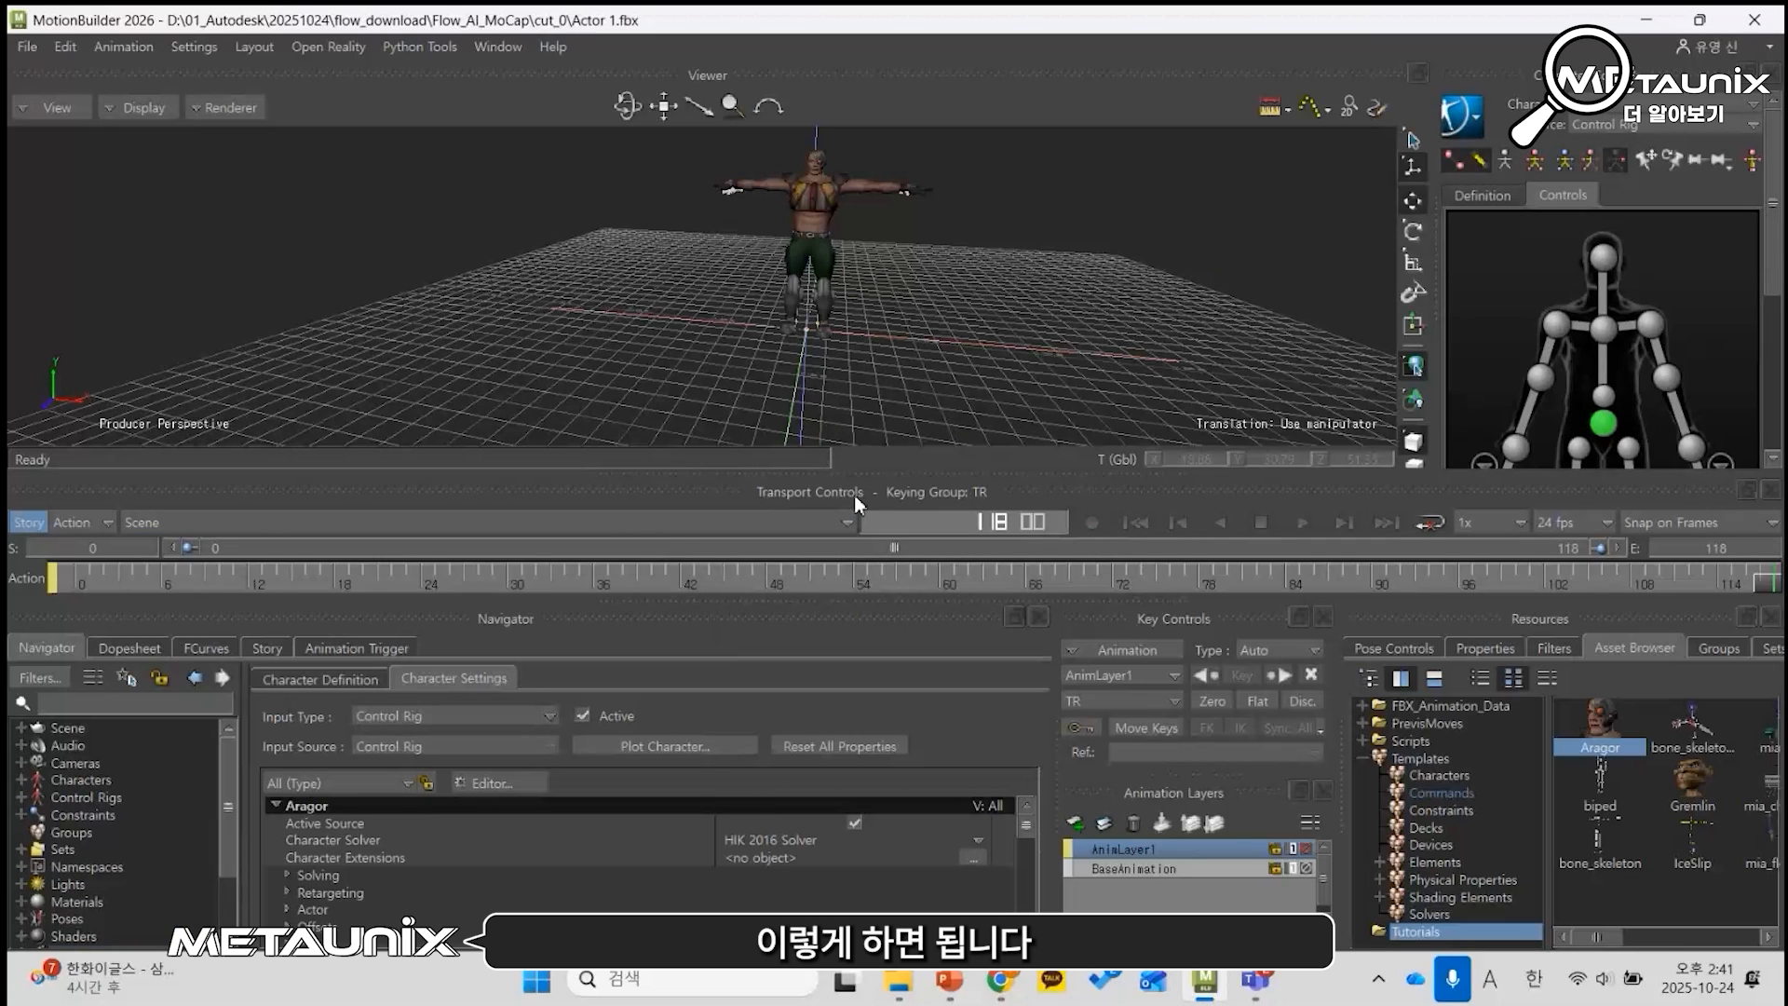
Step: Play Aragor's baked animation from frame 0 and stop at frame 87
left_click(1122, 522)
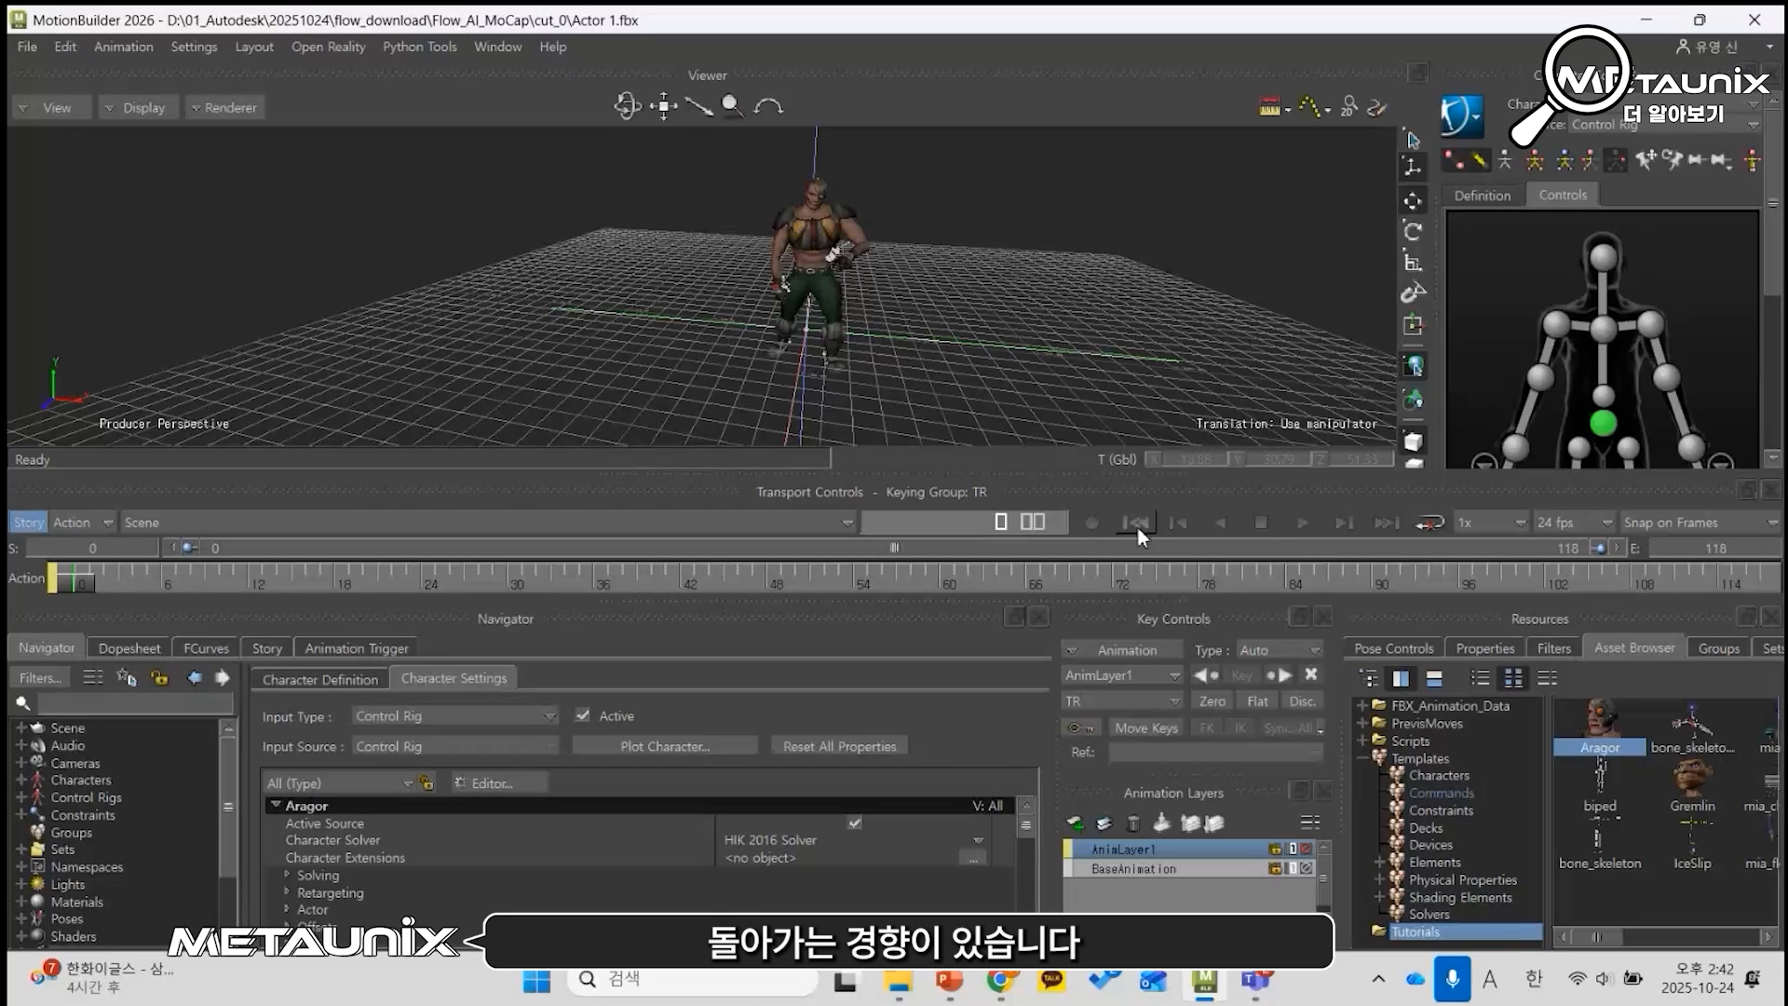
left_click(1302, 522)
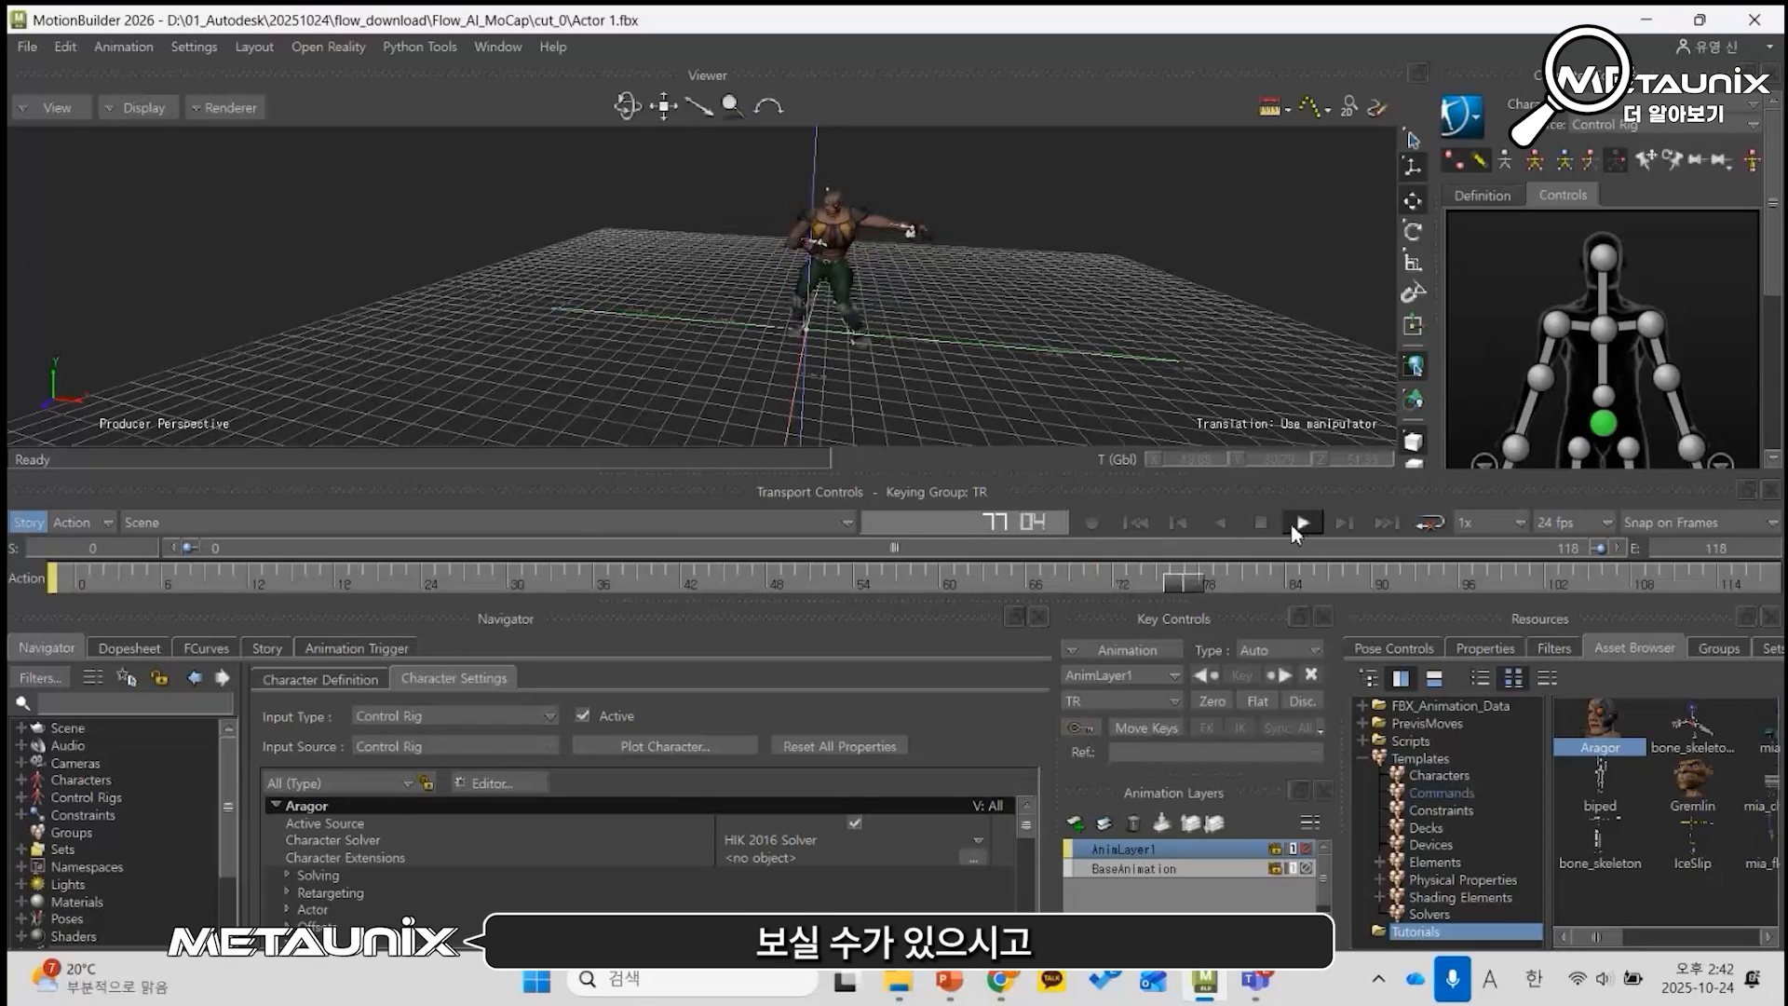
left_click(1294, 522)
Step: Delete the whole cut0_main branch from the scene together with the source Character that constrains it
left_click(17, 730)
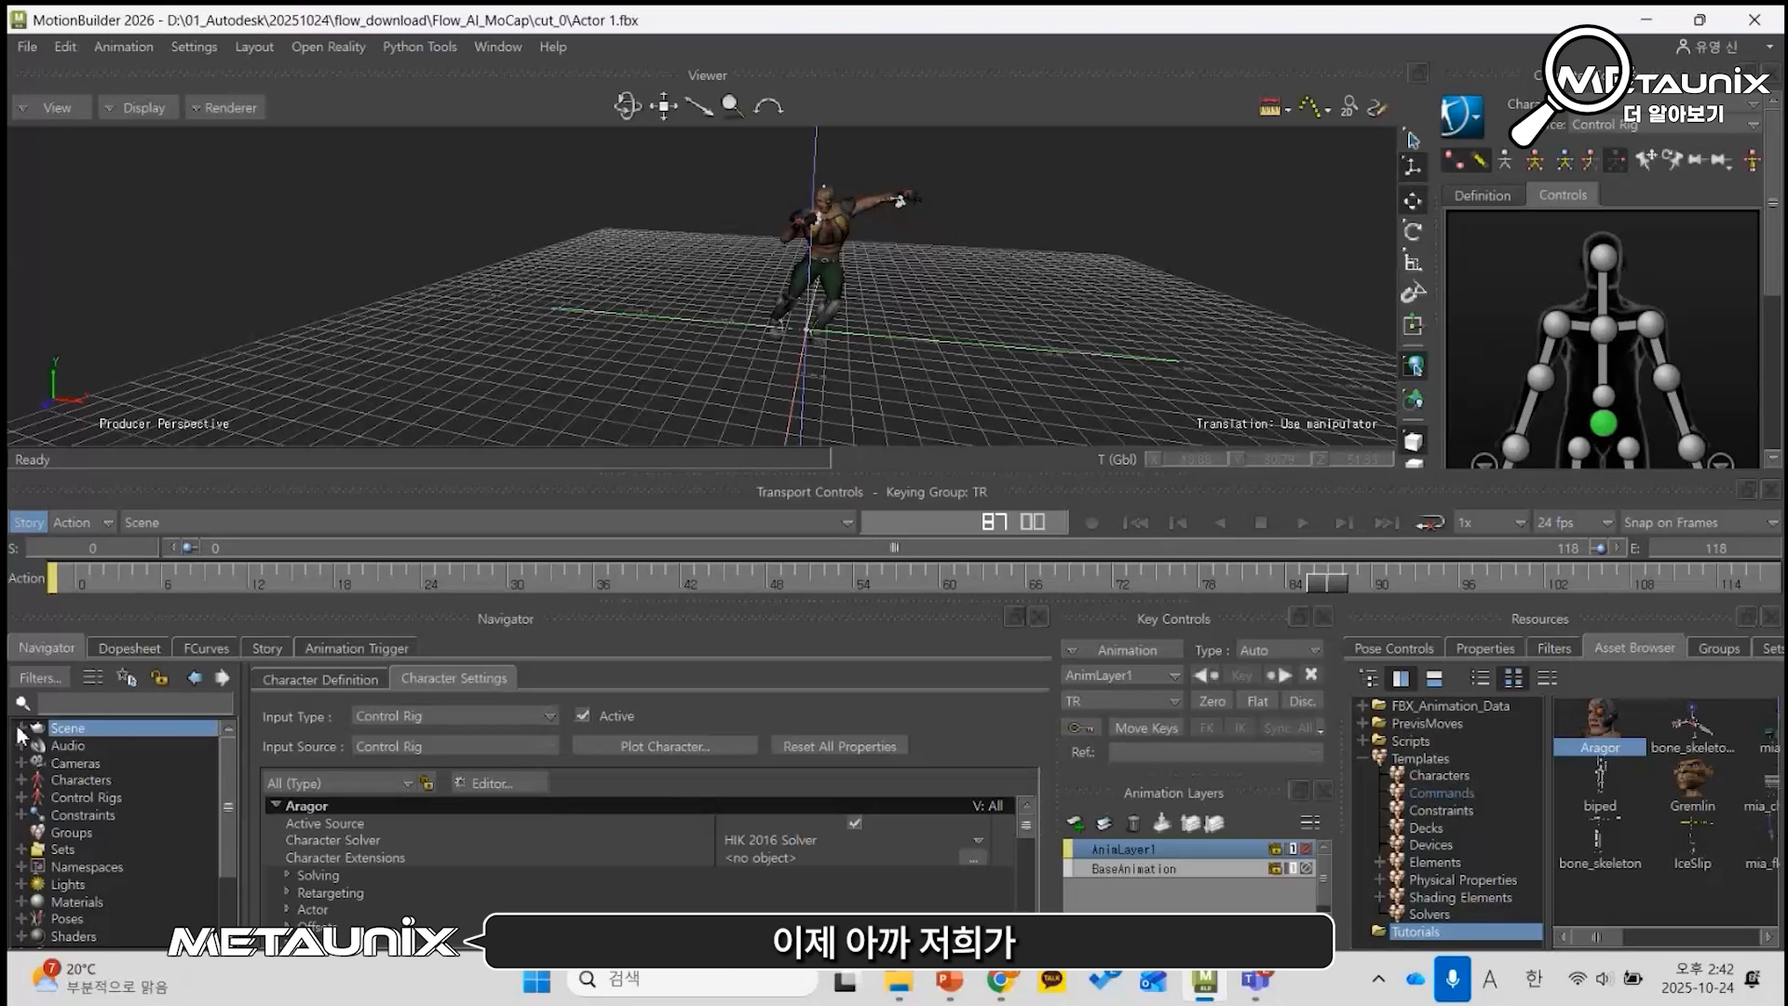
left_click(18, 728)
right_click(103, 747)
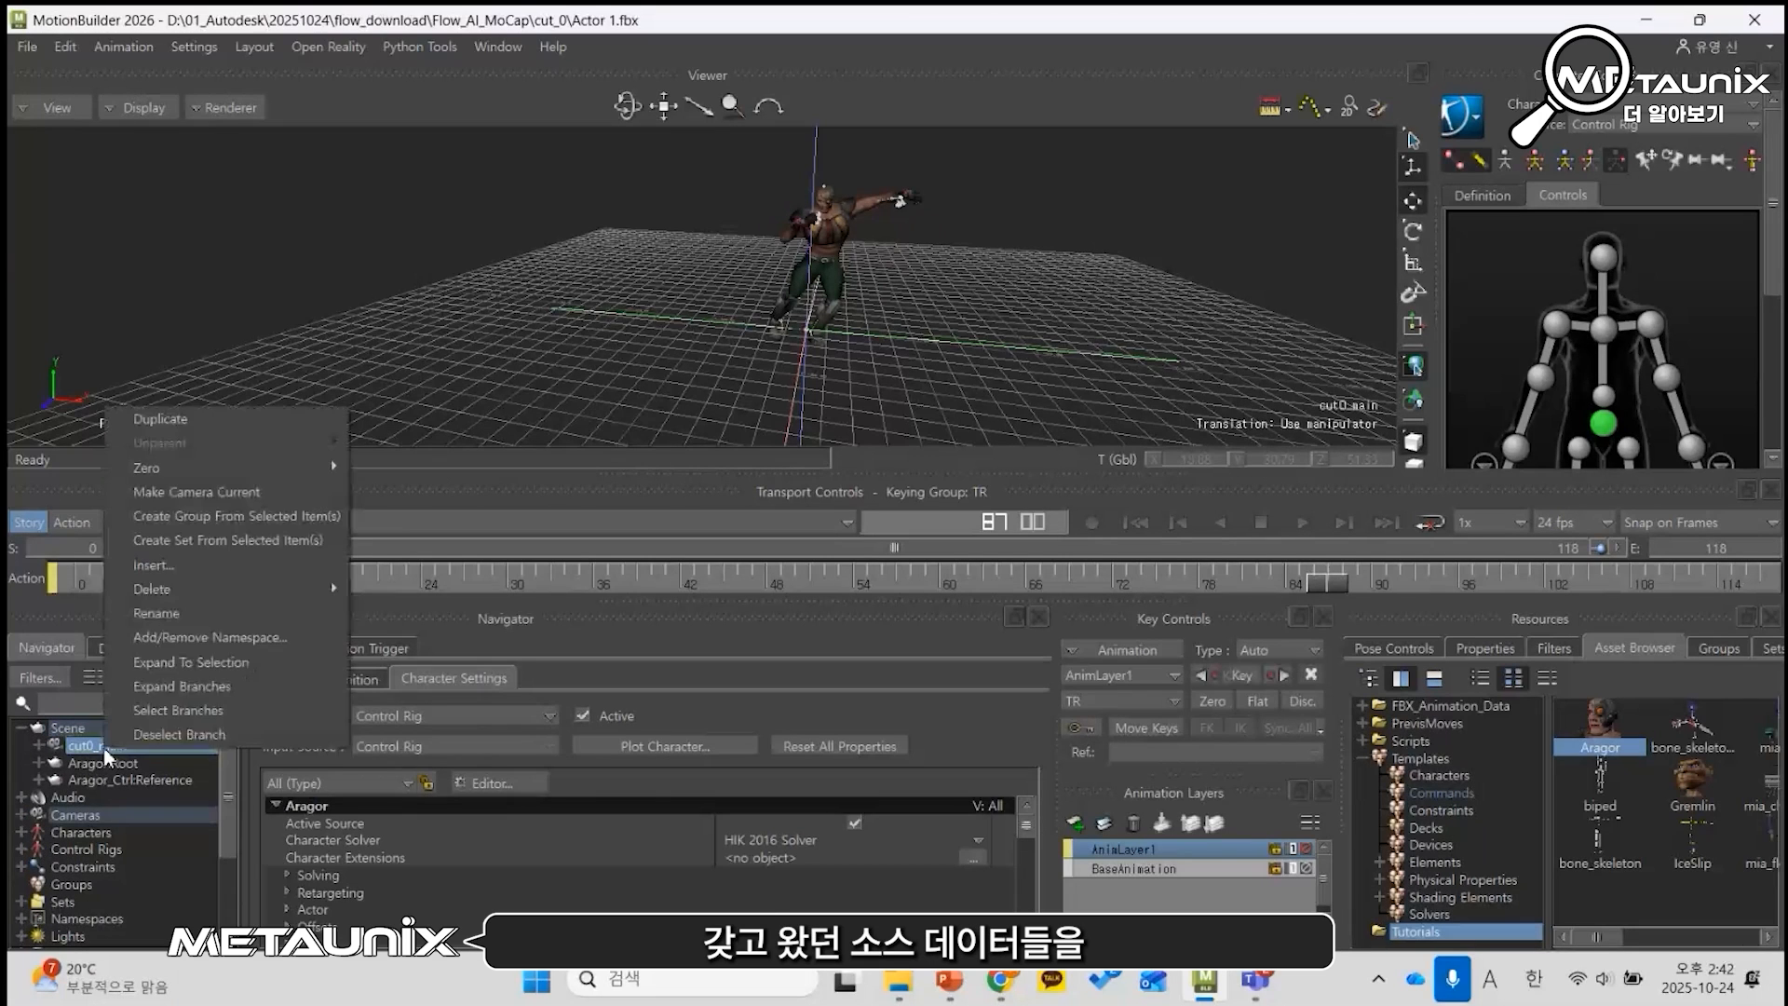
left_click(187, 740)
right_click(102, 755)
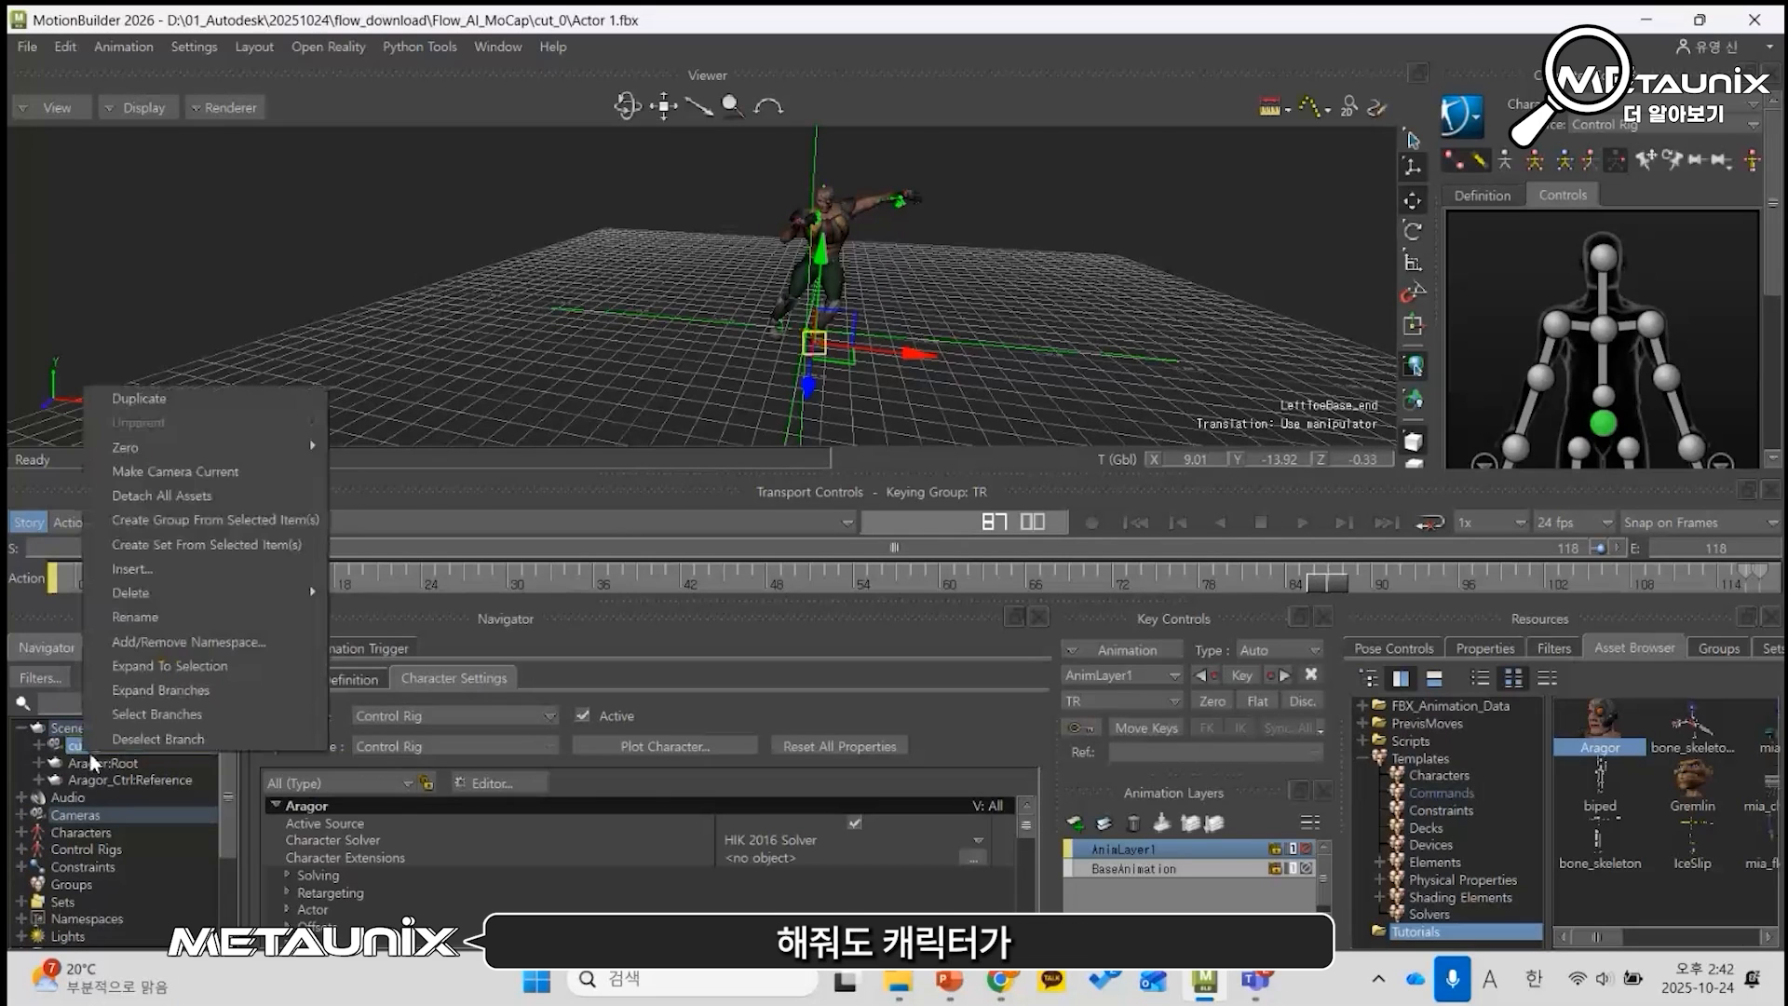
mouse_move(214, 592)
left_click(378, 592)
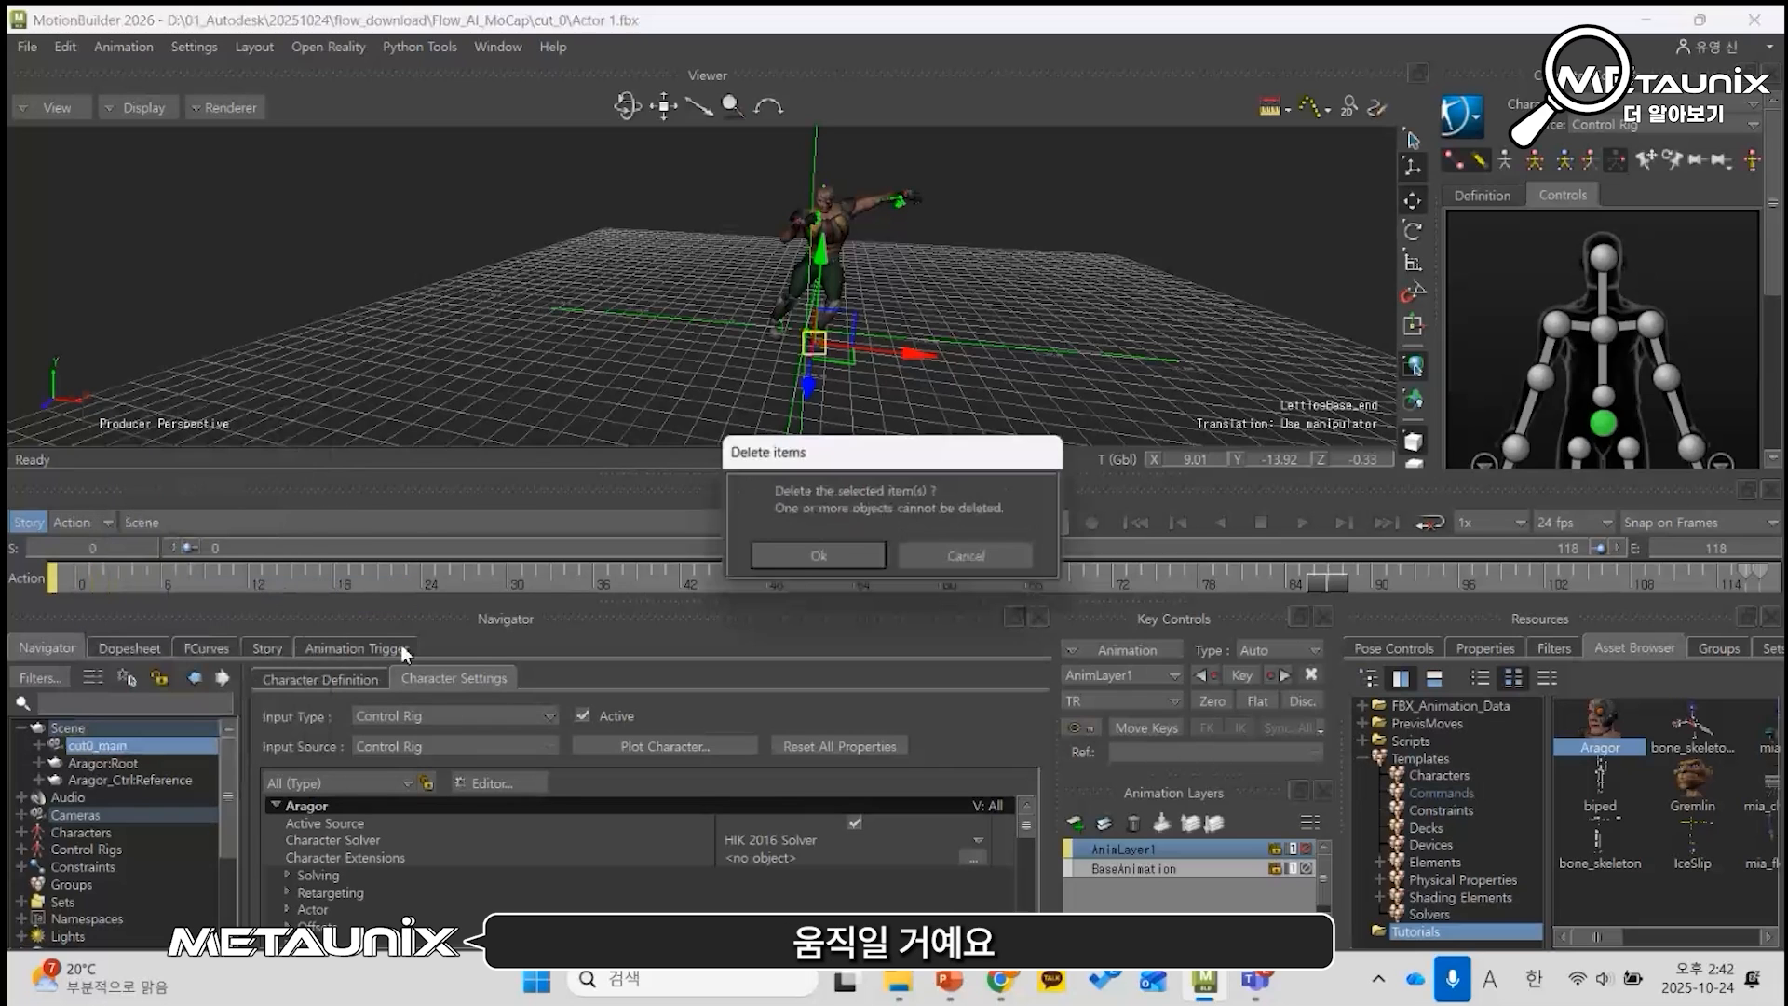
left_click(796, 557)
left_click(930, 556)
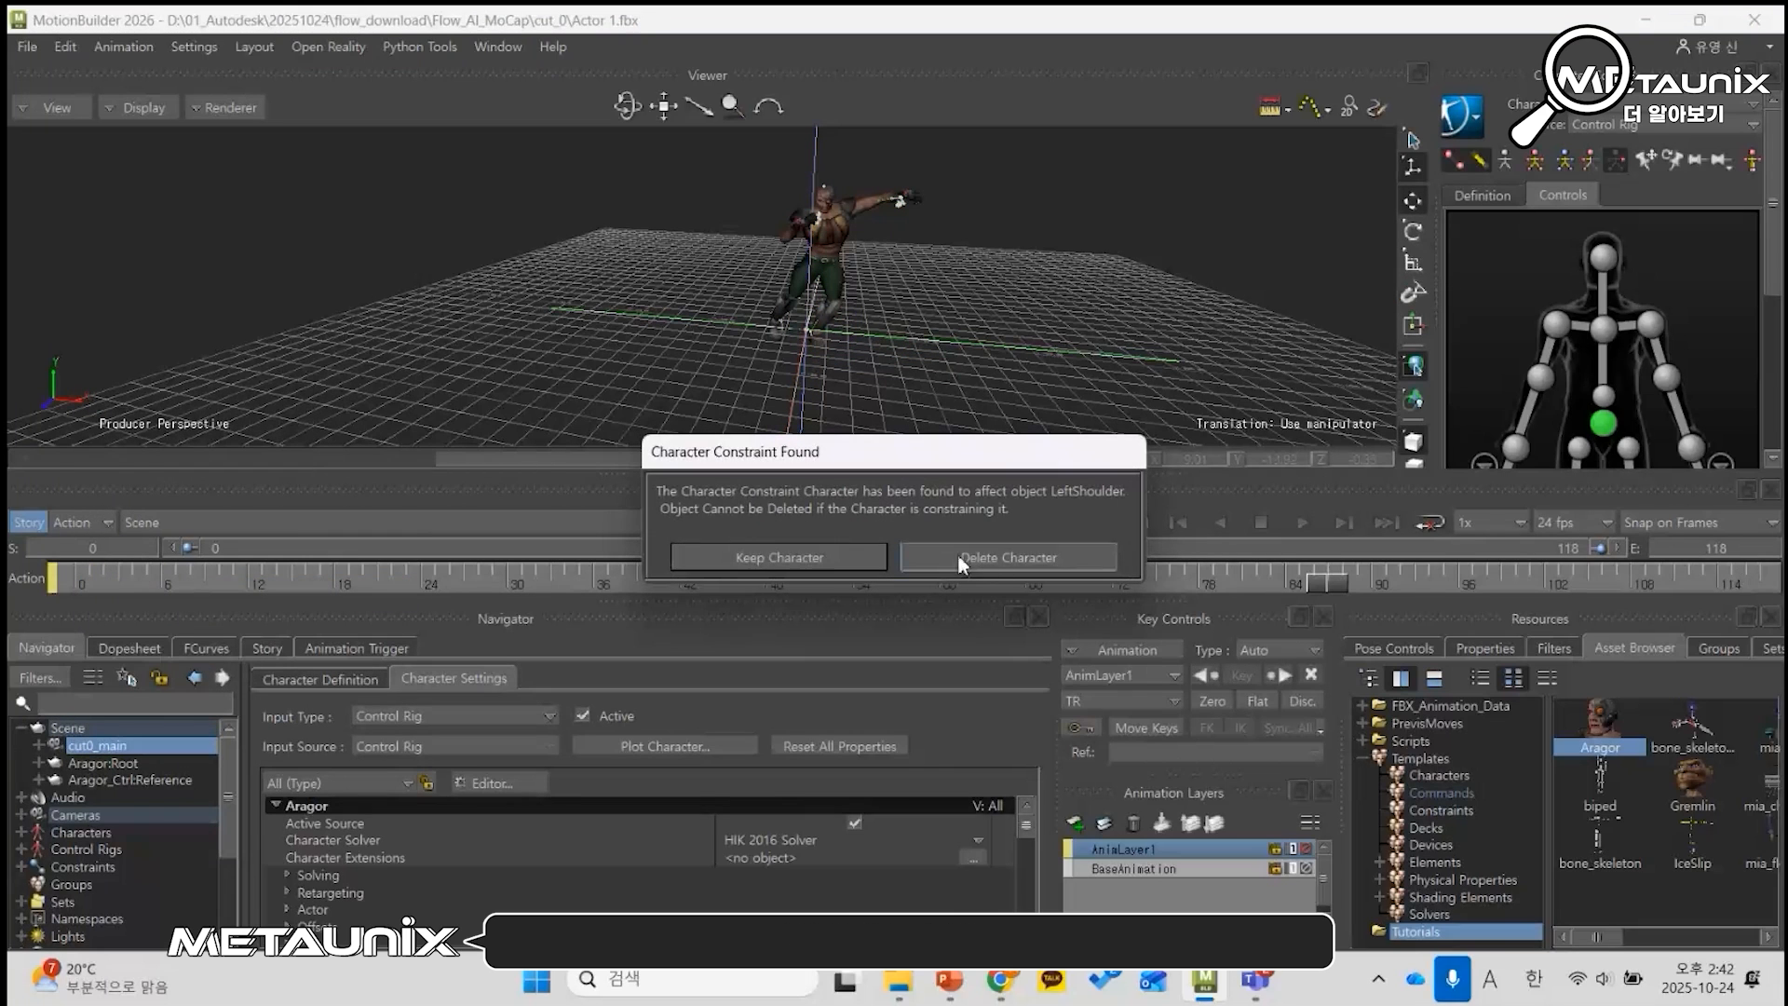
left_click(963, 560)
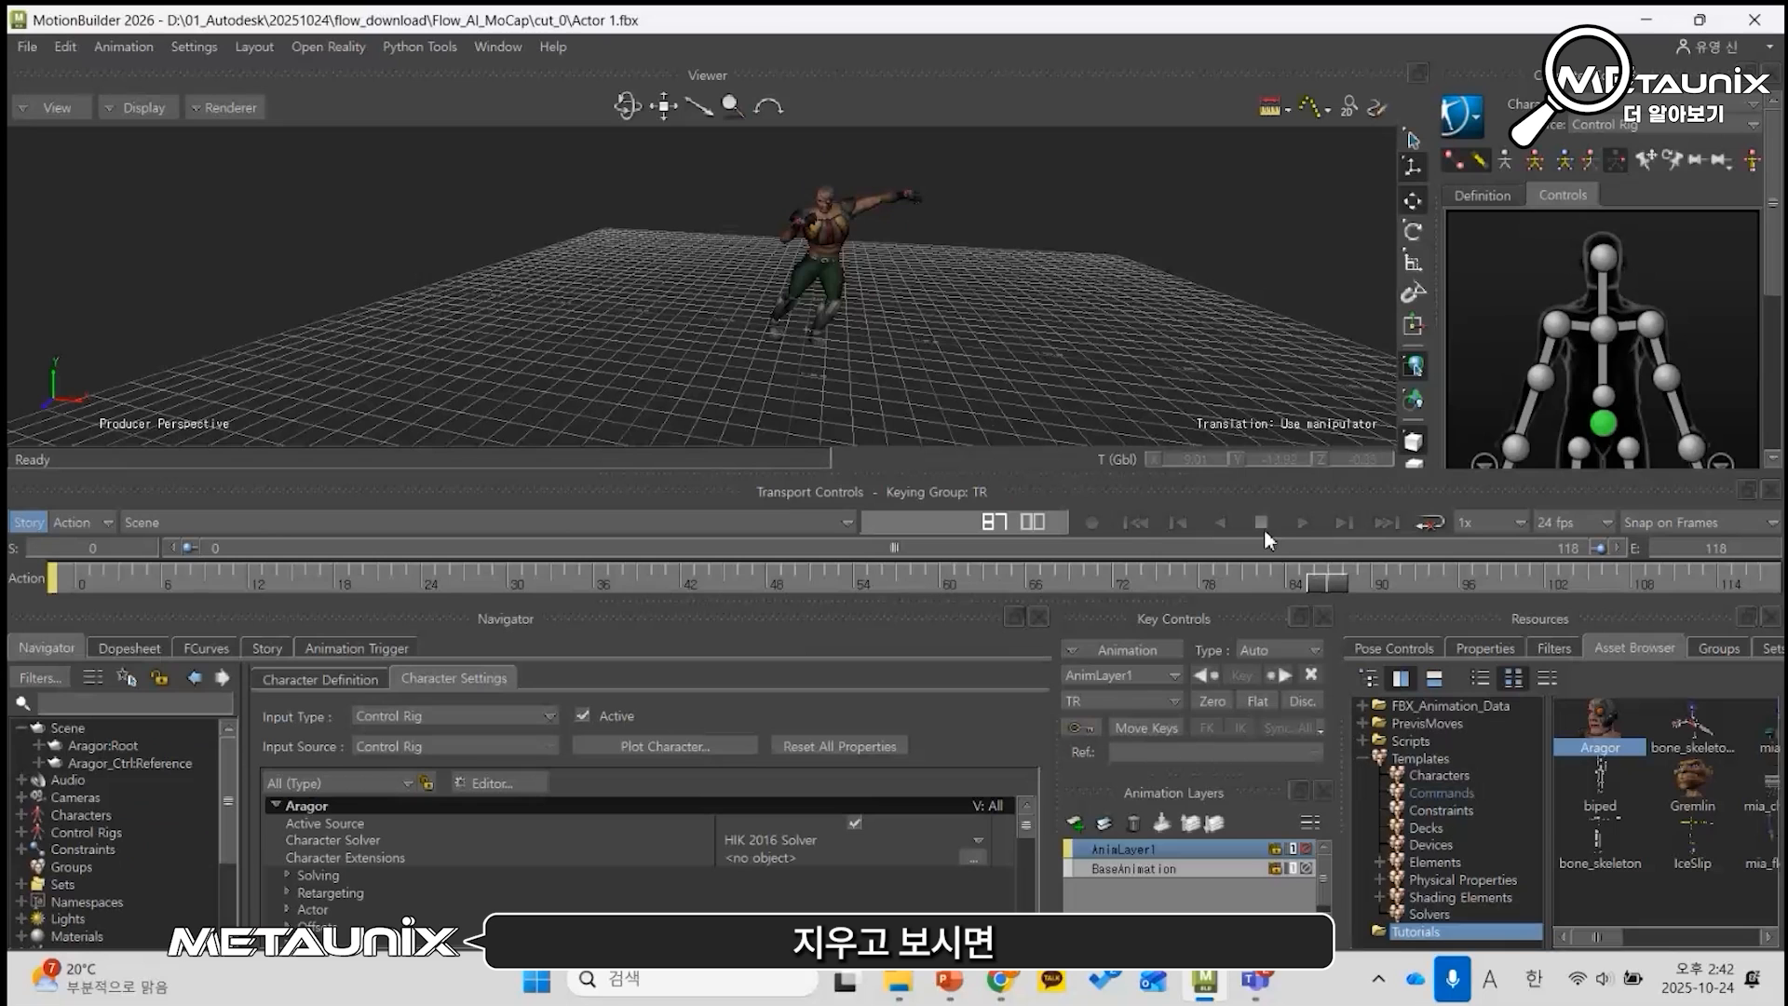
Step: Play Aragor's baked animation from the start in X-Ray display and stop it at frame 102
left_click(1134, 522)
left_click(1300, 522)
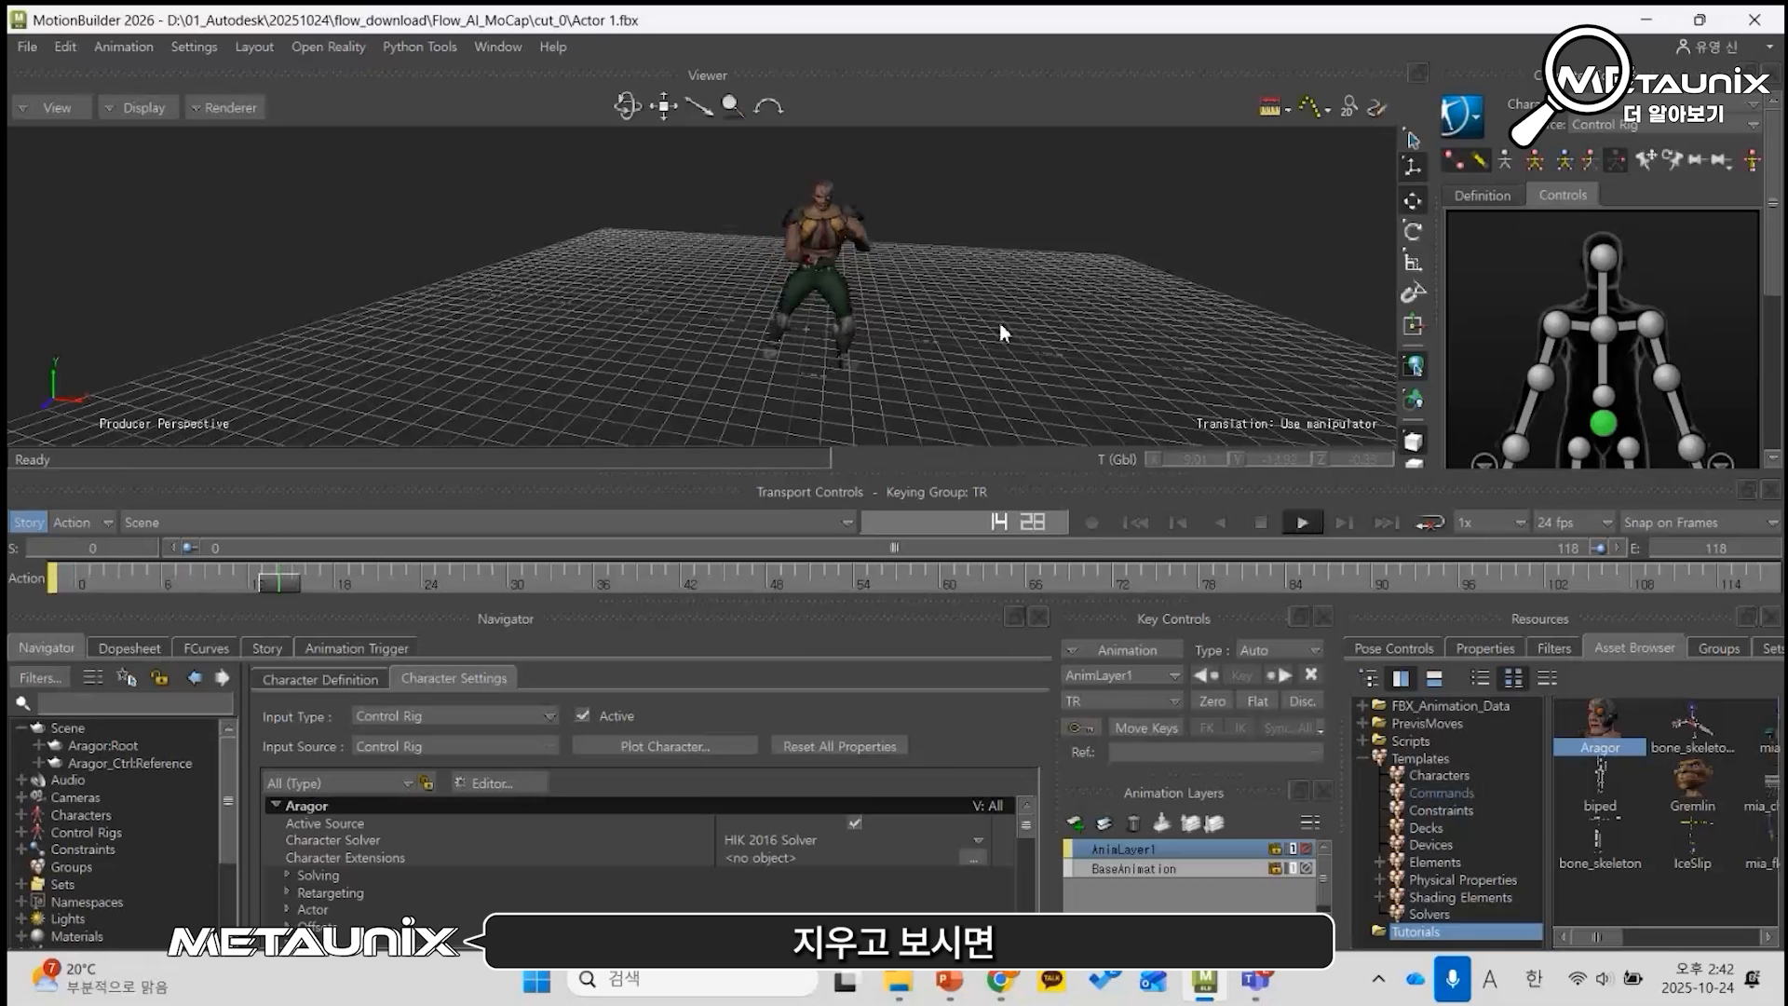
scroll(998, 323, "up", 3)
key("ctrl+x")
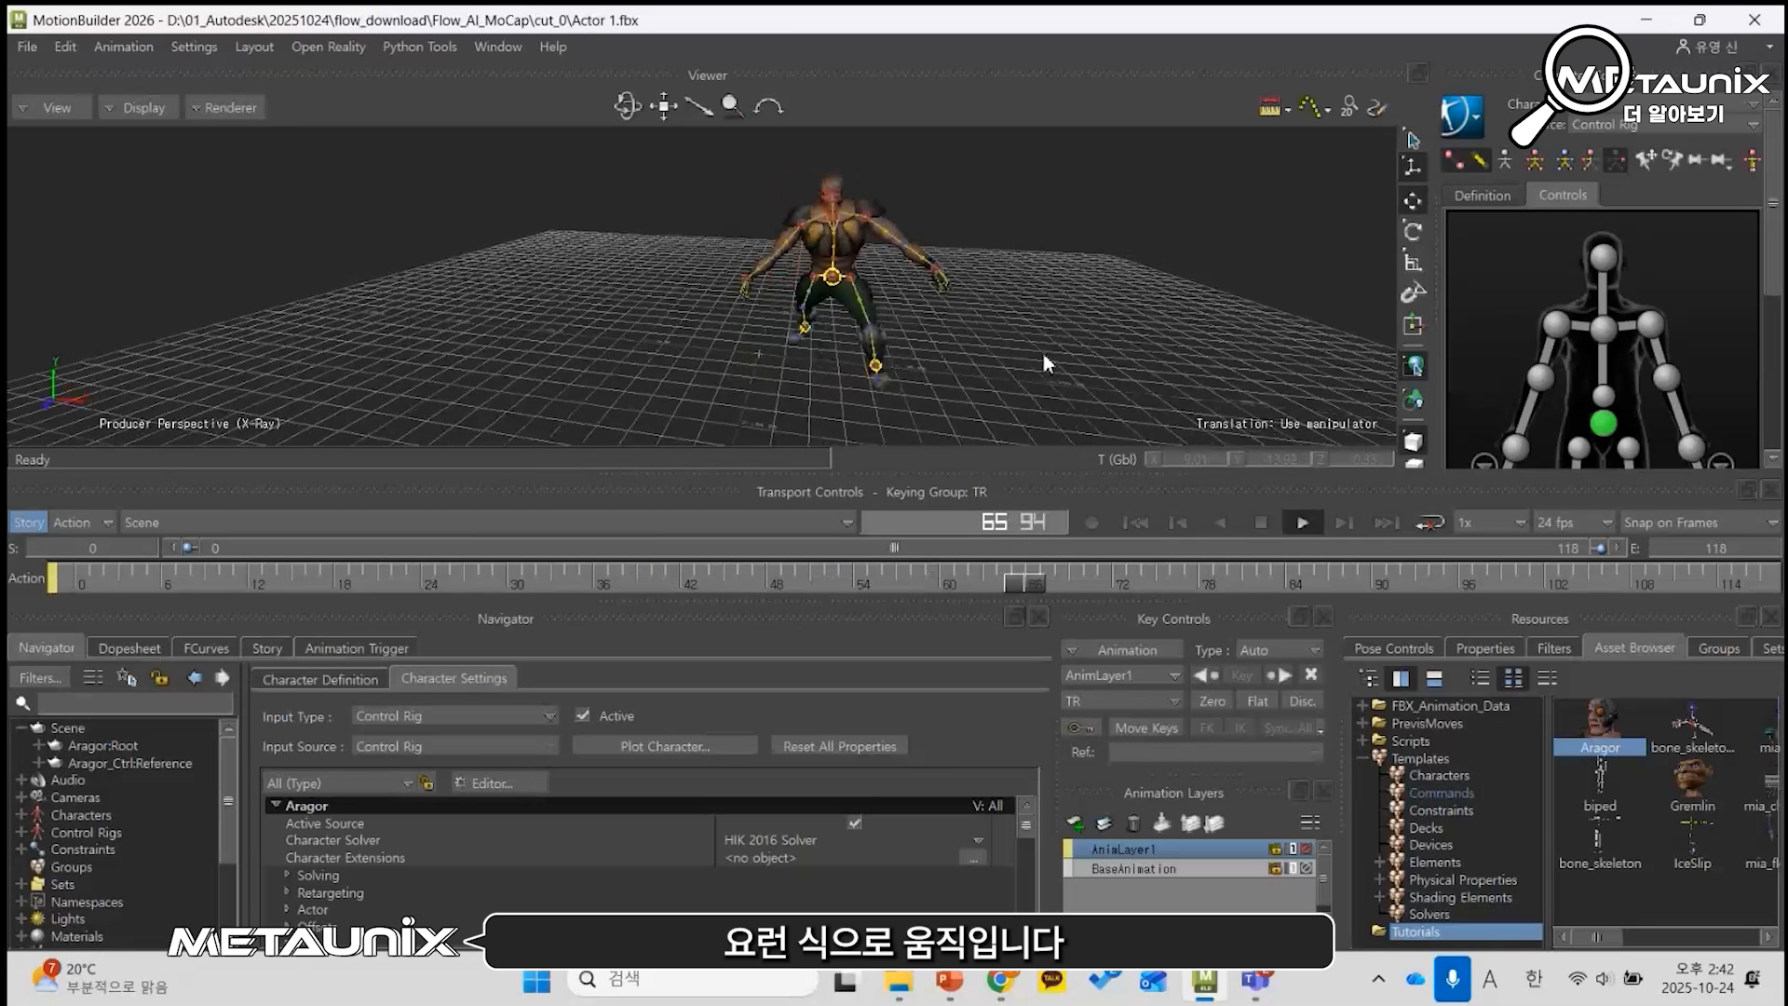
left_click(1262, 522)
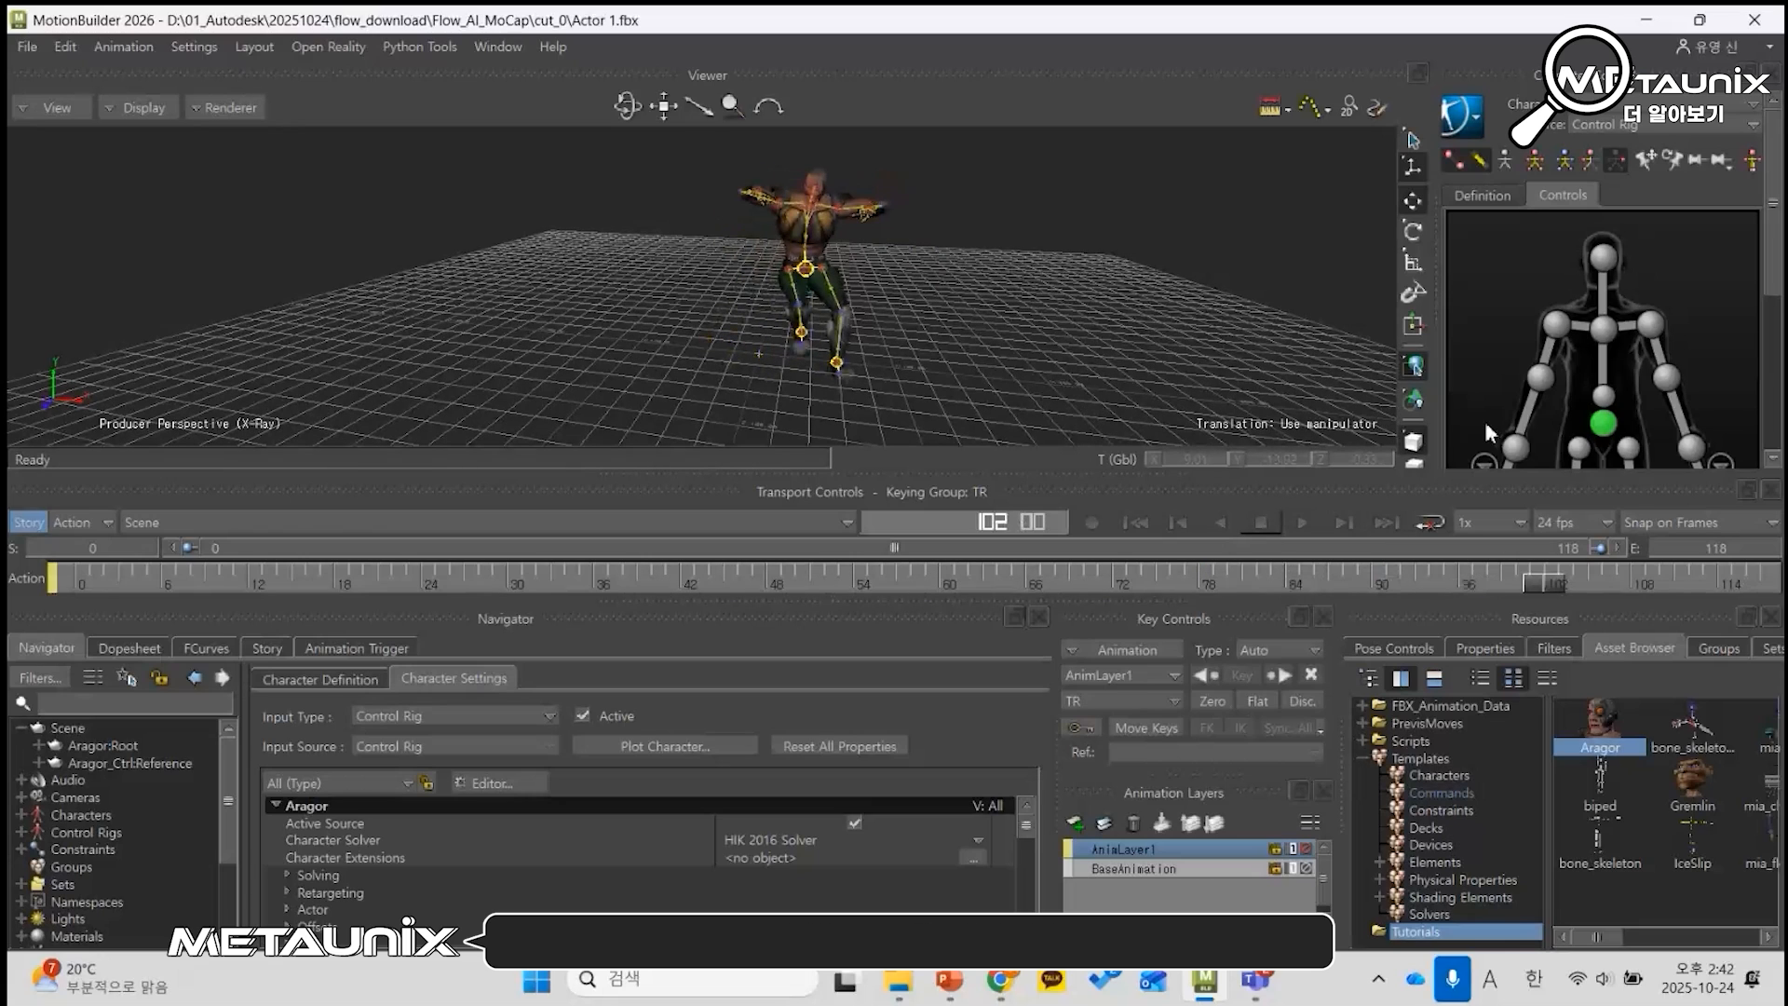
Step: Select Aragor's left wrist effector, make BaseAnimation the current layer, and scrub to frame 90
scroll(1779, 300, "down", 4)
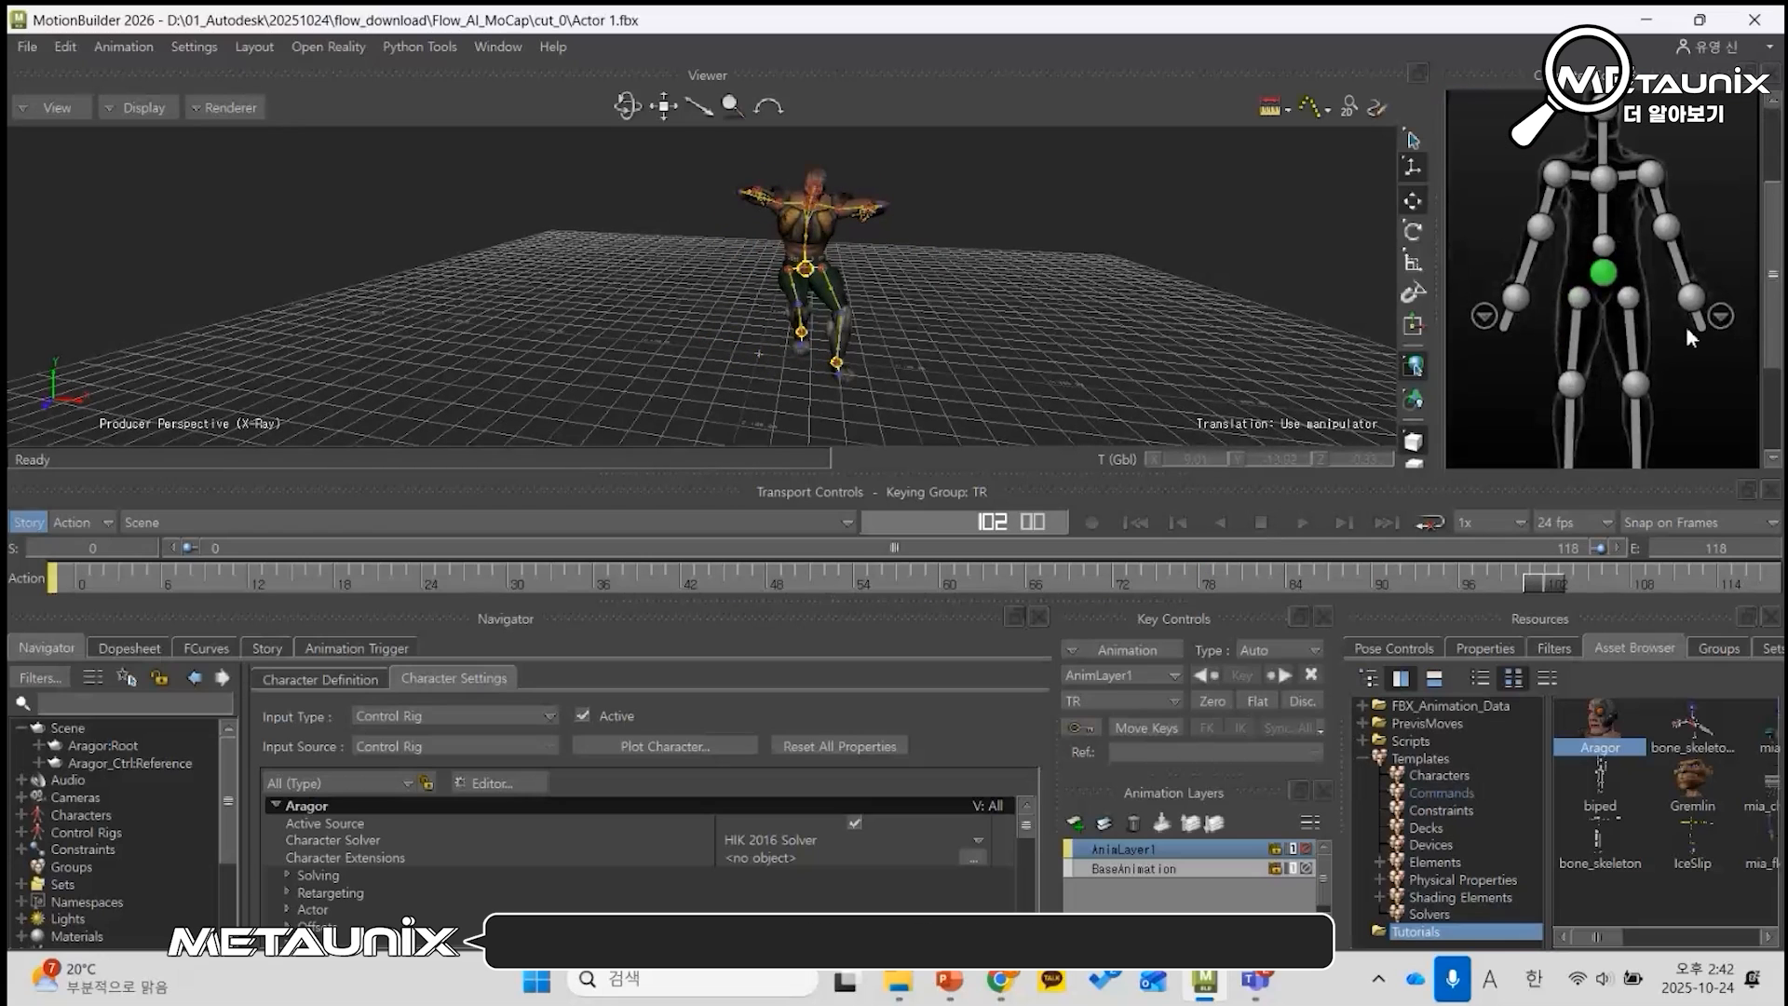
left_click(1690, 296)
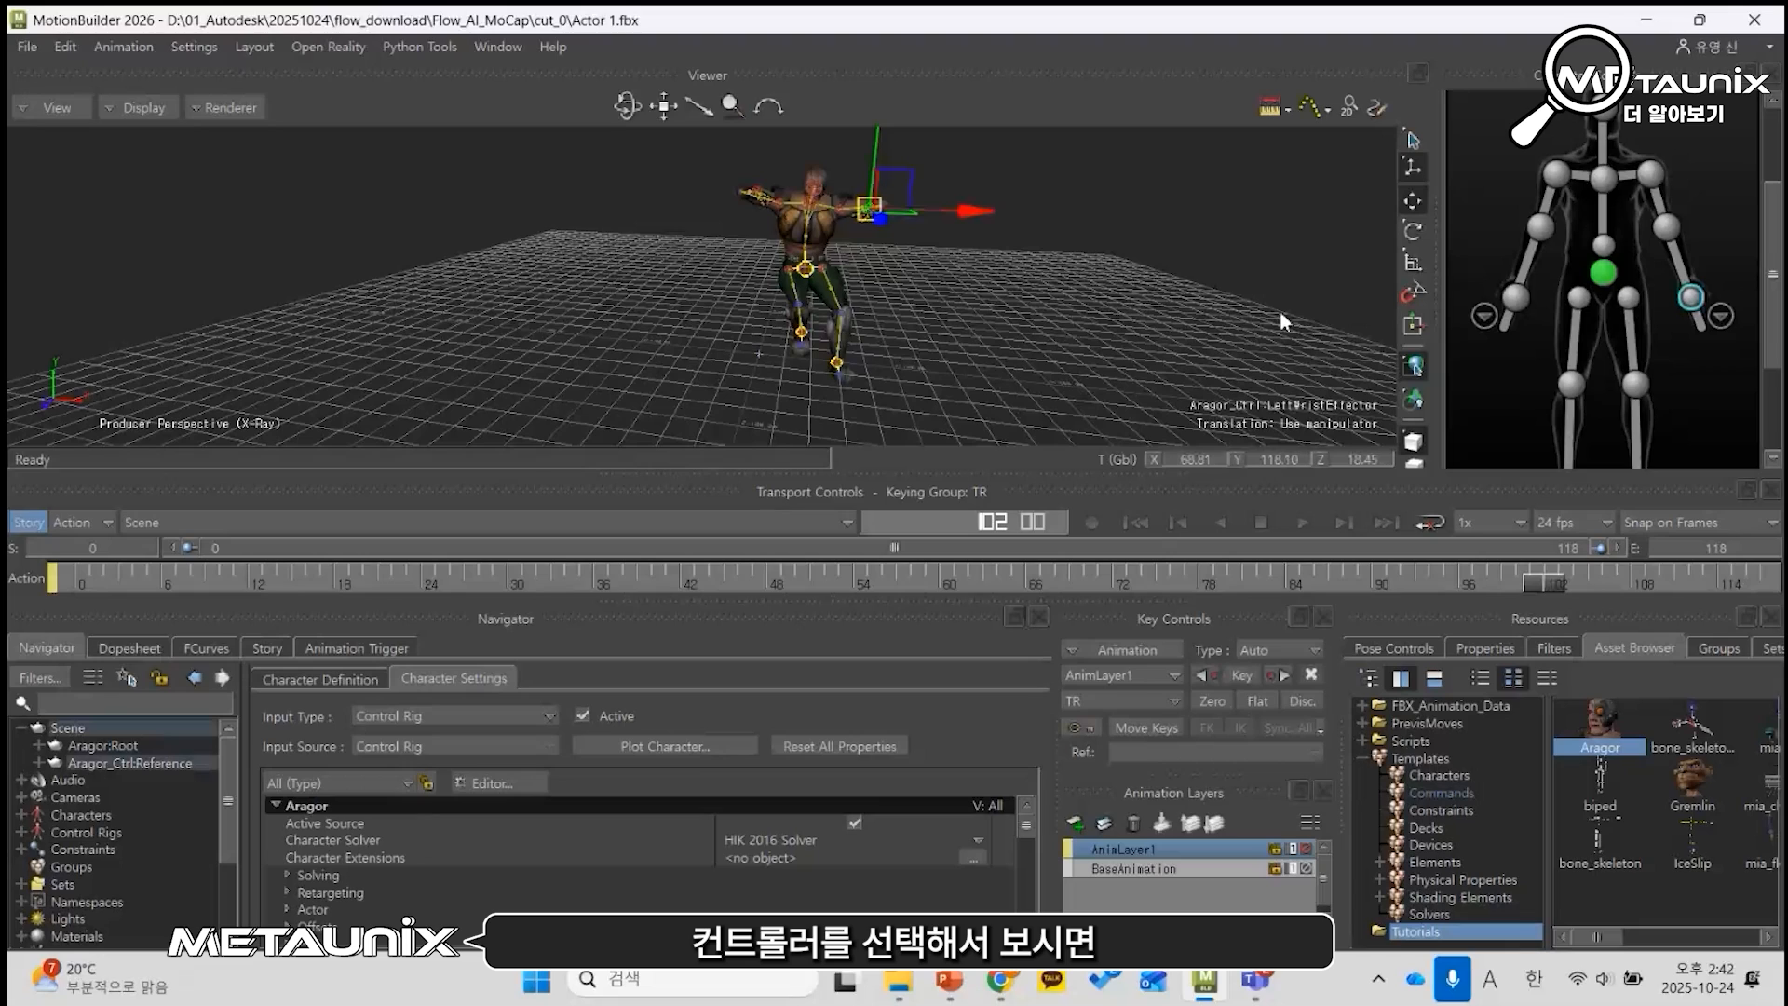
left_click(1137, 866)
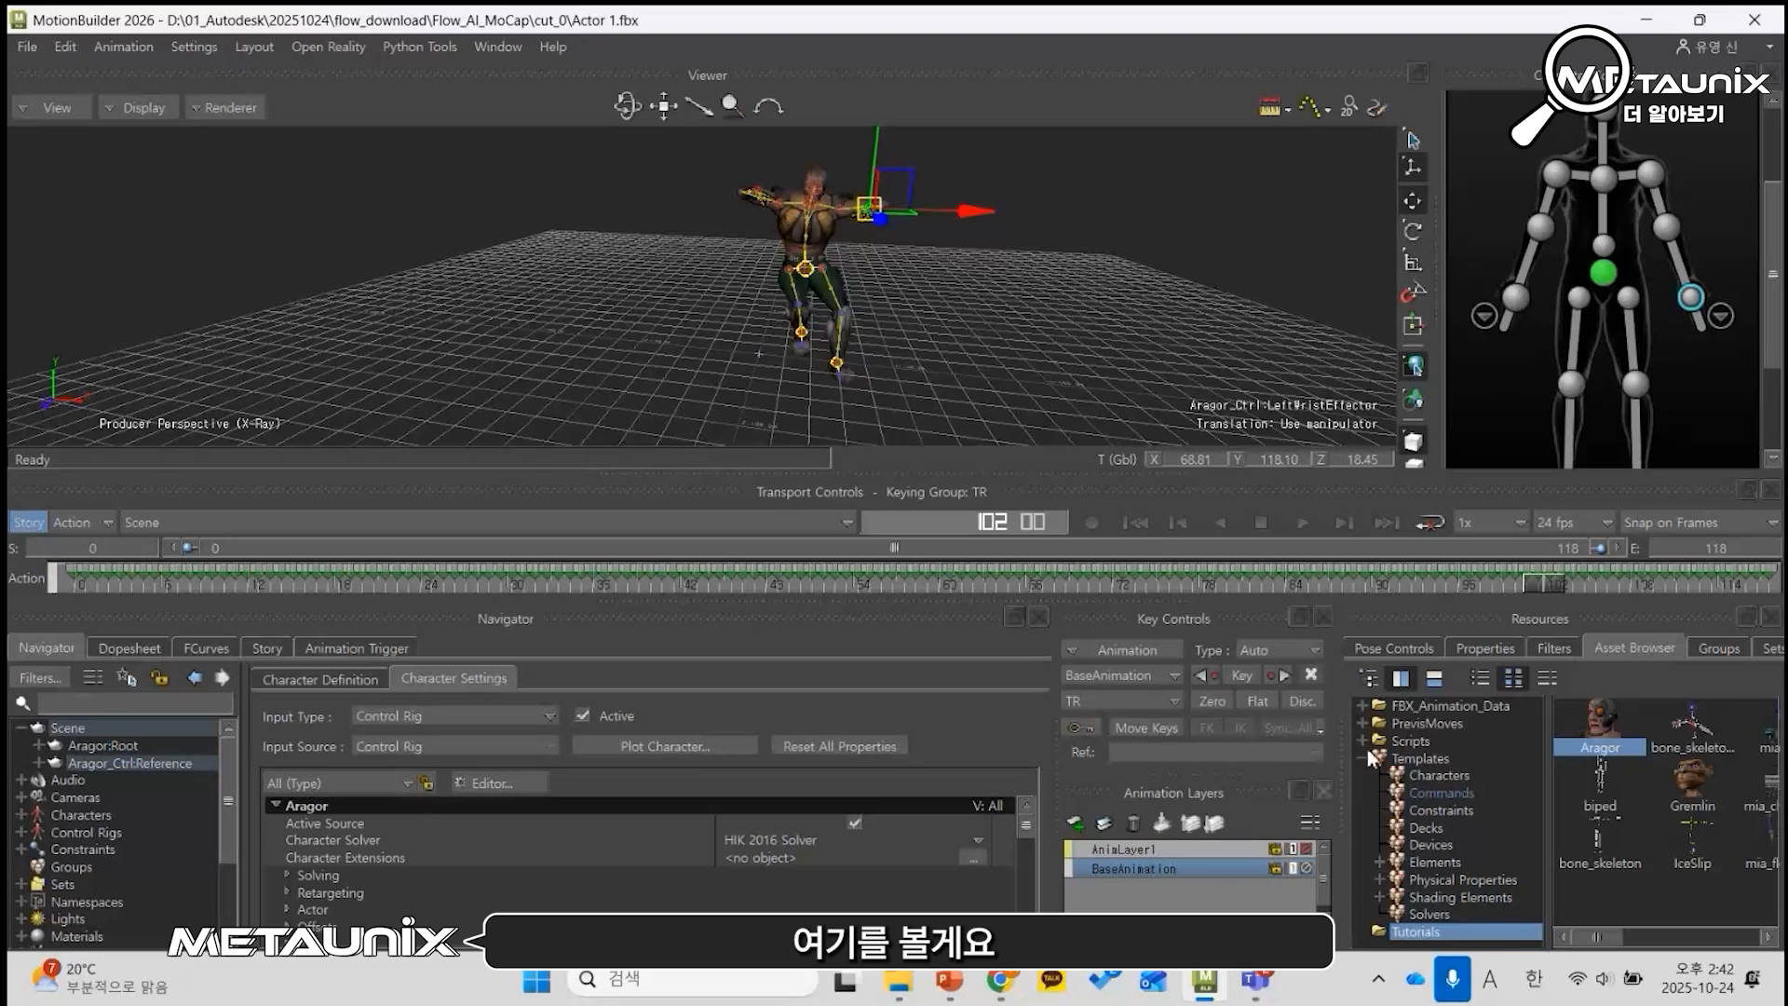
left_click_drag(1548, 584, 1381, 559)
middle_click_drag(967, 298, 870, 371, "alt")
right_click_drag(870, 372, 952, 363, "alt")
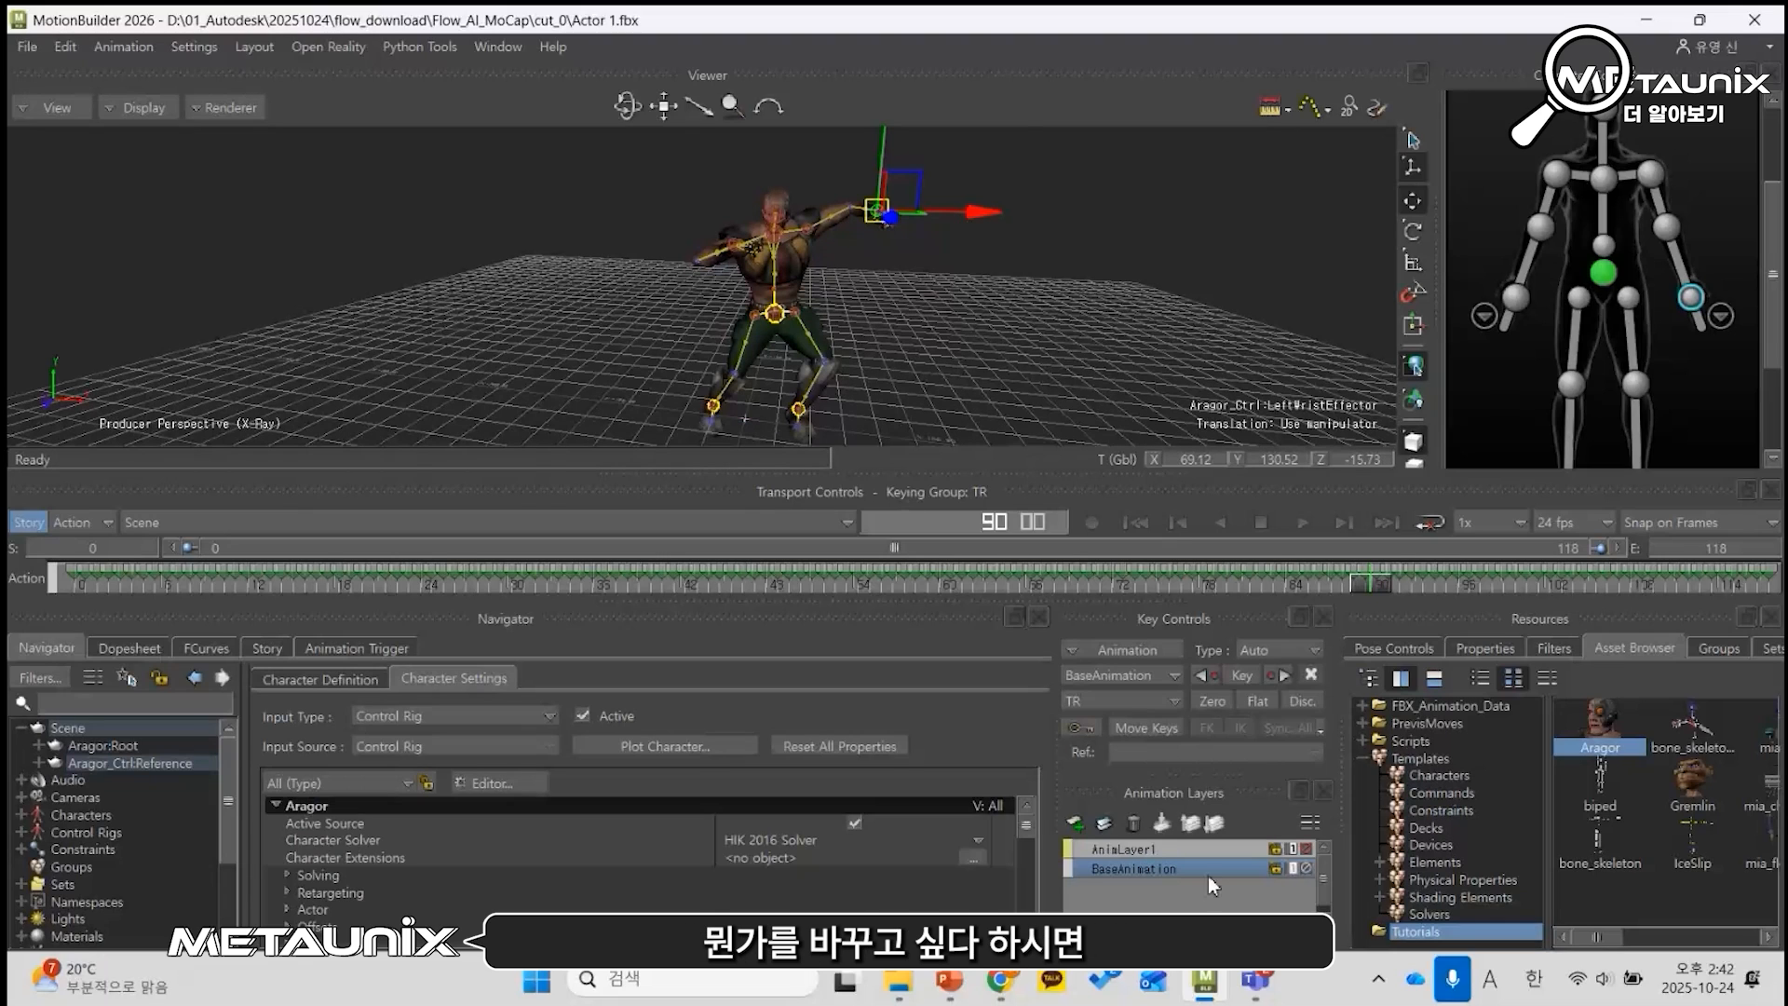
Step: Try moving the left wrist effector in Full Body mode on a new animation layer, undo the move, and delete the layer
left_click(1075, 824)
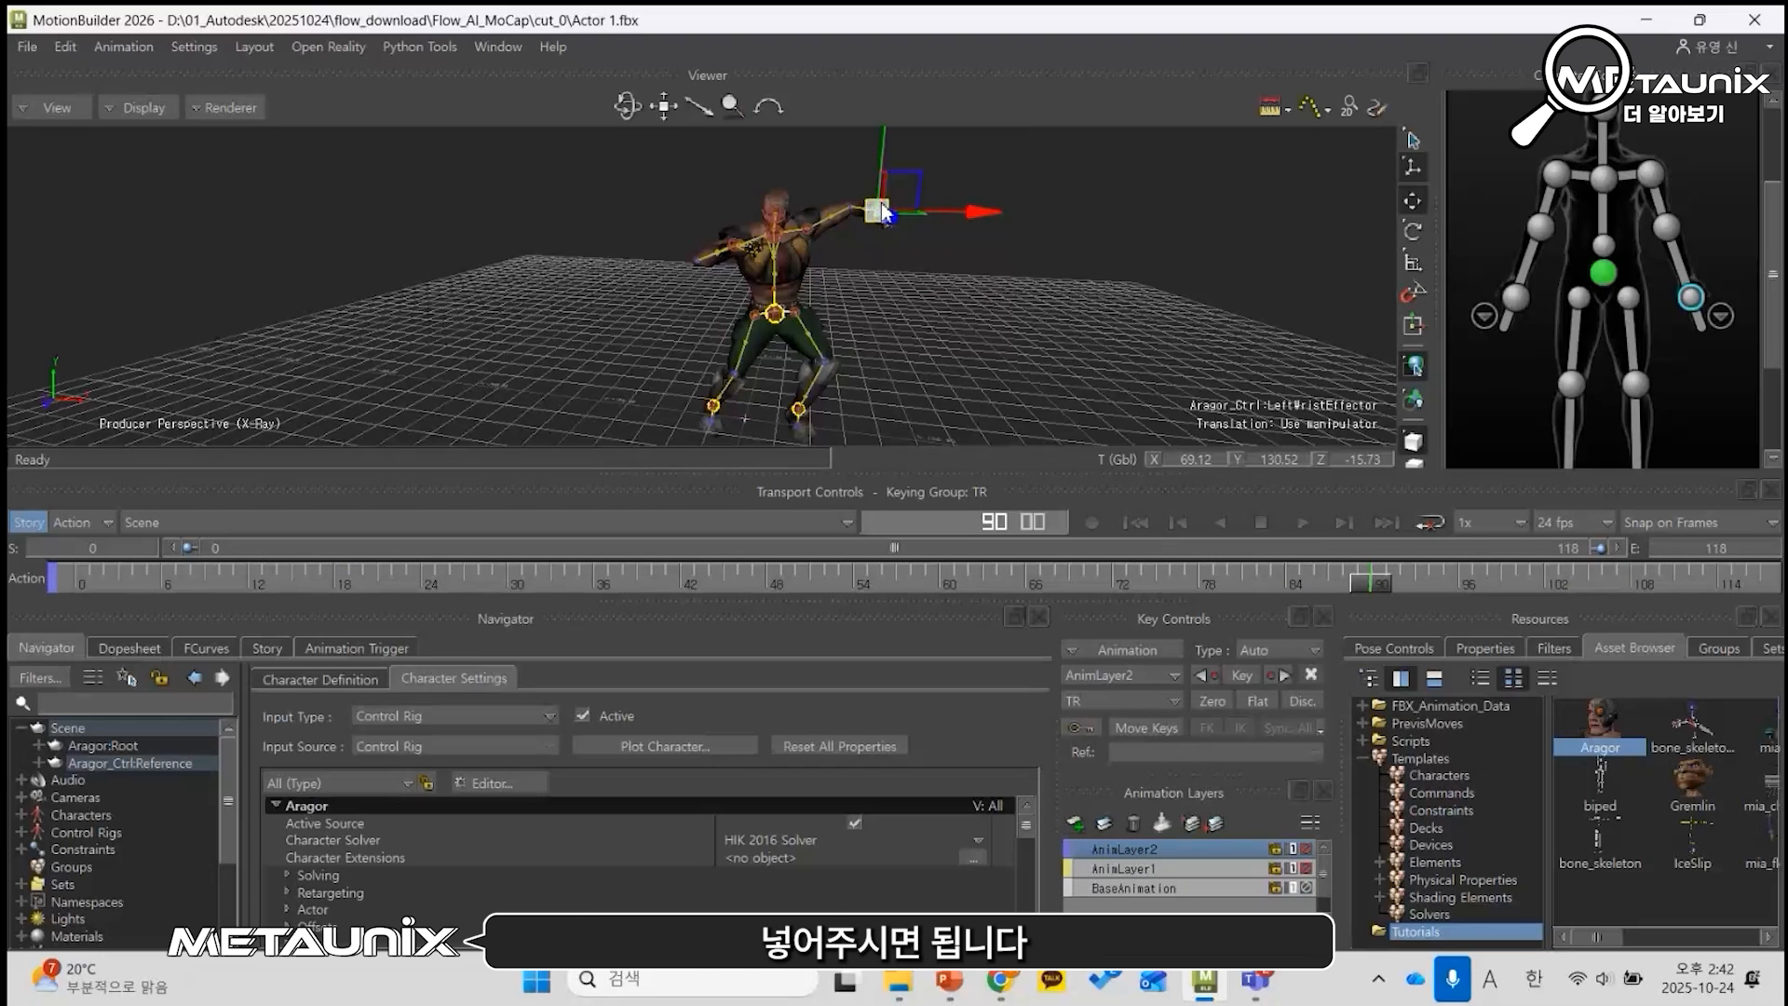
left_click_drag(903, 200, 930, 211)
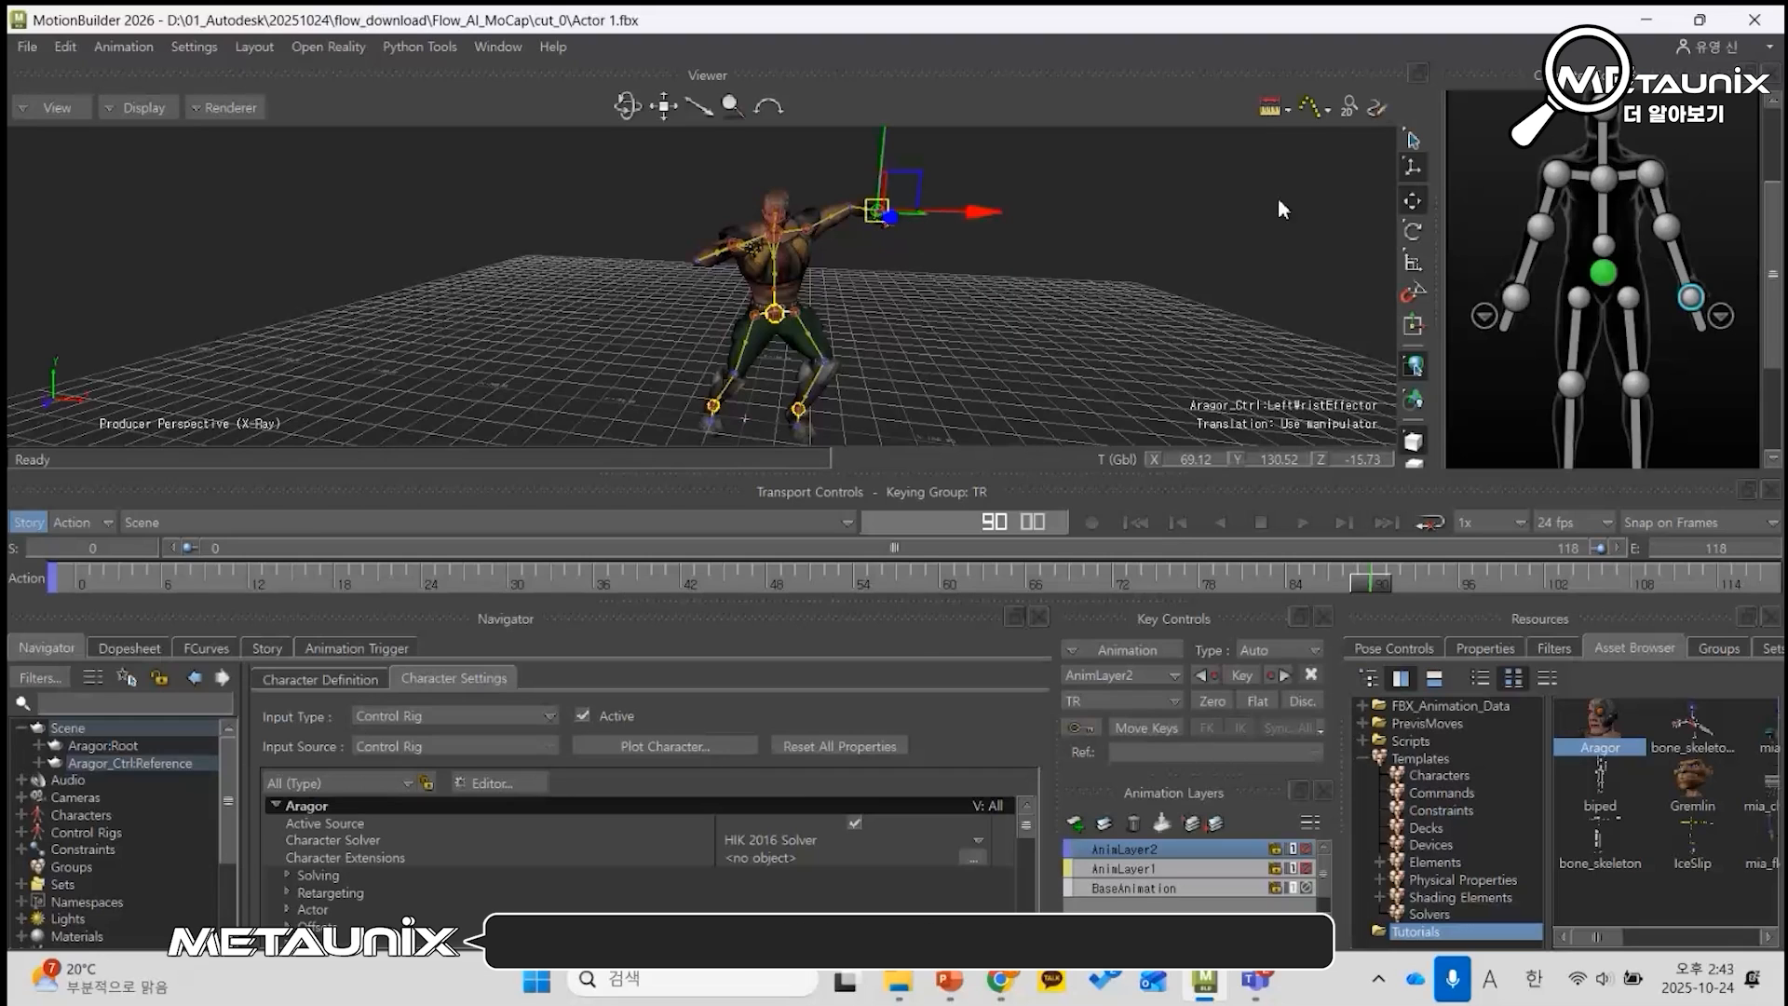
scroll(1762, 132, "up", 3)
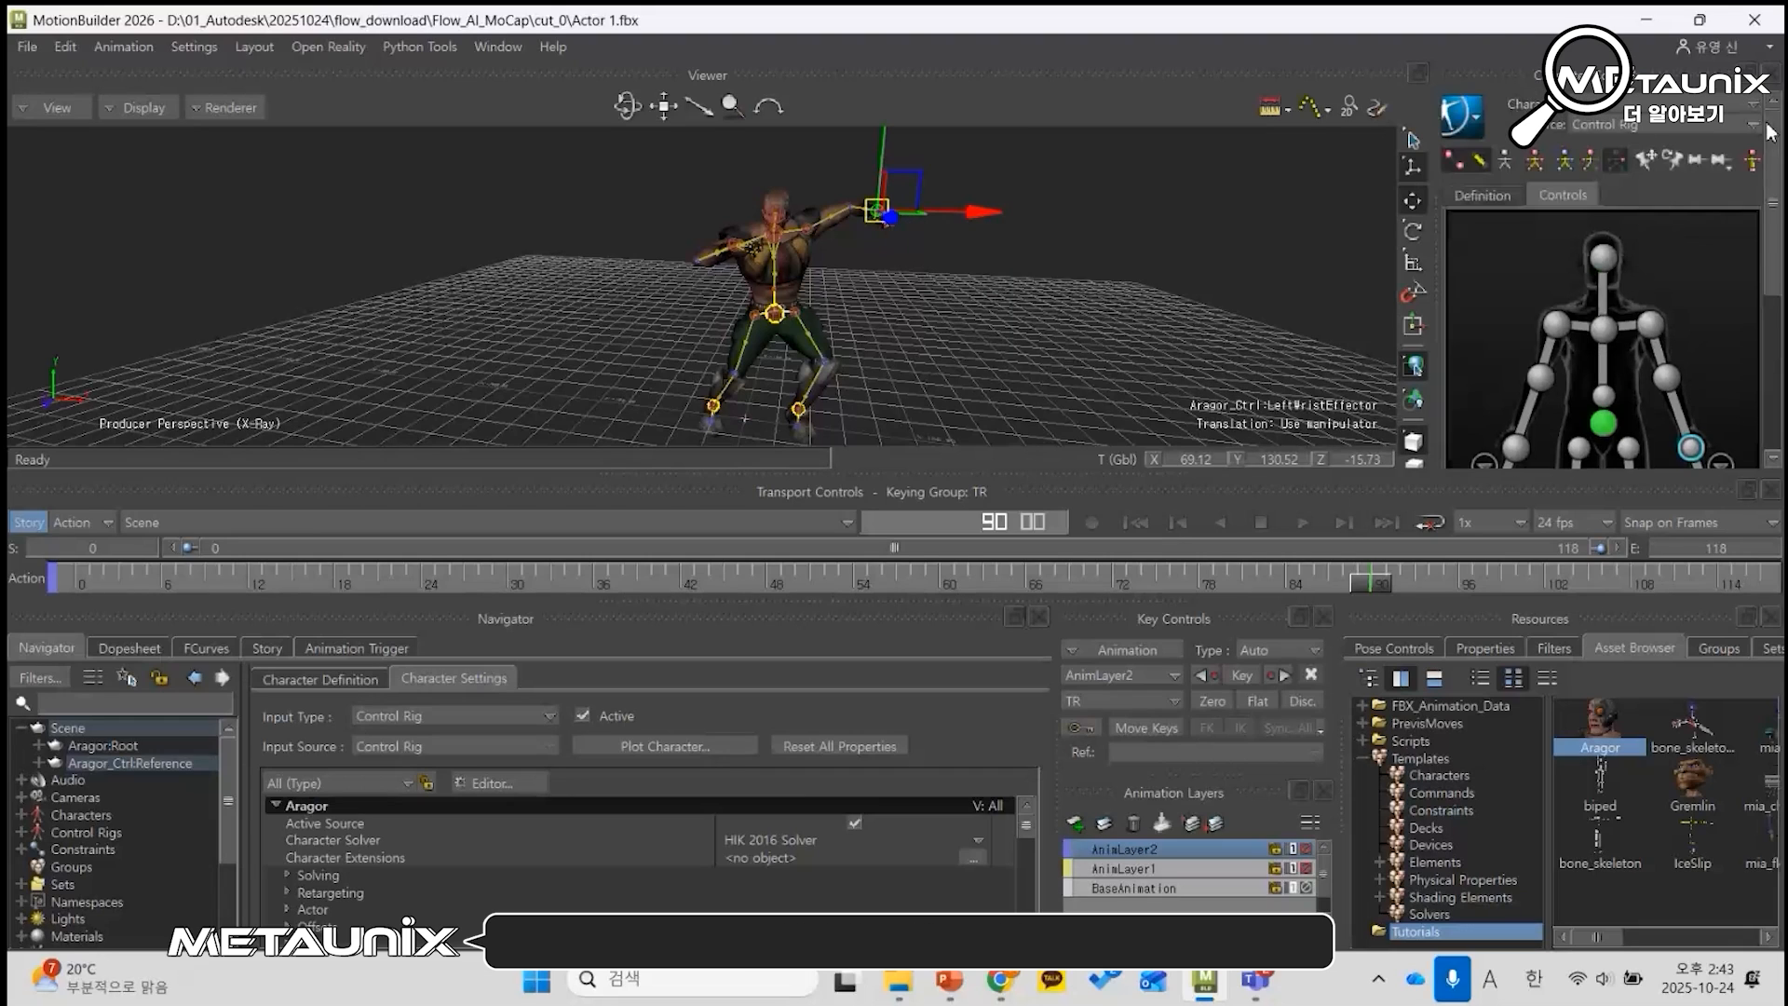
left_click(1533, 161)
left_click_drag(911, 238, 918, 288)
key("ctrl+z")
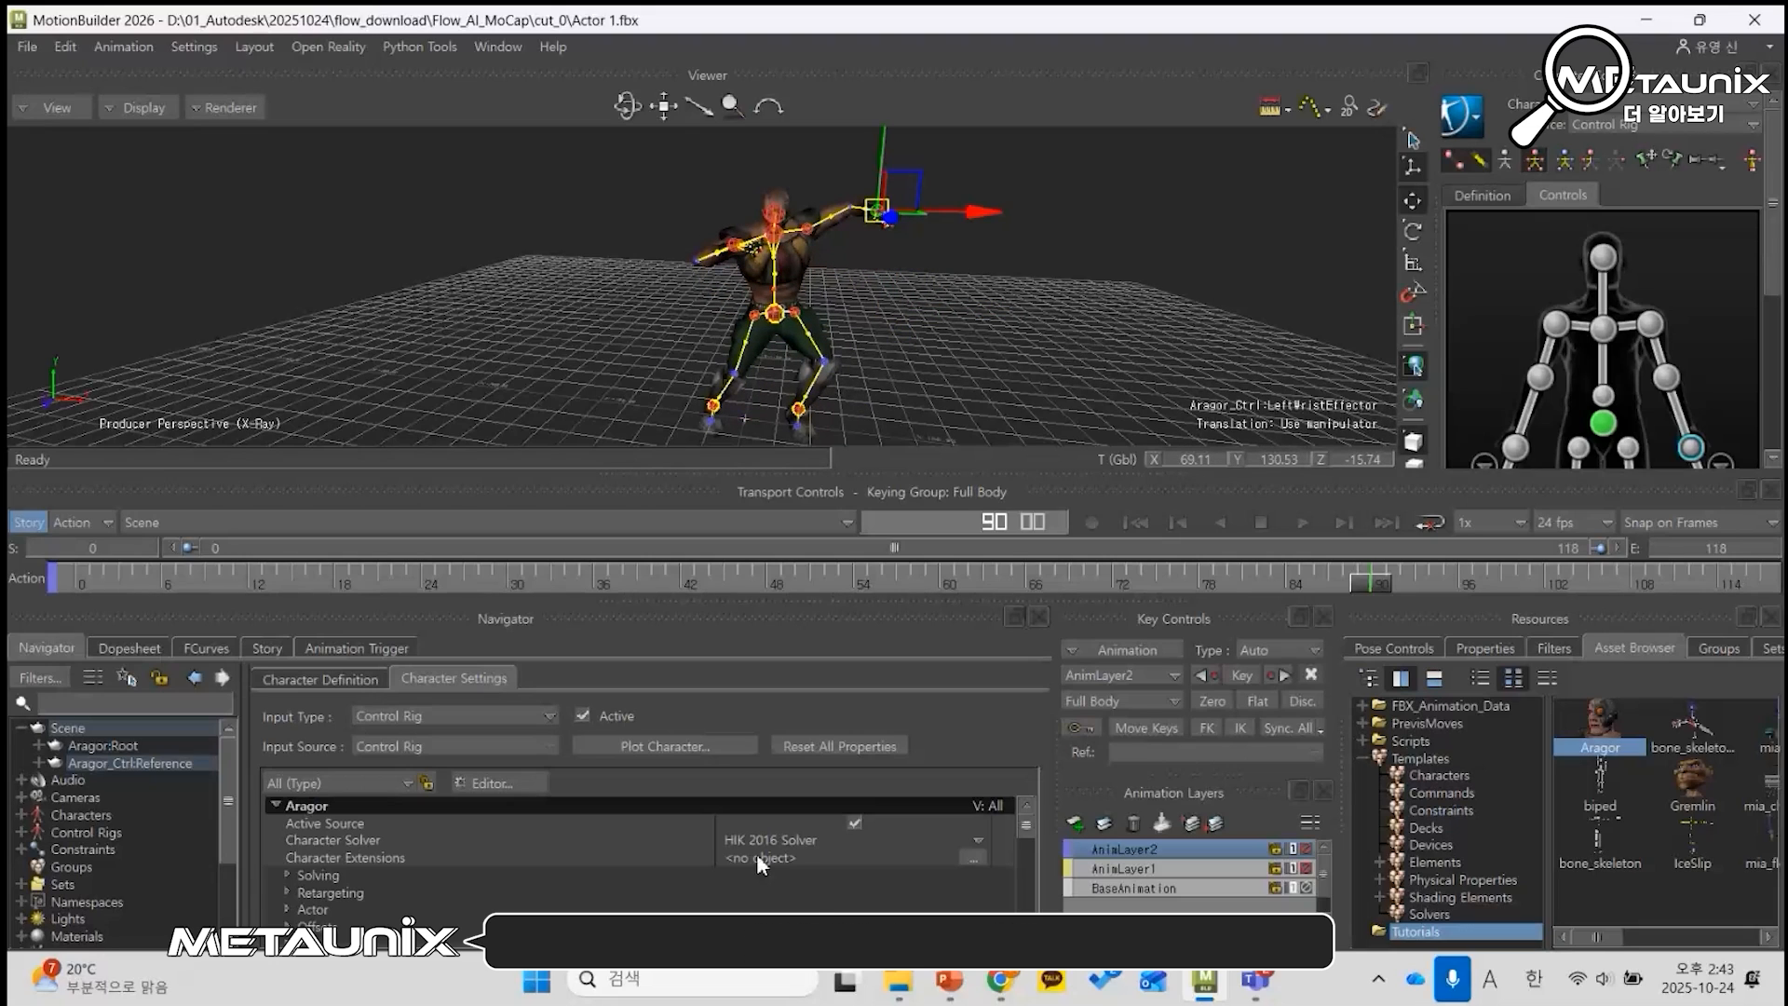
left_click(1133, 829)
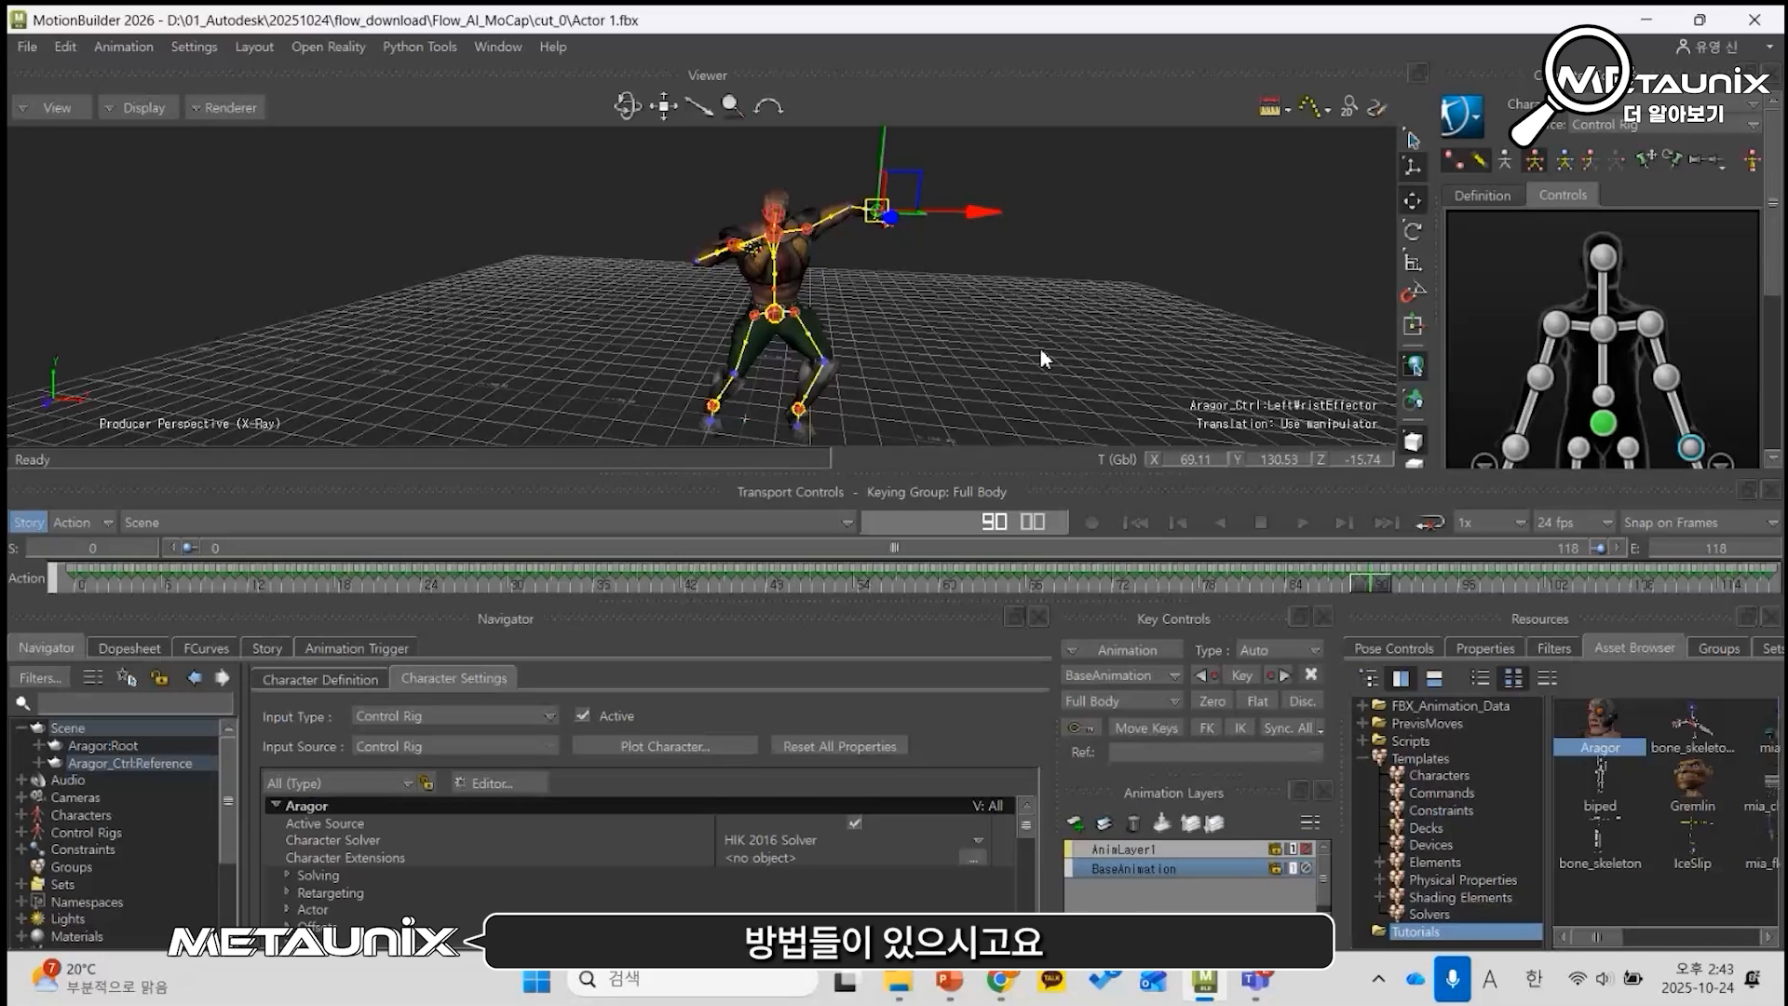
Step: Examine how Aragor's feet meet the floor grid at frame 90
middle_click_drag(856, 374, 879, 351, "alt")
left_click_drag(878, 351, 840, 345, "alt")
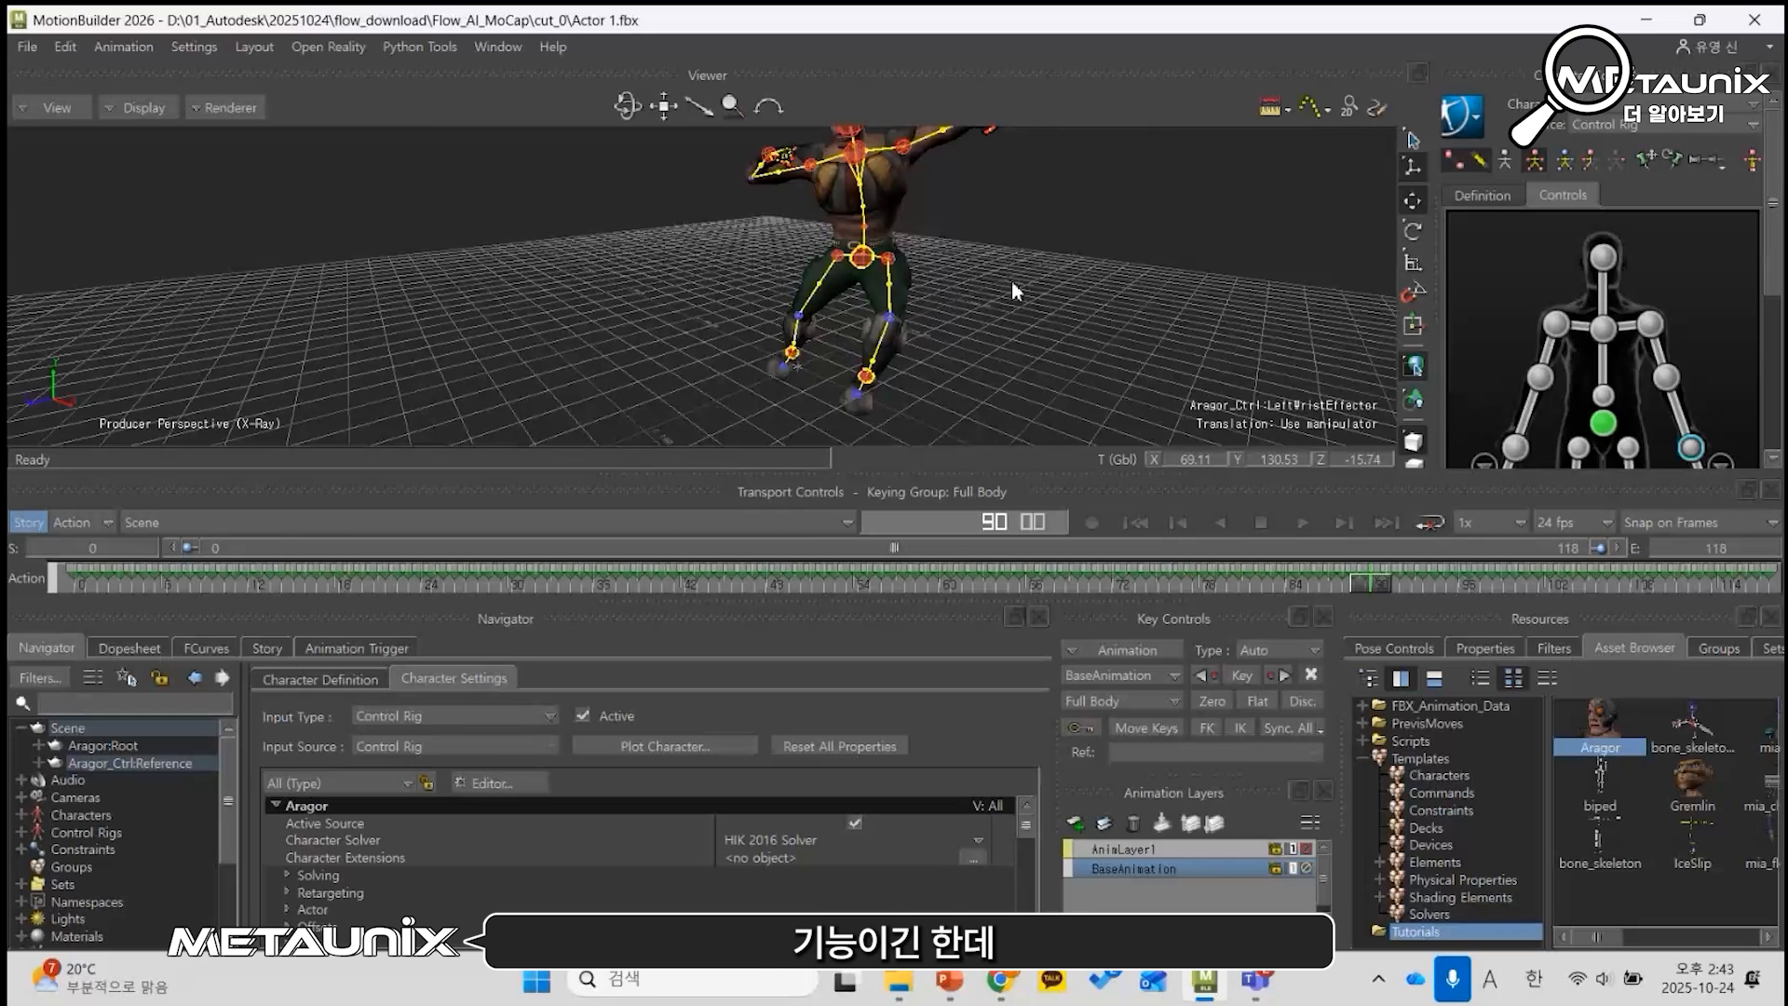
left_click_drag(974, 350, 883, 320, "alt")
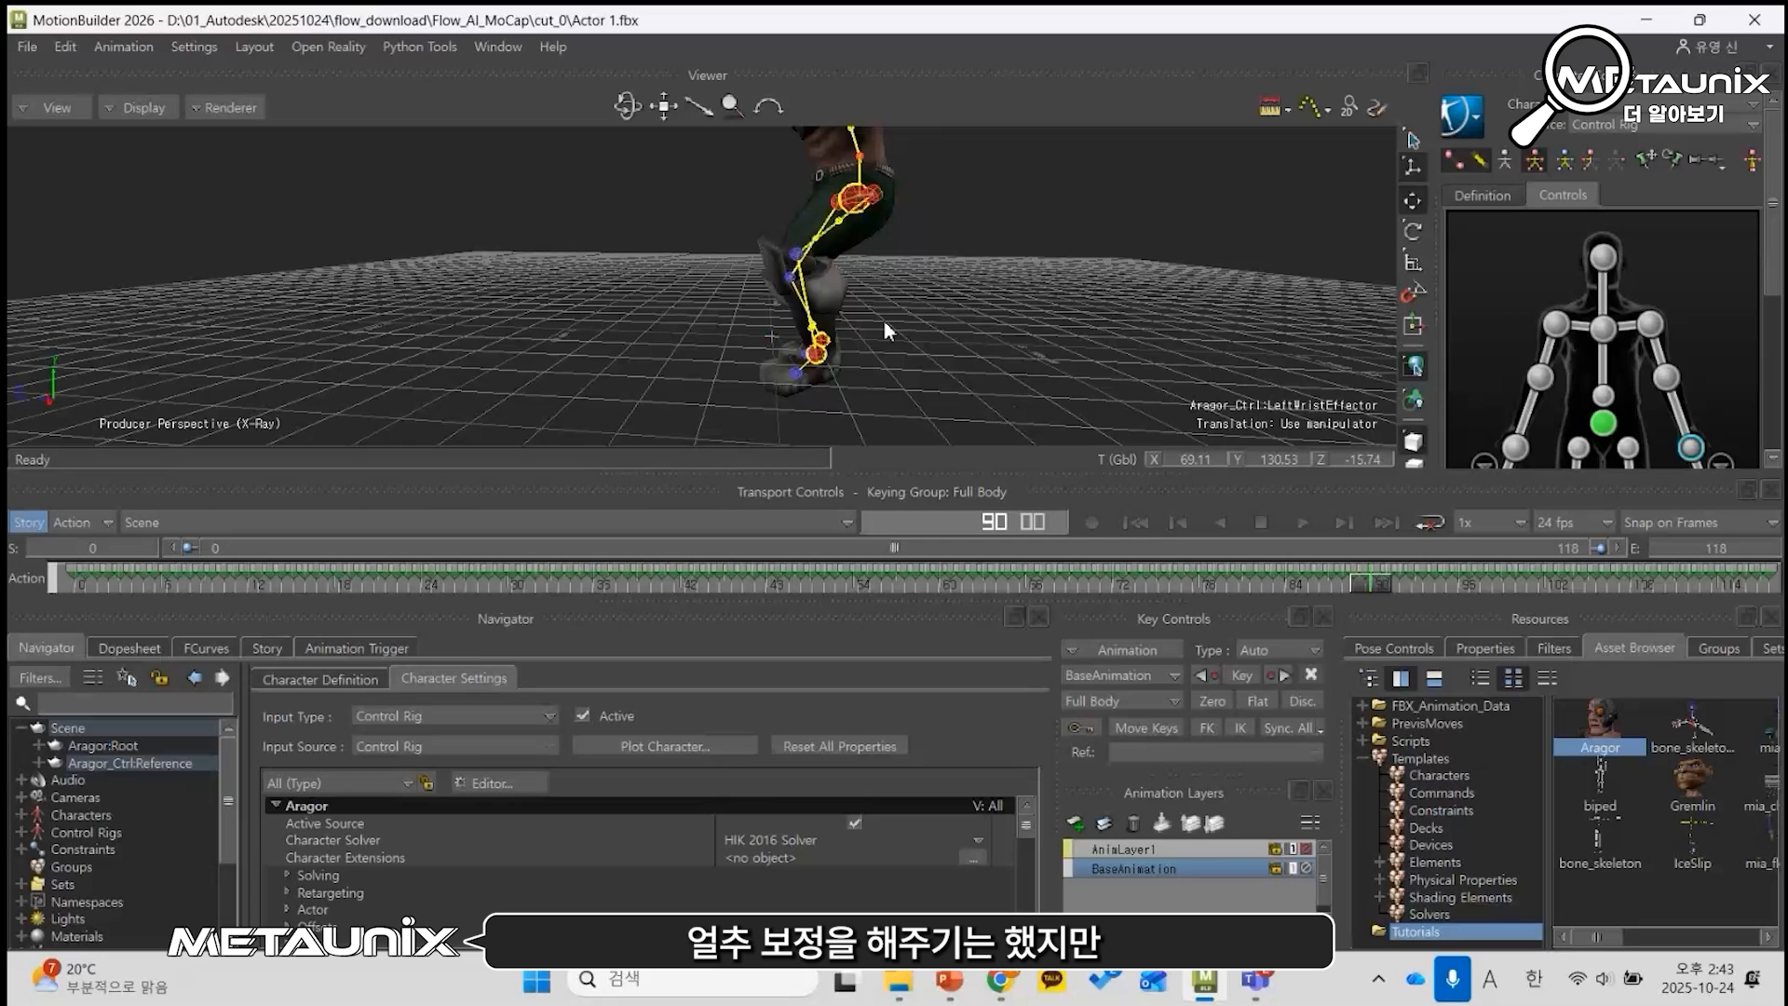
right_click_drag(884, 322, 971, 388, "alt")
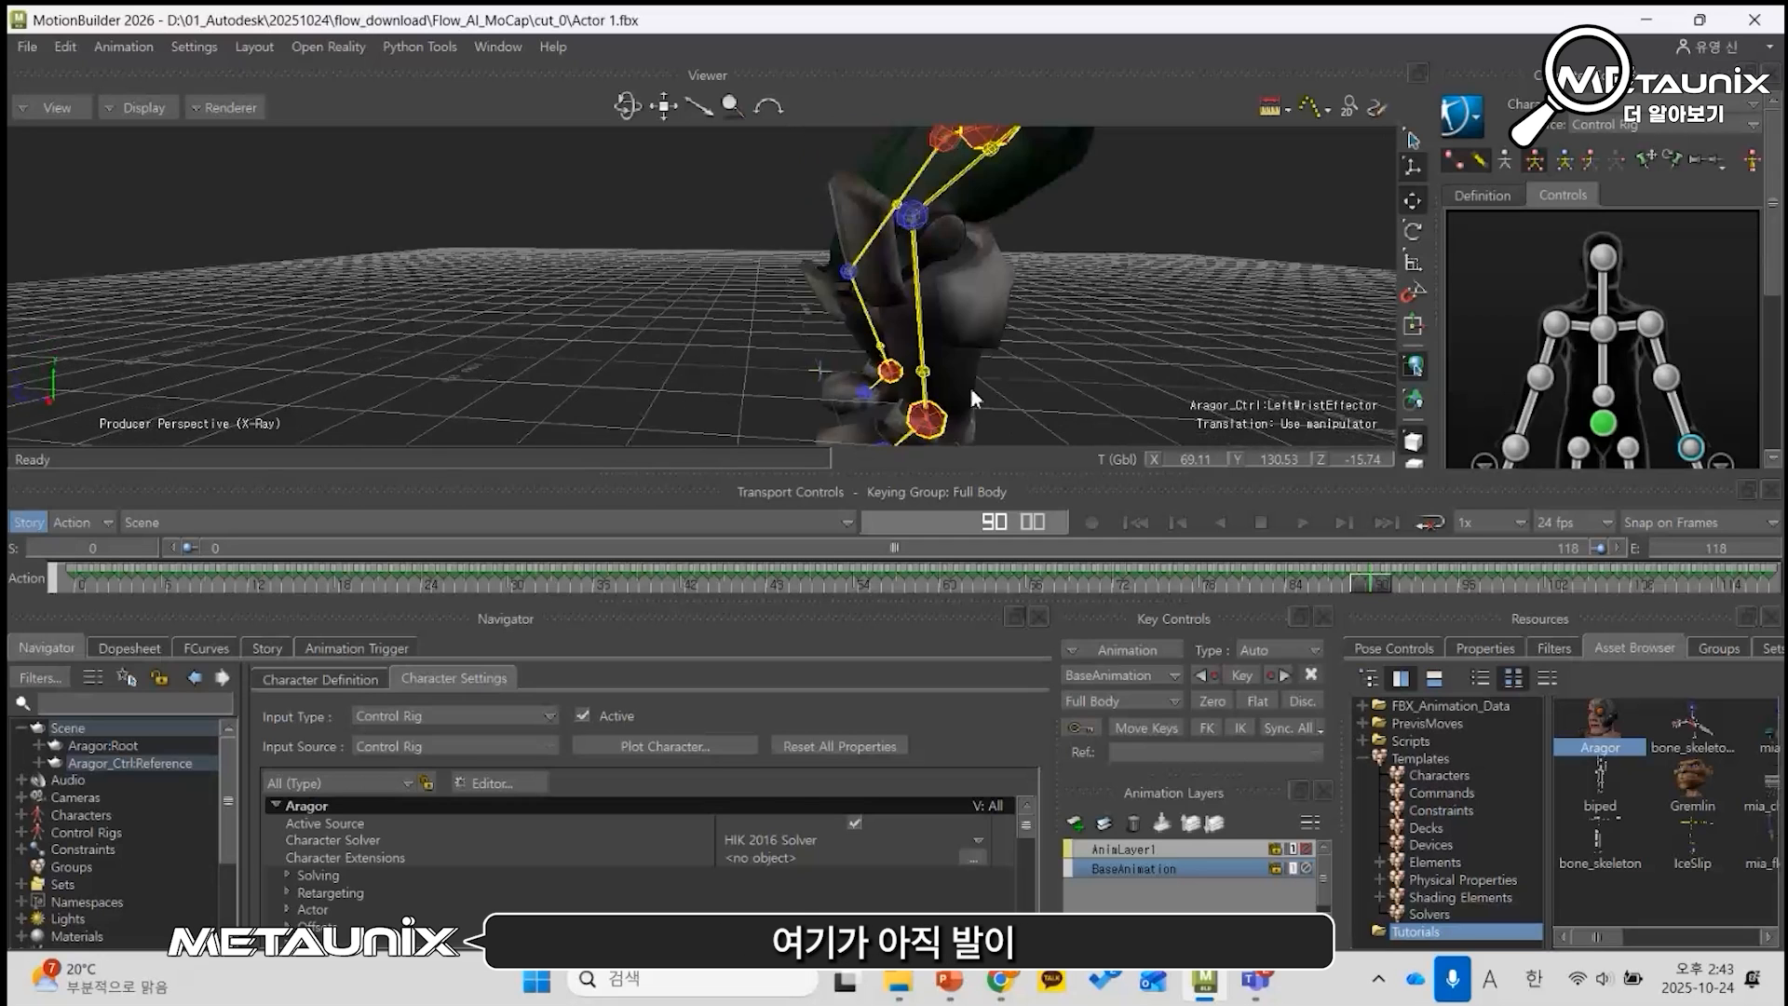
middle_click_drag(970, 387, 884, 319, "alt")
mouse_move(884, 319)
left_mouse_down("alt")
mouse_move(829, 265)
mouse_move(880, 333)
left_mouse_up("alt")
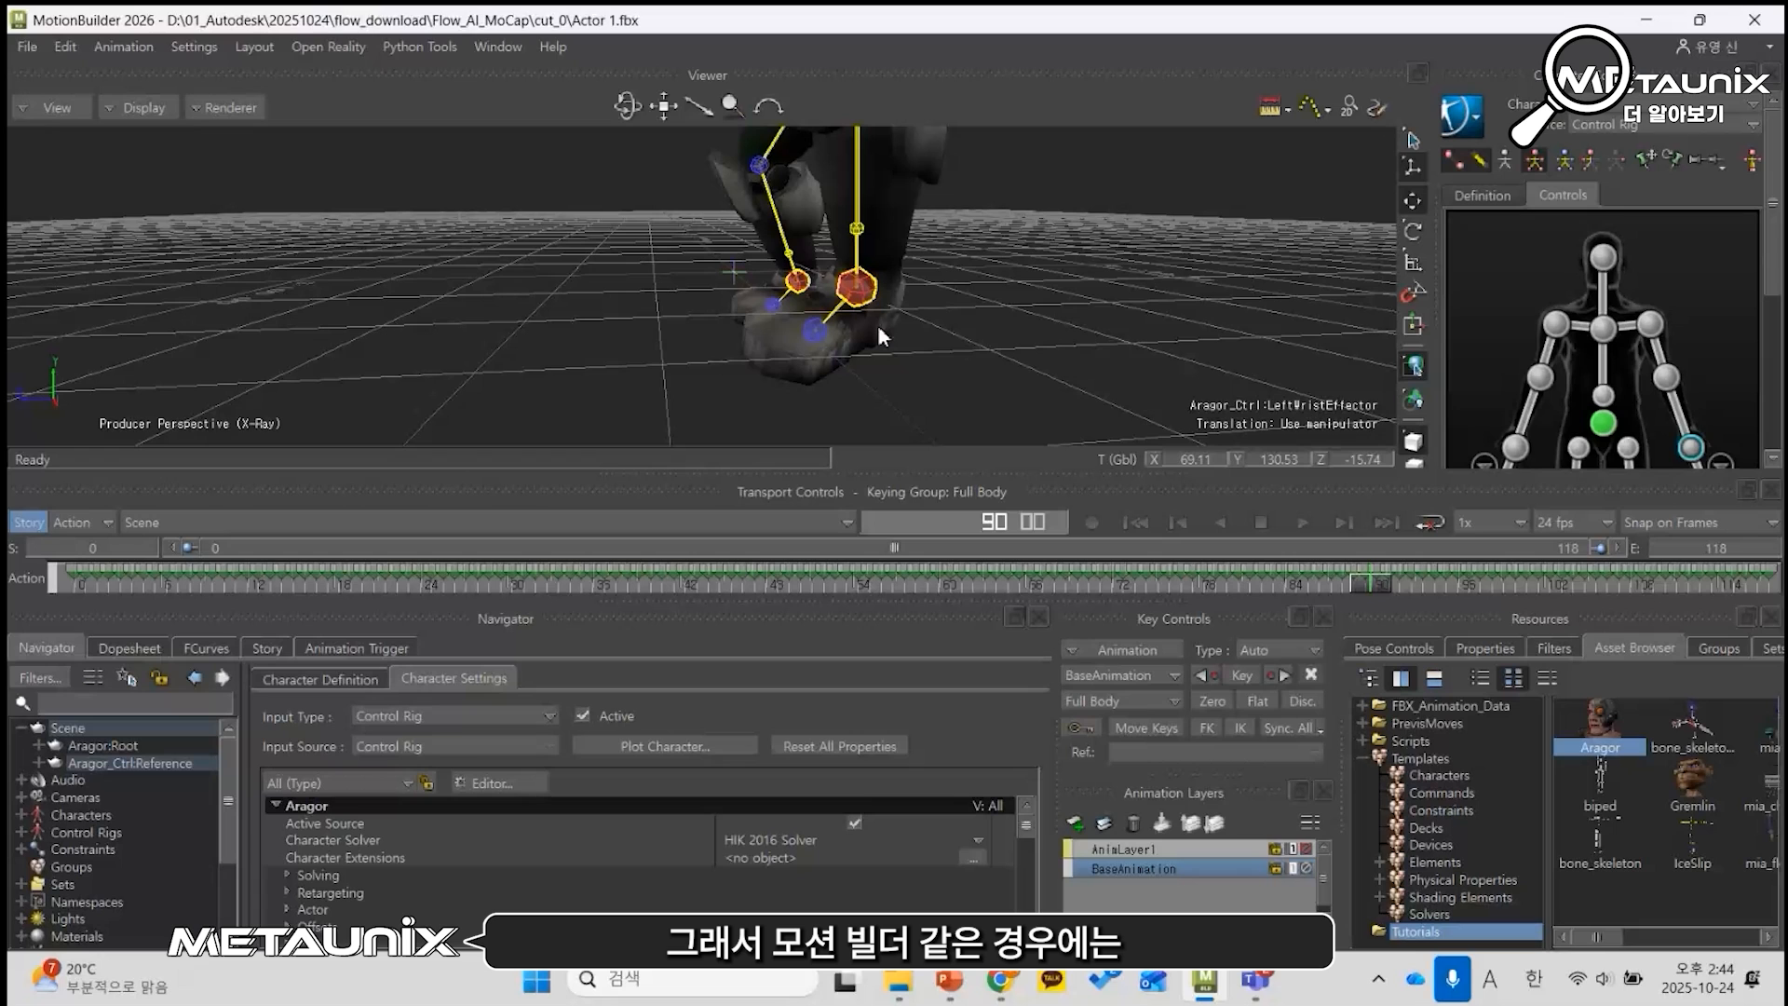
Step: Enable Feet Floor Contact under the Floor Contacts modifiers in Aragor's character settings
left_click_drag(963, 472, 938, 407)
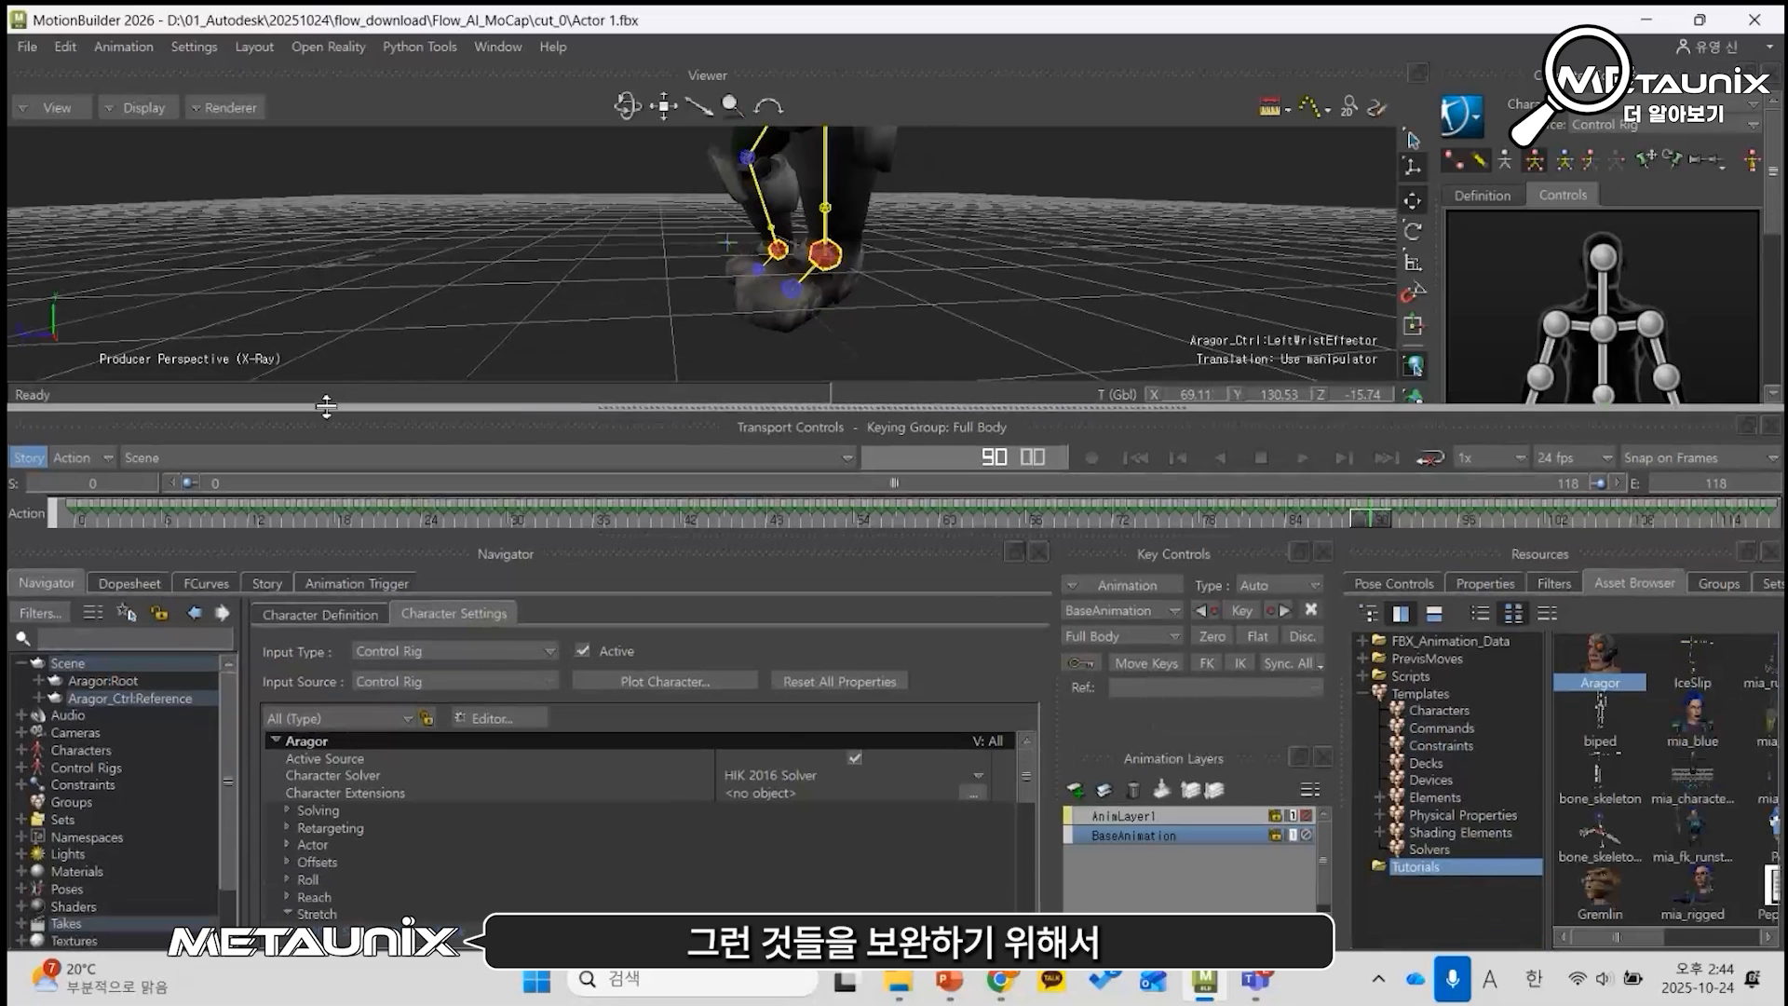
left_click(110, 745)
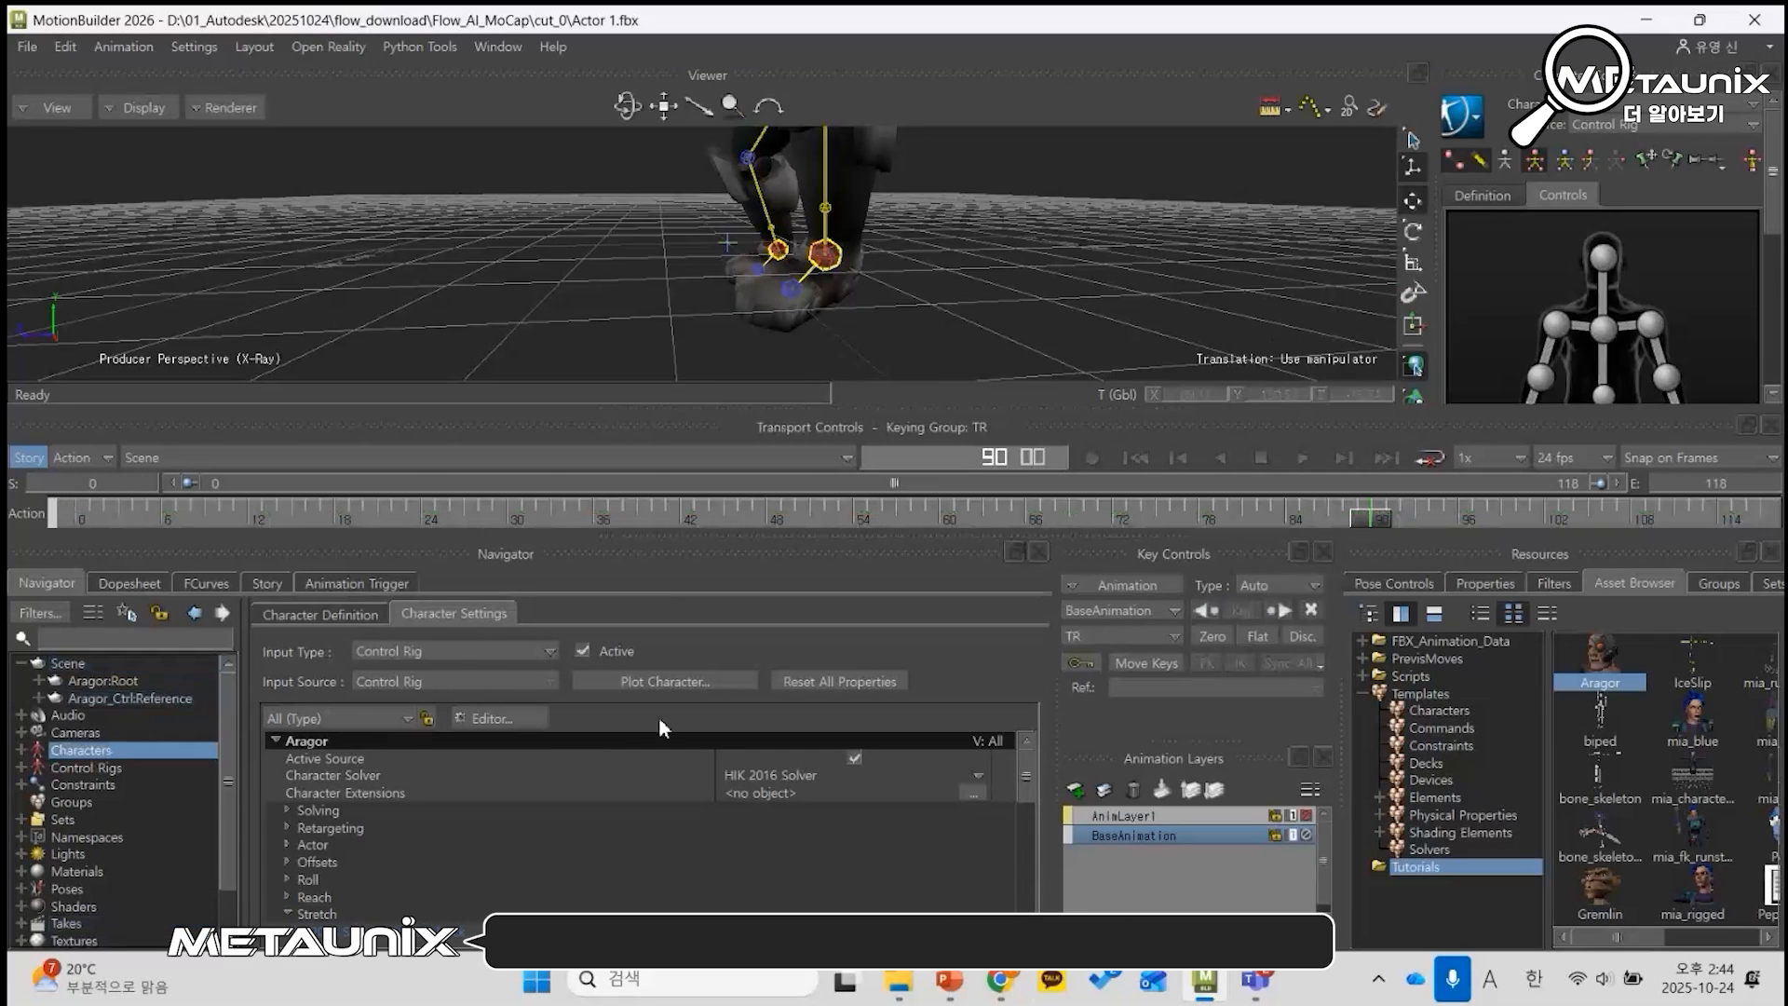
scroll(503, 864, "down", 5)
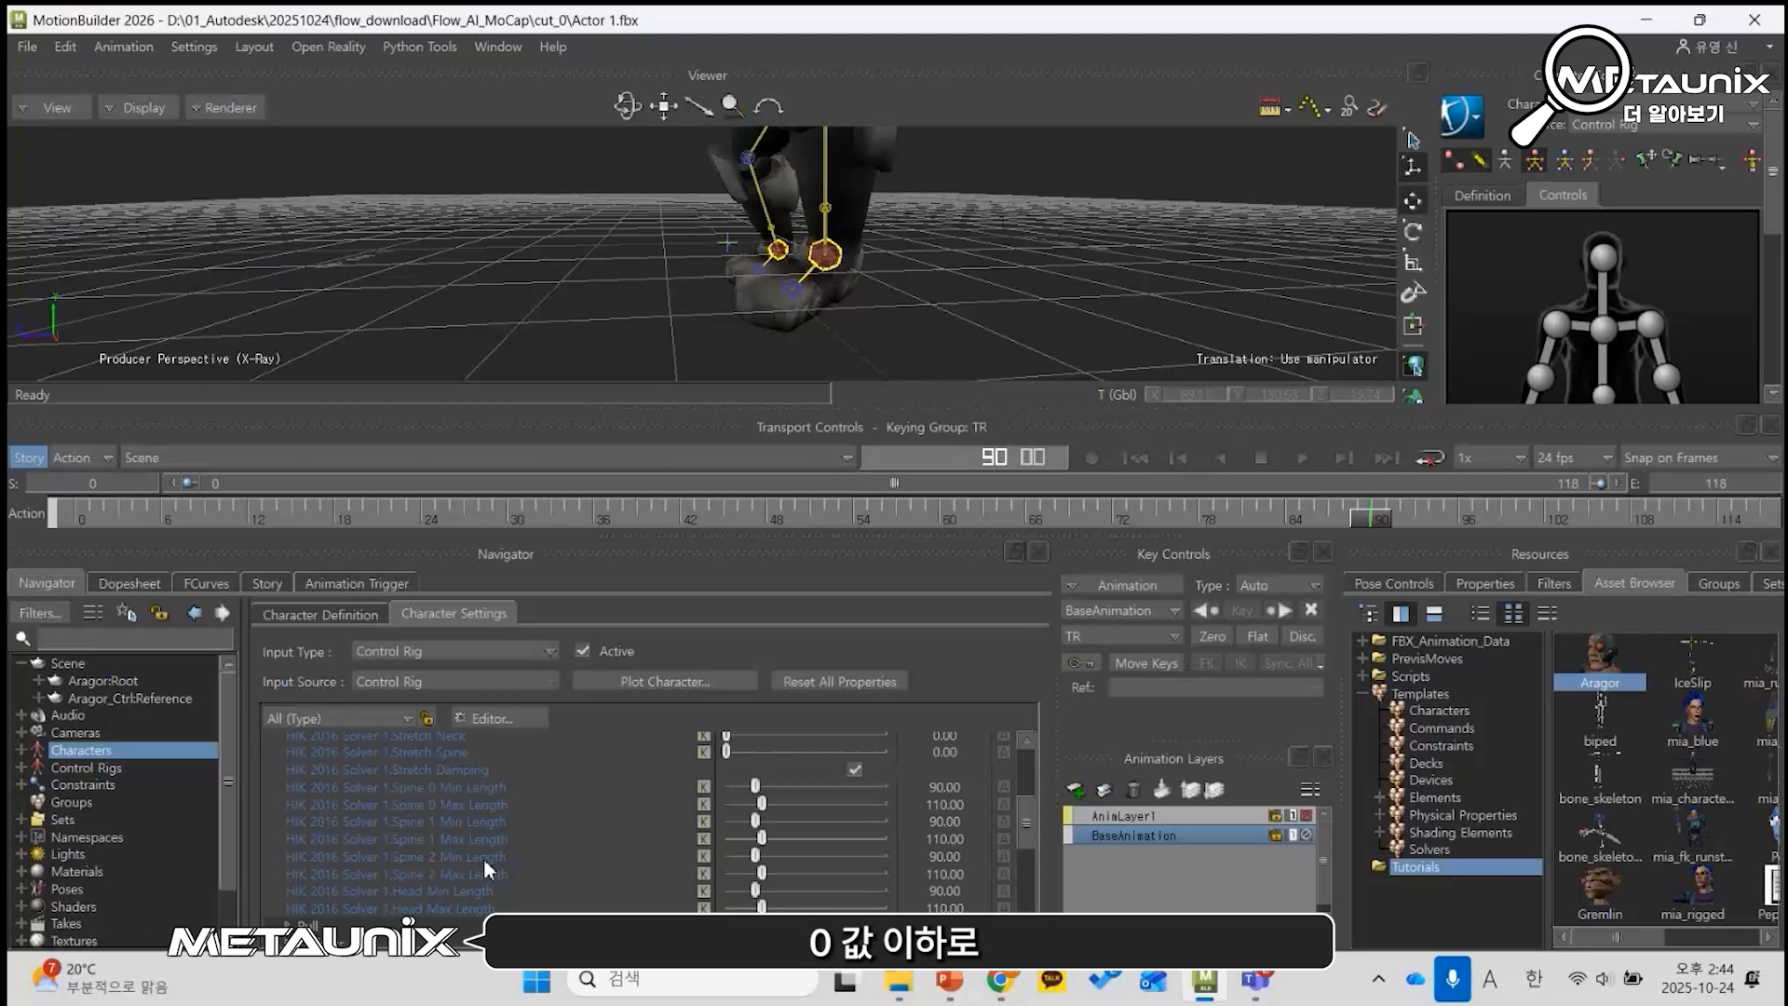
scroll(484, 855, "down", 4)
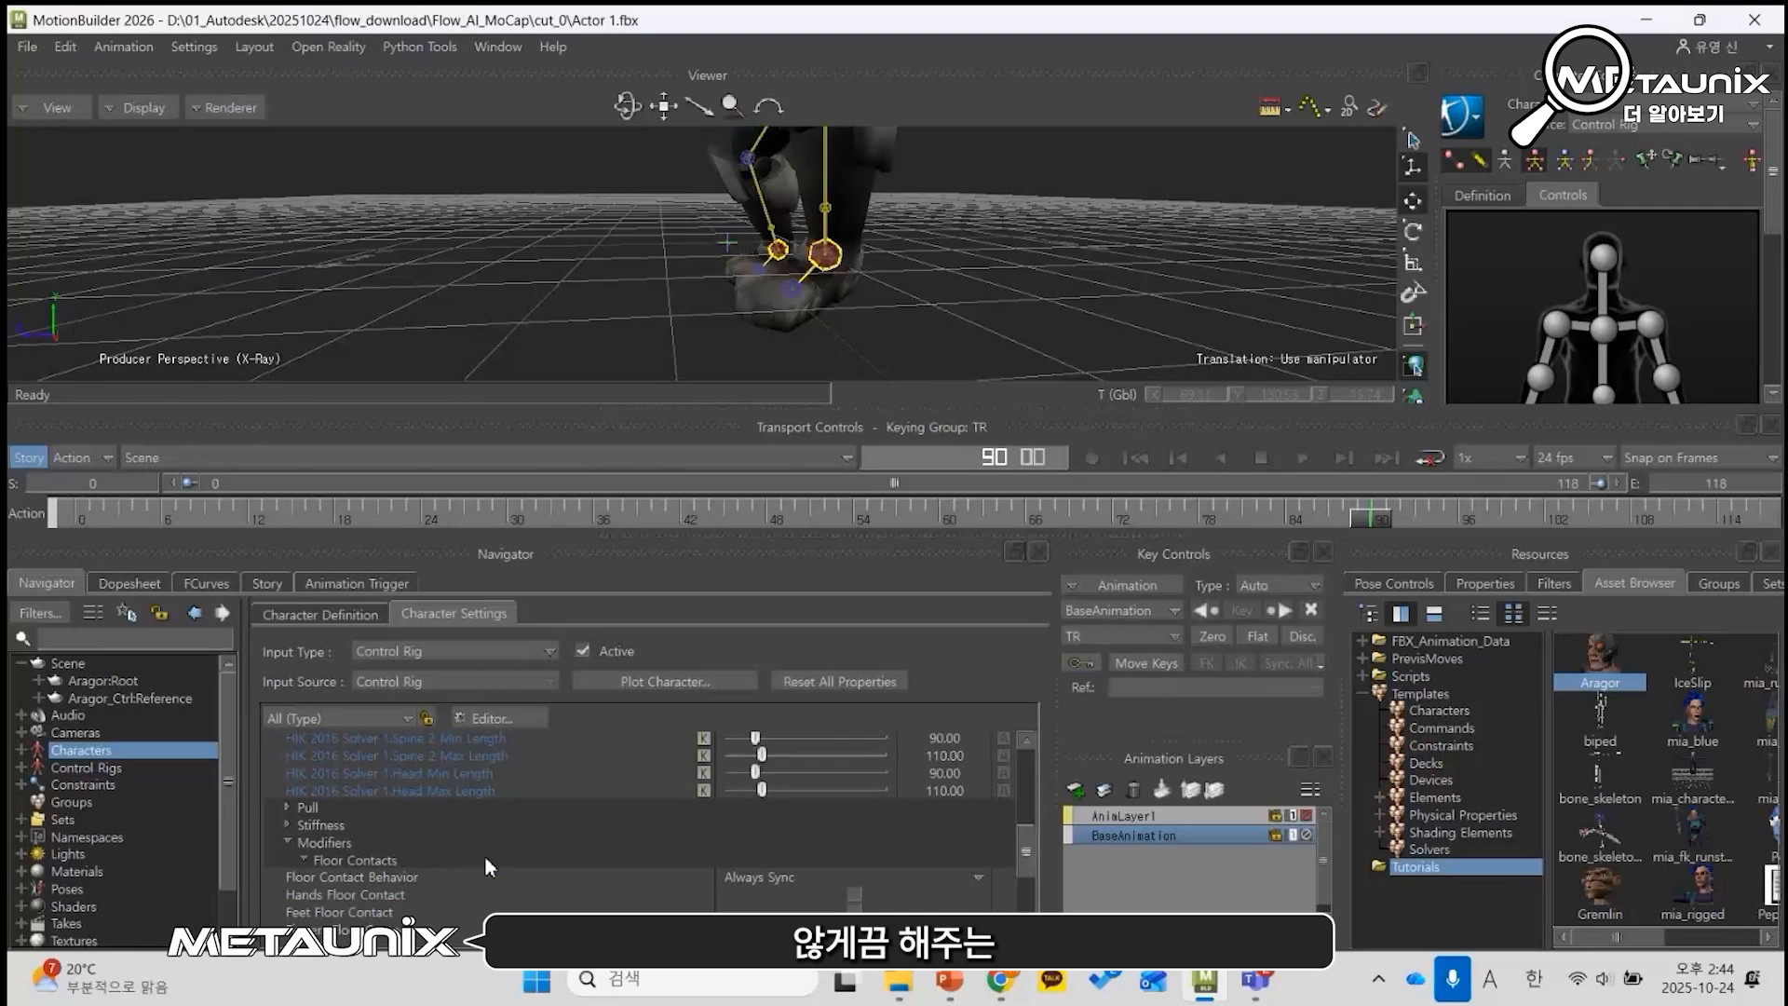
scroll(384, 807, "up", 8)
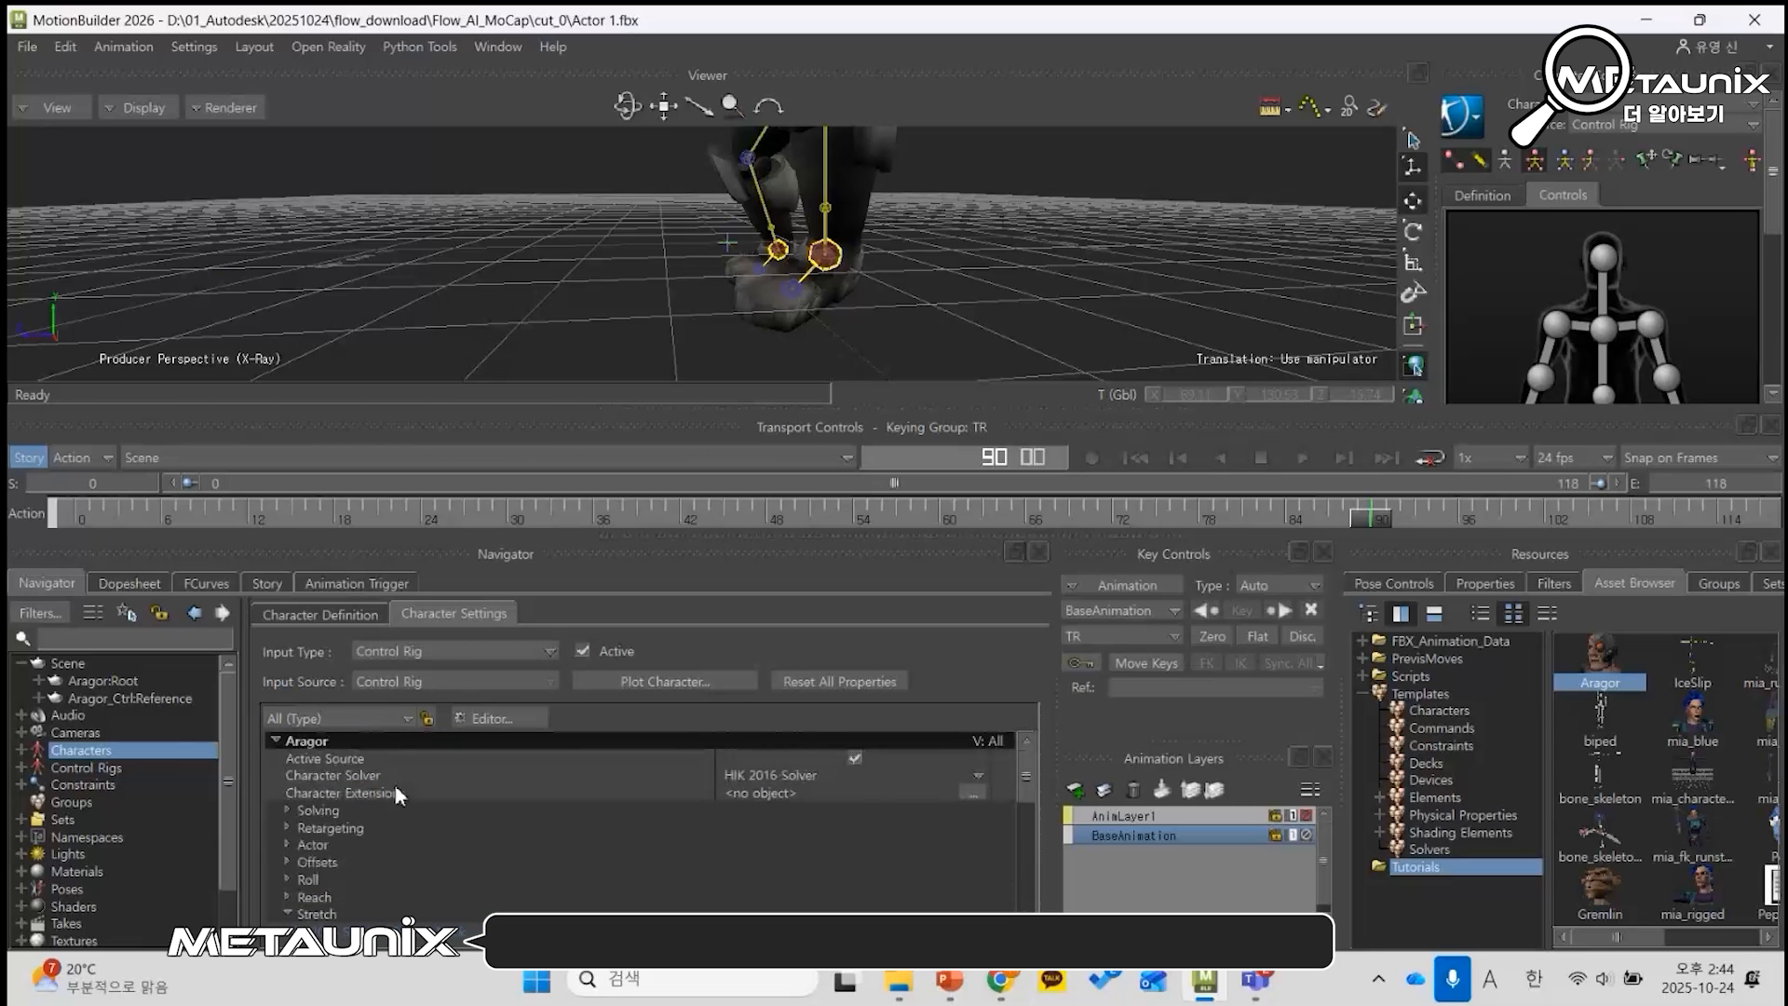
scroll(443, 773, "down", 6)
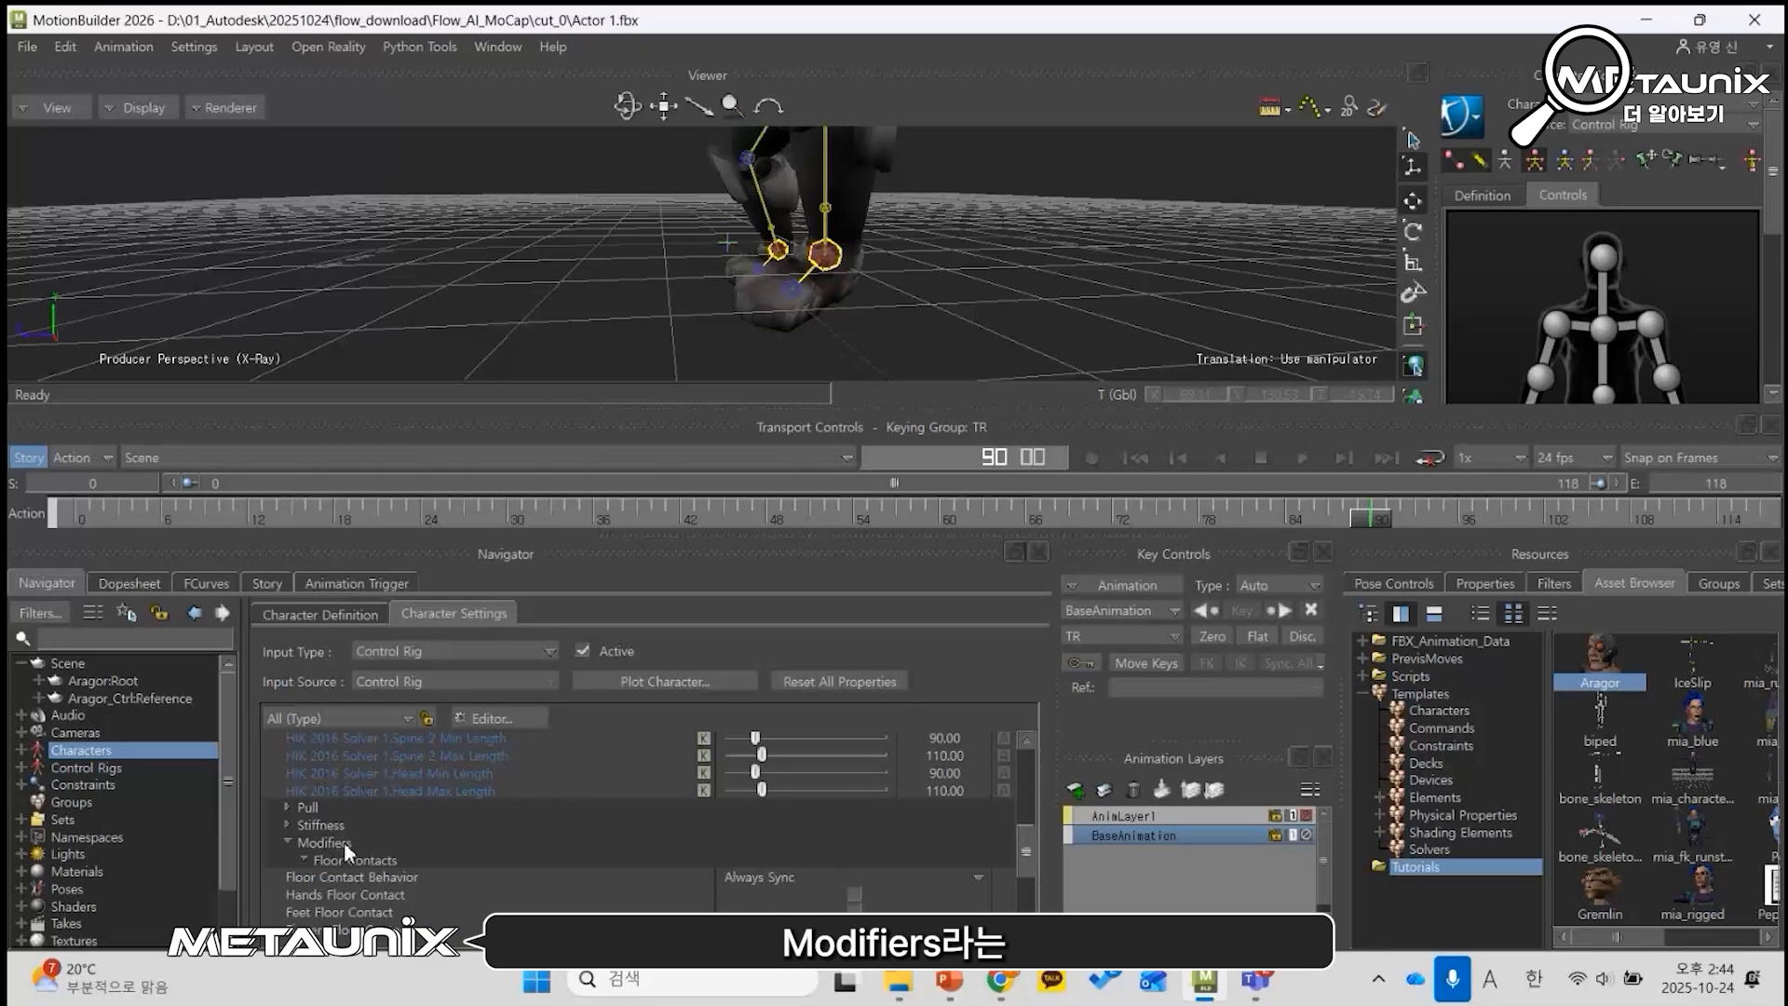
left_click(354, 841)
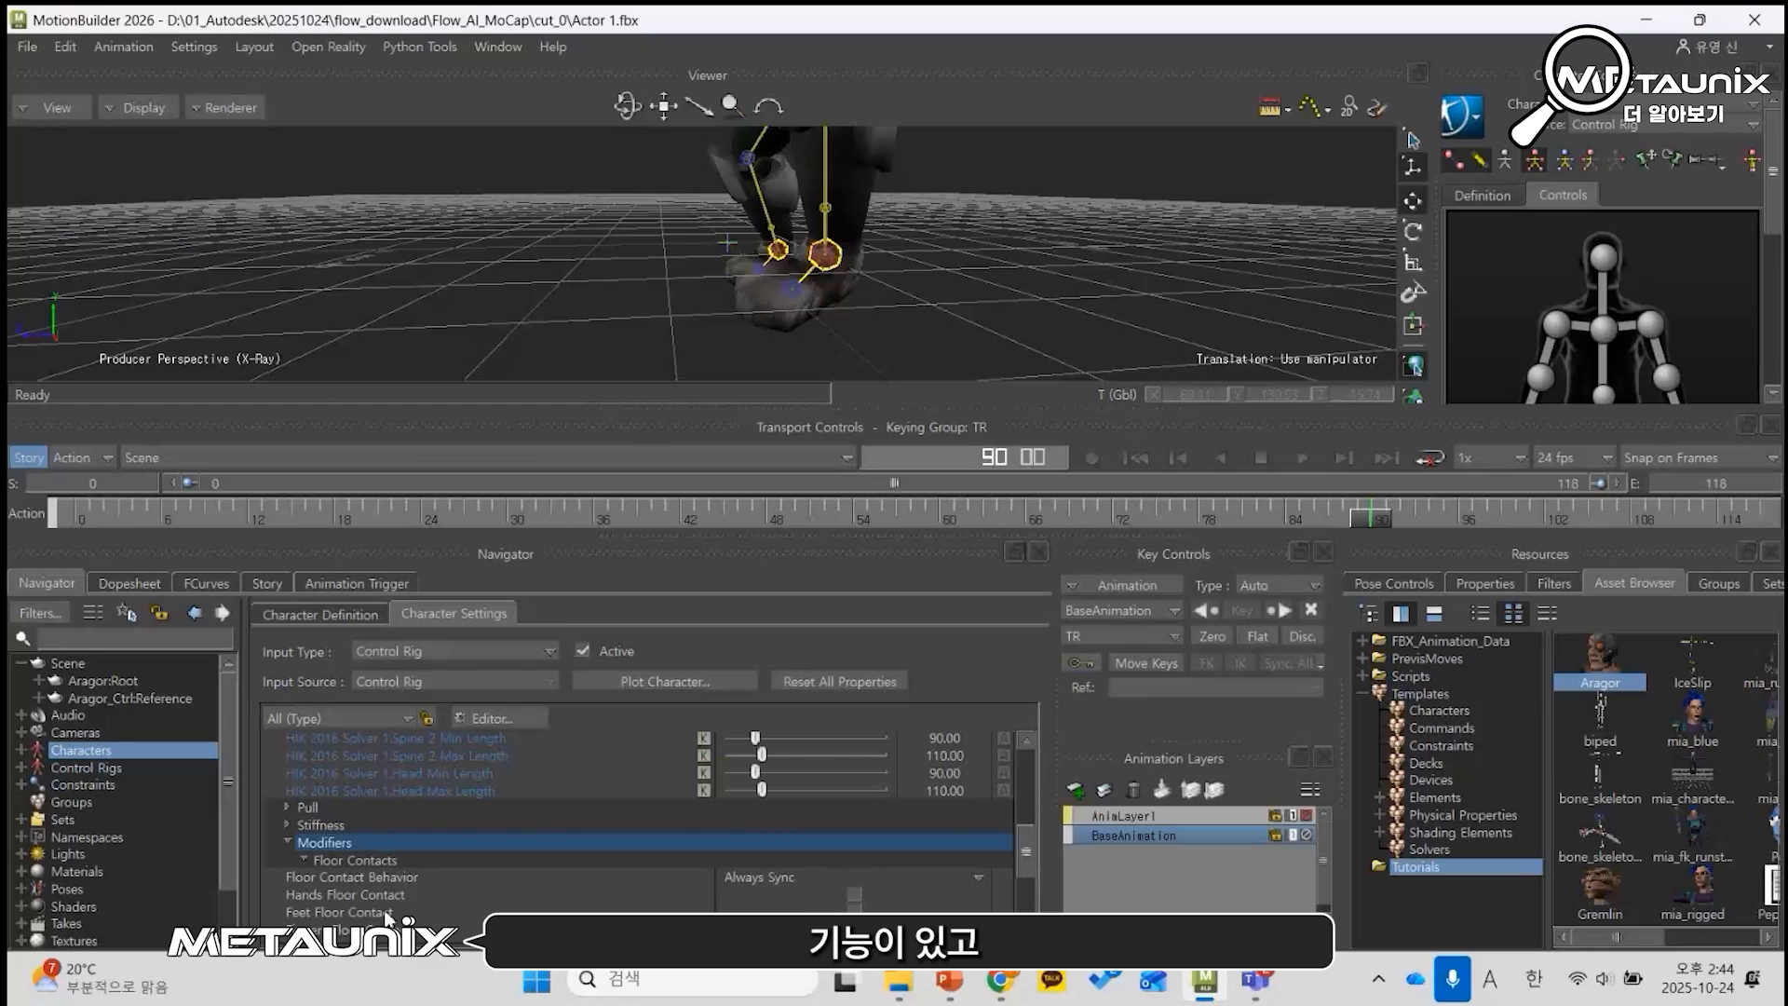
left_click(398, 864)
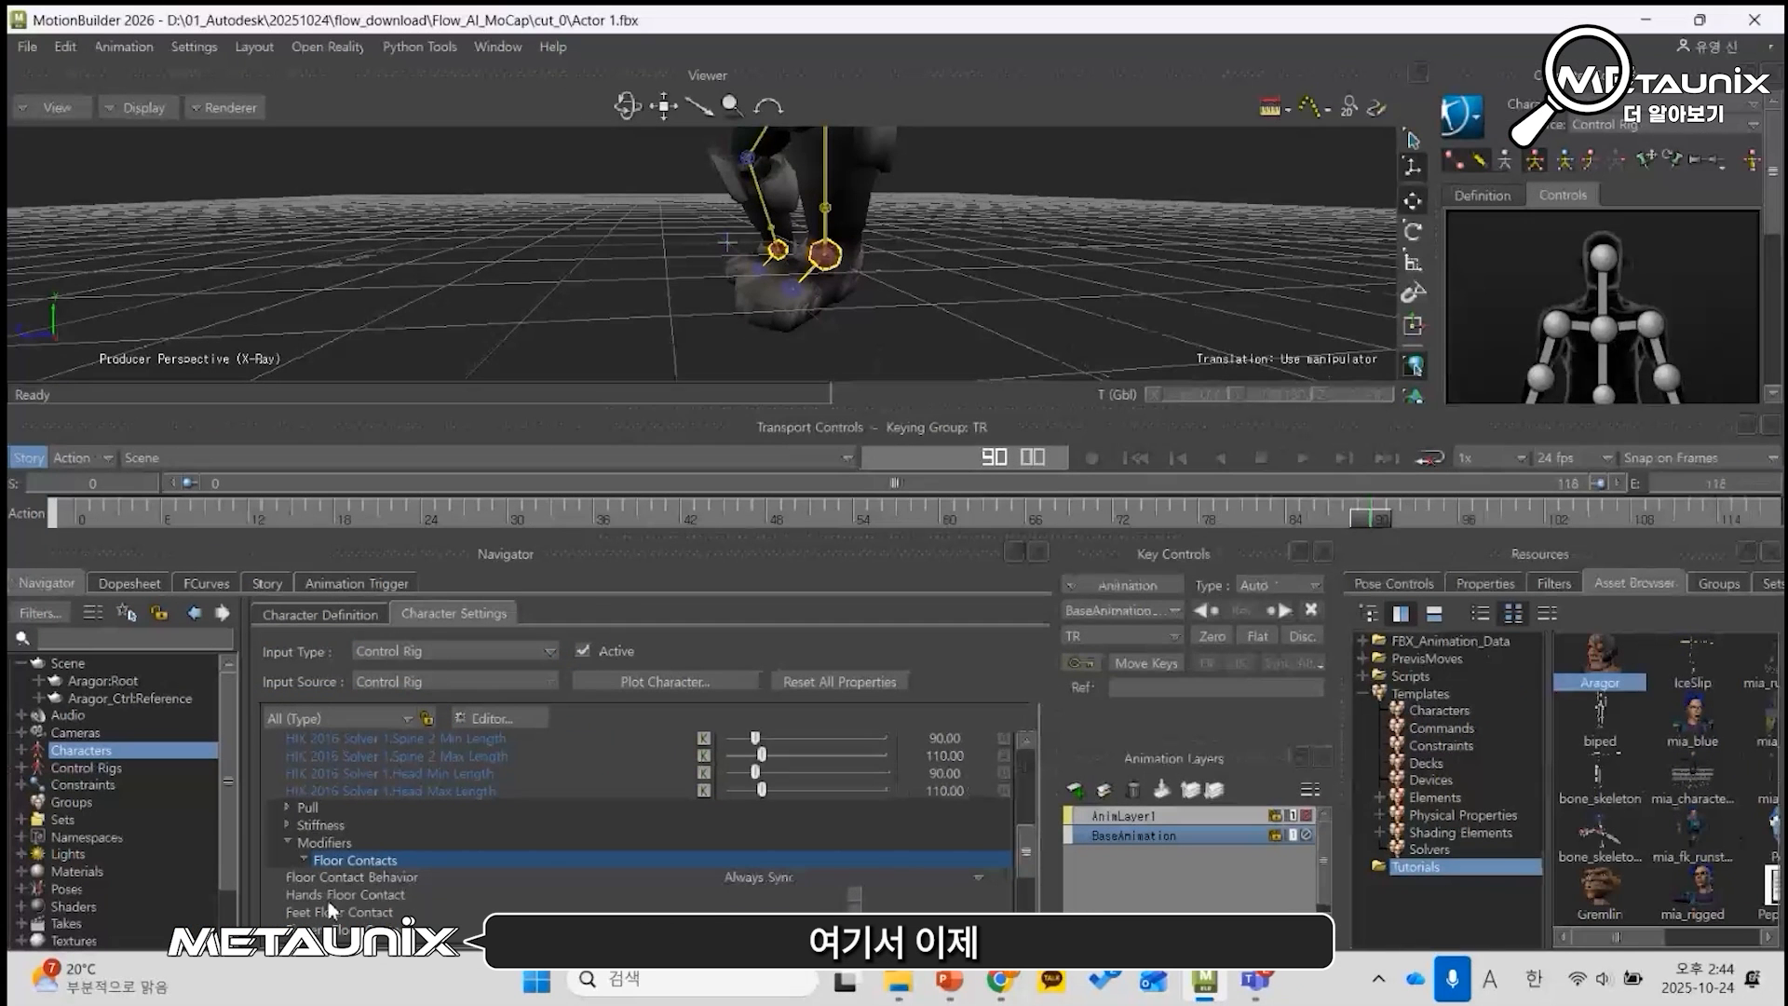
left_click(256, 922)
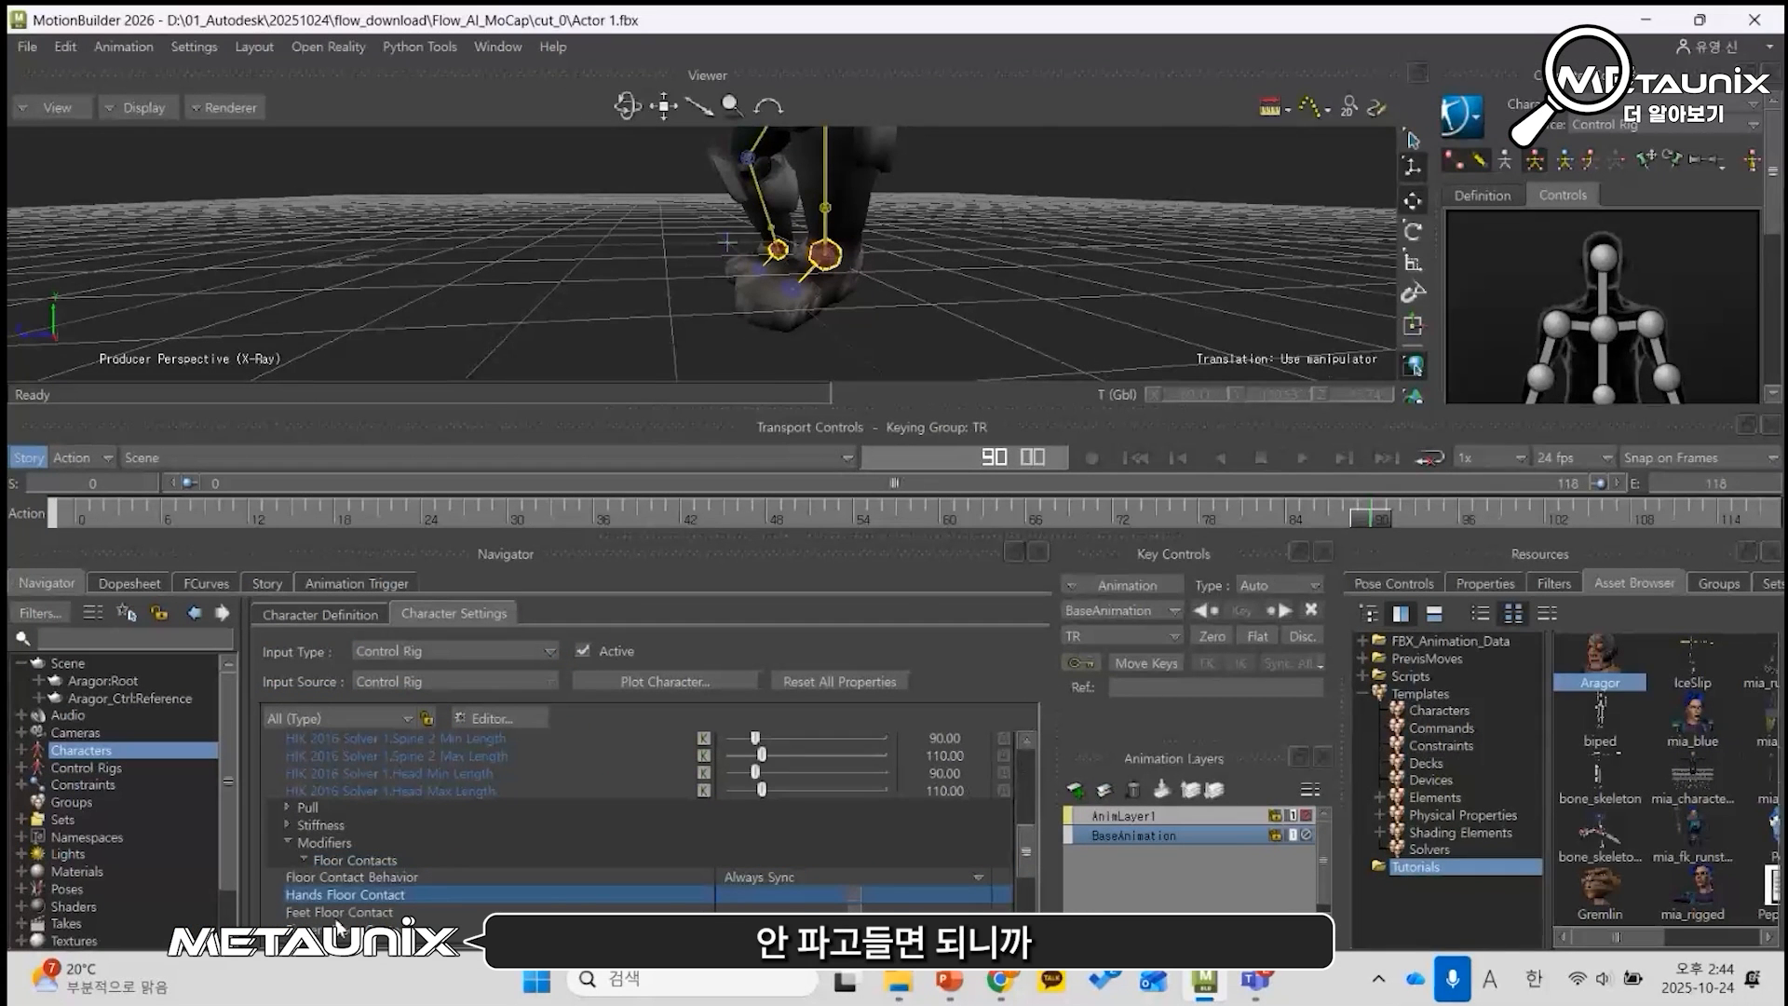
left_click(339, 912)
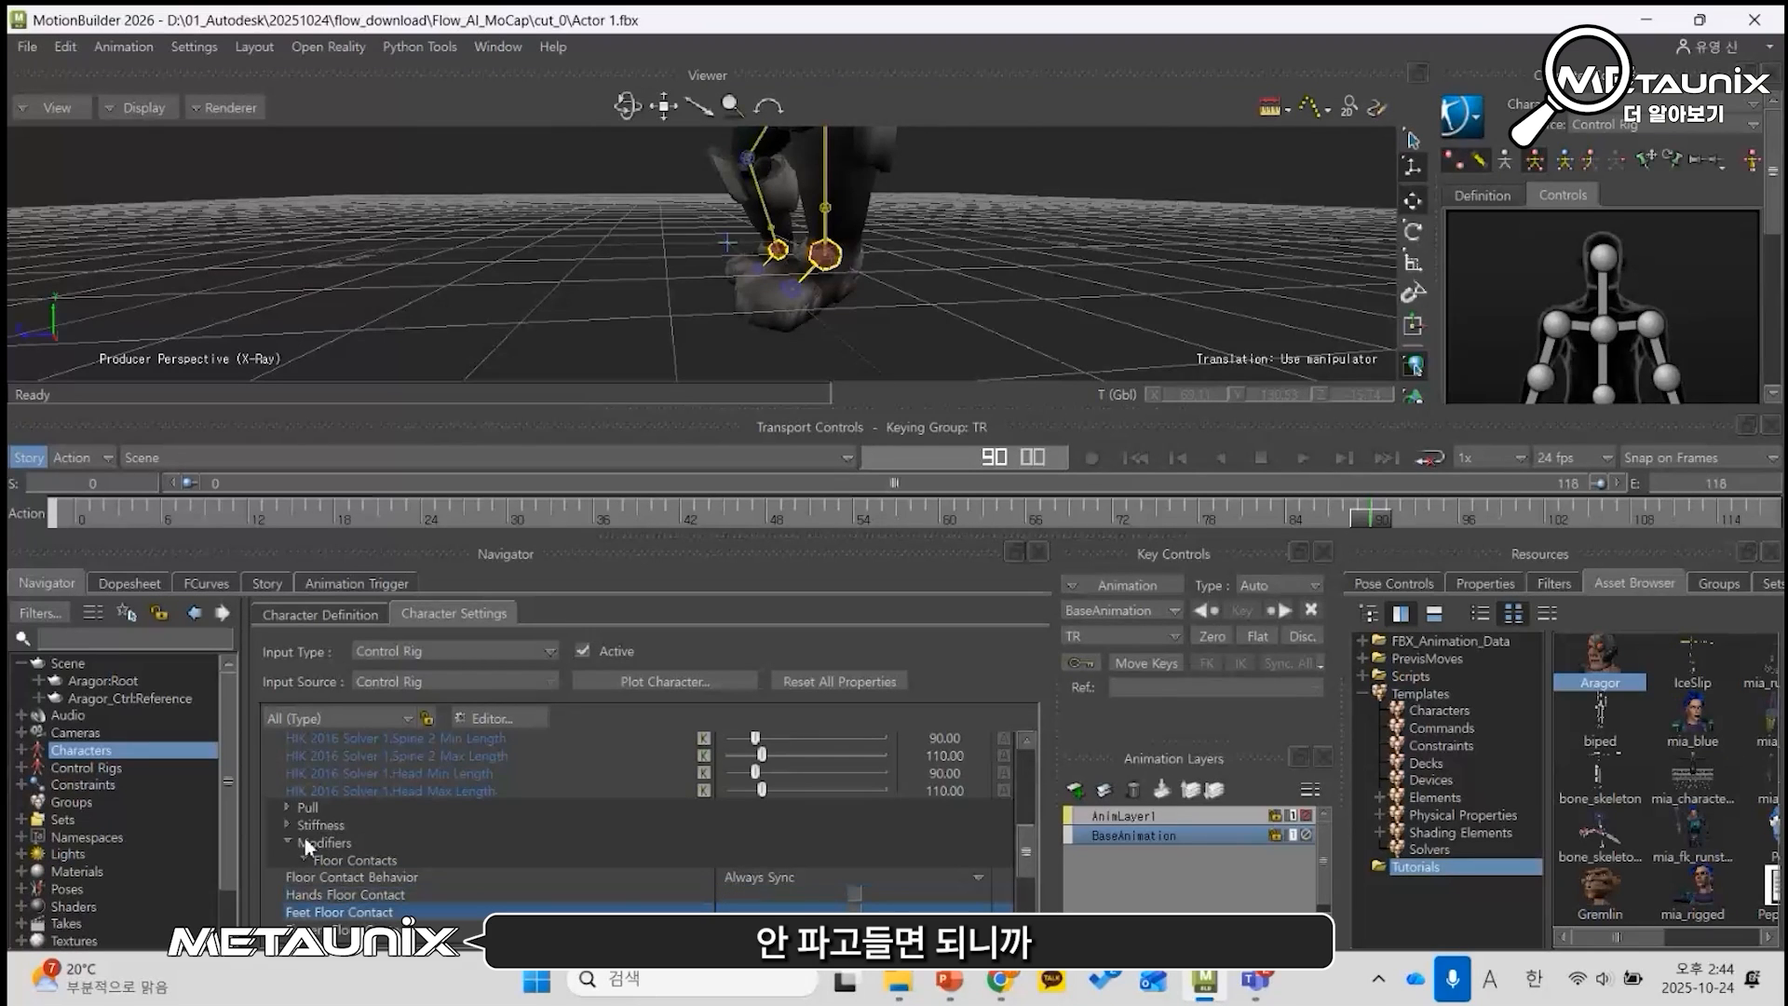
left_click(852, 909)
Step: Toggle Feet Floor Contact off and on to compare Aragor's foot placement, leave it enabled, and enlarge the viewer again
left_click_drag(895, 326, 764, 295, "ctrl+shift")
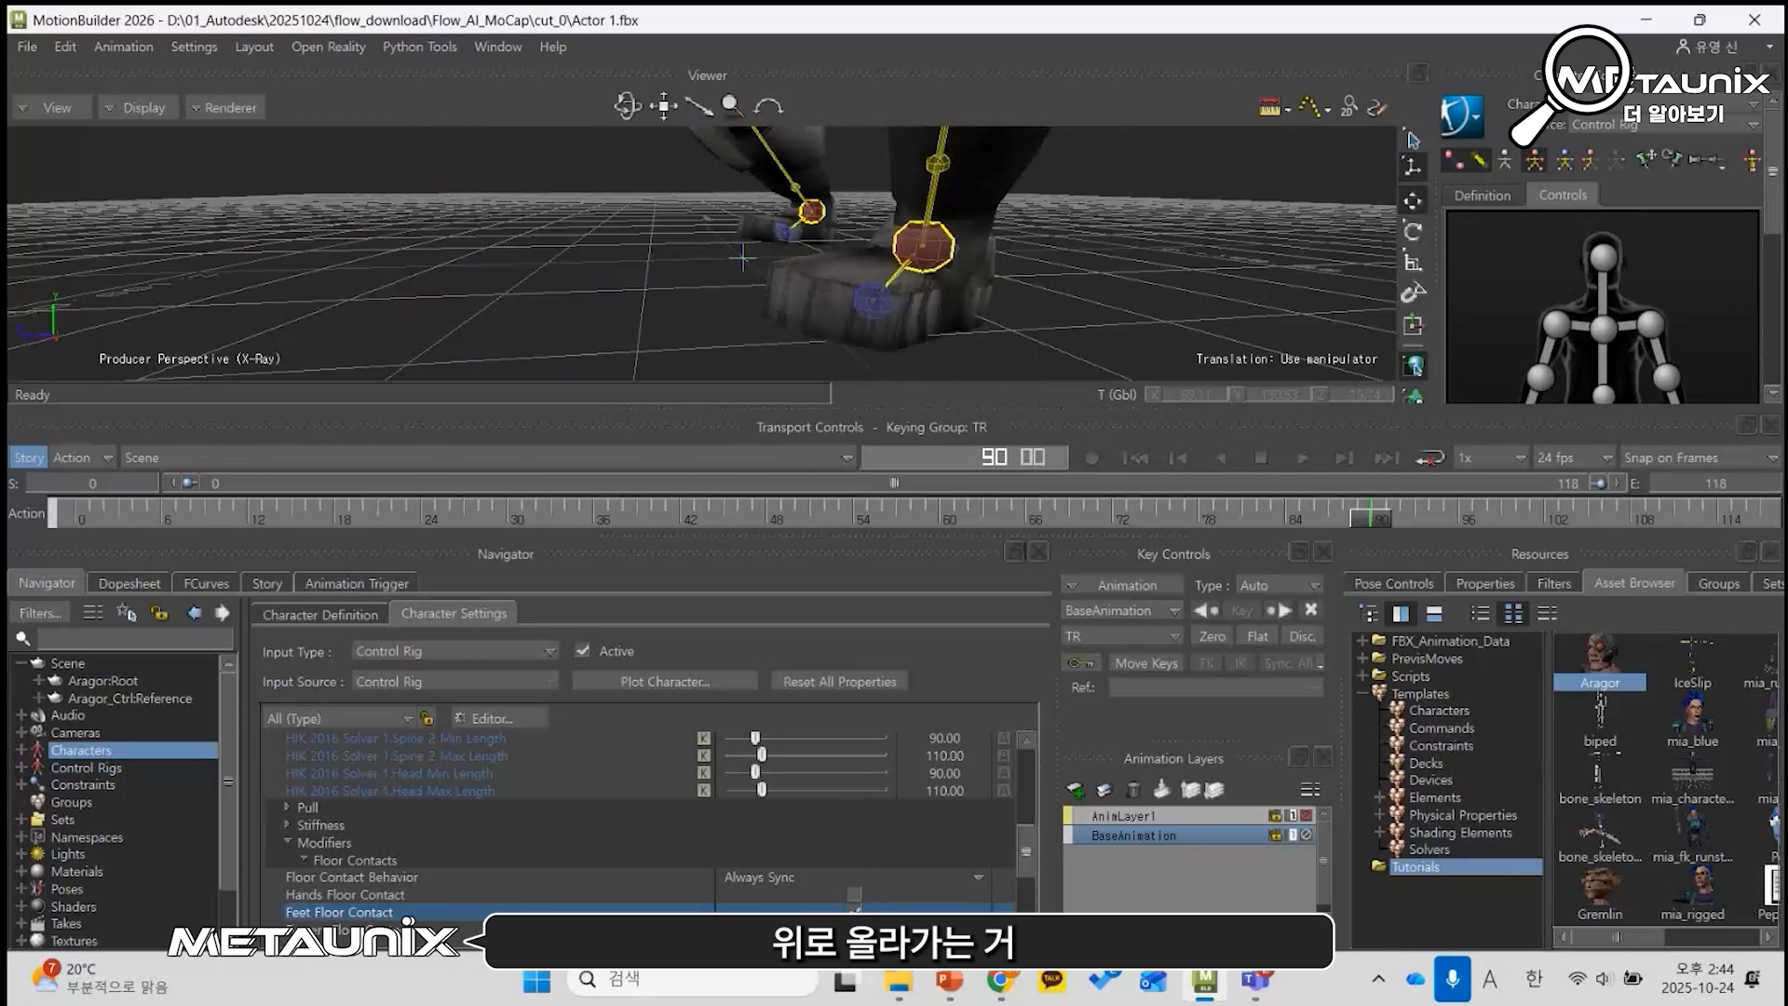
left_click(853, 913)
left_click(853, 913)
left_click(853, 913)
left_click(853, 912)
scroll(662, 213, "down", 5)
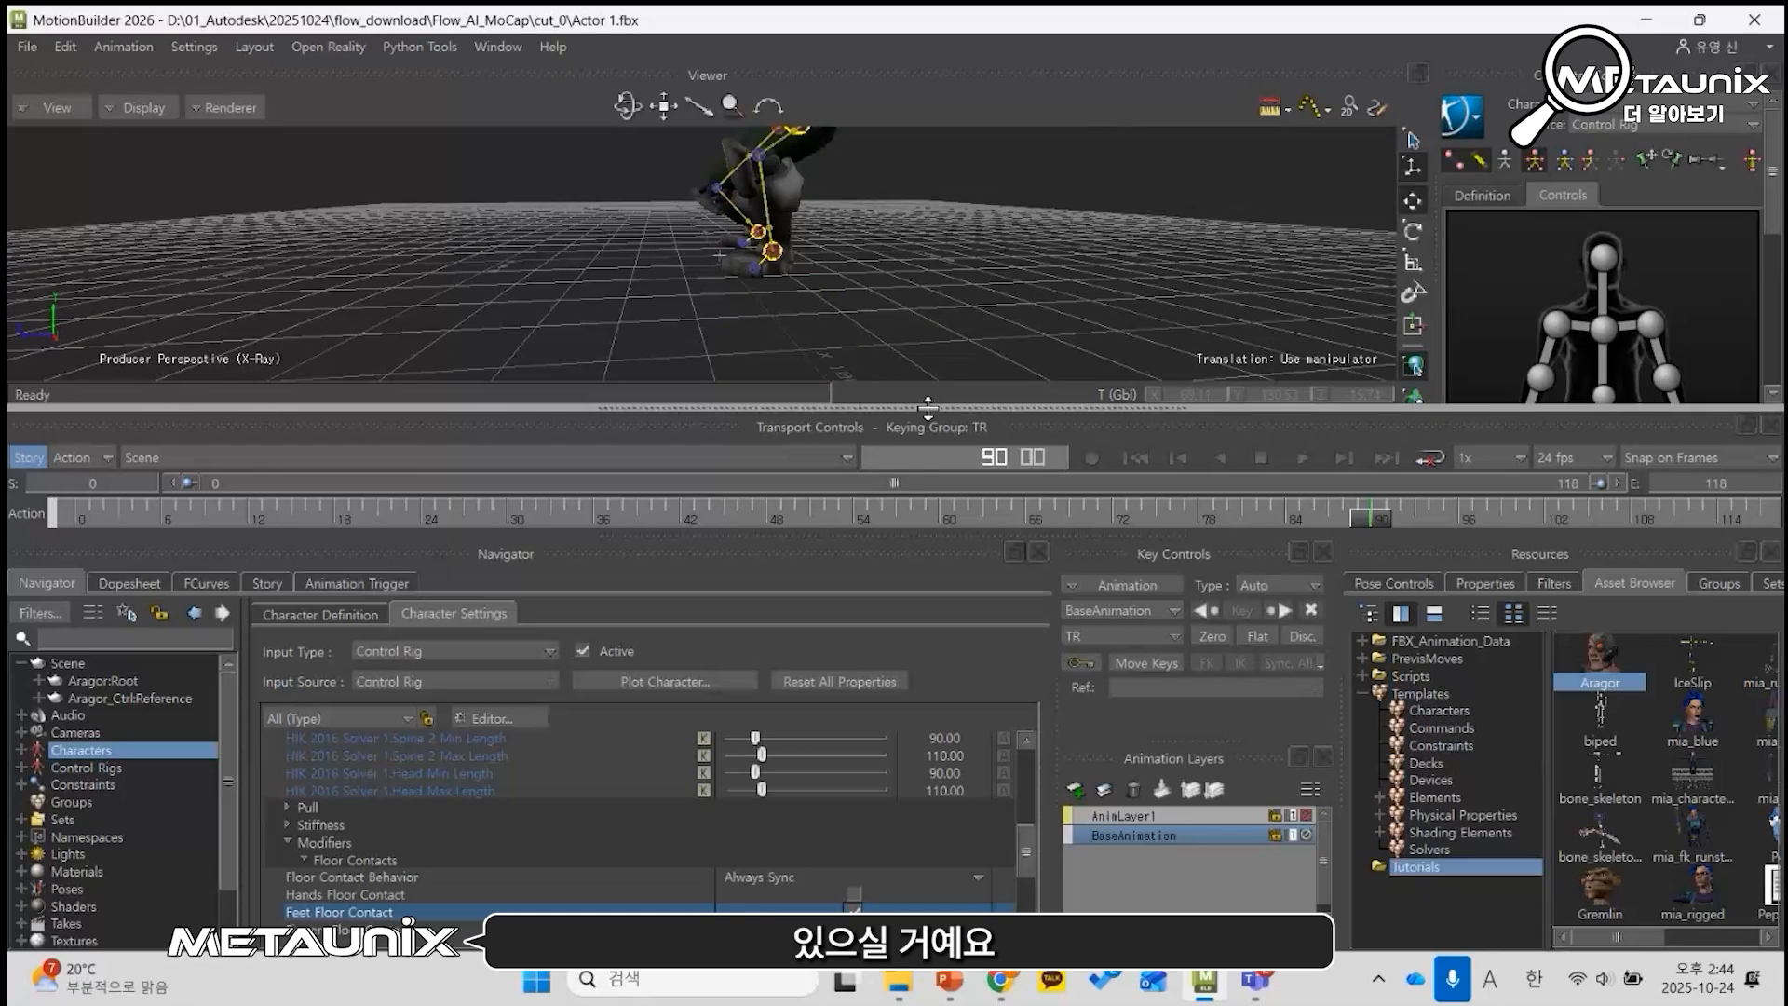
left_click_drag(925, 413, 922, 477)
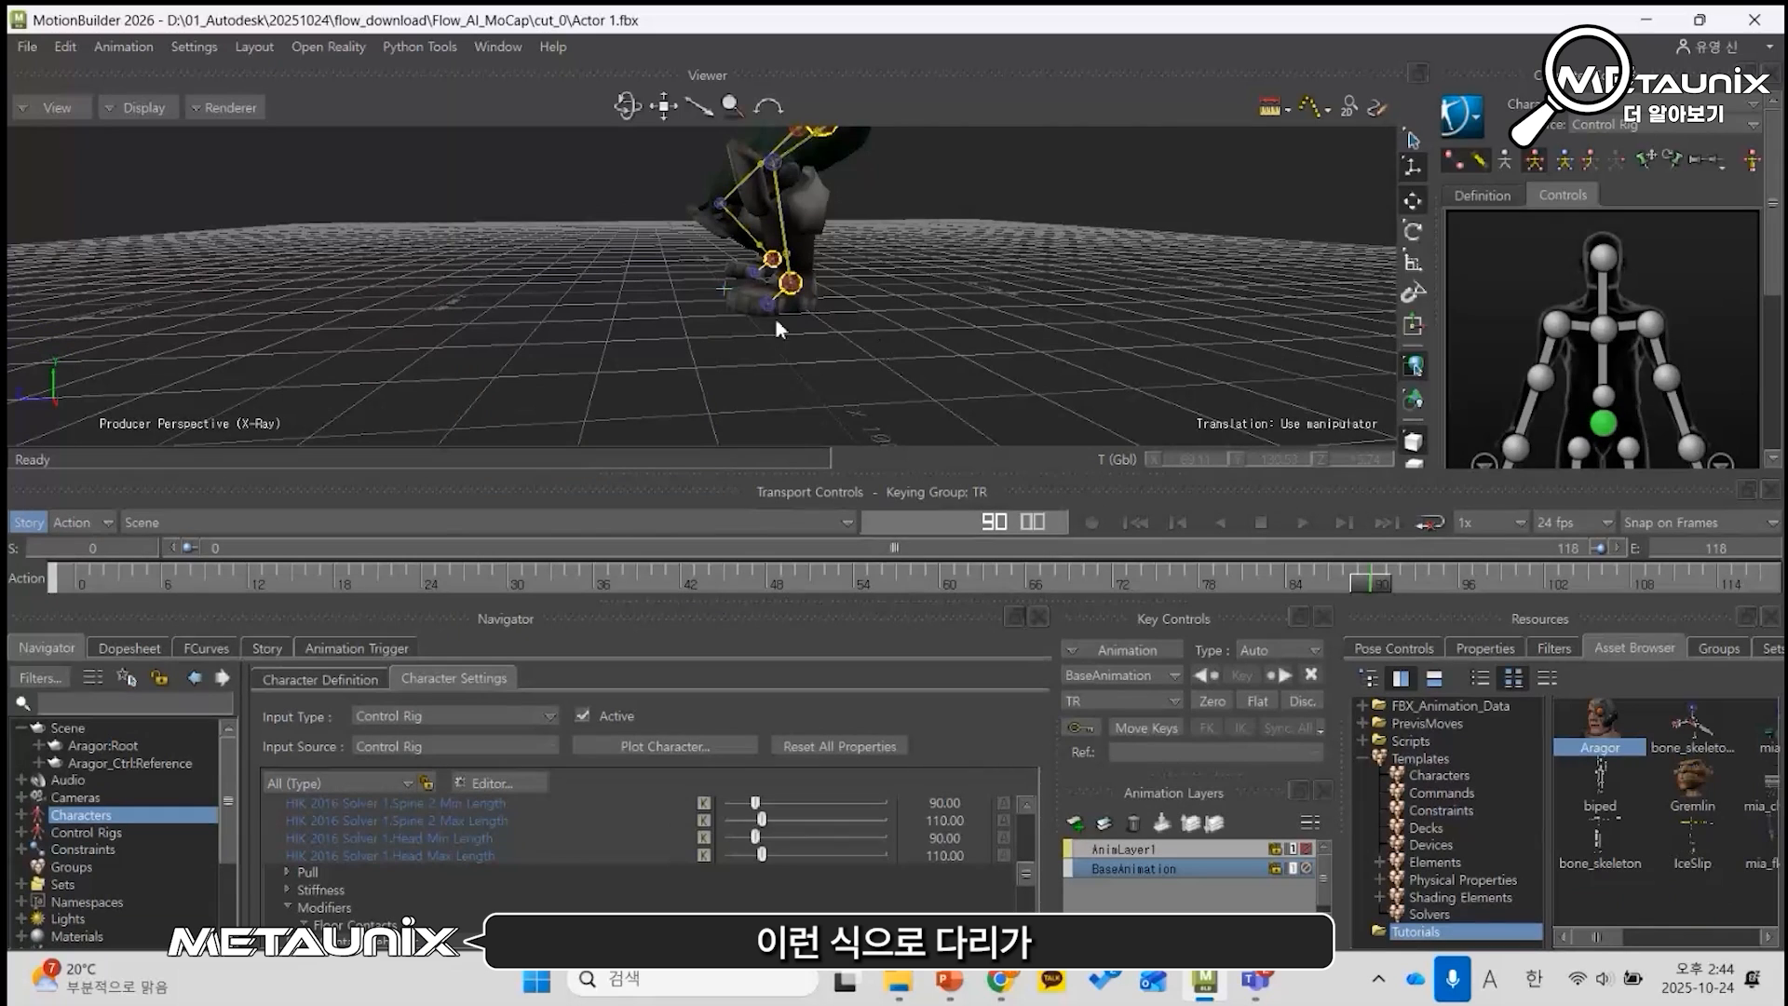
Step: Select Aragor's hips effector at frame 90, add a new animation layer, and move the hips upward on it
middle_click_drag(909, 270, 842, 347)
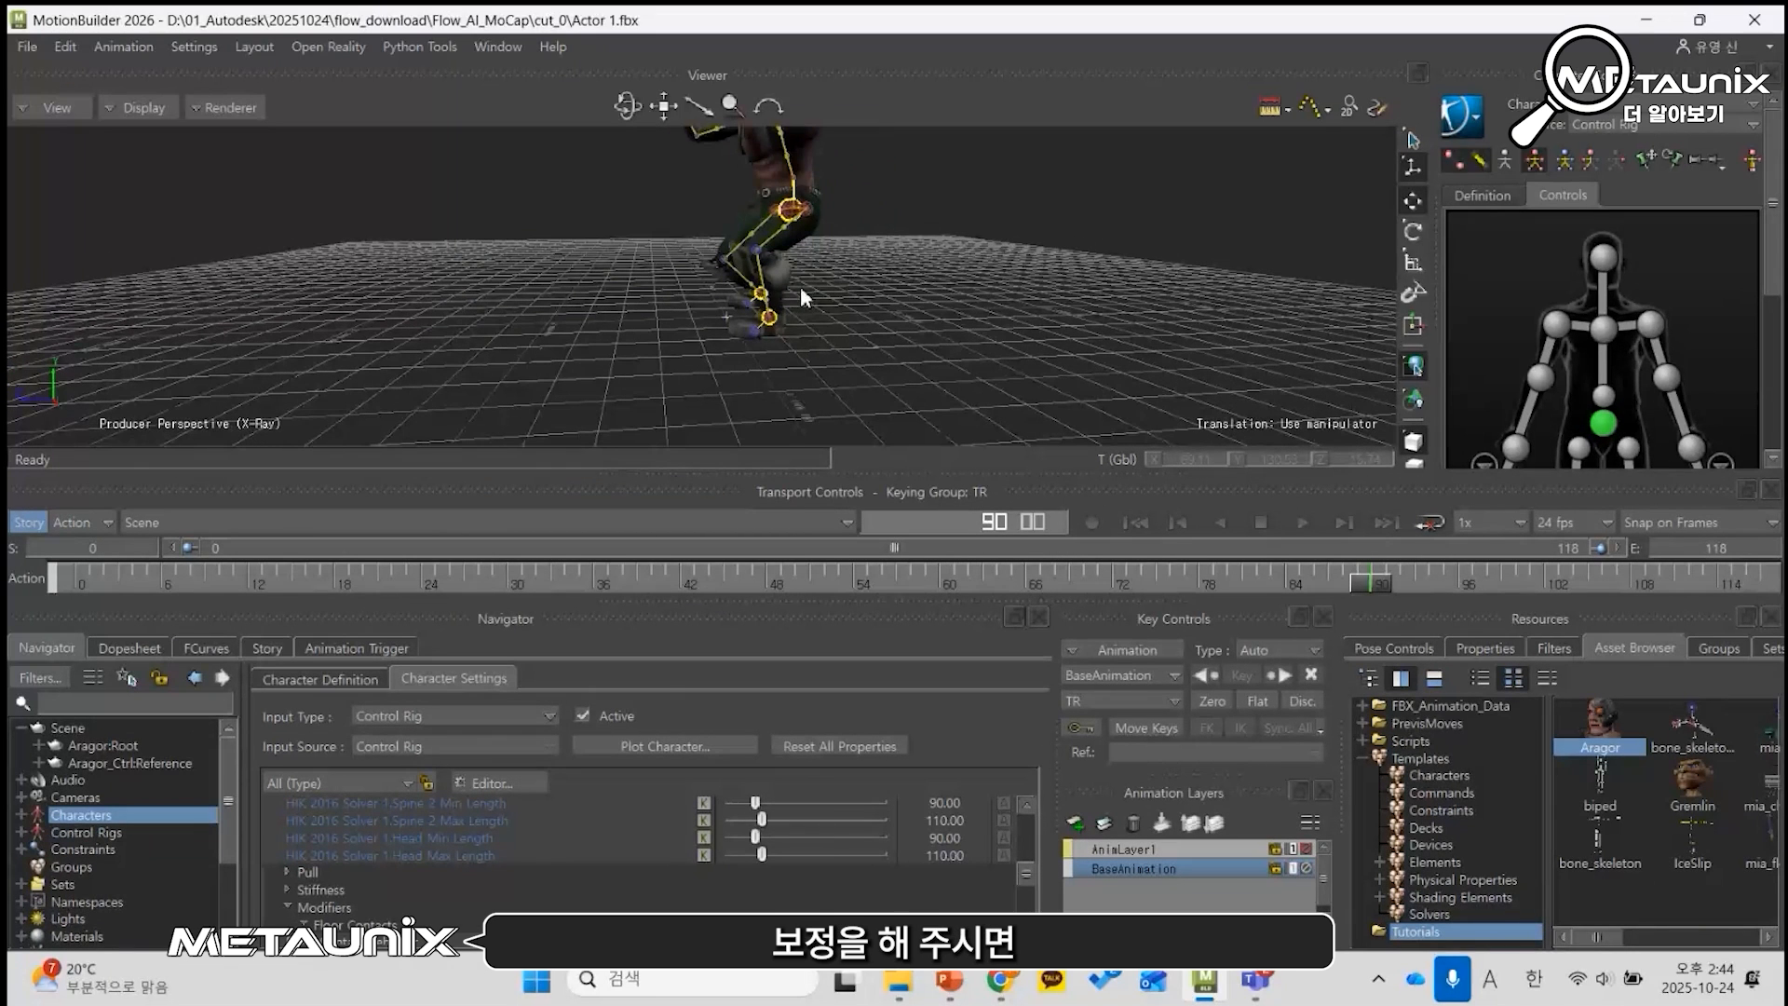
left_click_drag(771, 349, 804, 312, "alt")
left_click(800, 289)
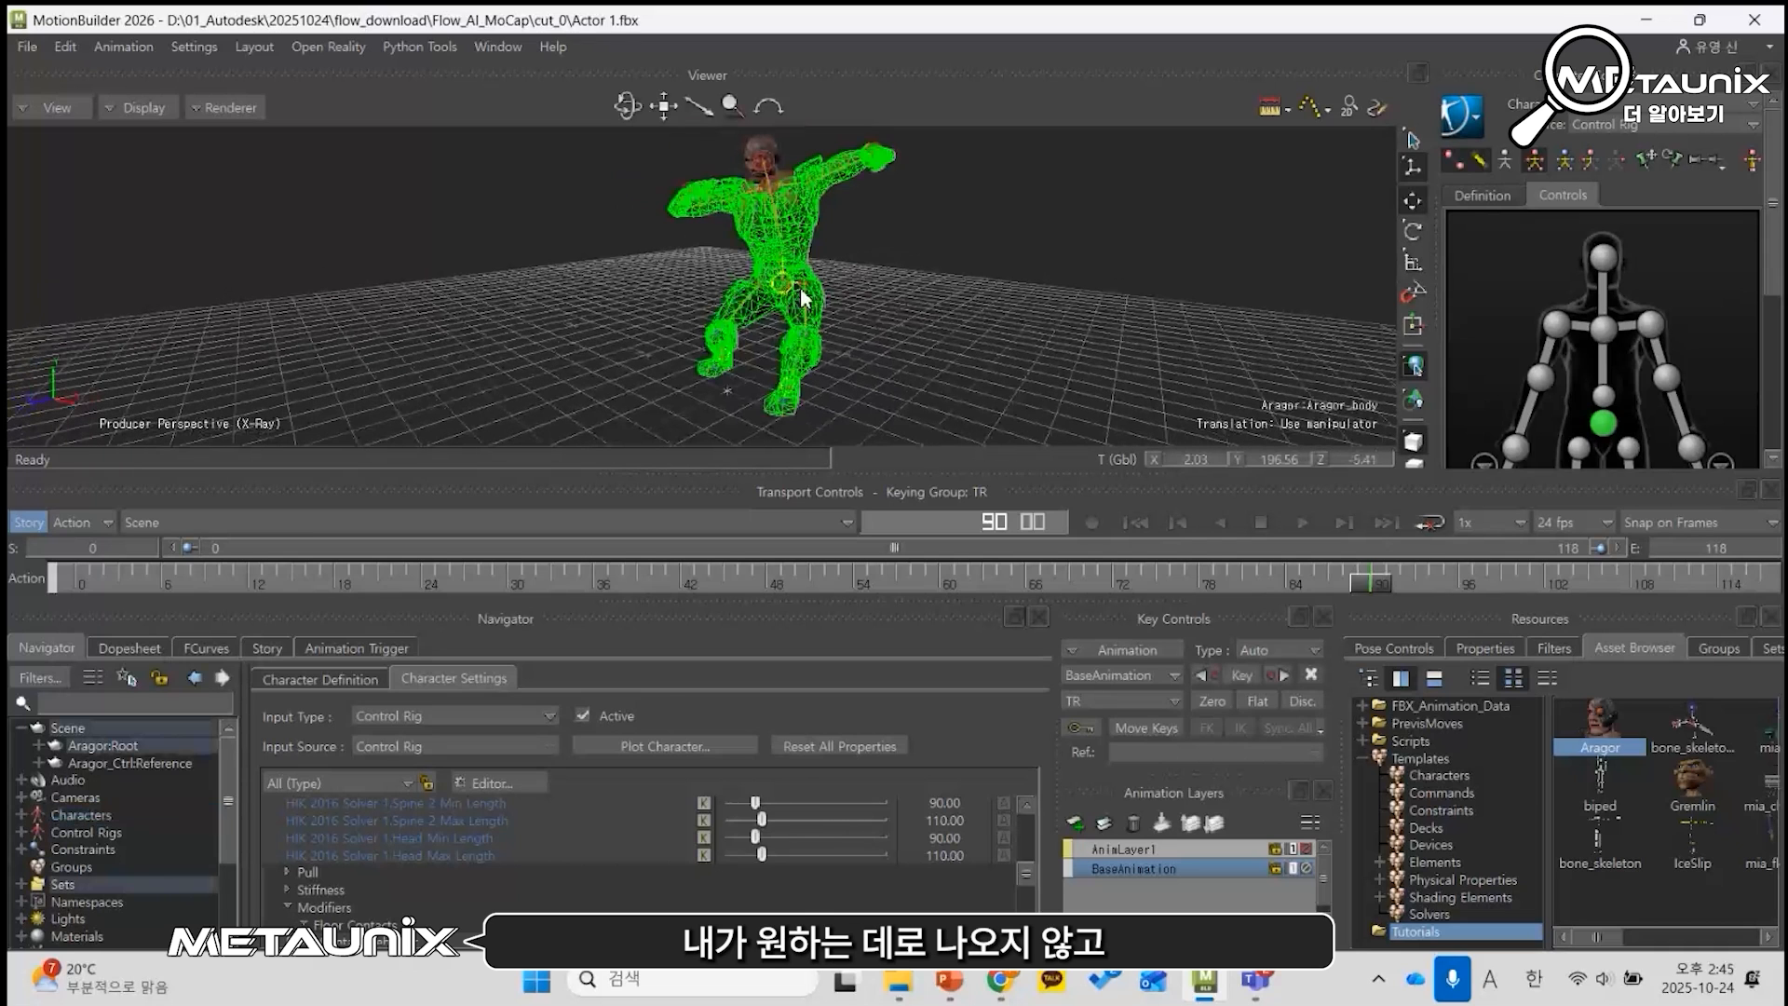
left_click(782, 290)
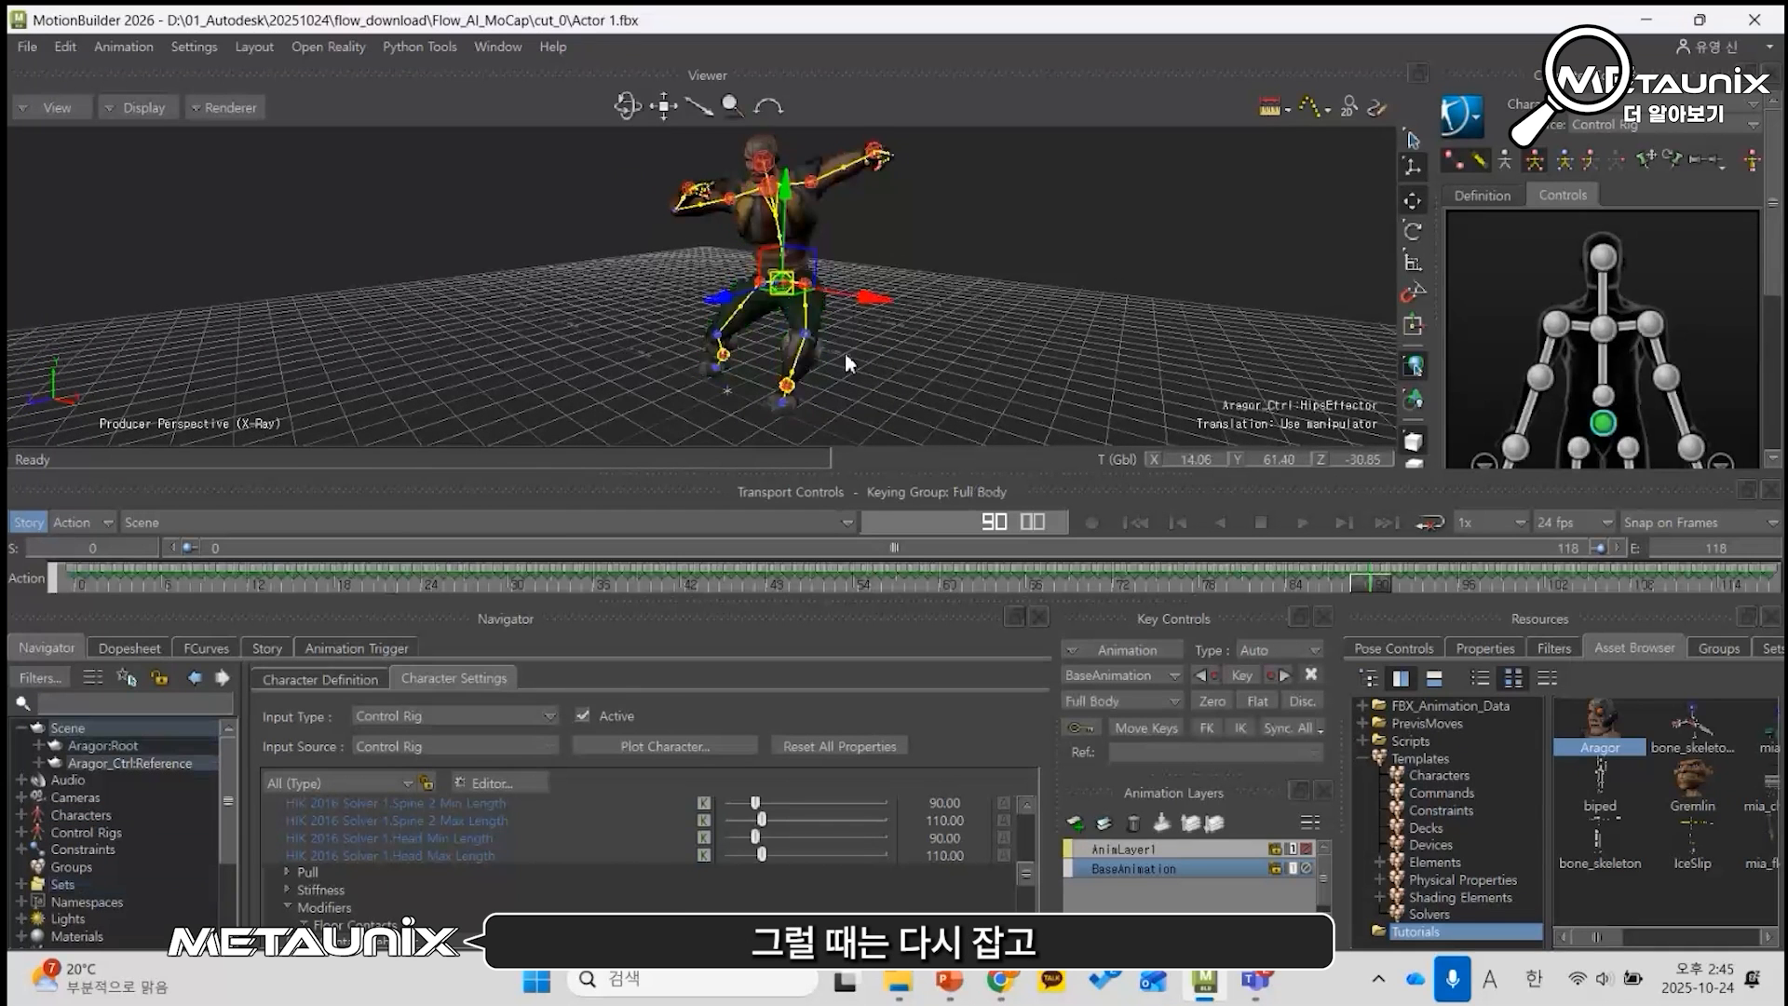
left_click(1074, 823)
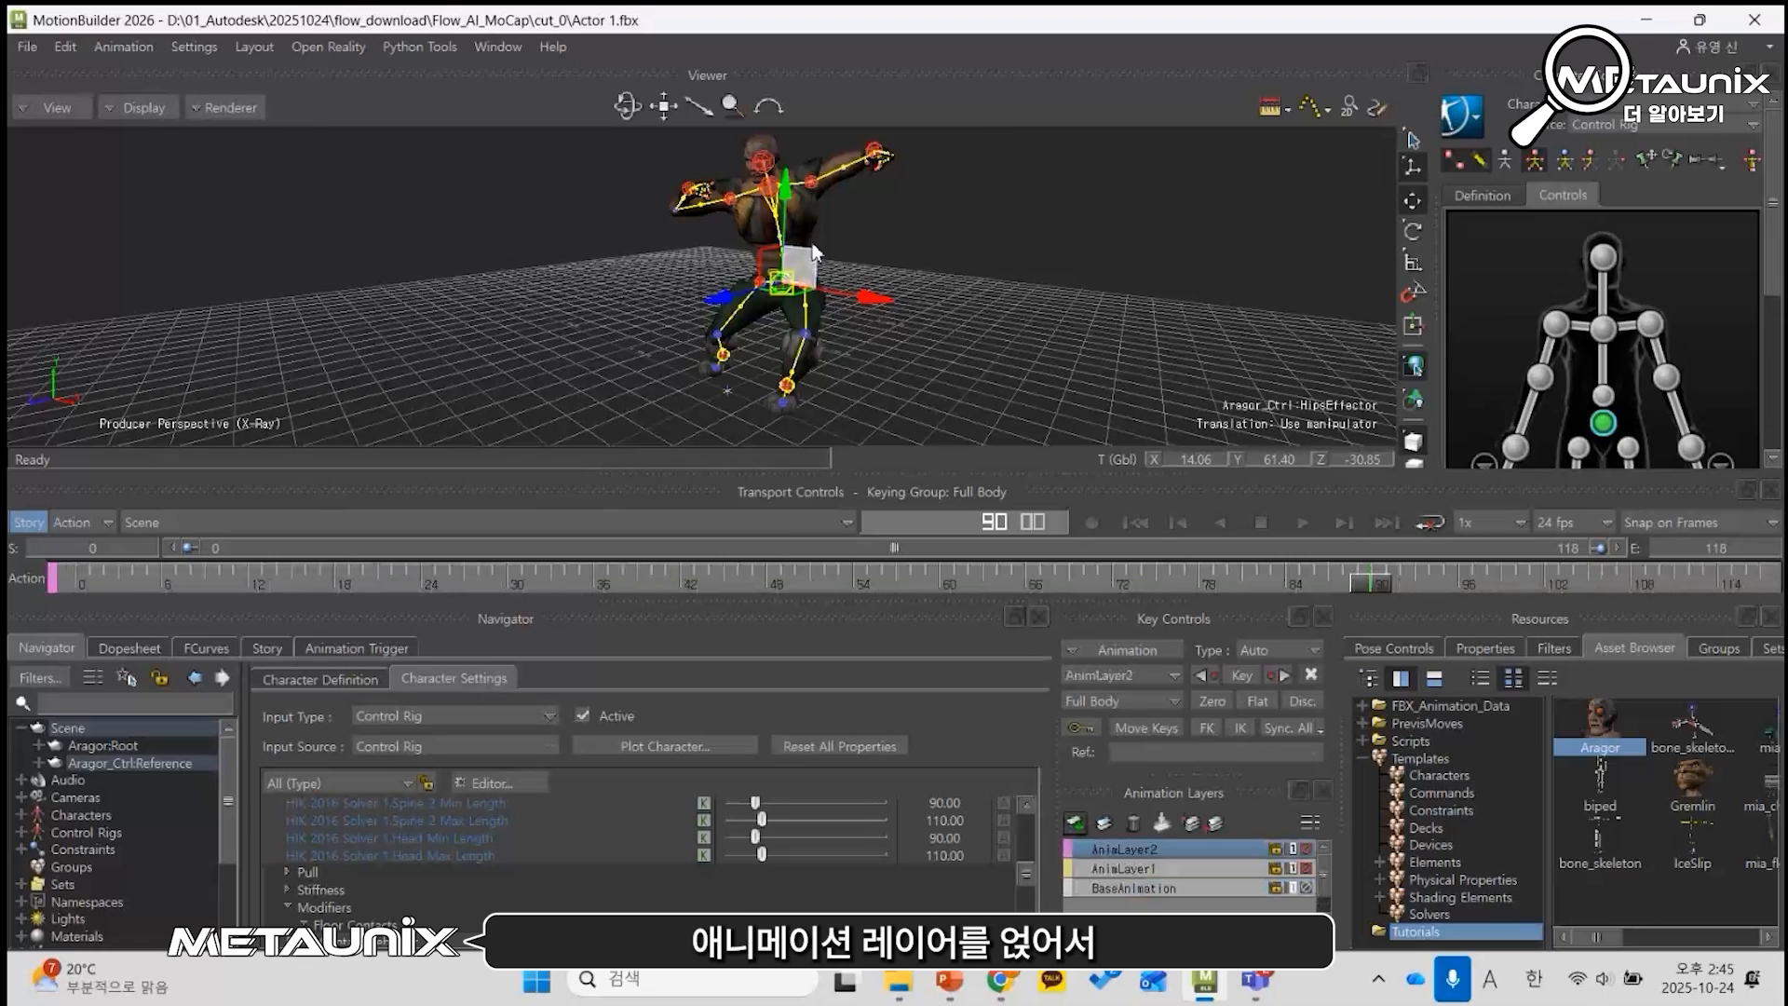
left_click_drag(796, 188, 782, 152)
Step: Scrub the animation to frame 18 and examine Aragor's legs and feet against the floor grid
left_click_drag(1350, 589, 1539, 652)
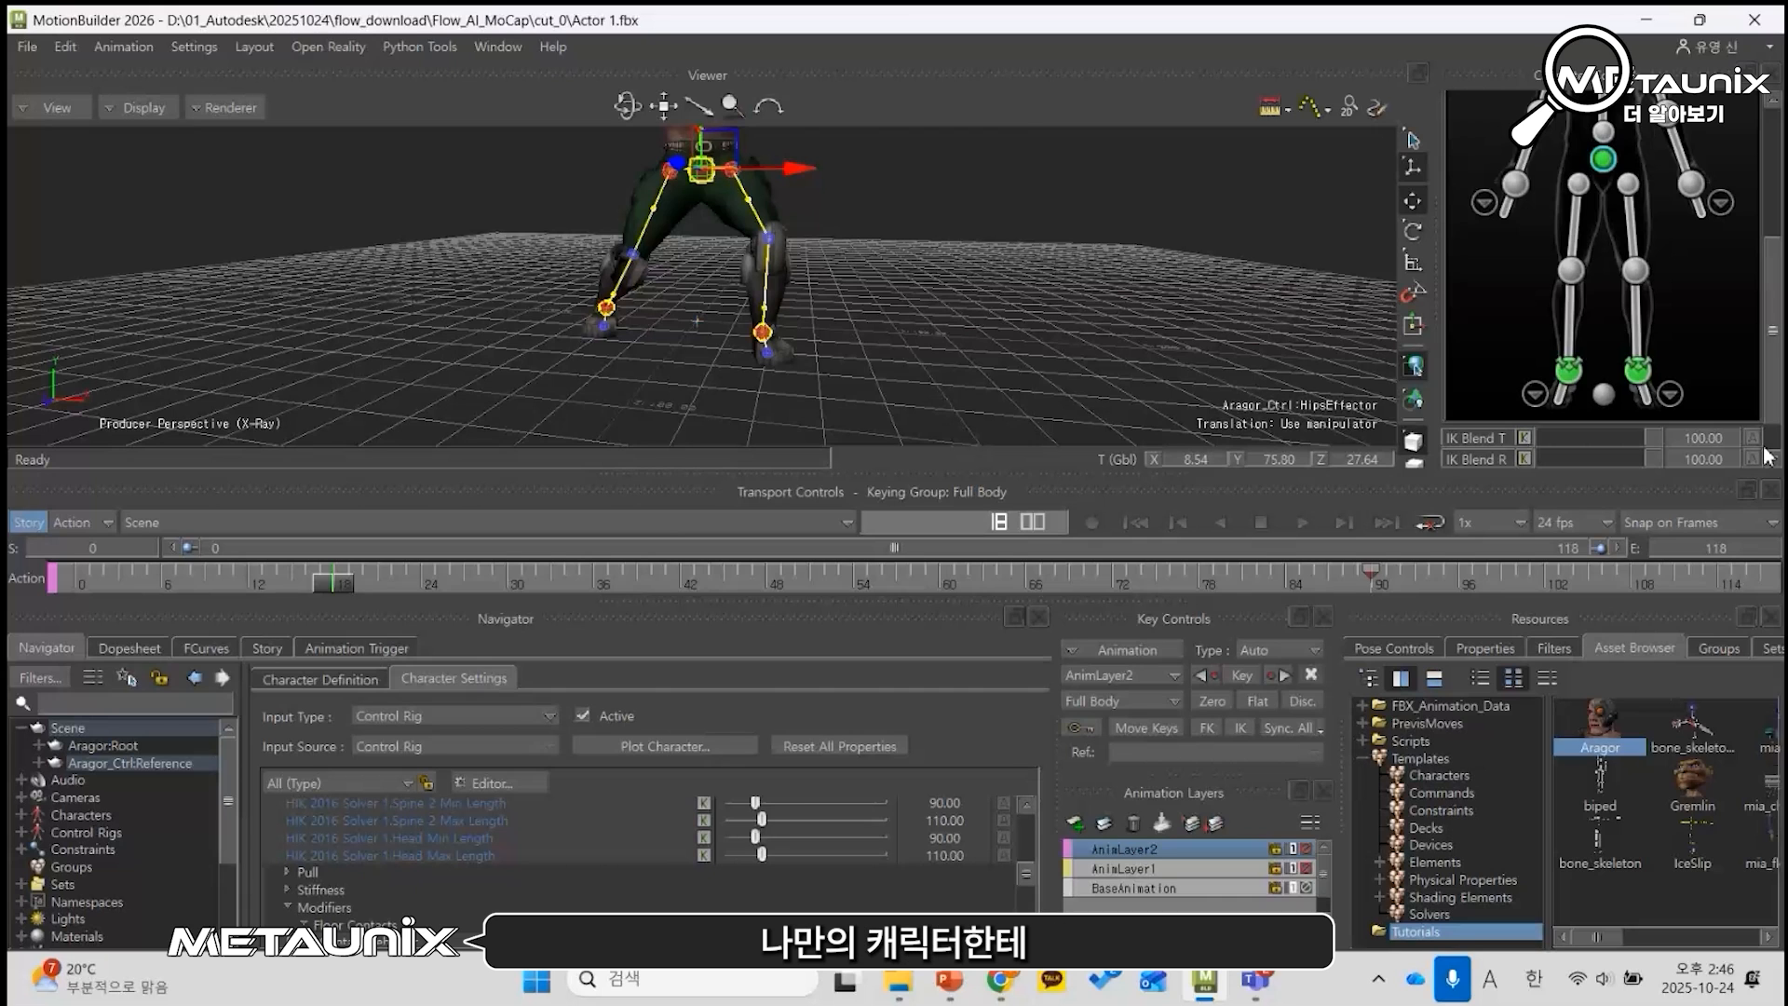
middle_click_drag(1082, 391, 1110, 464, "alt")
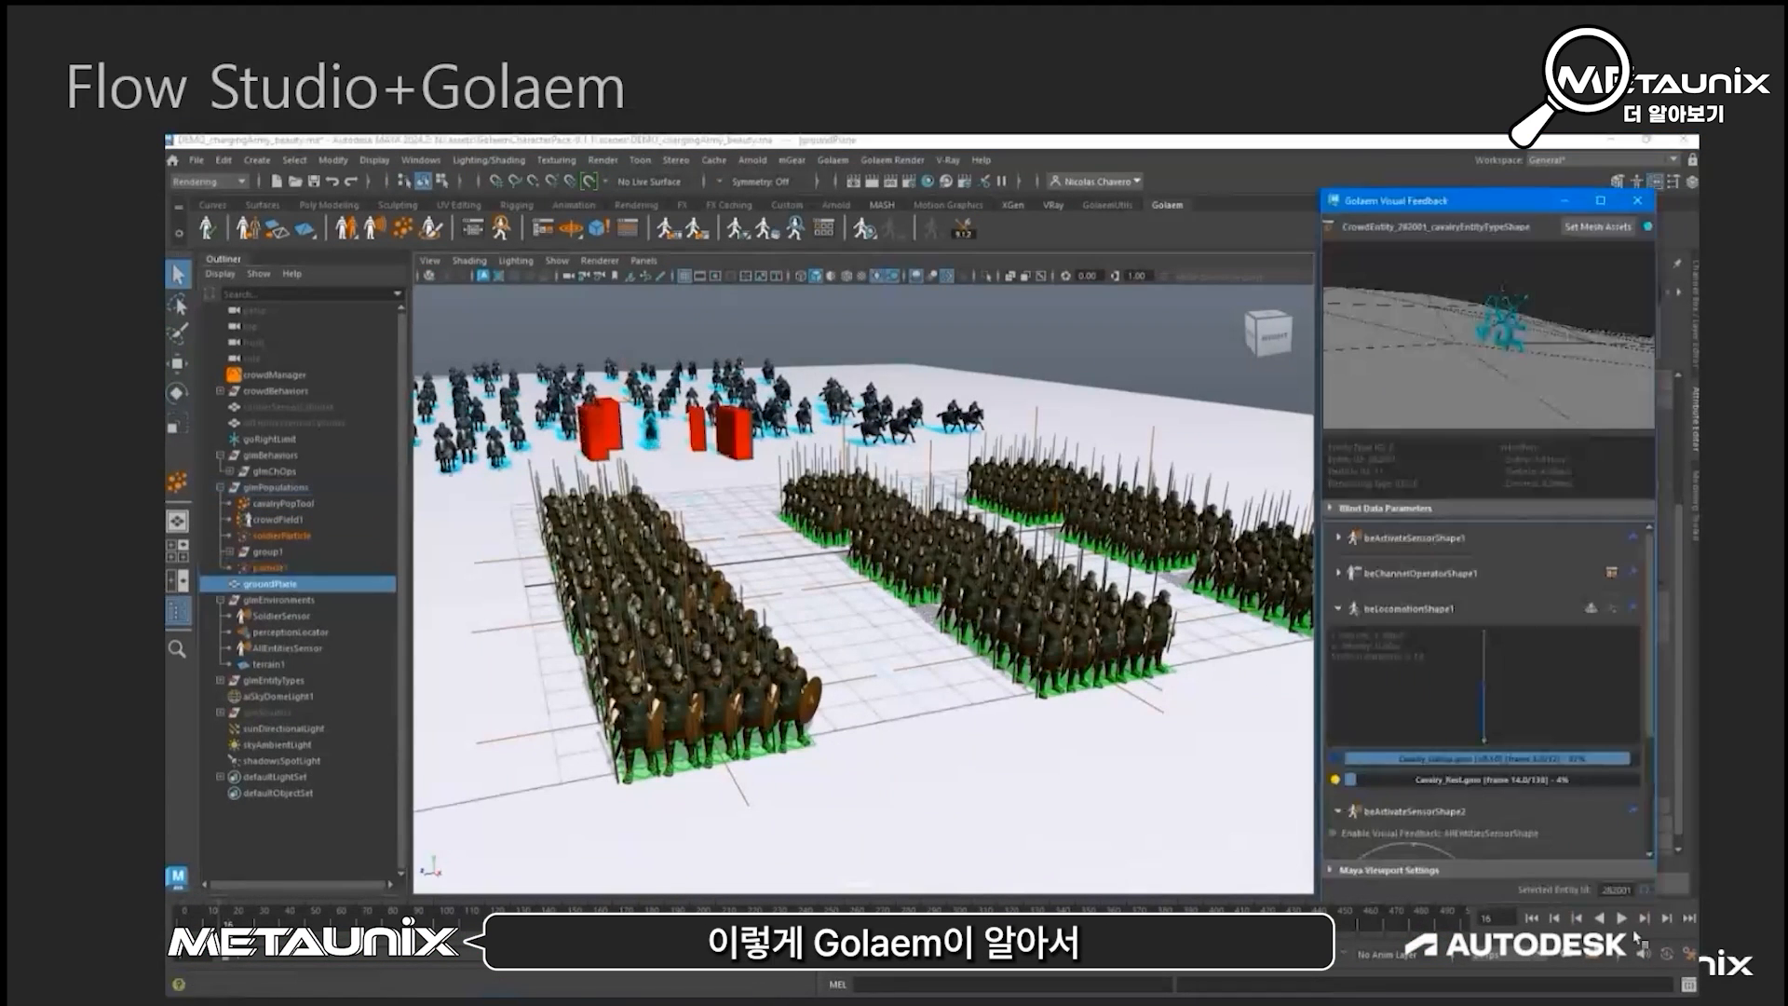
Step: Switch to the Golaem charging-army scene in Maya and play the crowd simulation
left_click(1622, 918)
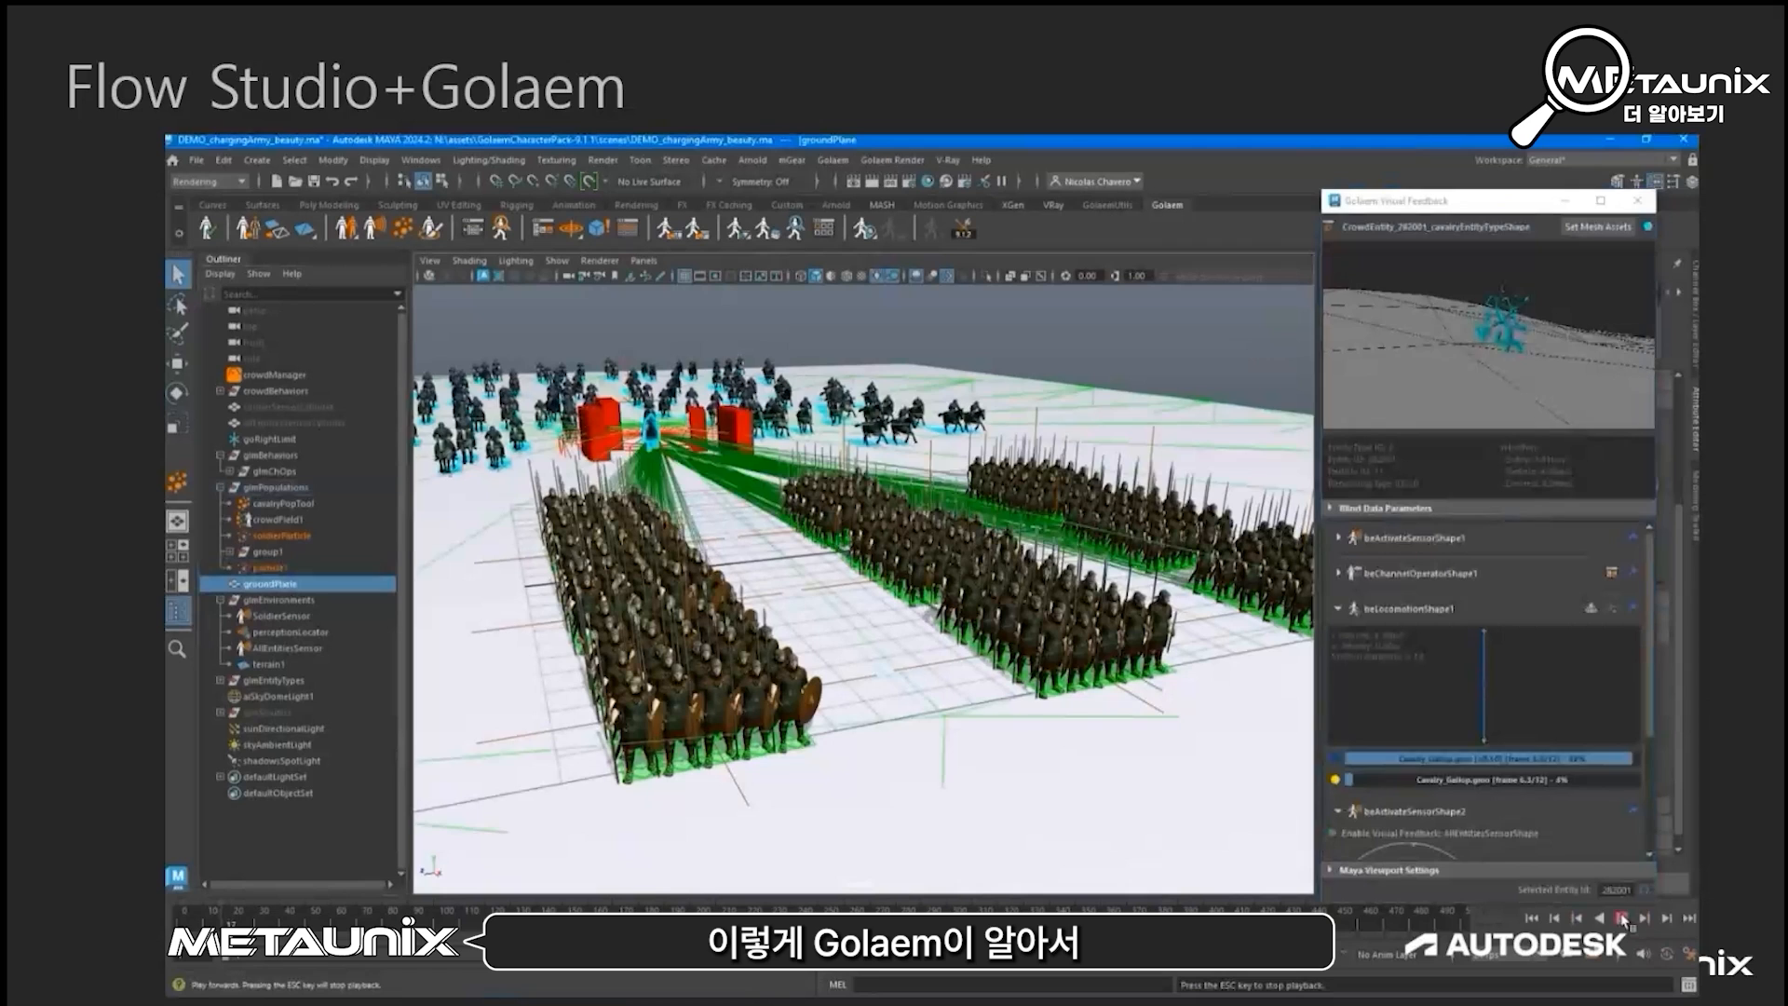